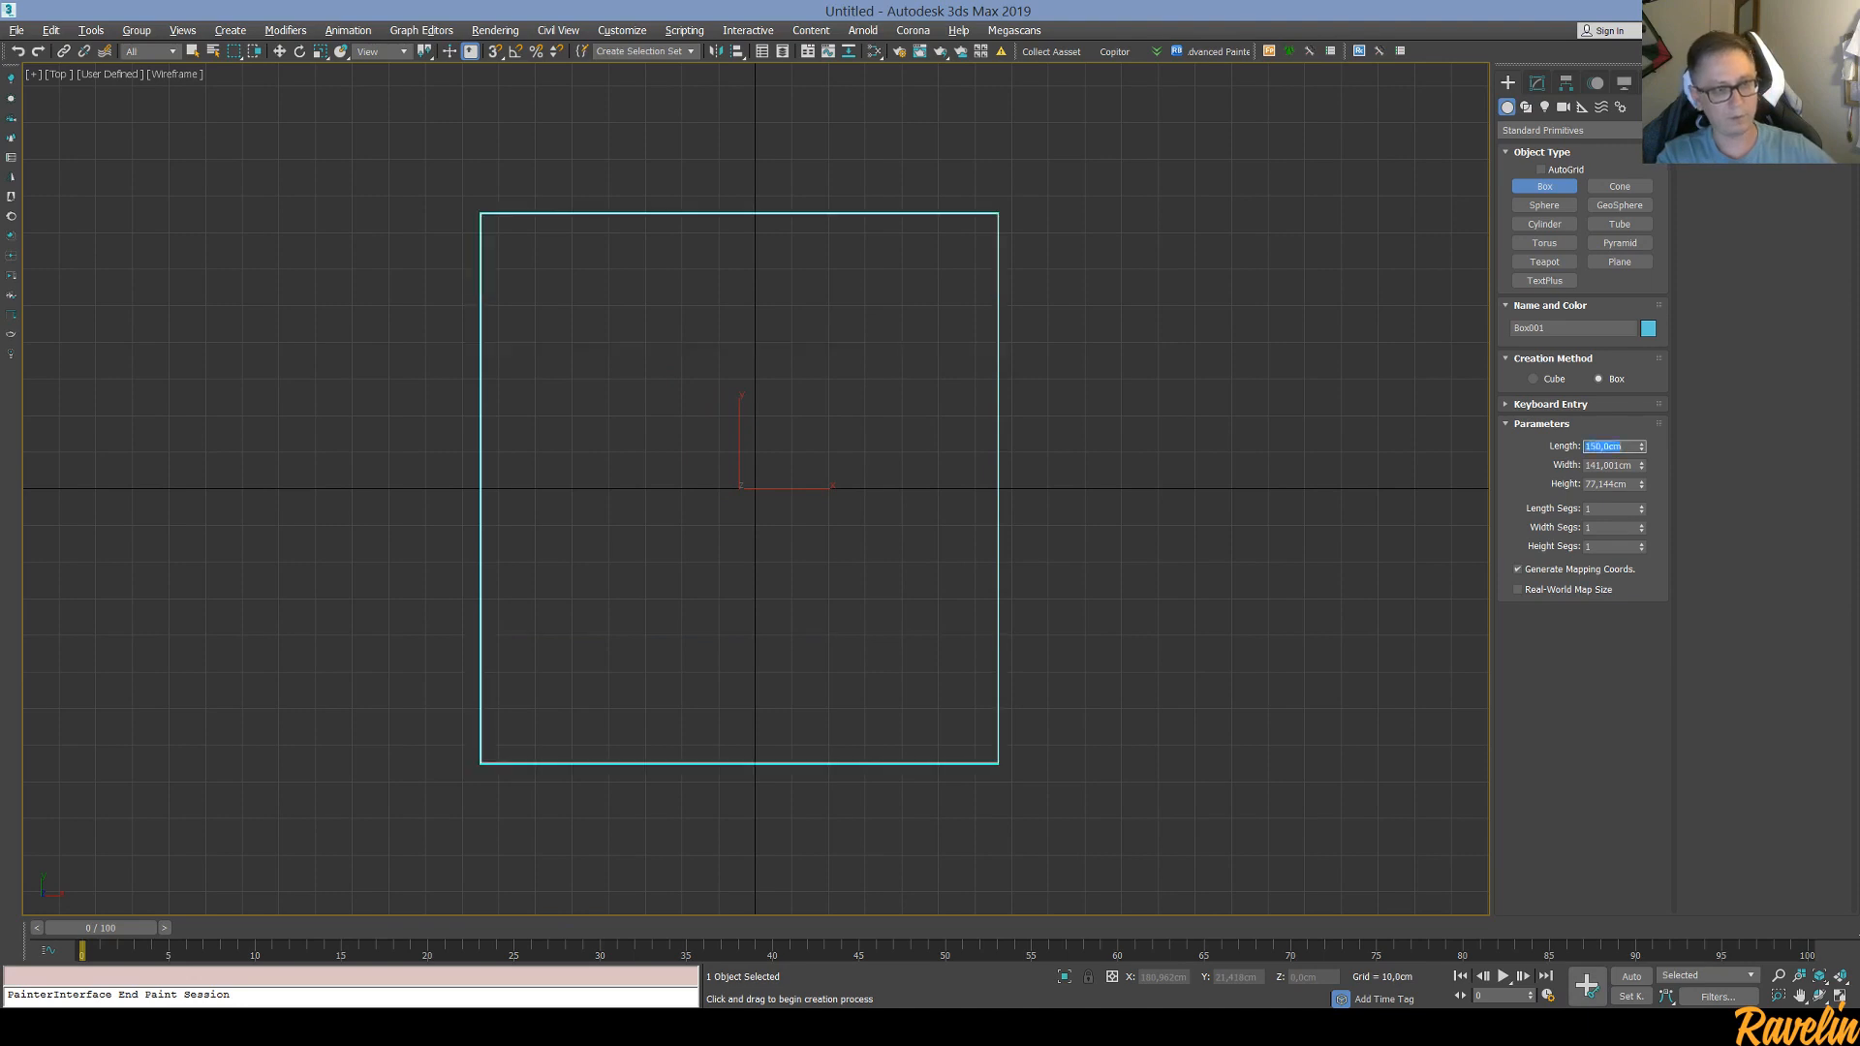
# Set the box's width and height to 150 cm each
pyautogui.click(1618, 468)
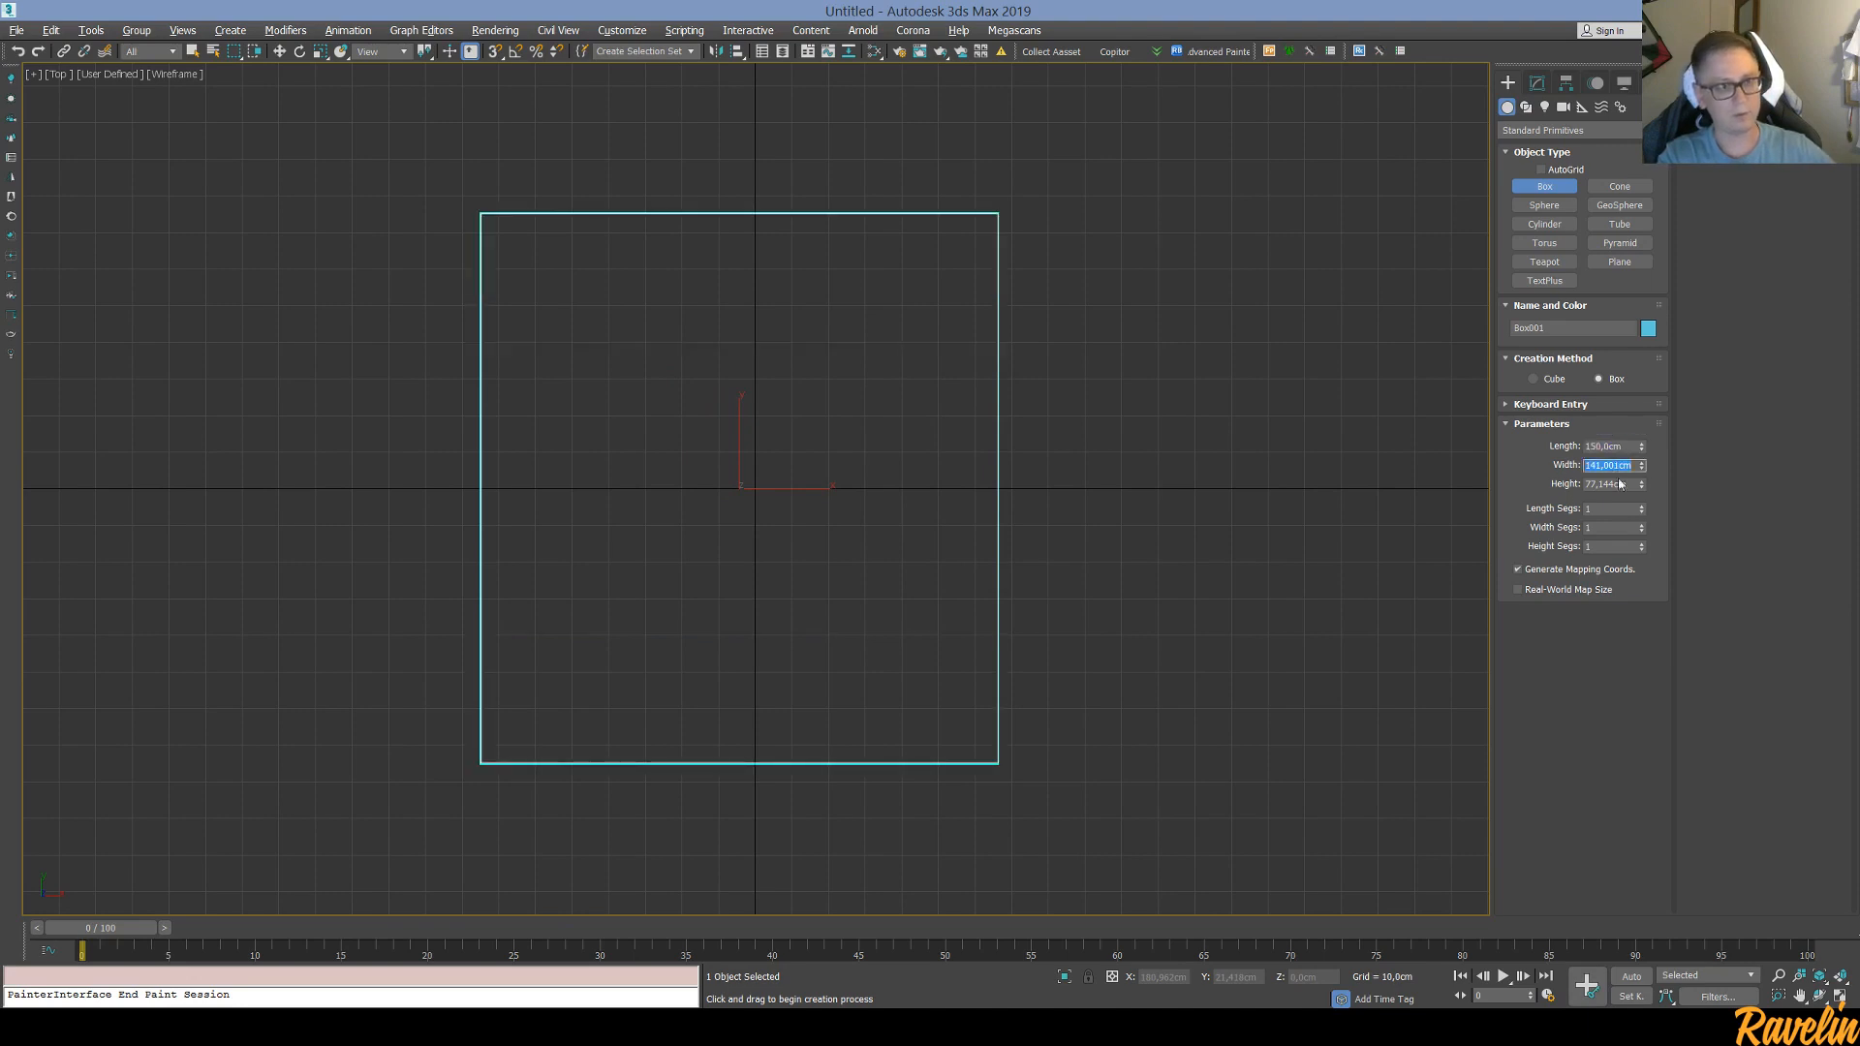
pyautogui.write('150')
pyautogui.press('Return')
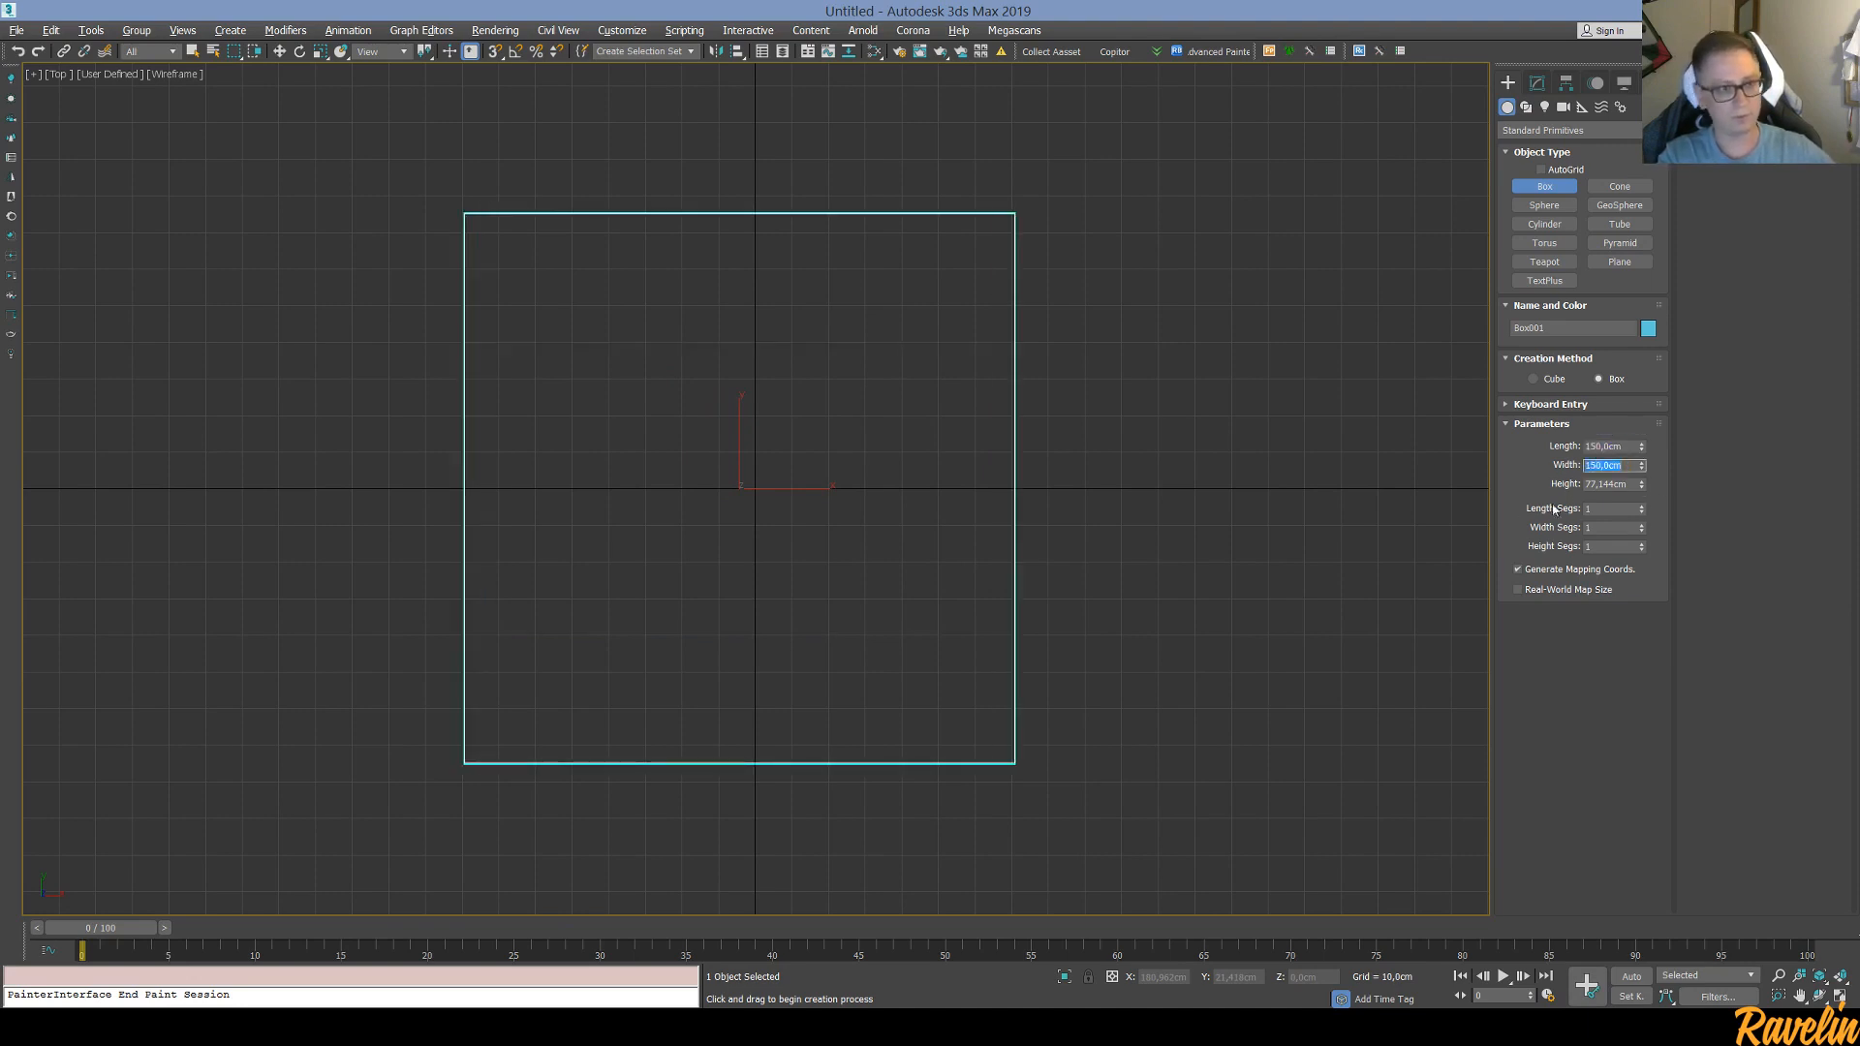
pyautogui.press('Tab')
pyautogui.write('1')
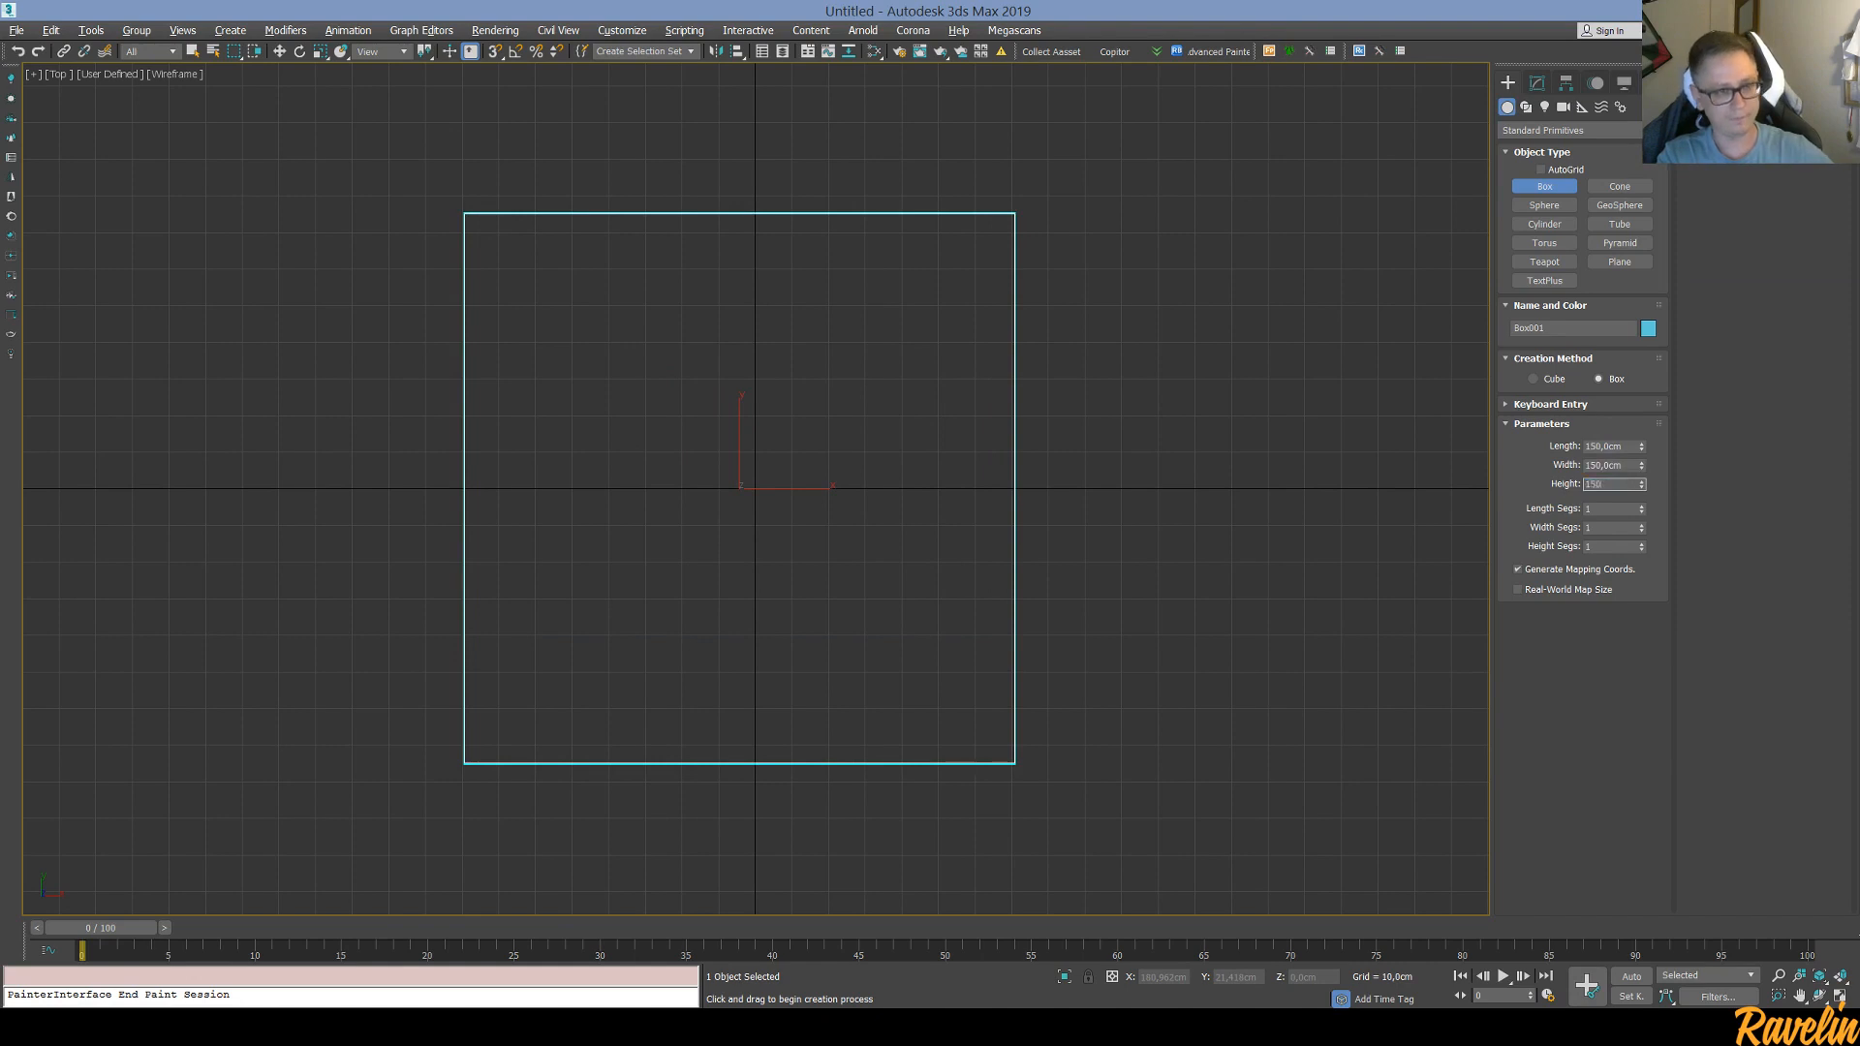
# Leave box creation and convert the box to an Editable Poly in the front view
pyautogui.middleClick(745, 604)
pyautogui.press('f')
pyautogui.moveTo(812, 492); pyautogui.dragTo(923, 718, button='middle')
pyautogui.rightClick(790, 560)
pyautogui.rightClick(791, 560)
pyautogui.moveTo(910, 747)
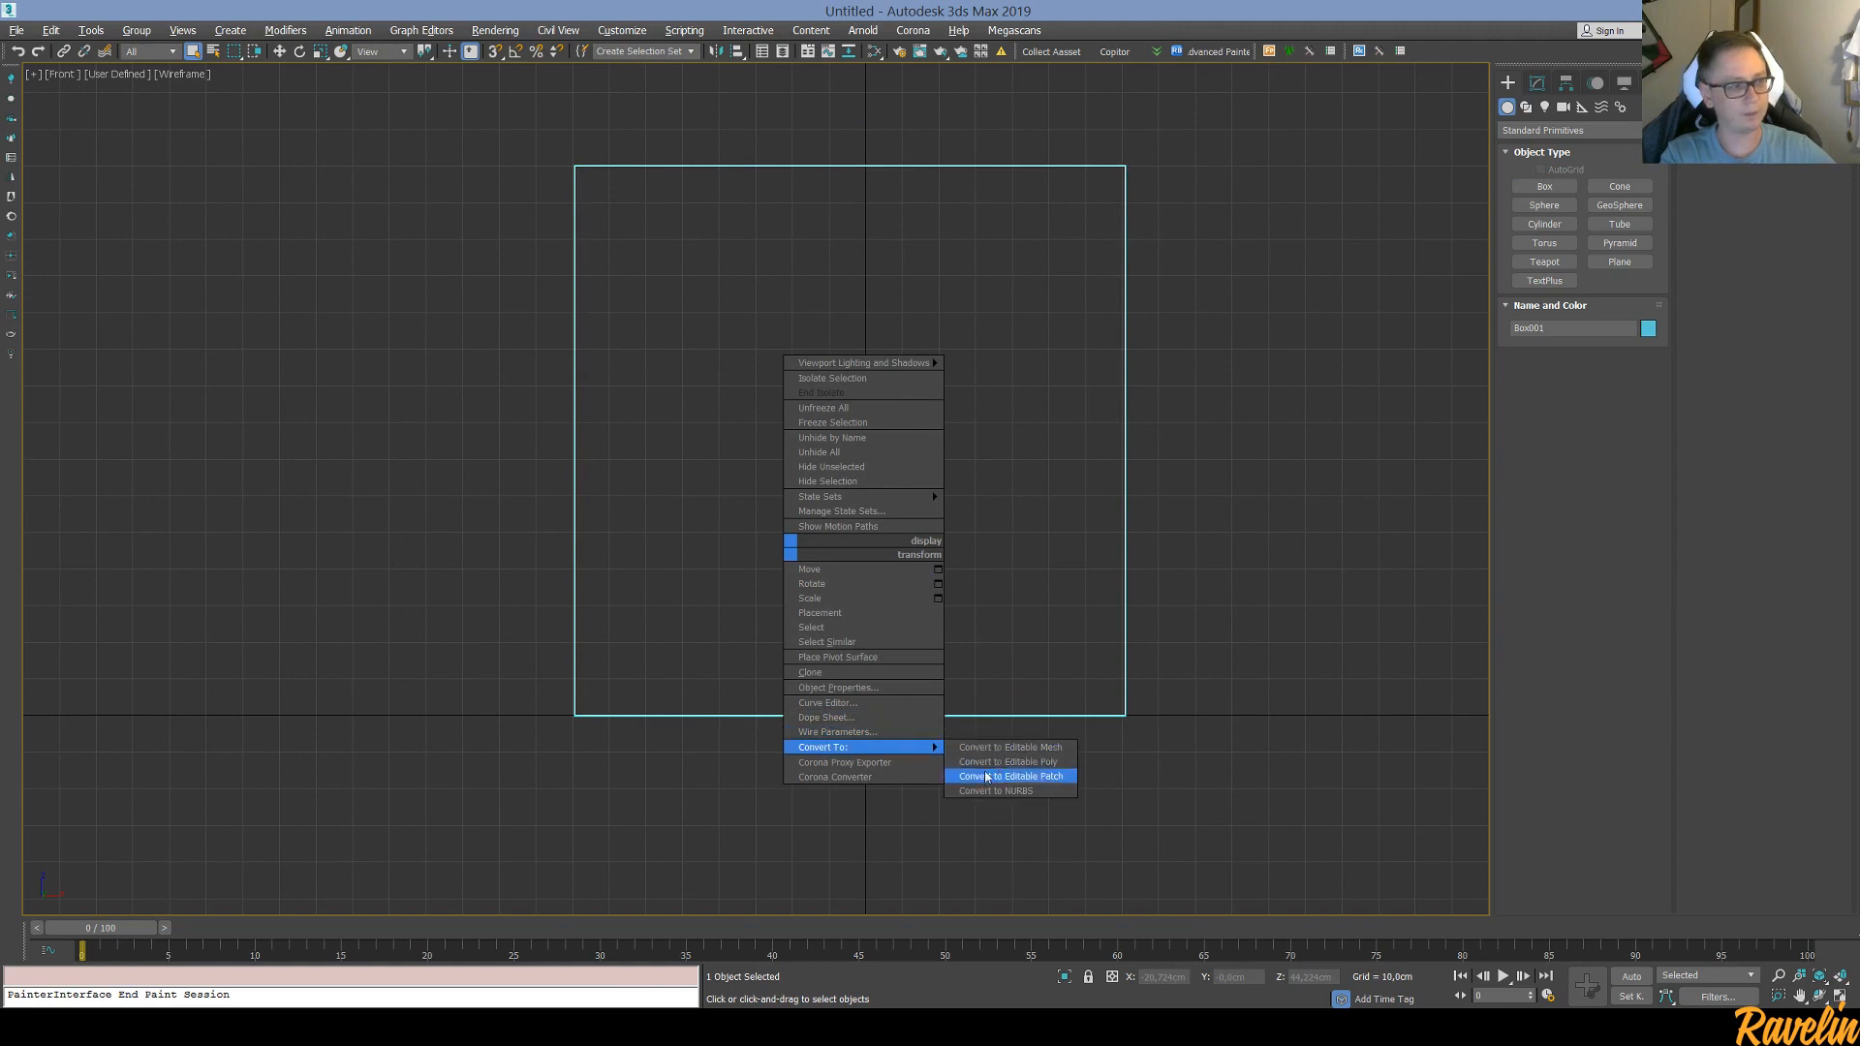
pyautogui.click(989, 760)
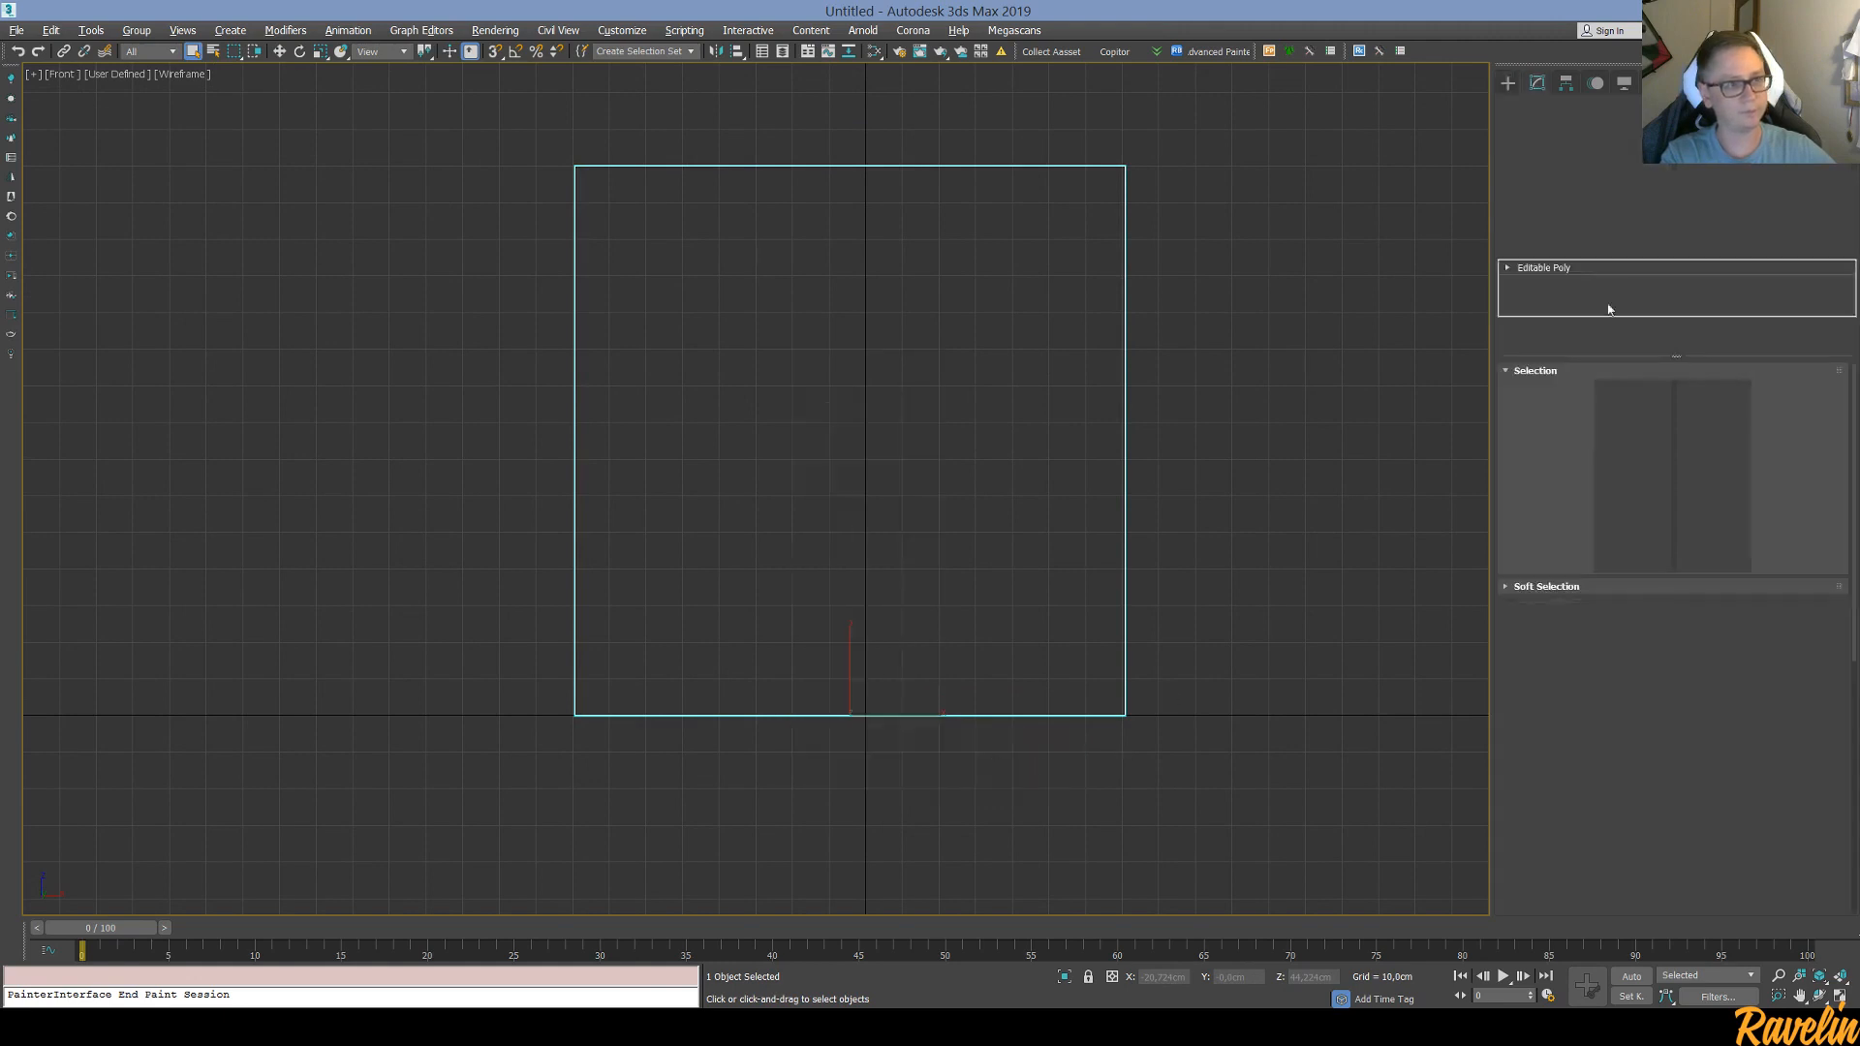
# Connect the box's four vertical edges with a horizontal loop and move it down about 59 cm, close to the base
pyautogui.click(1554, 393)
pyautogui.moveTo(1314, 380); pyautogui.dragTo(160, 535)
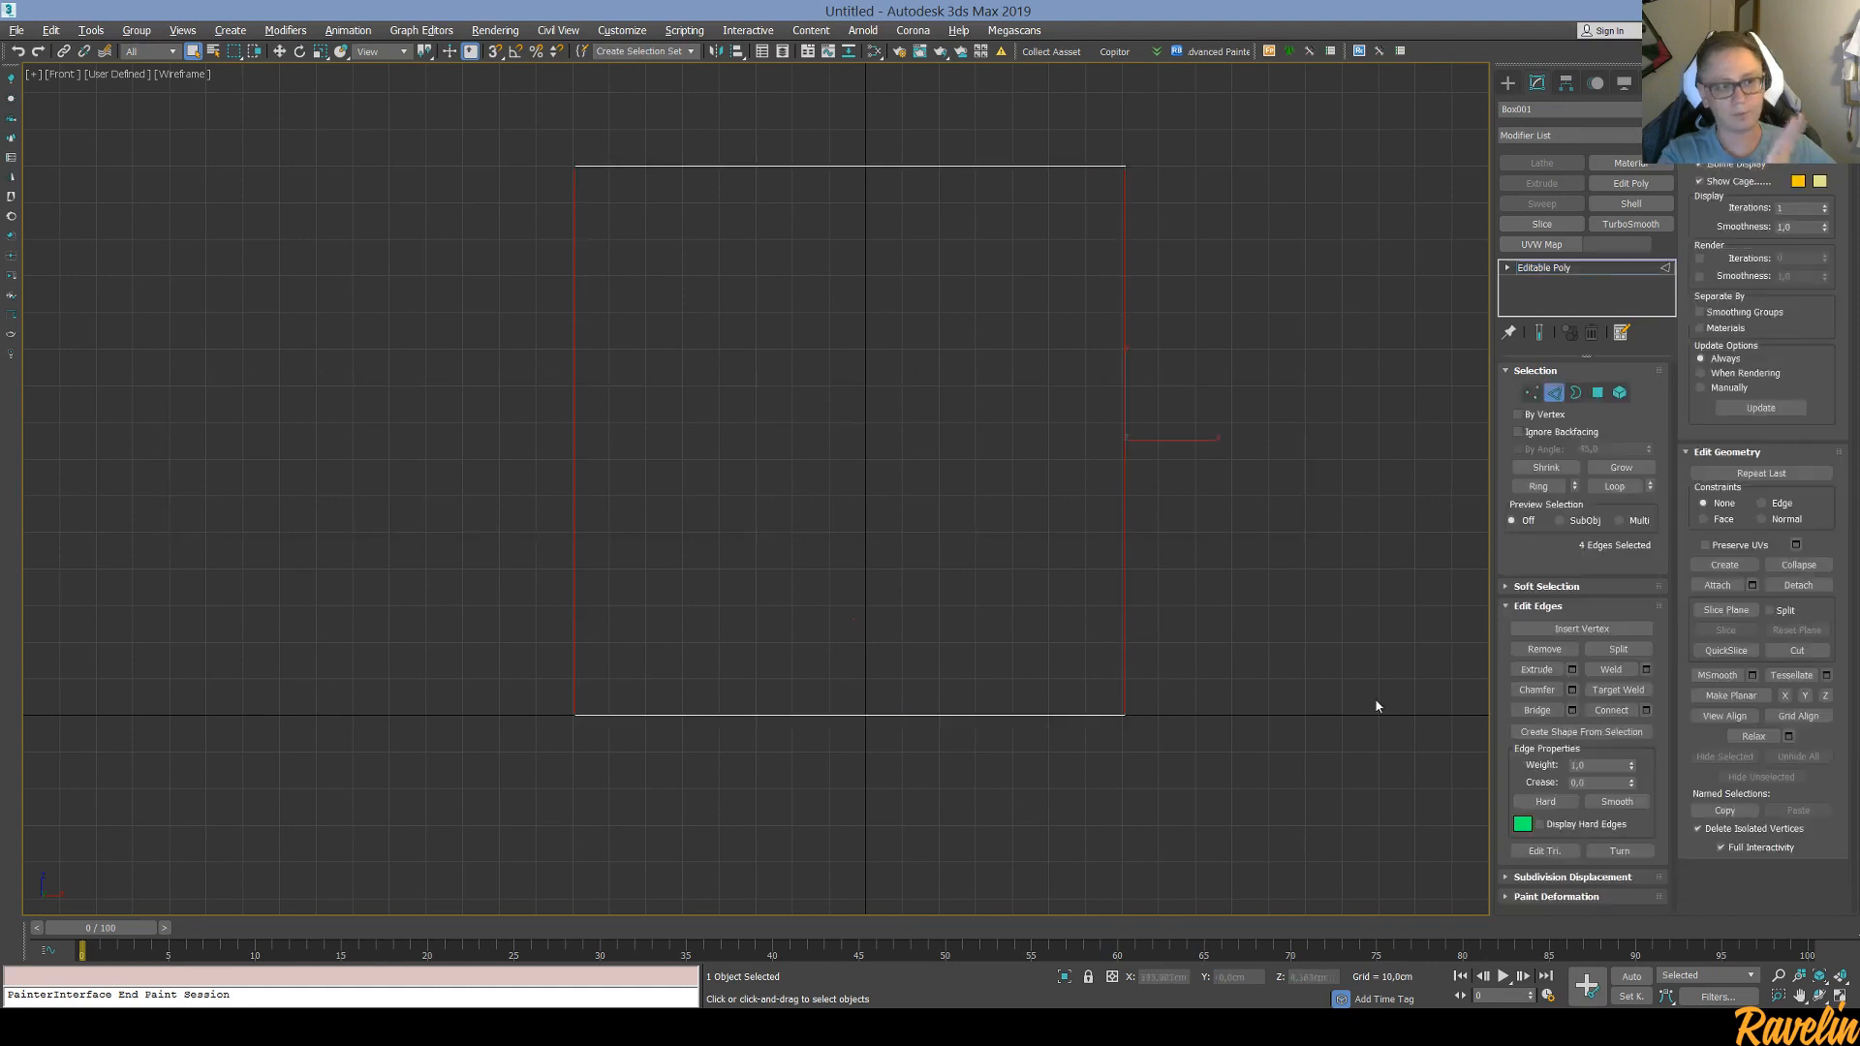
pyautogui.click(1611, 711)
pyautogui.press('w')
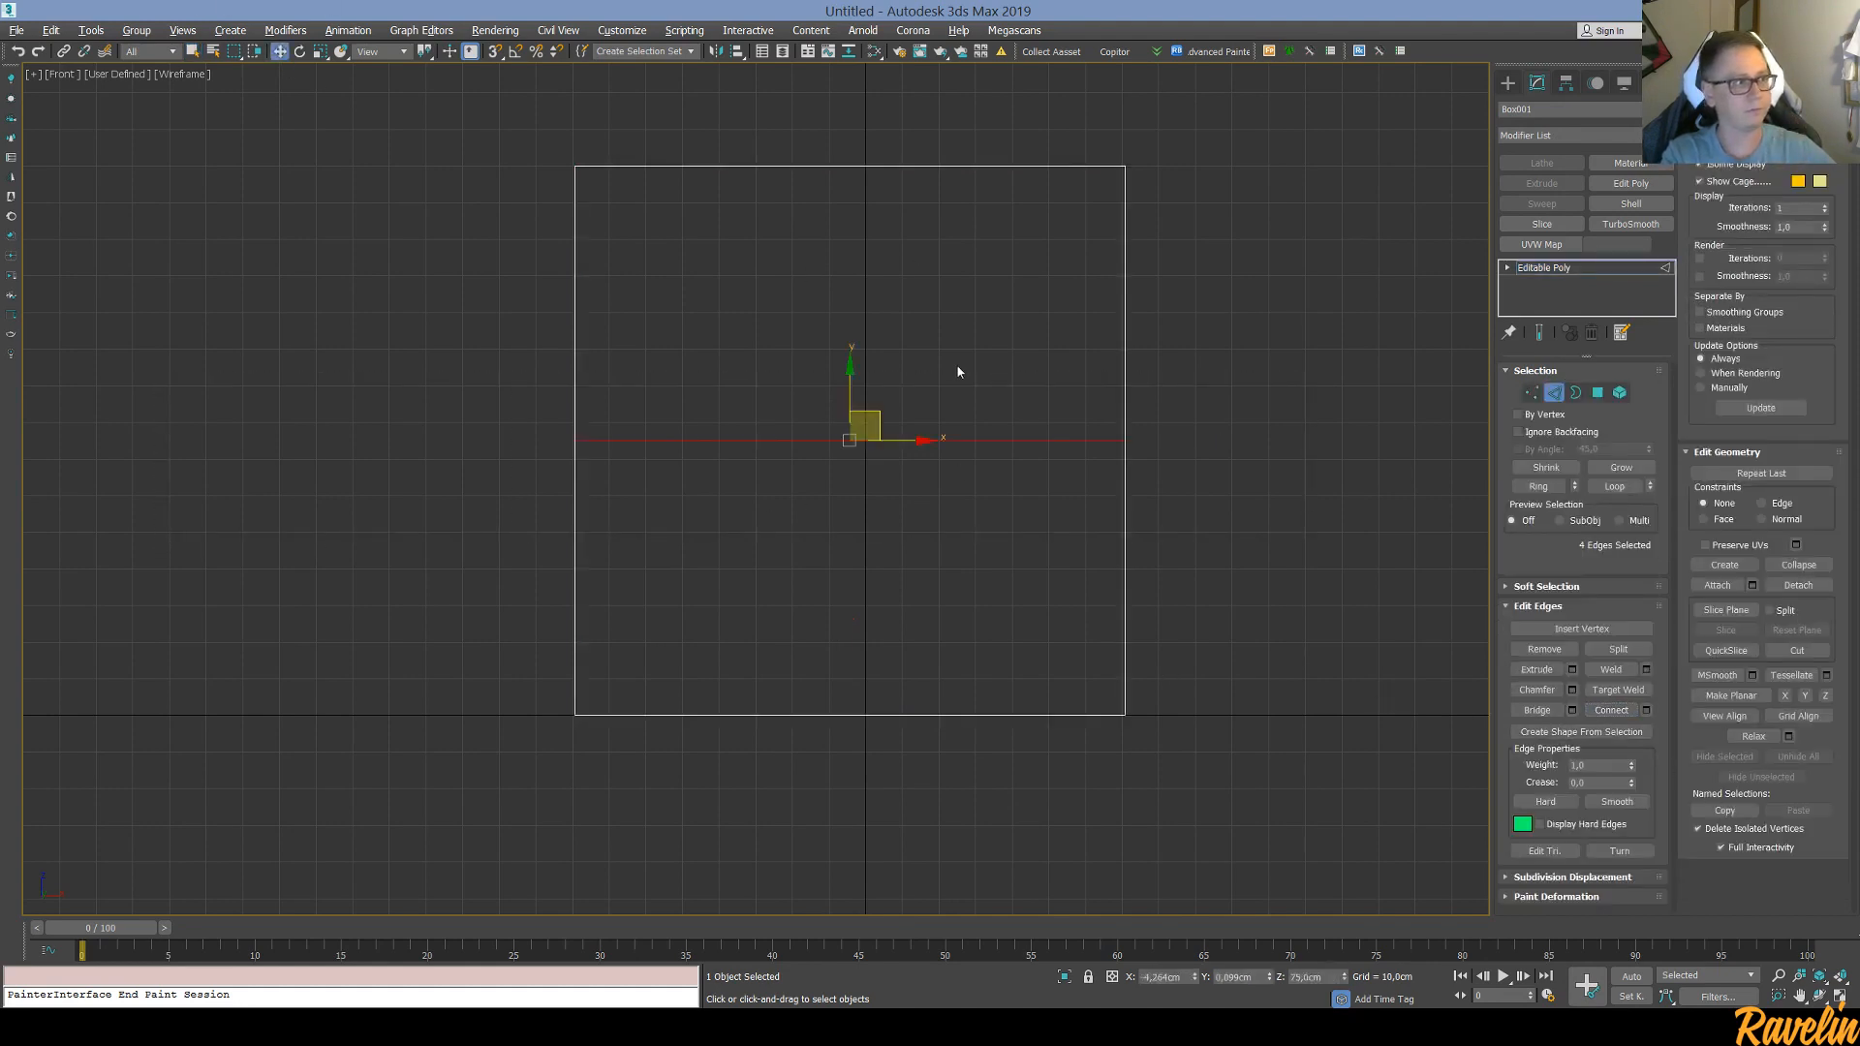
pyautogui.moveTo(849, 373); pyautogui.dragTo(849, 414)
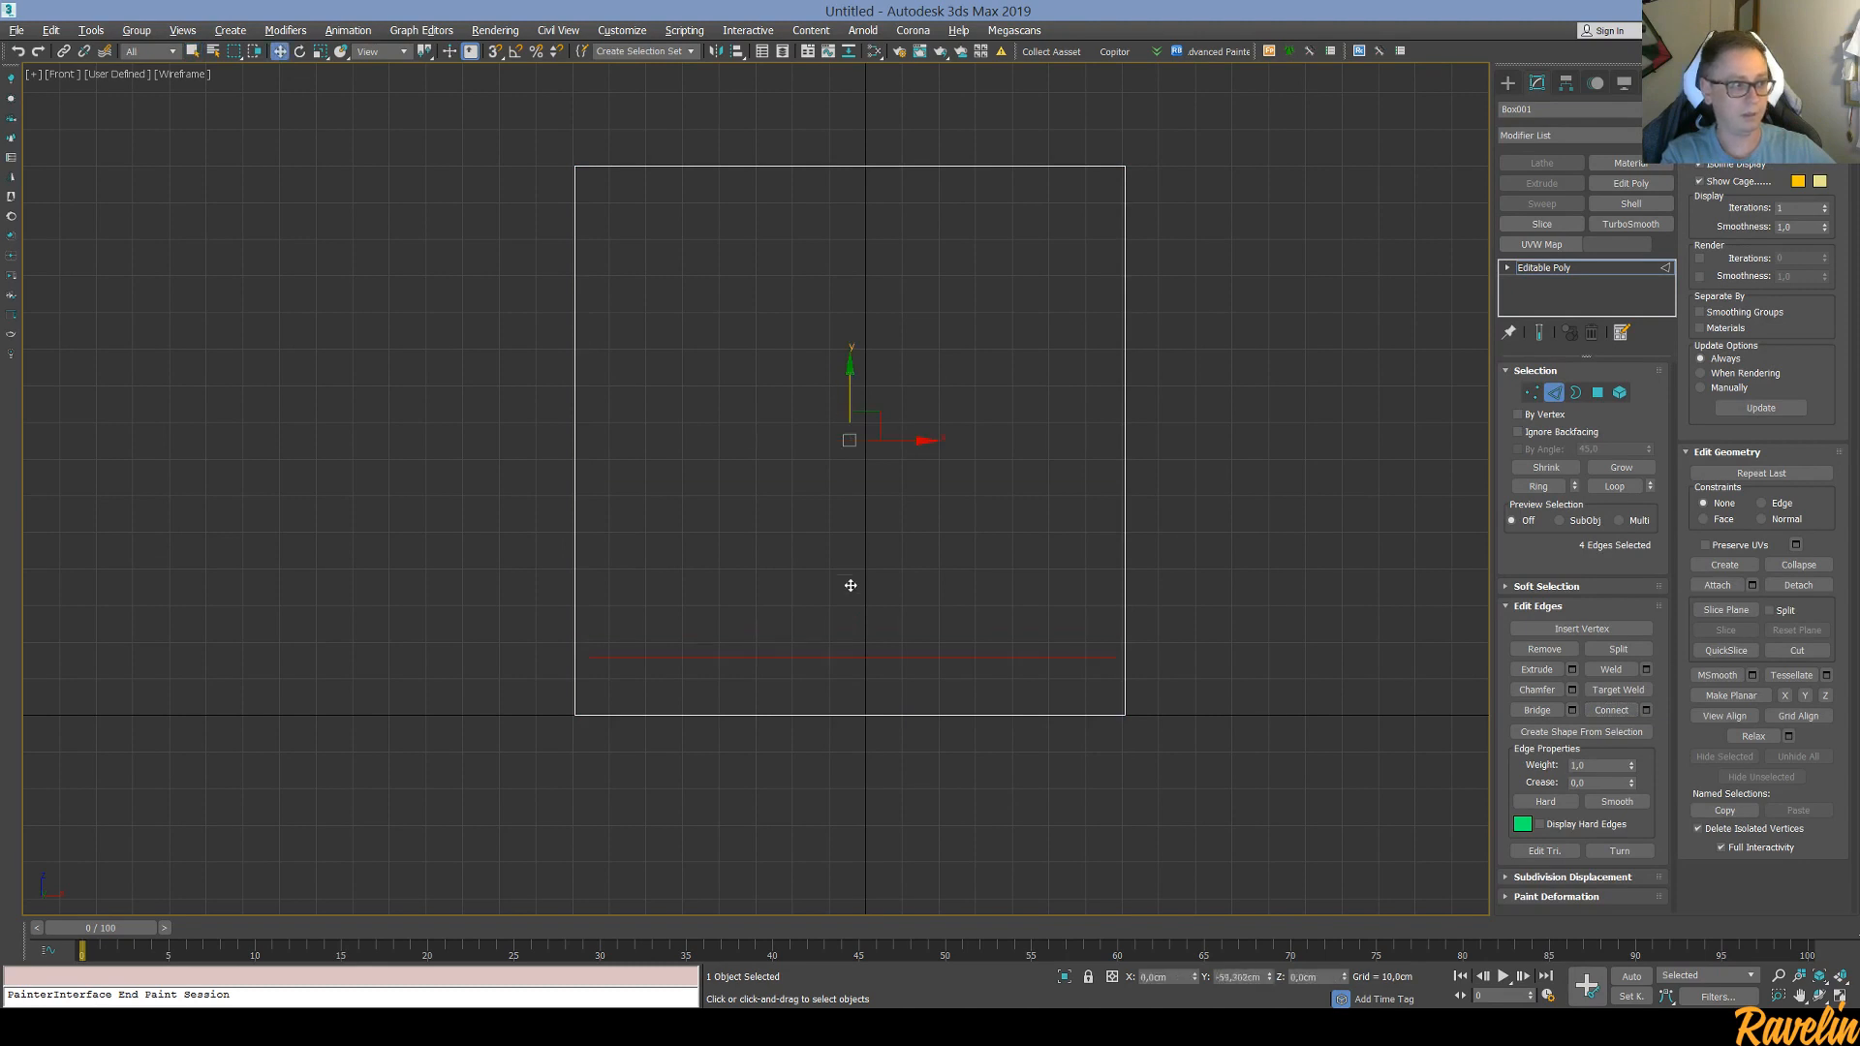
pyautogui.moveTo(851, 585); pyautogui.dragTo(850, 586)
# Connect the vertical edges above the low loop and raise the new horizontal loop to about Z 94.7 cm
pyautogui.moveTo(1256, 326); pyautogui.dragTo(446, 436)
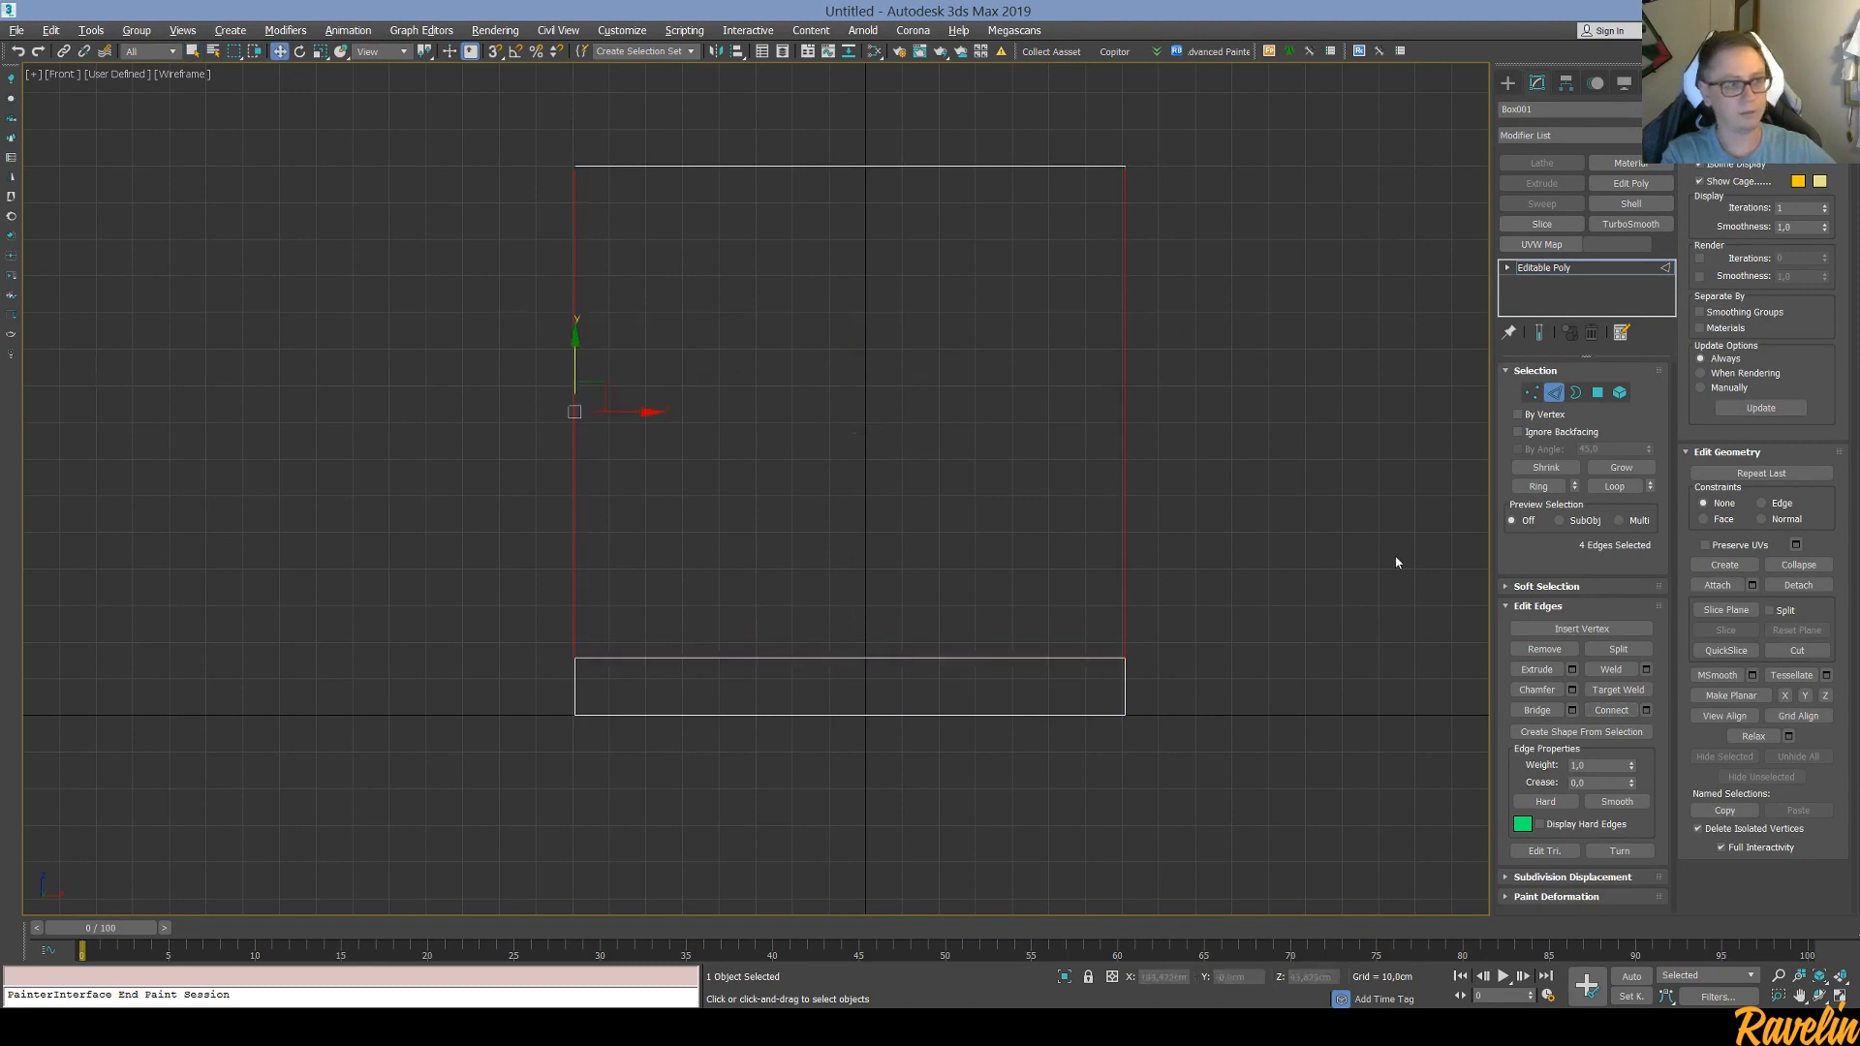
pyautogui.click(1608, 713)
pyautogui.moveTo(850, 358); pyautogui.dragTo(854, 302)
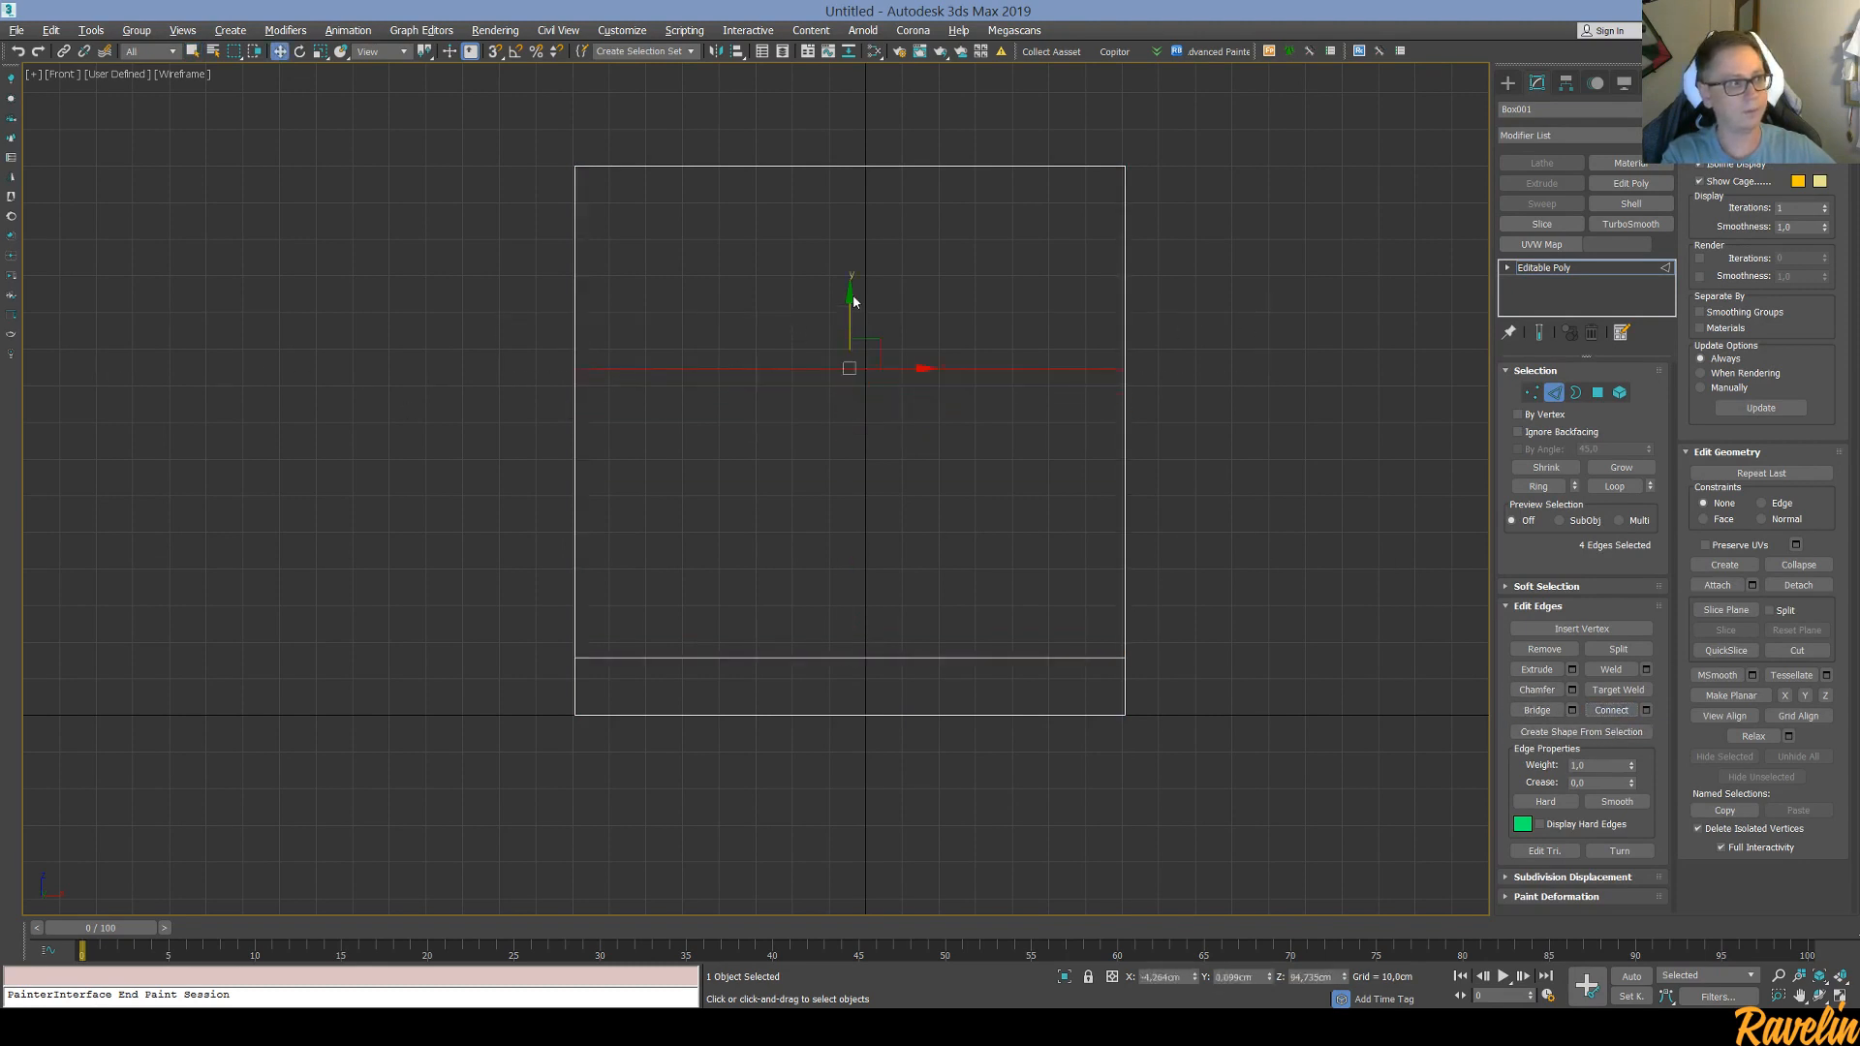
# Connect the box's horizontal edges with a central vertical loop and chamfer it into two widely spaced vertical loops
pyautogui.moveTo(900, 850); pyautogui.dragTo(985, 863)
pyautogui.click(1625, 712)
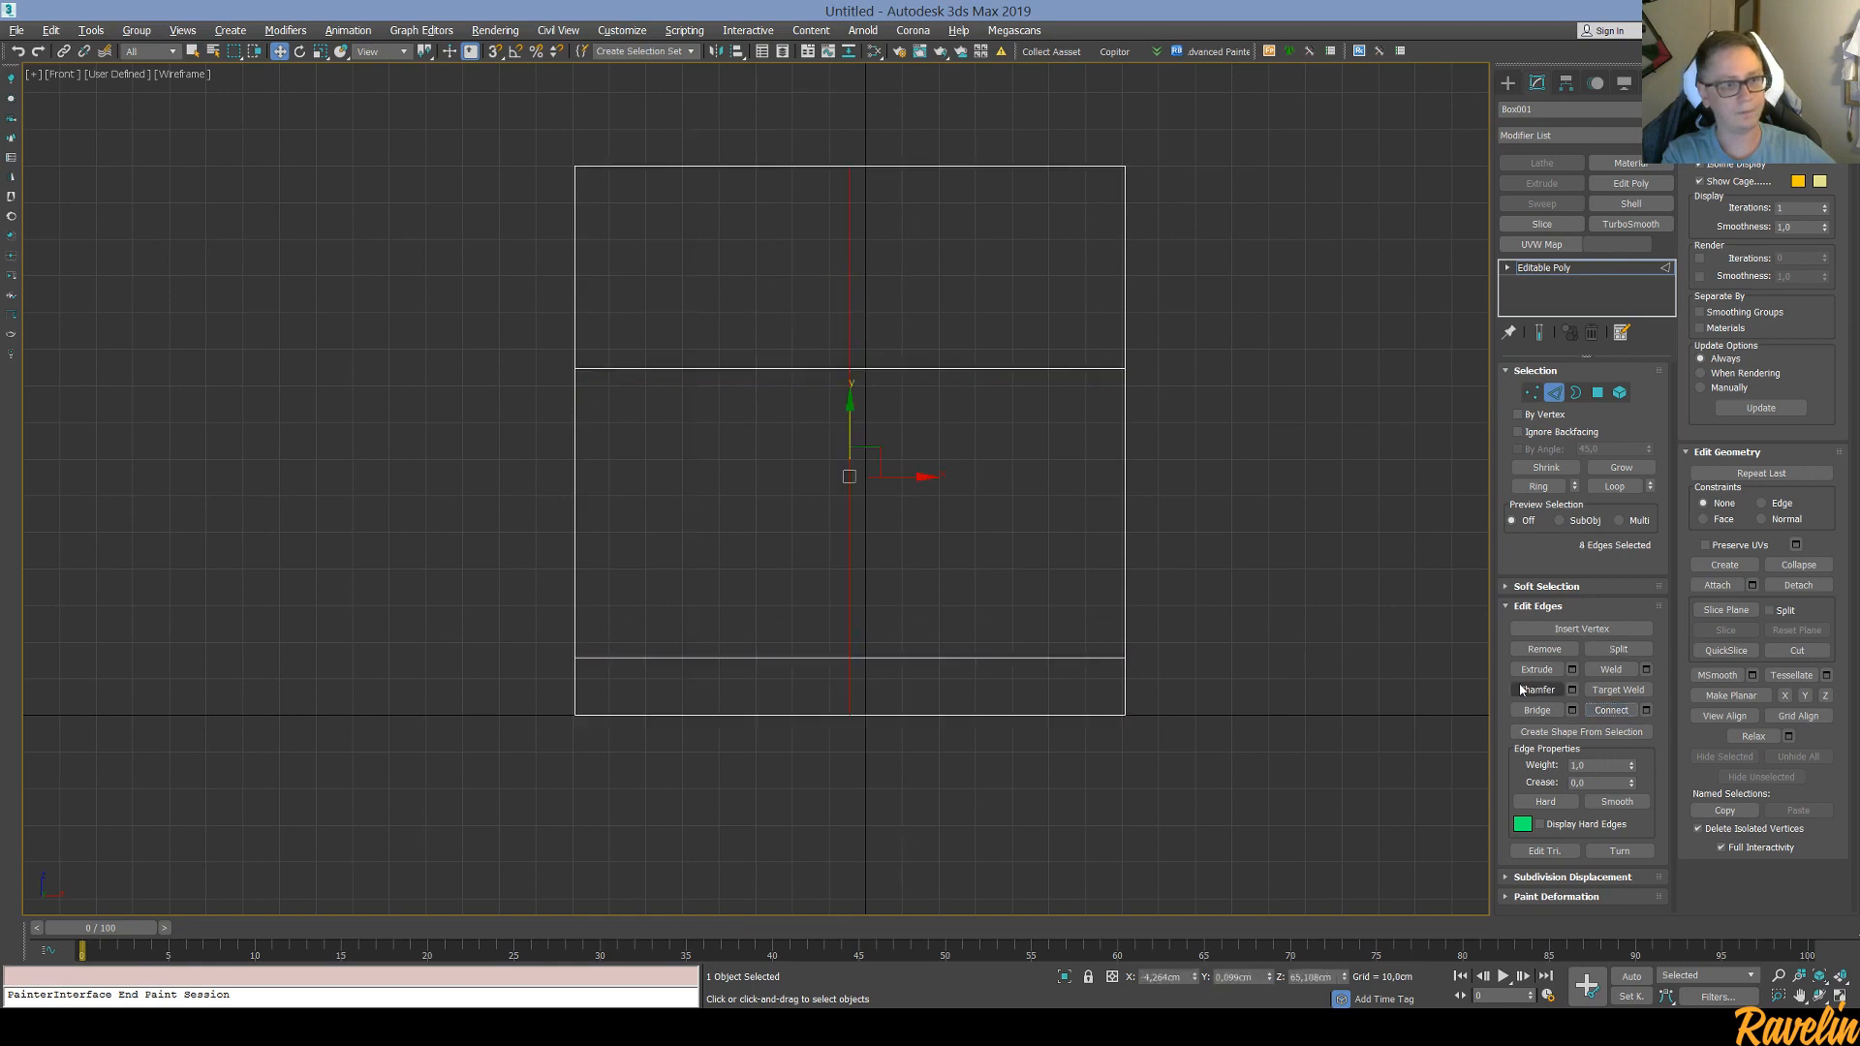
pyautogui.click(1536, 689)
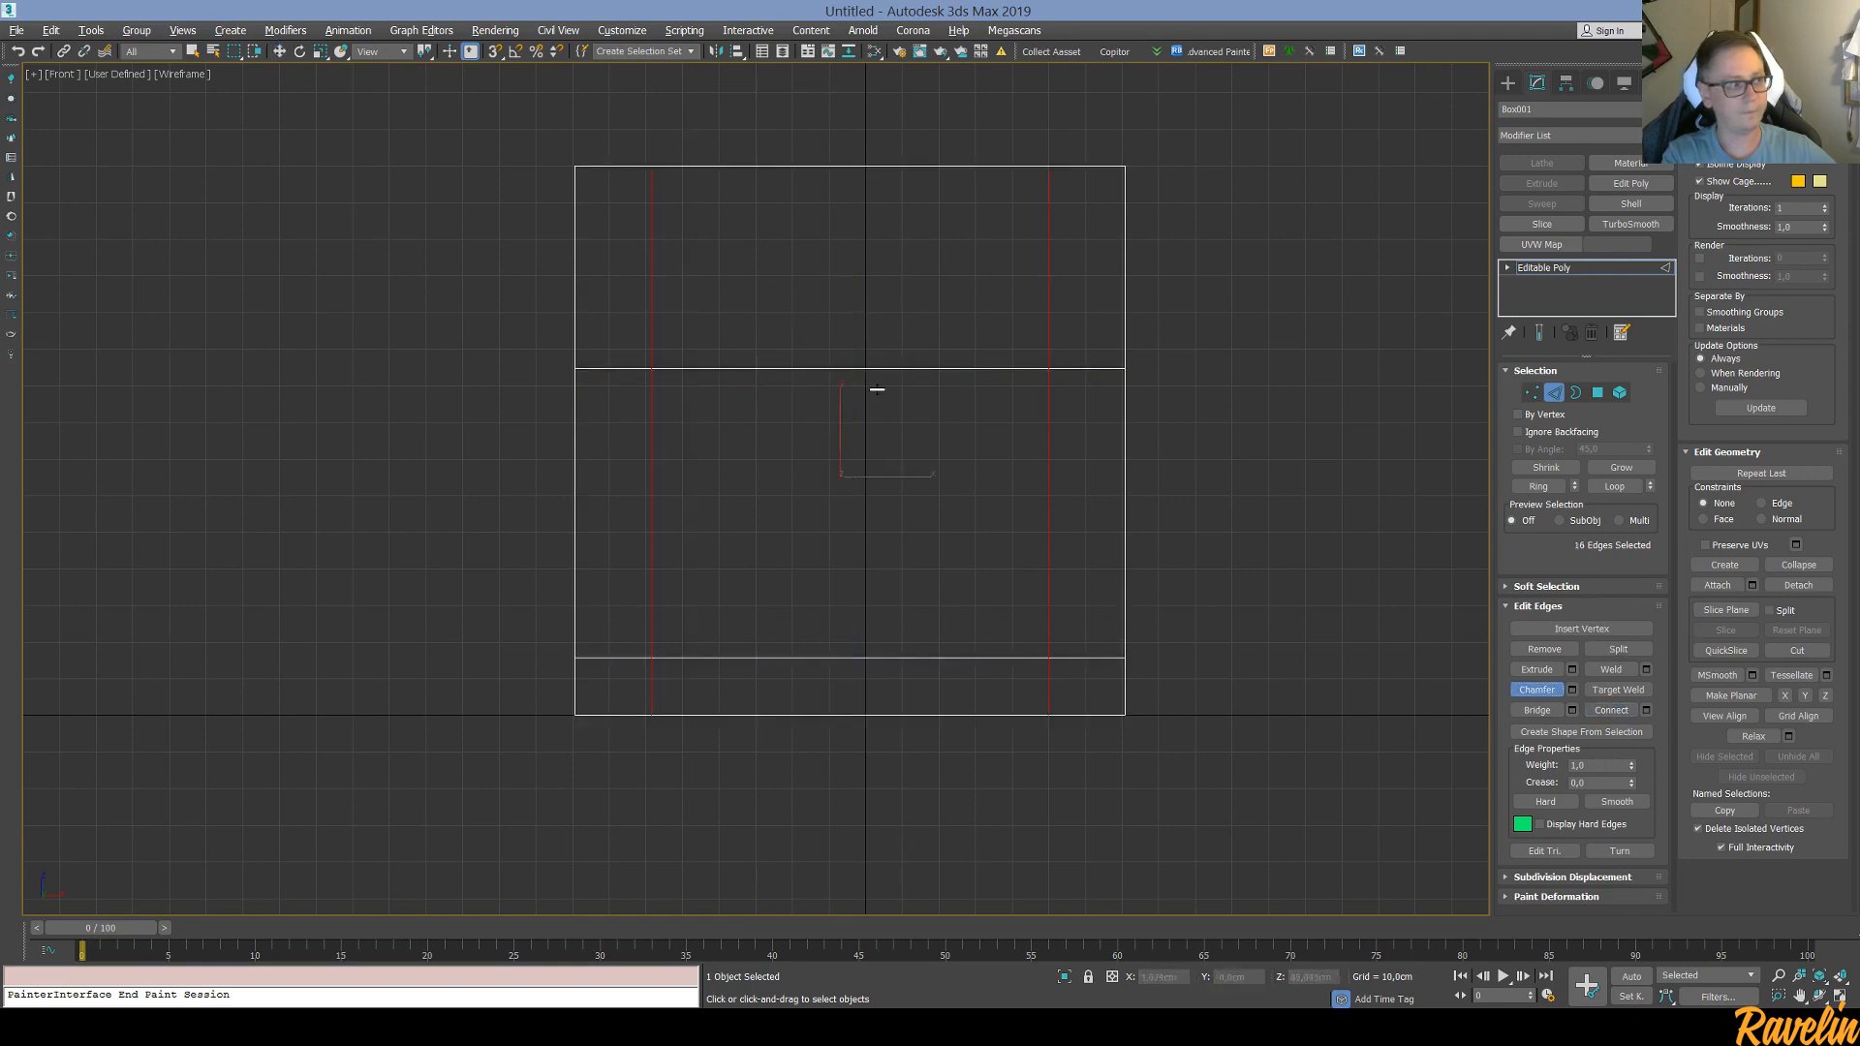
pyautogui.moveTo(871, 437); pyautogui.dragTo(872, 433)
pyautogui.press('w')
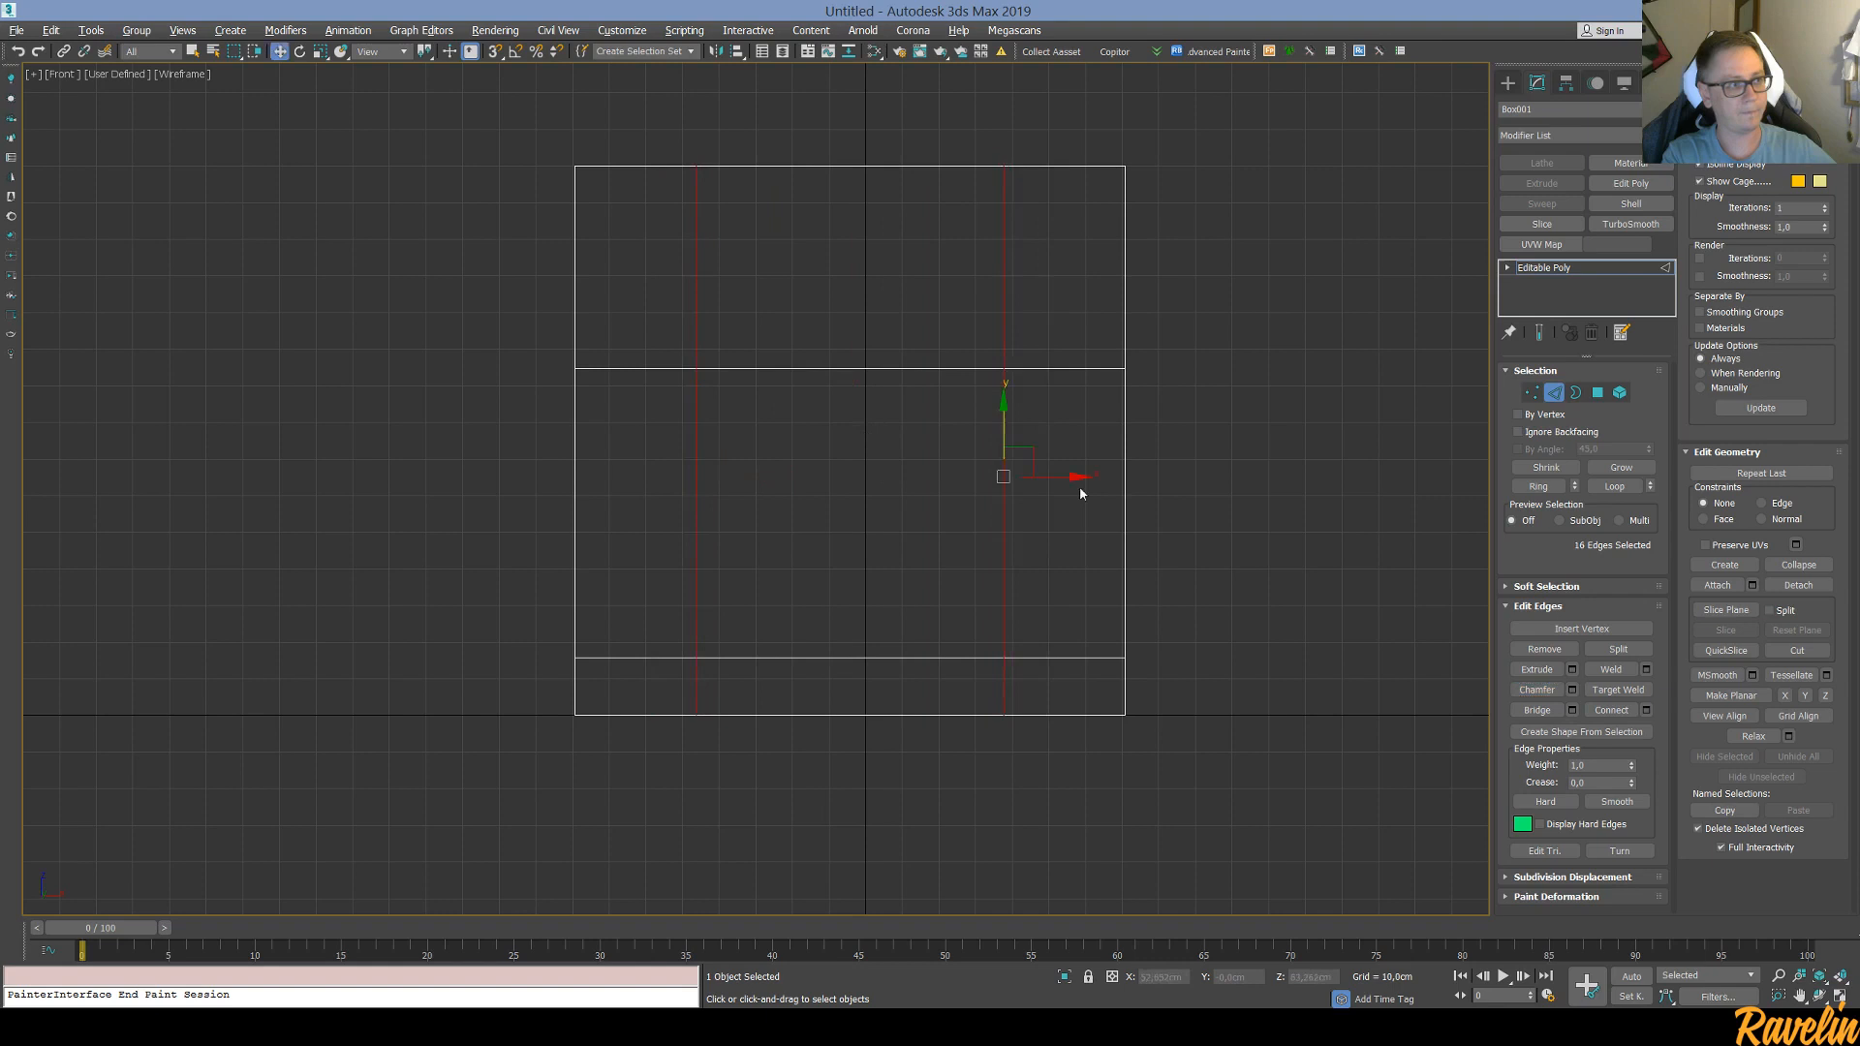
# Lower the vertices of the upper horizontal loop to about Z 80.6 cm
pyautogui.click(1533, 393)
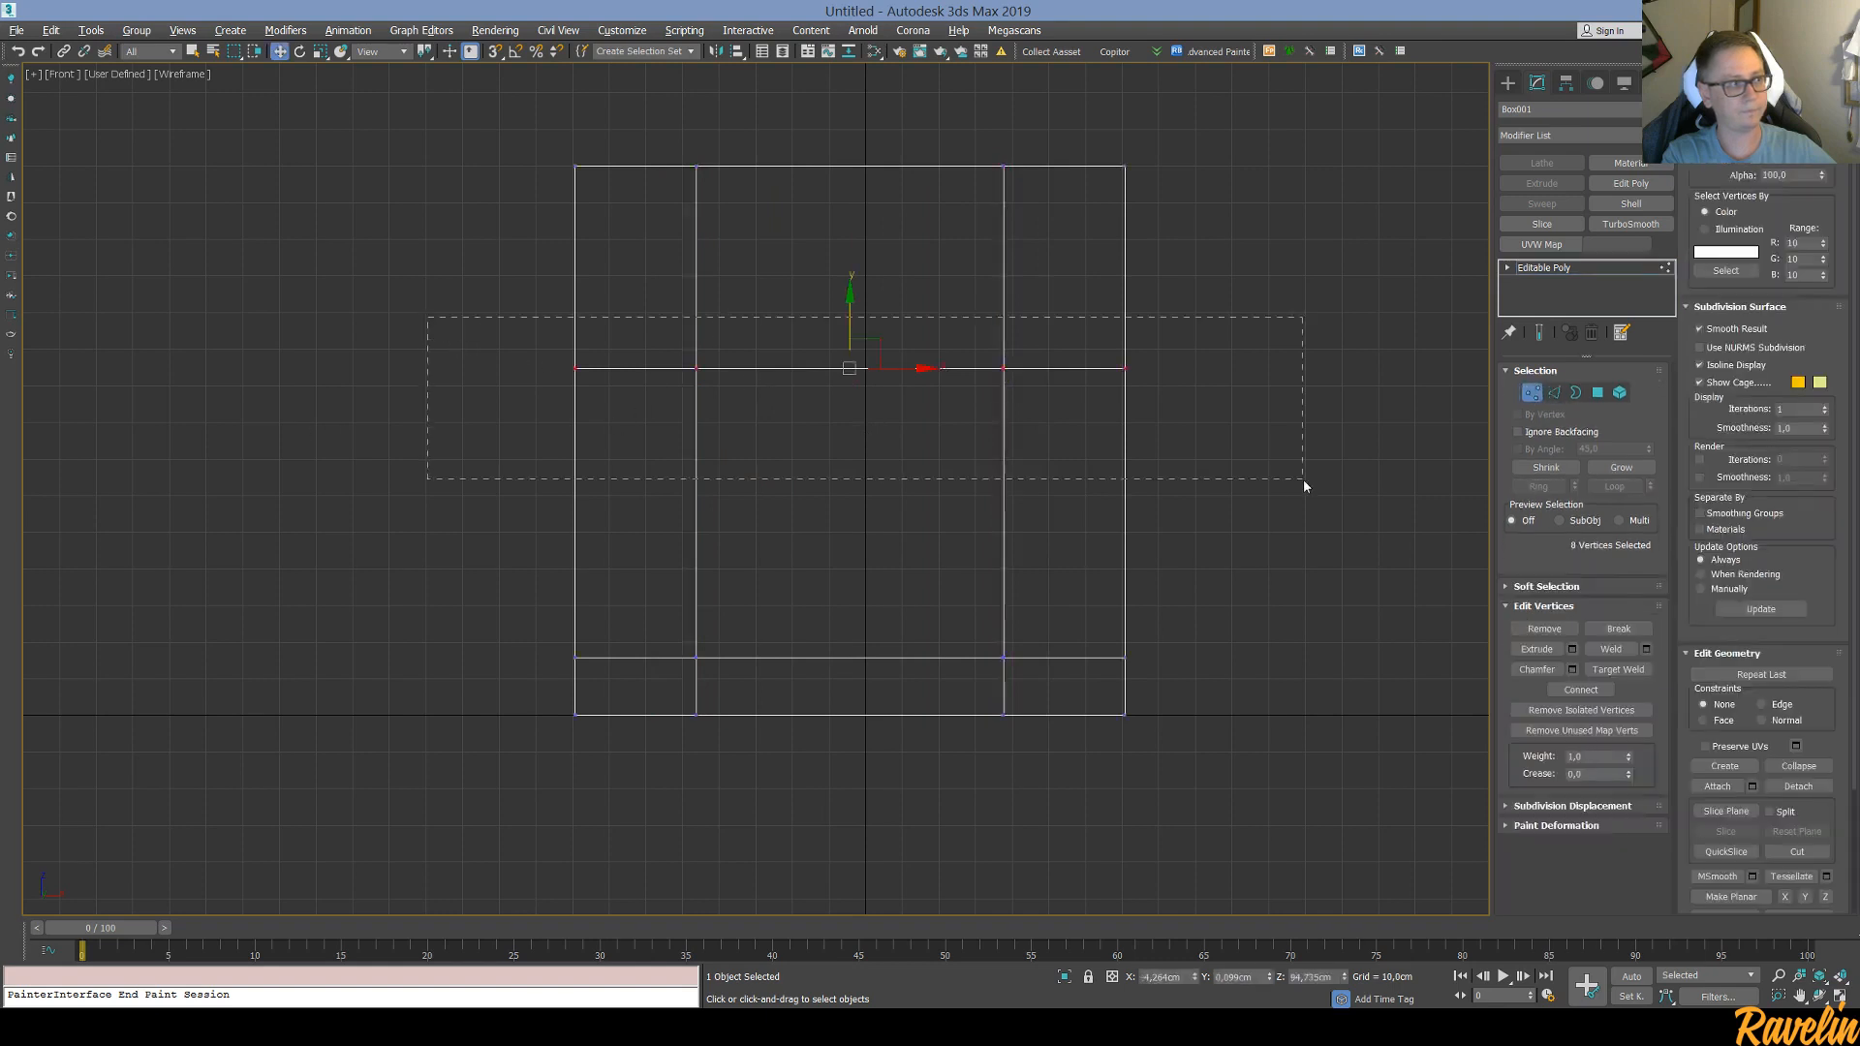
pyautogui.moveTo(848, 304); pyautogui.dragTo(848, 350)
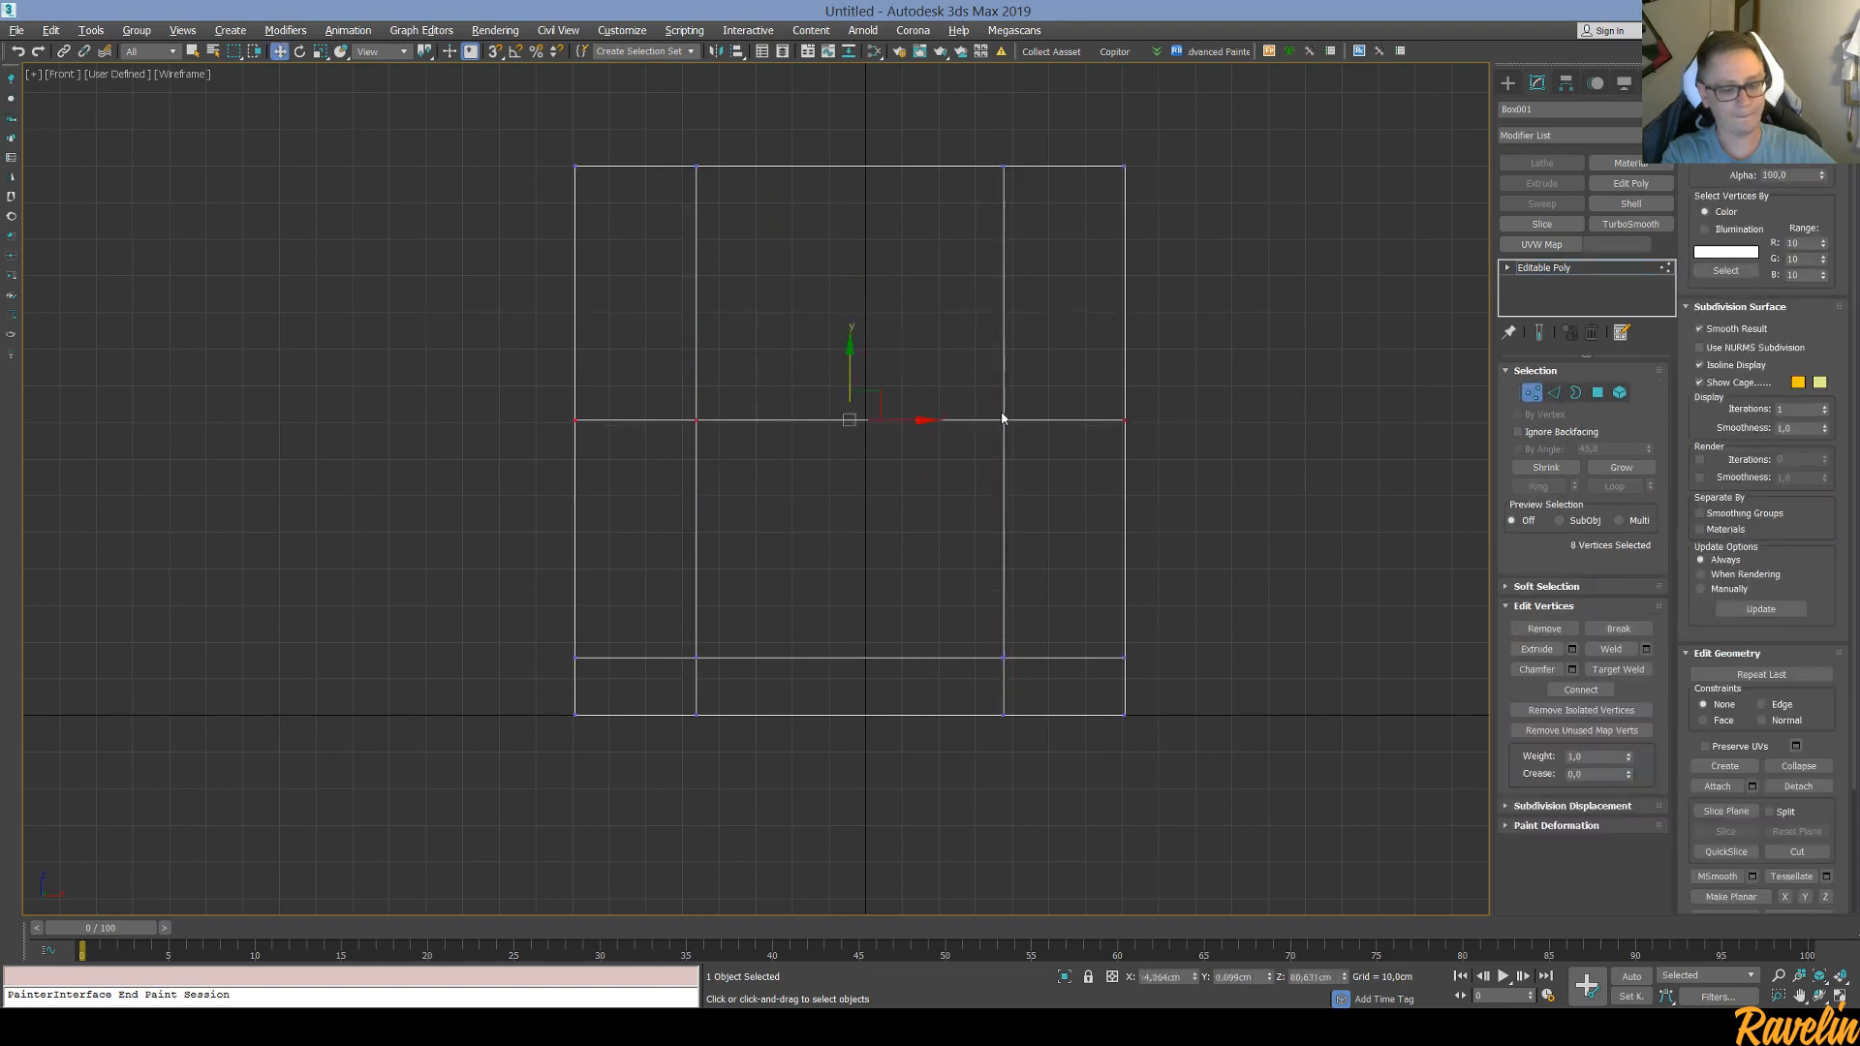
# Display edged faces in perspective and extrude the central front polygon inward to form the firebox recess
pyautogui.press('p')
pyautogui.press('z')
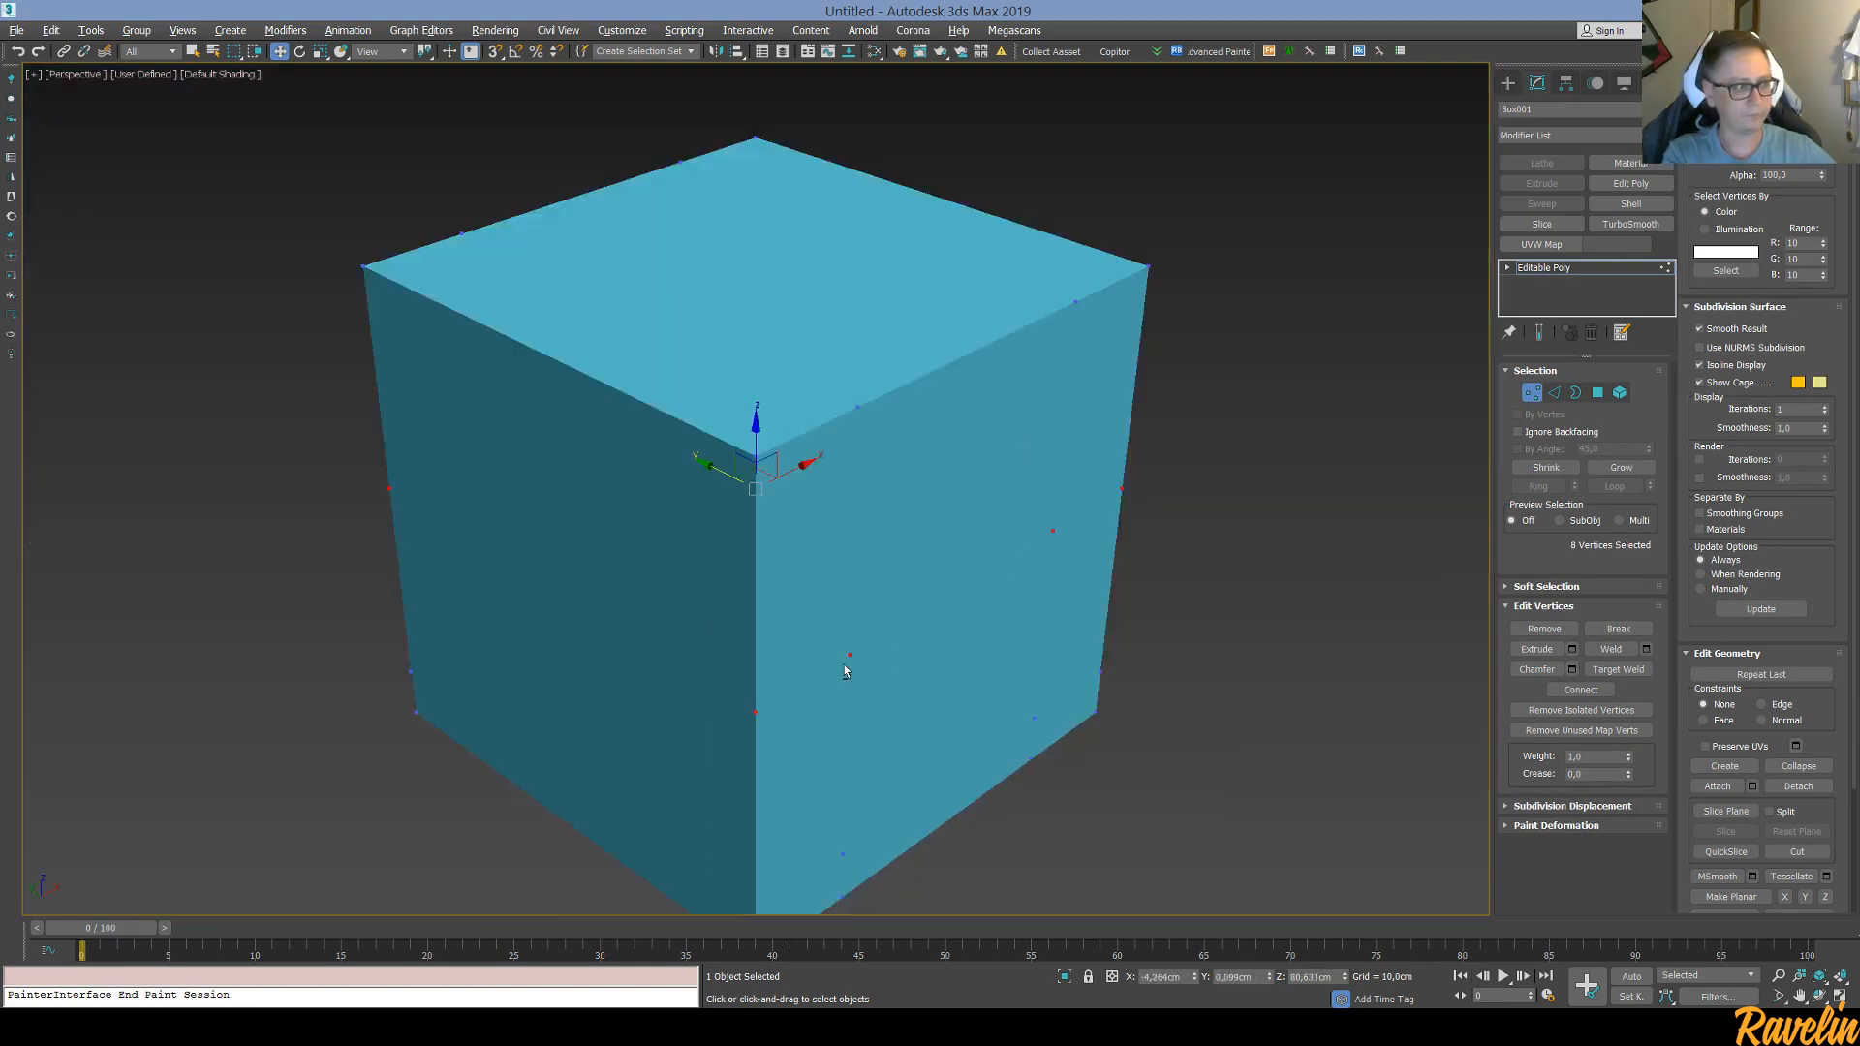
pyautogui.moveTo(846, 665)
pyautogui.keyDown('alt'); pyautogui.mouseDown(button='middle')
pyautogui.moveTo(800, 652)
pyautogui.moveTo(810, 676)
pyautogui.moveTo(1364, 453)
pyautogui.mouseUp(button='middle'); pyautogui.keyUp('alt')
pyautogui.press('F4')
pyautogui.click(1598, 392)
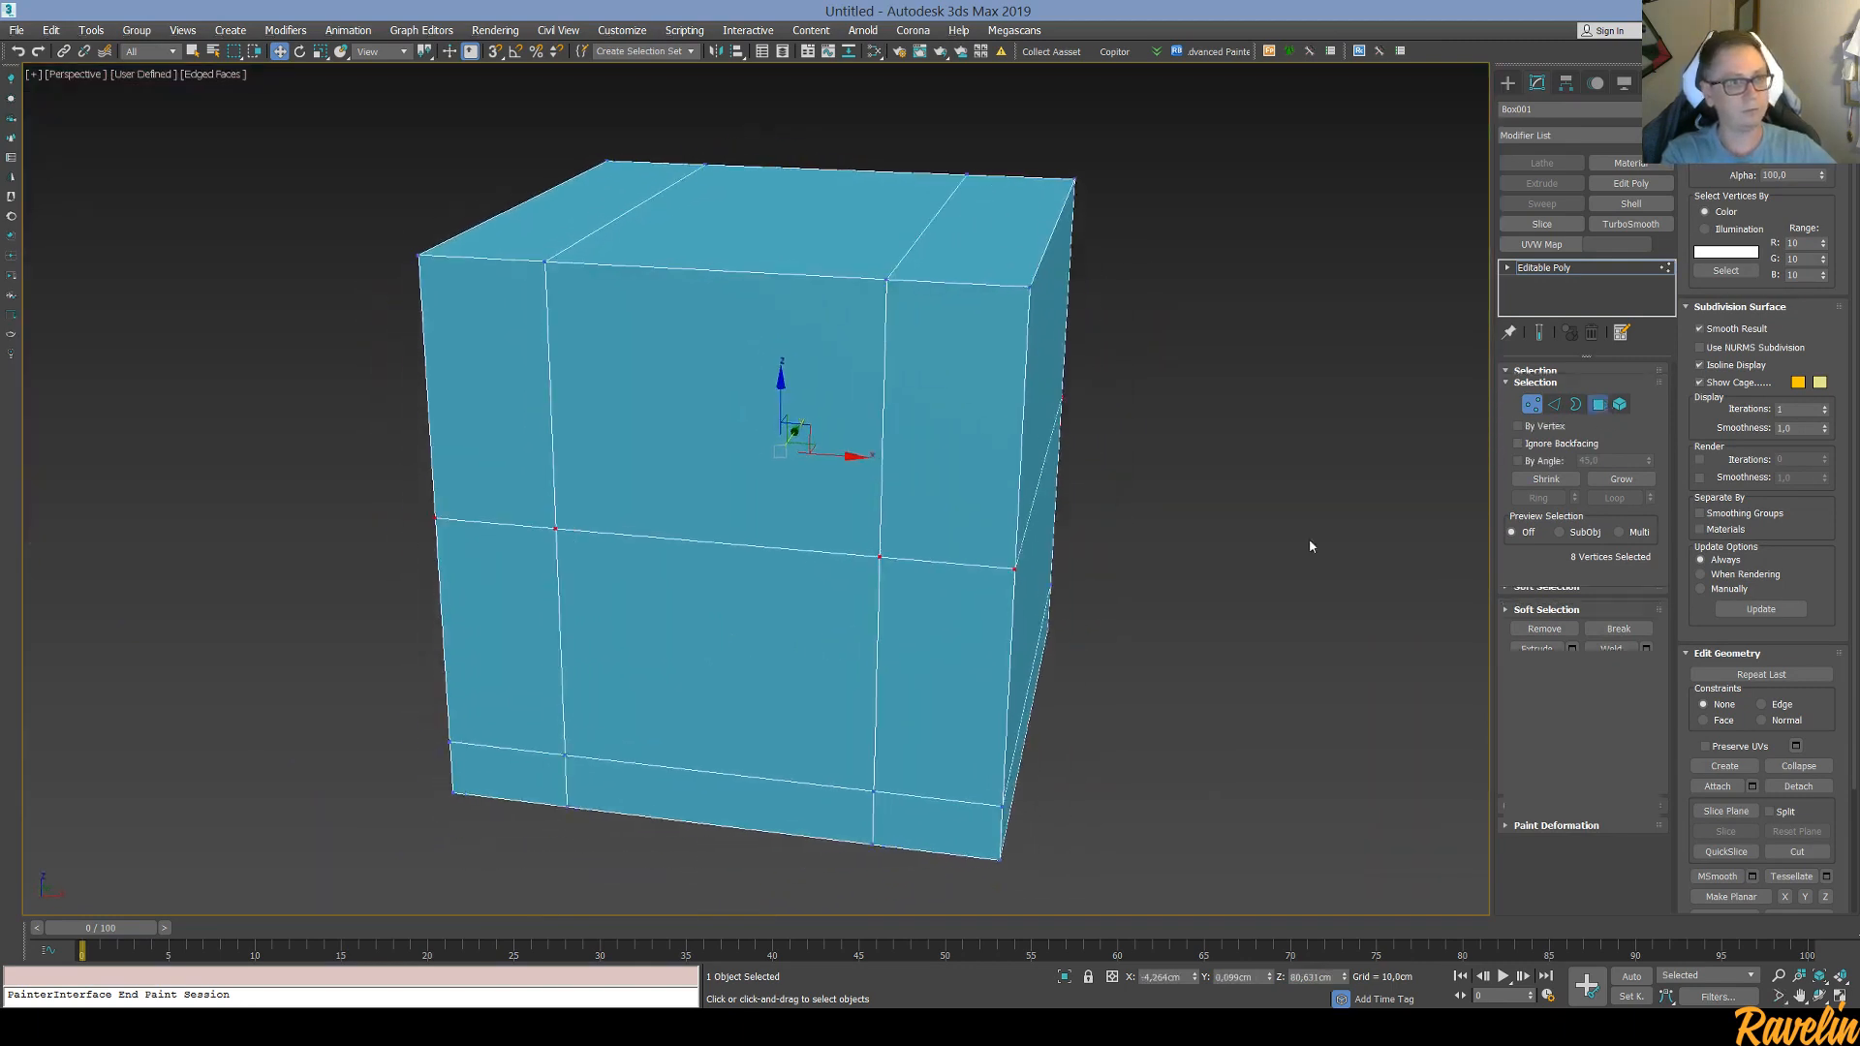
pyautogui.click(739, 627)
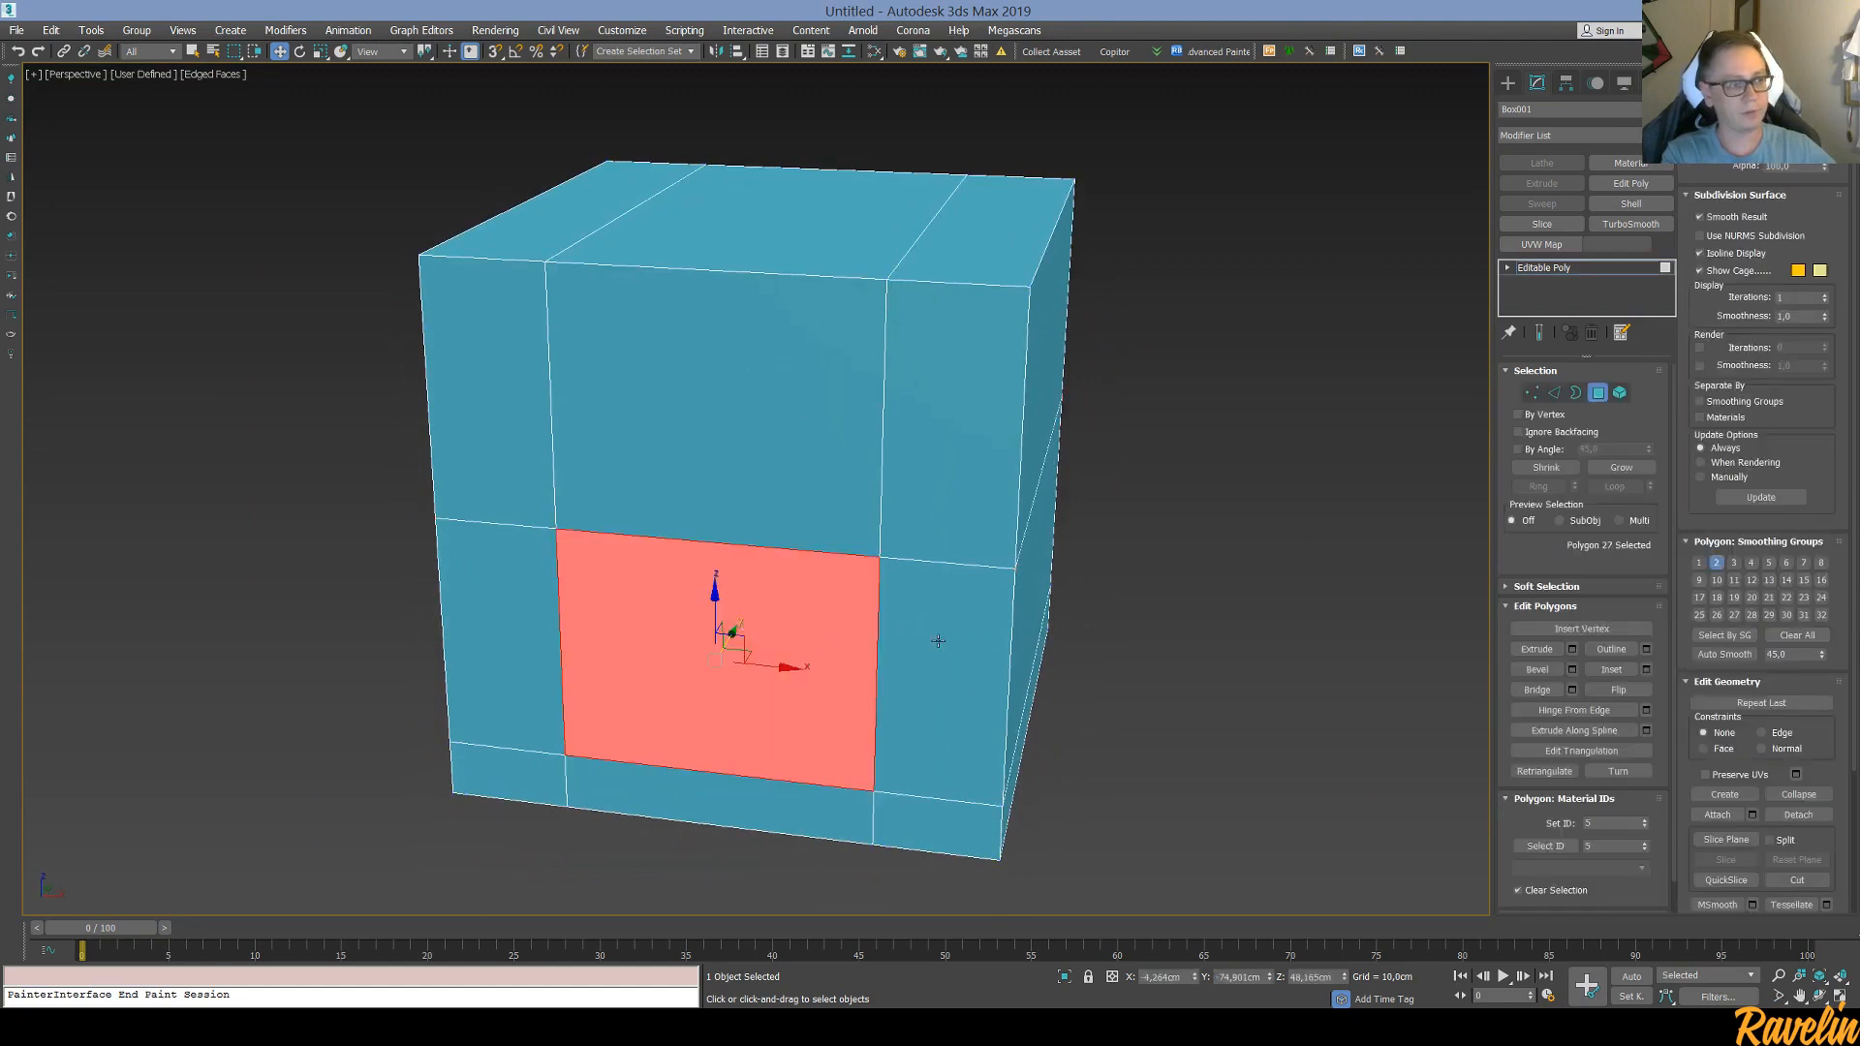
pyautogui.click(1537, 649)
pyautogui.moveTo(731, 652); pyautogui.dragTo(668, 930)
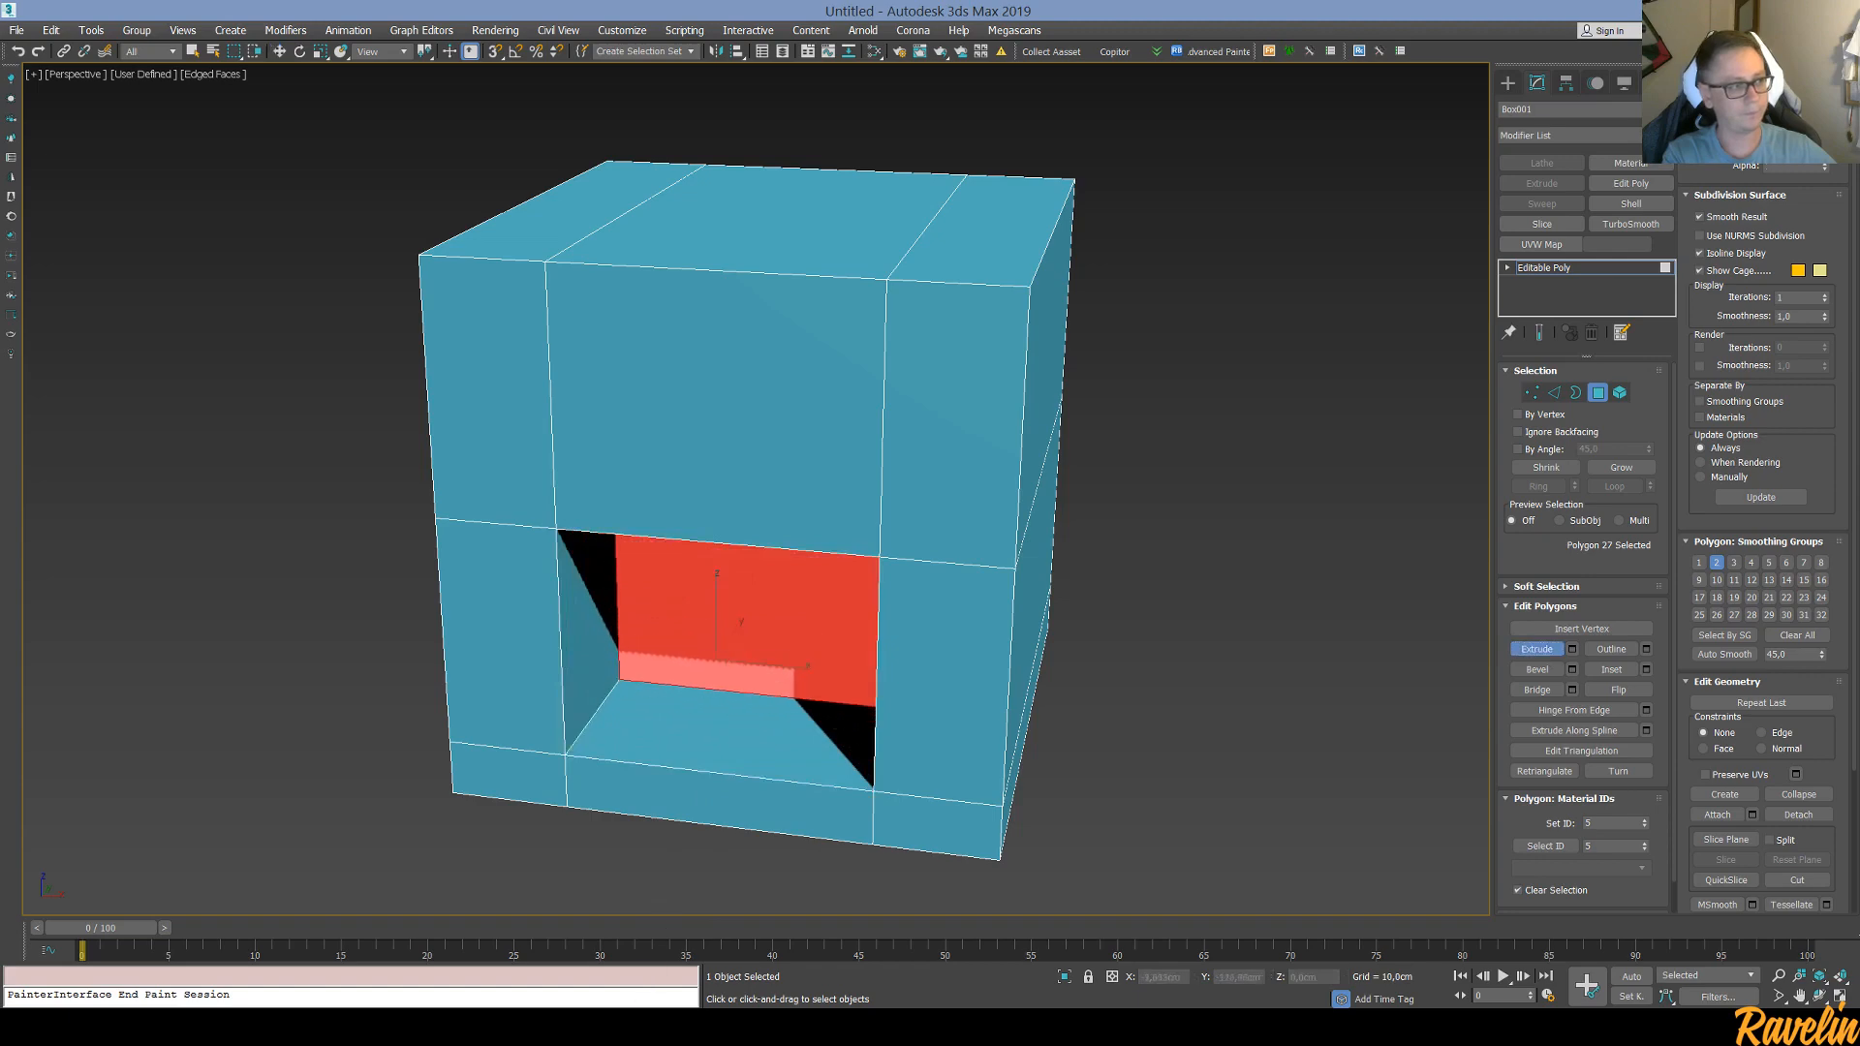
# Move the recess's back polygon deeper into the box to about Y 24.5 cm, then leave polygon editing and deselect the box
pyautogui.moveTo(616, 693); pyautogui.dragTo(695, 519, button='middle')
pyautogui.press('t')
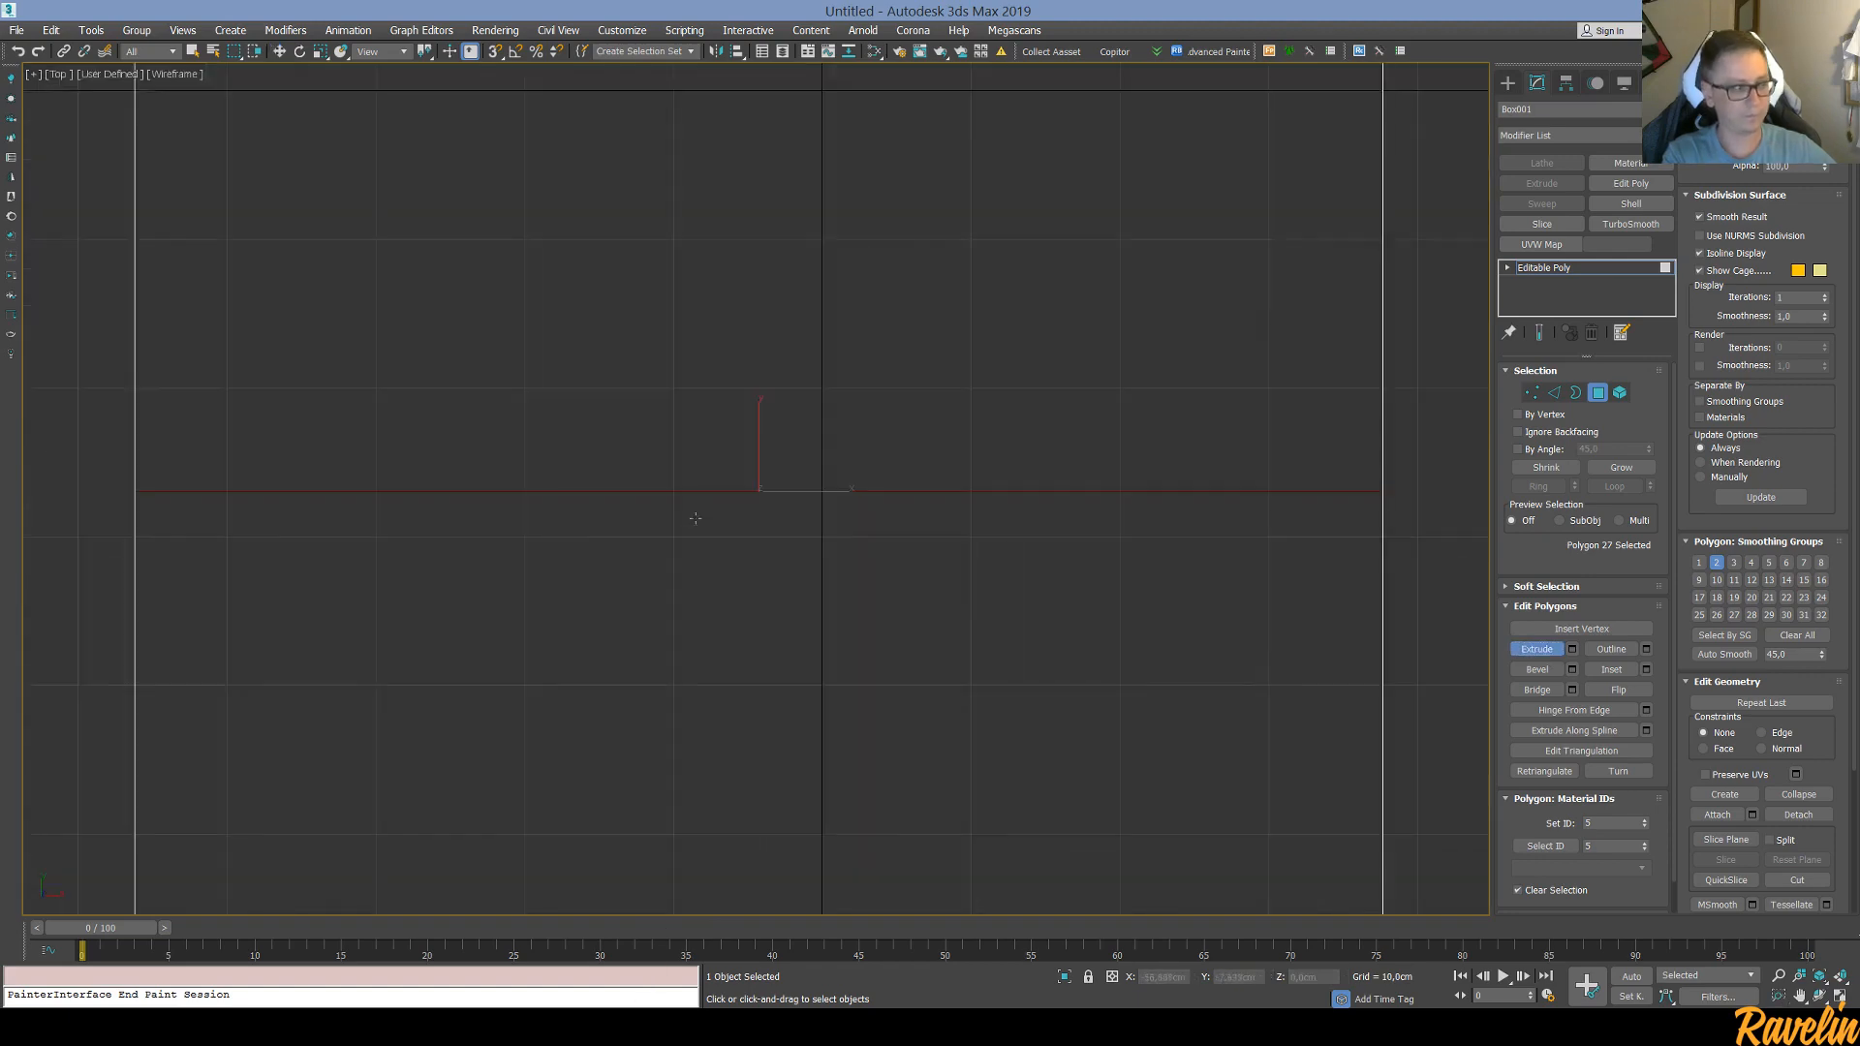
pyautogui.scroll(-8, 739, 593)
pyautogui.press('w')
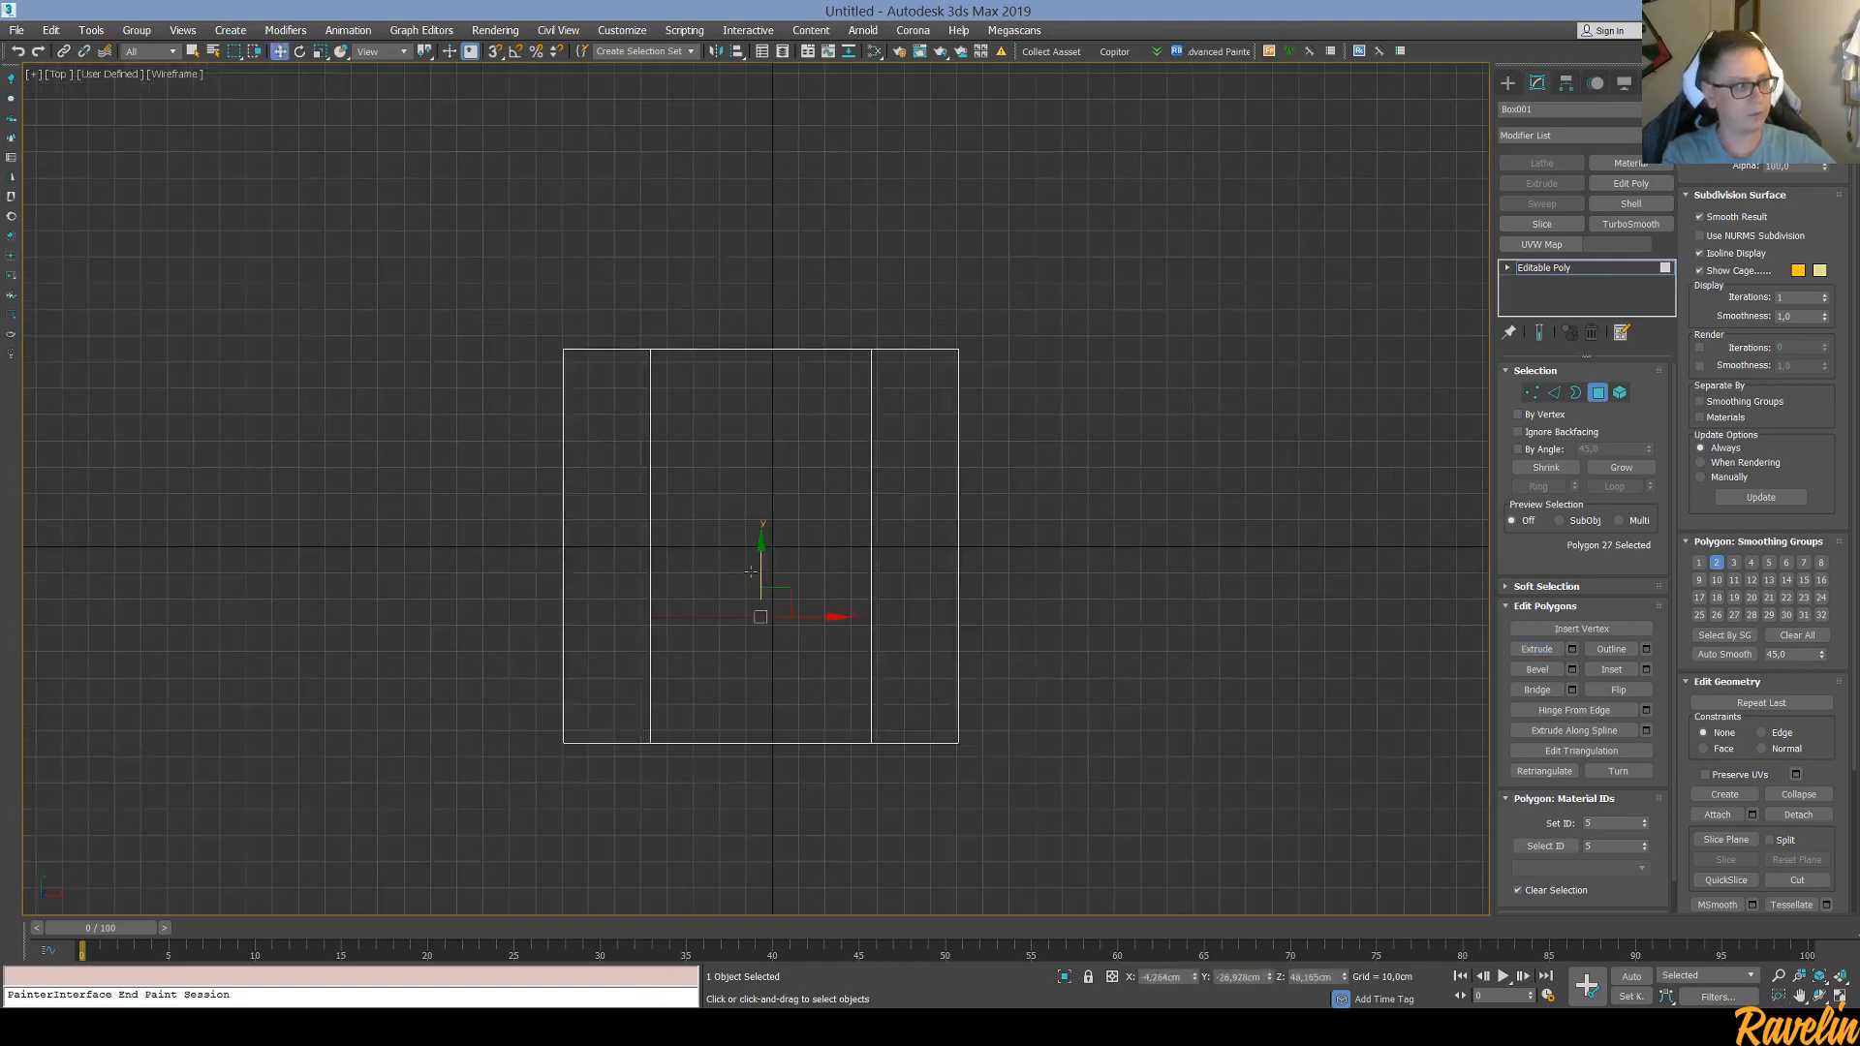
pyautogui.moveTo(765, 558); pyautogui.dragTo(766, 437)
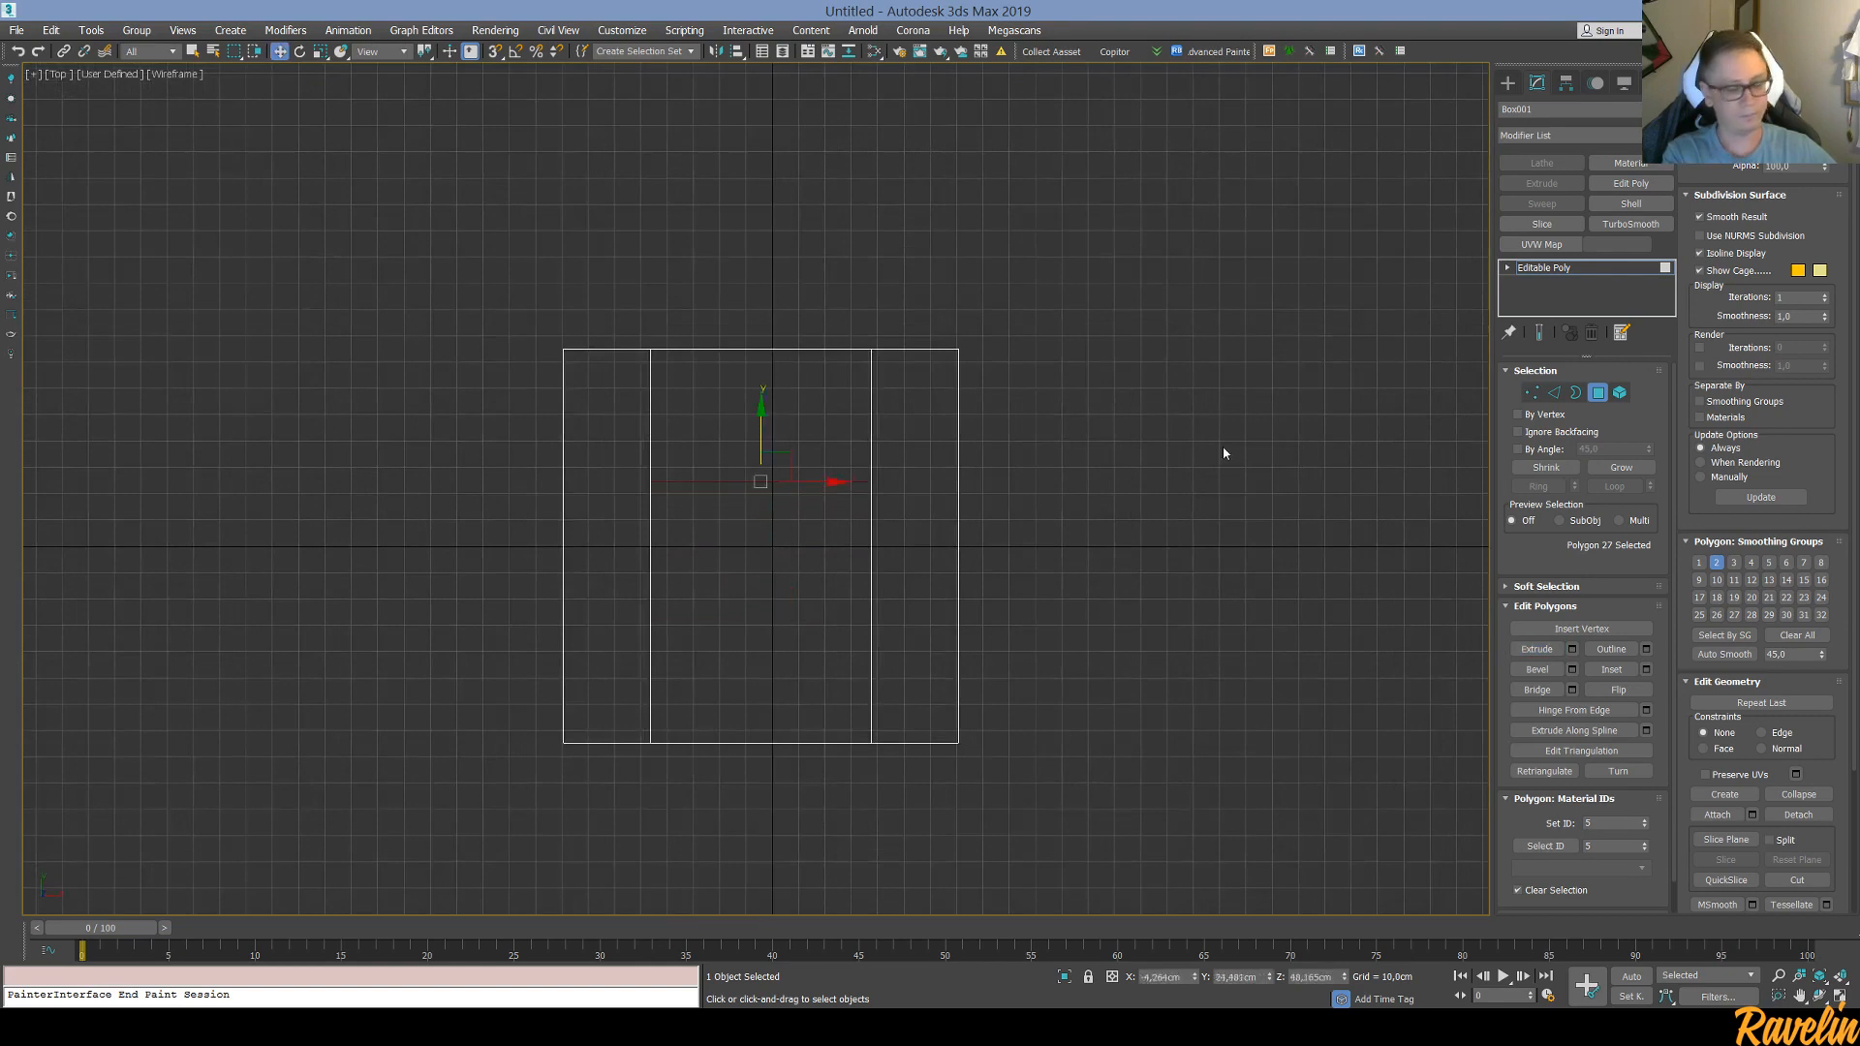
pyautogui.press('p')
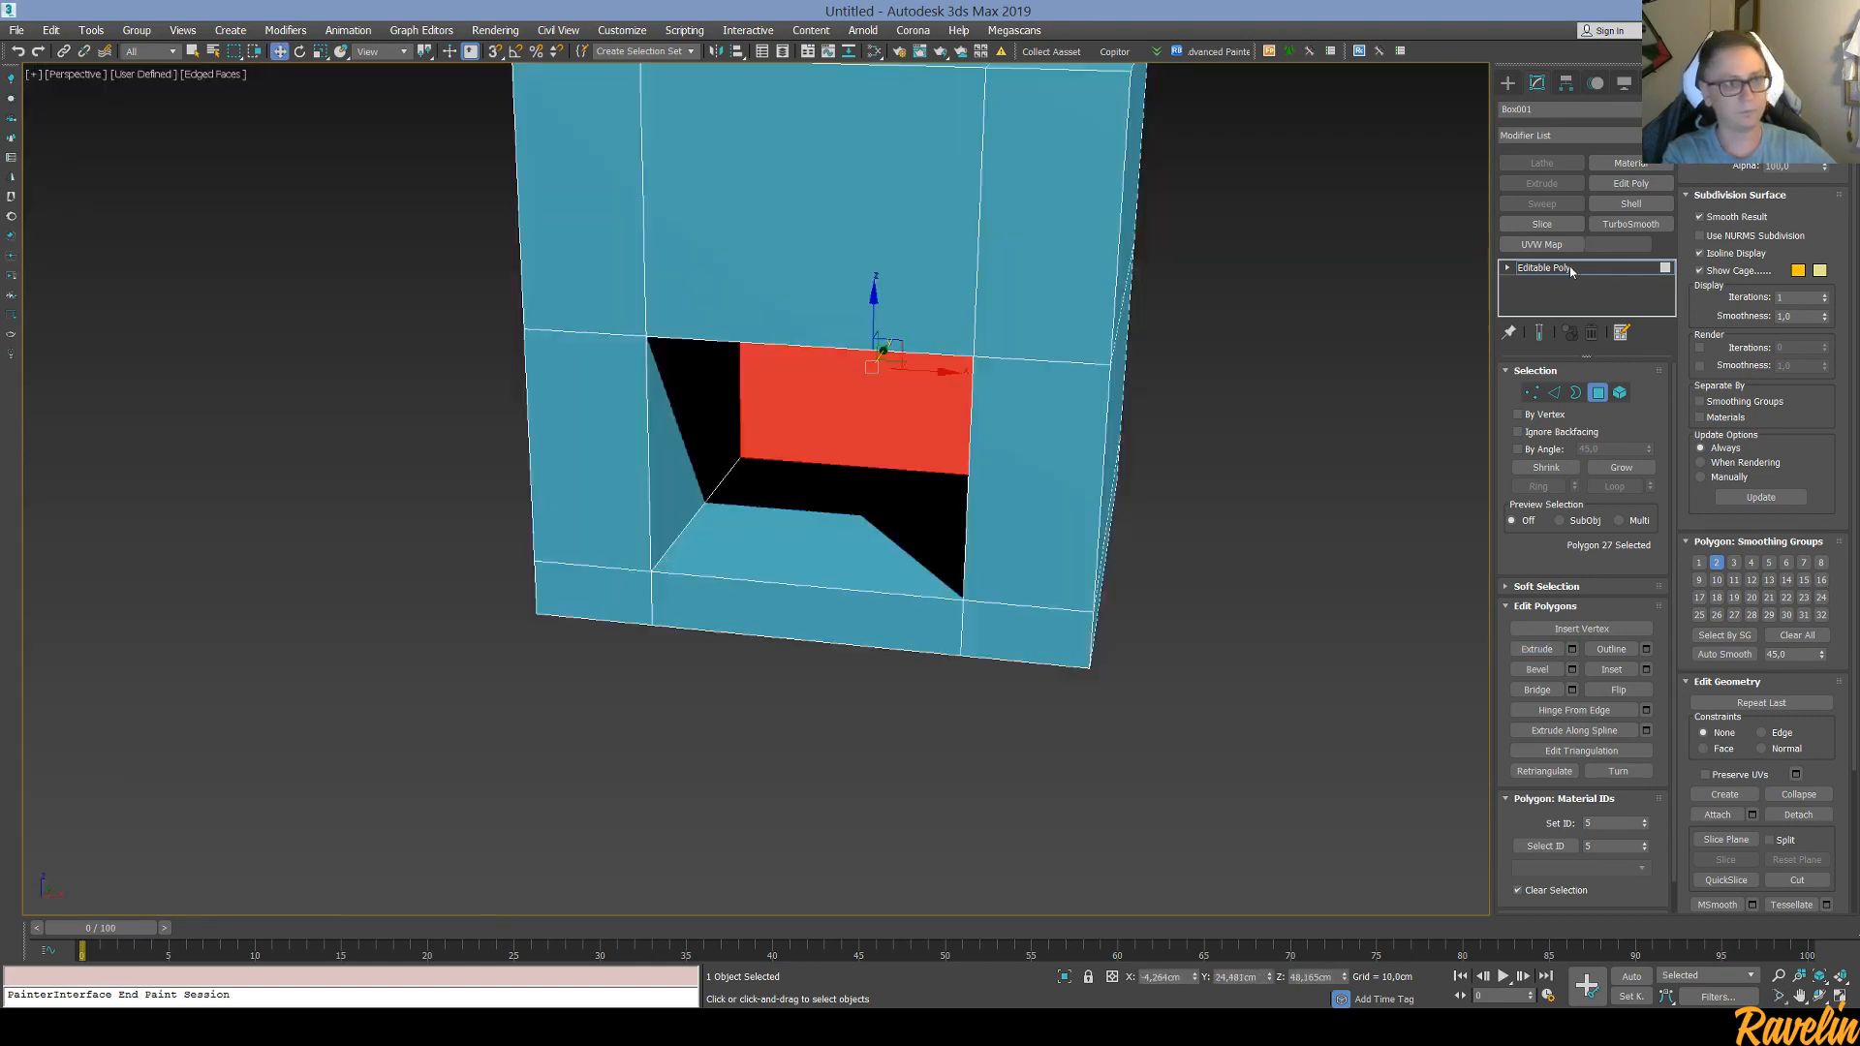
pyautogui.click(1571, 271)
pyautogui.click(1245, 427)
pyautogui.moveTo(1217, 395); pyautogui.dragTo(1179, 490, button='middle')
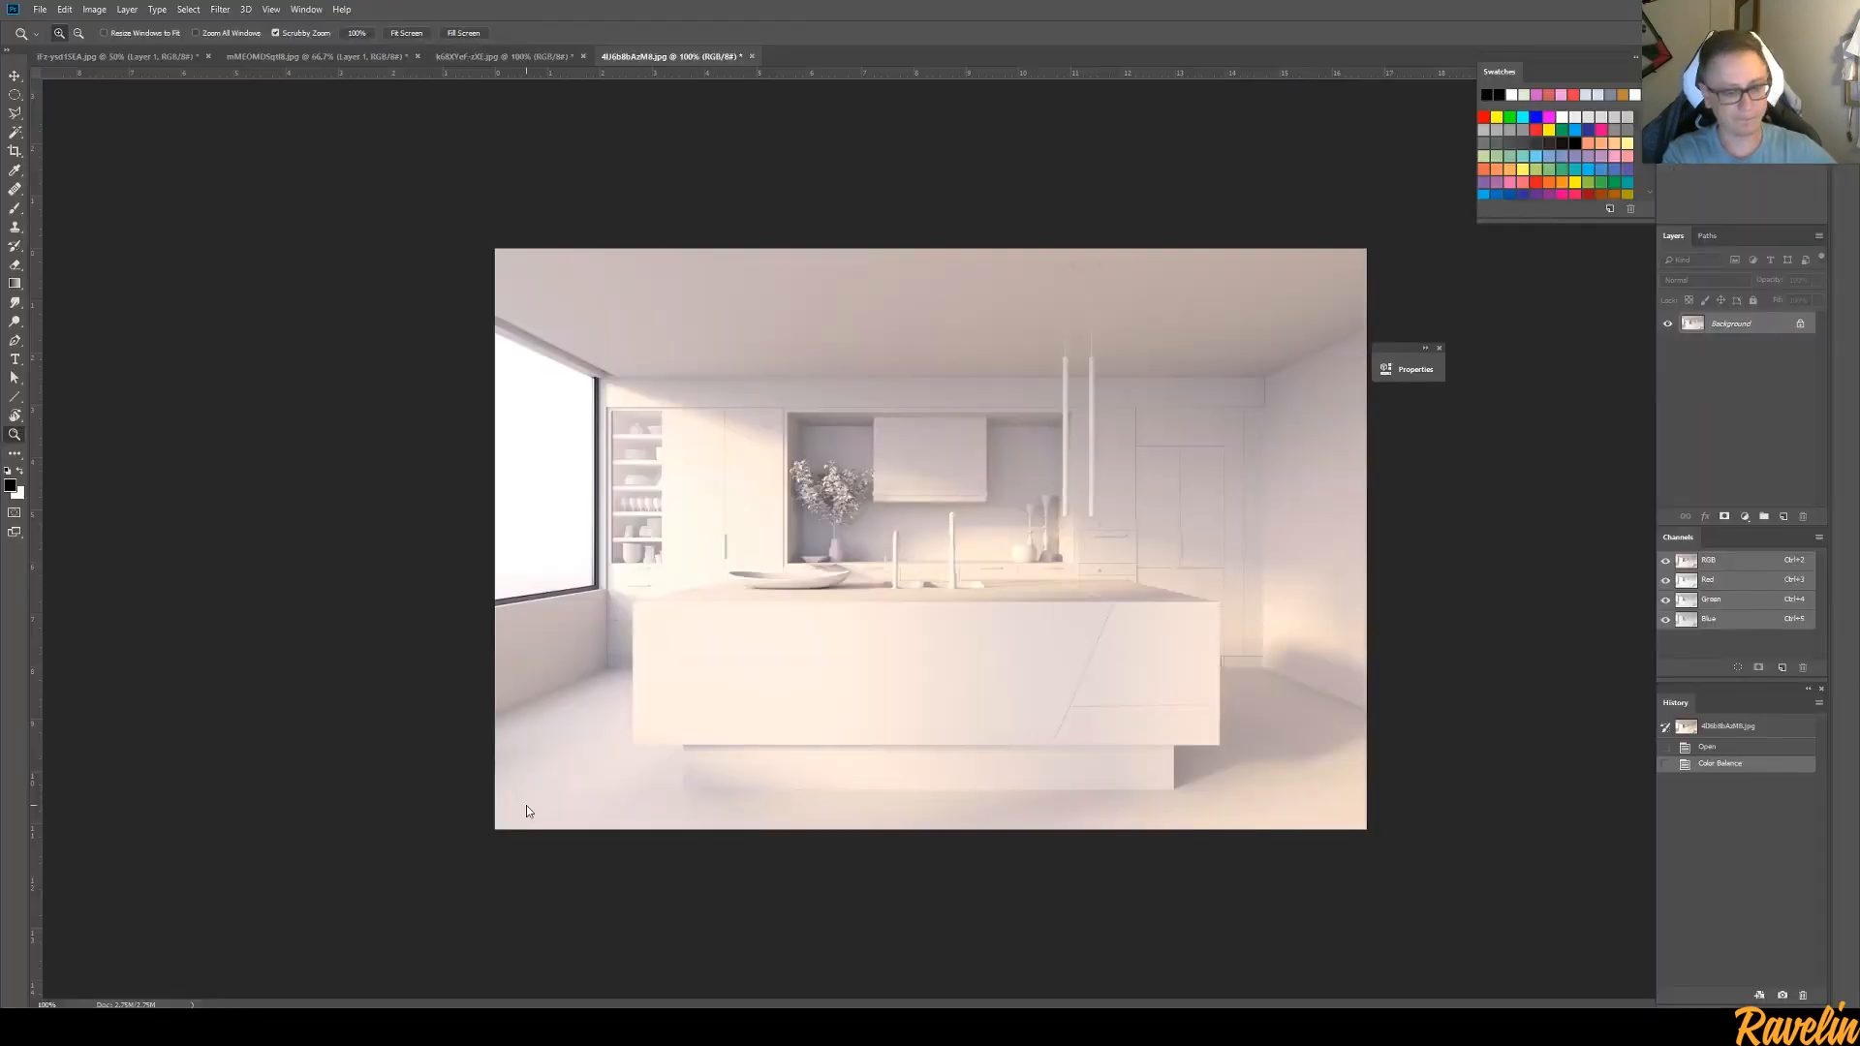
# Switch to Photoshop and open the fire image flame-t2.jpg
pyautogui.hotkey('ctrl', 'o')
pyautogui.doubleClick(565, 257)
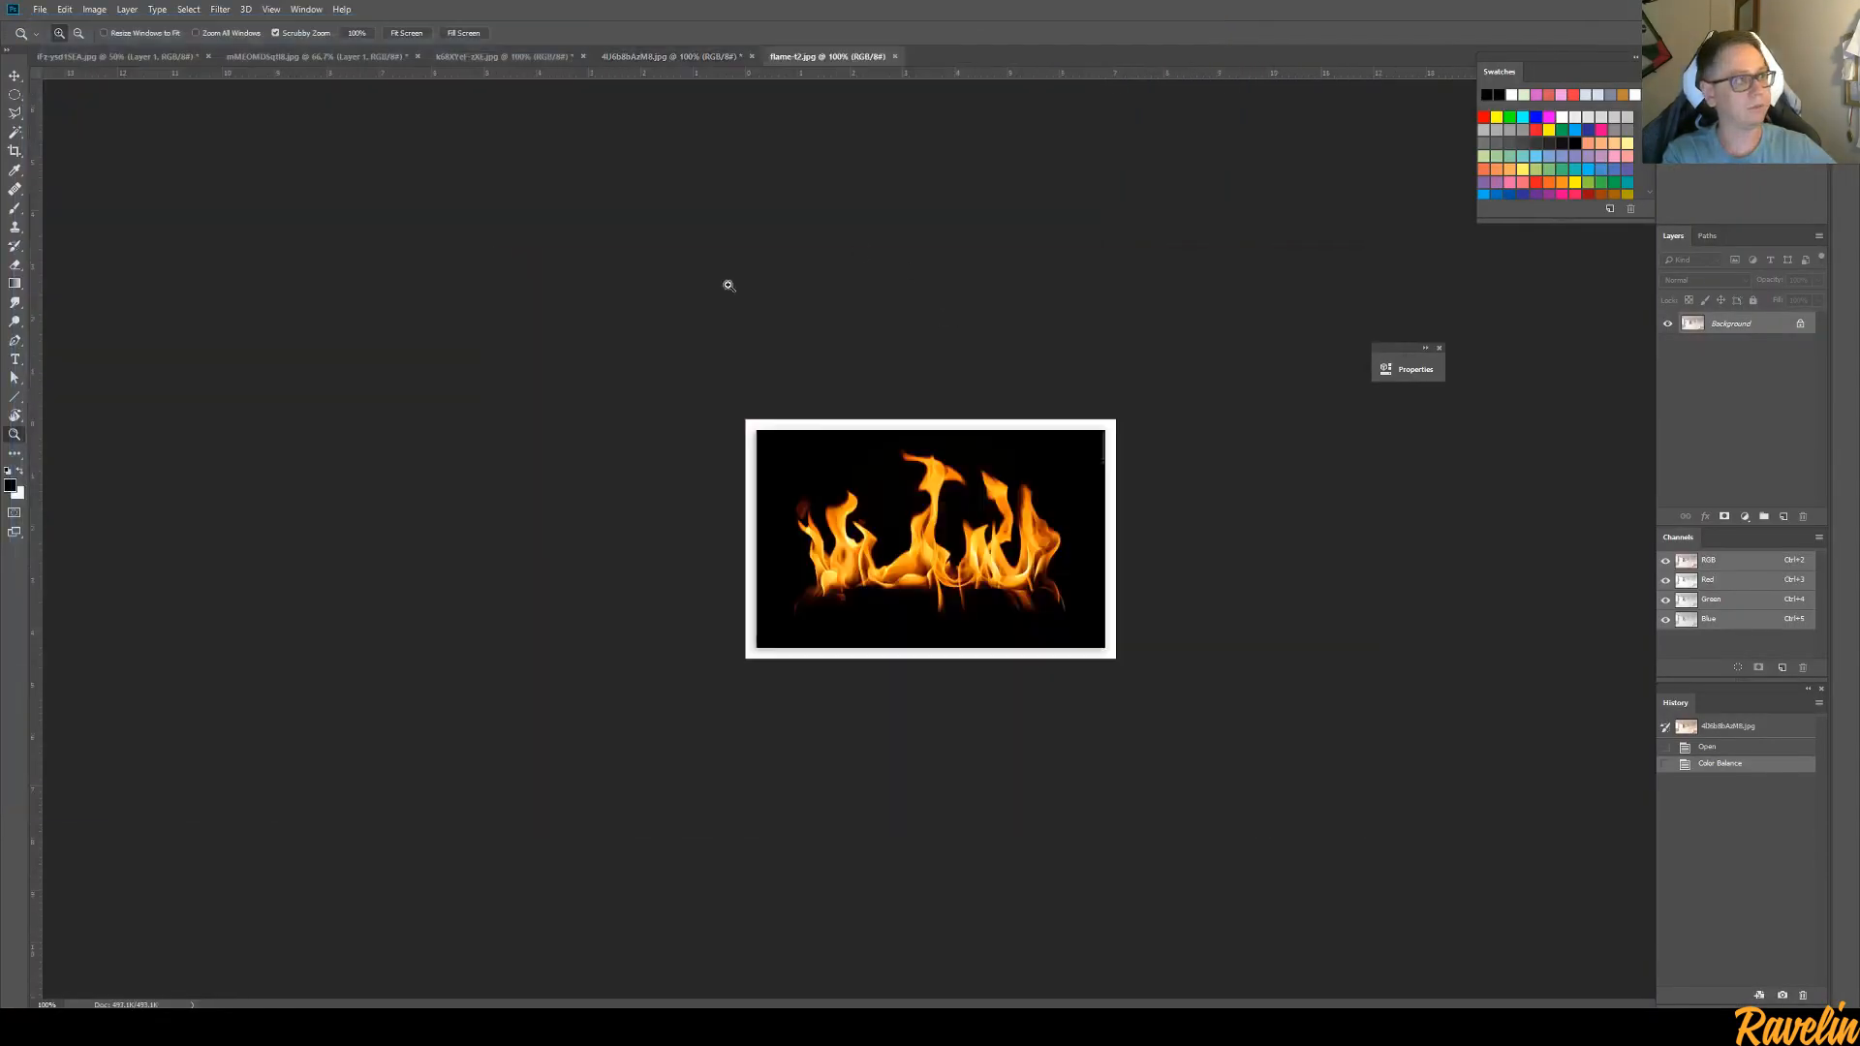
pyautogui.moveTo(913, 531); pyautogui.dragTo(913, 531)
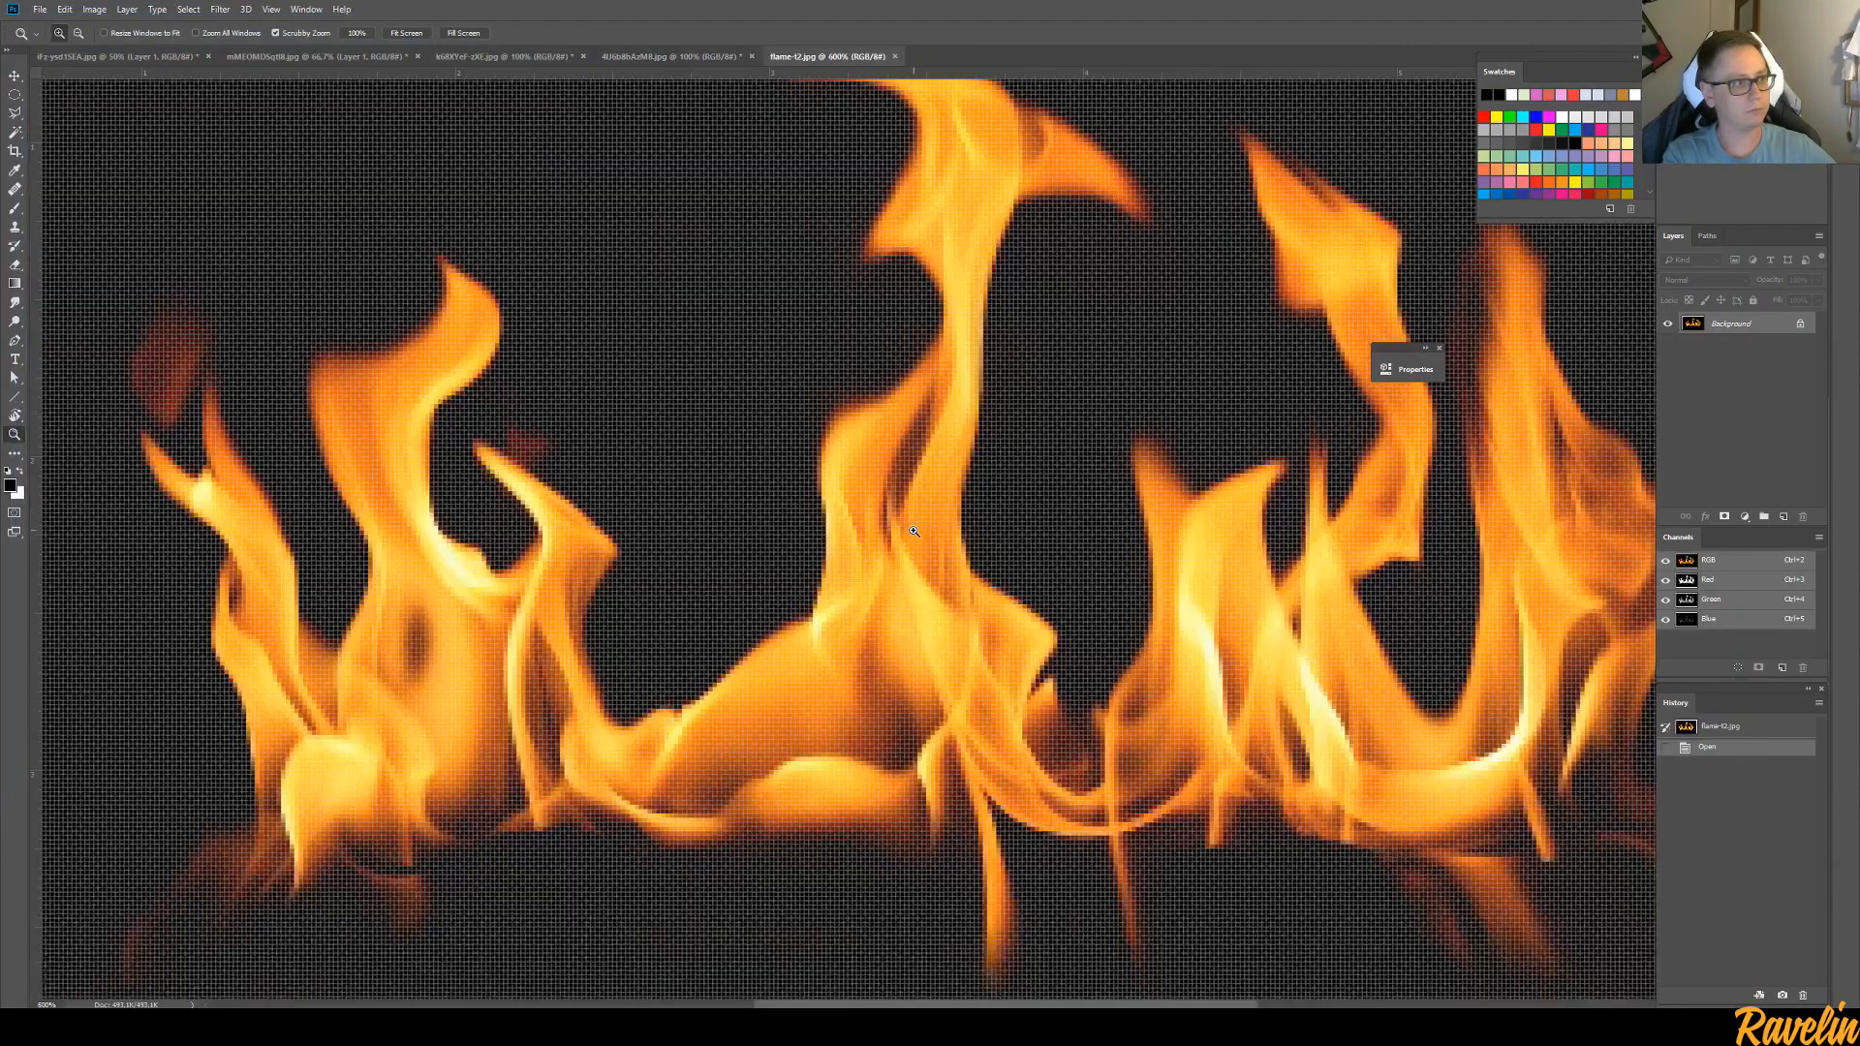
pyautogui.press('super')
pyautogui.click(979, 6)
pyautogui.keyDown('alt'); pyautogui.click(943, 562); pyautogui.keyUp('alt')
pyautogui.keyDown('alt'); pyautogui.click(944, 562); pyautogui.keyUp('alt')
pyautogui.keyDown('alt'); pyautogui.click(911, 474); pyautogui.keyUp('alt')
pyautogui.keyDown('alt'); pyautogui.click(901, 456); pyautogui.keyUp('alt')
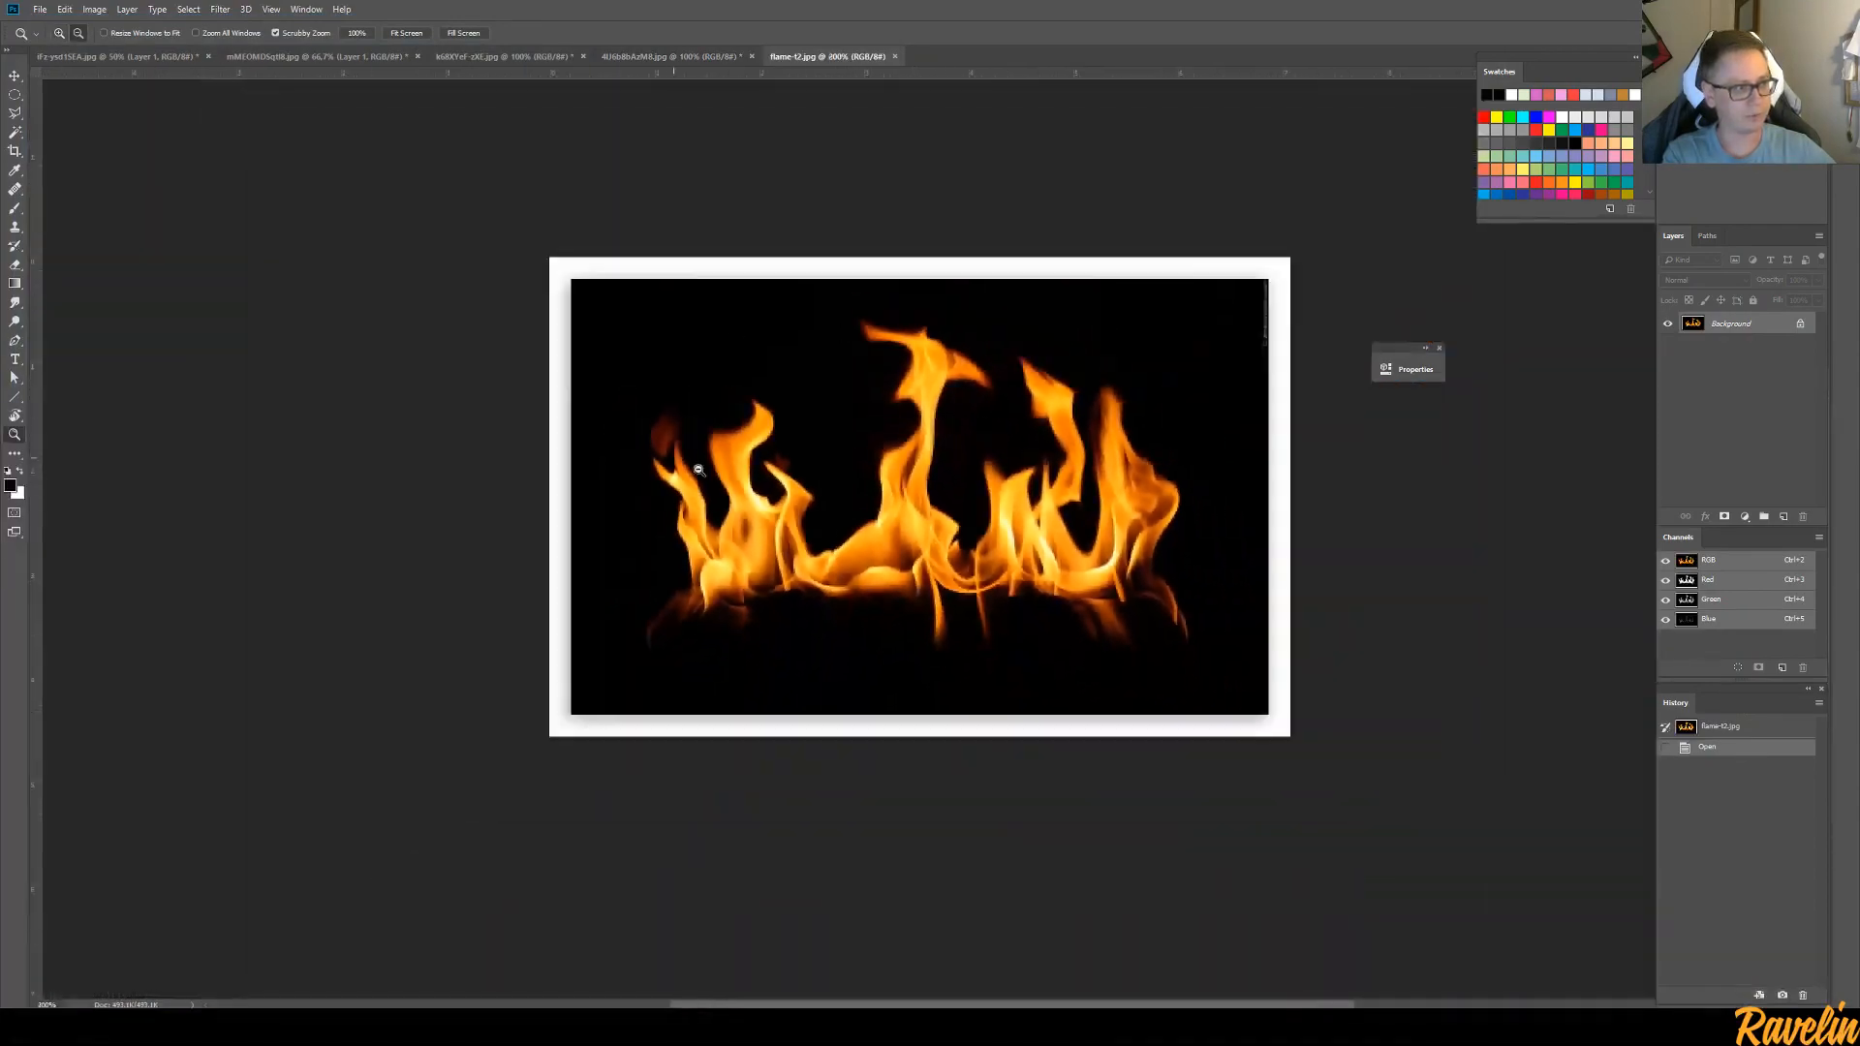
pyautogui.scroll(5, 785, 501)
pyautogui.keyDown('alt'); pyautogui.click(831, 495); pyautogui.keyUp('alt')
pyautogui.click(912, 632)
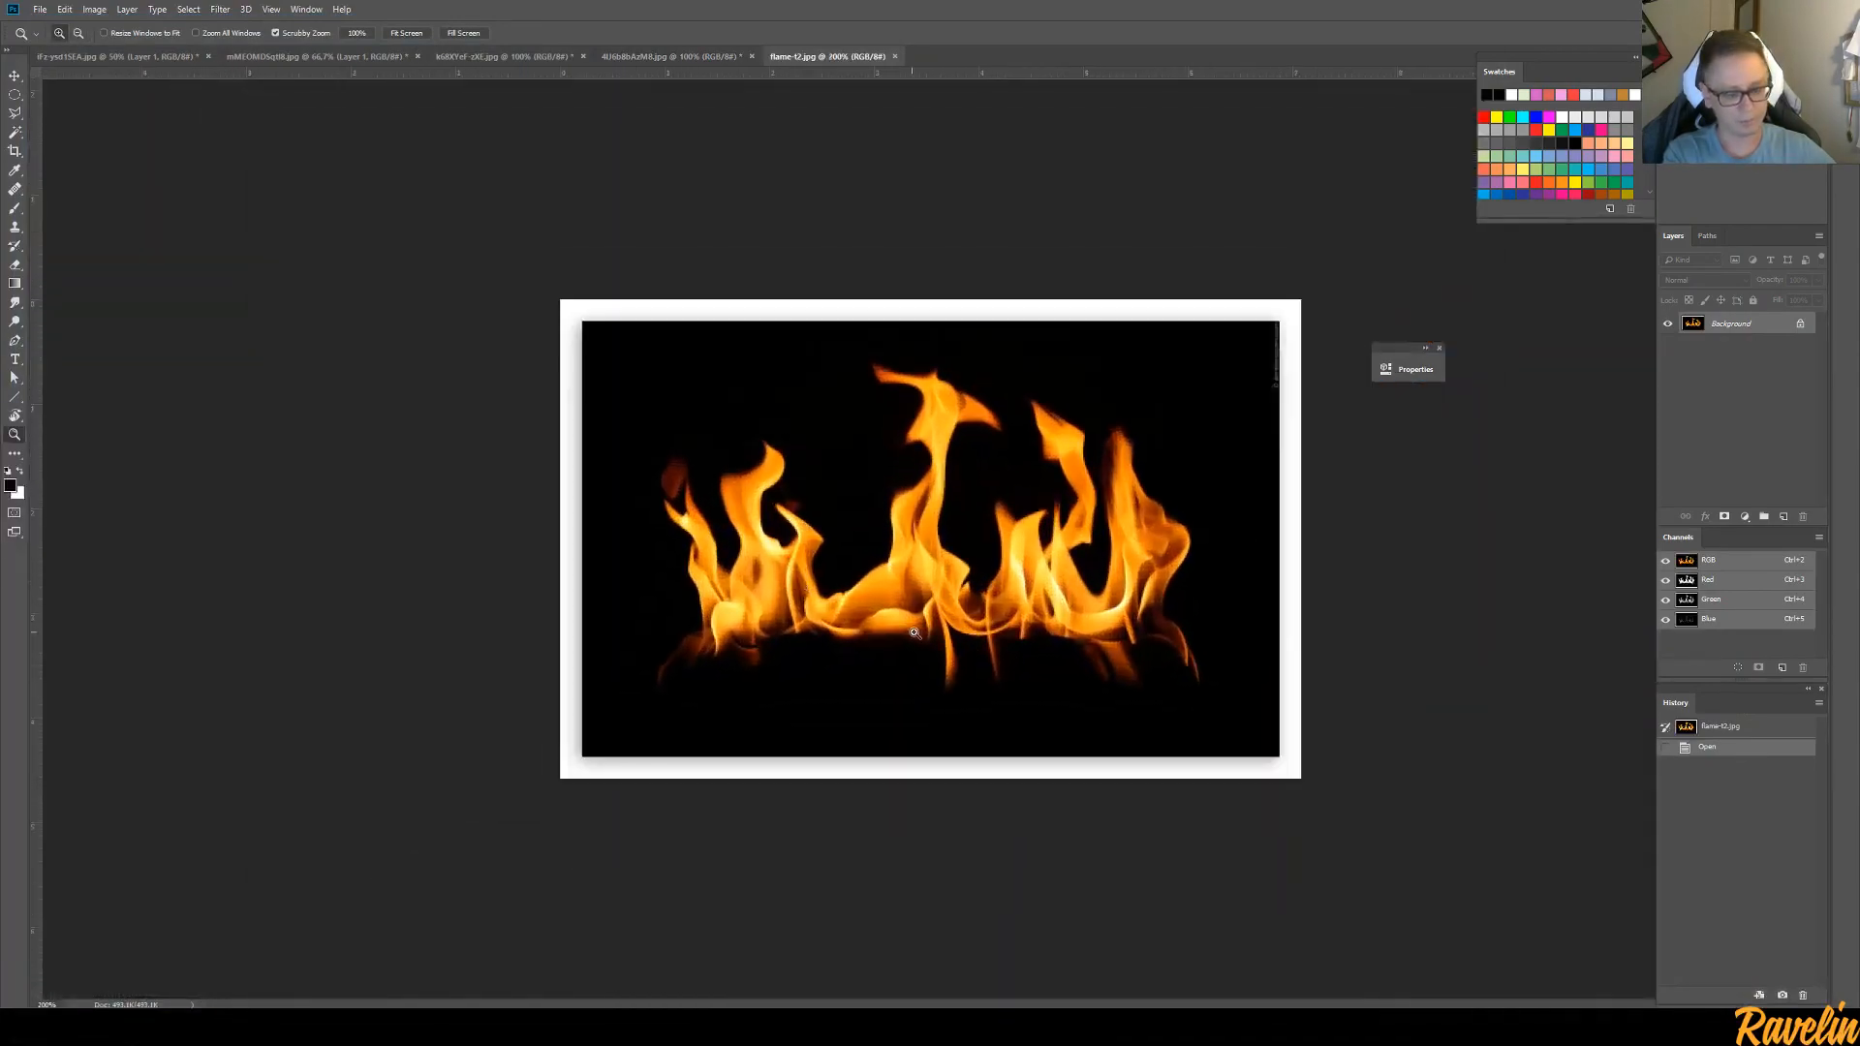
# Crop the white border off the flame image and save it as a JPEG at quality 12
pyautogui.press('c')
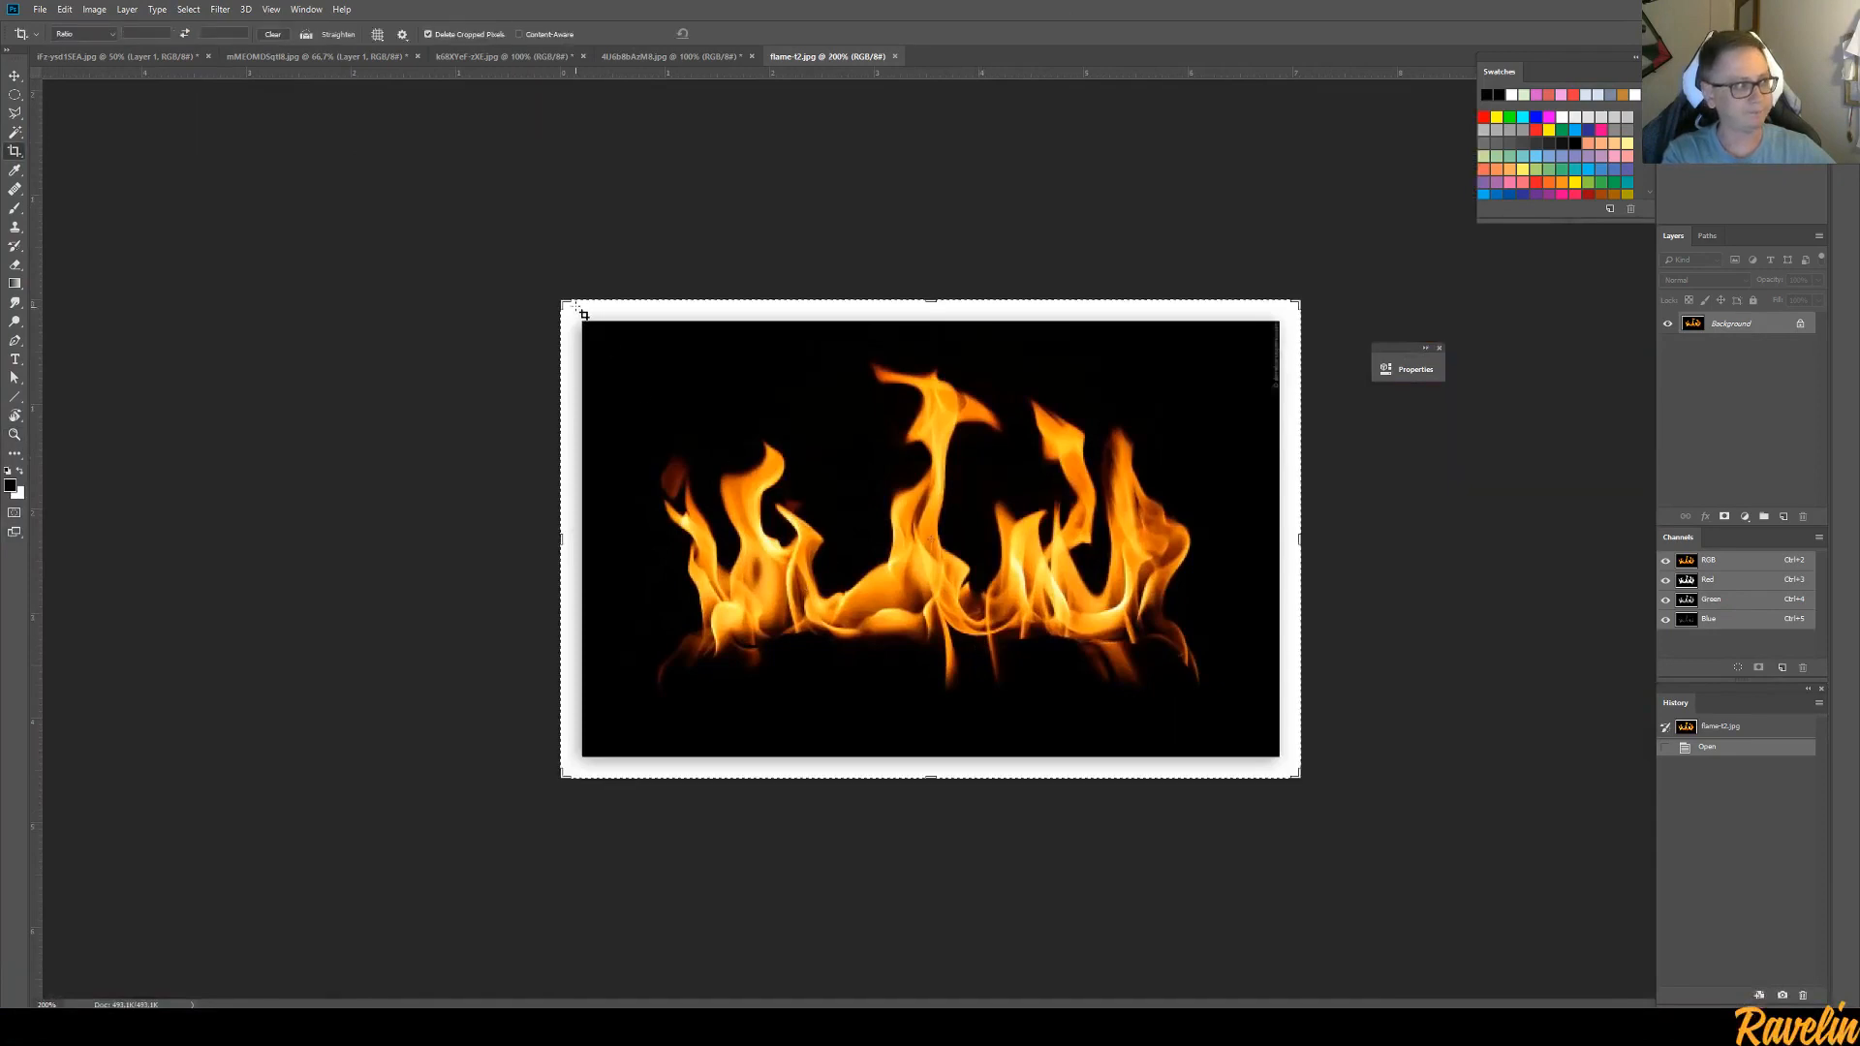
pyautogui.moveTo(562, 300); pyautogui.dragTo(573, 313)
pyautogui.moveTo(1285, 764)
pyautogui.mouseDown()
pyautogui.moveTo(1262, 745)
pyautogui.moveTo(1277, 755)
pyautogui.mouseUp()
pyautogui.press('Return')
pyautogui.hotkey('ctrl', 's')
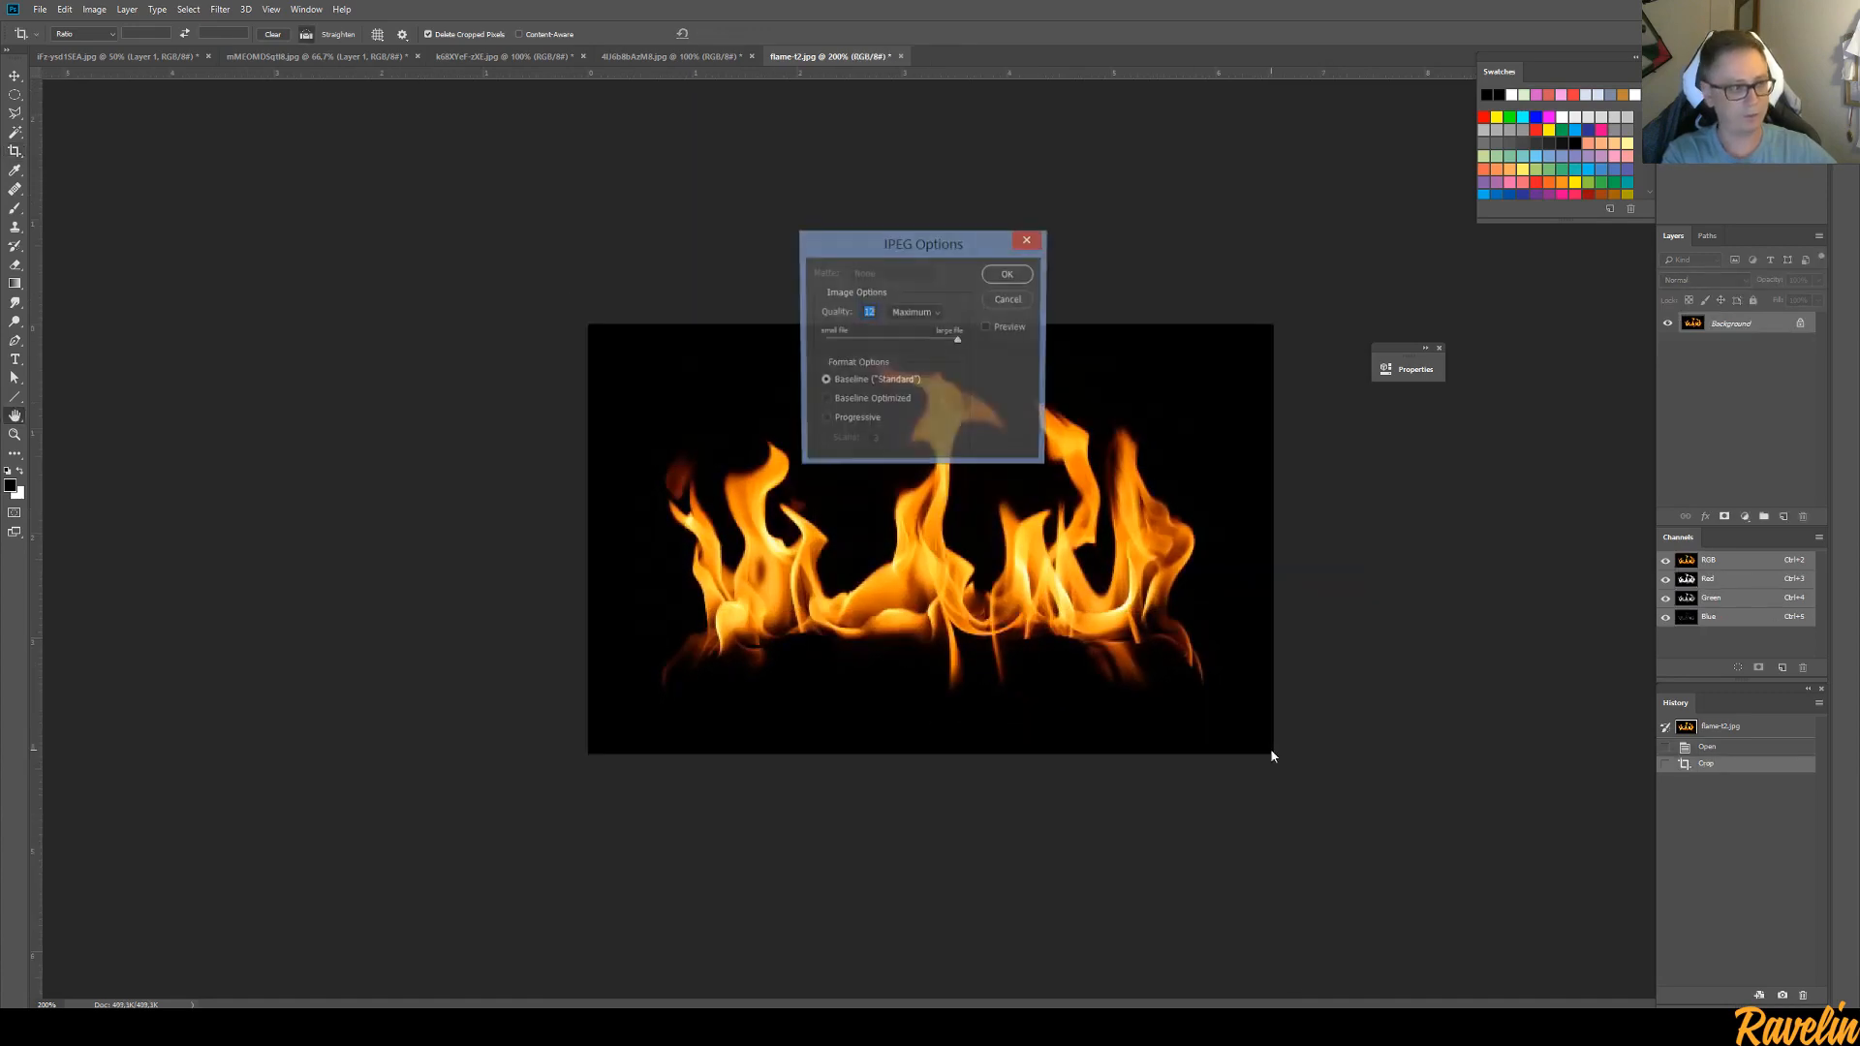
pyautogui.press('Return')
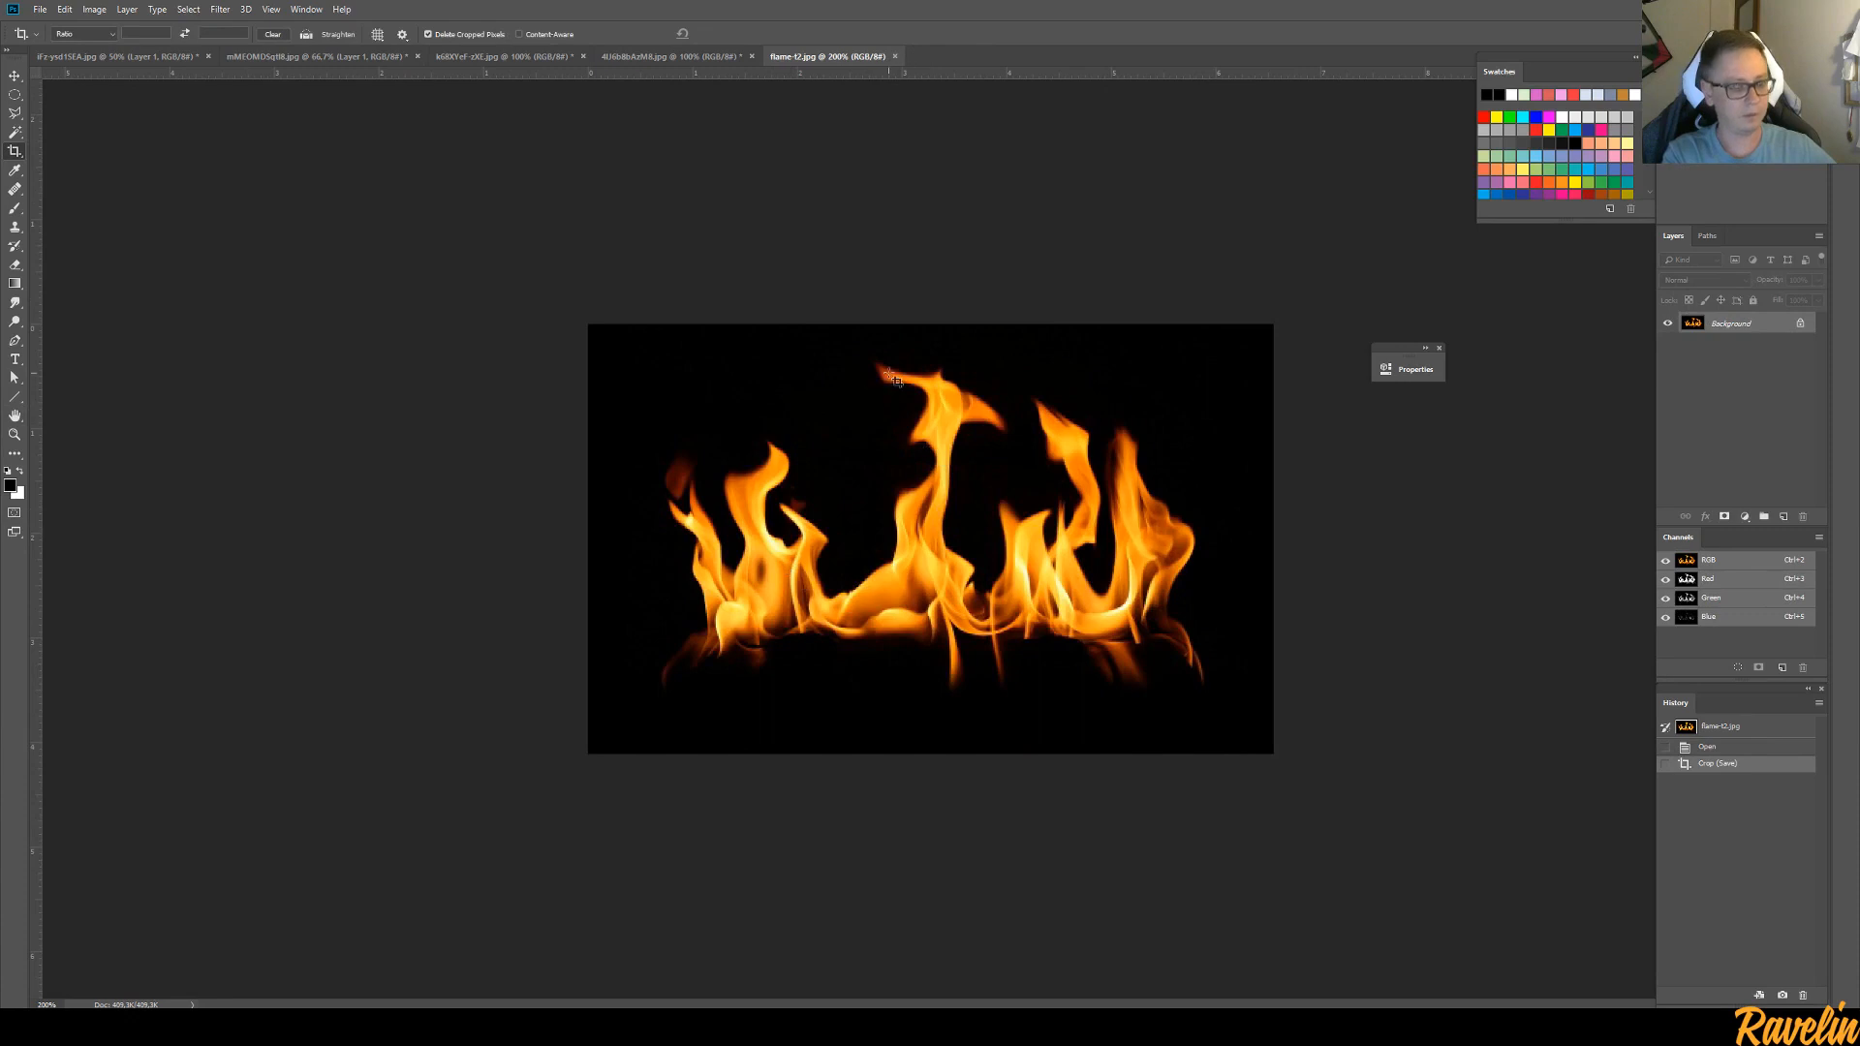
# Examine the flame image's red, green and blue channels one at a time
pyautogui.press('z')
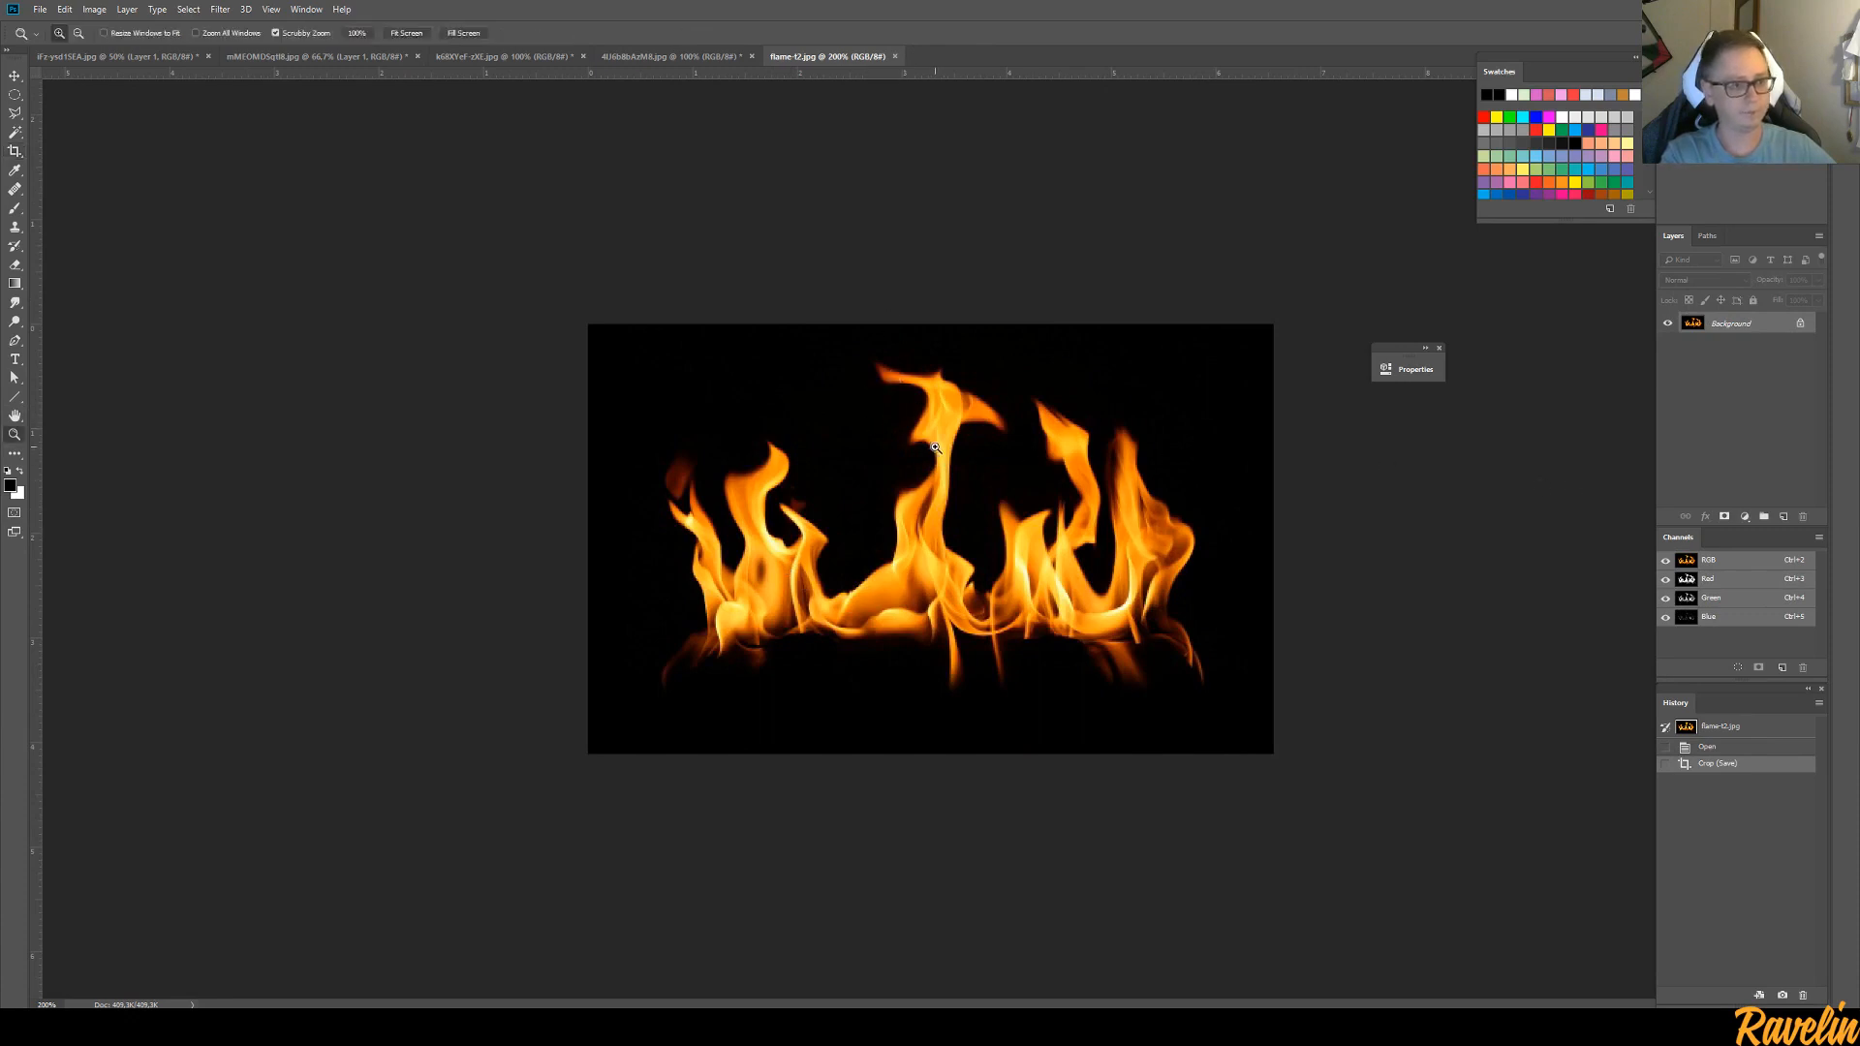
pyautogui.click(1734, 579)
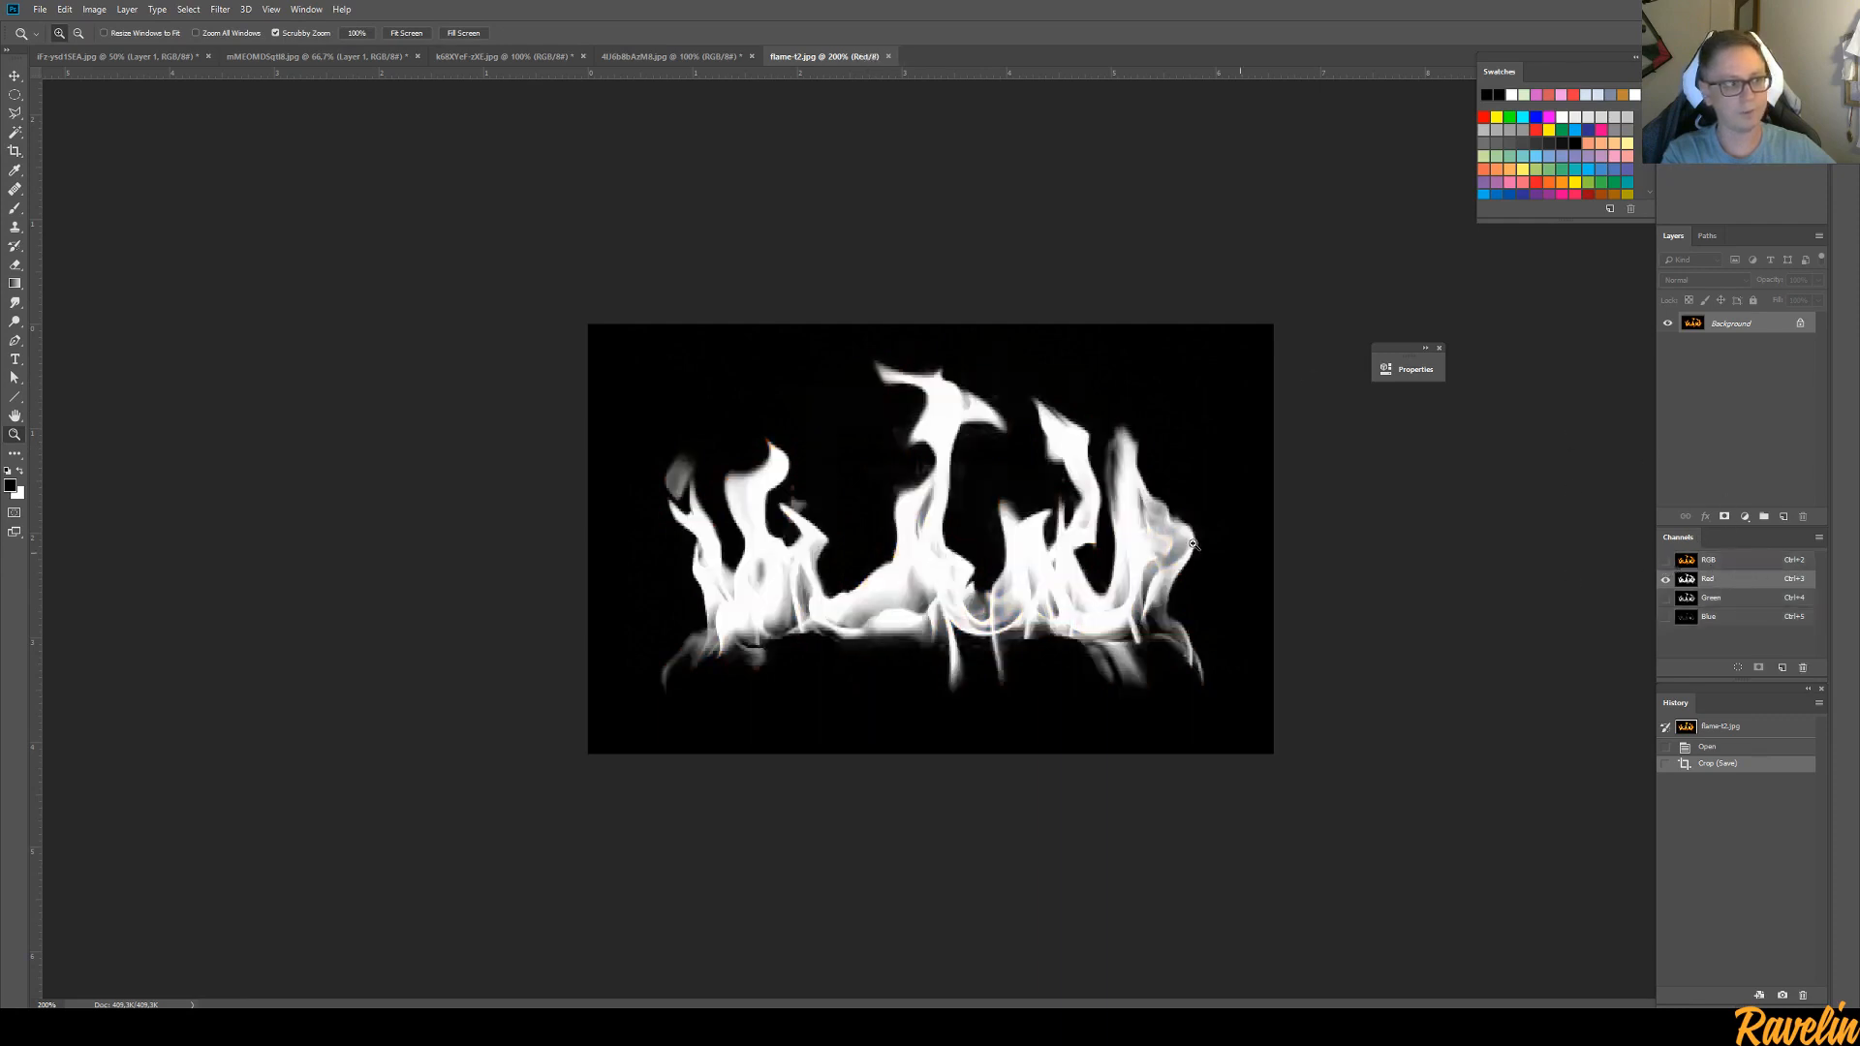
pyautogui.hotkey('ctrl', '4')
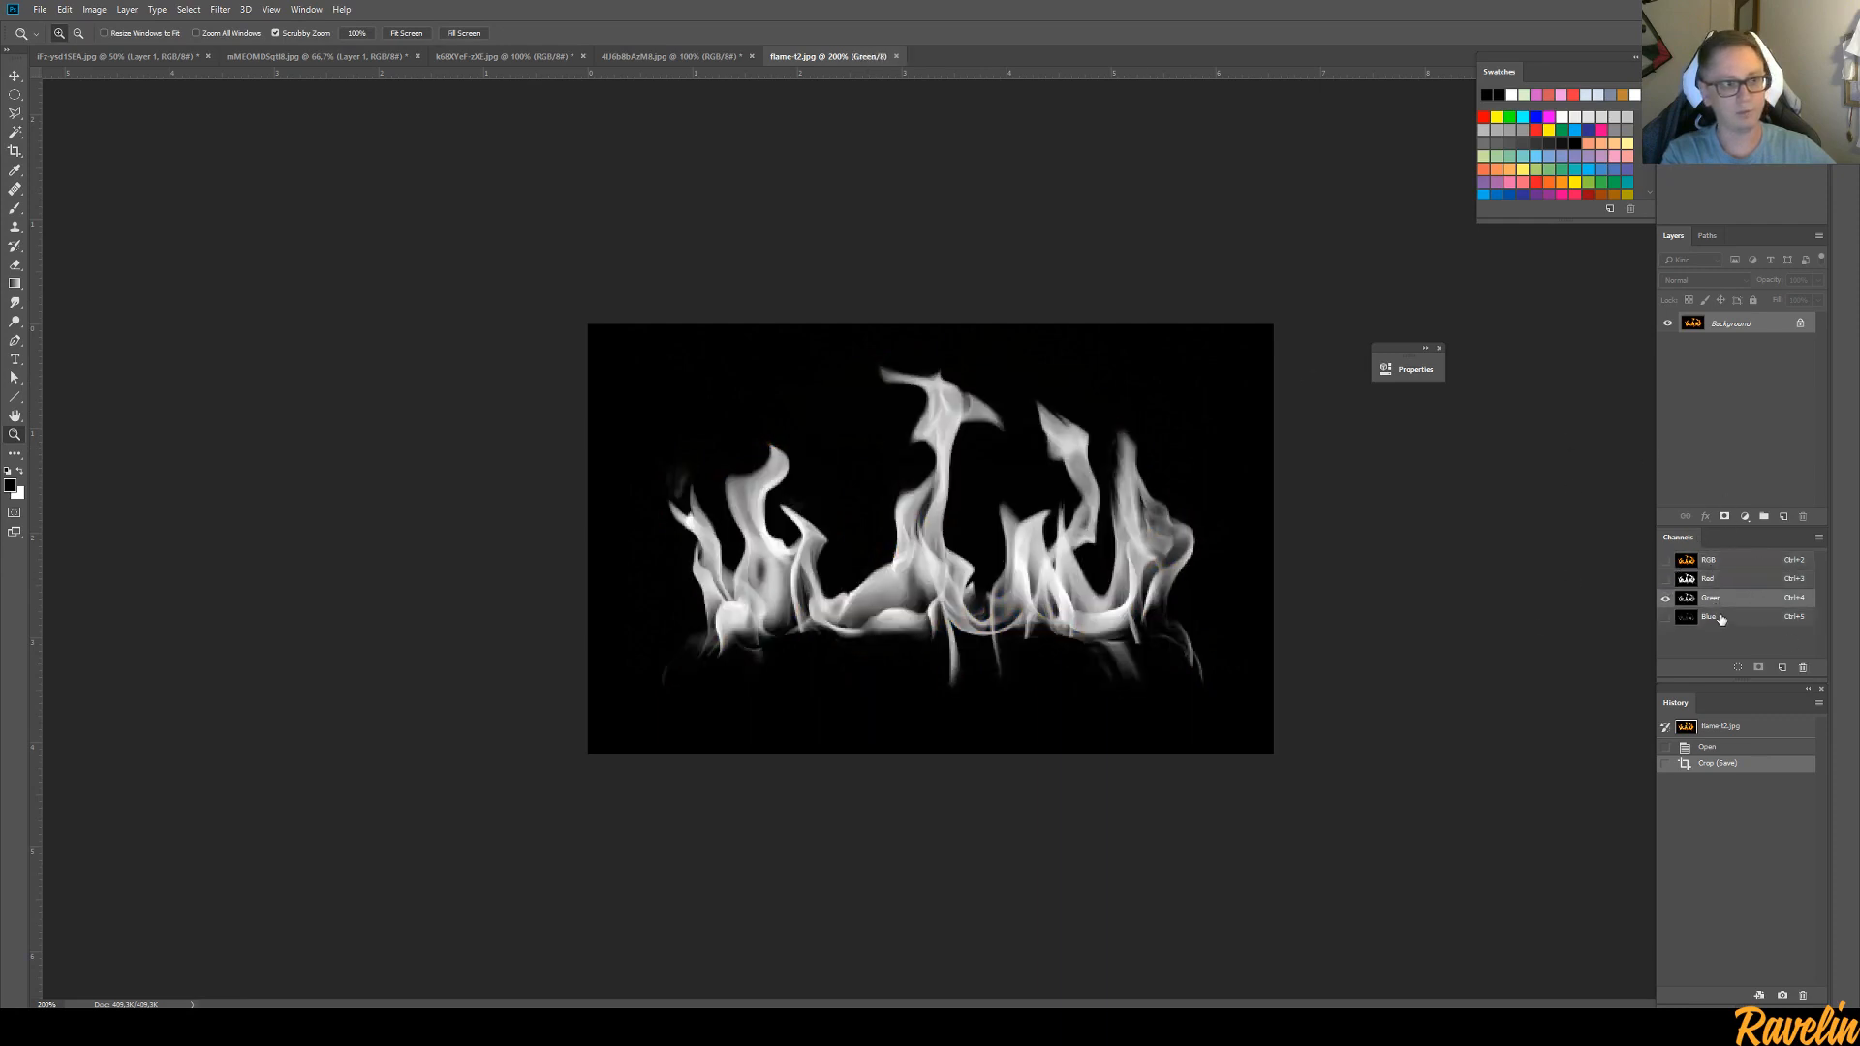
pyautogui.click(1723, 620)
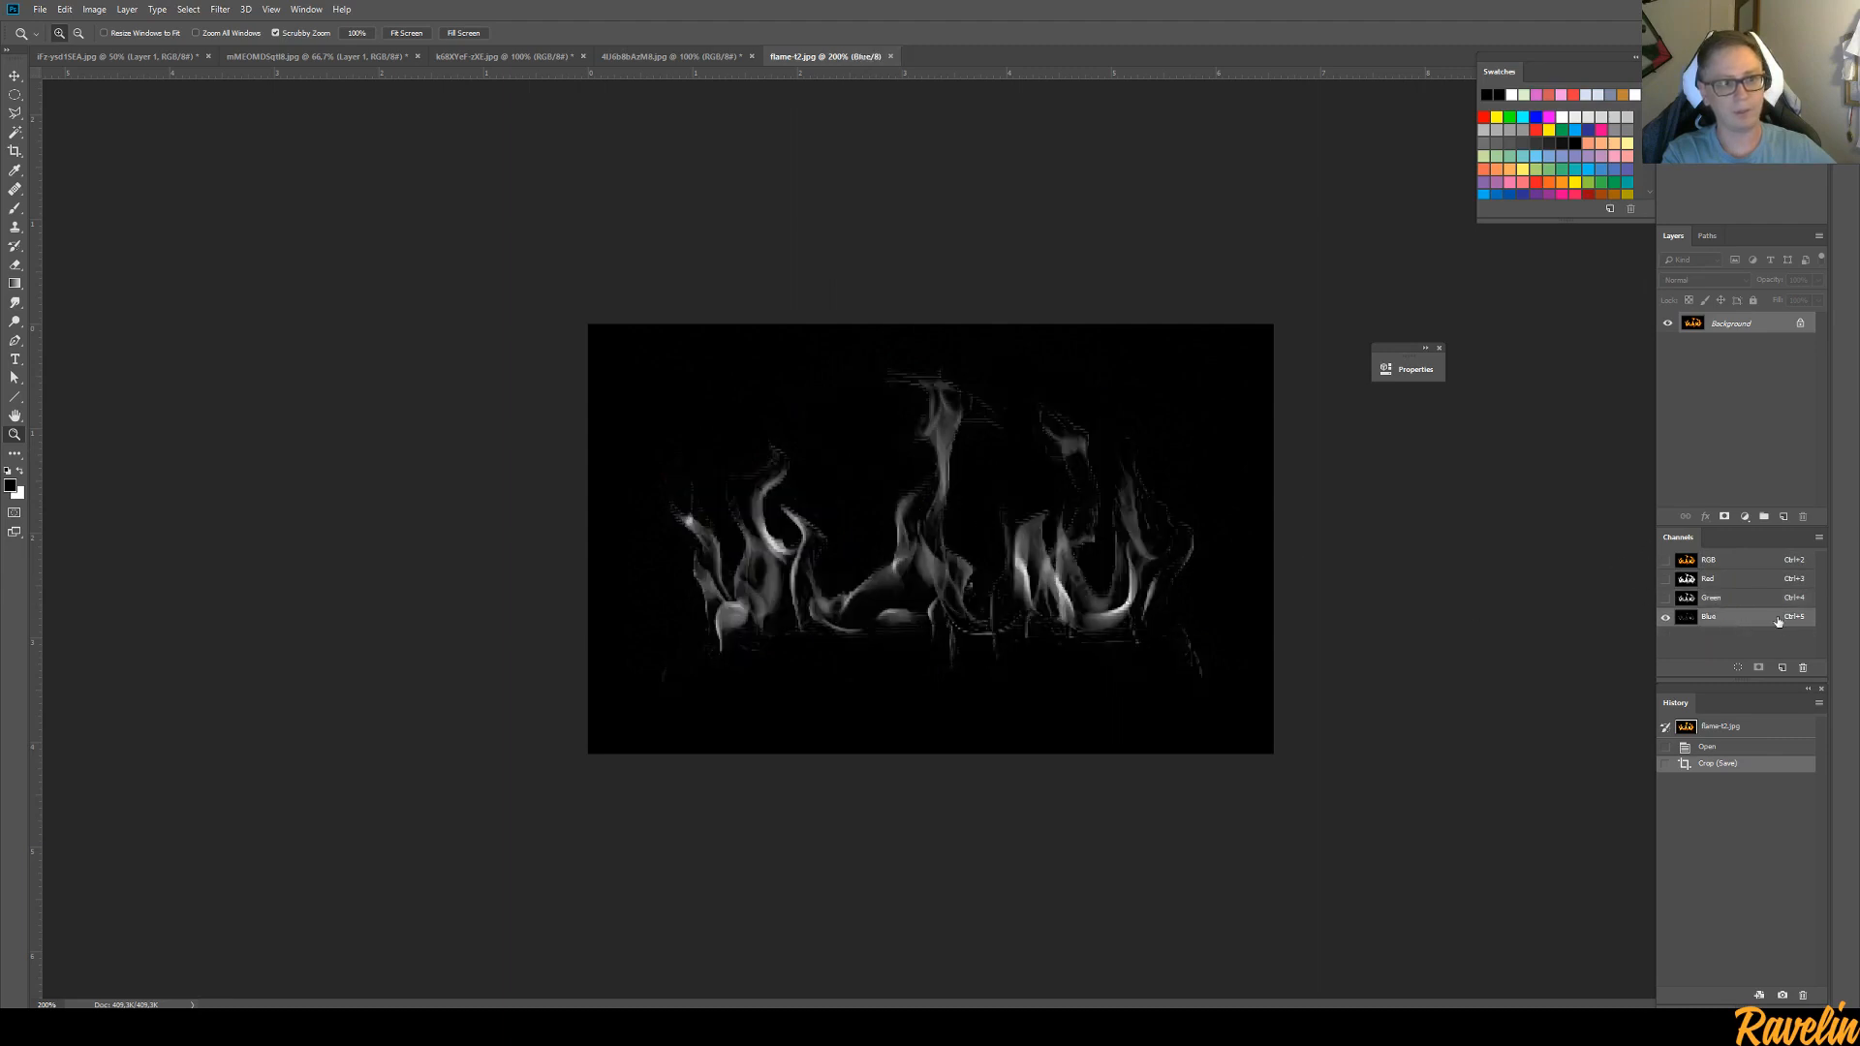
# Compare the flame image's green and red channels, then leave only the red channel active
pyautogui.hotkey('ctrl', '4')
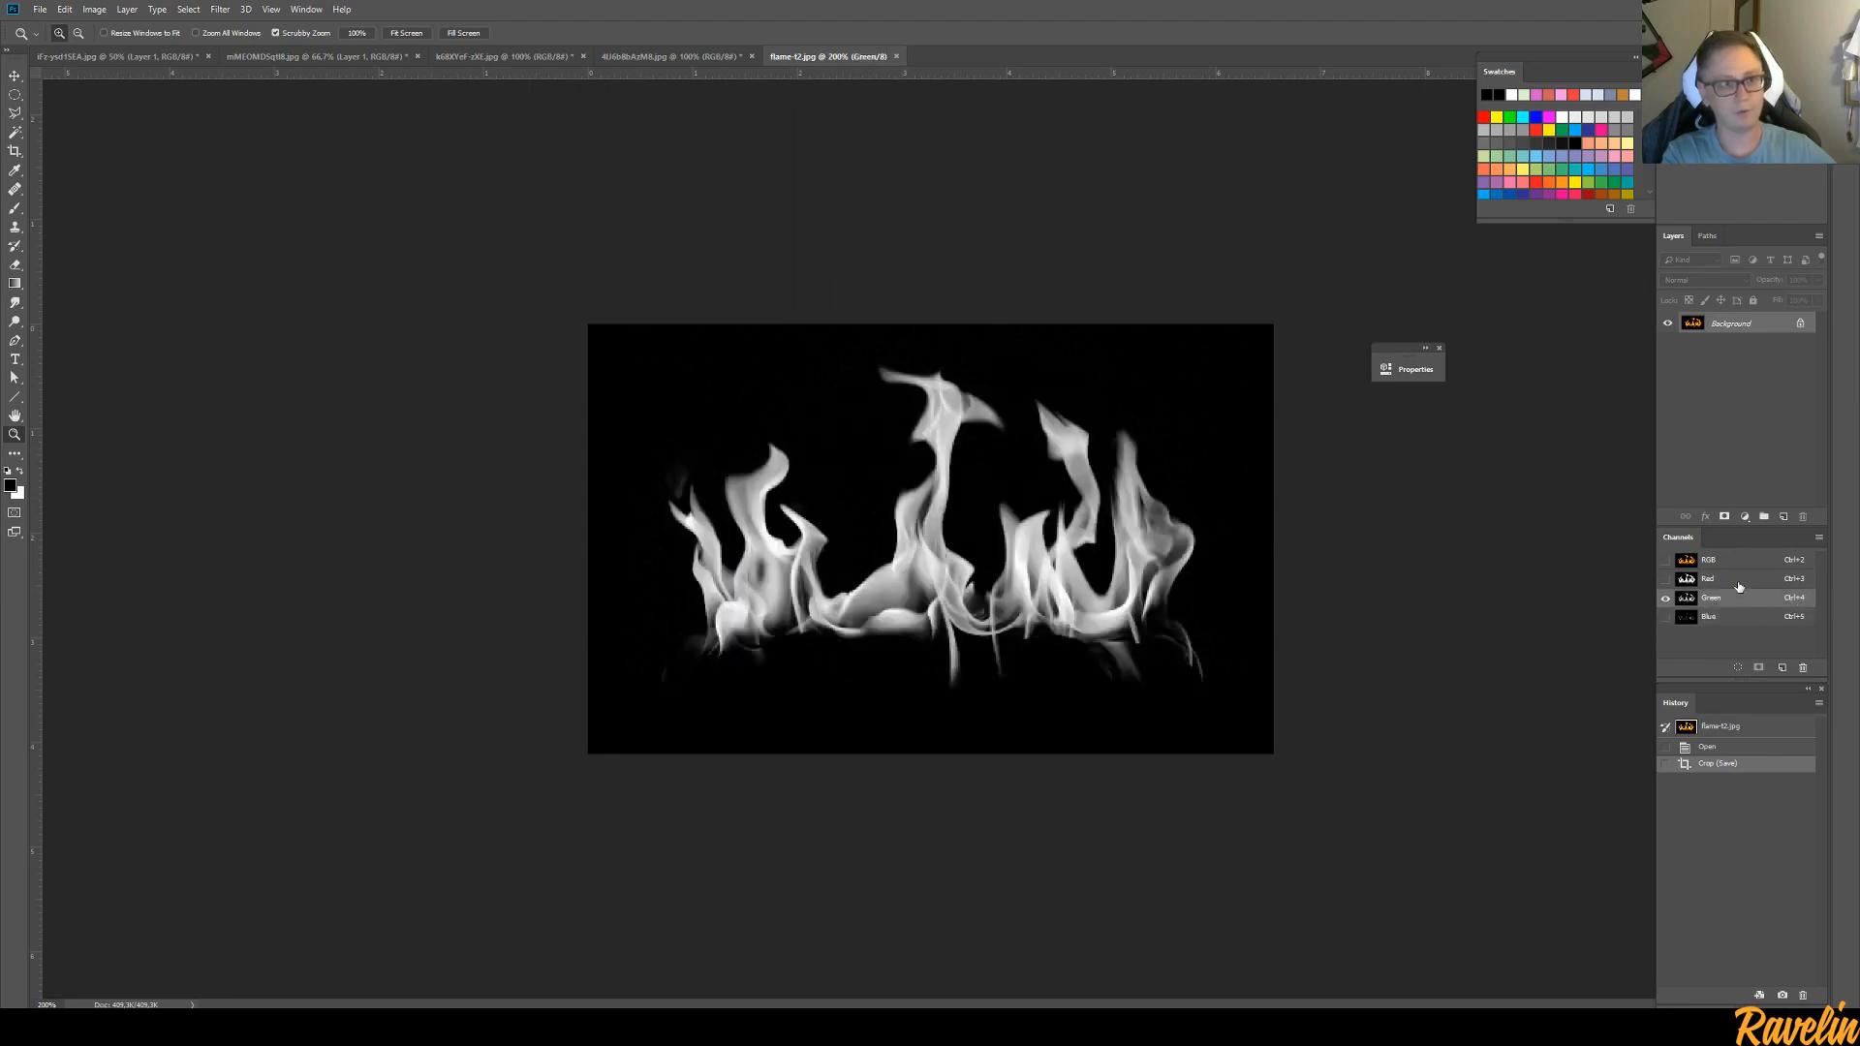
pyautogui.click(1738, 581)
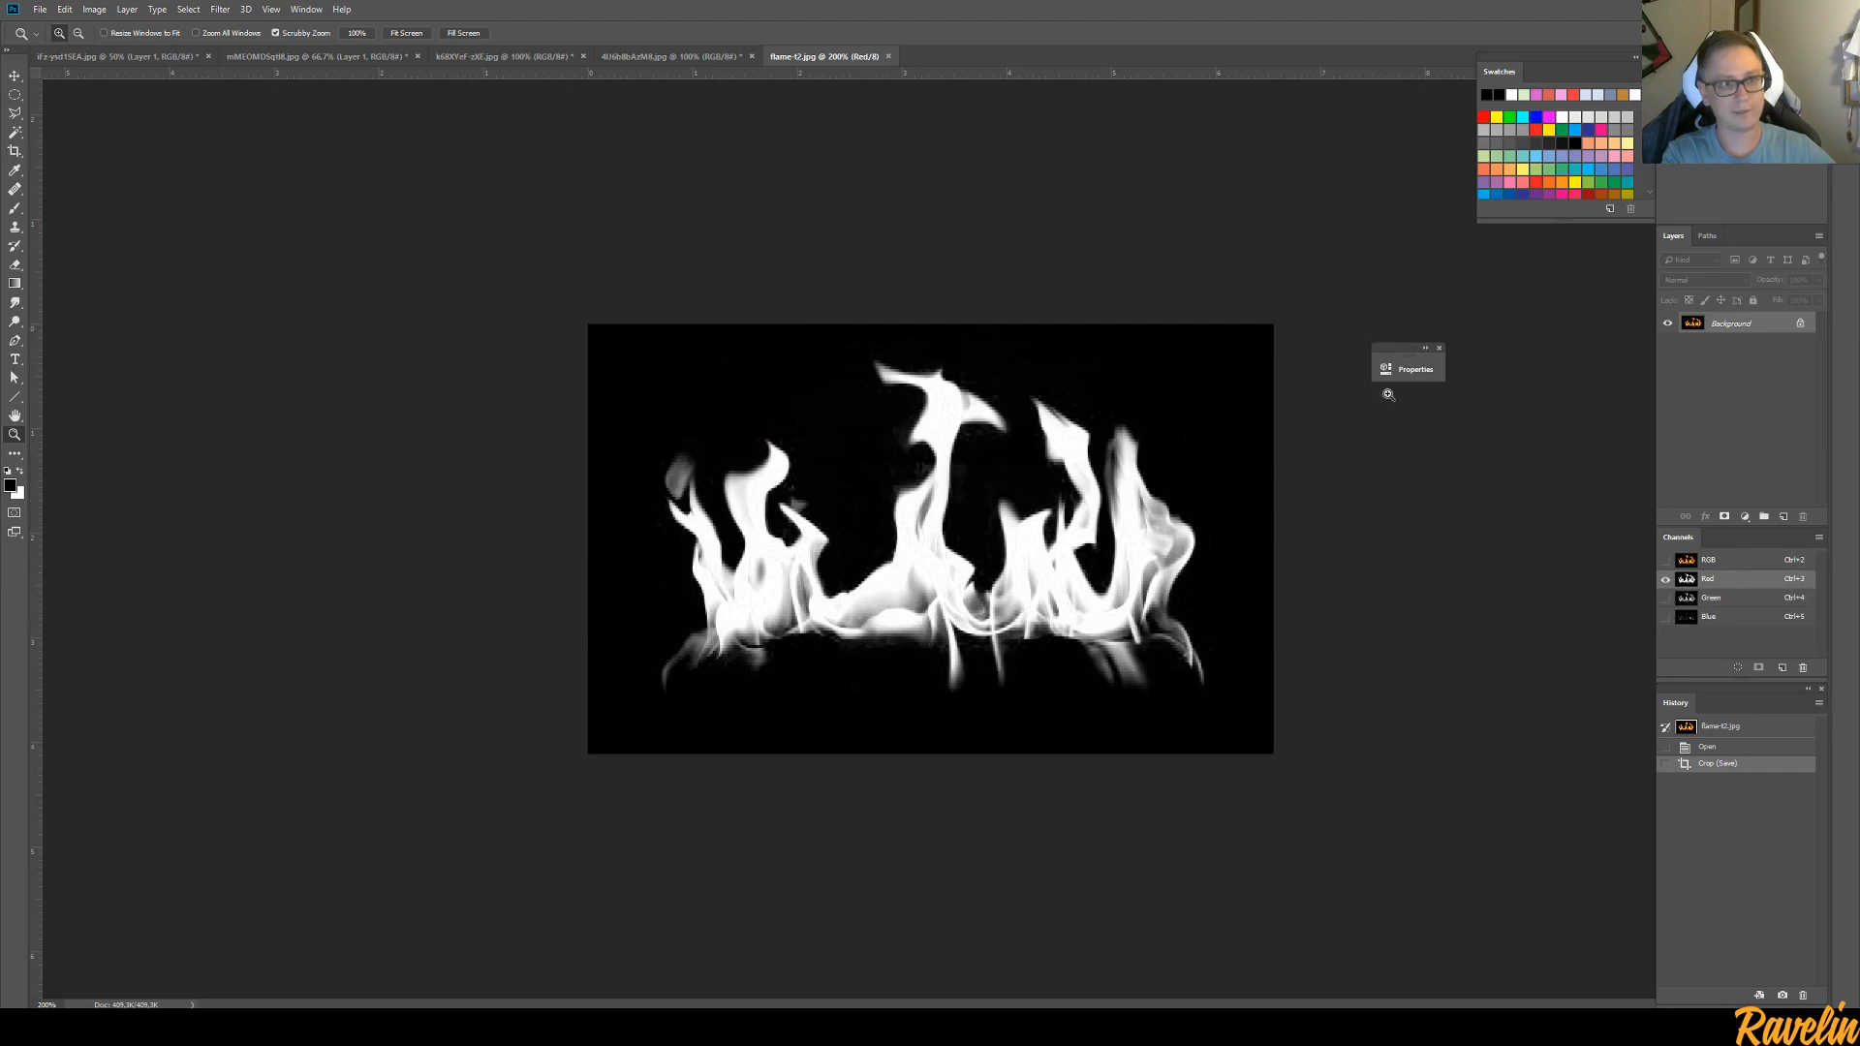
pyautogui.click(1738, 562)
pyautogui.click(1725, 583)
# Select the whole flame image in the red channel with the Rectangular Marquee tool
pyautogui.press('m')
pyautogui.moveTo(444, 220); pyautogui.dragTo(1705, 998)
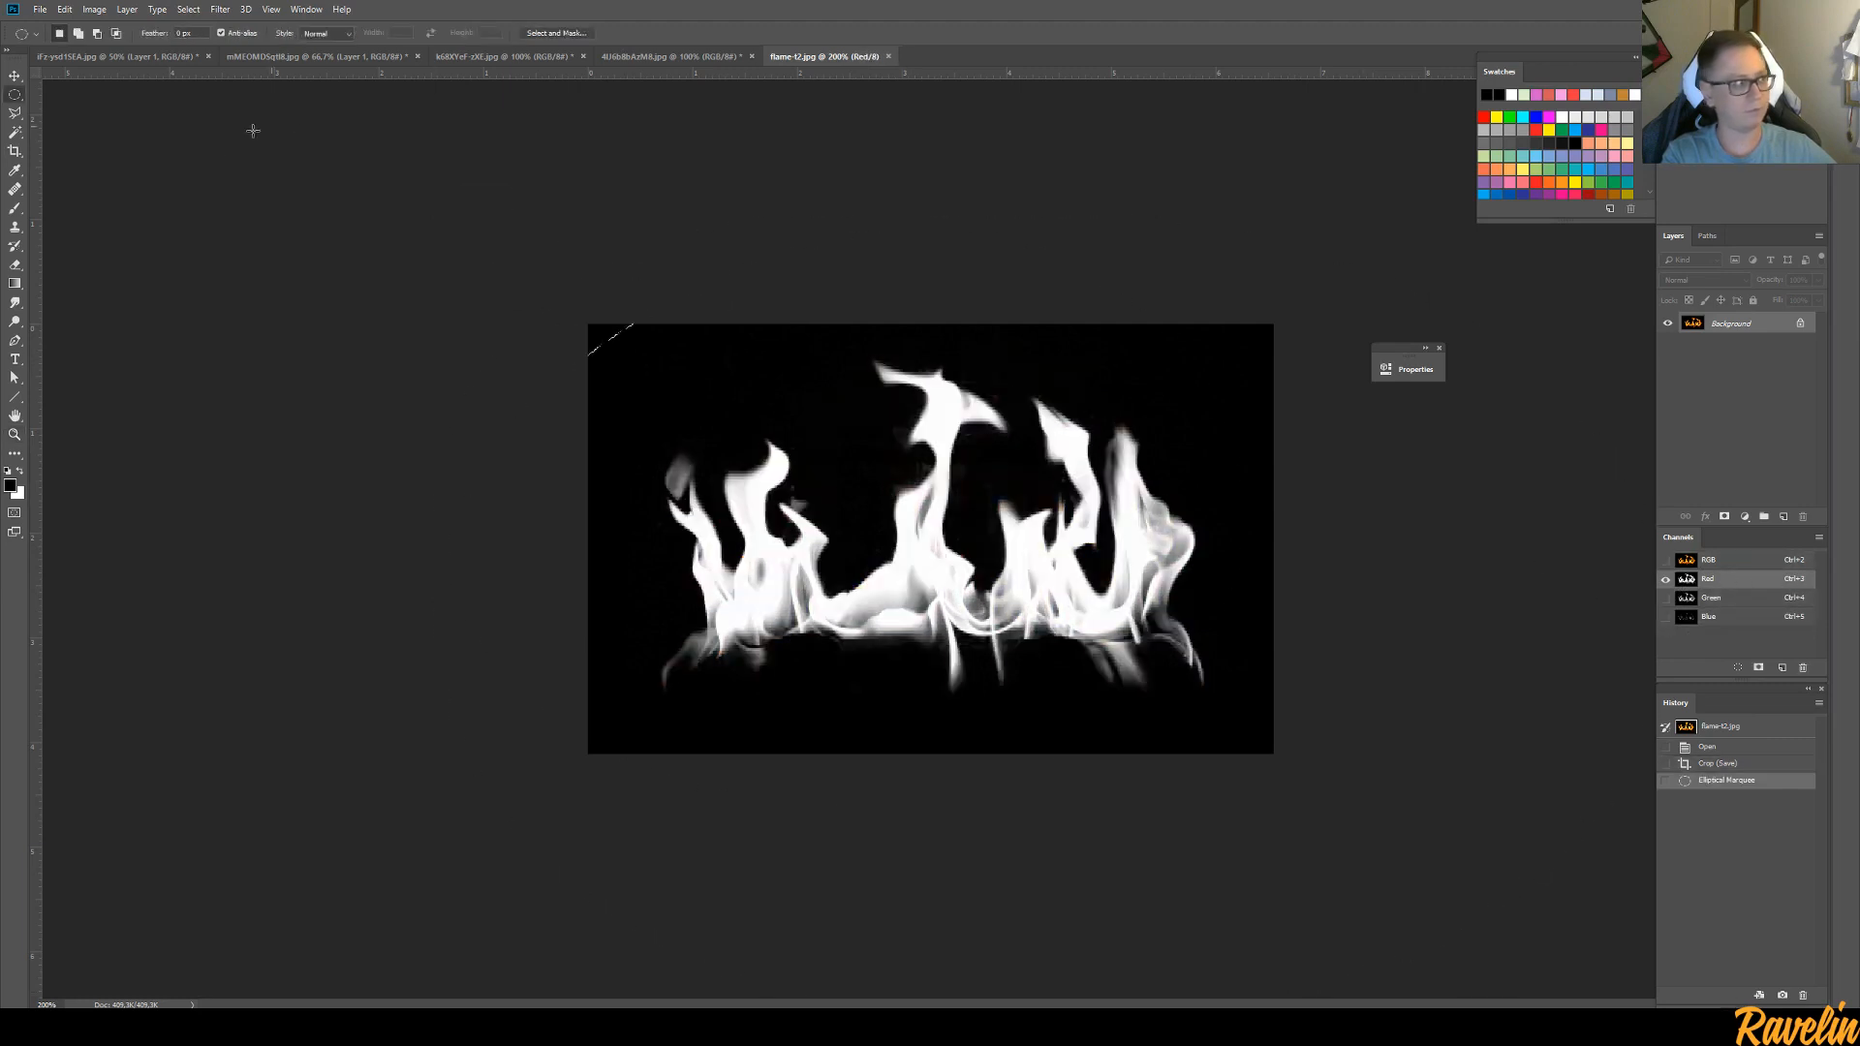
pyautogui.rightClick(14, 94)
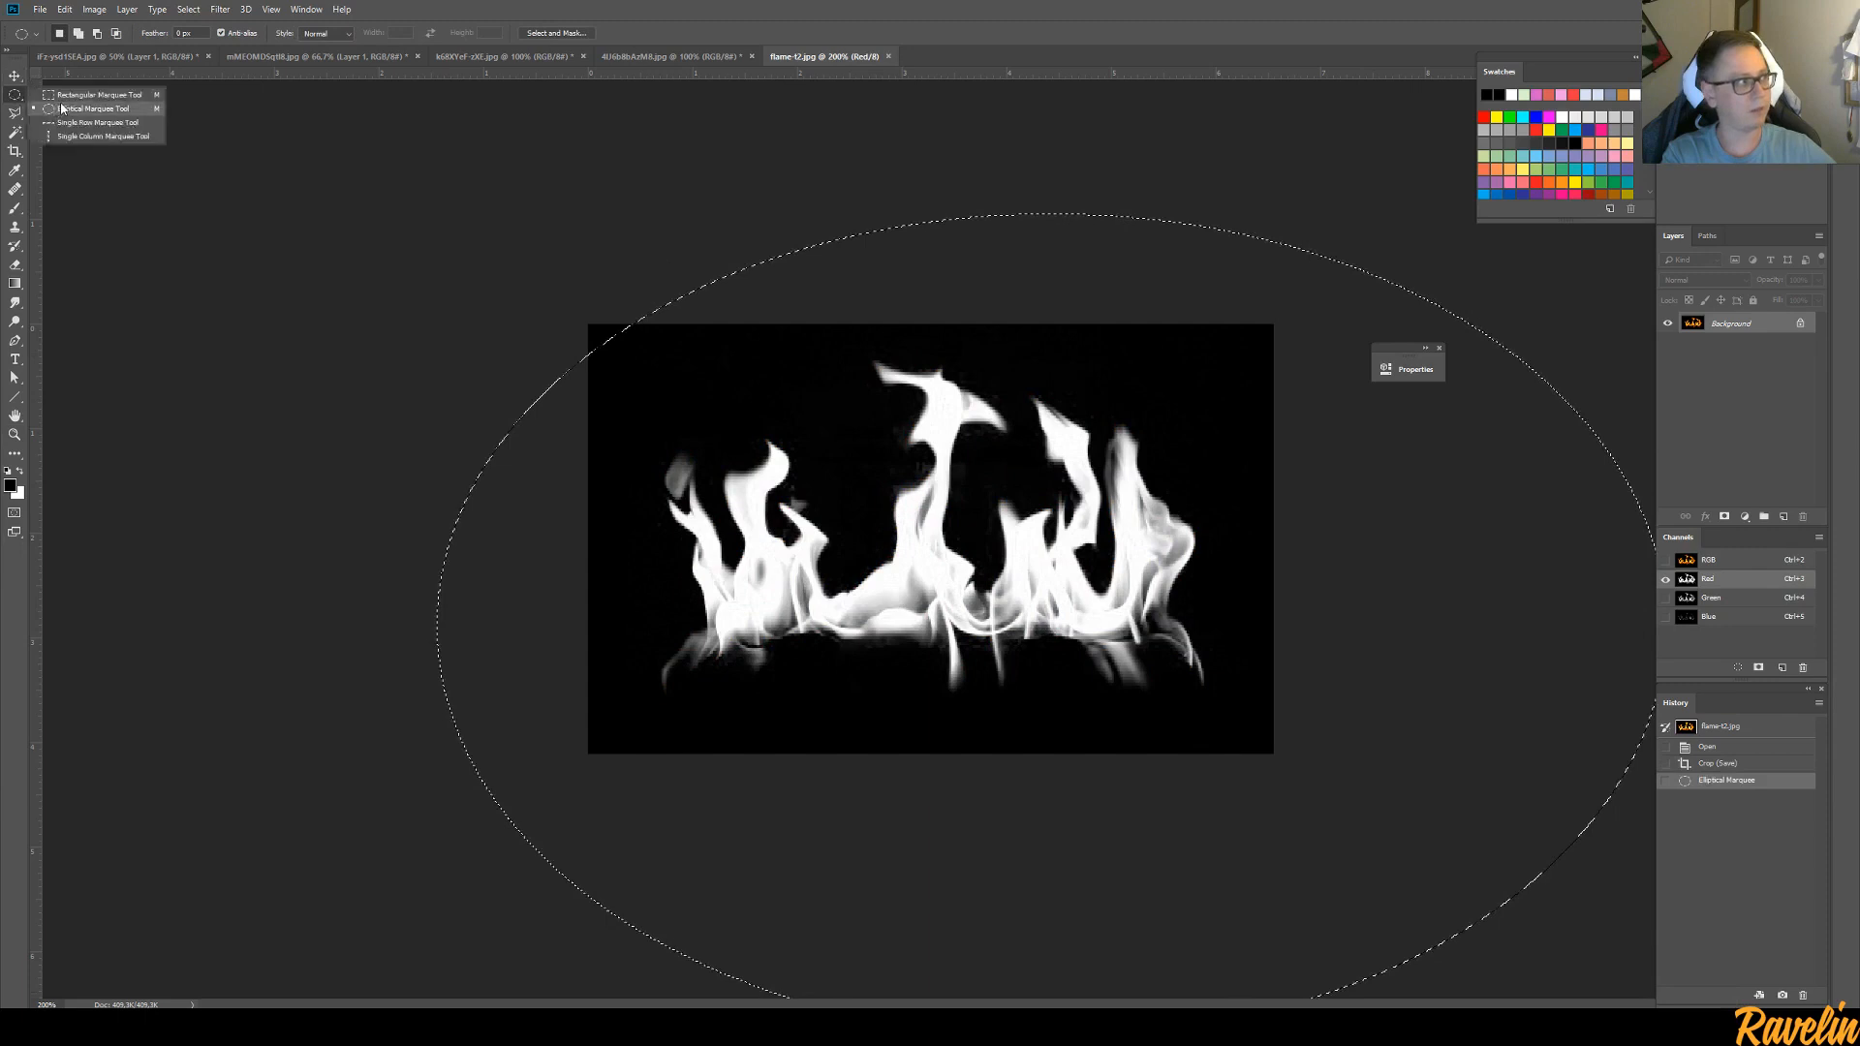
pyautogui.click(97, 94)
pyautogui.click(498, 153)
pyautogui.moveTo(497, 153); pyautogui.dragTo(1647, 982)
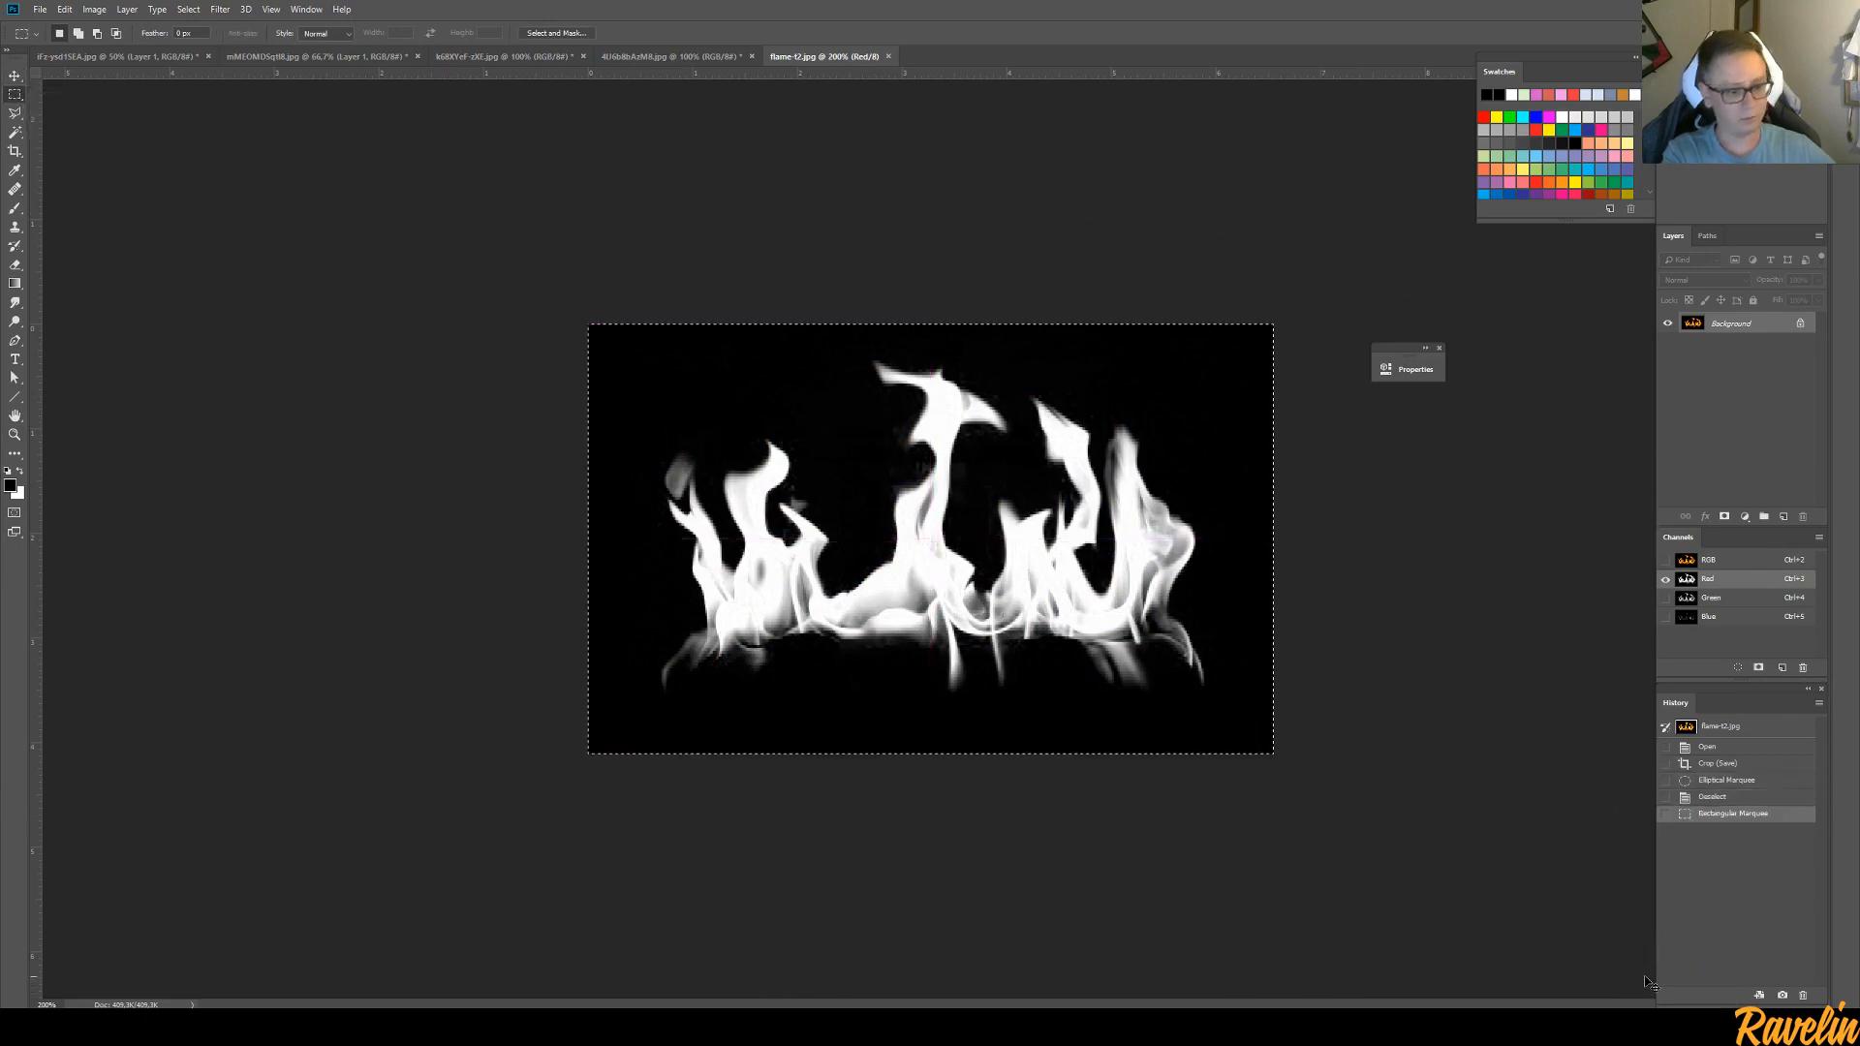
# Copy the red channel and paste it into a new 472 x 296 pixel grayscale document
pyautogui.hotkey('ctrl', 'n')
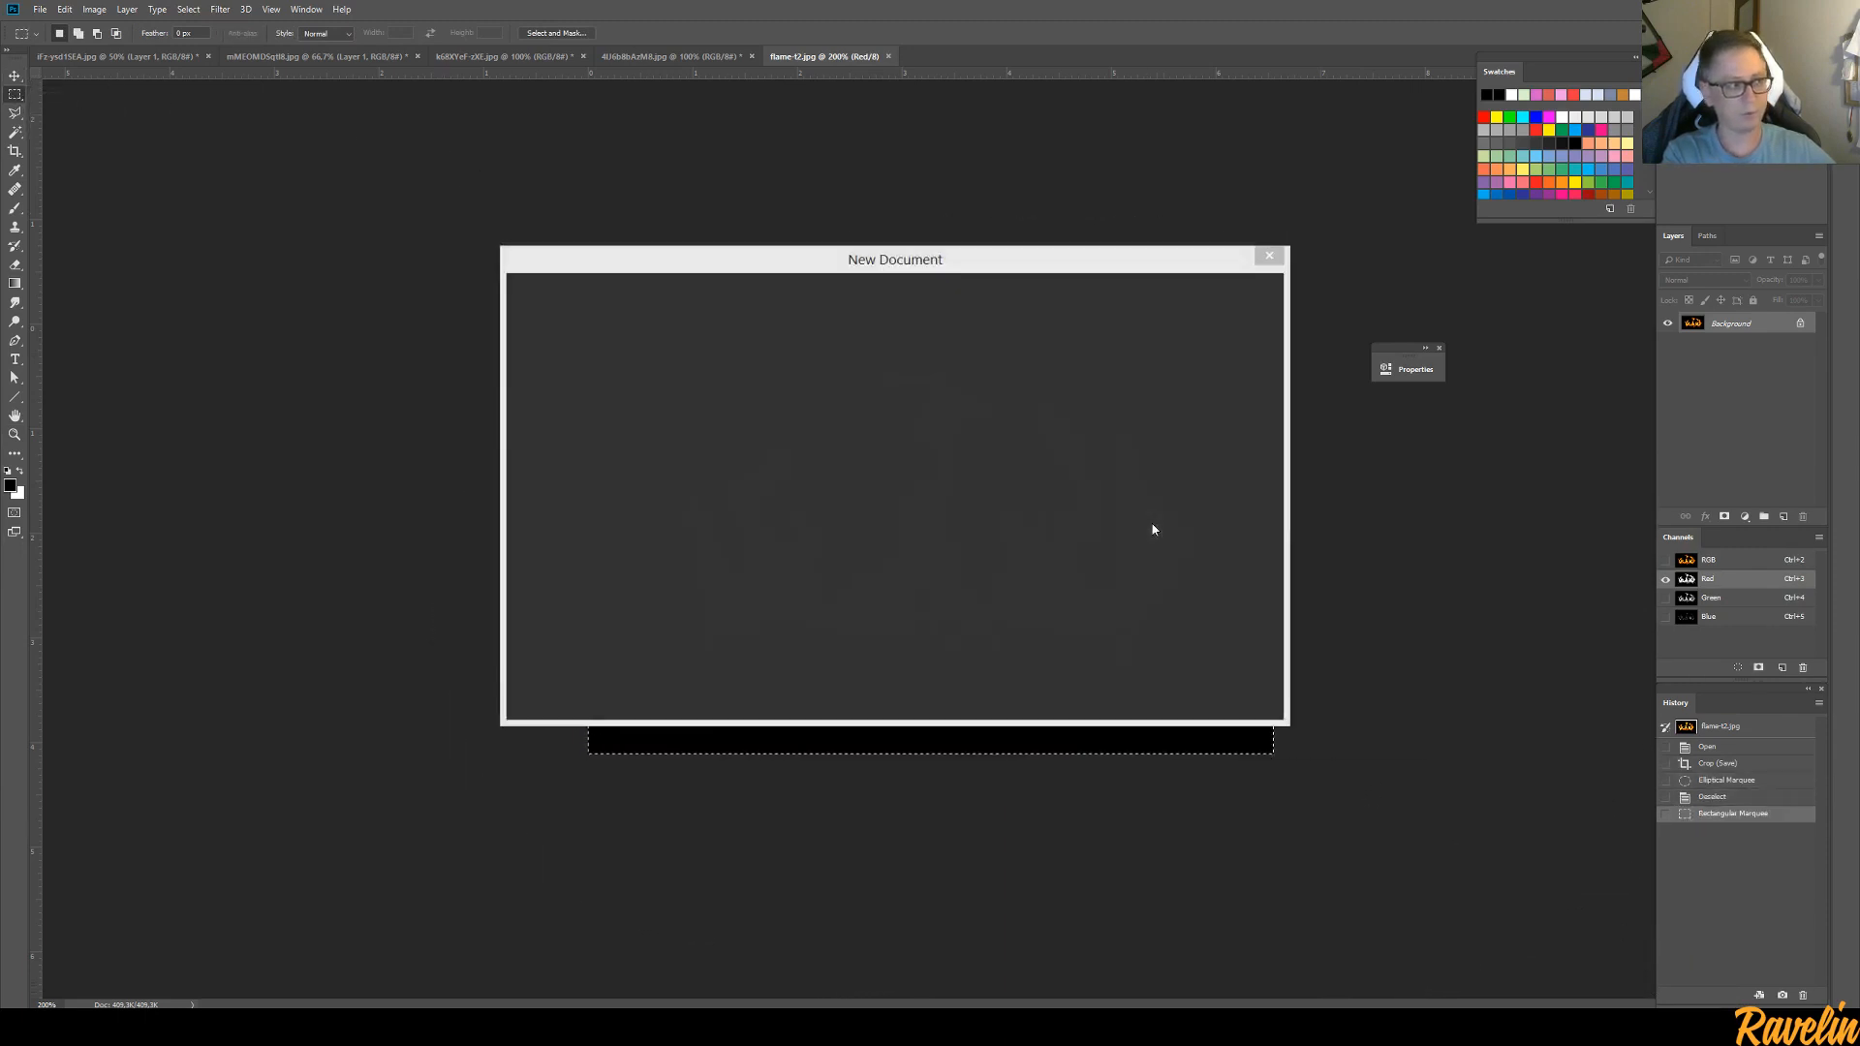
pyautogui.click(1182, 694)
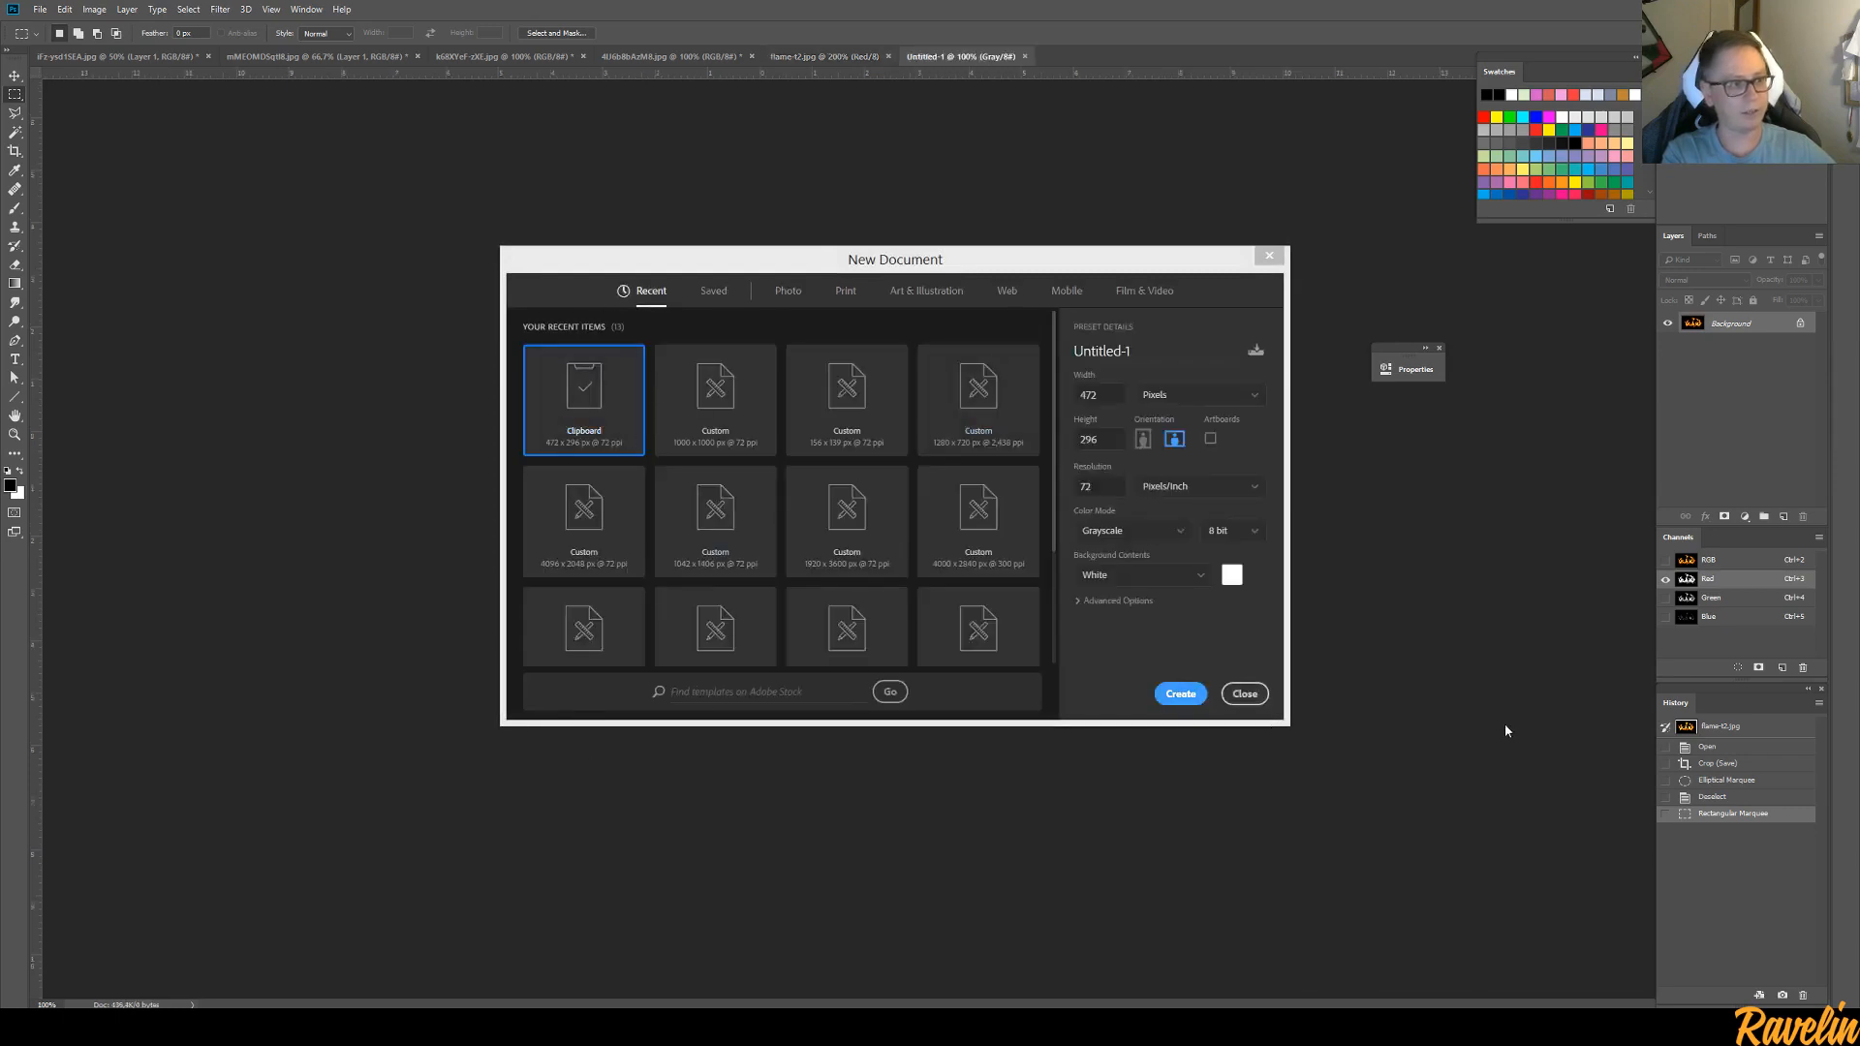
pyautogui.hotkey('ctrl', 'v')
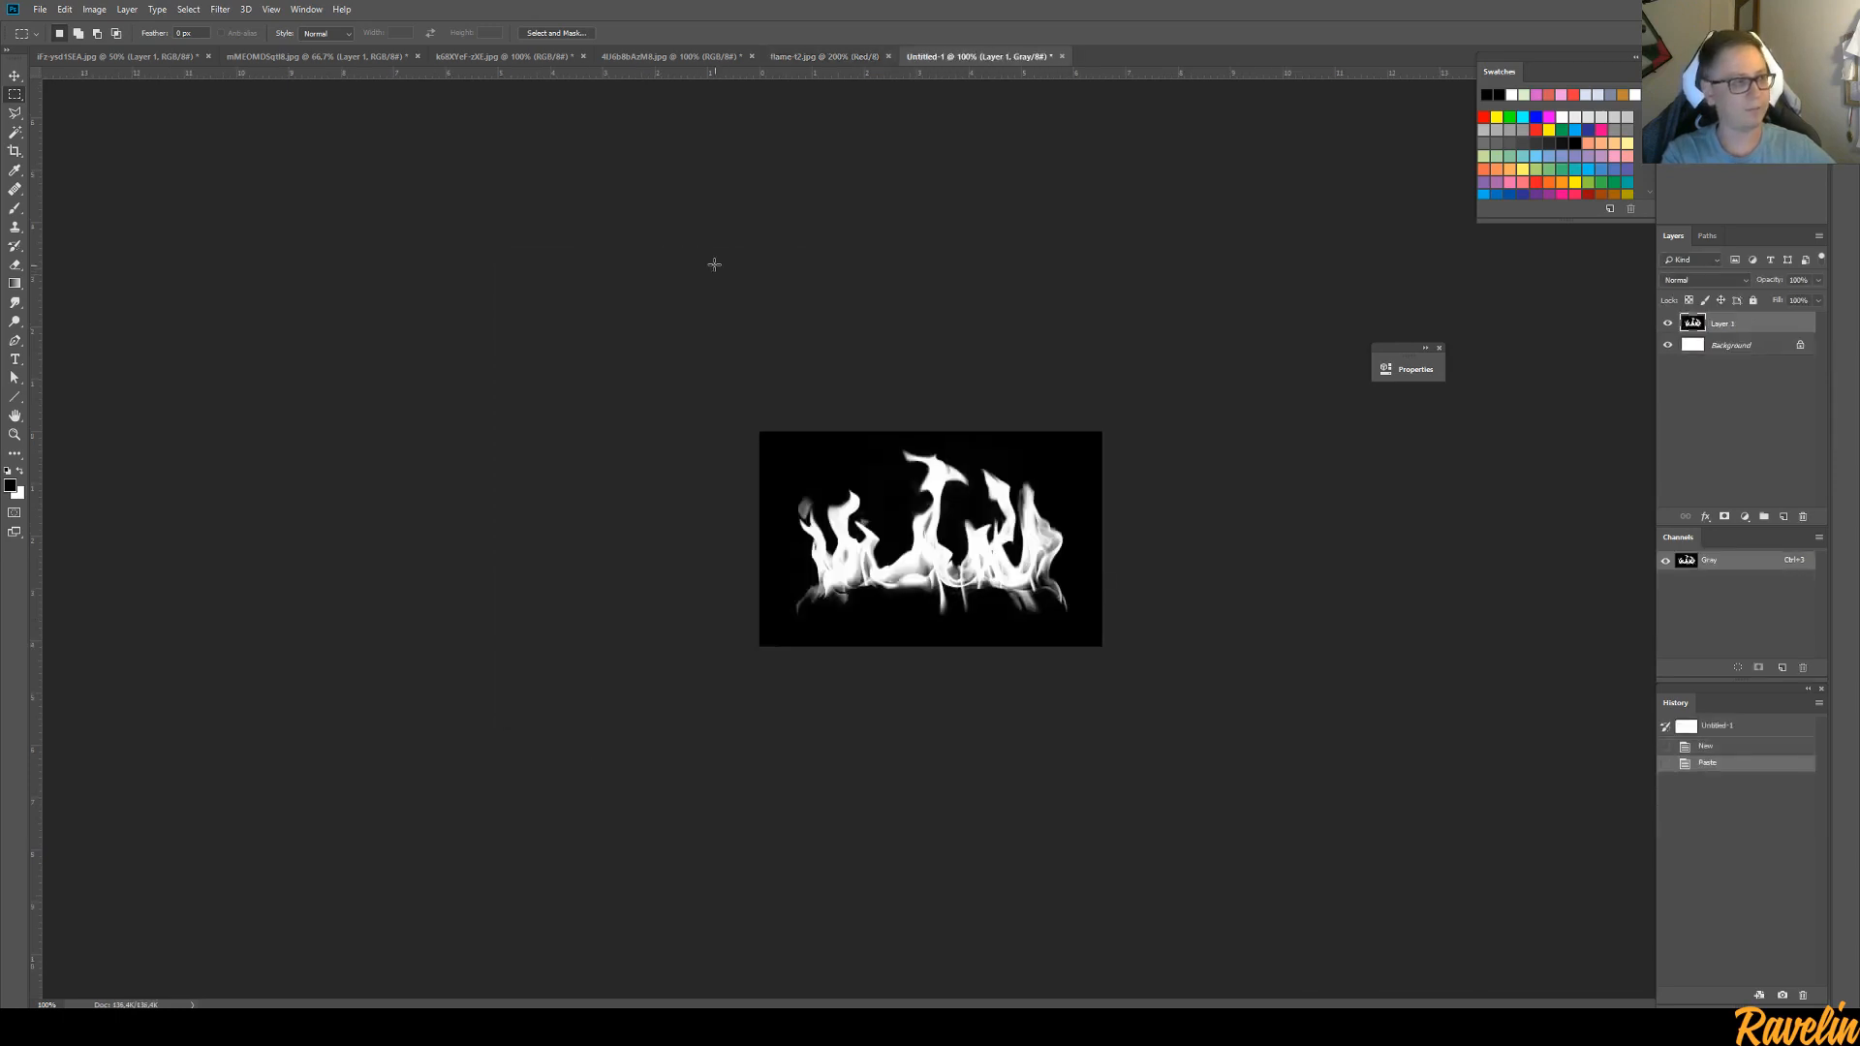
# Save the grayscale flame image as a JPEG named fire_opacity in the downloads folder
pyautogui.click(42, 9)
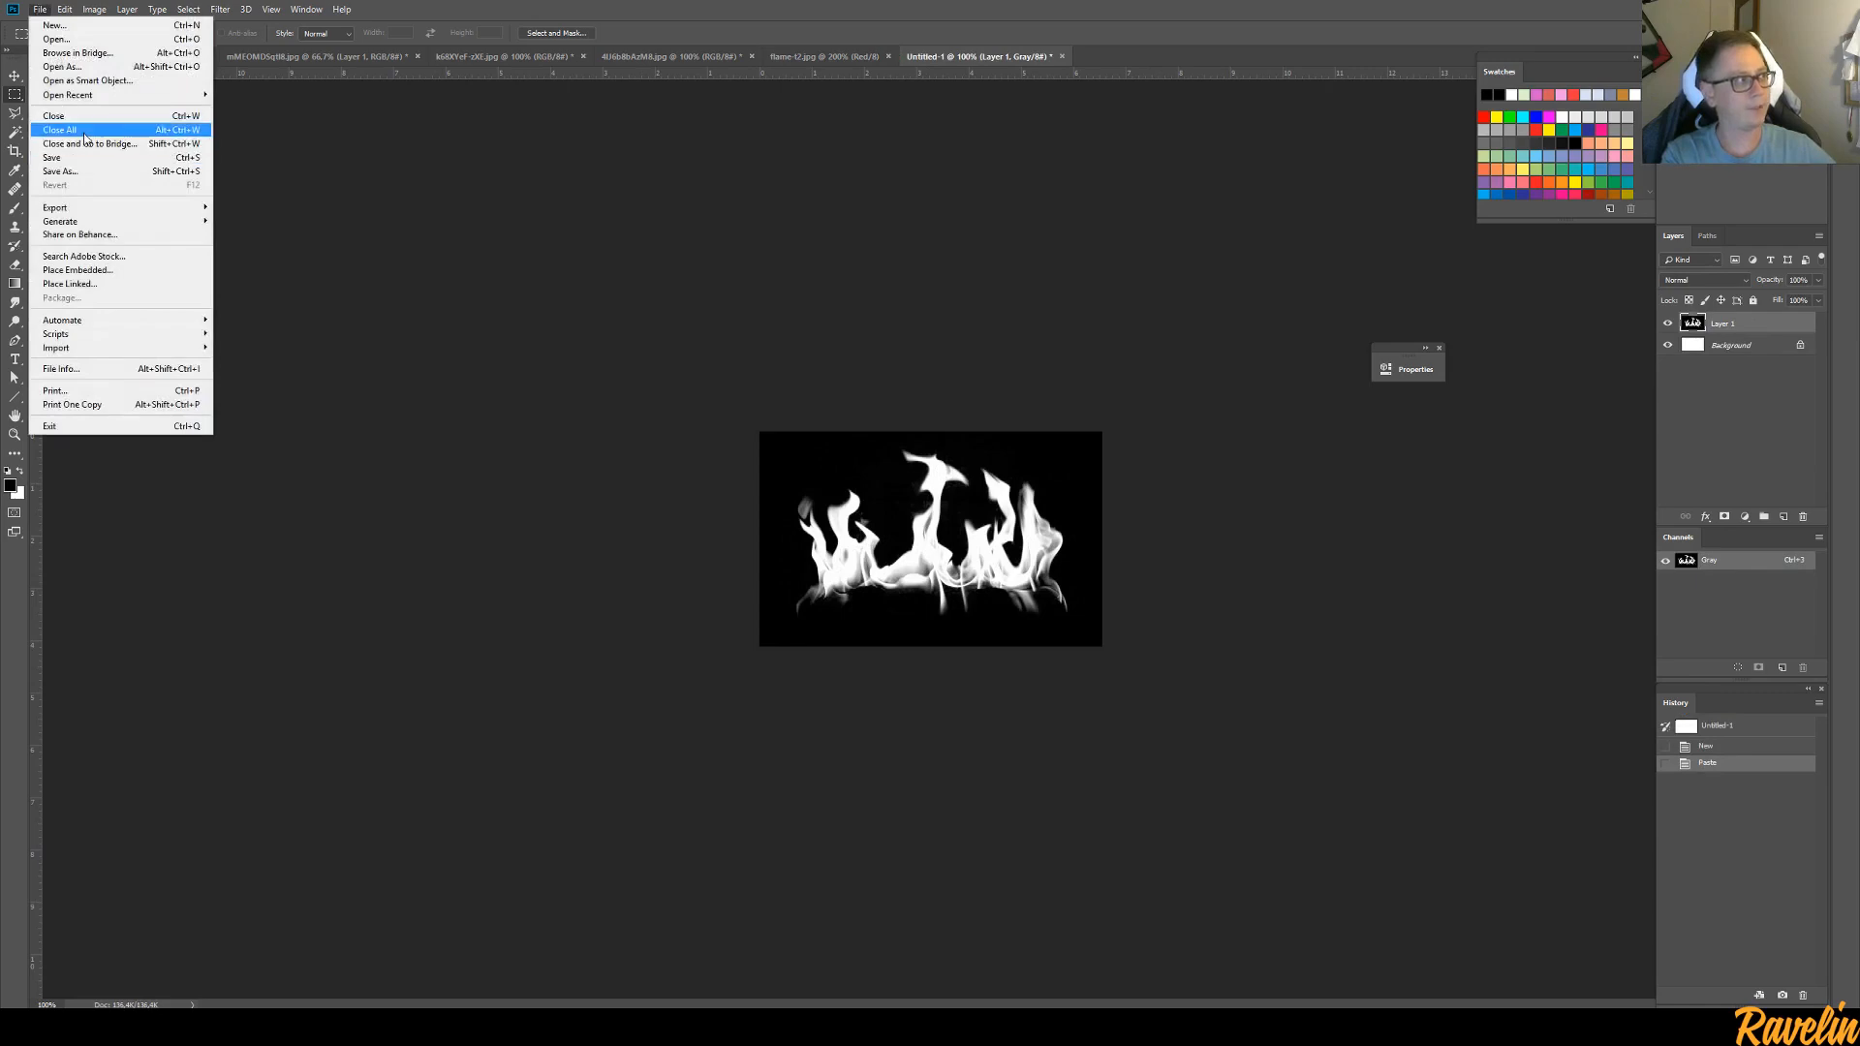
pyautogui.click(158, 172)
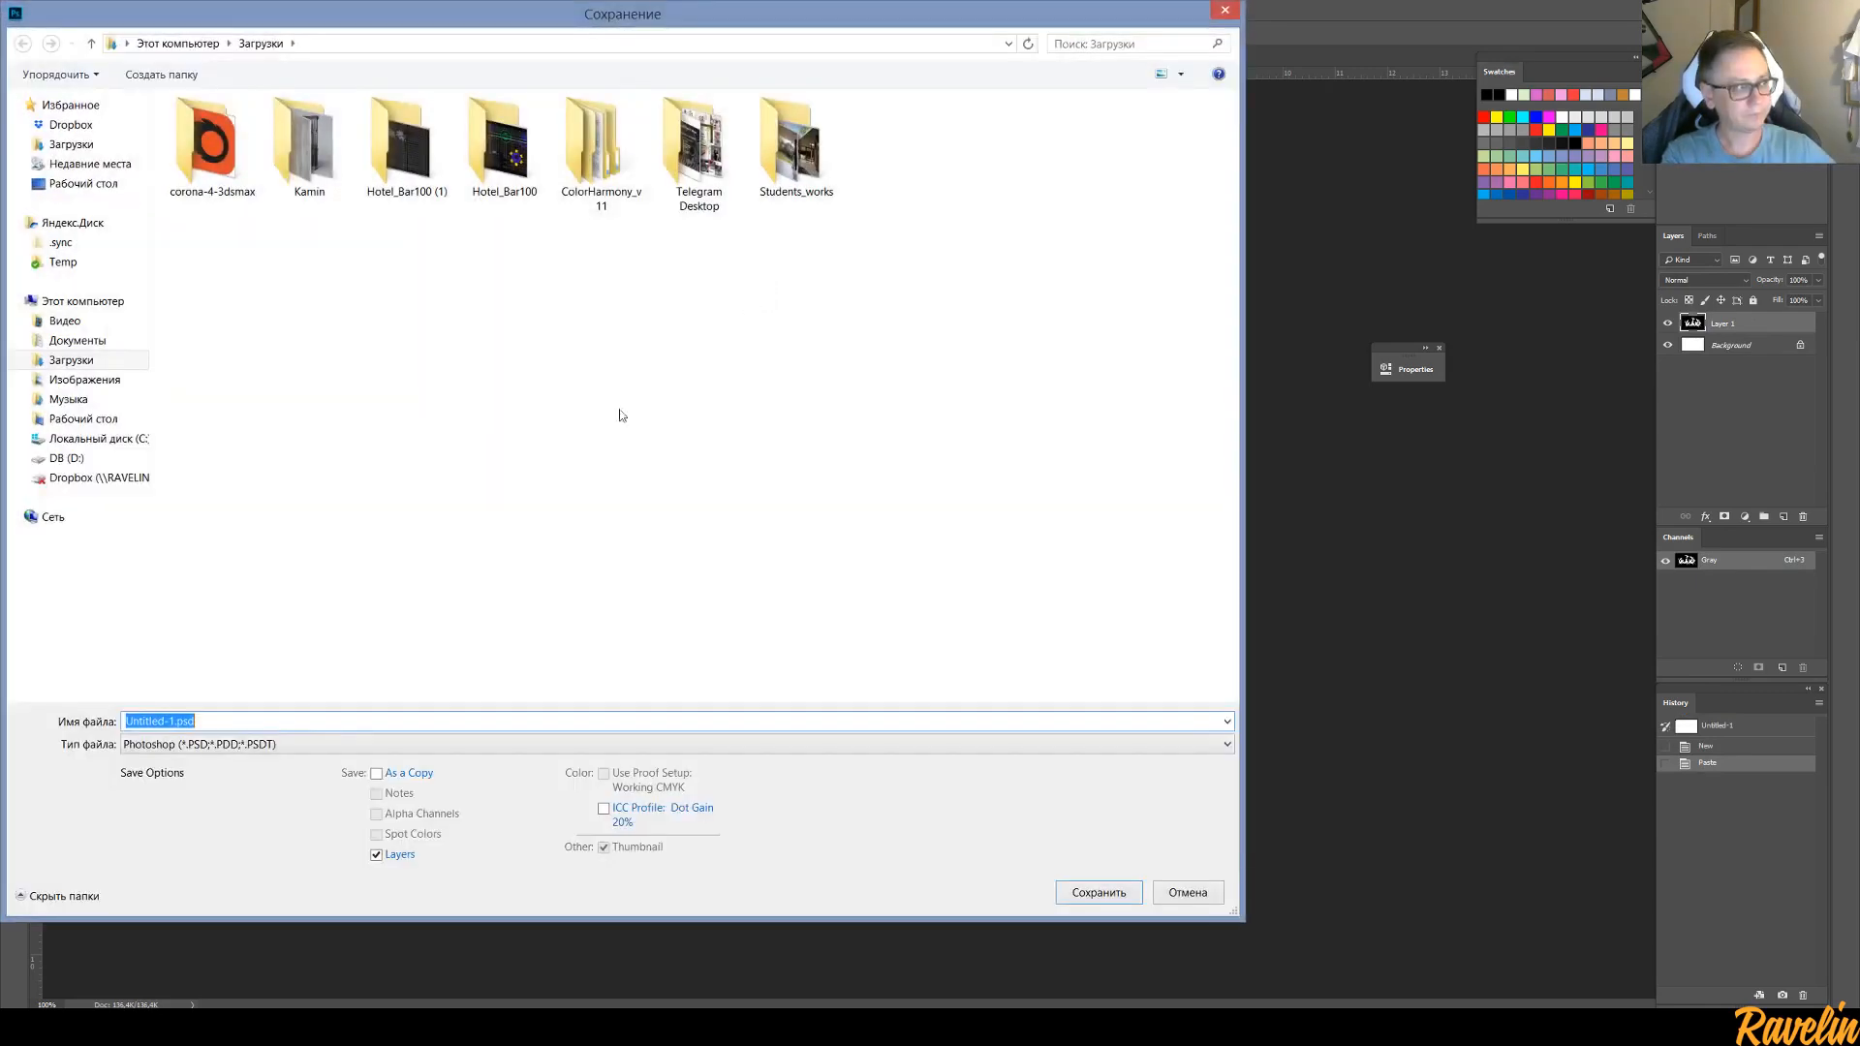
pyautogui.click(254, 746)
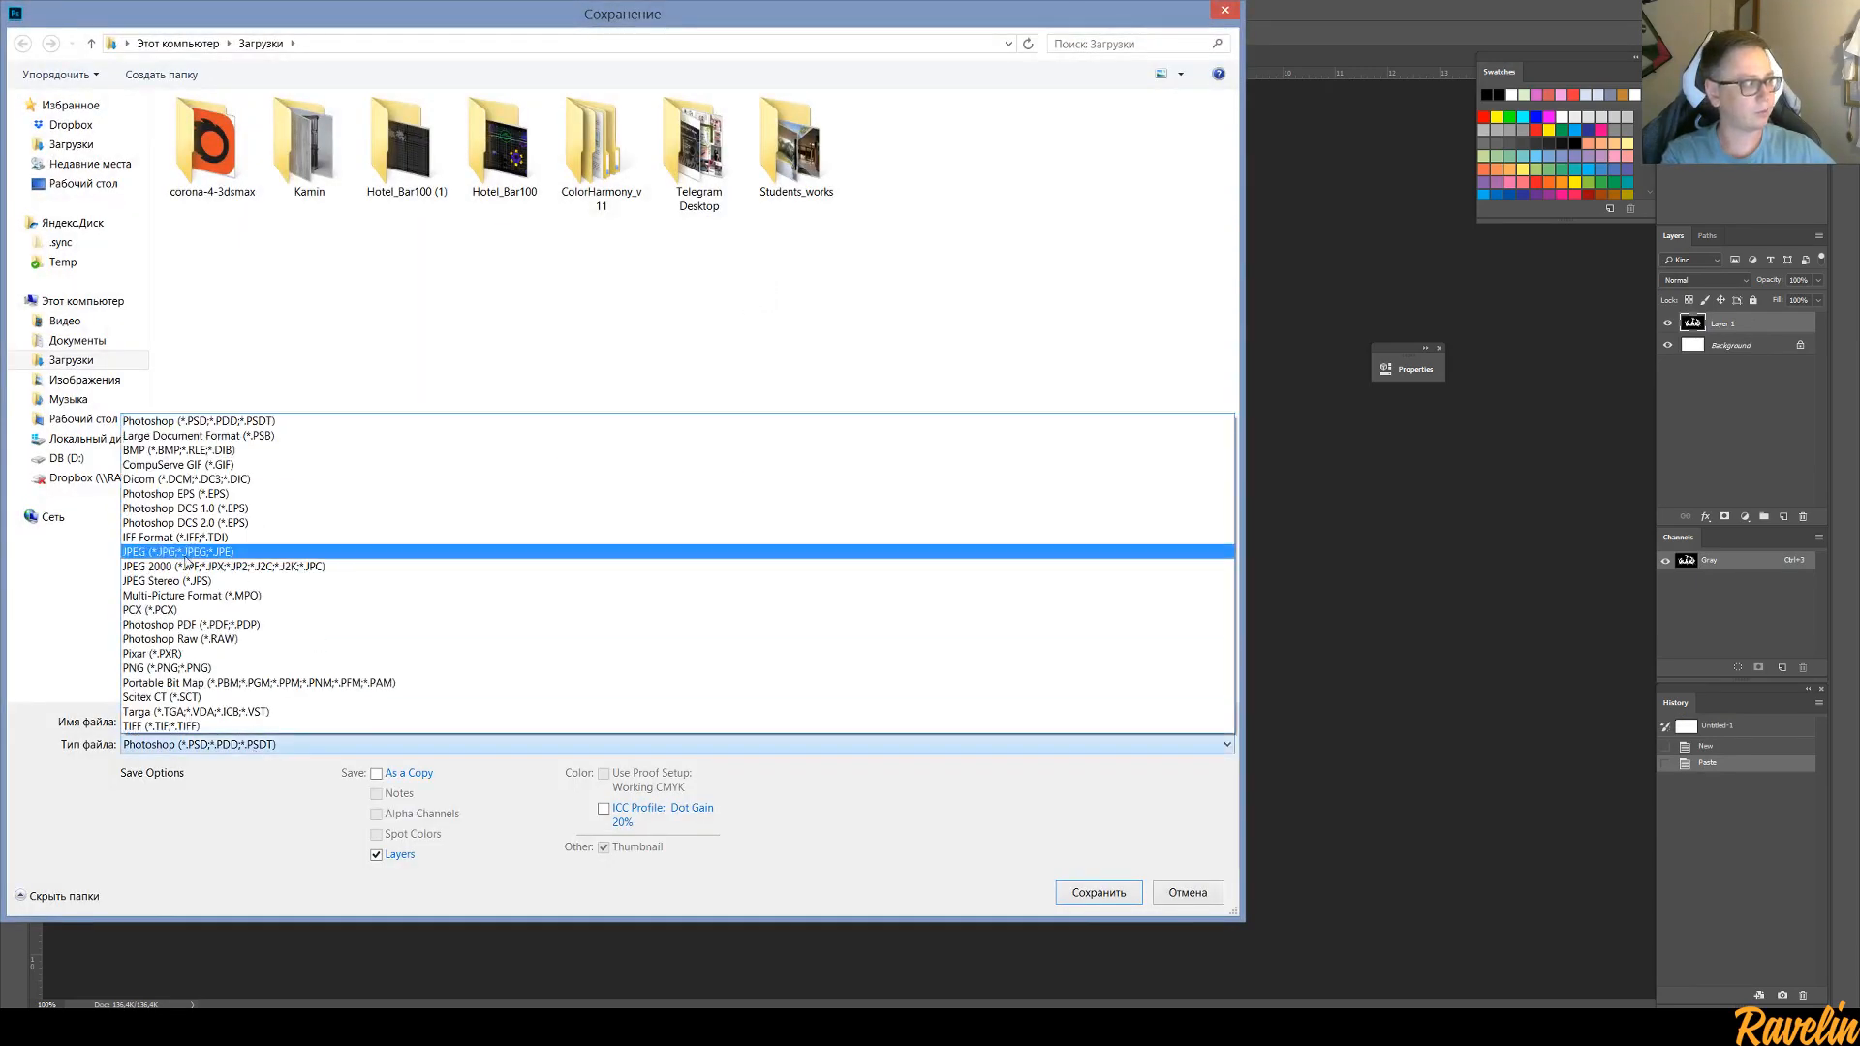
pyautogui.click(320, 551)
pyautogui.write('fire_opacity')
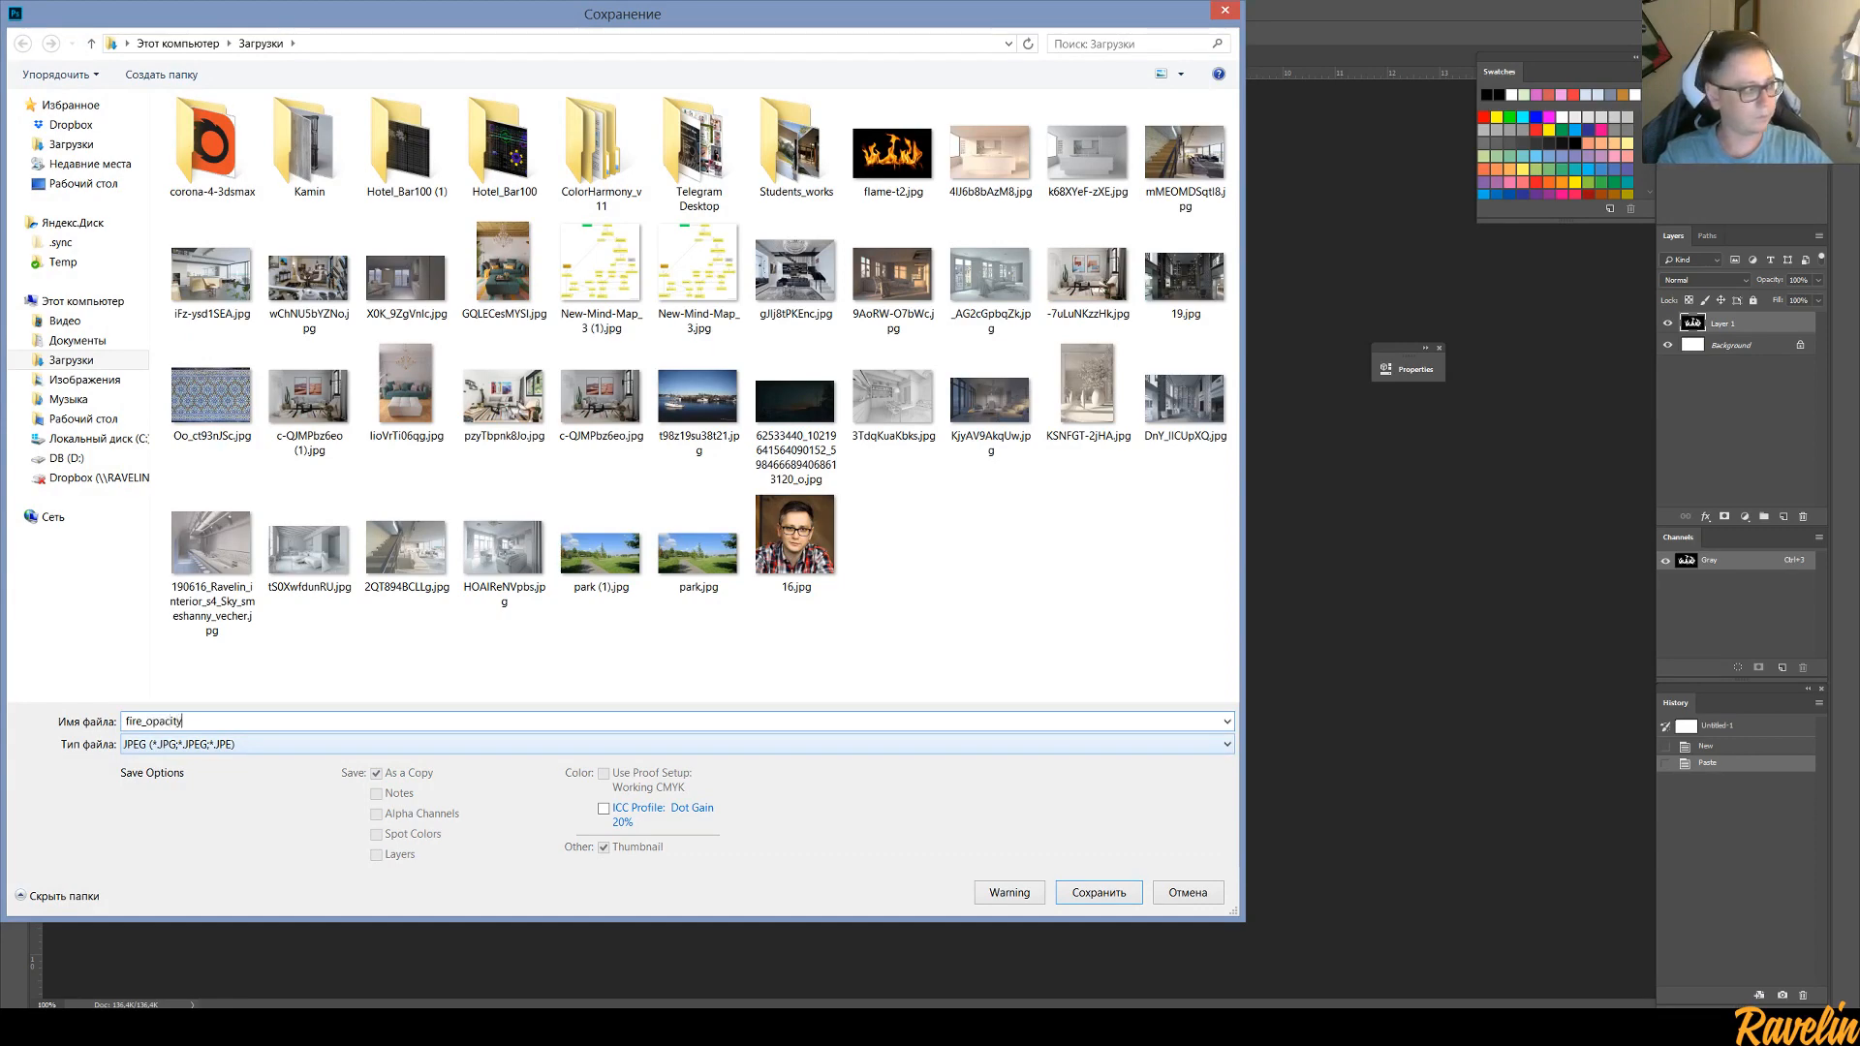
pyautogui.press('Return')
pyautogui.press('Return')
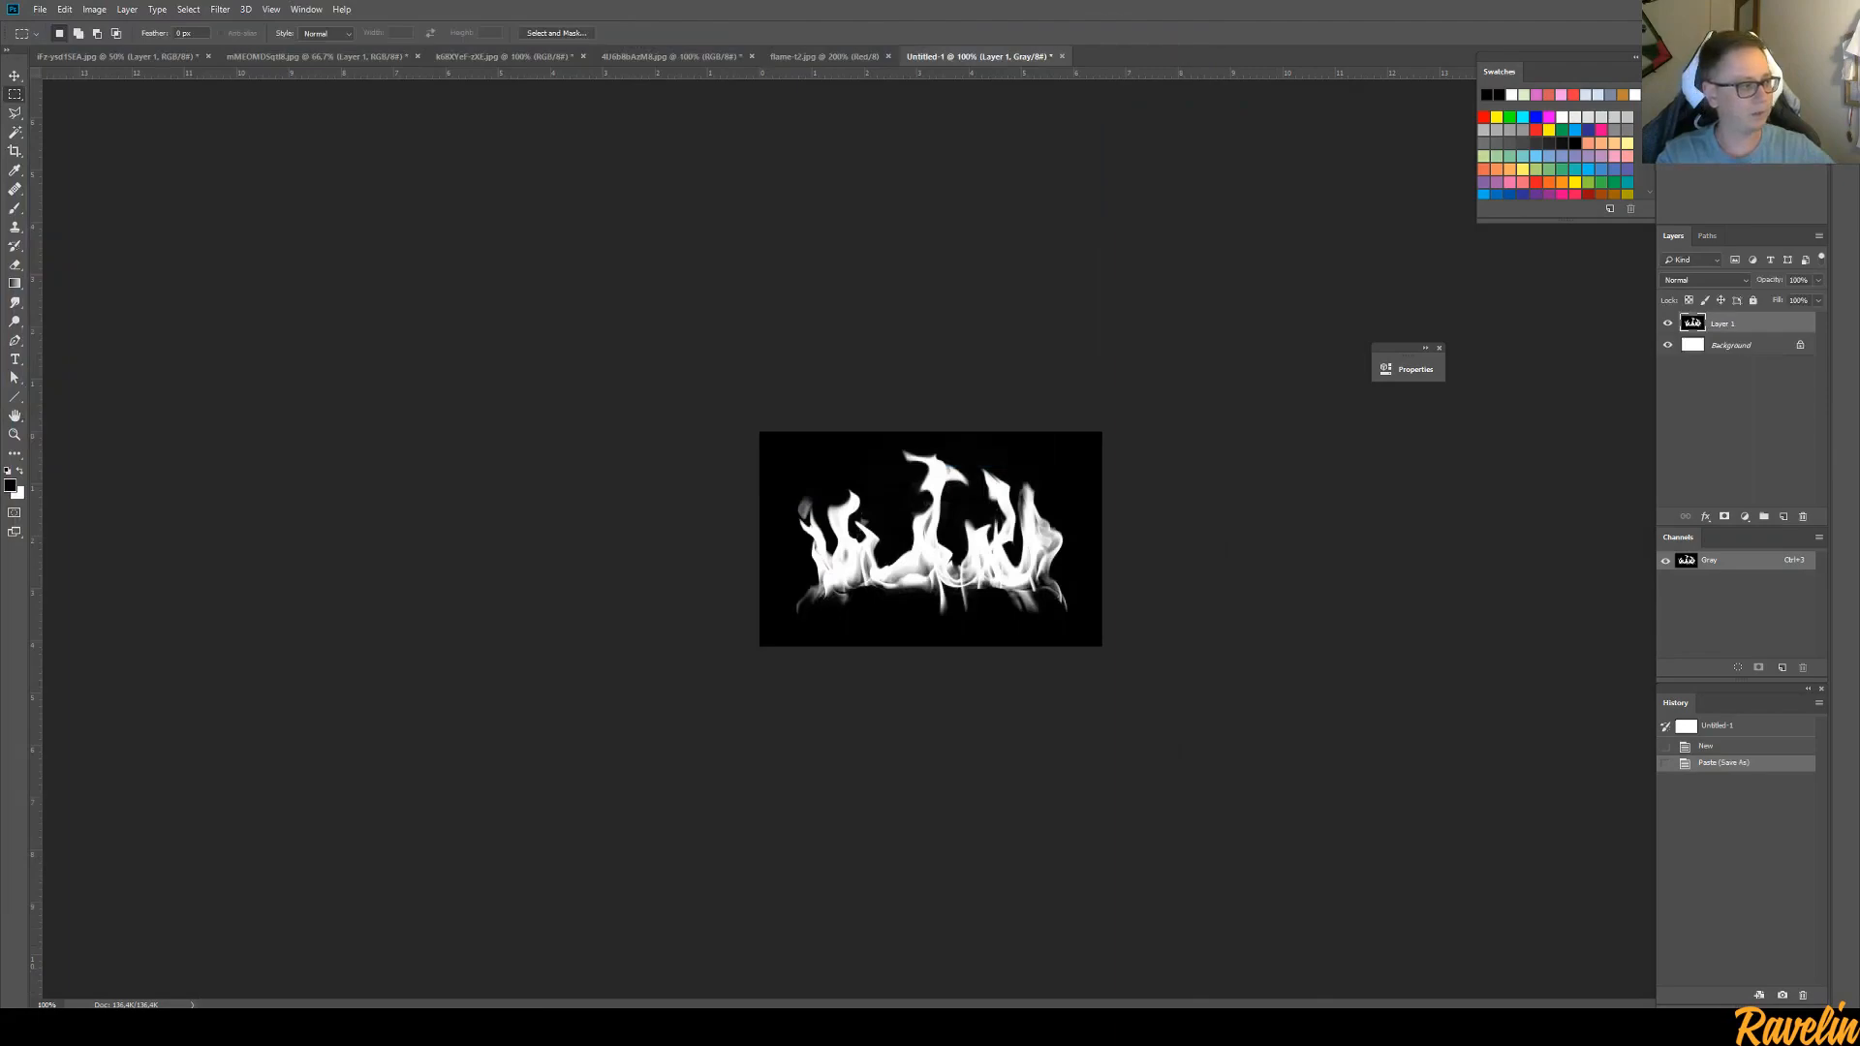
# Switch to 3ds Max and draw a plane about 46 cm long and 51 cm wide beside the box in the Front view
pyautogui.click(981, 1027)
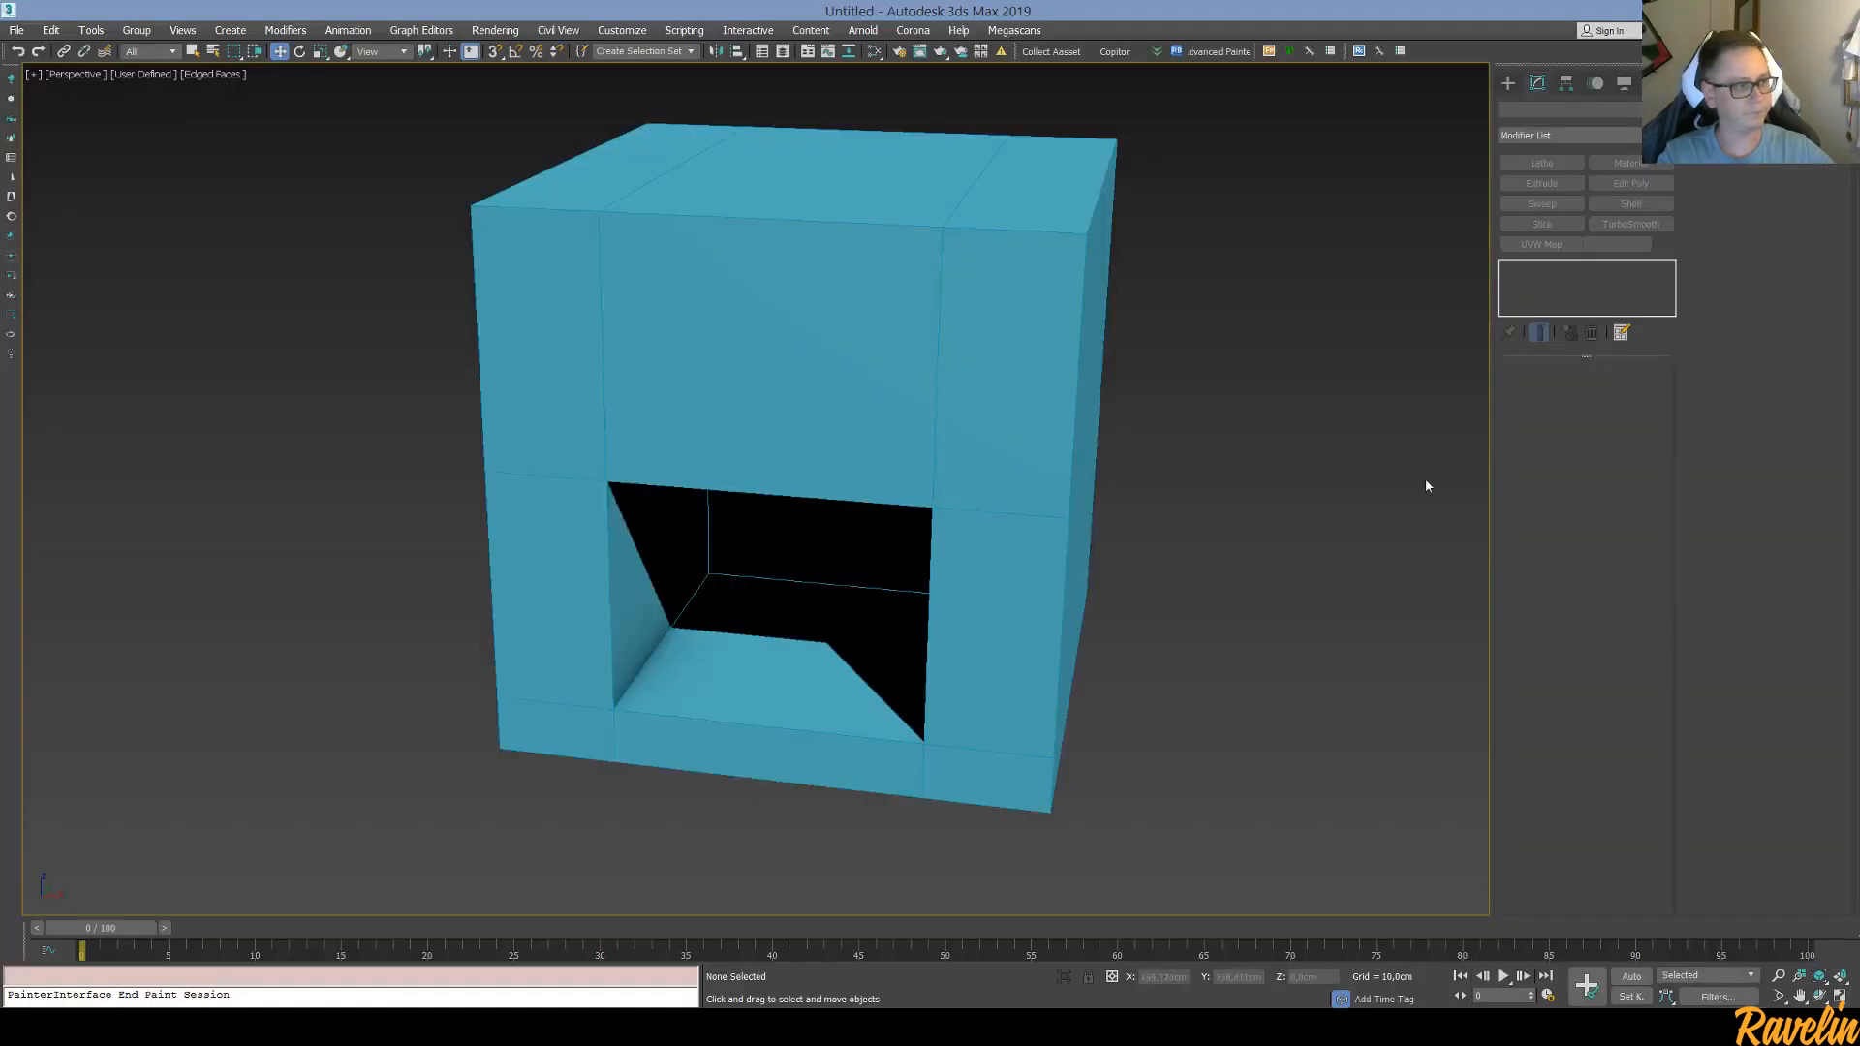
pyautogui.press('f')
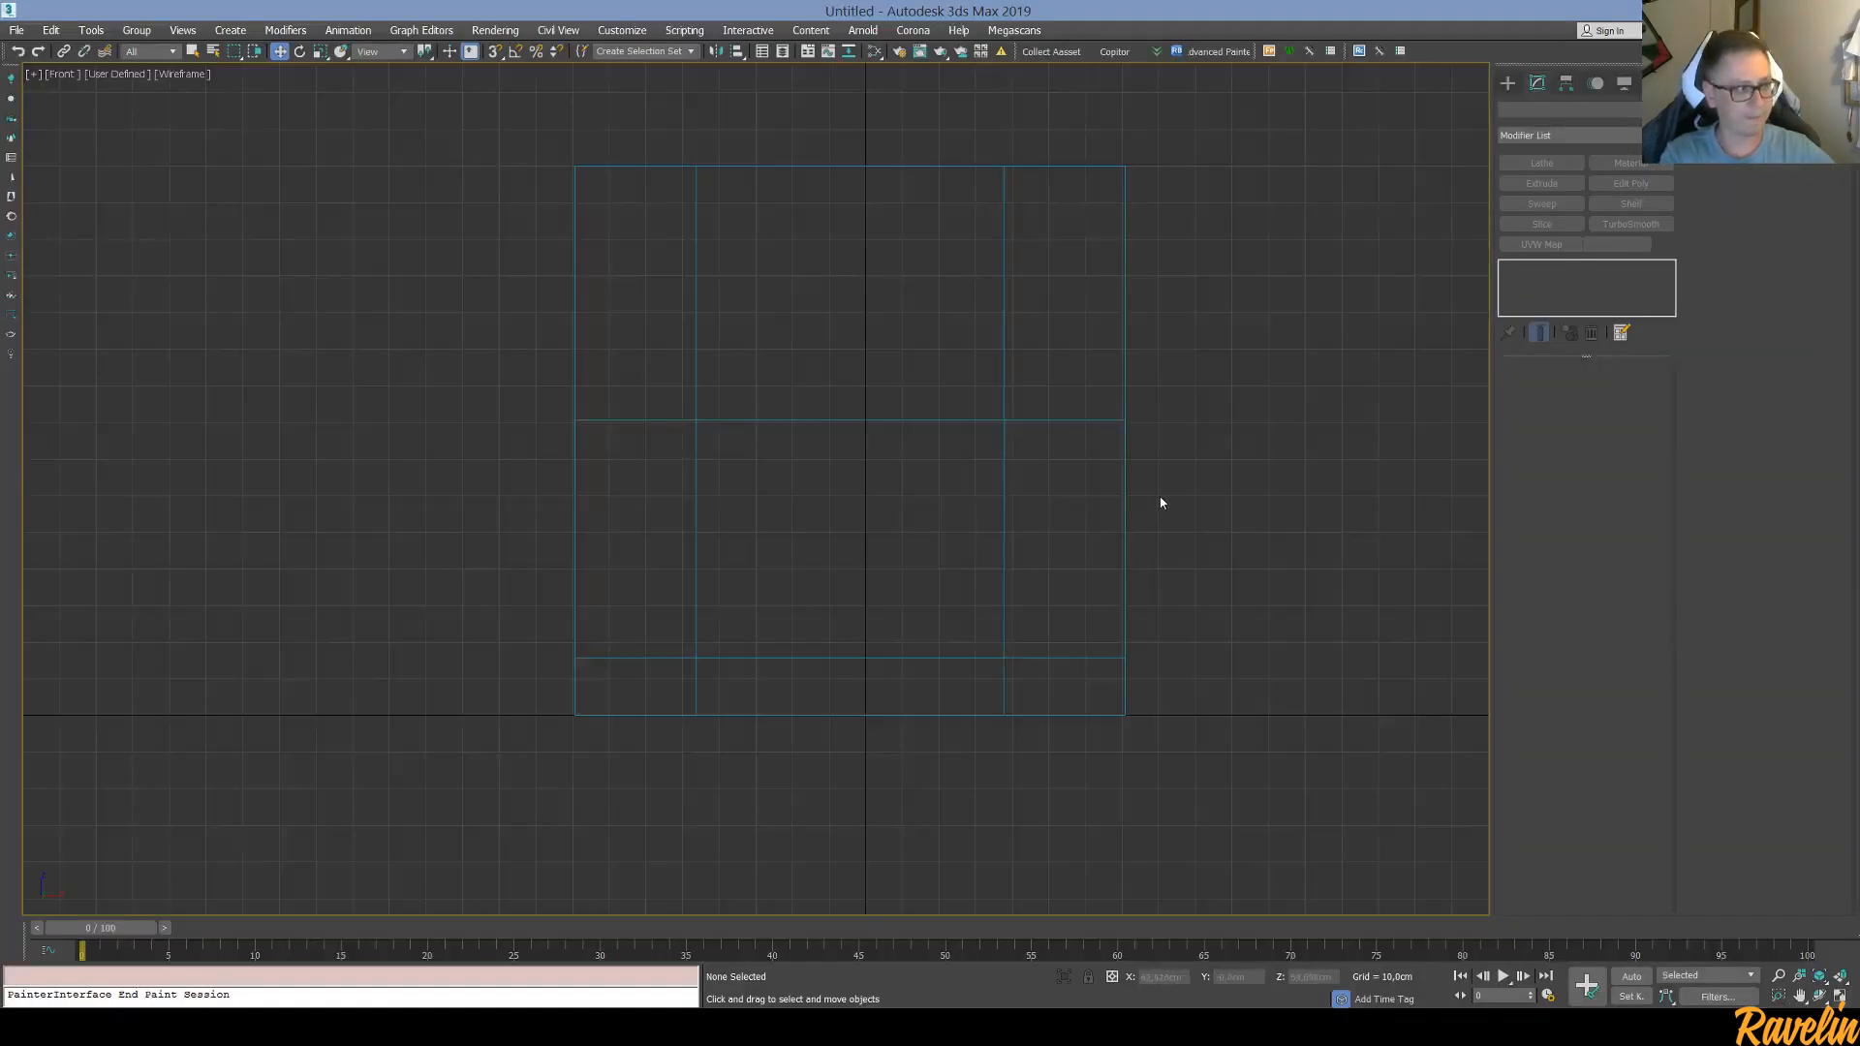
pyautogui.scroll(3, 1173, 553)
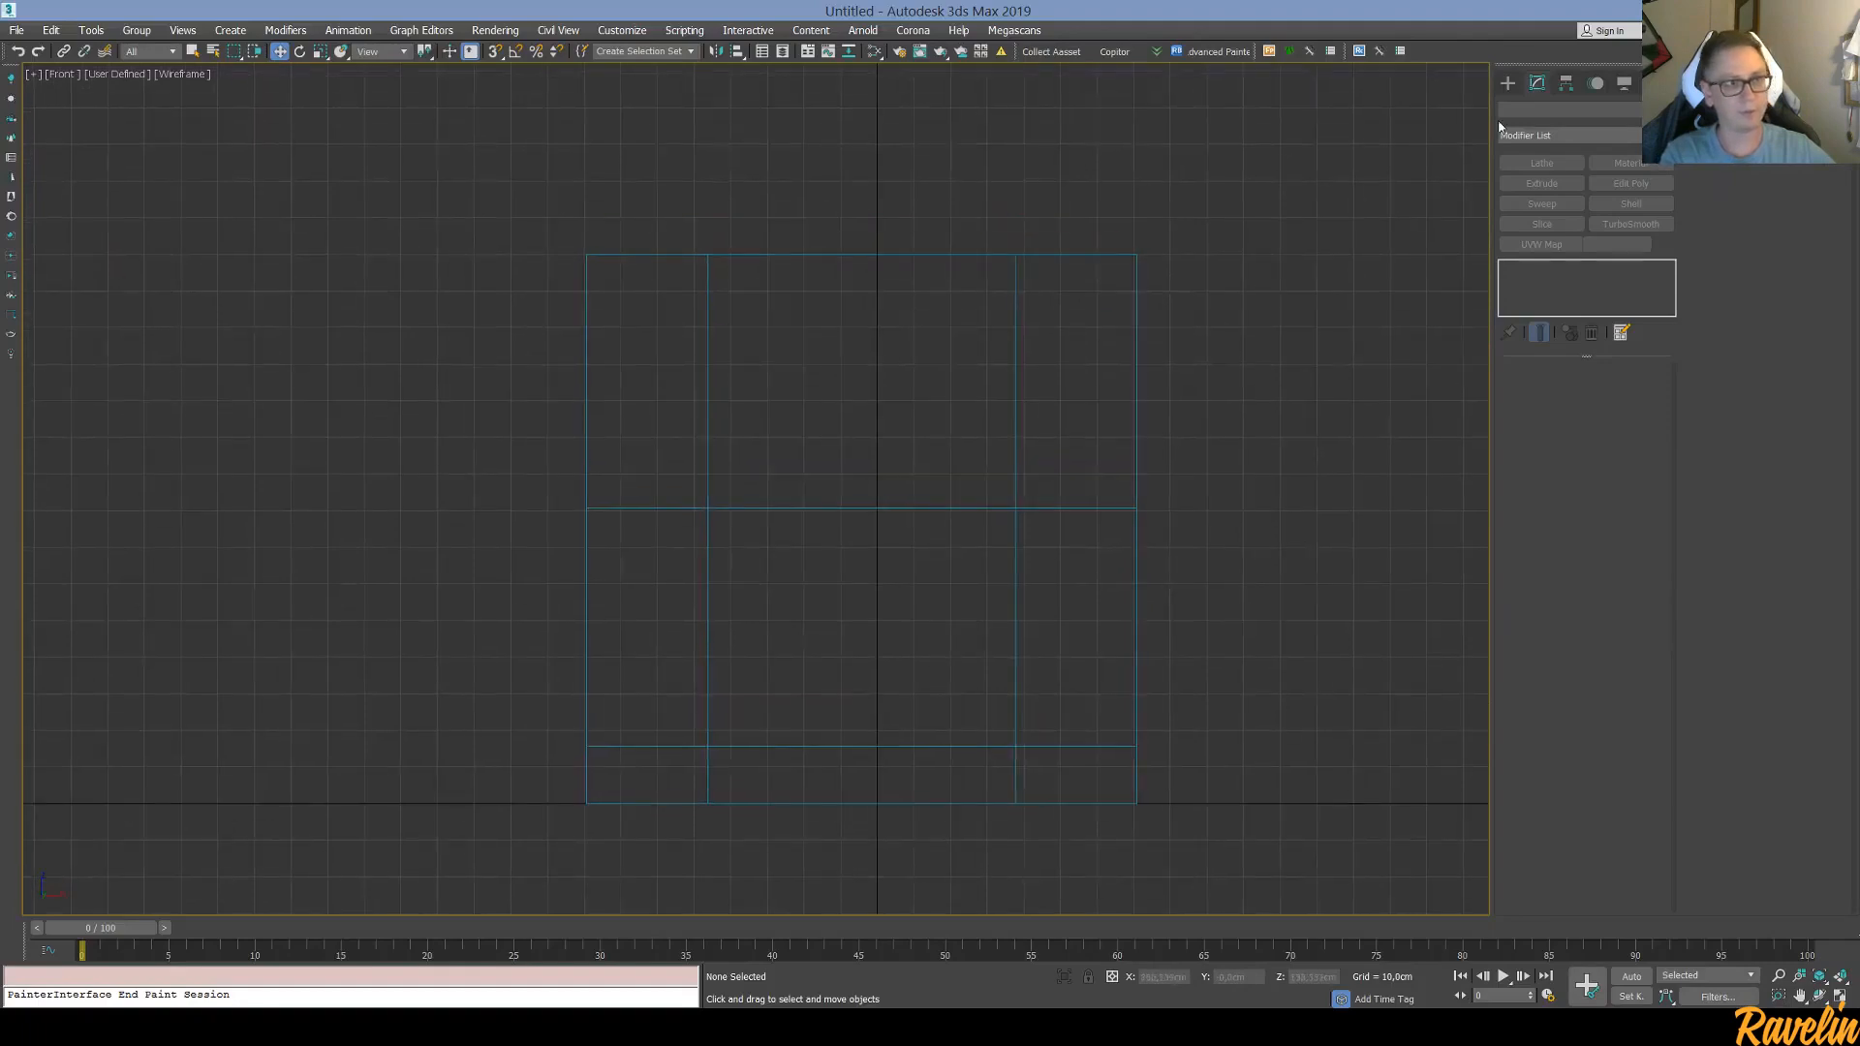
pyautogui.click(1507, 82)
pyautogui.click(1615, 261)
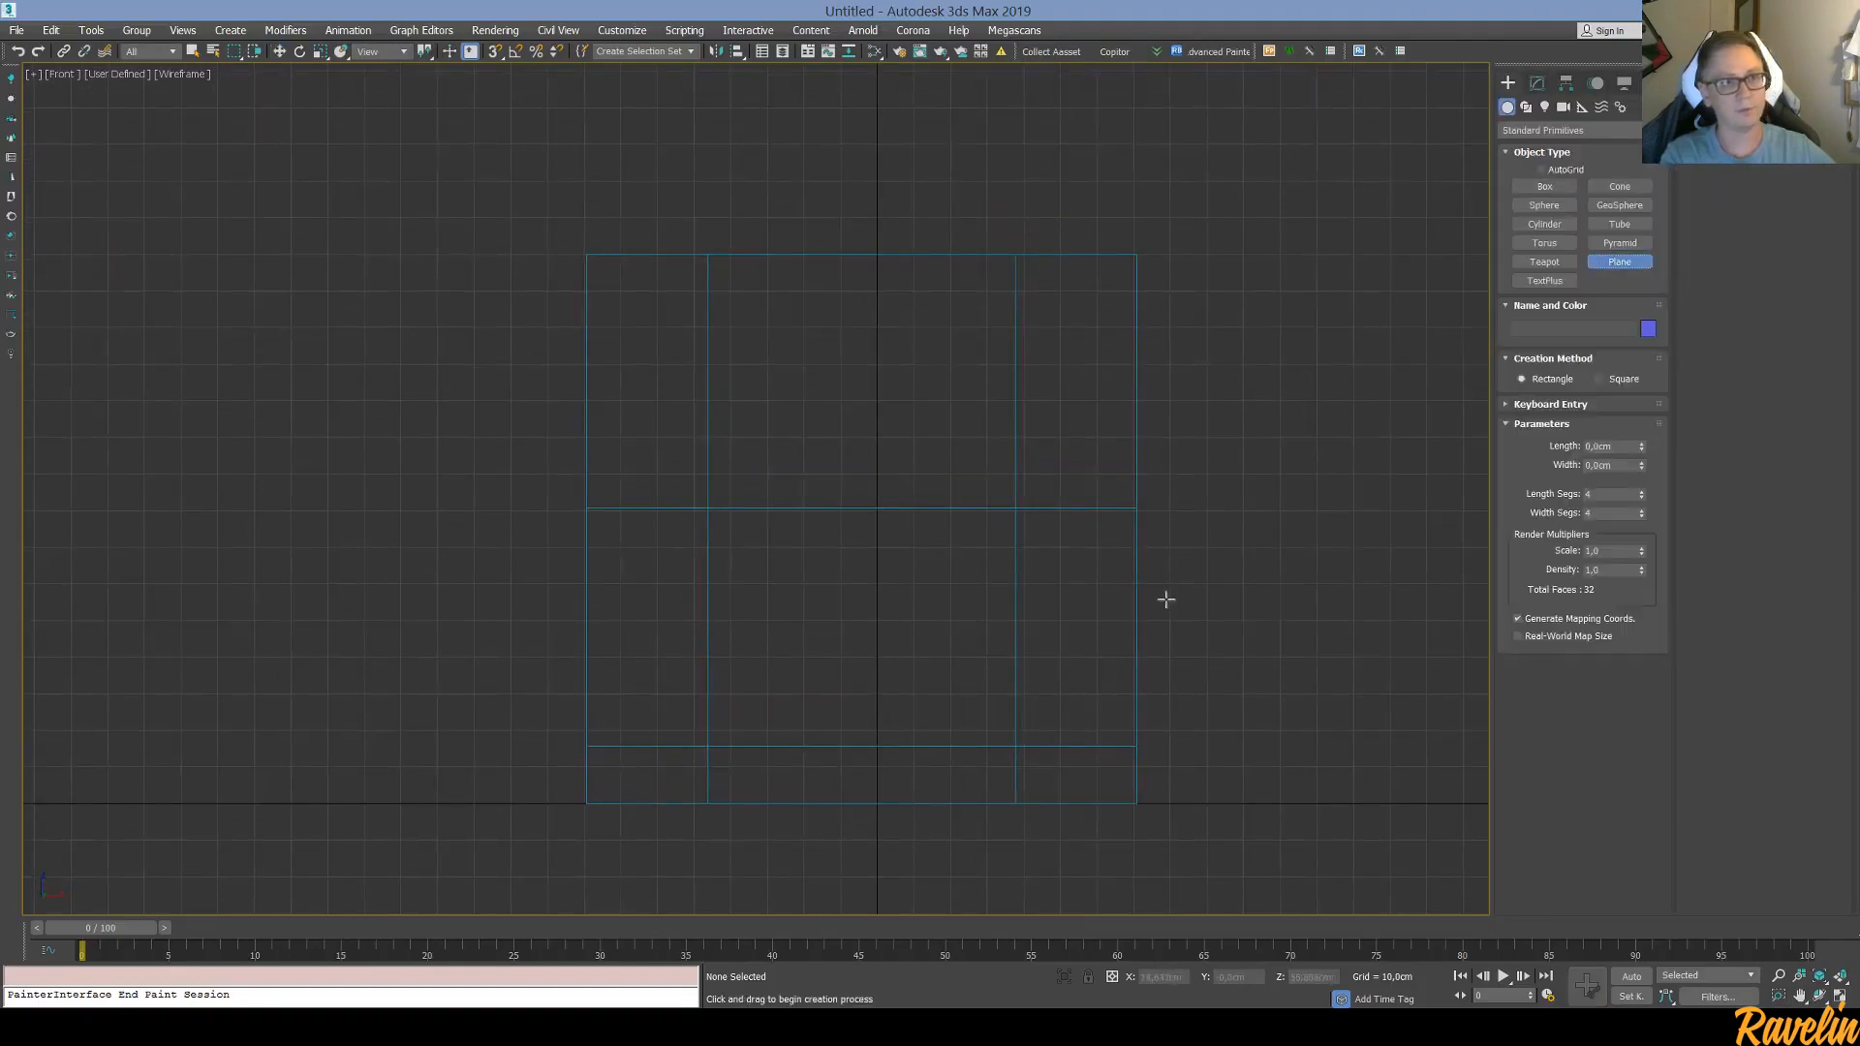
pyautogui.moveTo(1167, 602); pyautogui.dragTo(1100, 540, button='middle')
pyautogui.scroll(2, 1025, 614)
pyautogui.moveTo(1128, 468); pyautogui.dragTo(1395, 707)
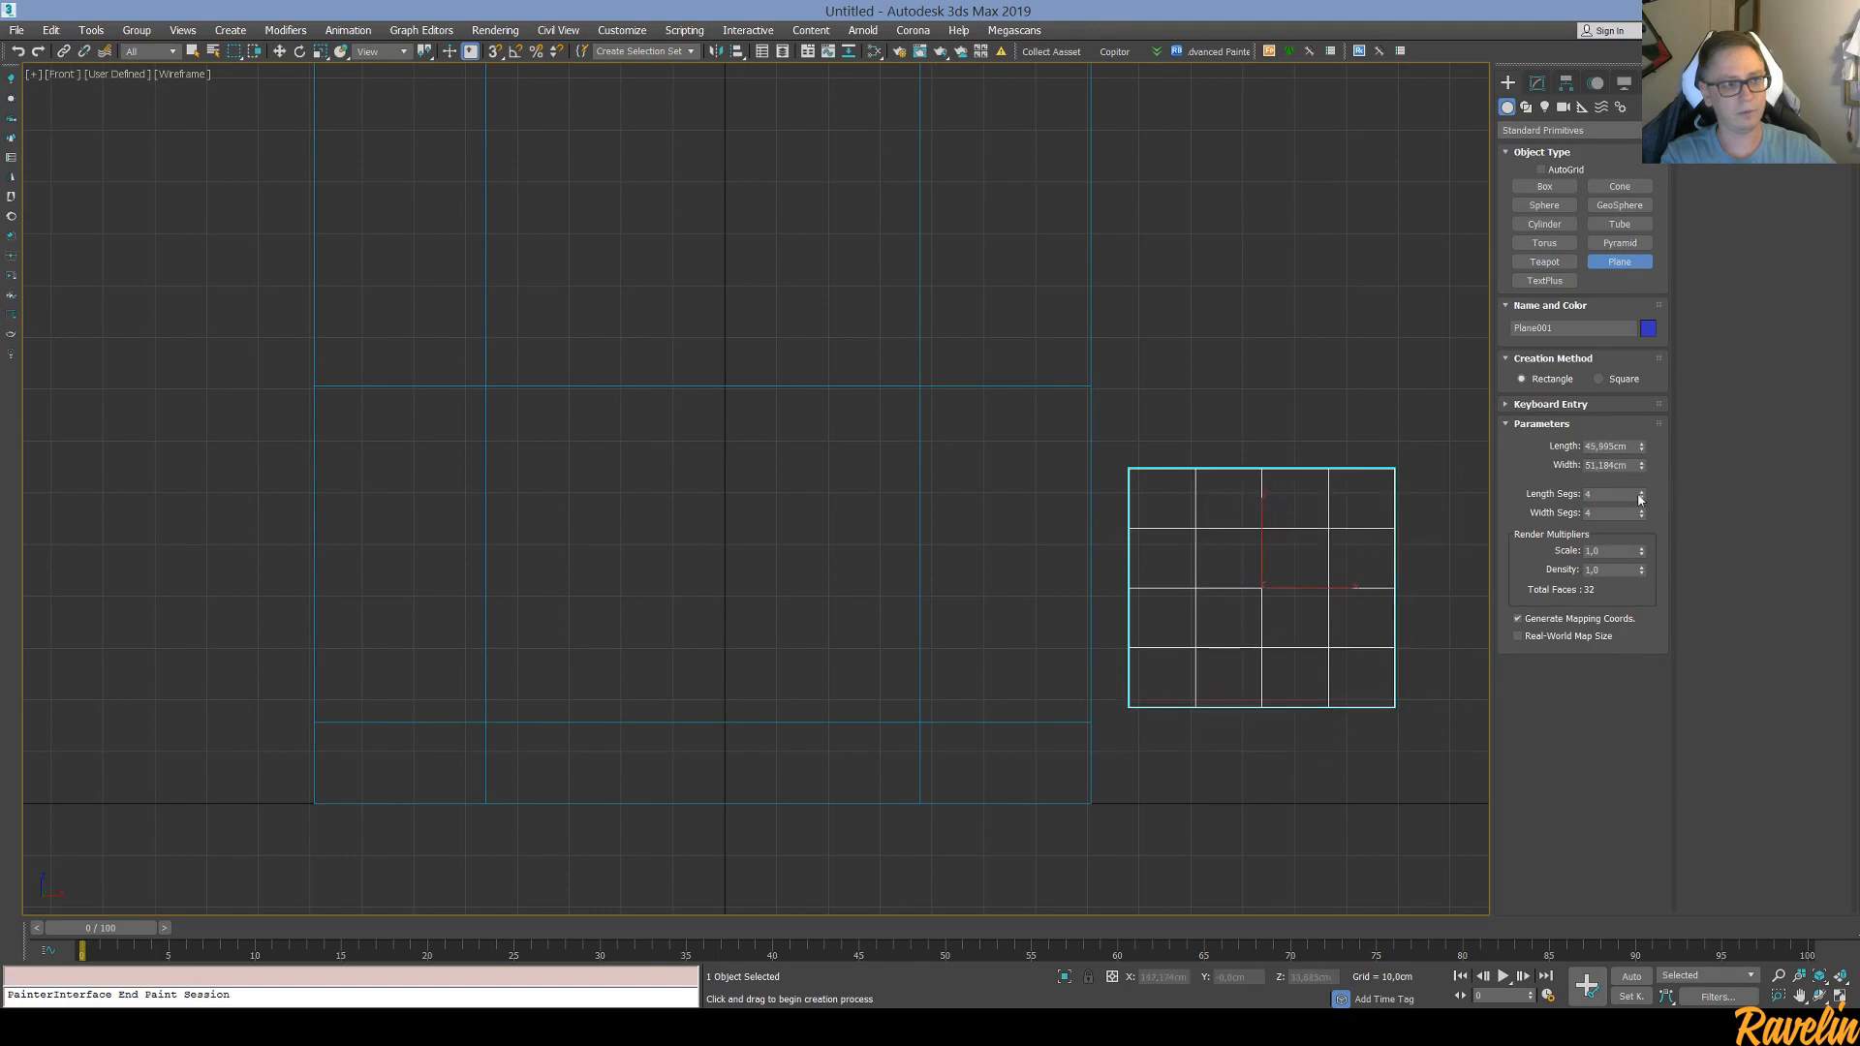
# Set the plane's length segments and width segments to 10 each
pyautogui.doubleClick(1638, 492)
pyautogui.click(1642, 491)
pyautogui.click(1642, 491)
pyautogui.click(1642, 491)
pyautogui.click(1642, 491)
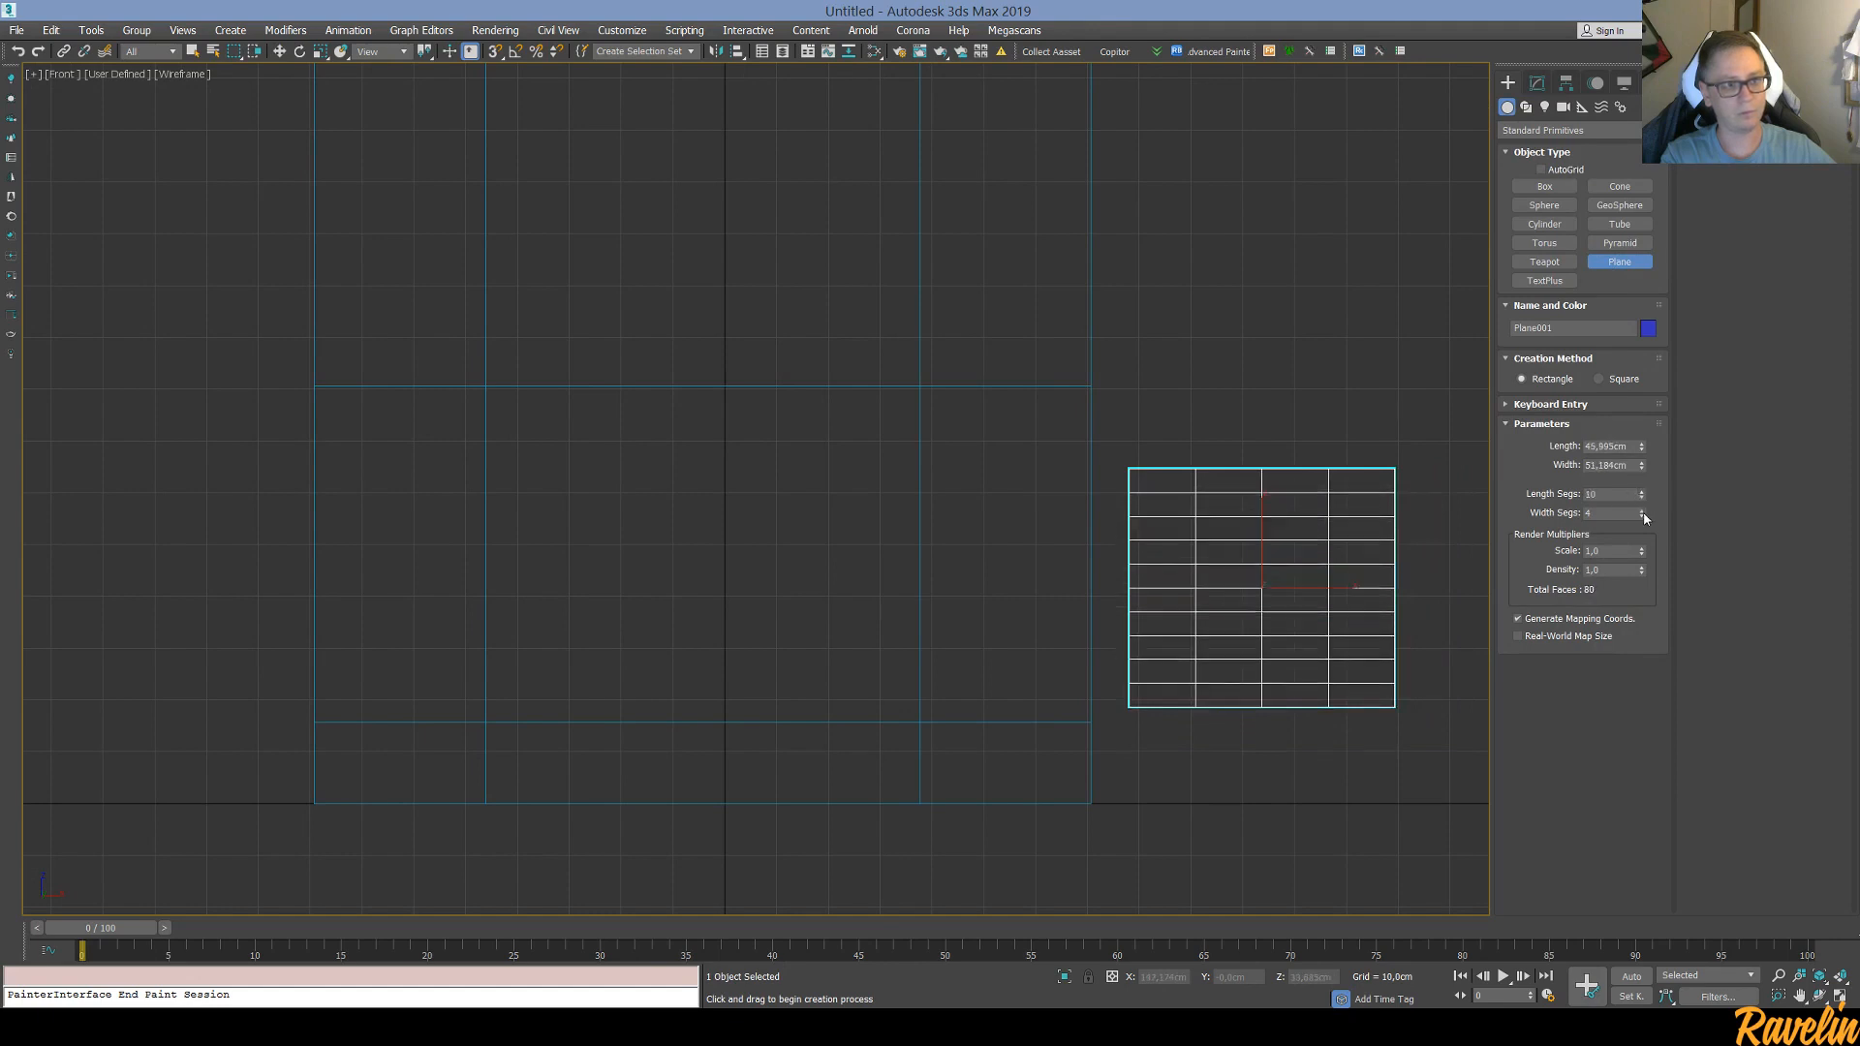
pyautogui.click(1642, 511)
pyautogui.click(1642, 510)
pyautogui.click(1642, 511)
pyautogui.click(1642, 510)
pyautogui.click(1642, 511)
pyautogui.click(1642, 511)
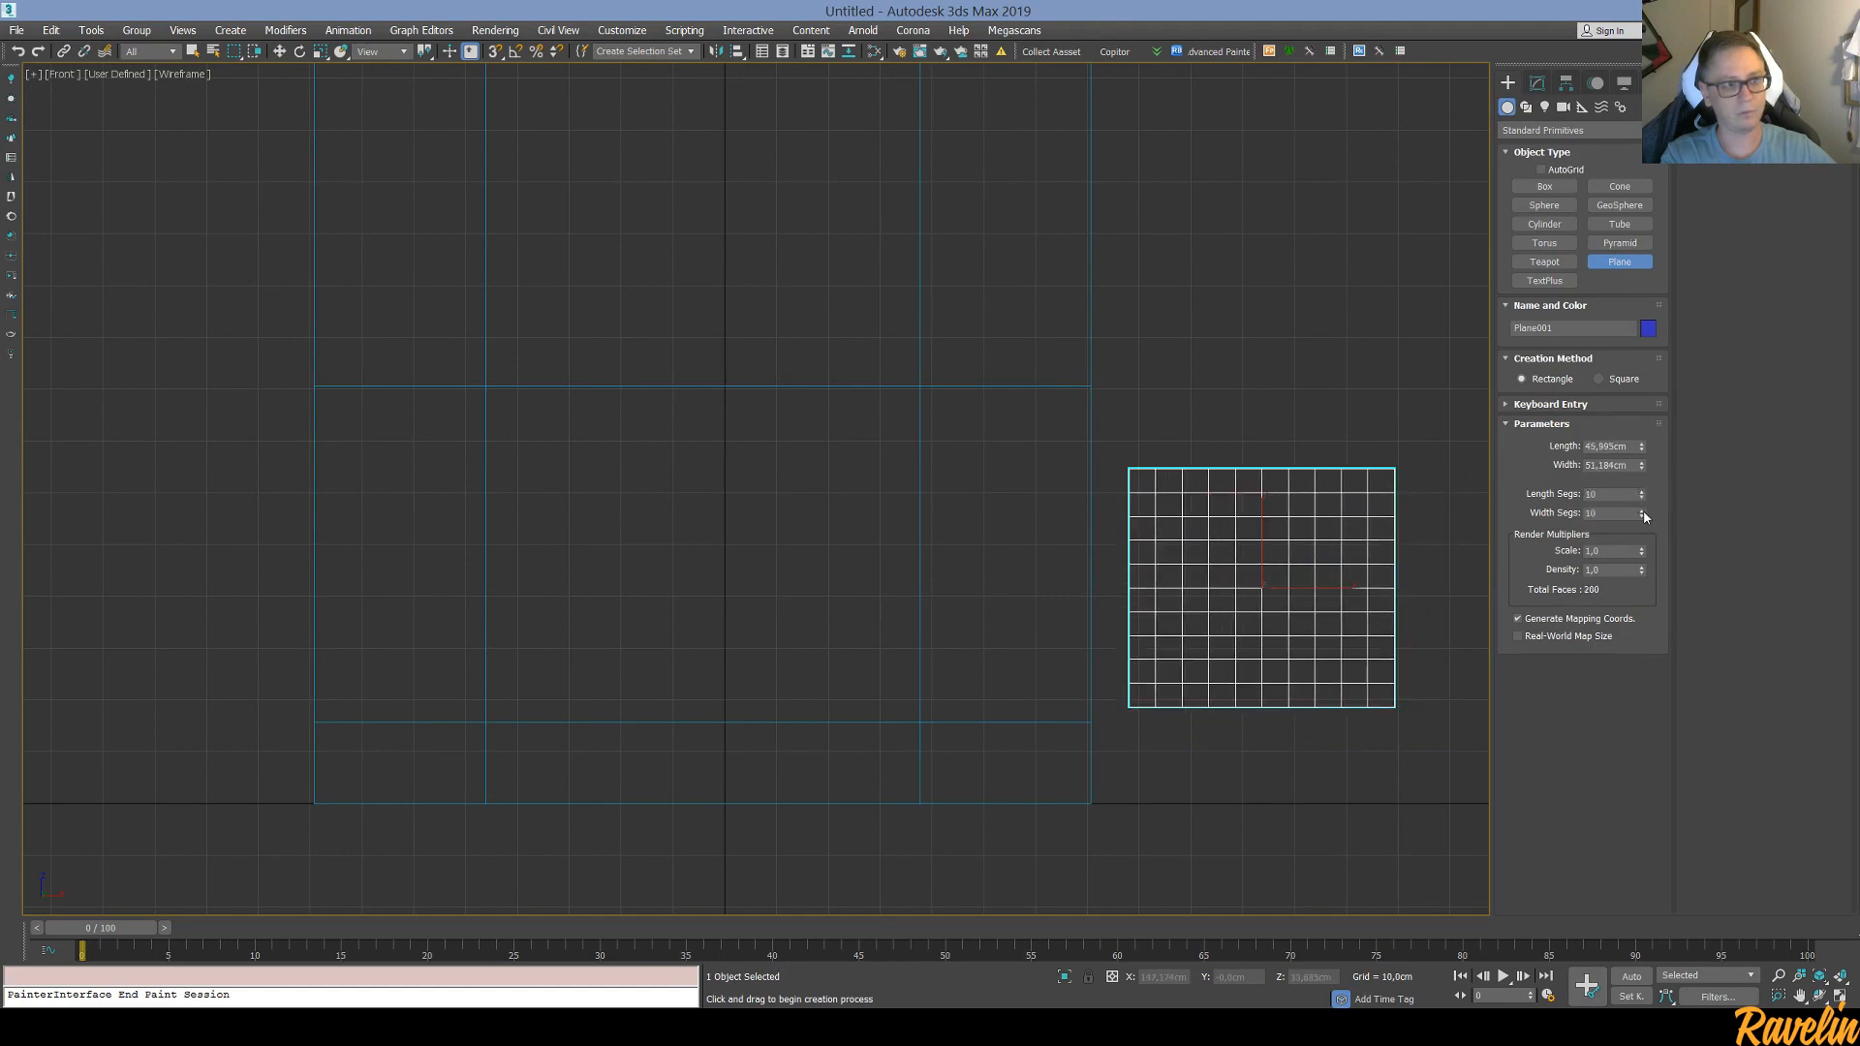
# Widen the plane to about 68.6 cm and move it along X farther from the box in the Perspective view
pyautogui.press('w')
pyautogui.press('p')
pyautogui.press('z')
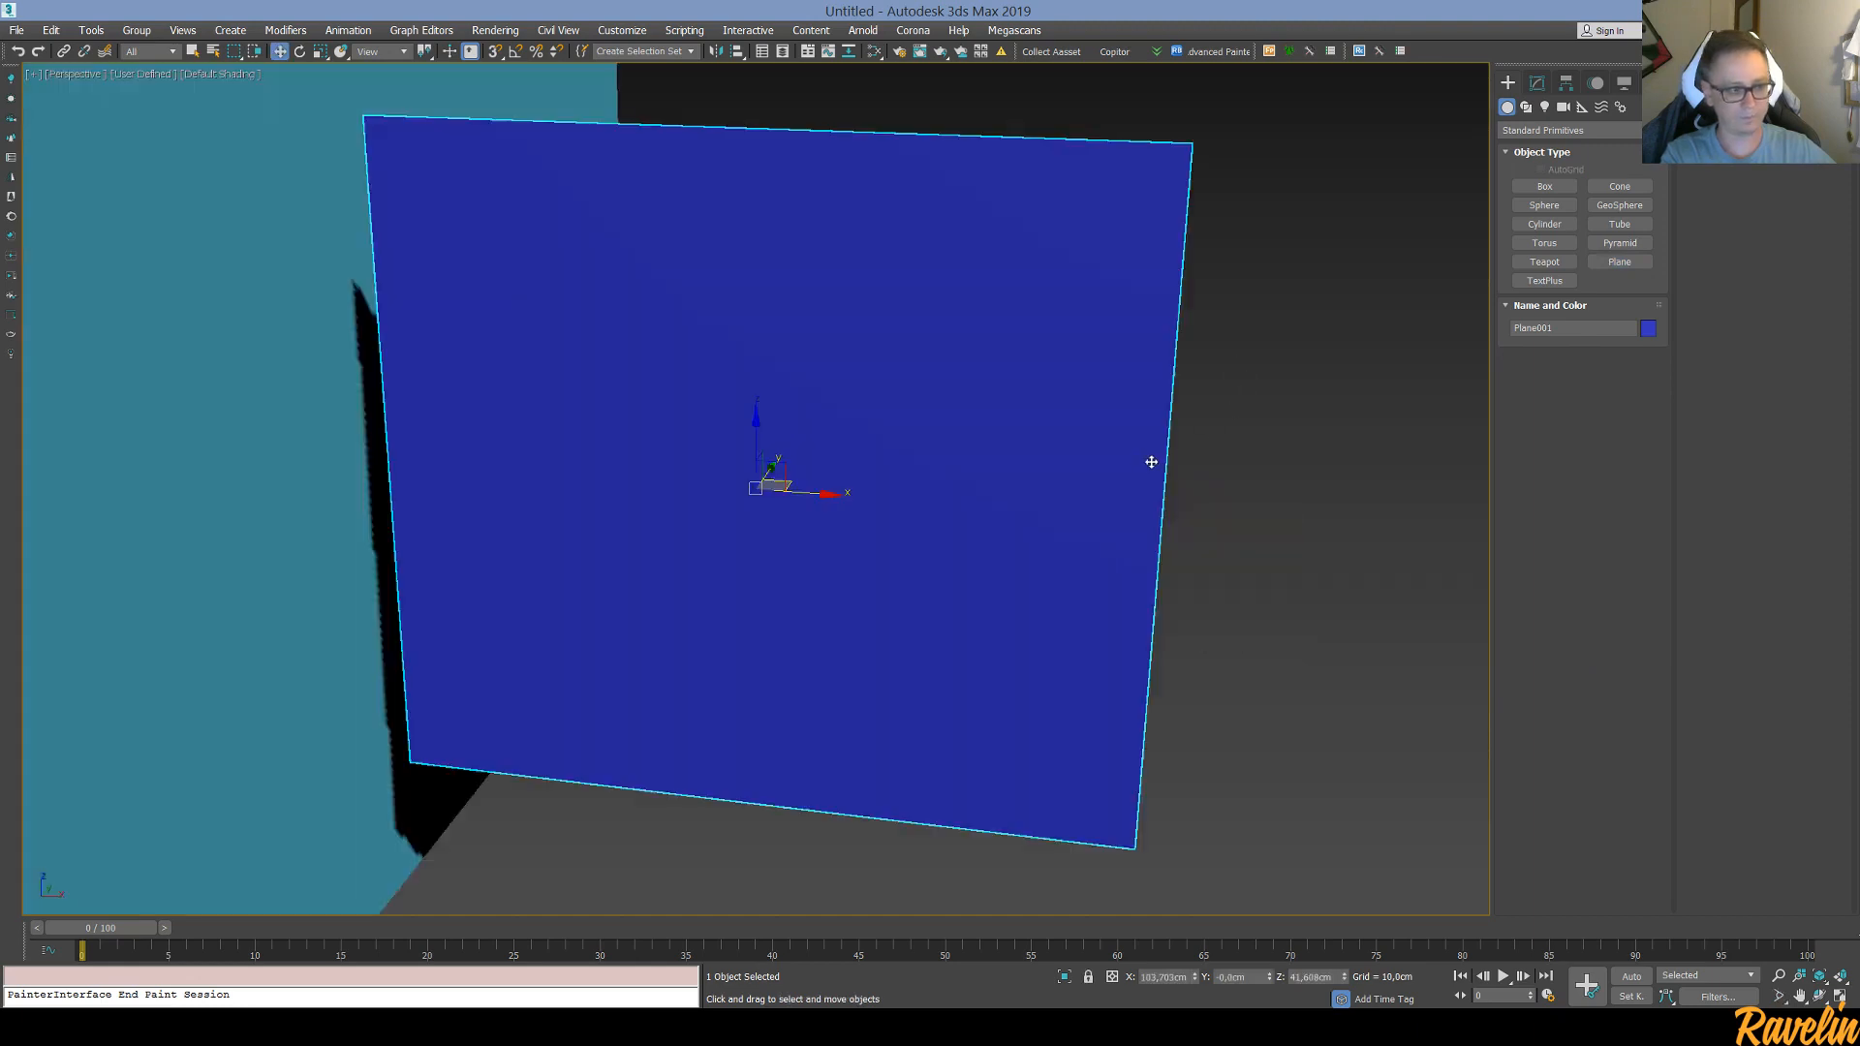
pyautogui.keyDown('alt'); pyautogui.moveTo(1151, 462); pyautogui.dragTo(1211, 465, button='middle'); pyautogui.keyUp('alt')
pyautogui.scroll(-6, 1170, 505)
pyautogui.click(1538, 84)
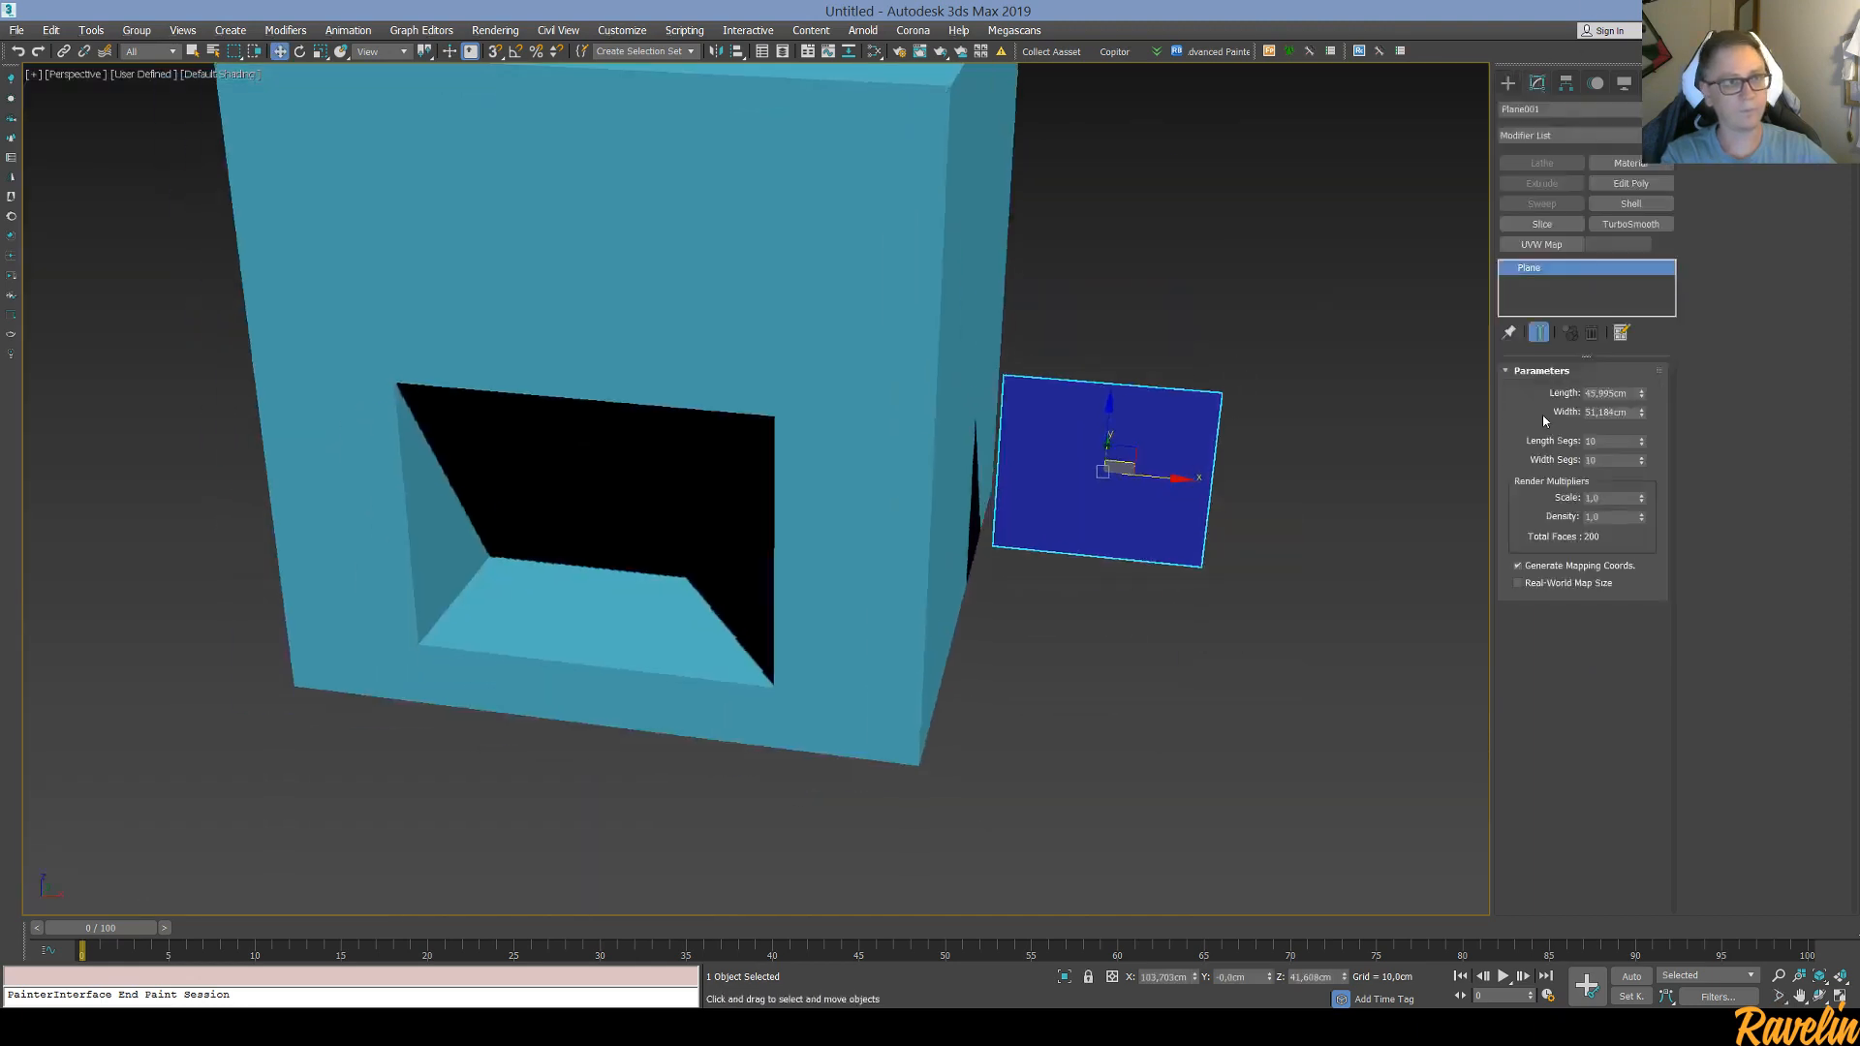
pyautogui.moveTo(1648, 448); pyautogui.dragTo(1656, 408)
pyautogui.rightClick(1657, 409)
pyautogui.moveTo(1640, 415); pyautogui.dragTo(1653, 390)
pyautogui.moveTo(1023, 417); pyautogui.dragTo(996, 457, button='middle')
pyautogui.moveTo(1075, 484); pyautogui.dragTo(1165, 481)
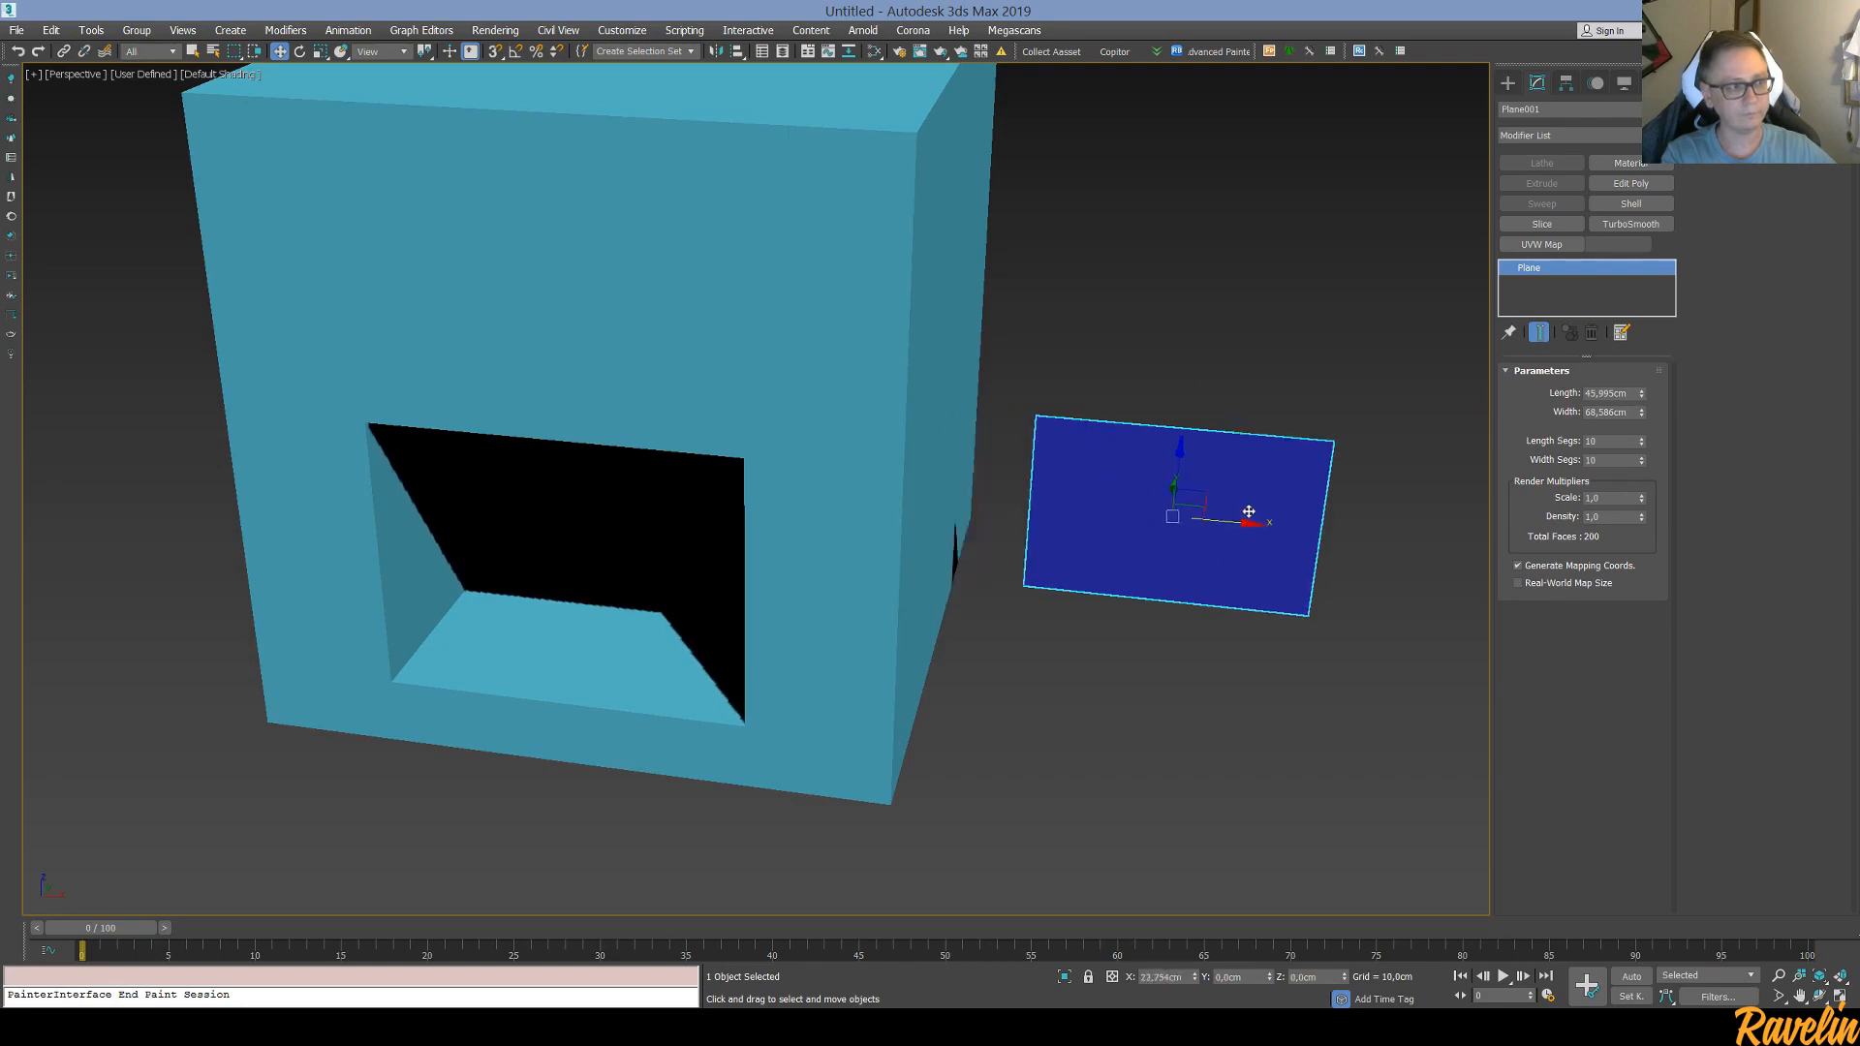
pyautogui.click(1109, 378)
pyautogui.moveTo(1109, 377); pyautogui.dragTo(1125, 330, button='middle')
pyautogui.click(1141, 474)
pyautogui.moveTo(1141, 476); pyautogui.dragTo(1098, 495, button='middle')
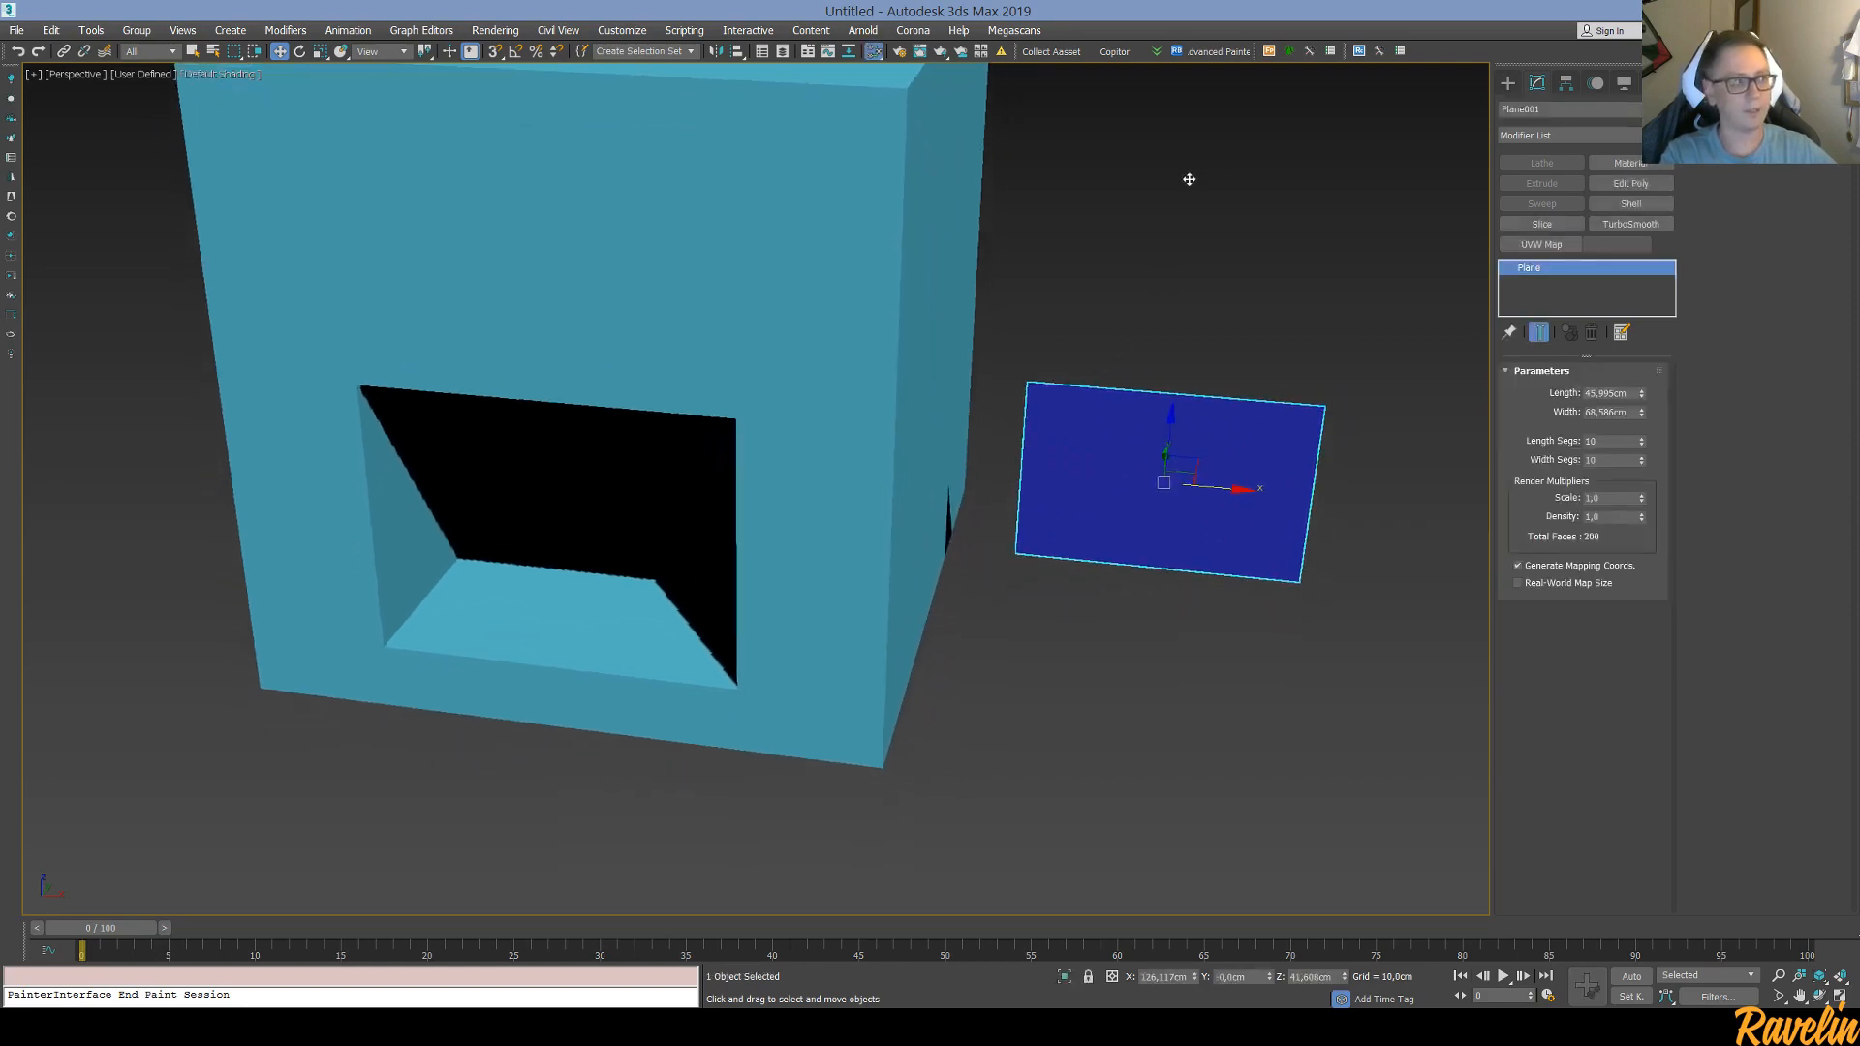
# Open the Slate Material Editor, add a CoronaLightMtl material to the graph and display its parameters
pyautogui.press('m')
pyautogui.moveTo(869, 119); pyautogui.dragTo(1019, 40)
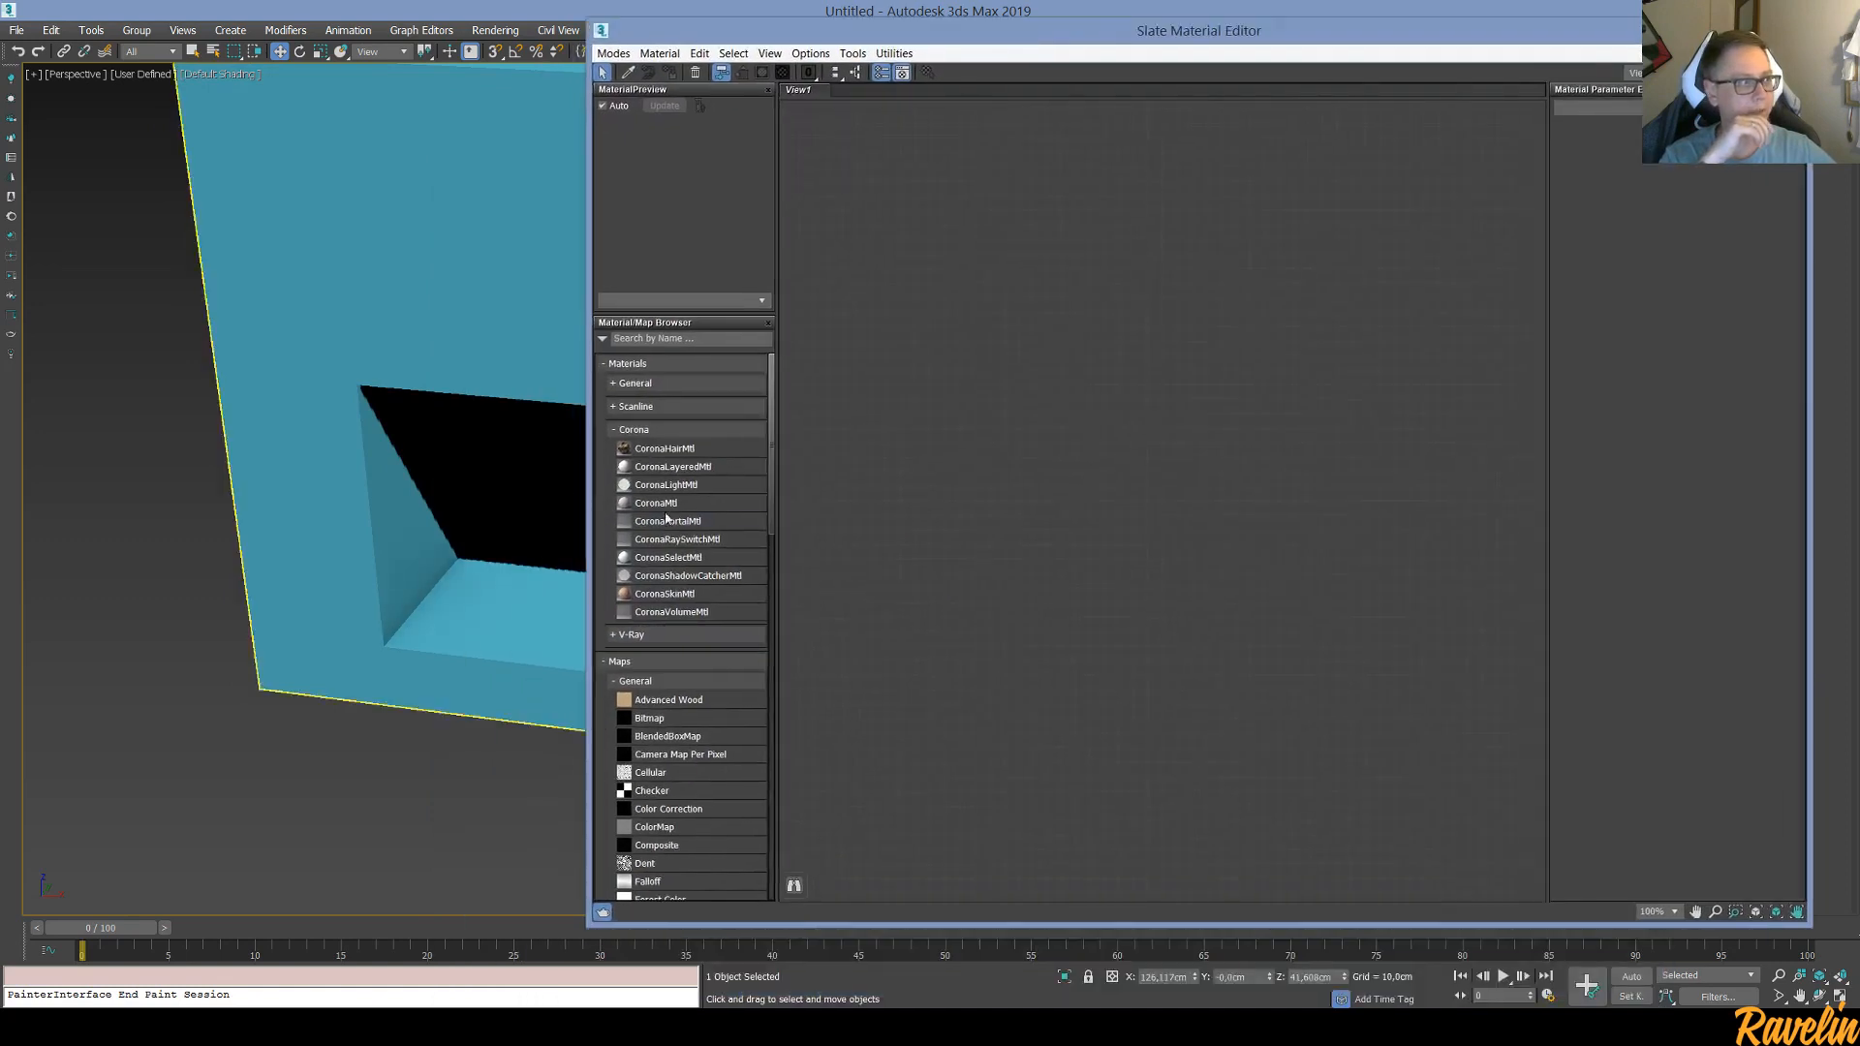
pyautogui.moveTo(677, 494); pyautogui.dragTo(1082, 416)
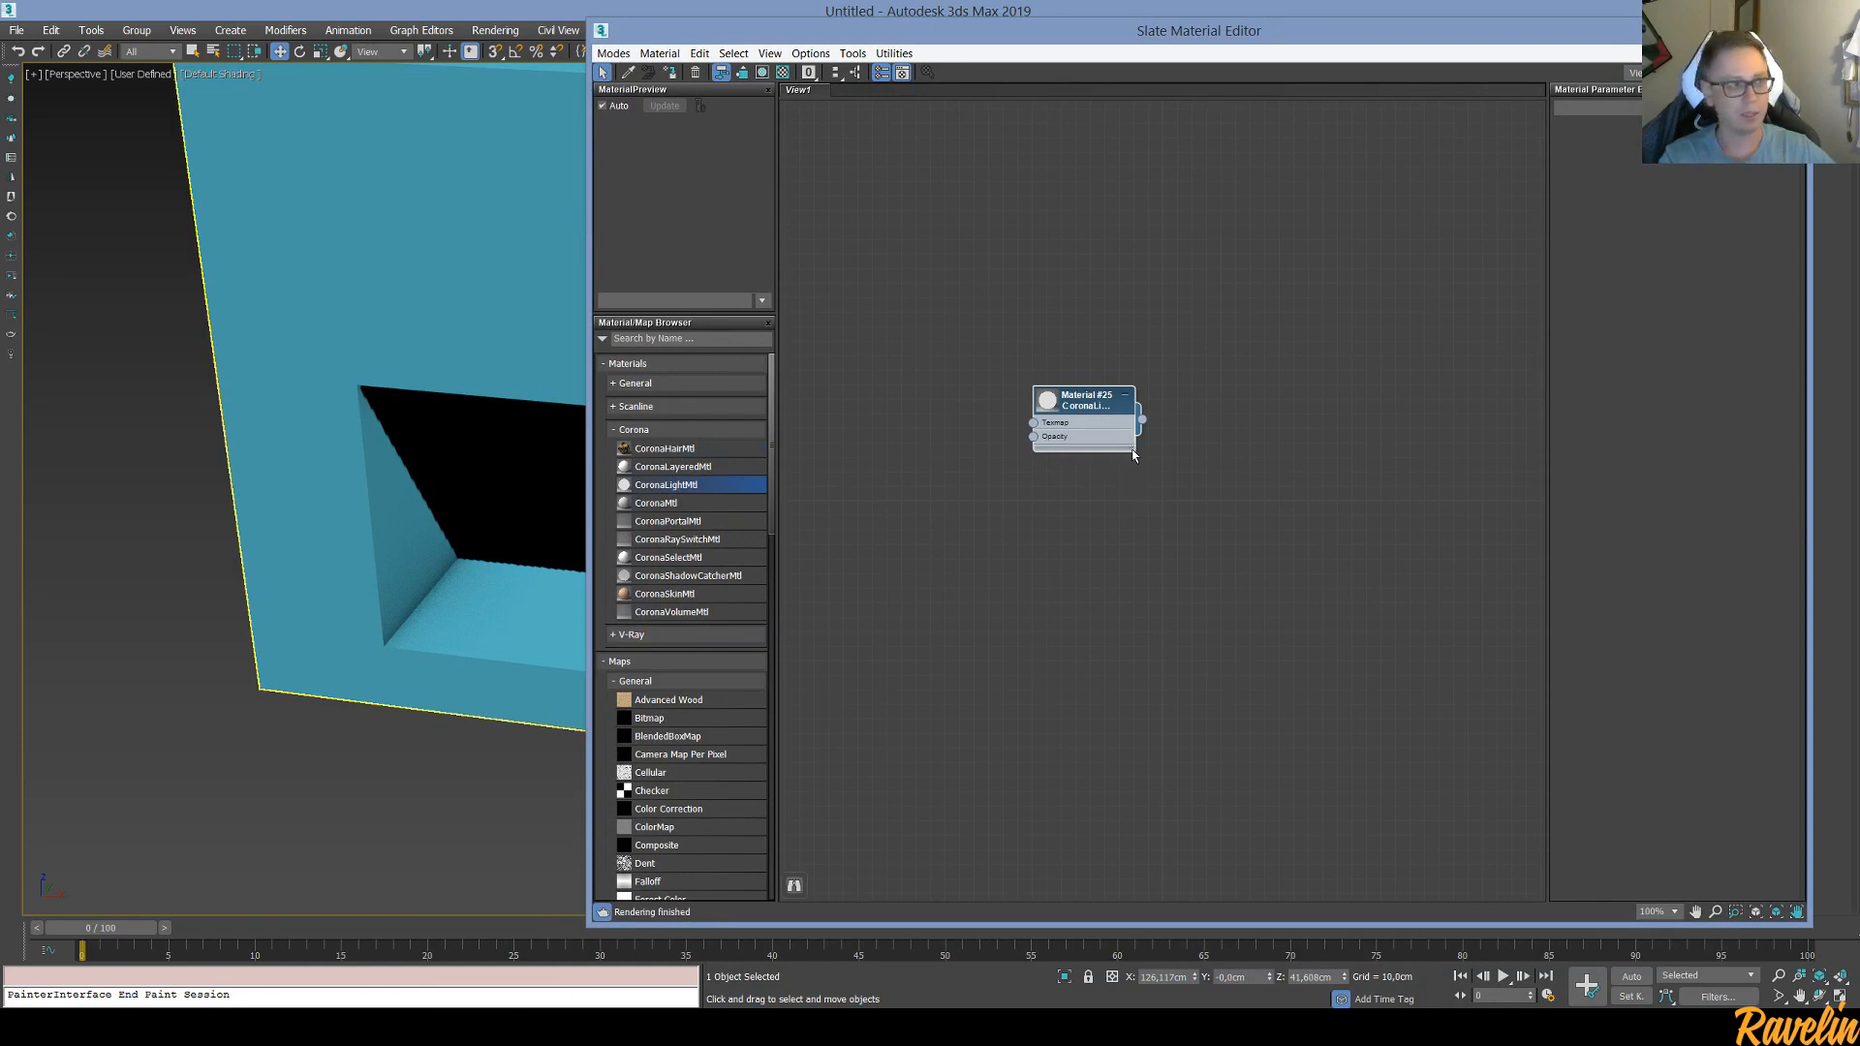
pyautogui.moveTo(1134, 455); pyautogui.dragTo(1155, 503)
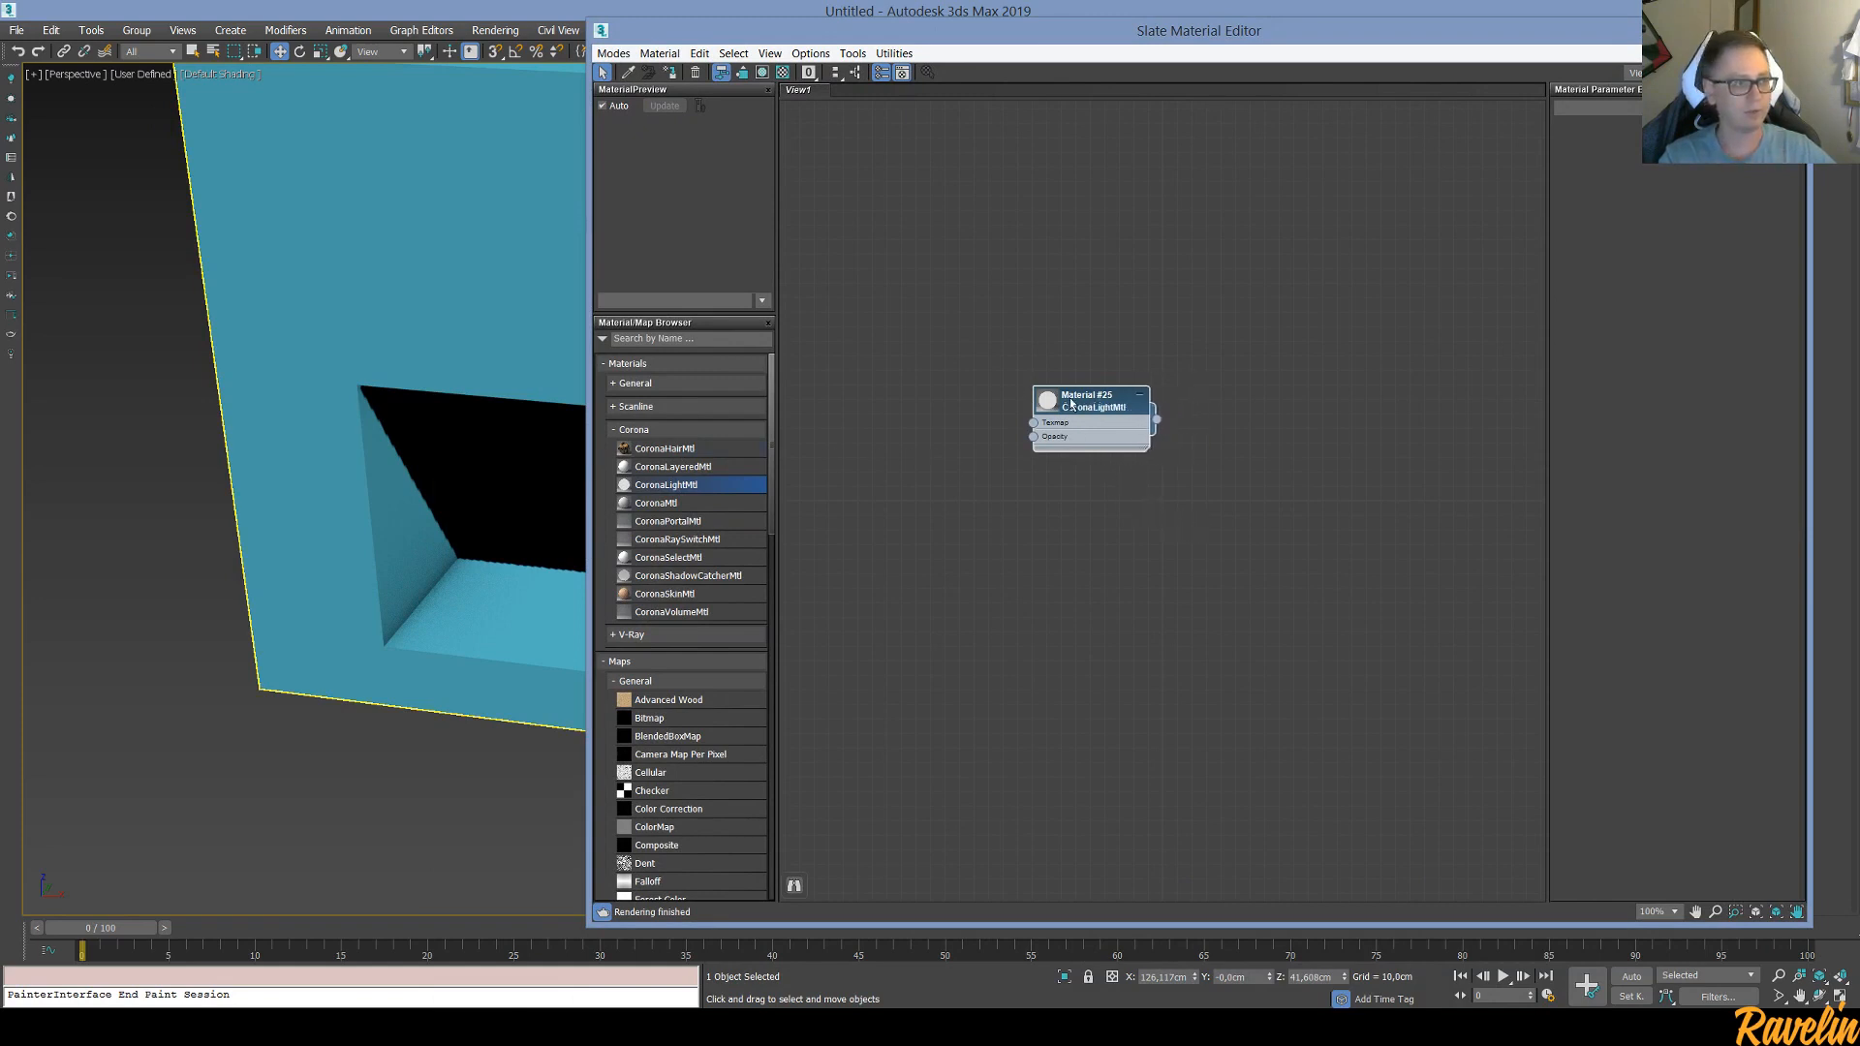
pyautogui.doubleClick(1070, 405)
pyautogui.moveTo(1102, 407); pyautogui.dragTo(1245, 481)
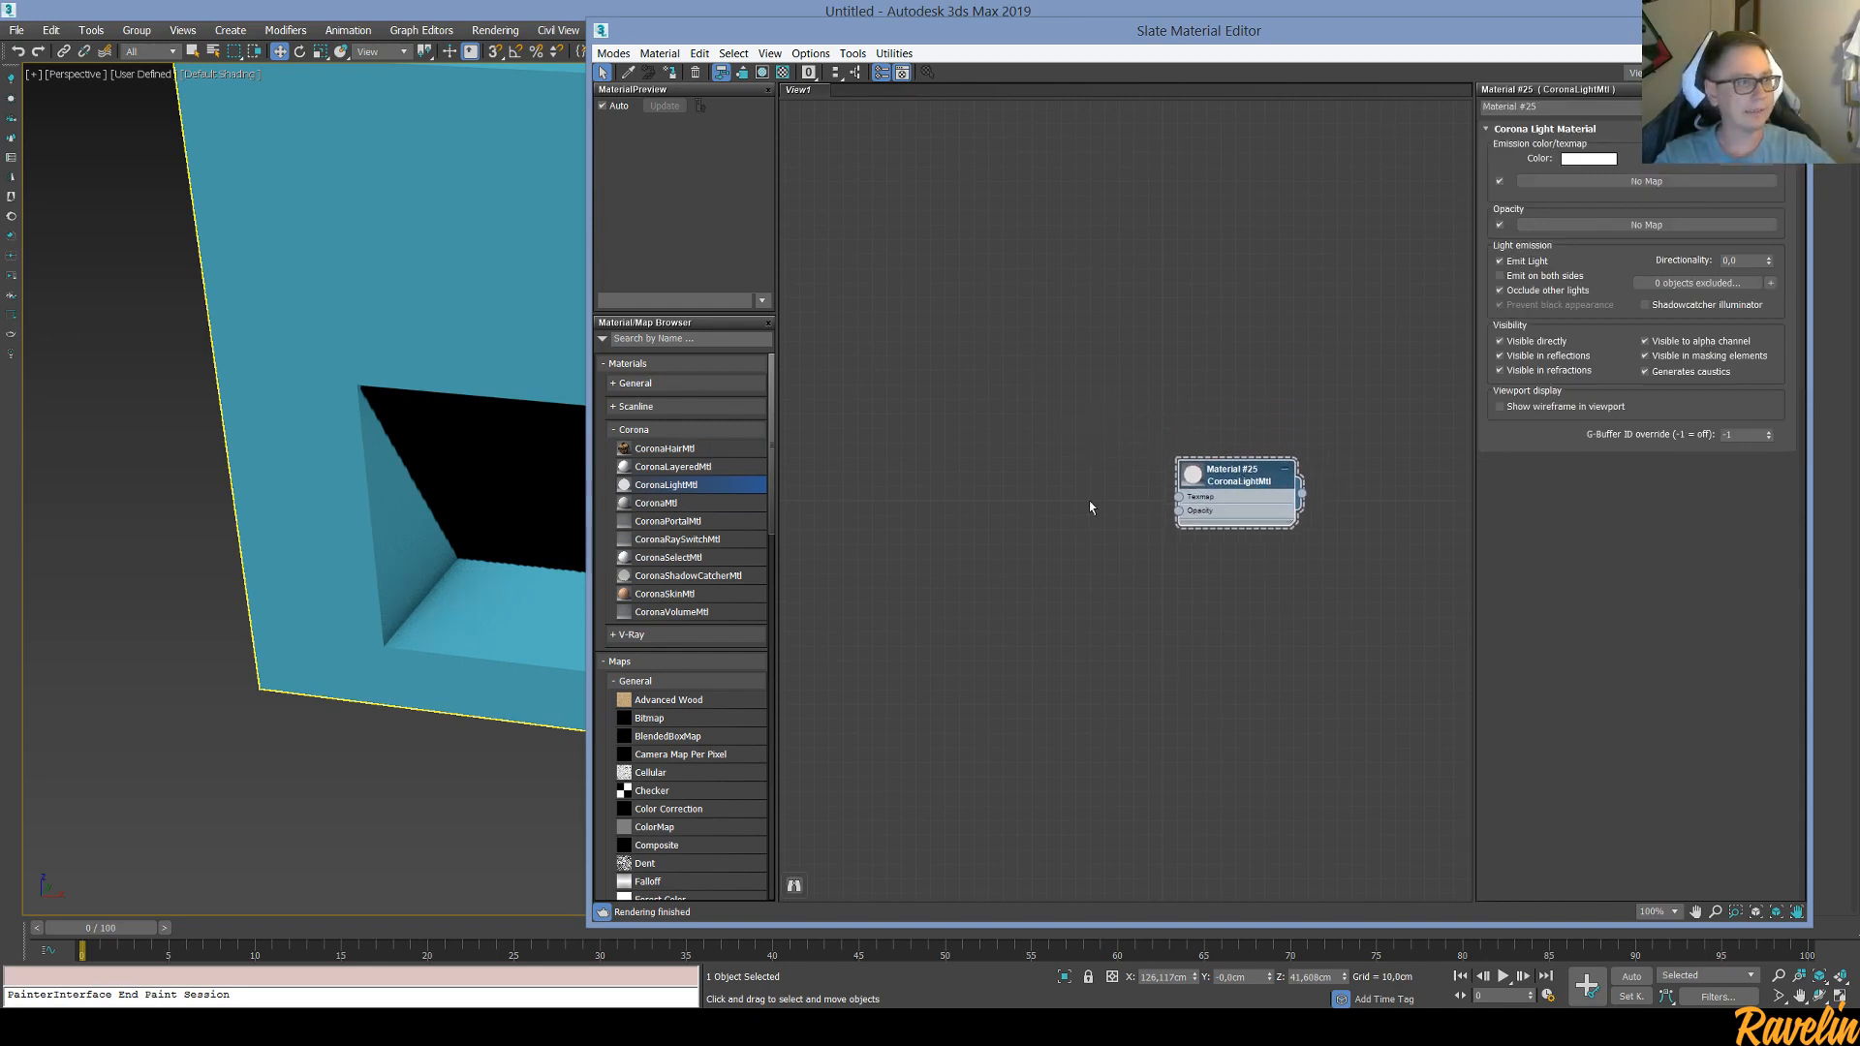
# Add a CoronaBitmap map that loads flame-t2.jpg from the downloads folder
pyautogui.scroll(-20, 769, 520)
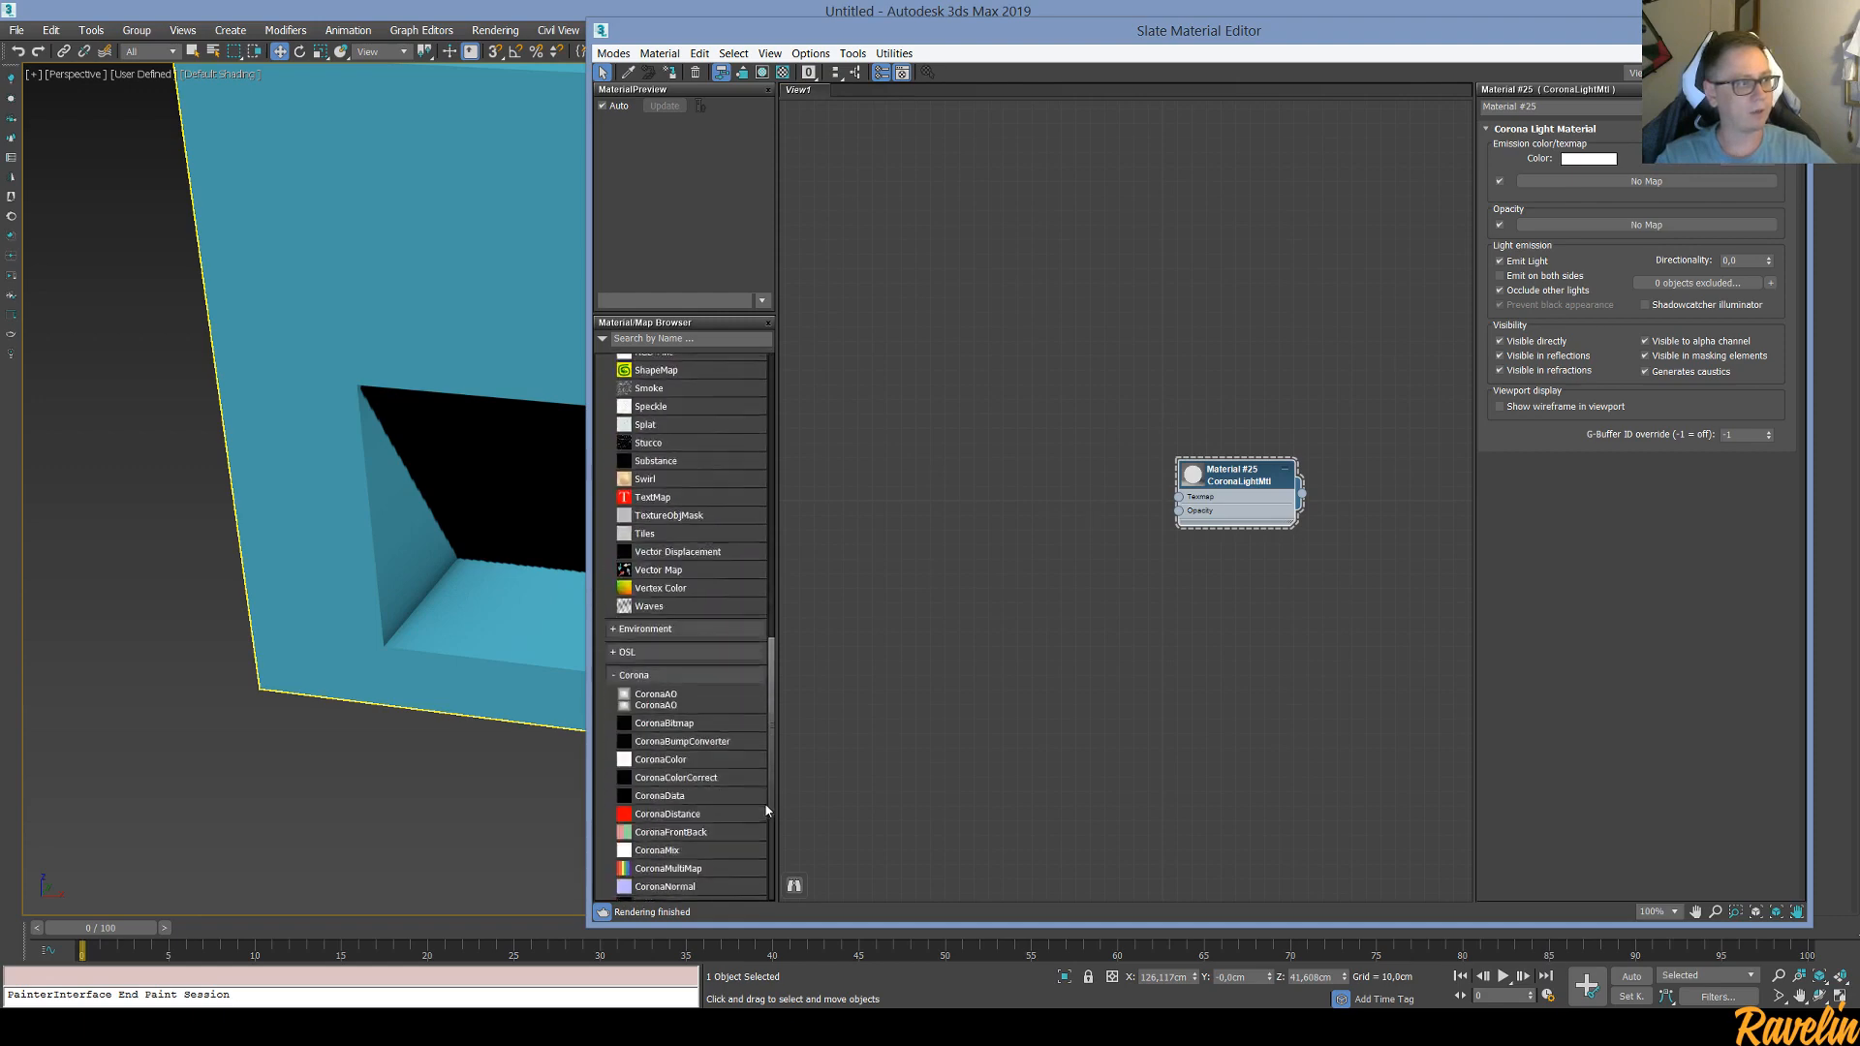
pyautogui.moveTo(690, 513); pyautogui.dragTo(973, 496)
pyautogui.click(609, 386)
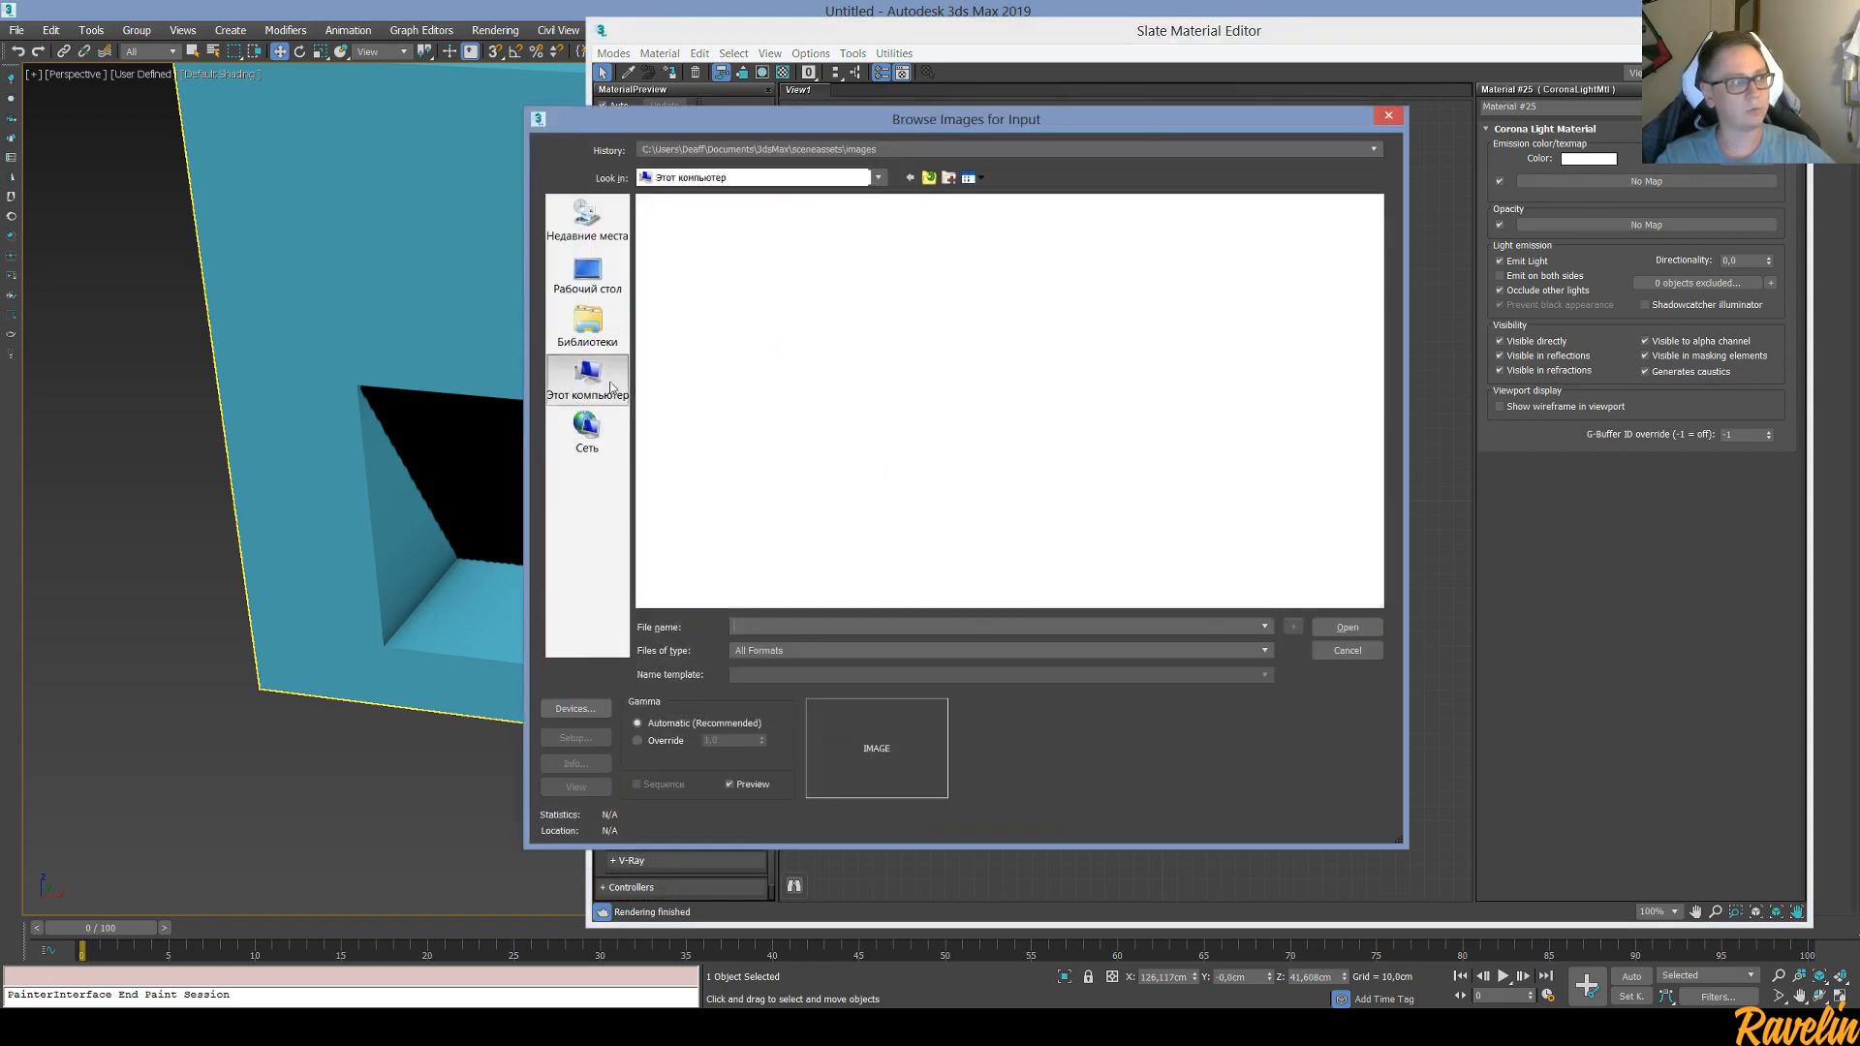
pyautogui.doubleClick(1098, 254)
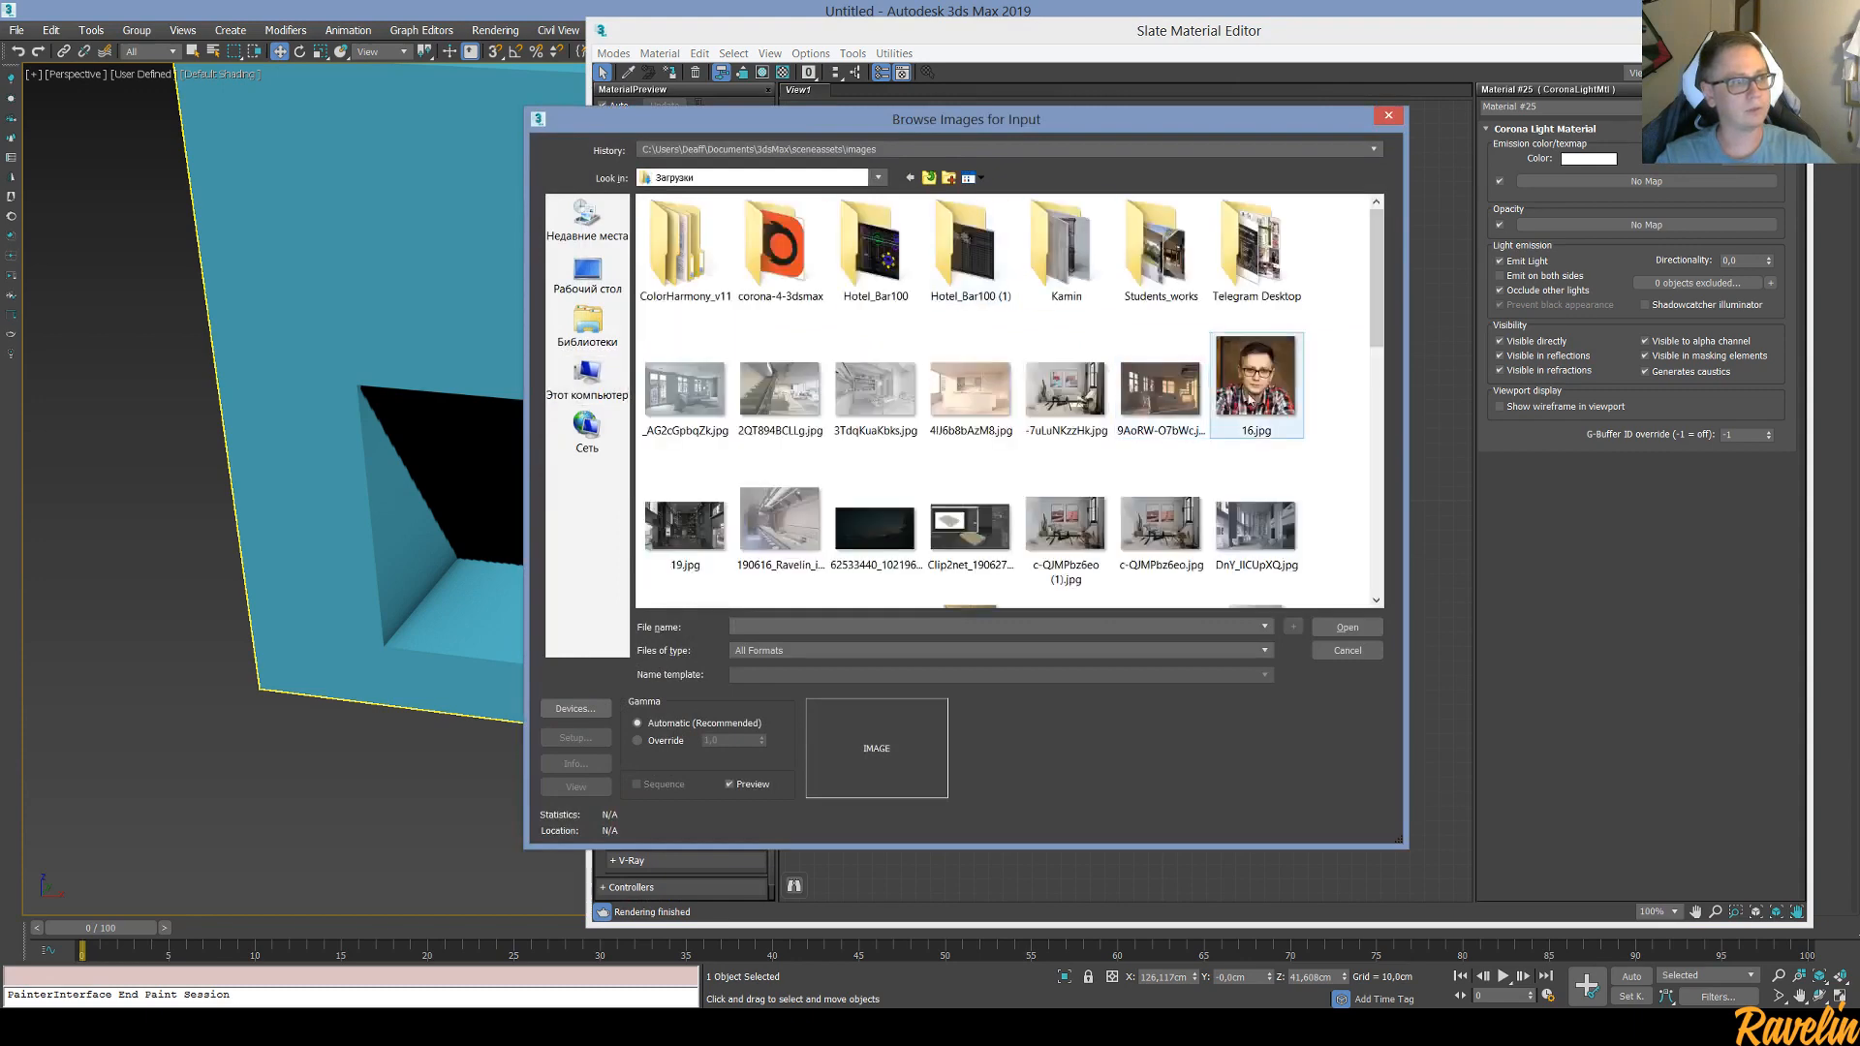
pyautogui.scroll(-5, 1313, 376)
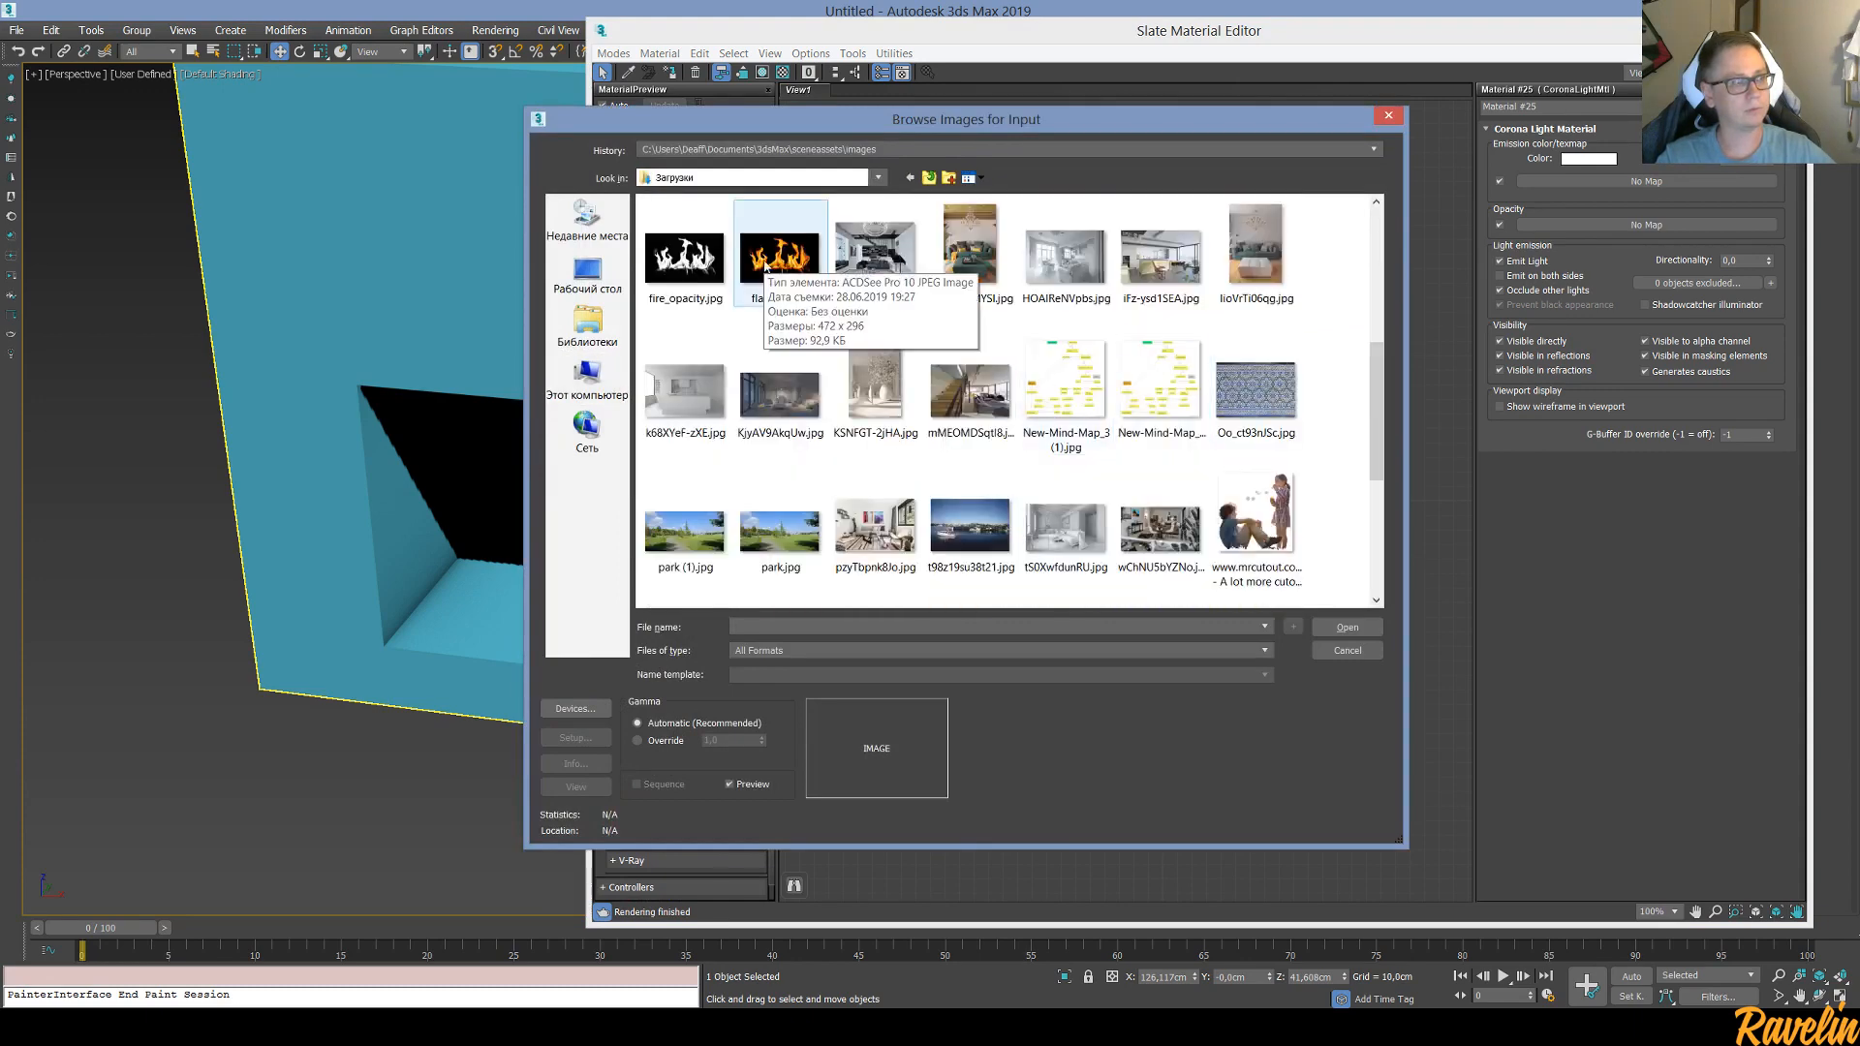
pyautogui.doubleClick(778, 257)
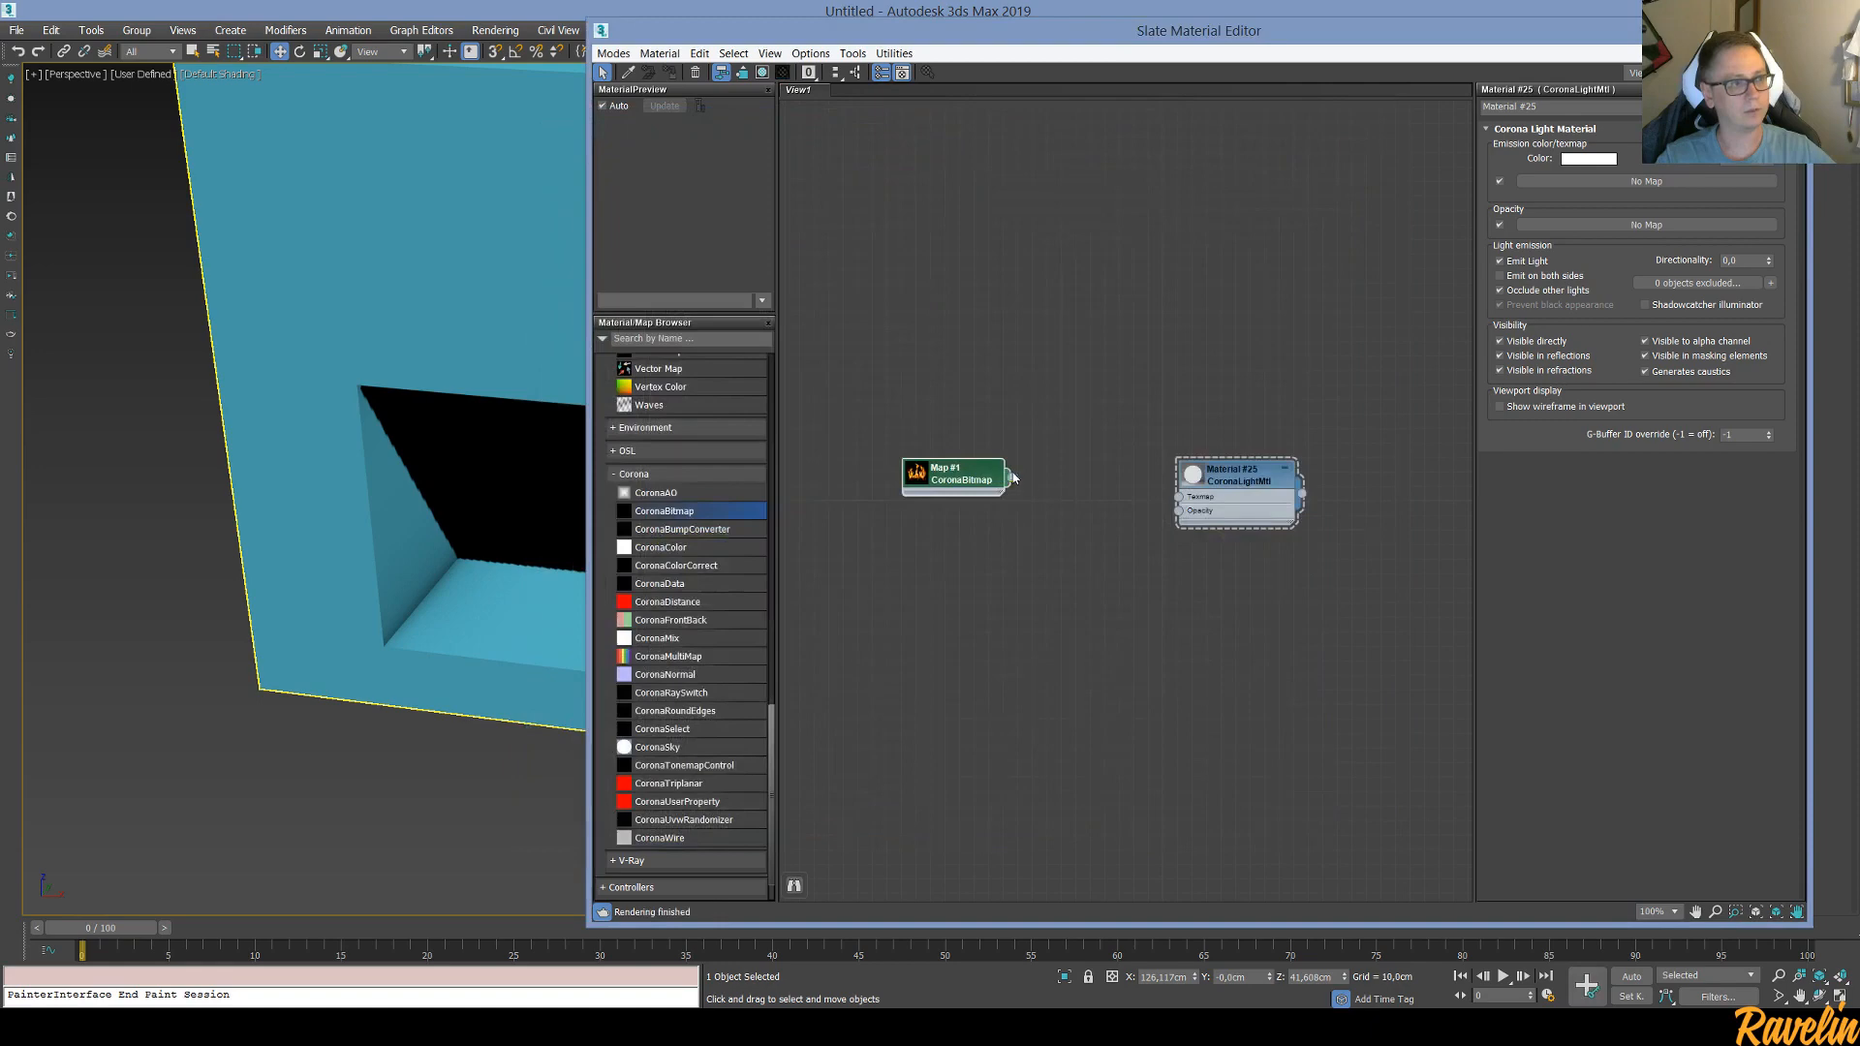
# Connect the flame bitmap to the light material's Texmap input and move the material editor aside to uncover the plane
pyautogui.moveTo(1012, 477); pyautogui.dragTo(1157, 501)
pyautogui.moveTo(1029, 47); pyautogui.dragTo(320, 378)
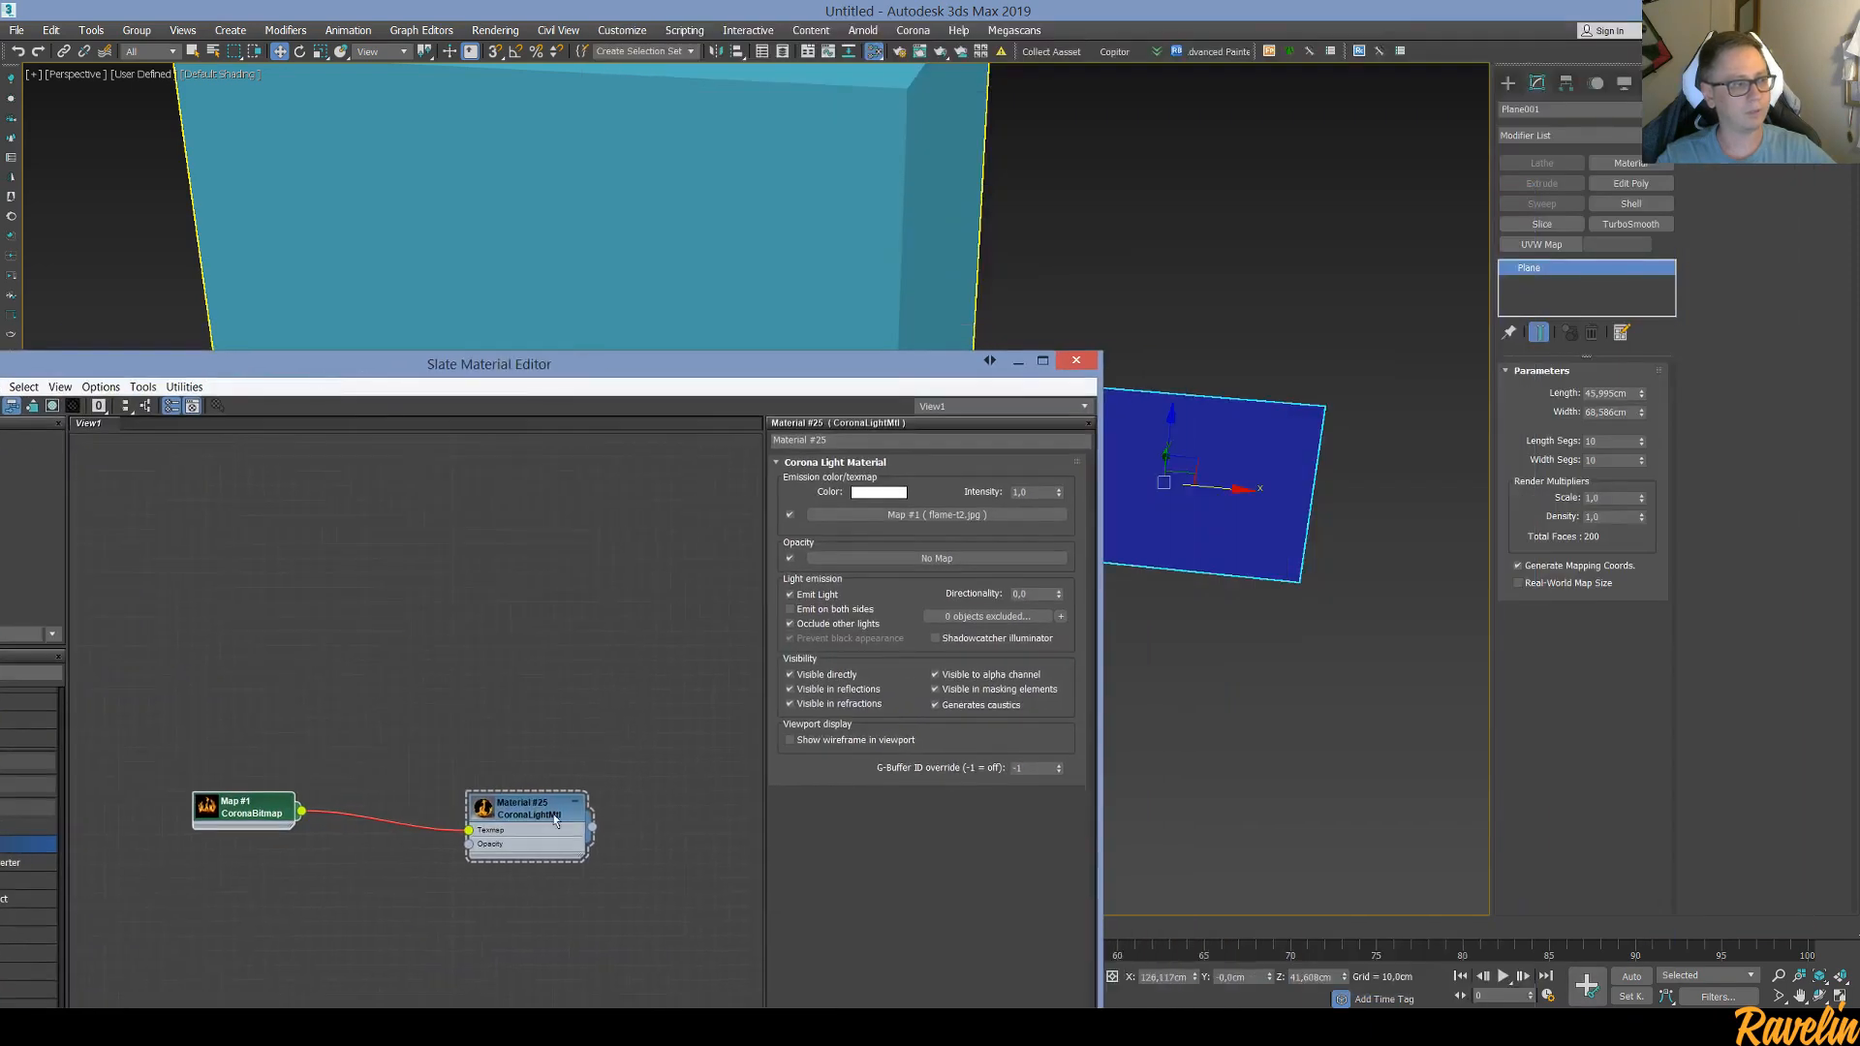
pyautogui.moveTo(200, 368); pyautogui.dragTo(385, 354)
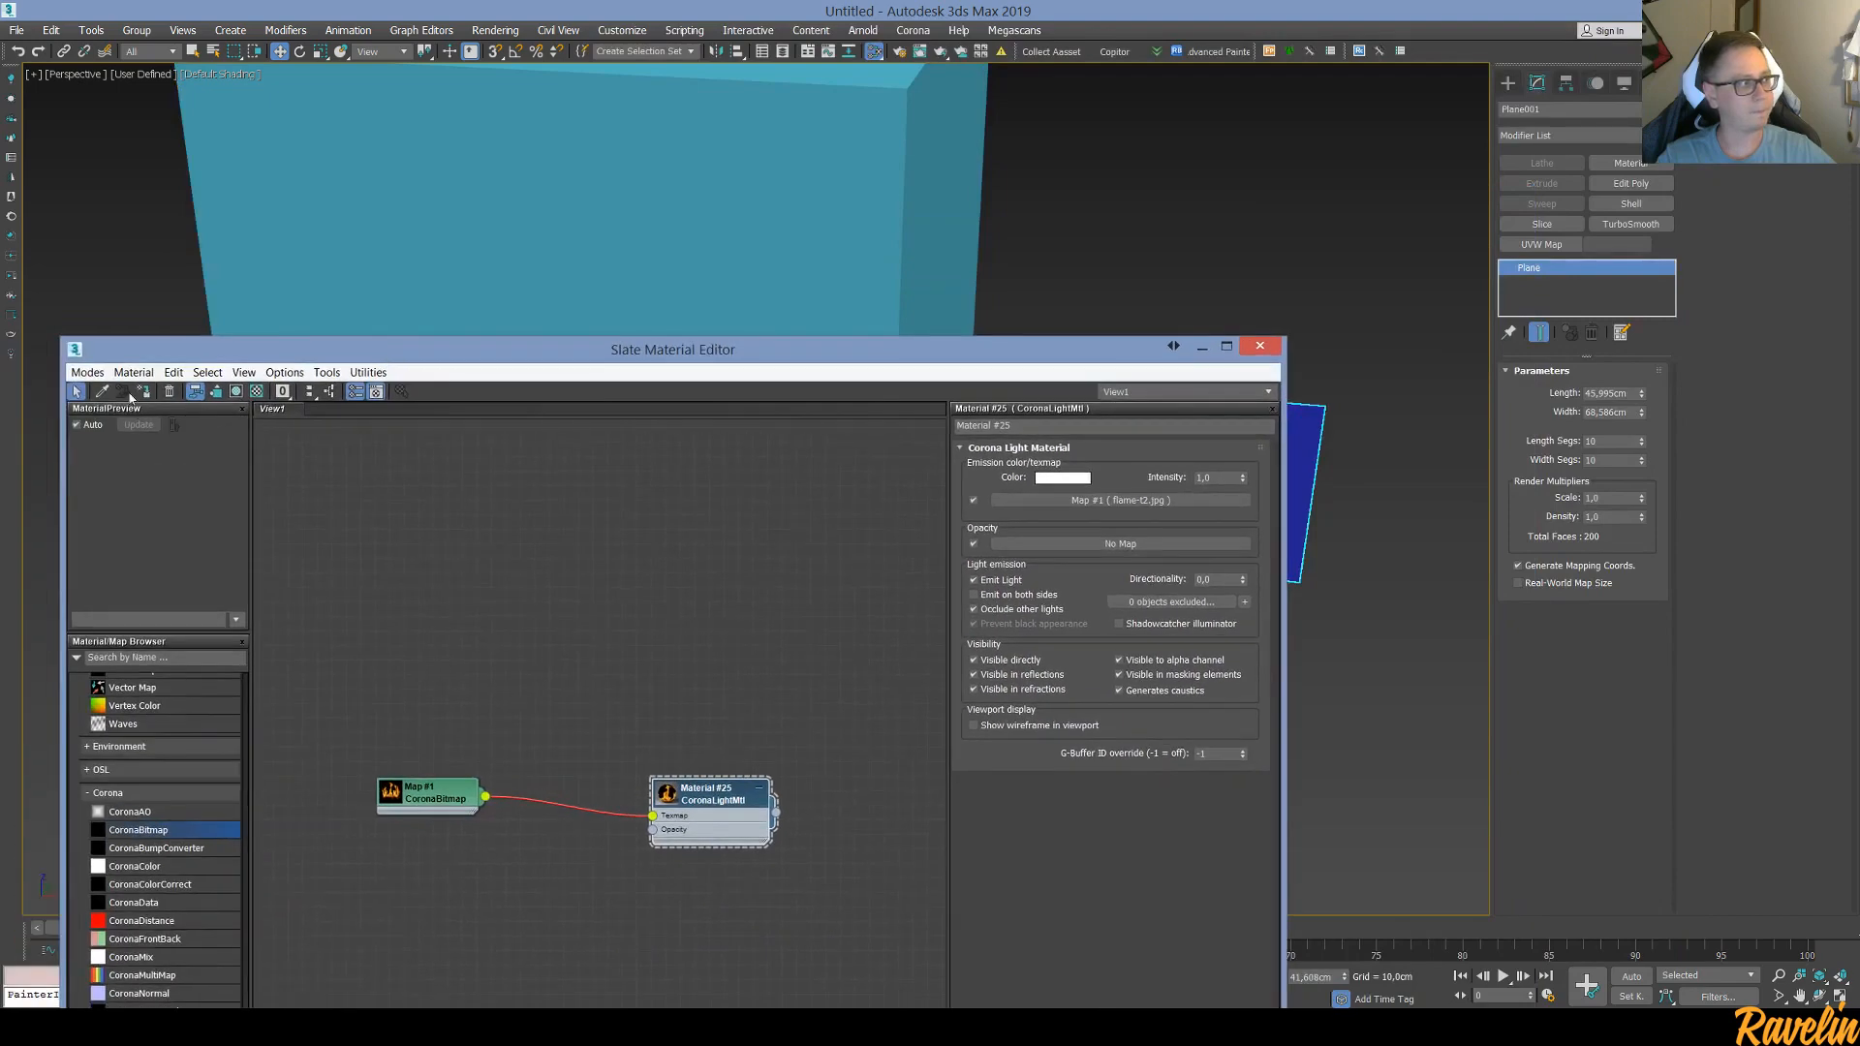
# Assign the Corona light material to the plane and display the flame bitmap's parameters
pyautogui.click(144, 392)
pyautogui.moveTo(927, 236); pyautogui.dragTo(889, 191)
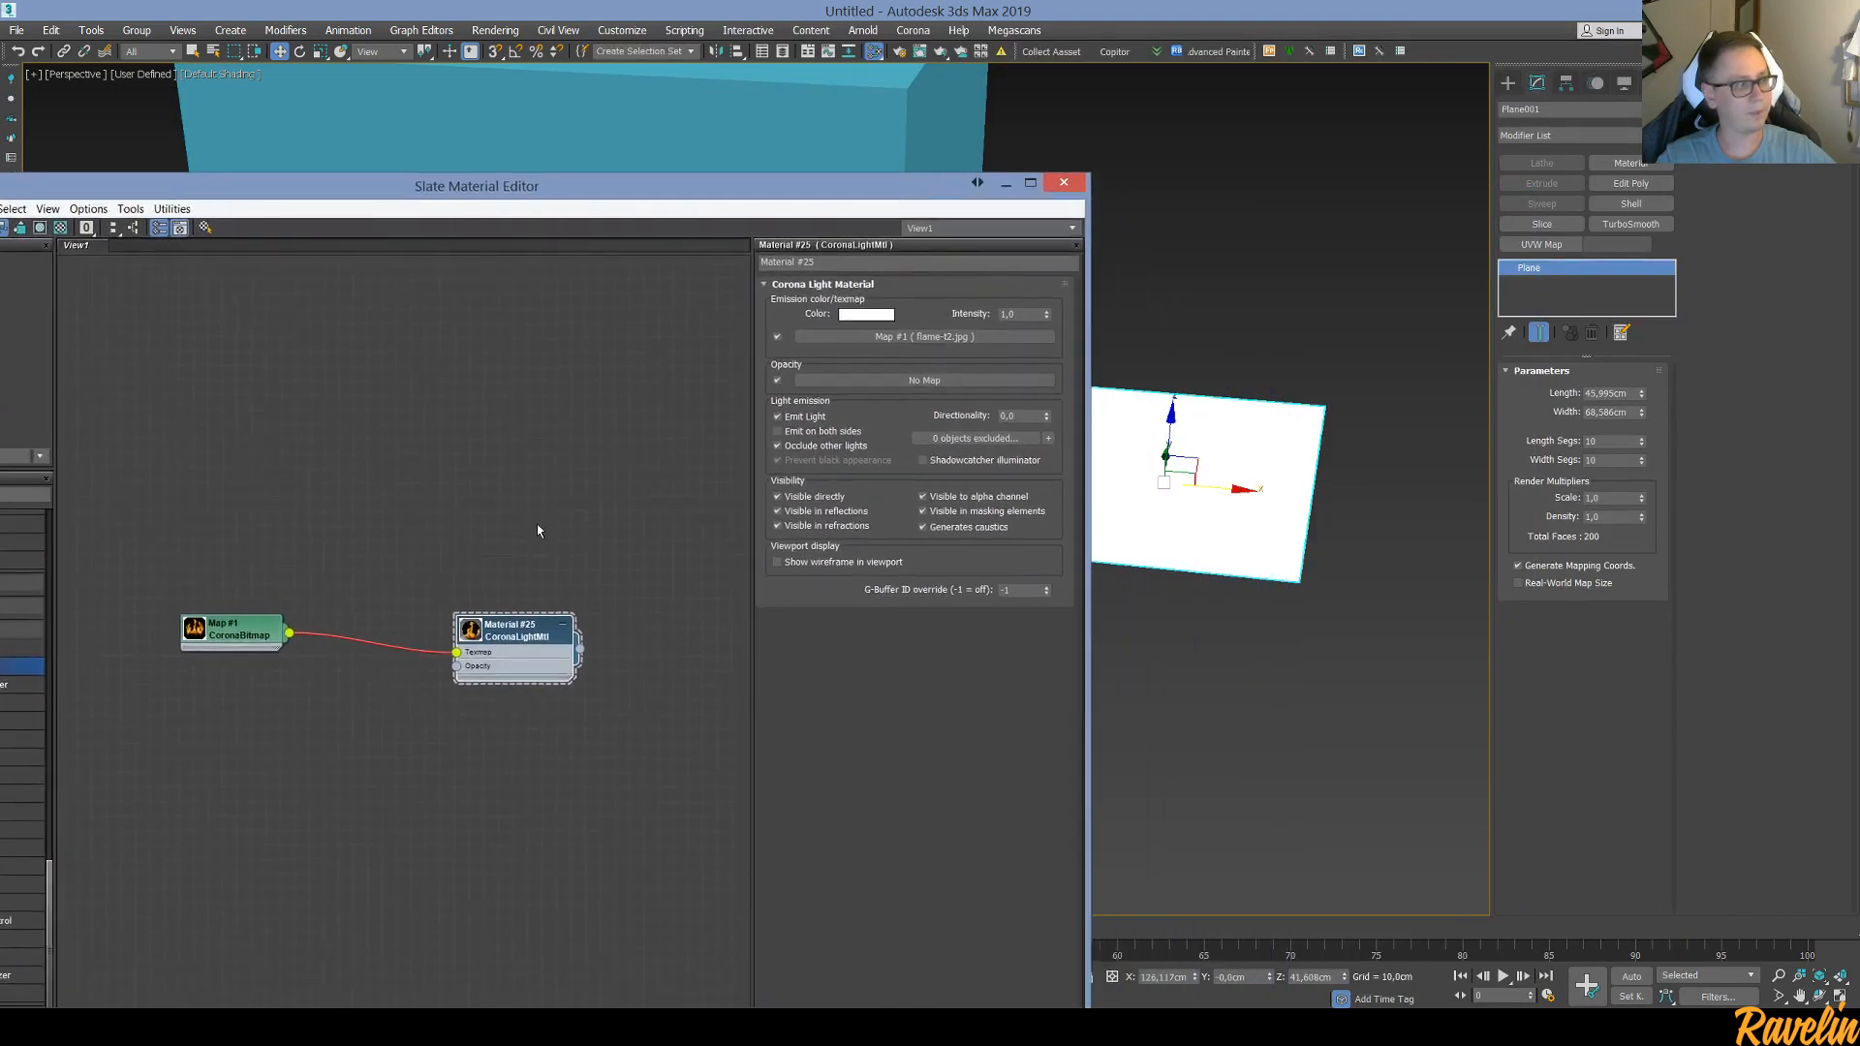
pyautogui.doubleClick(213, 627)
pyautogui.moveTo(399, 188); pyautogui.dragTo(669, 184)
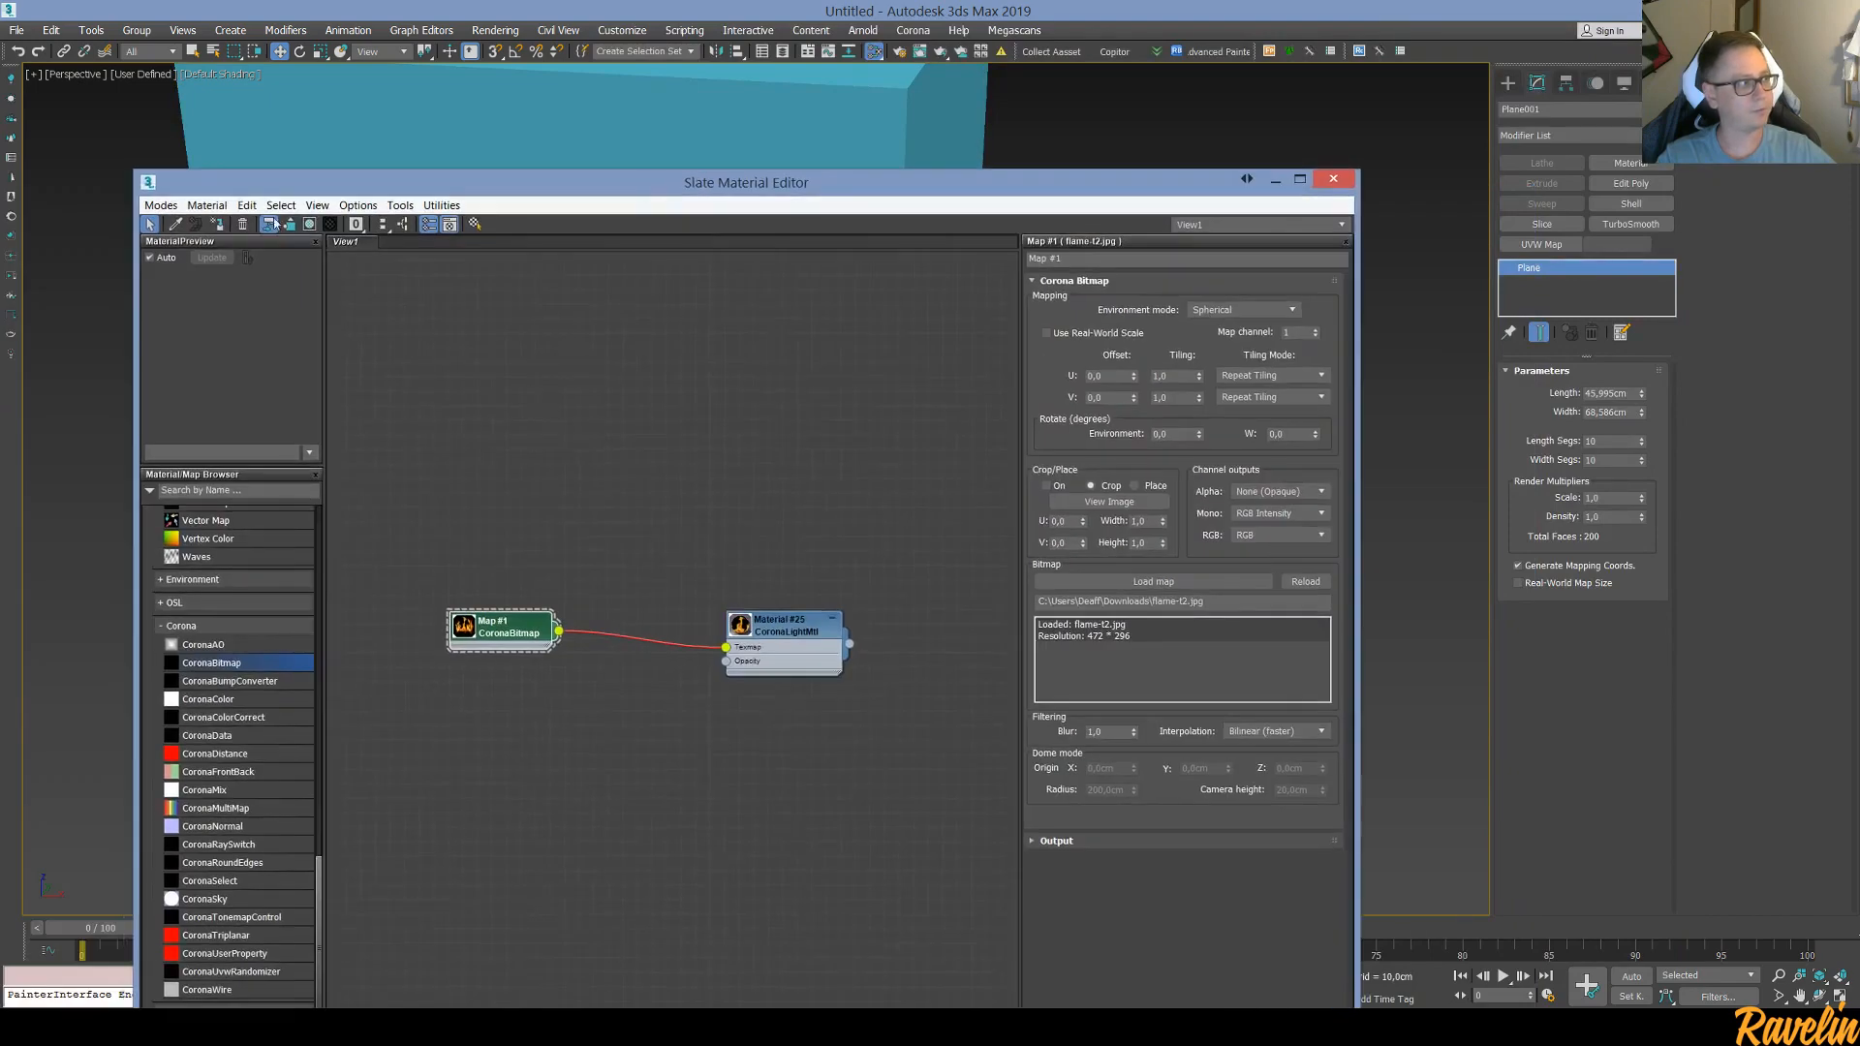
pyautogui.moveTo(896, 184); pyautogui.dragTo(562, 142)
pyautogui.moveTo(229, 429); pyautogui.dragTo(383, 431, button='middle')
pyautogui.scroll(-1, 345, 415)
pyautogui.moveTo(454, 148); pyautogui.dragTo(924, 196)
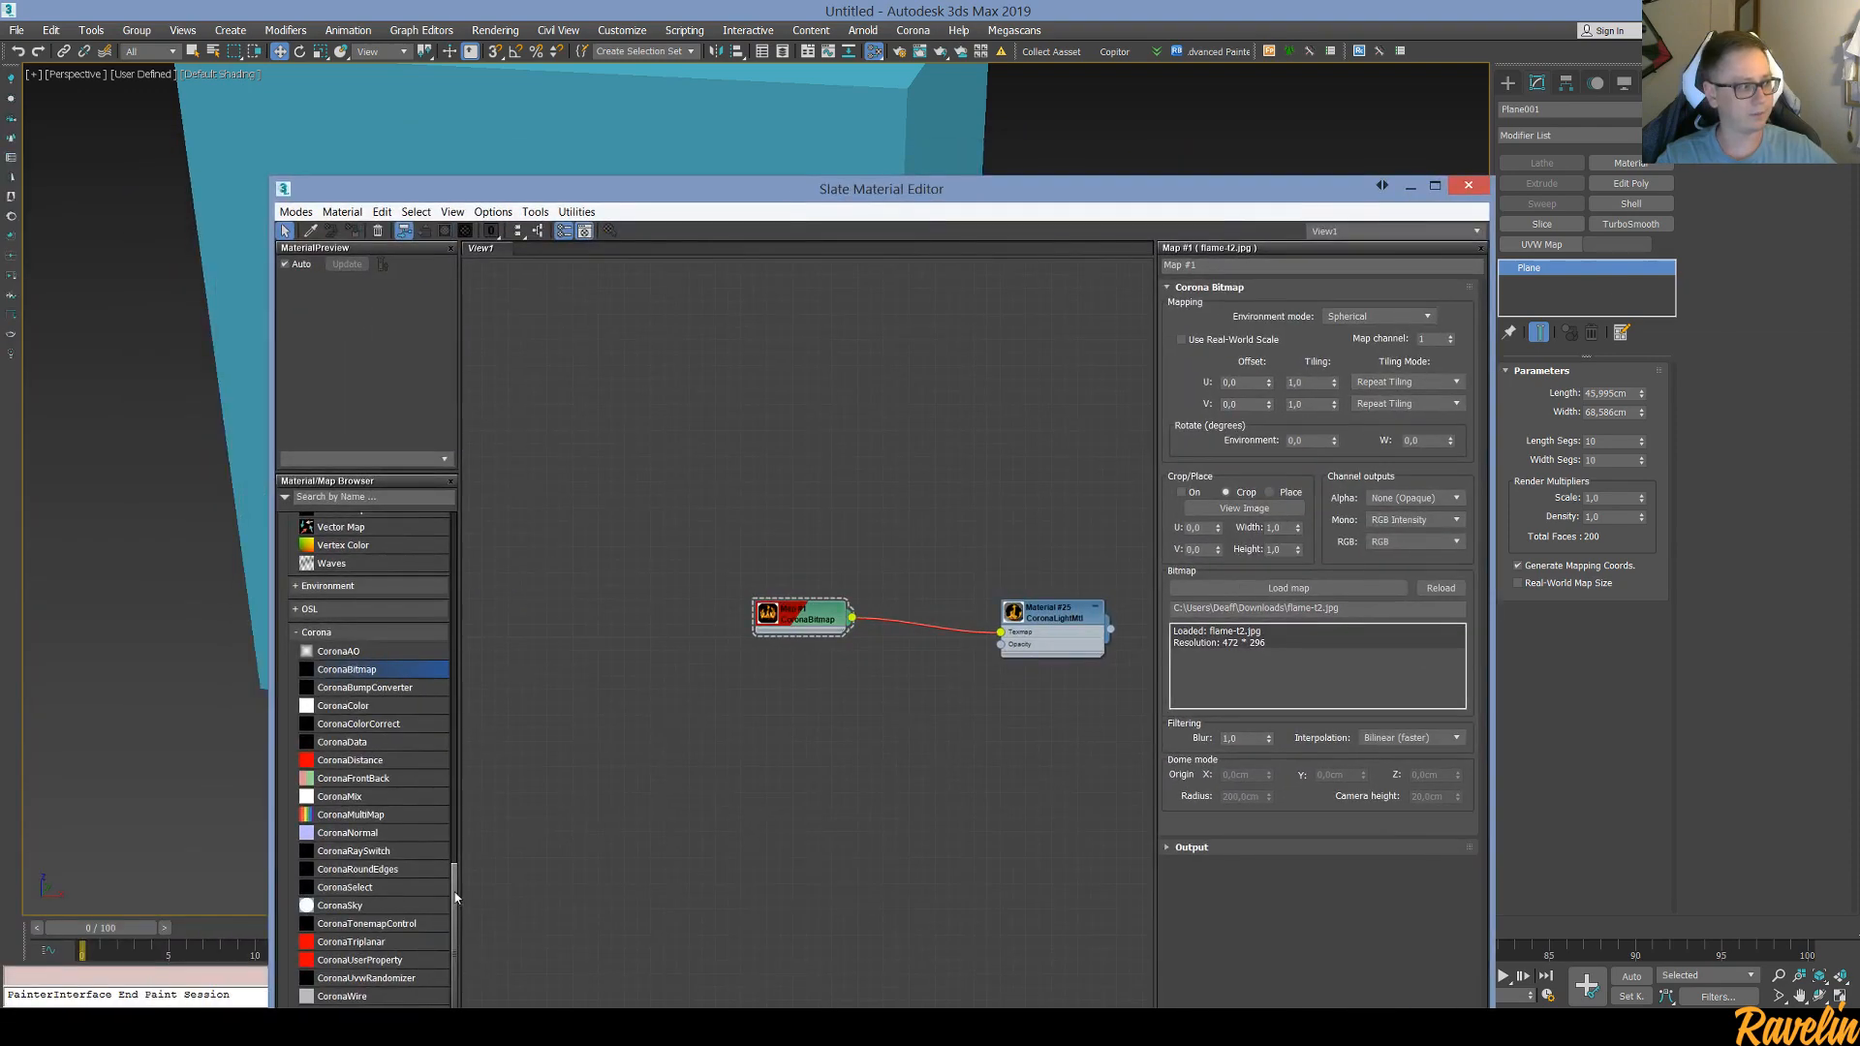
# Add a CoronaMtl material above the light material and connect the flame bitmap to its Diffuse color input
pyautogui.moveTo(453, 880); pyautogui.dragTo(469, 525)
pyautogui.moveTo(339, 662); pyautogui.dragTo(1032, 468)
pyautogui.moveTo(1058, 463); pyautogui.dragTo(877, 502, button='middle')
pyautogui.moveTo(838, 504); pyautogui.dragTo(890, 296)
pyautogui.moveTo(673, 592); pyautogui.dragTo(651, 724, button='middle')
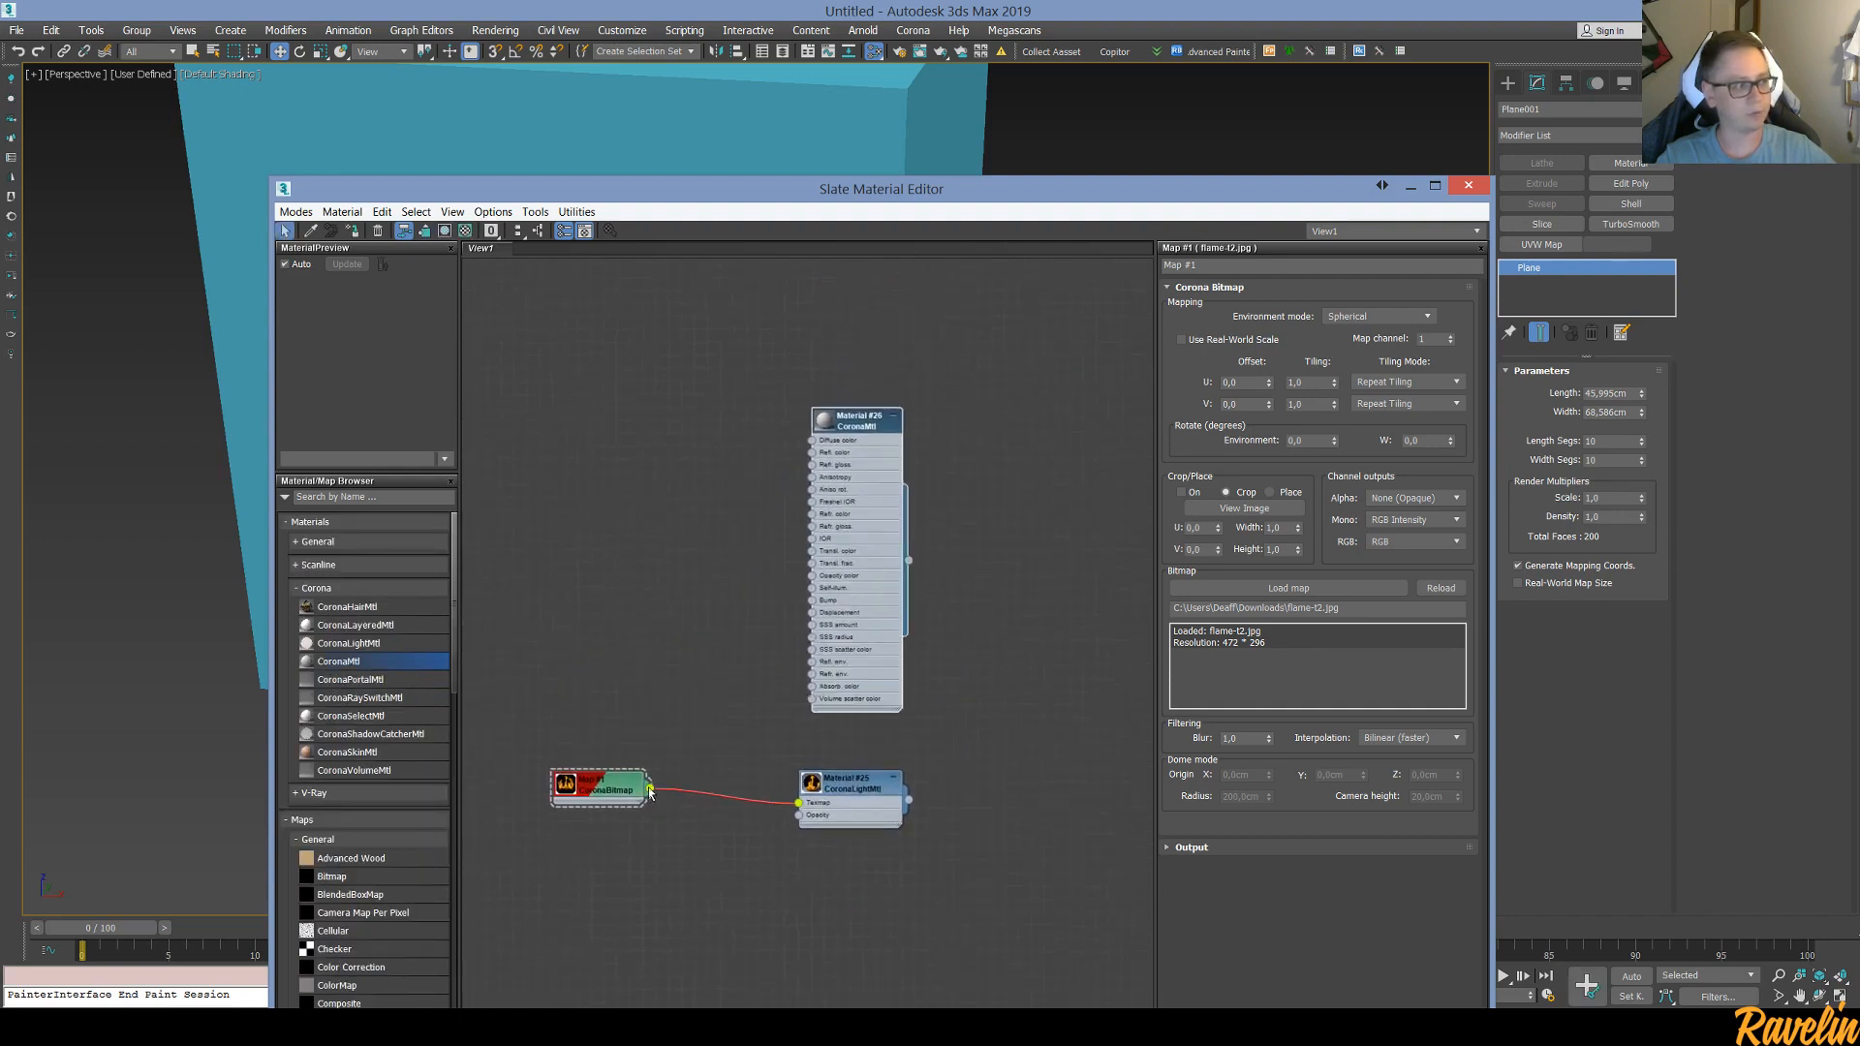
pyautogui.moveTo(649, 792); pyautogui.dragTo(852, 426)
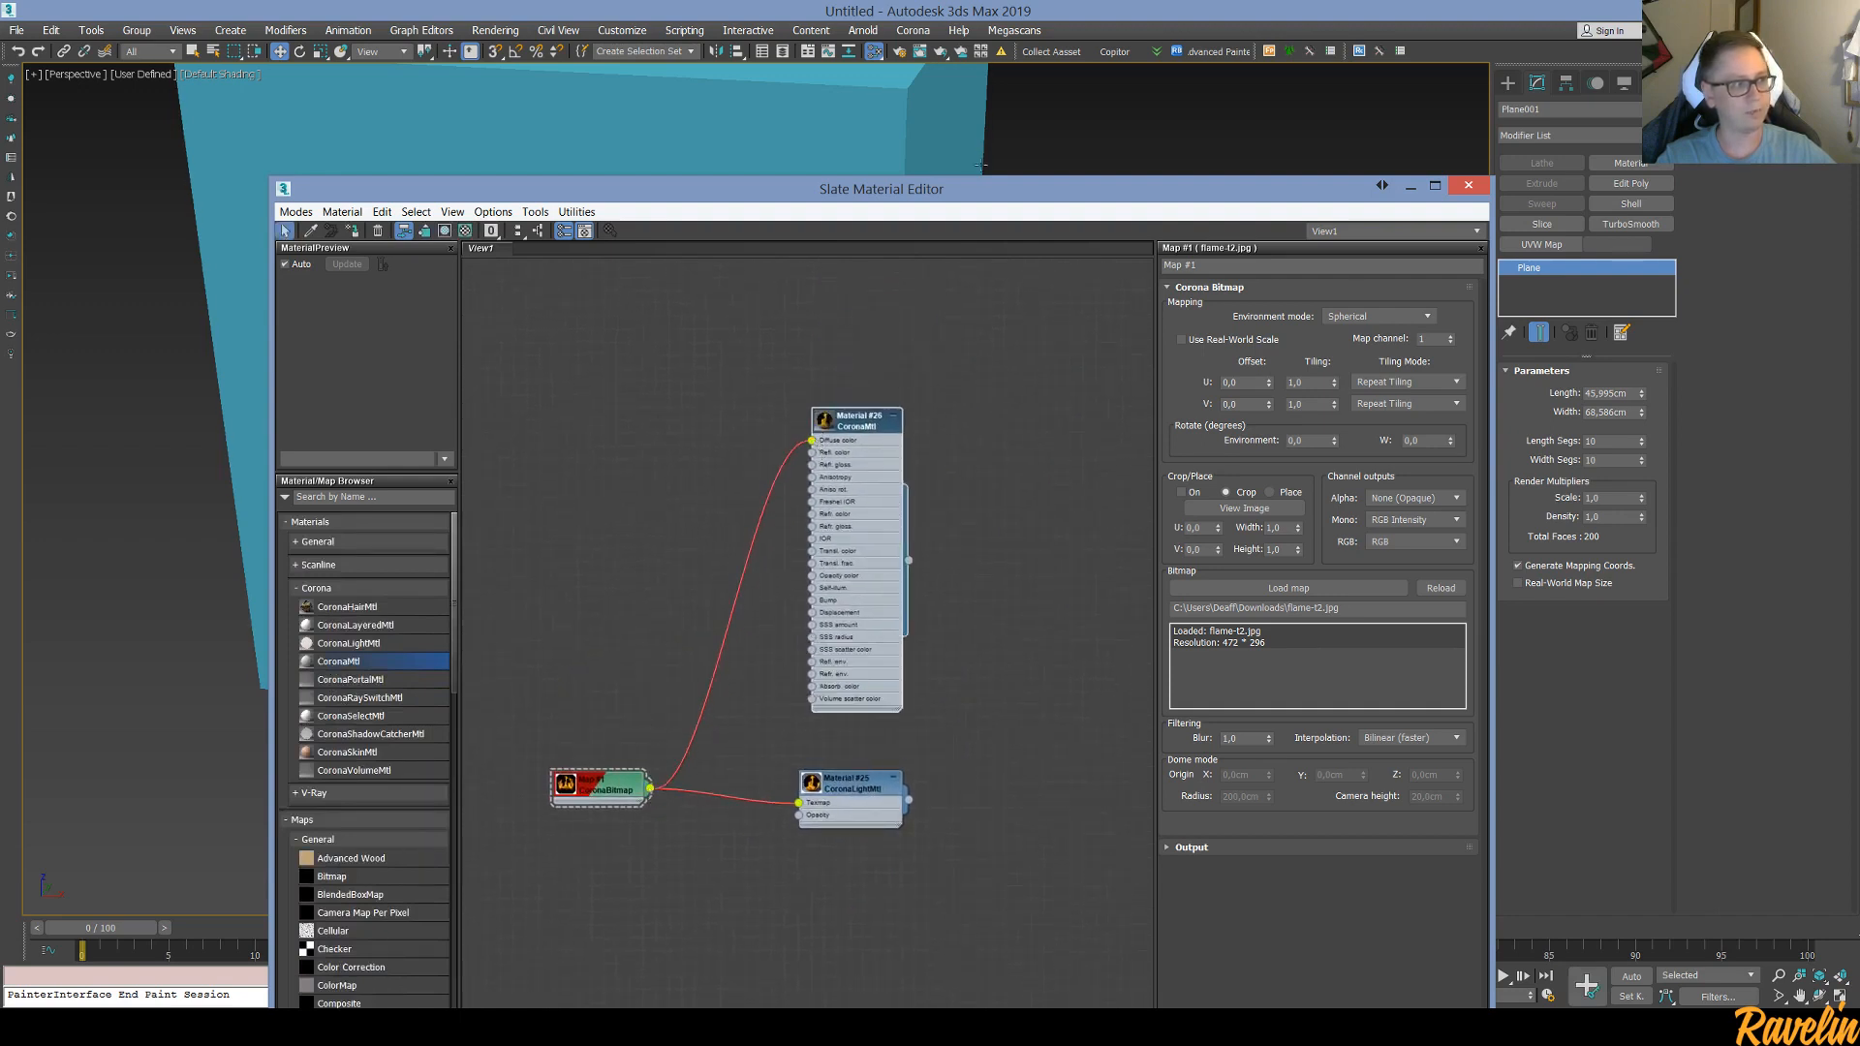
# Assign the CoronaMtl material to the plane and show the flame bitmap on it in the viewport
pyautogui.moveTo(930, 190); pyautogui.dragTo(674, 283)
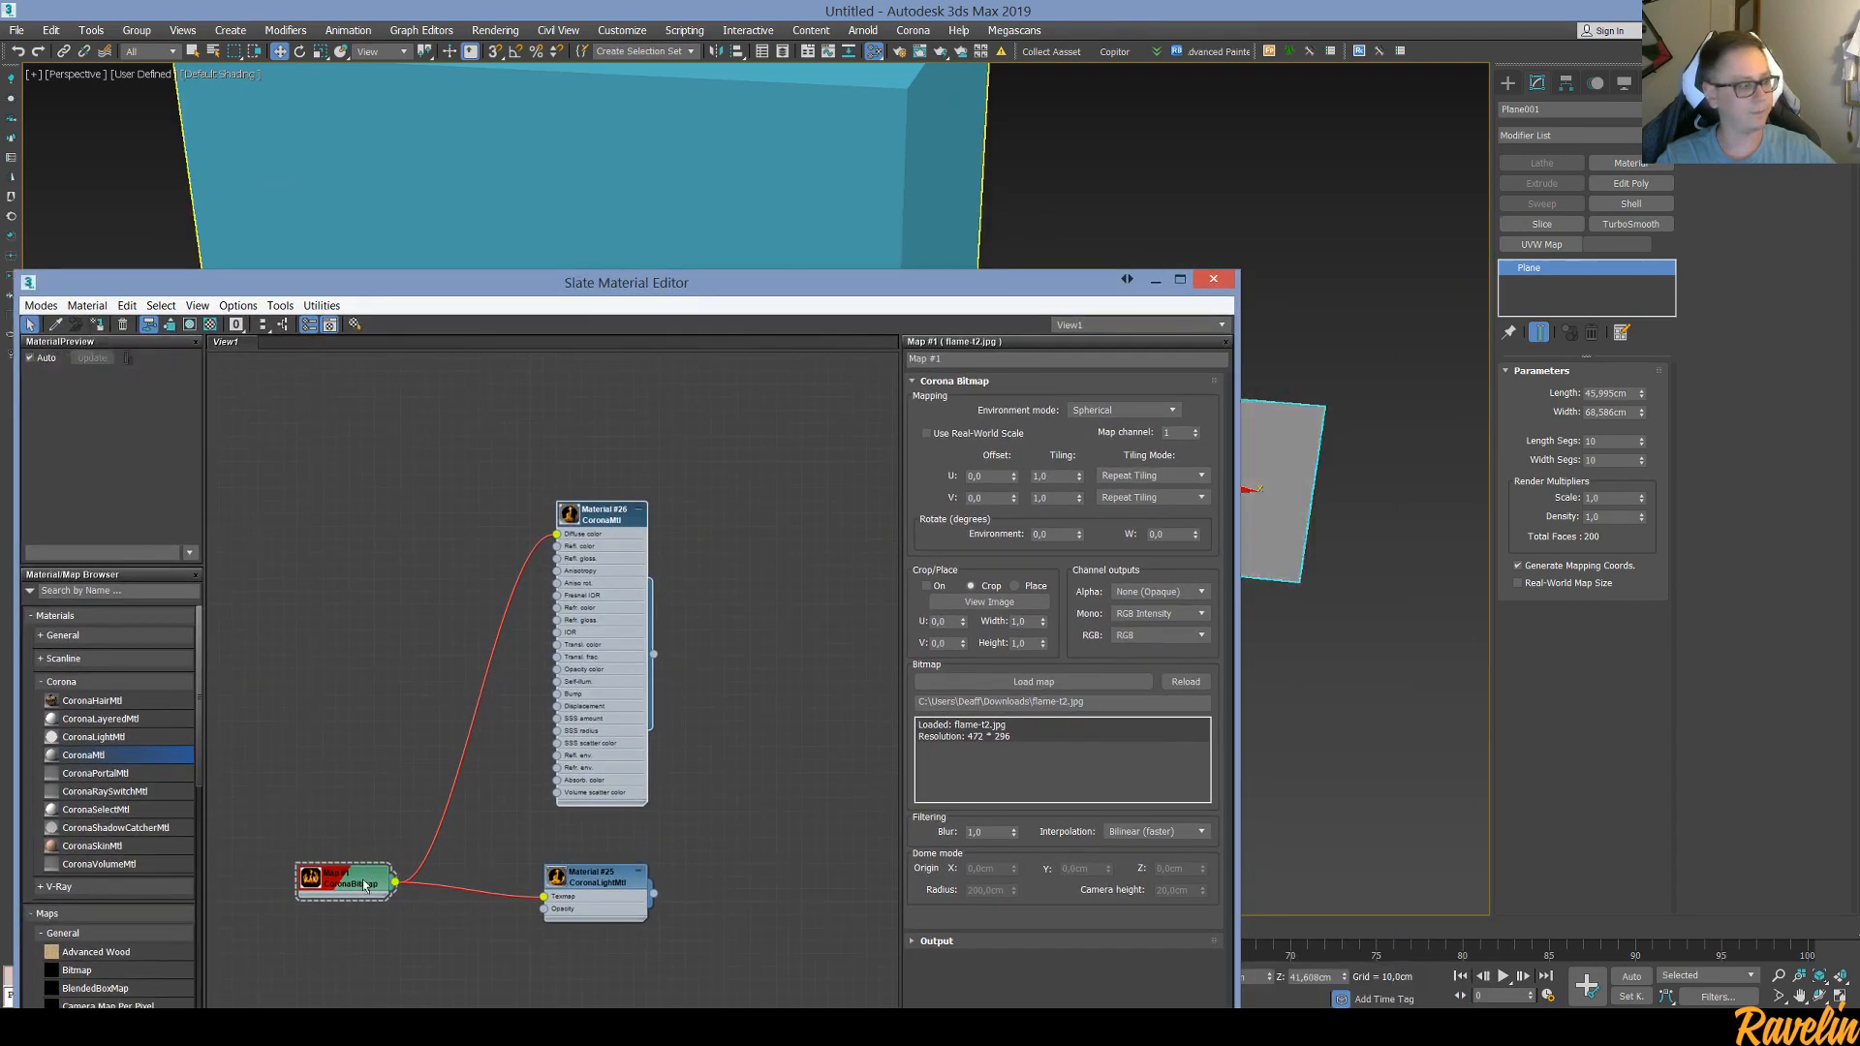
pyautogui.click(190, 327)
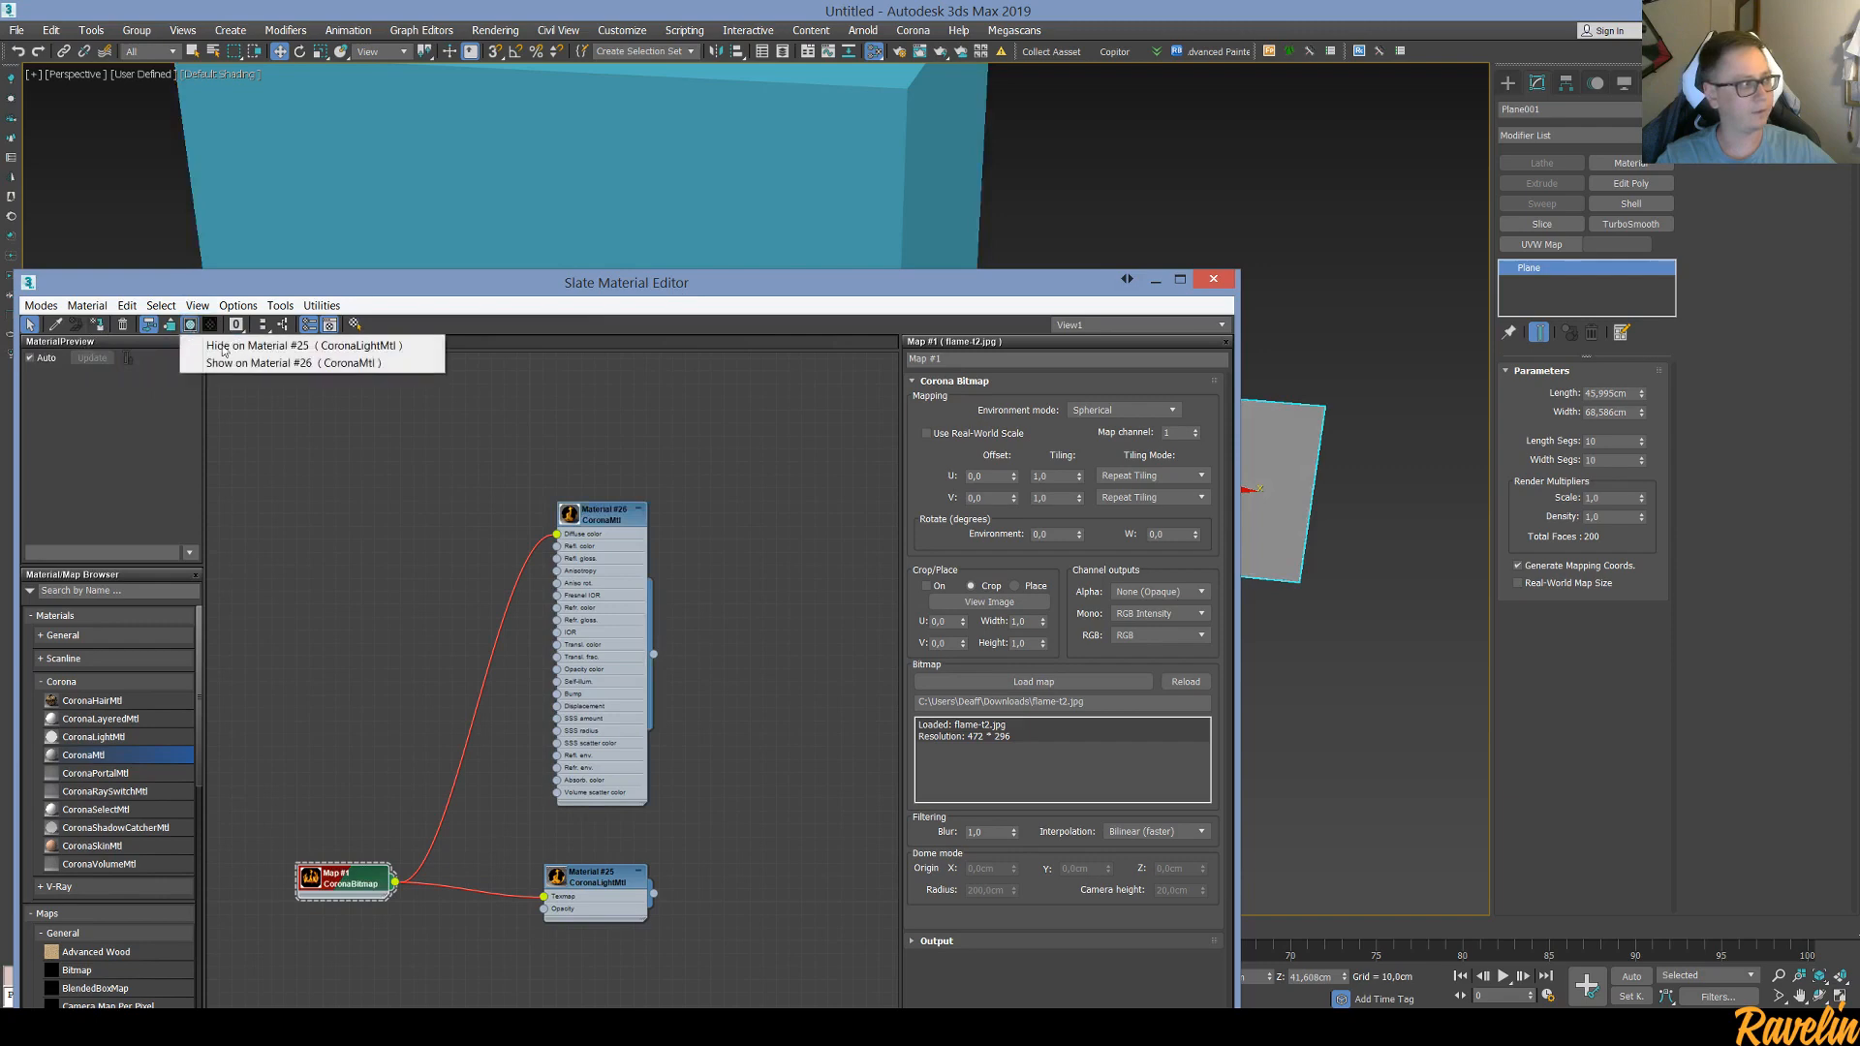
pyautogui.click(310, 363)
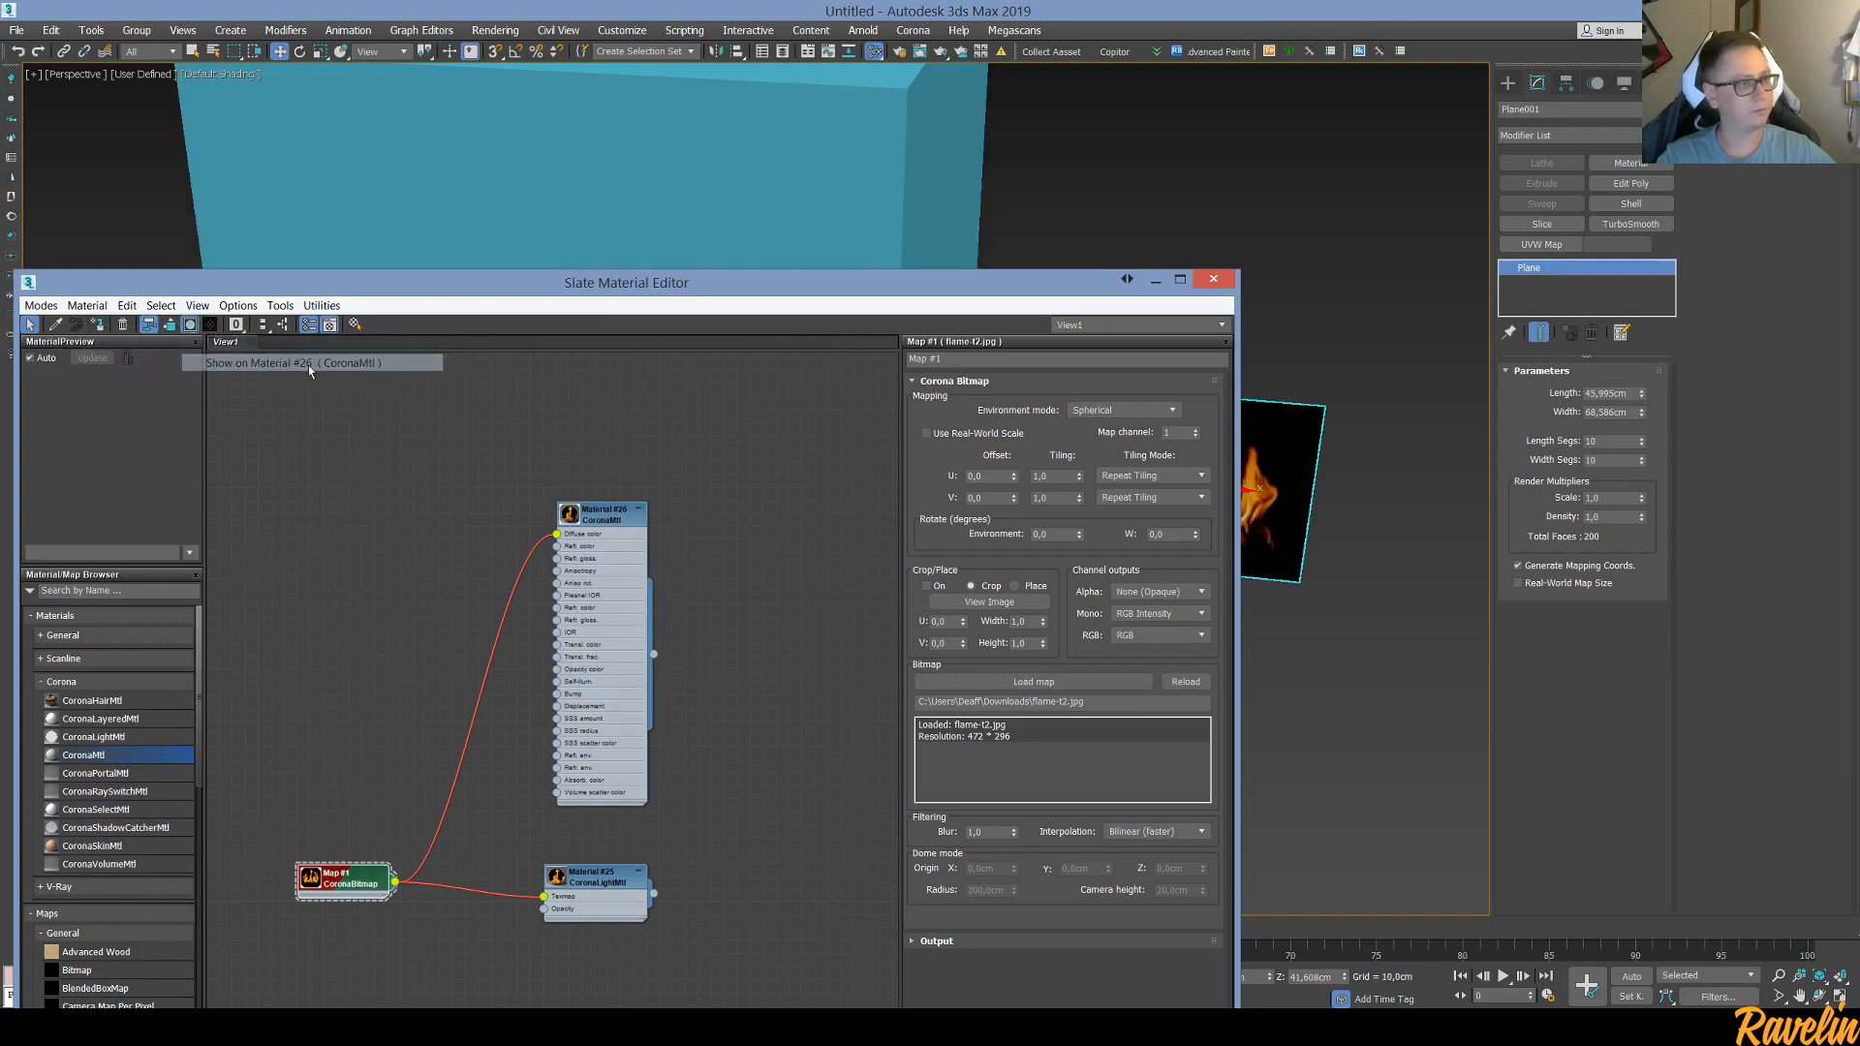
pyautogui.moveTo(887, 299); pyautogui.dragTo(665, 841)
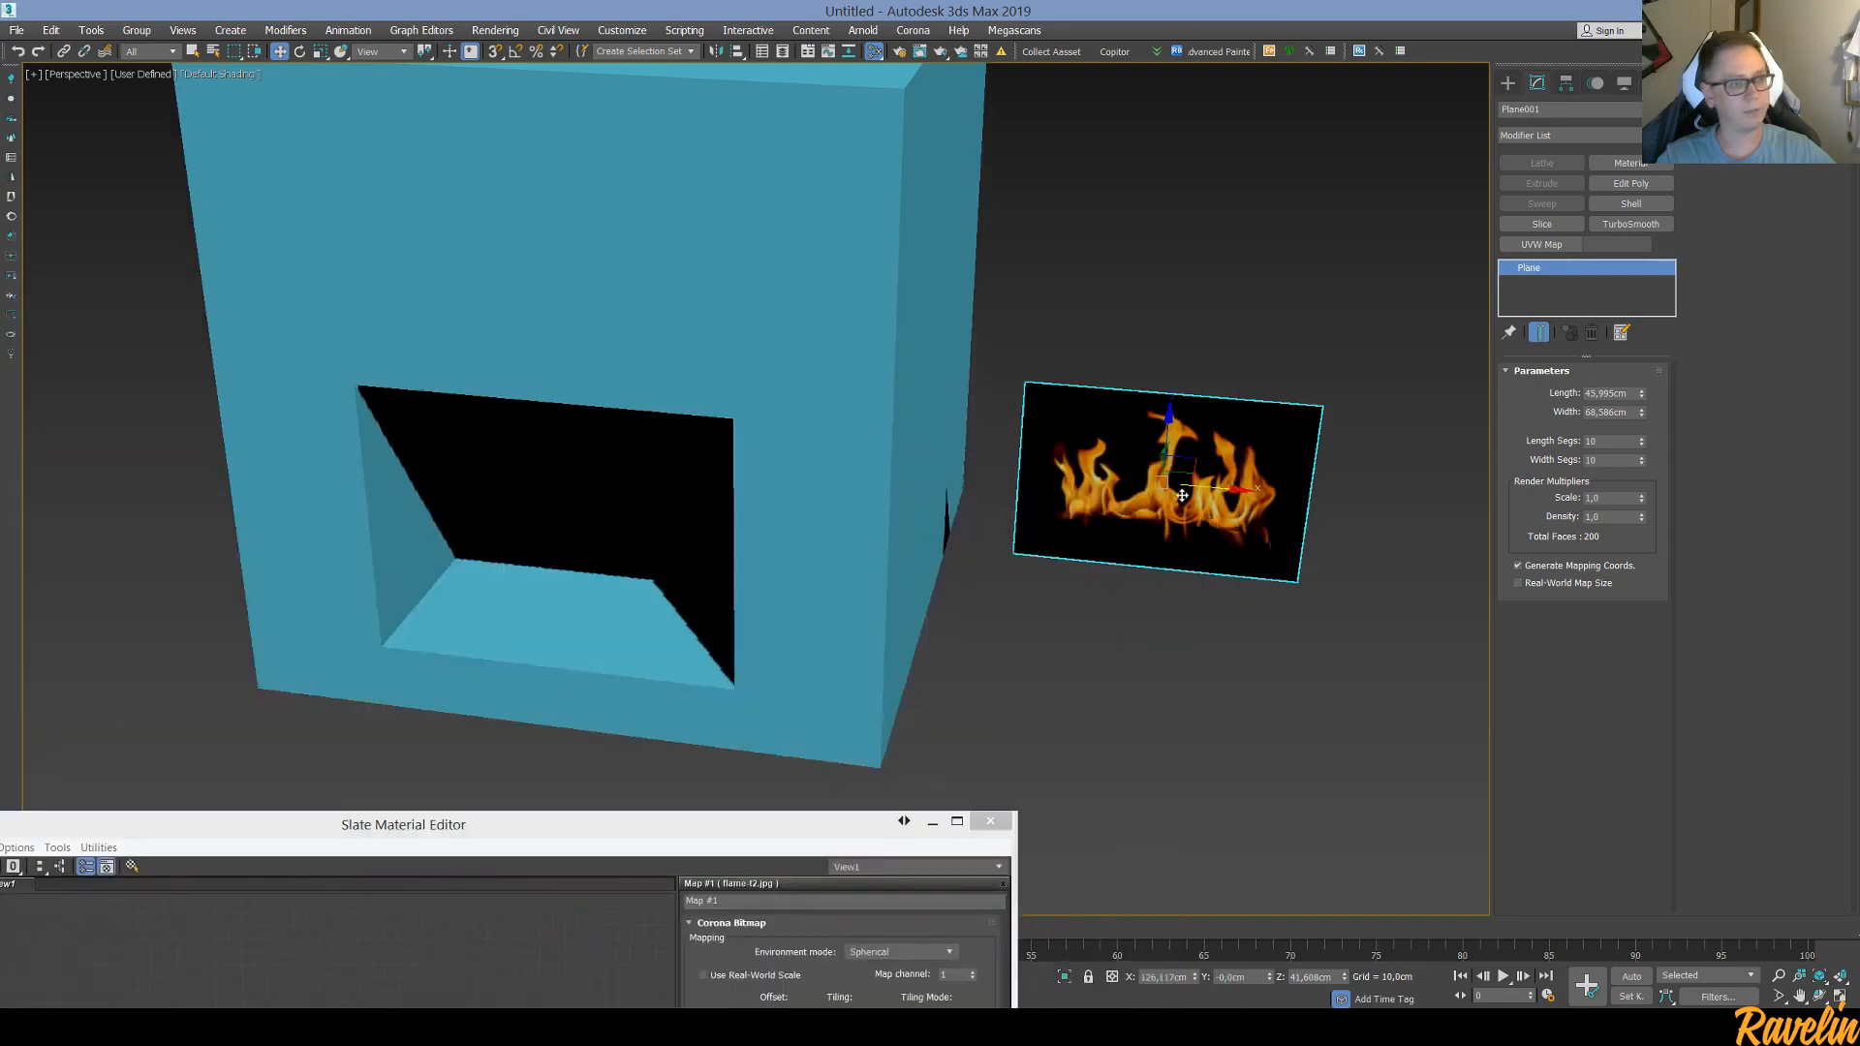
pyautogui.scroll(4, 1168, 489)
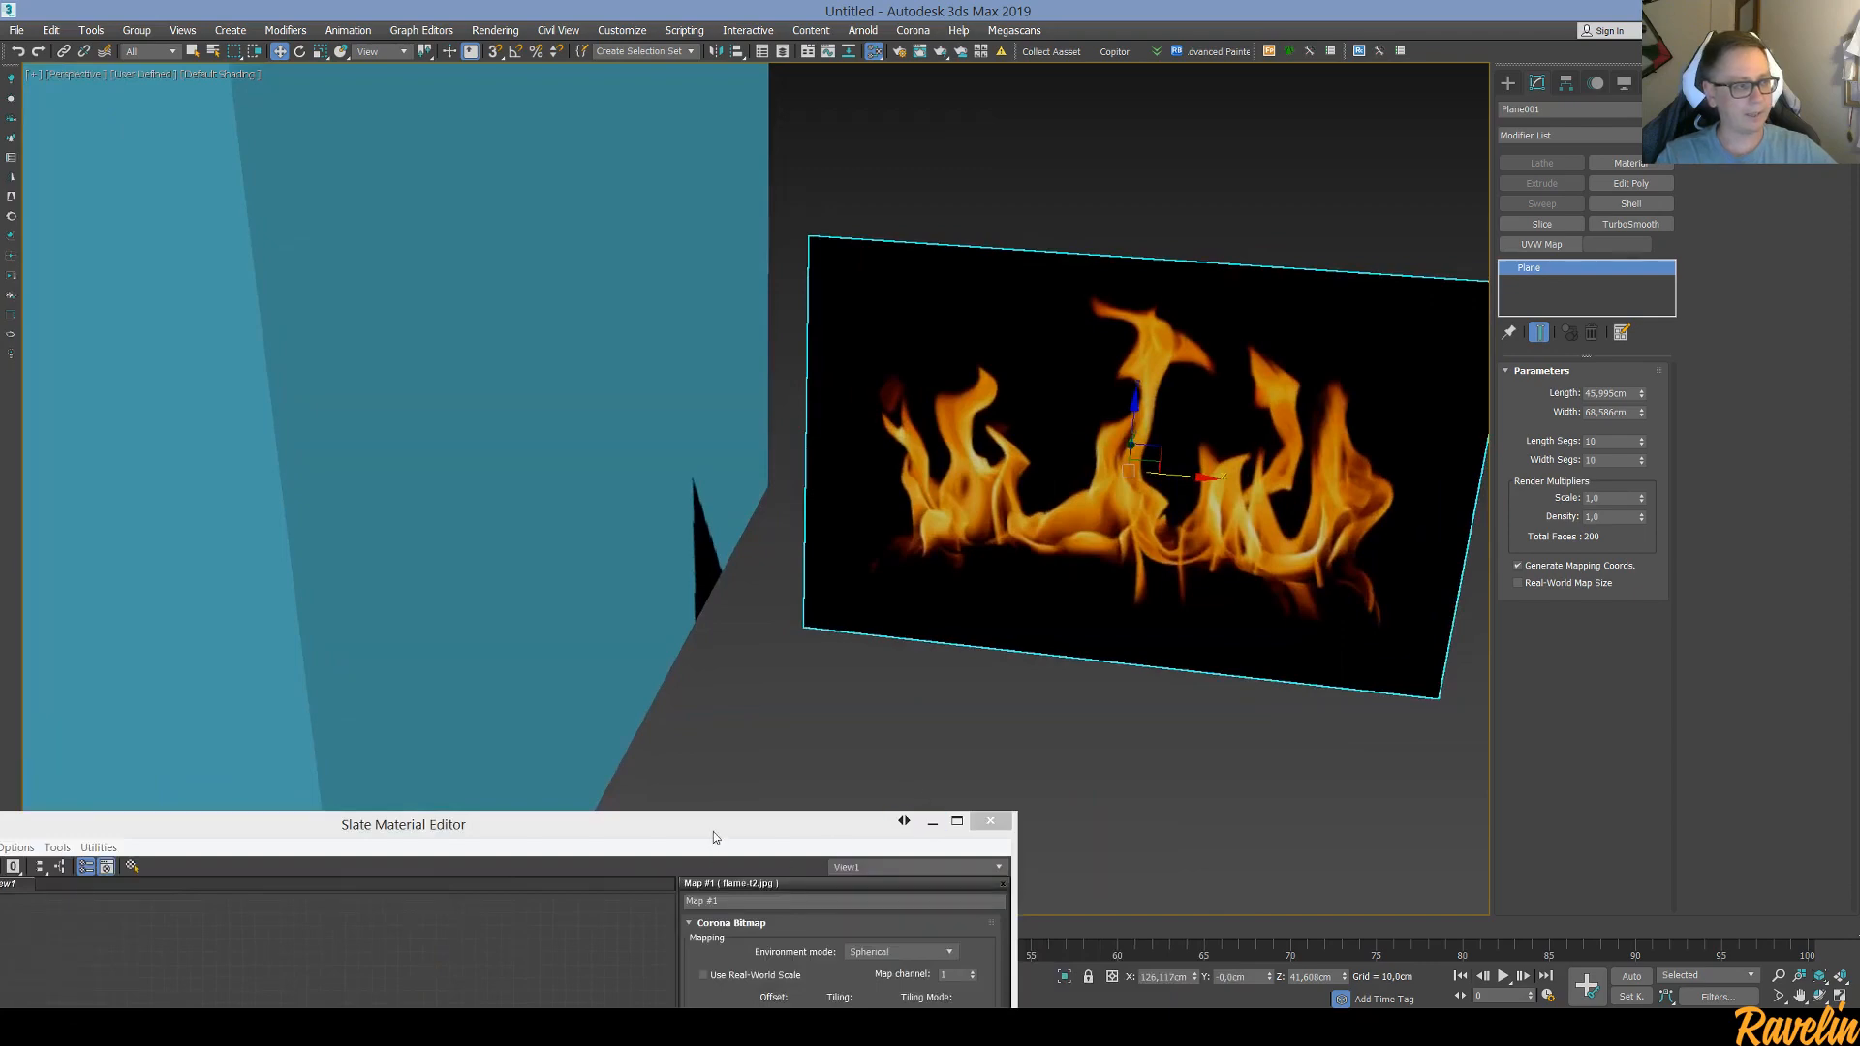
# Add a second CoronaBitmap map below the flame bitmap that loads fire_opacity.jpg from the downloads folder
pyautogui.moveTo(713, 831); pyautogui.dragTo(1179, 25)
pyautogui.moveTo(848, 618); pyautogui.dragTo(822, 656)
pyautogui.moveTo(440, 478); pyautogui.dragTo(445, 822)
pyautogui.moveTo(330, 501); pyautogui.dragTo(567, 732)
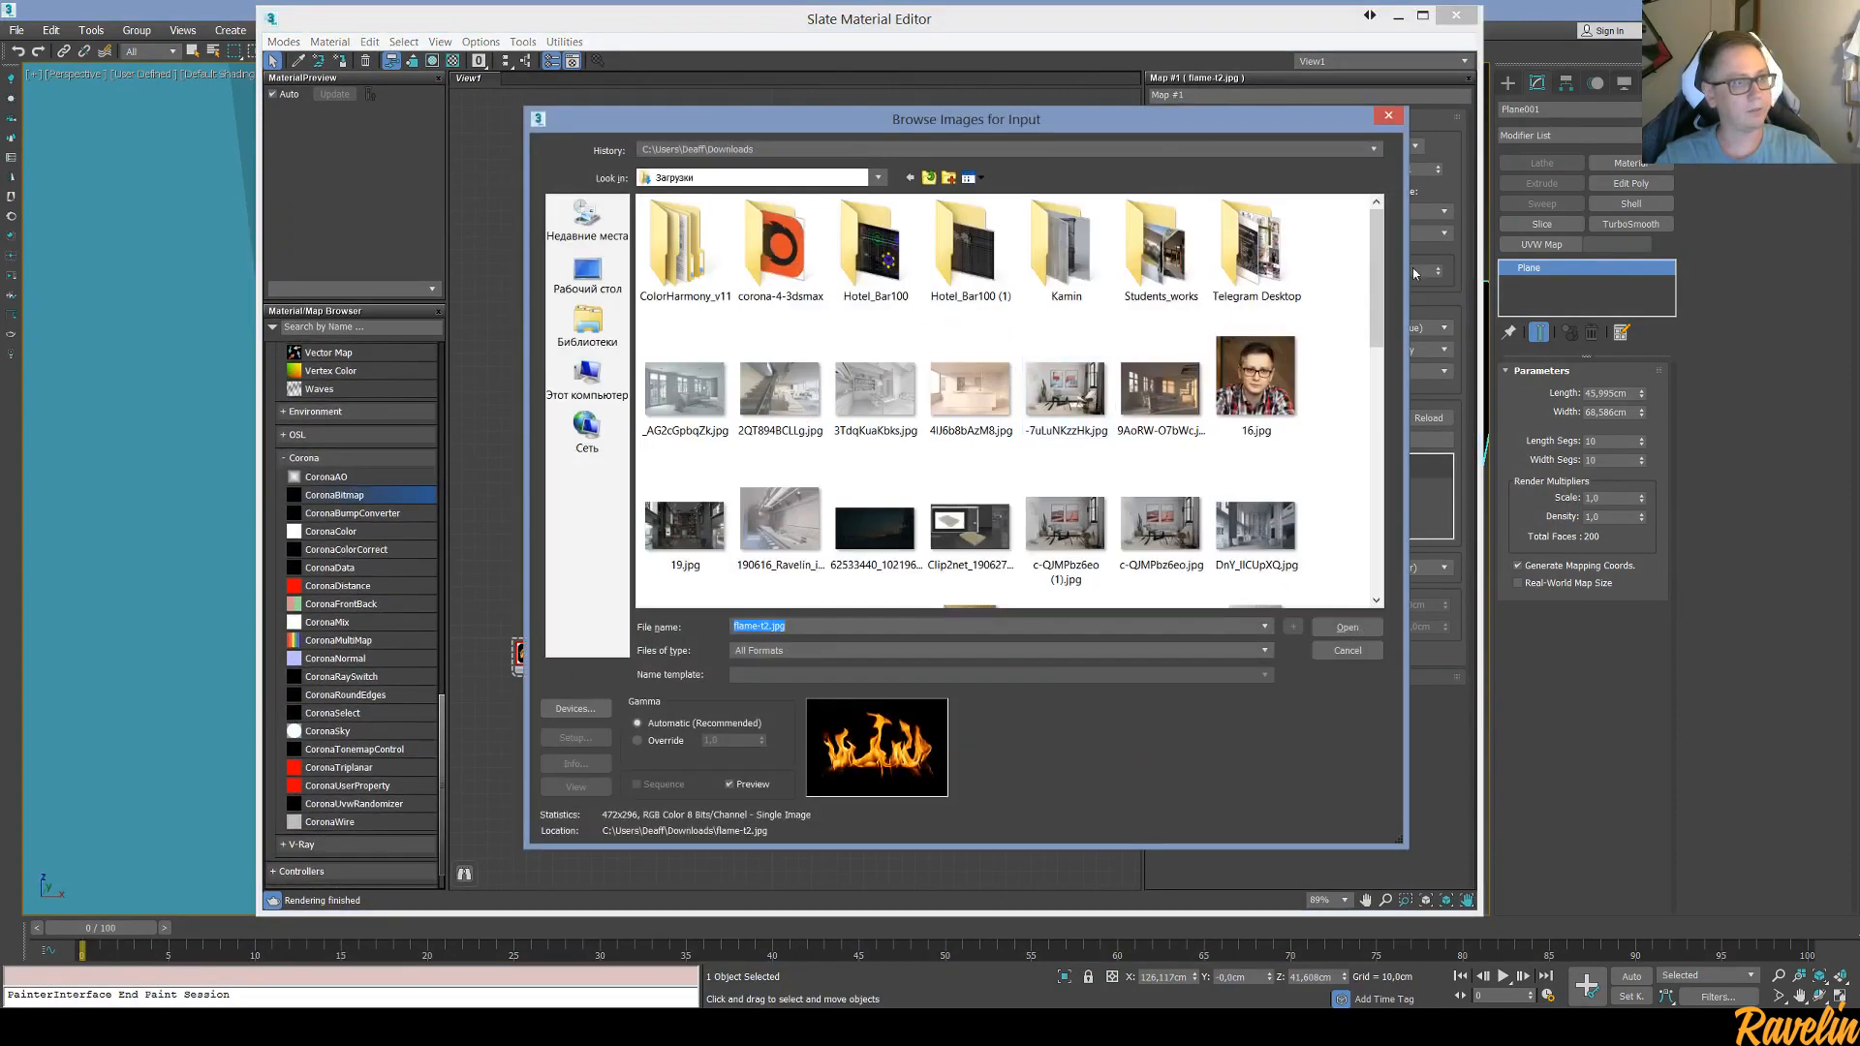
pyautogui.moveTo(1377, 229); pyautogui.dragTo(1378, 368)
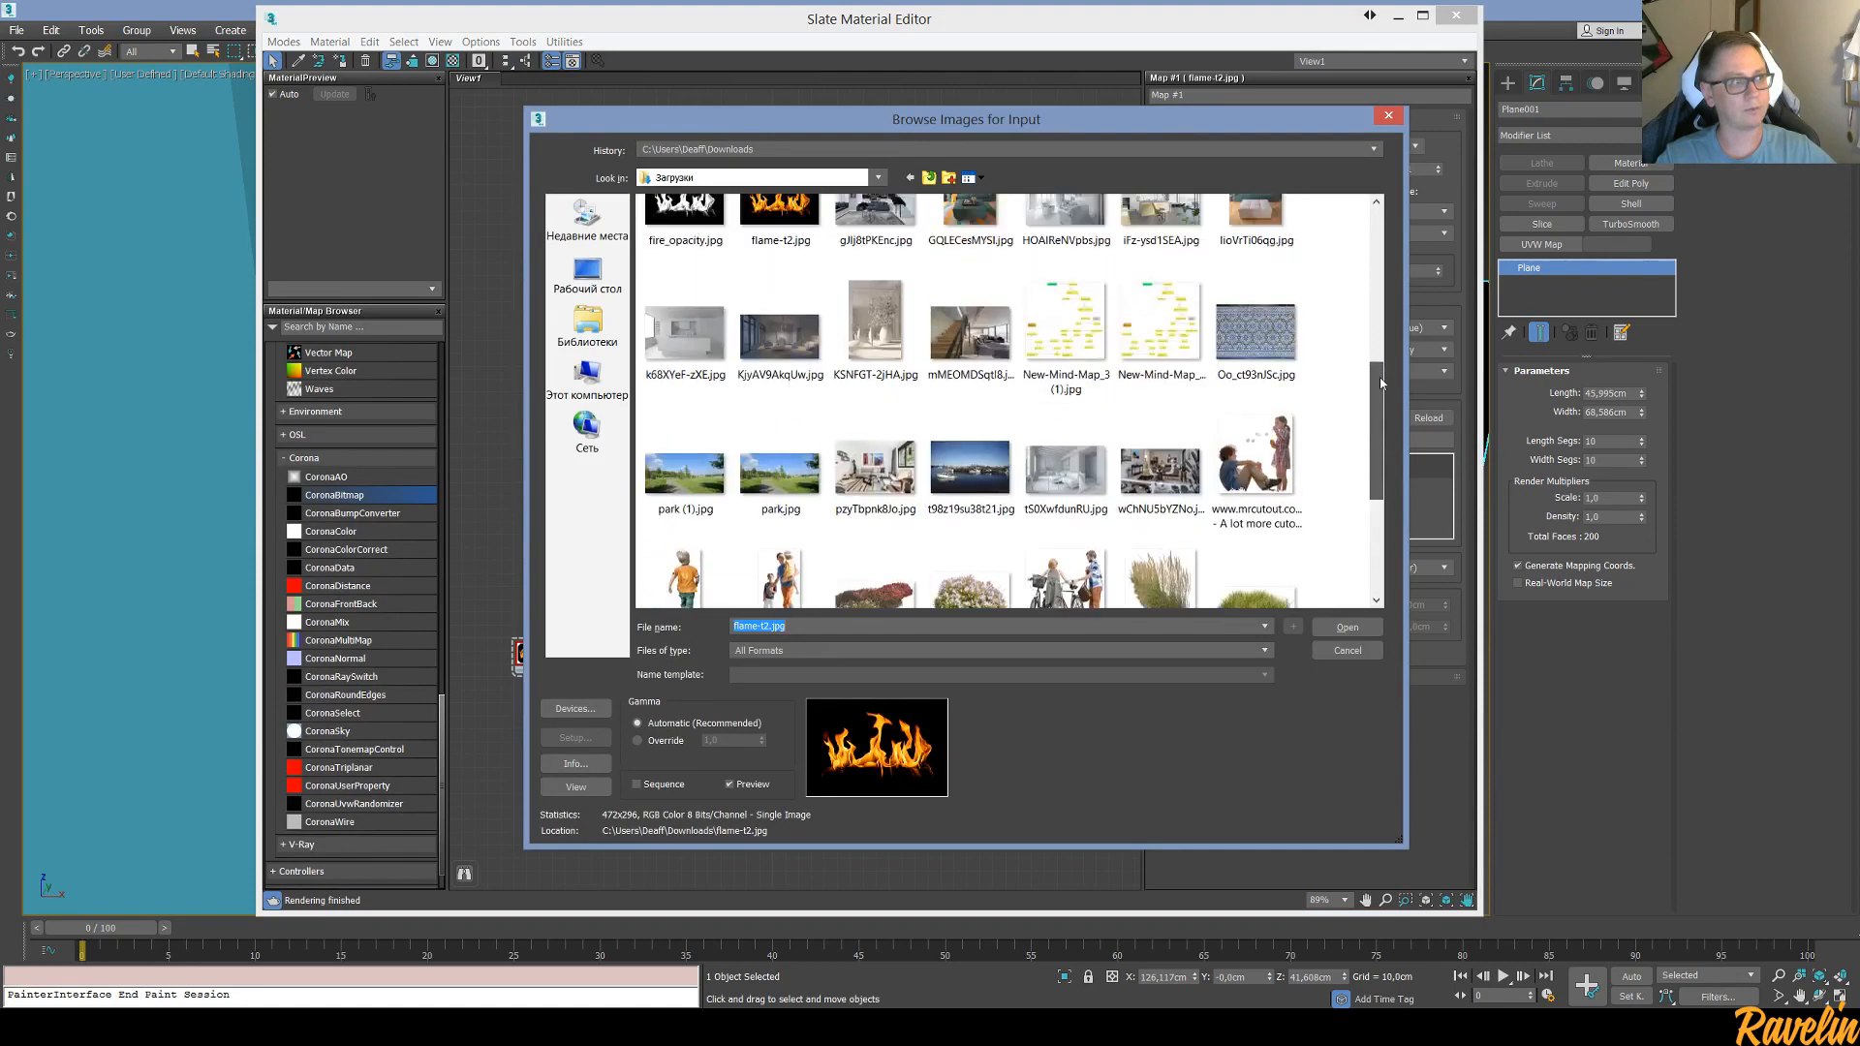
pyautogui.click(684, 237)
pyautogui.doubleClick(684, 238)
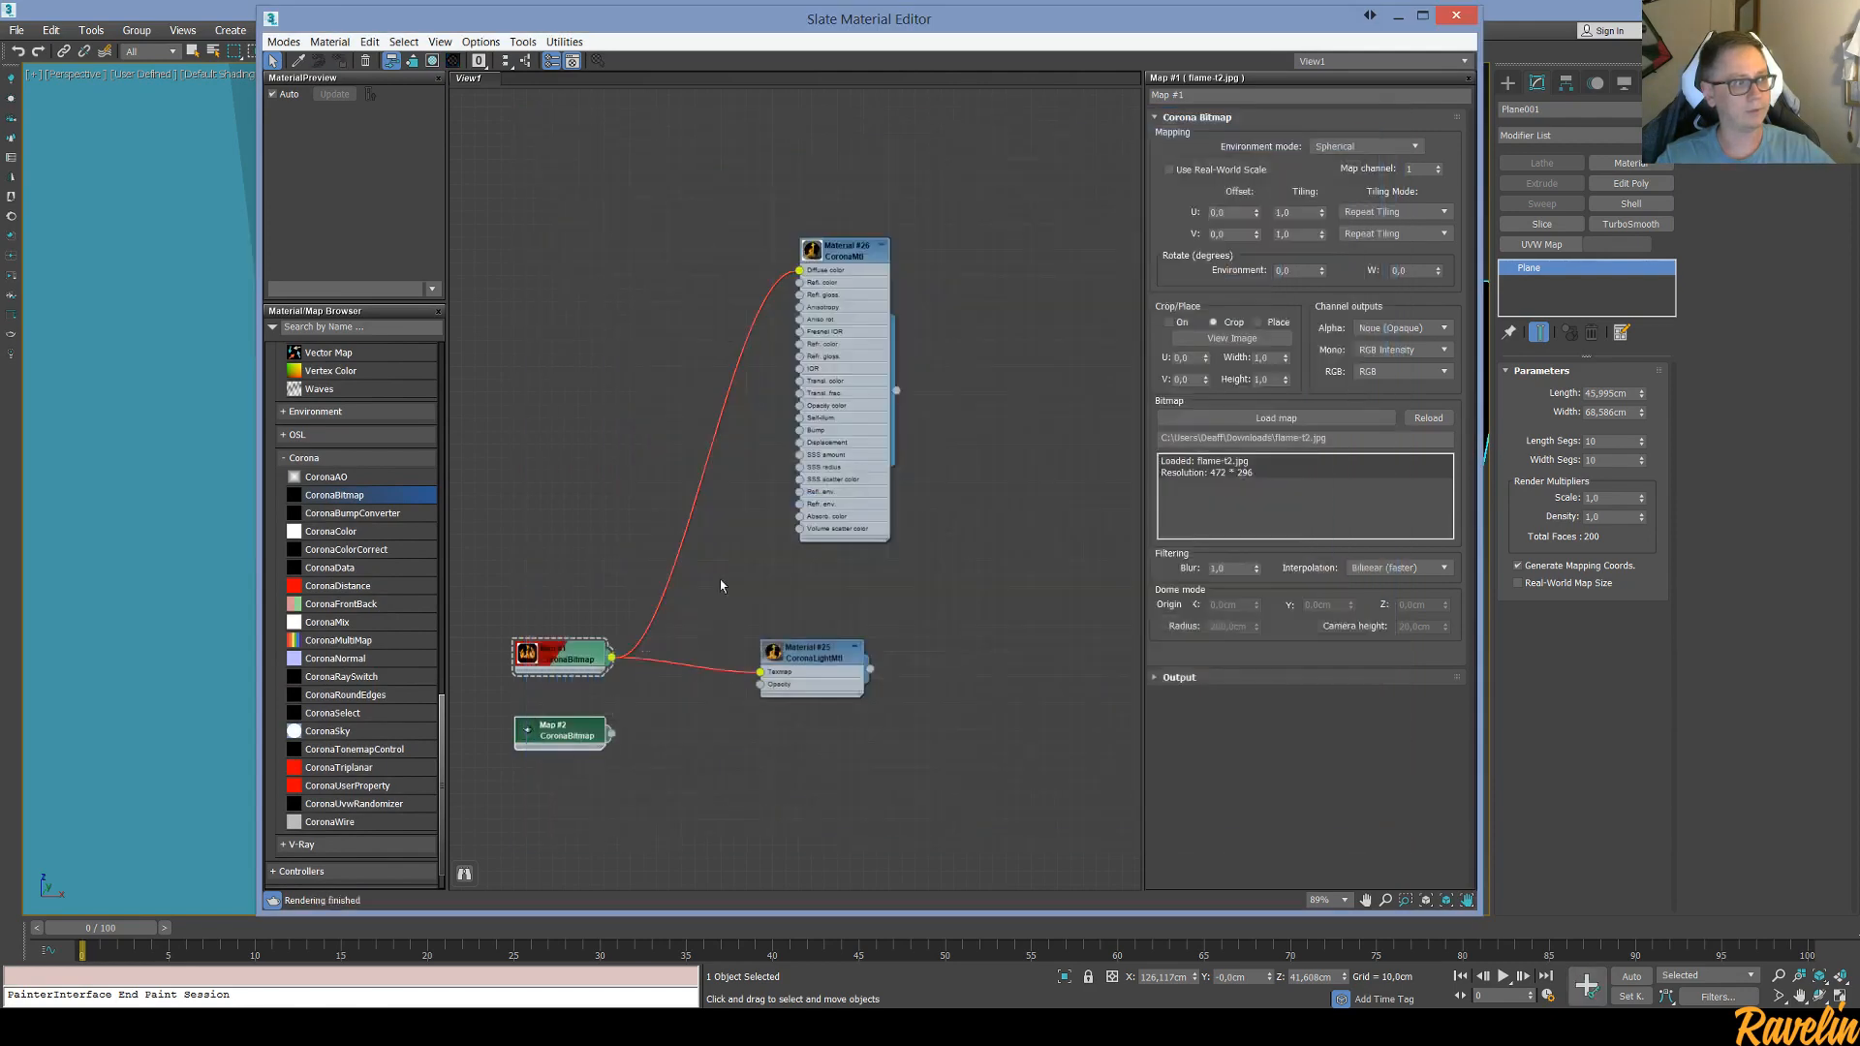
# Connect the fire_opacity.jpg bitmap to the light material's Opacity input and turn off Emit Light
pyautogui.moveTo(665, 733); pyautogui.dragTo(759, 685)
pyautogui.doubleClick(823, 658)
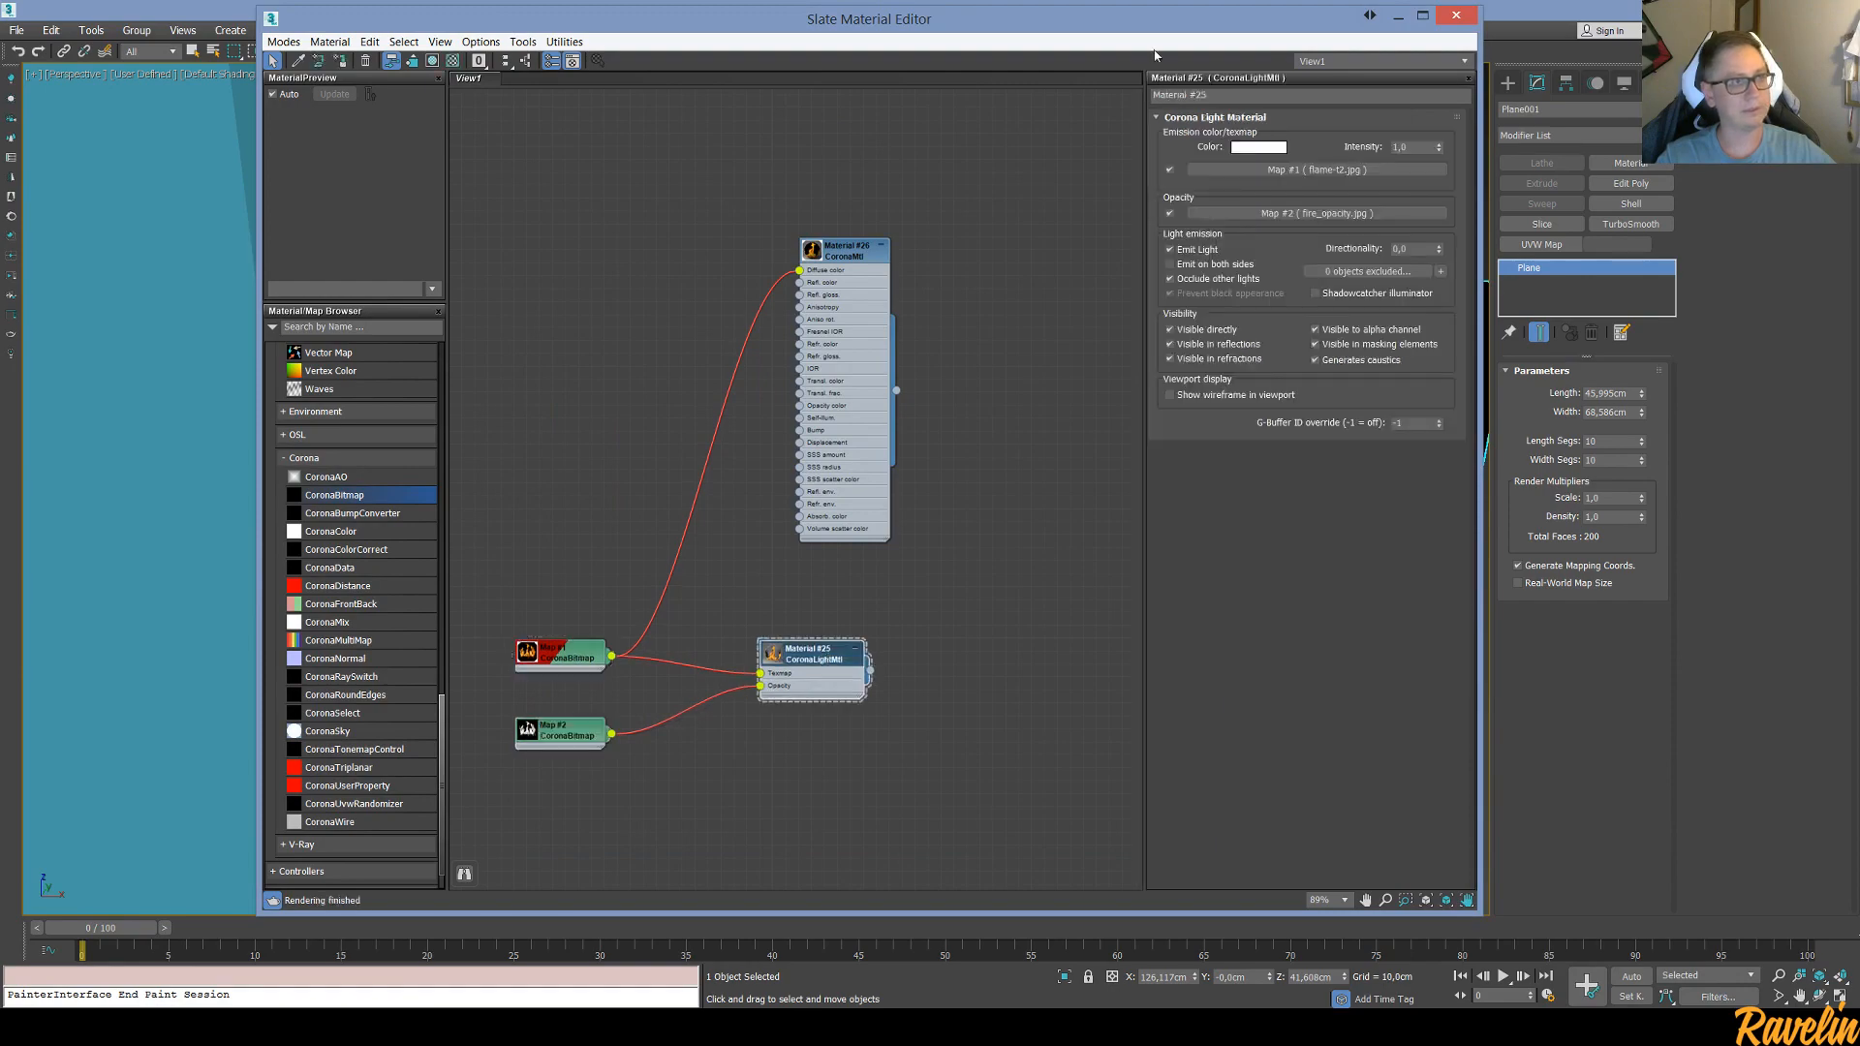
pyautogui.moveTo(1123, 15); pyautogui.dragTo(893, 90)
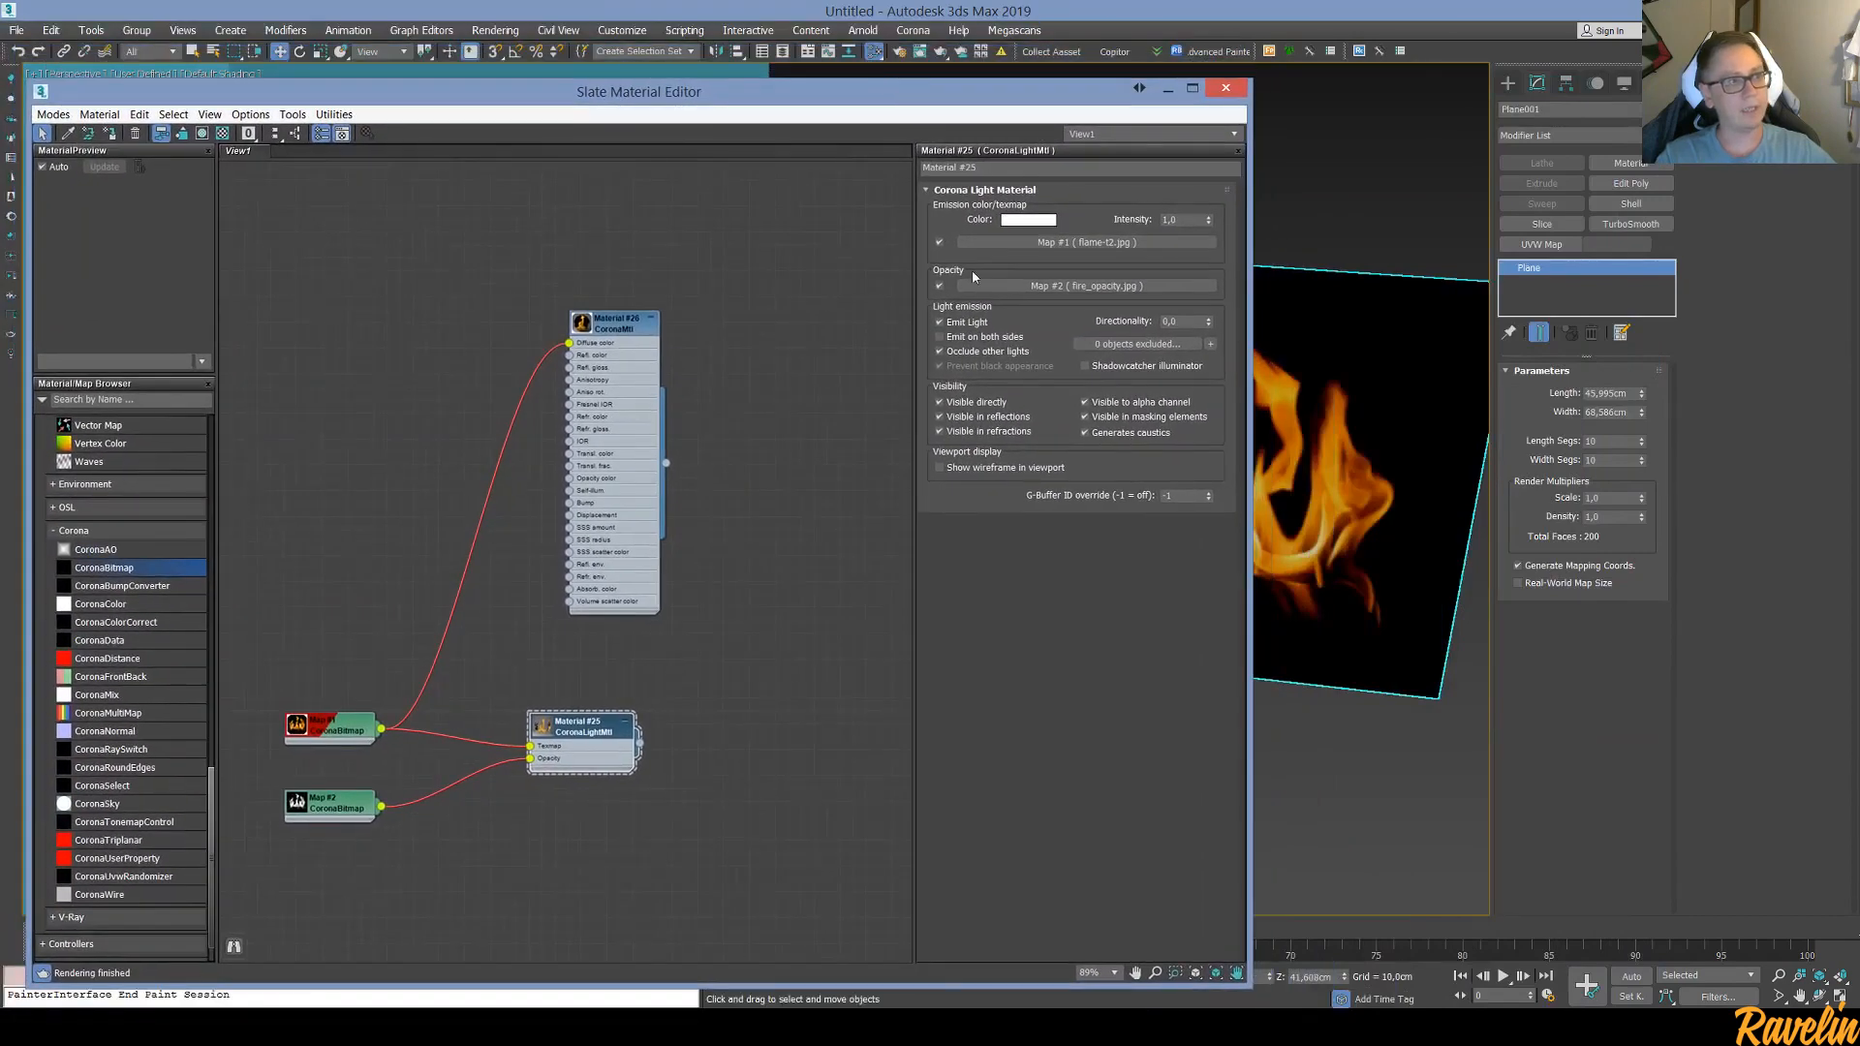
pyautogui.click(940, 323)
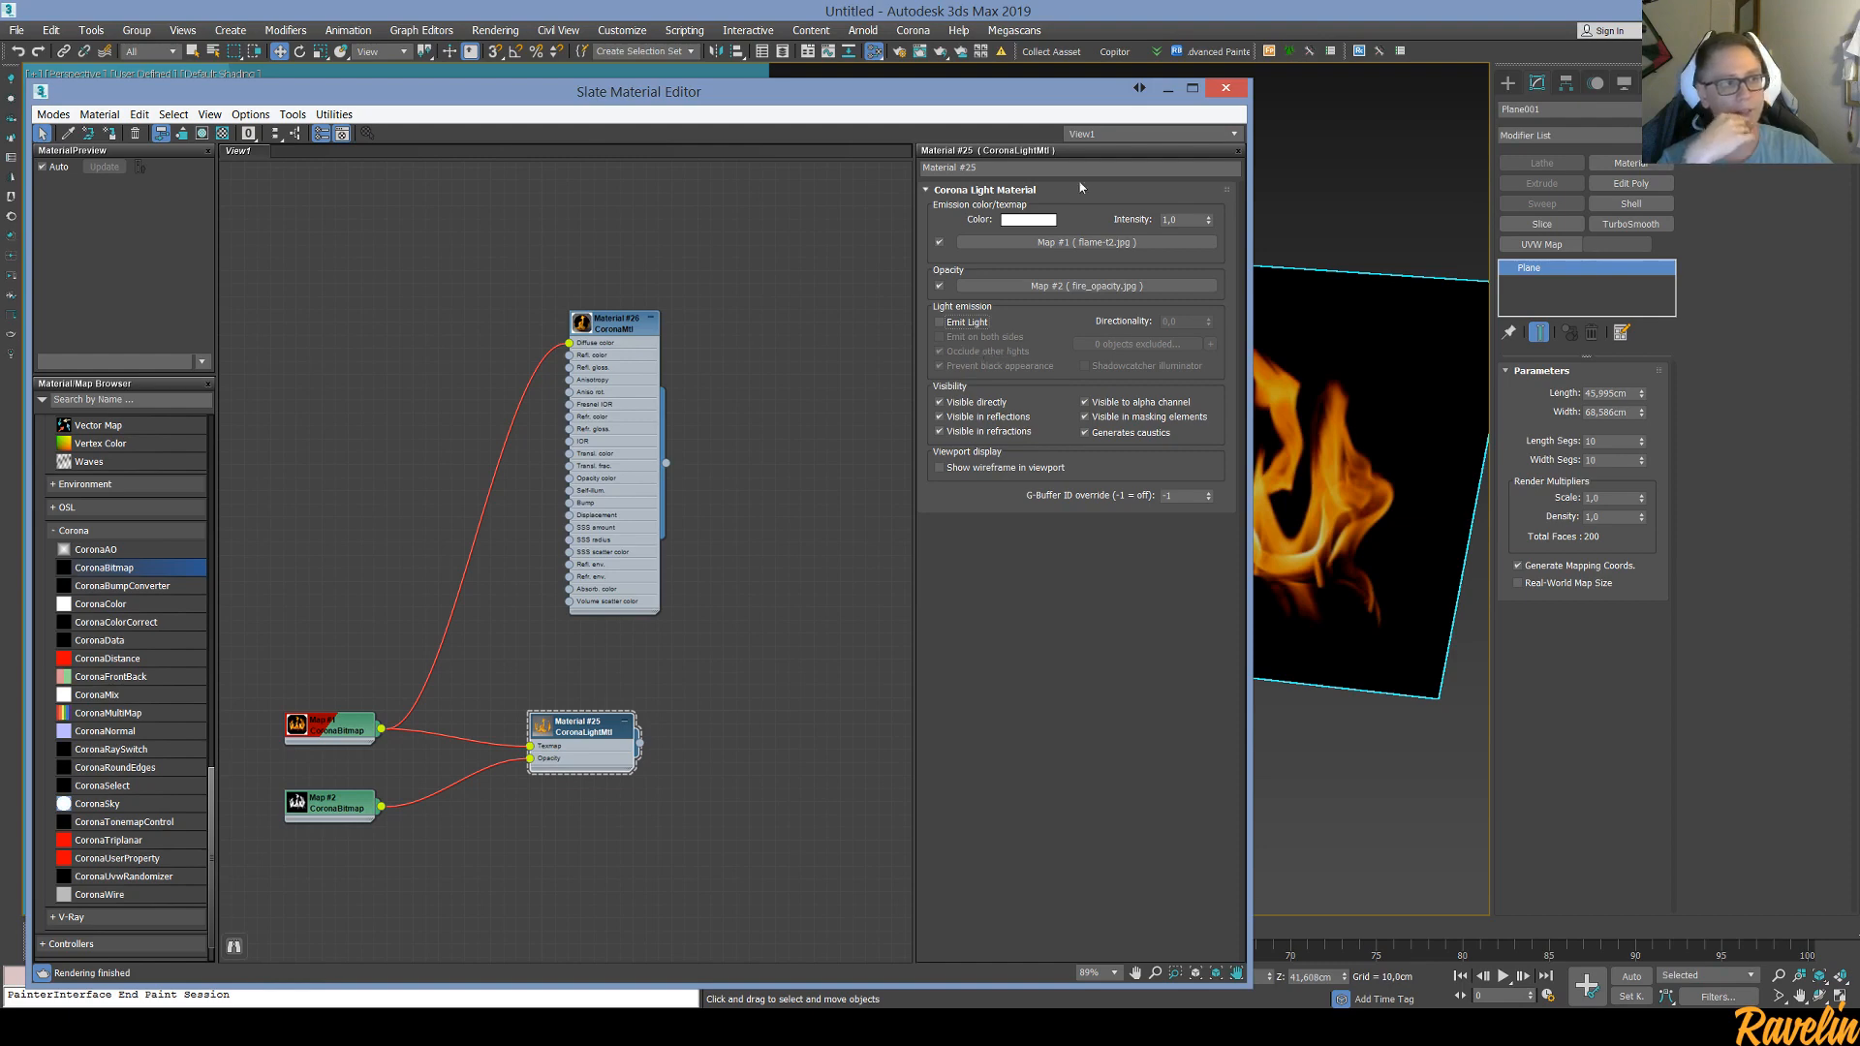
pyautogui.moveTo(985, 95)
pyautogui.mouseDown()
pyautogui.moveTo(941, 97)
pyautogui.moveTo(1070, 109)
pyautogui.moveTo(1037, 89)
pyautogui.moveTo(961, 100)
pyautogui.mouseUp()
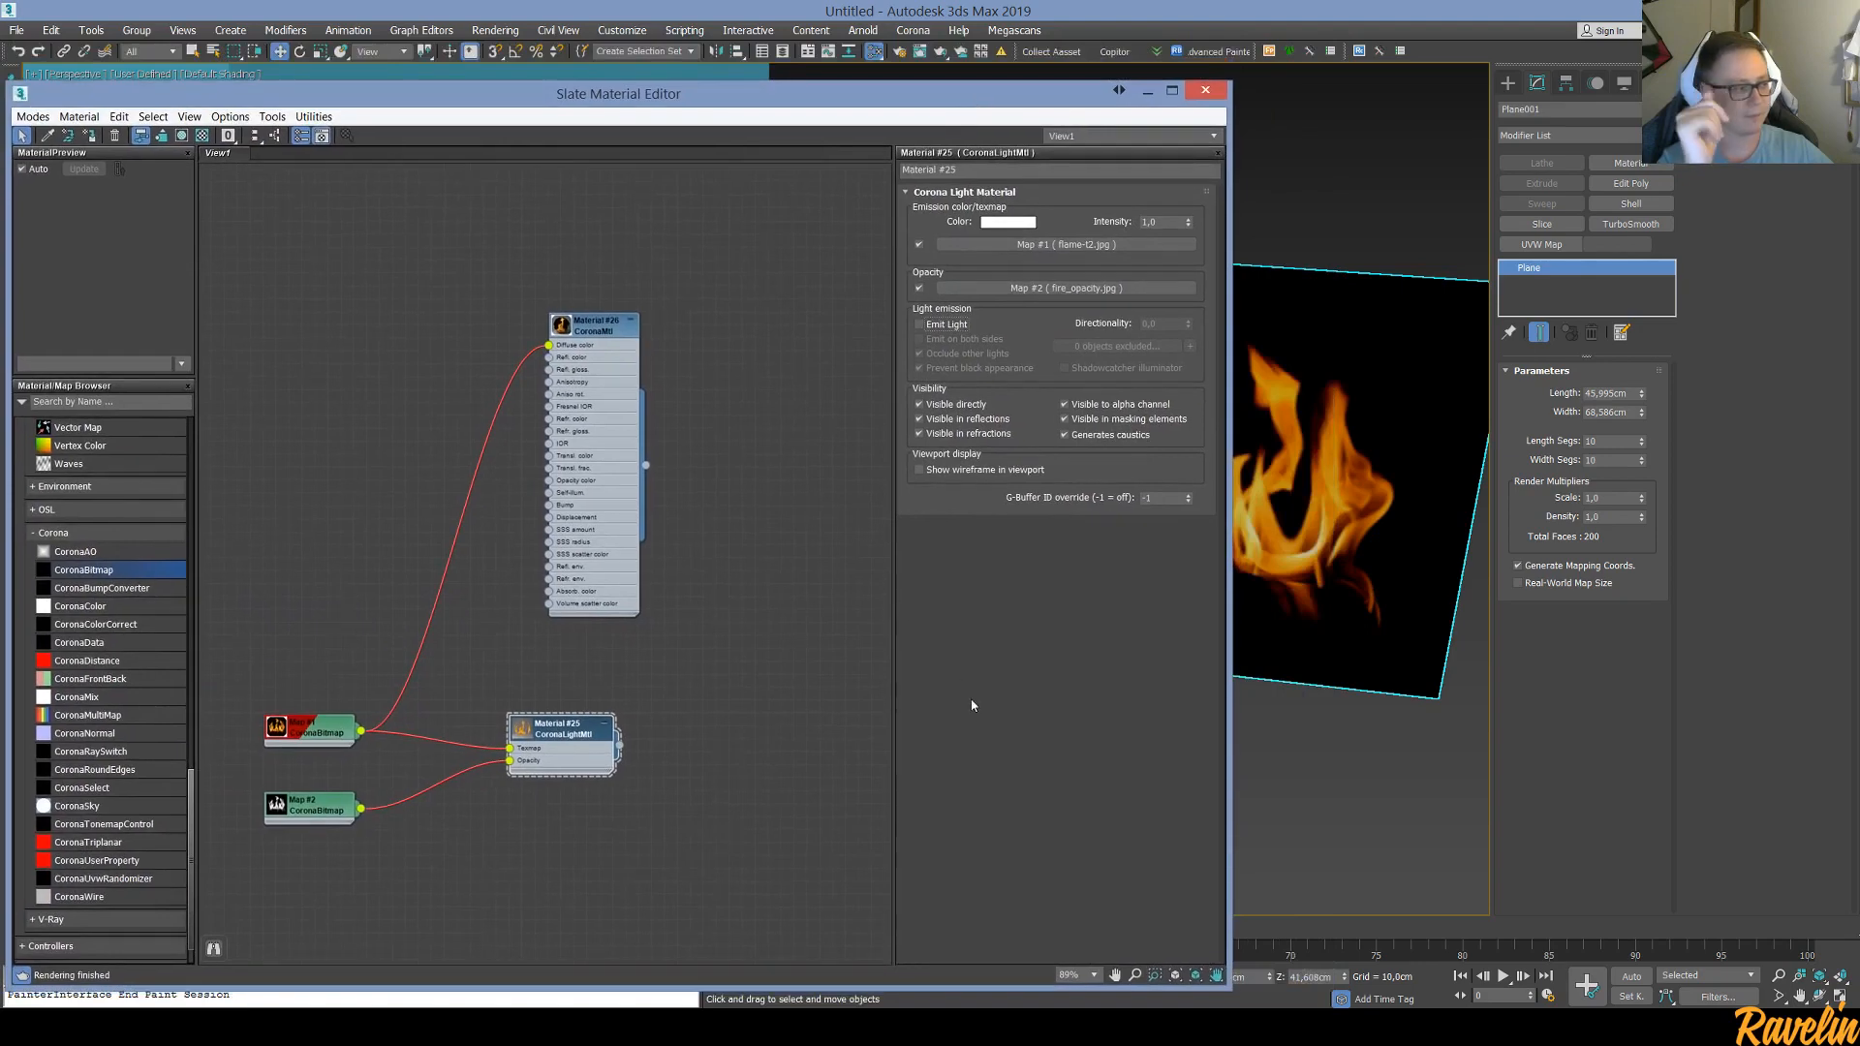
# Switch to the Opera browser and search Google Images for "комната с камином"
pyautogui.click(620, 1027)
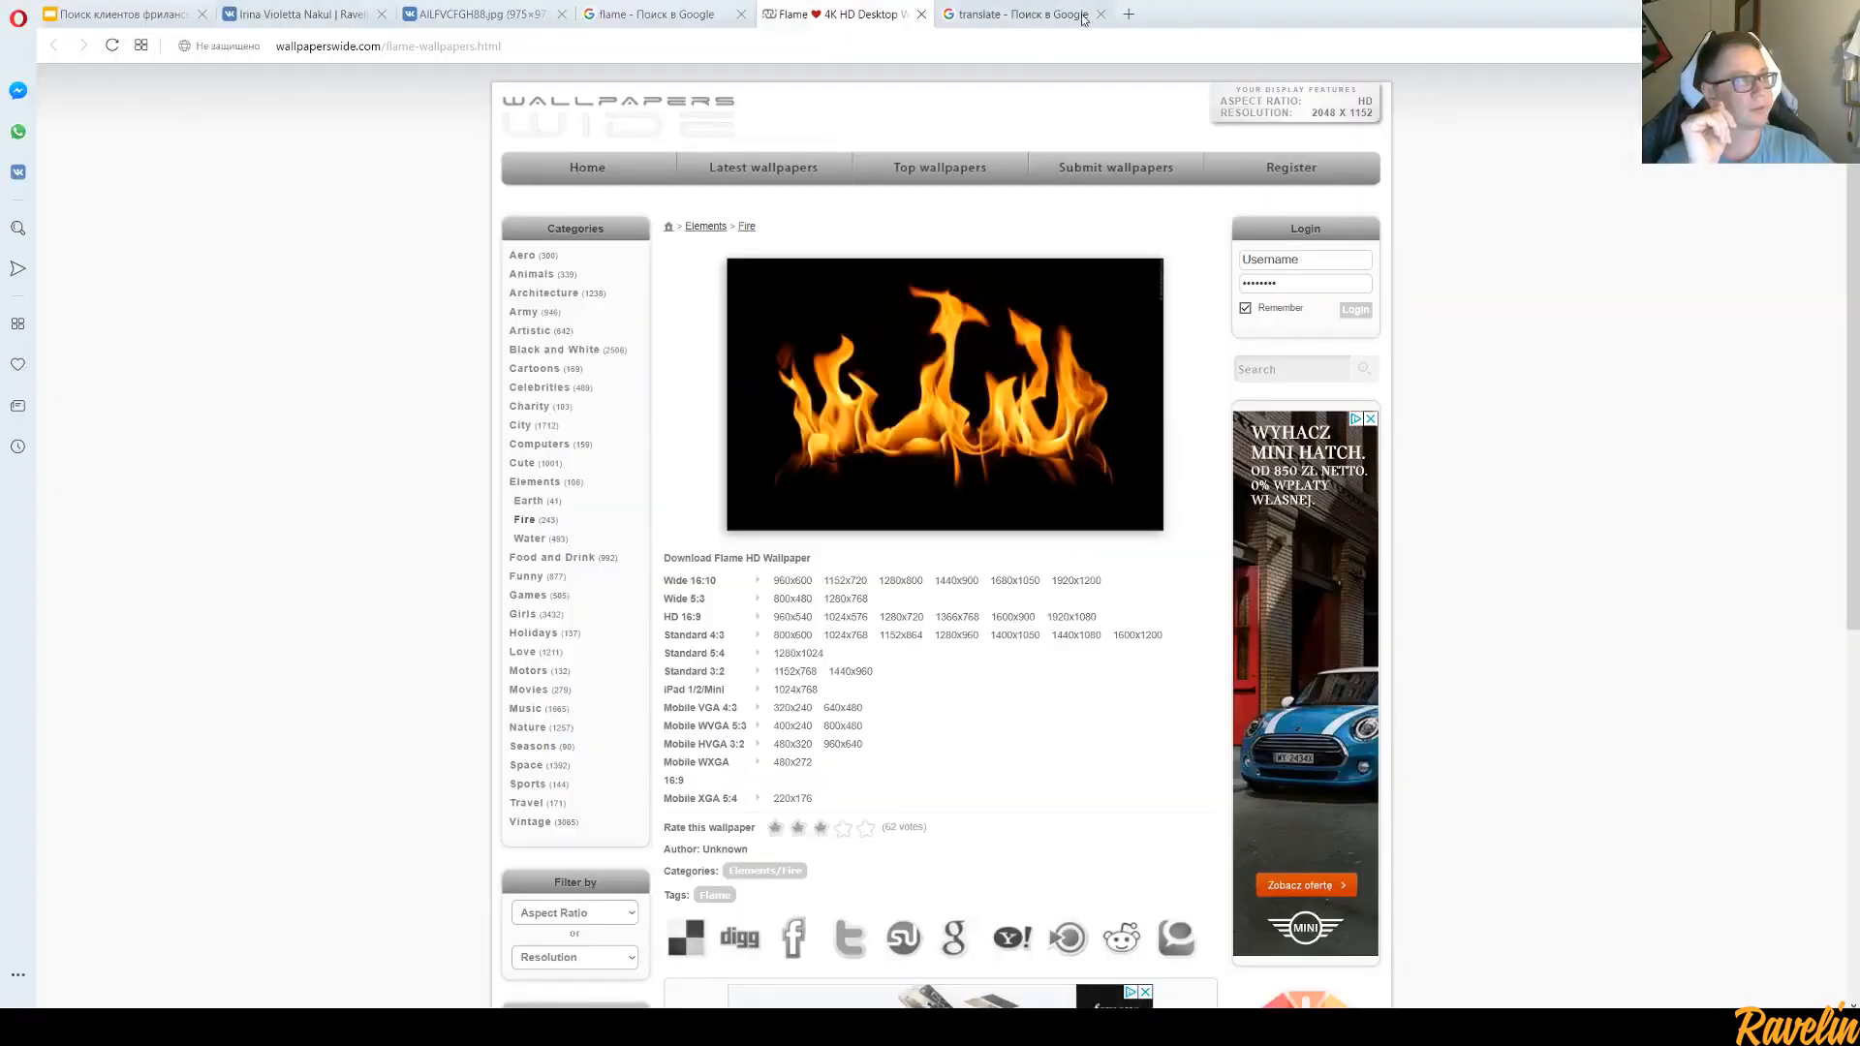
pyautogui.click(974, 14)
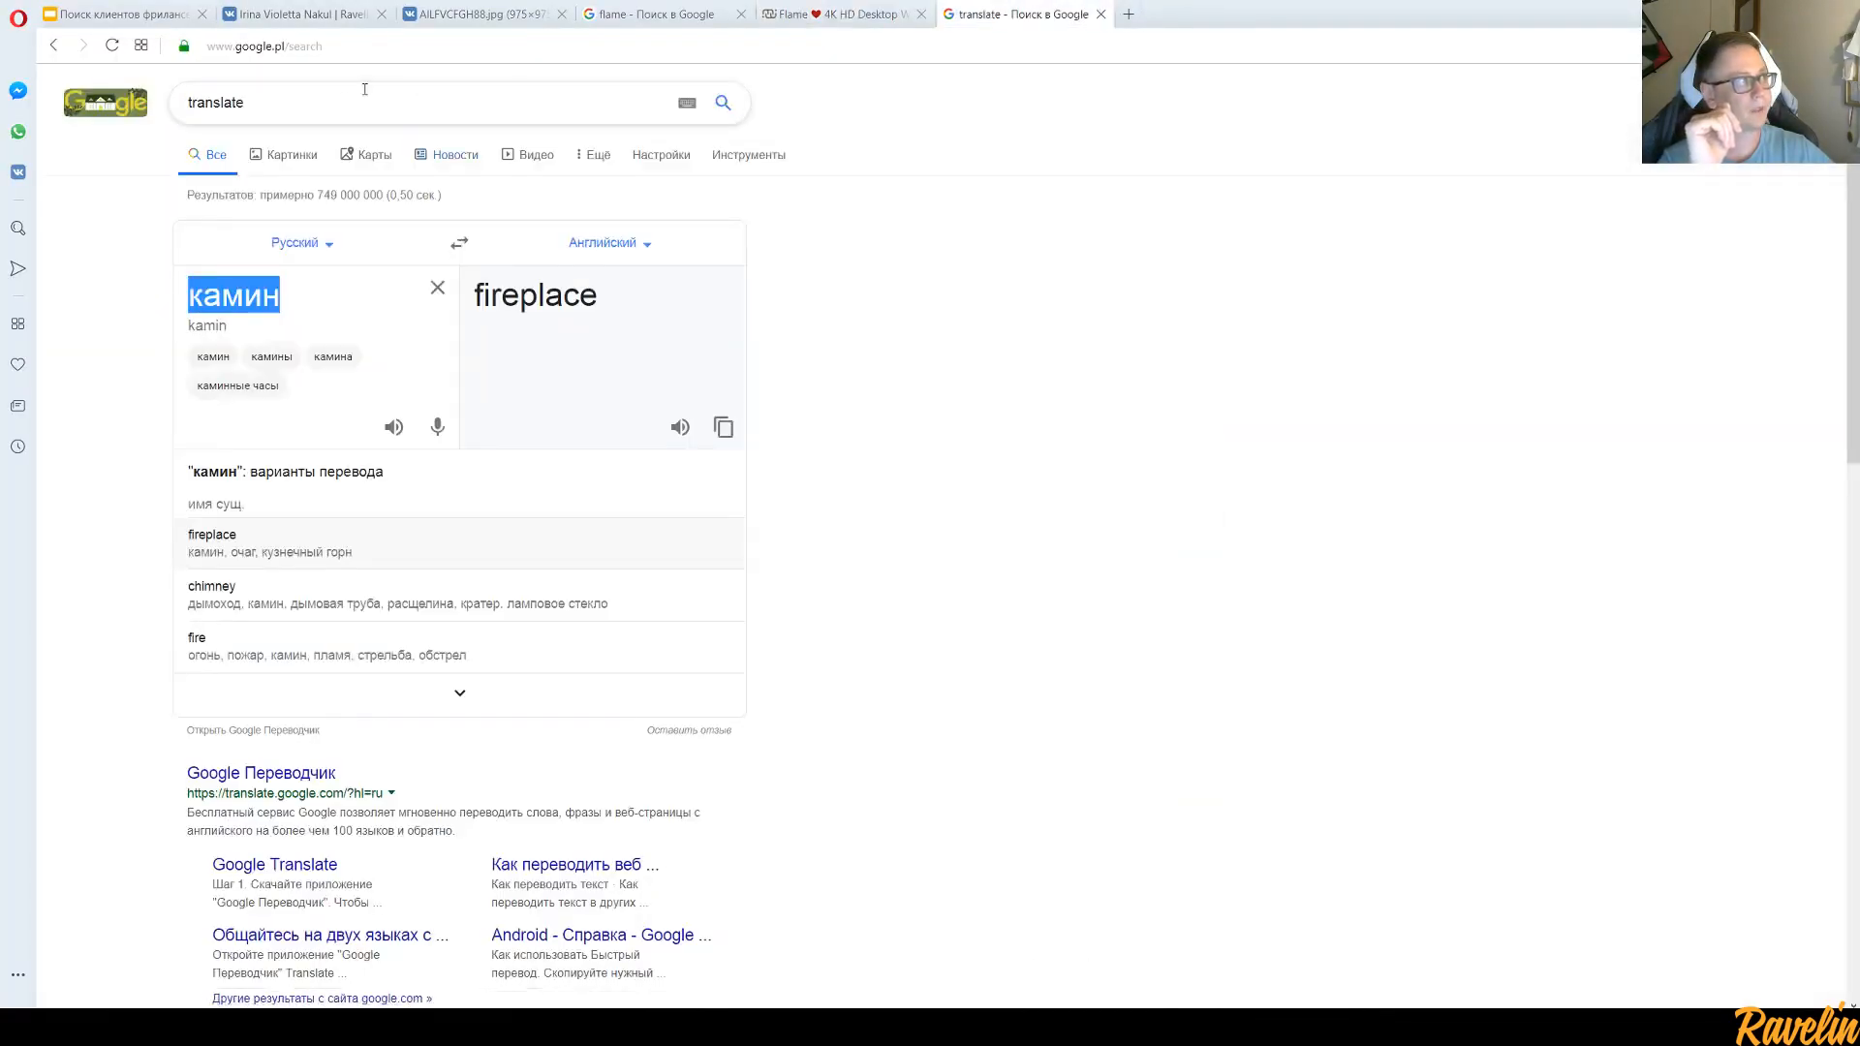
pyautogui.moveTo(363, 104); pyautogui.dragTo(27, 70)
pyautogui.write('ком')
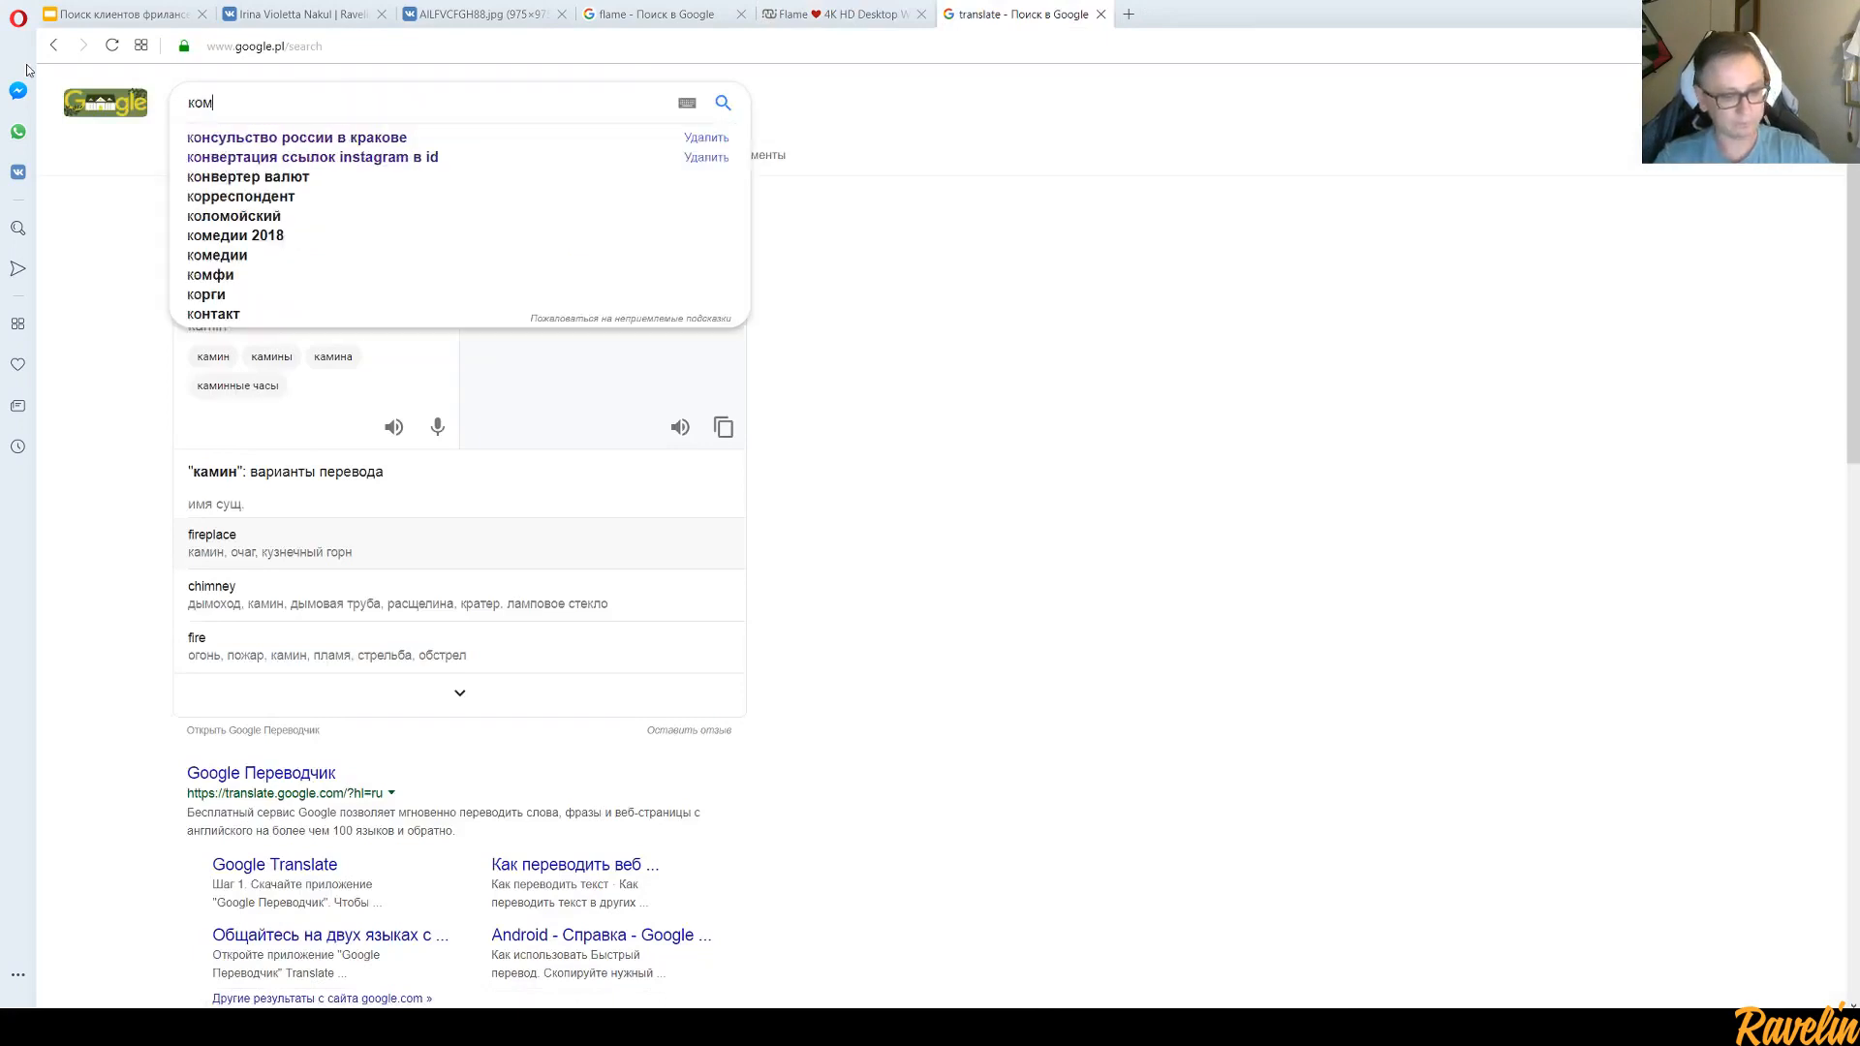
pyautogui.write('ната с камином')
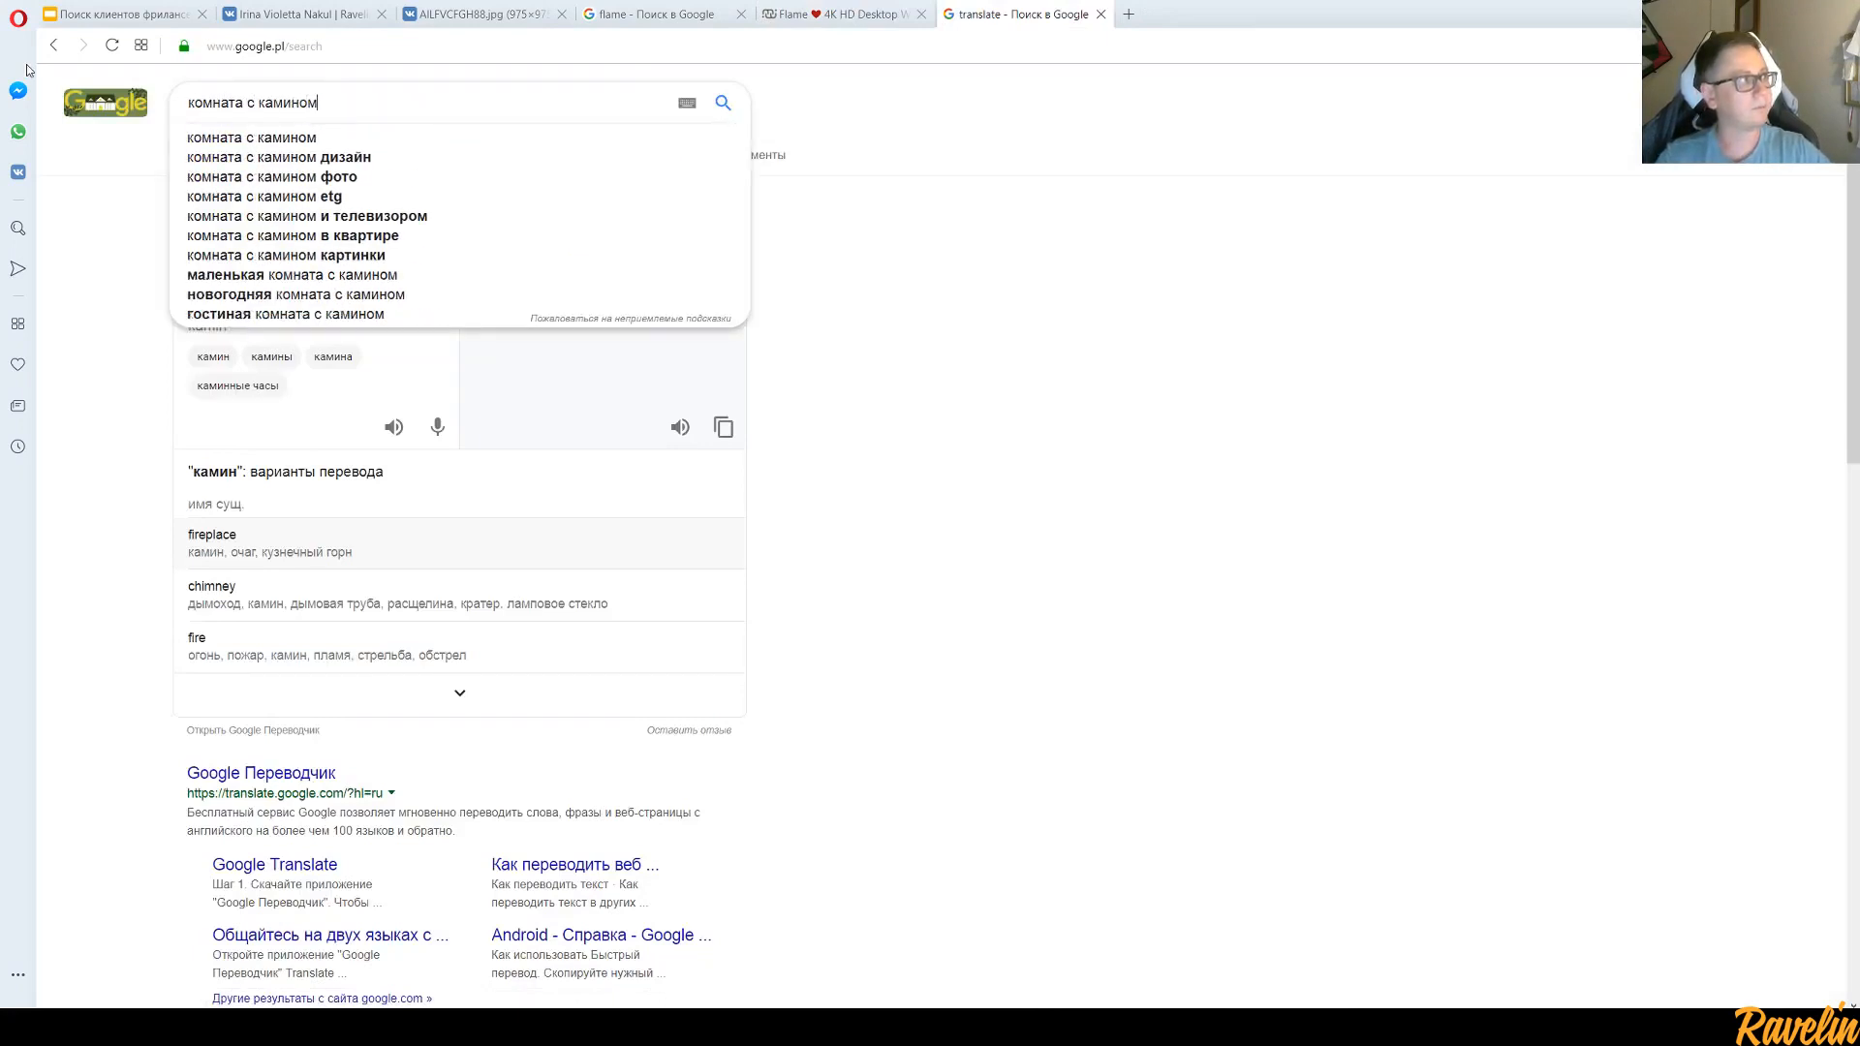
pyautogui.press('Return')
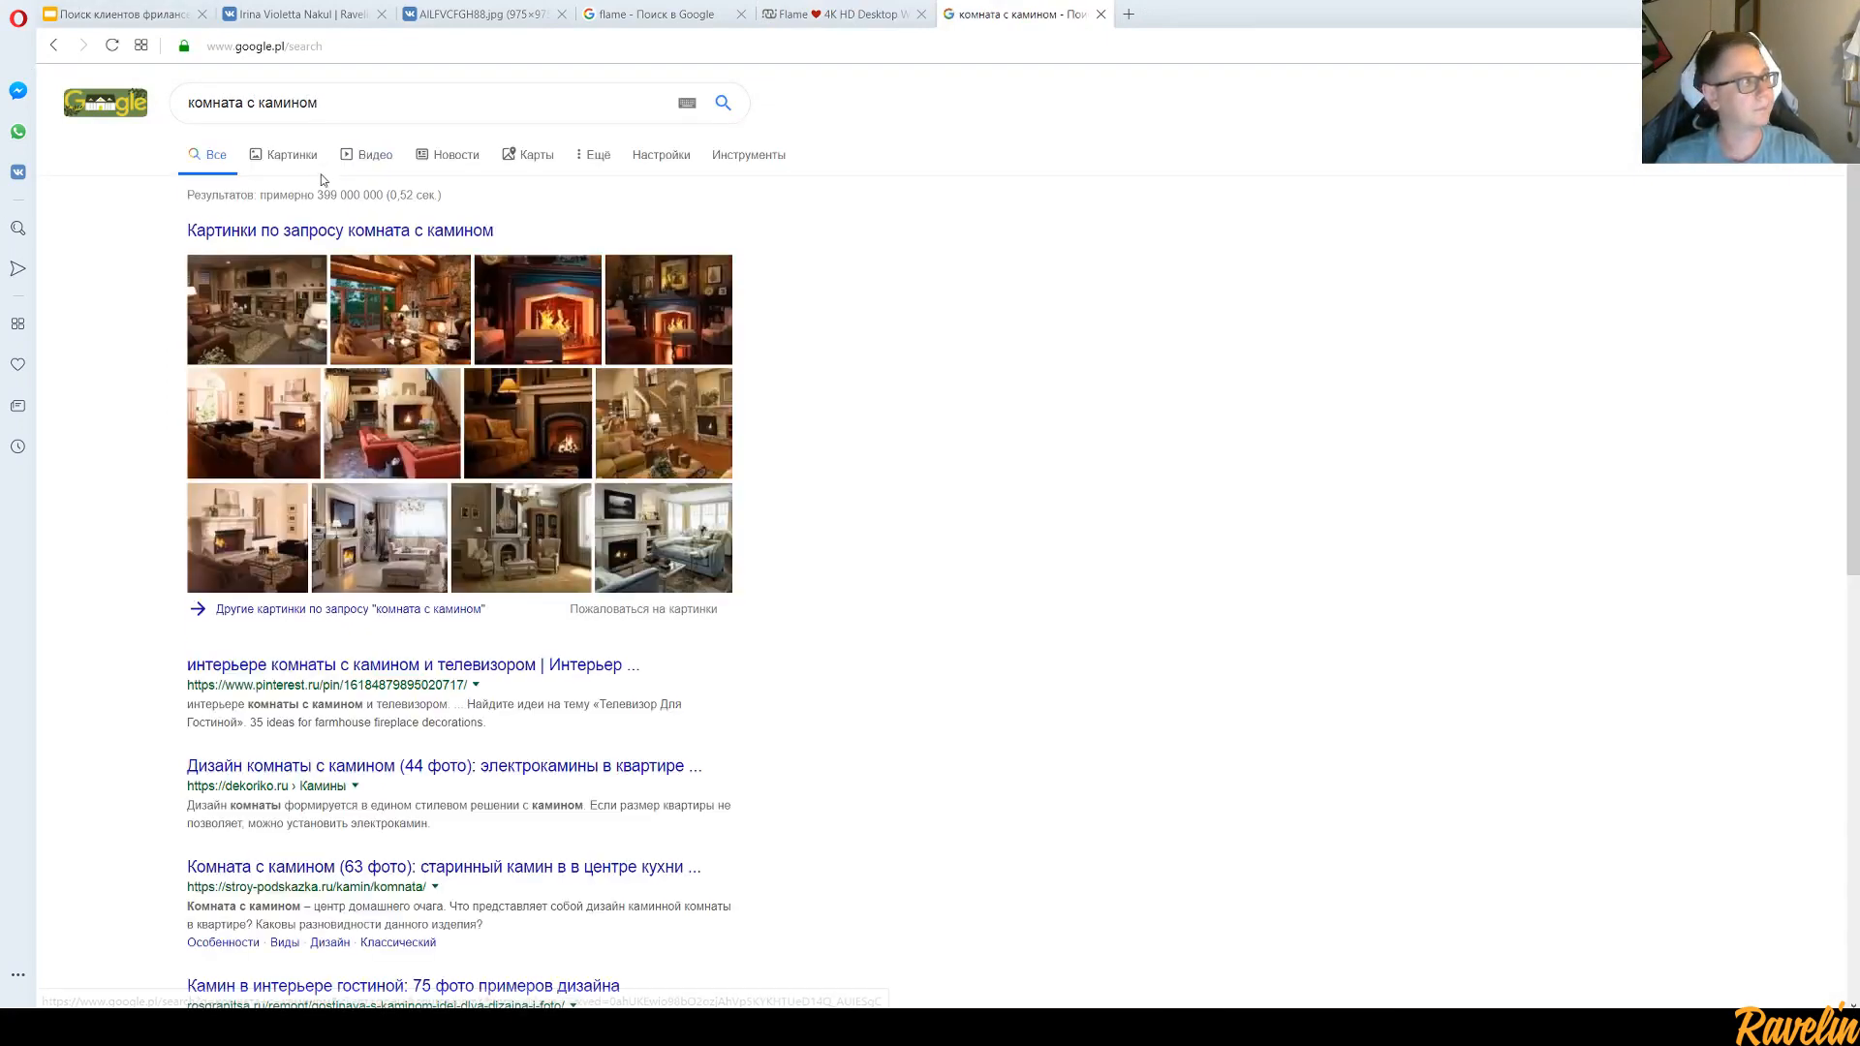
pyautogui.click(289, 155)
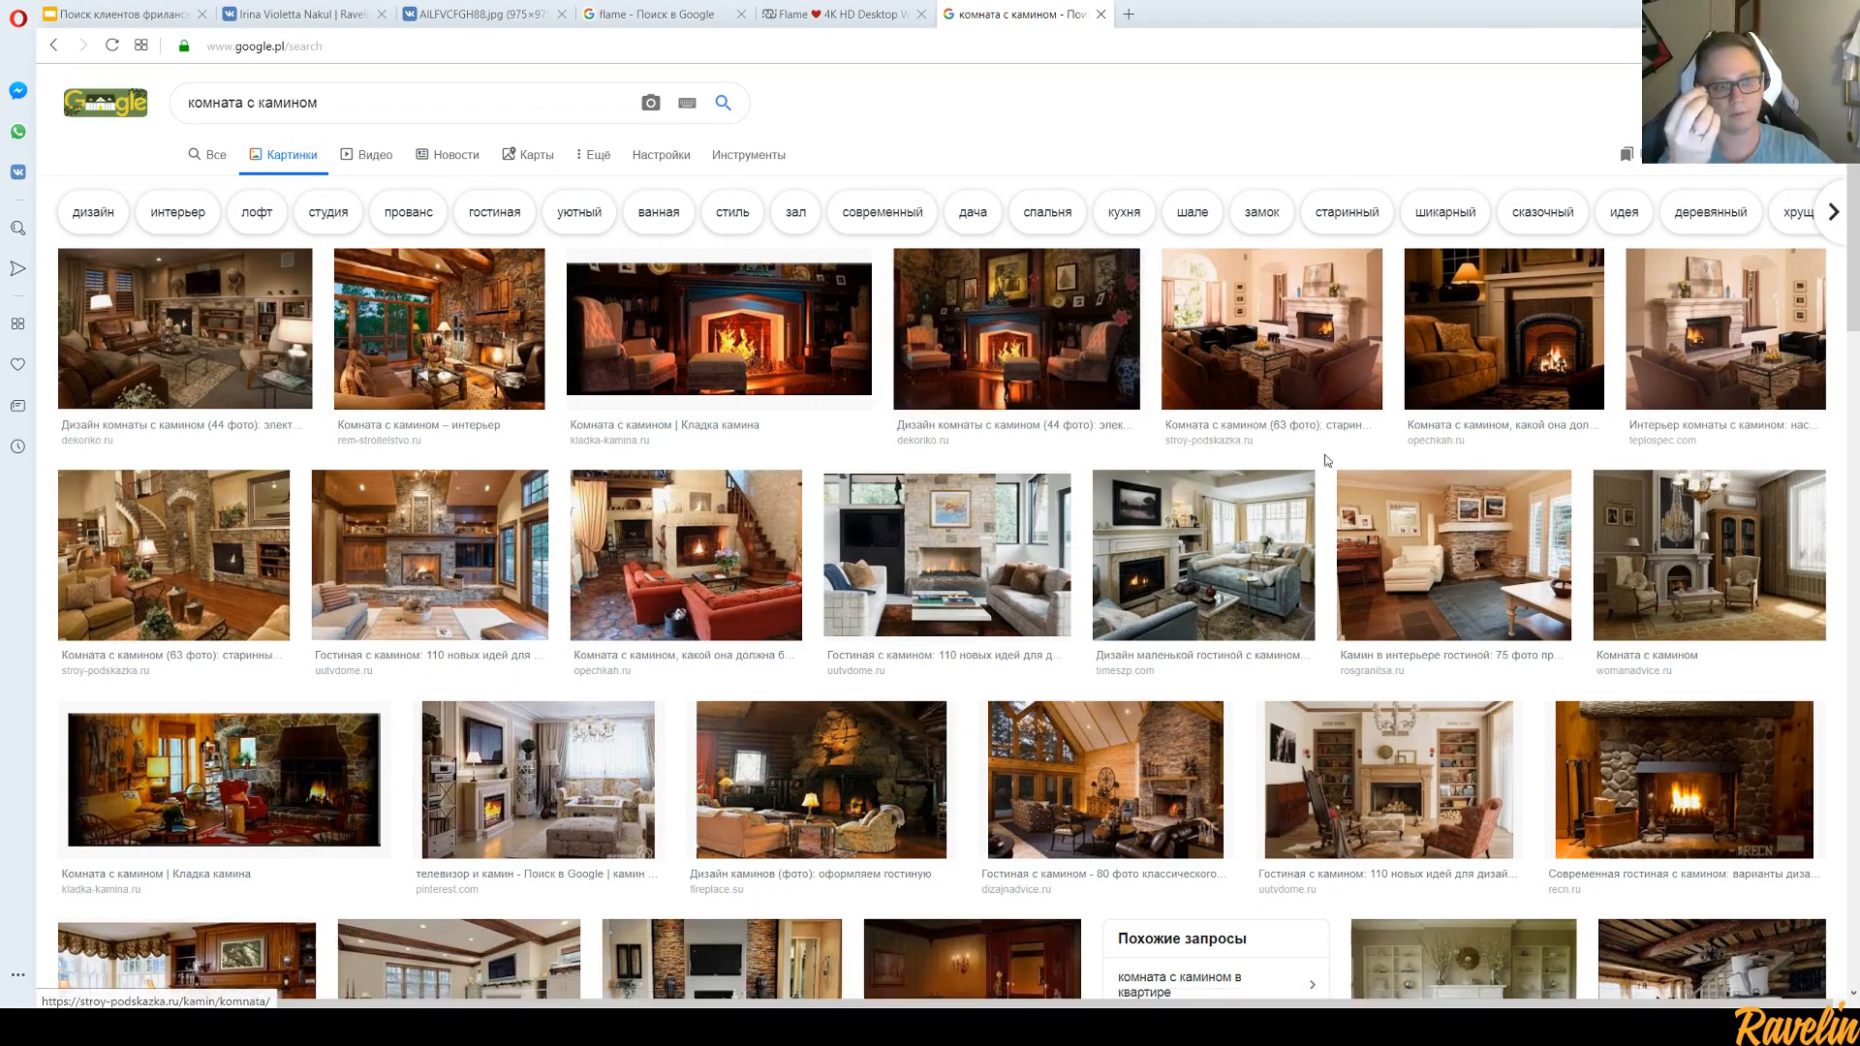
# Examine how fireplace flames light the surrounding room in dark and bright interior photos among the image results
pyautogui.scroll(-2, 1351, 452)
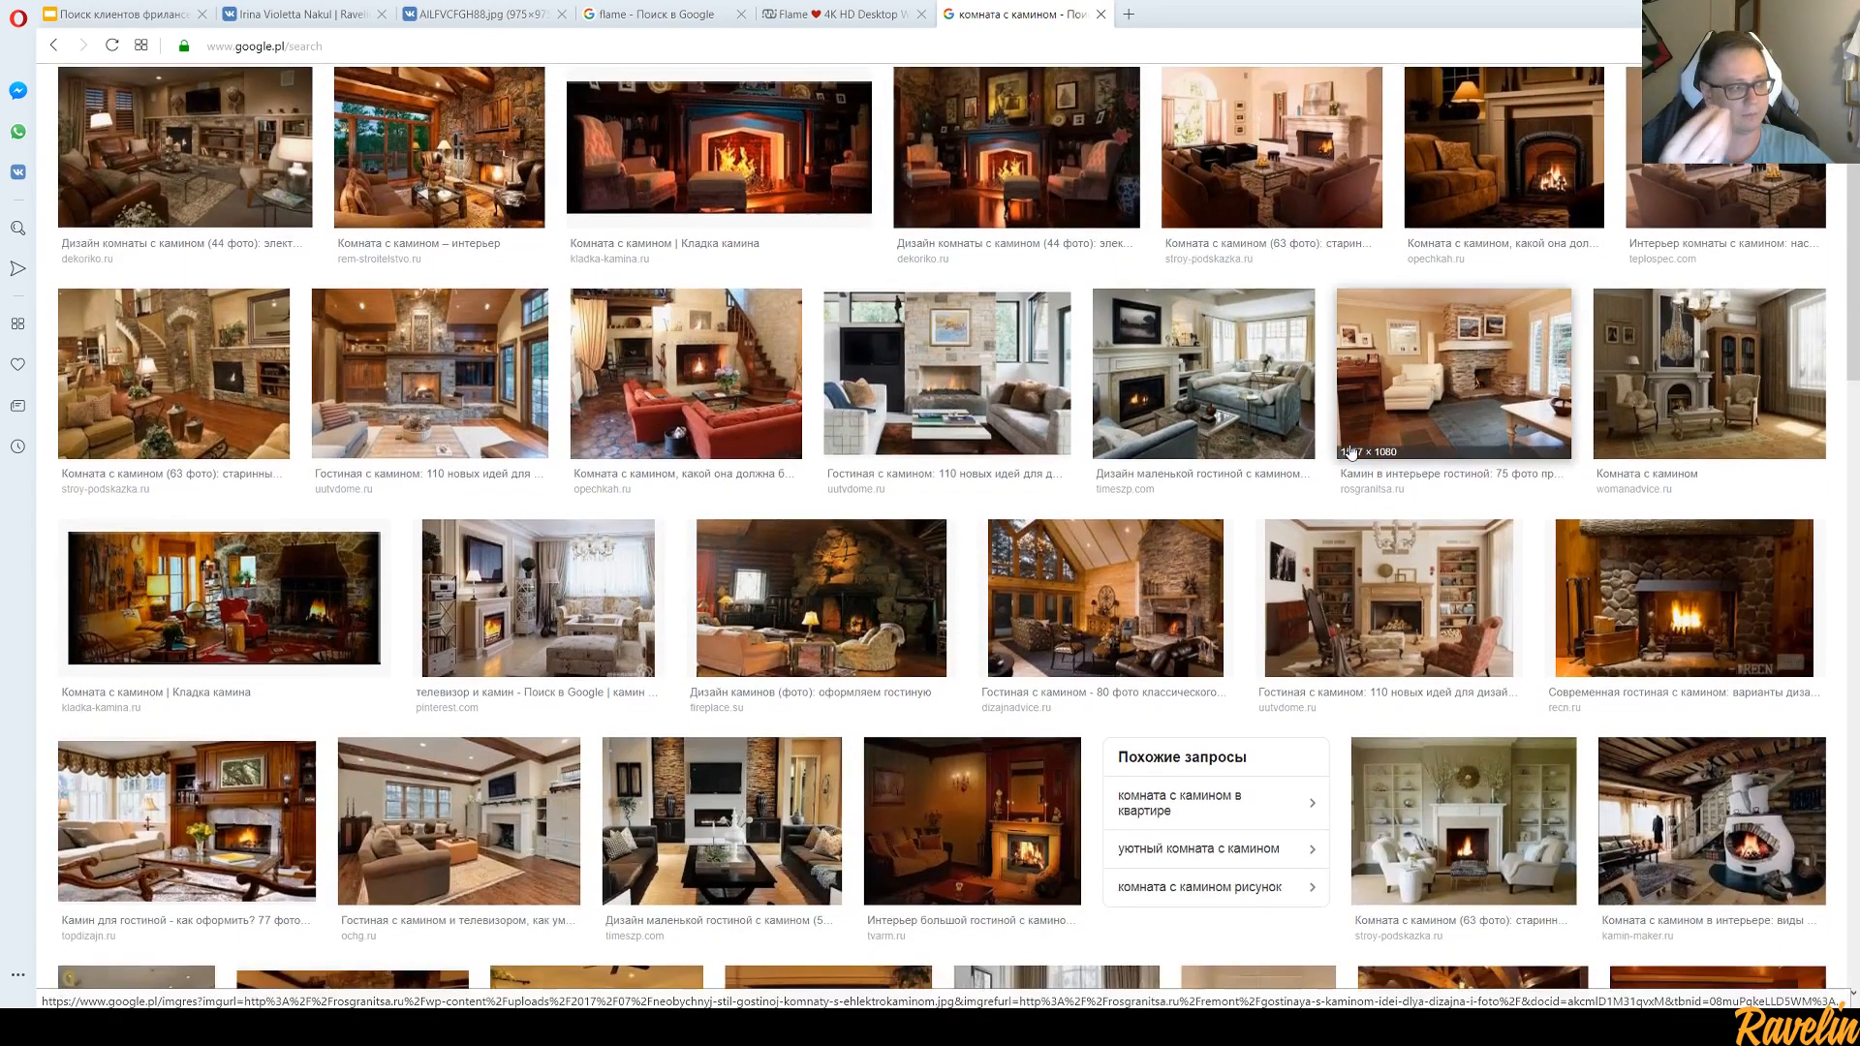
pyautogui.scroll(-4, 1352, 452)
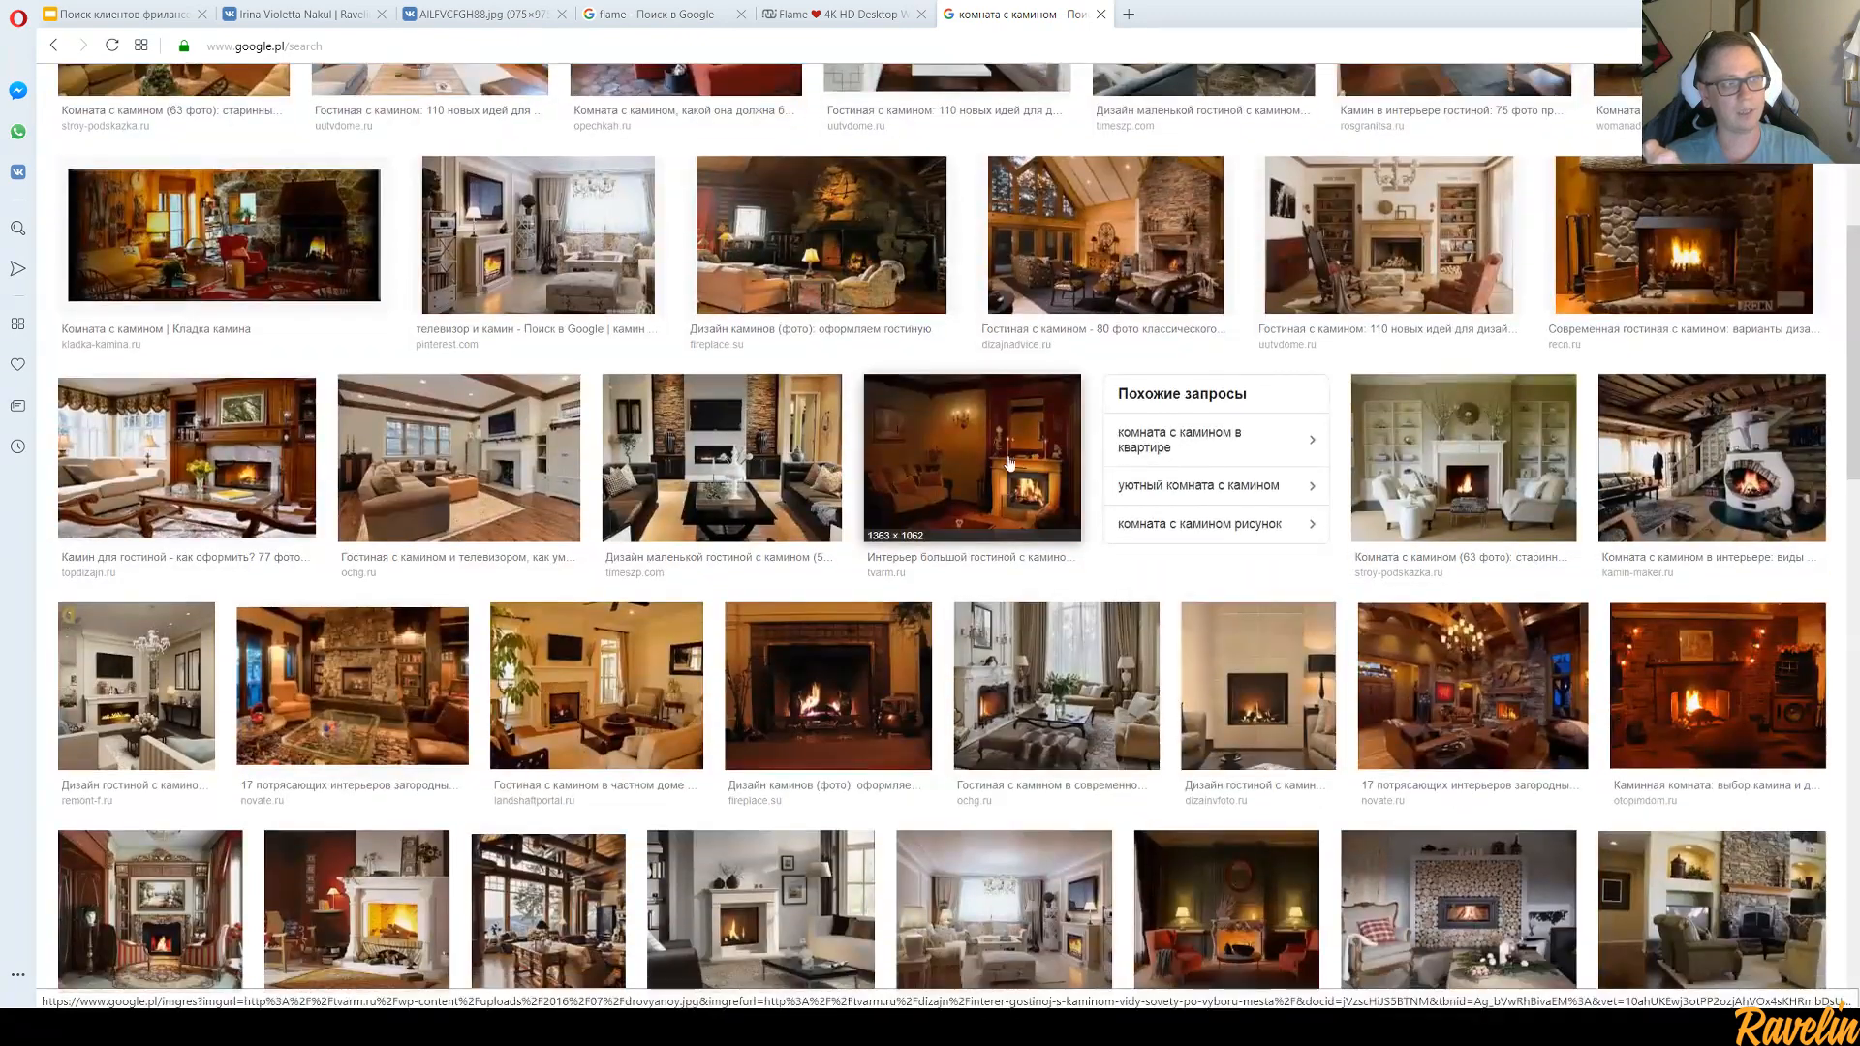
pyautogui.click(985, 452)
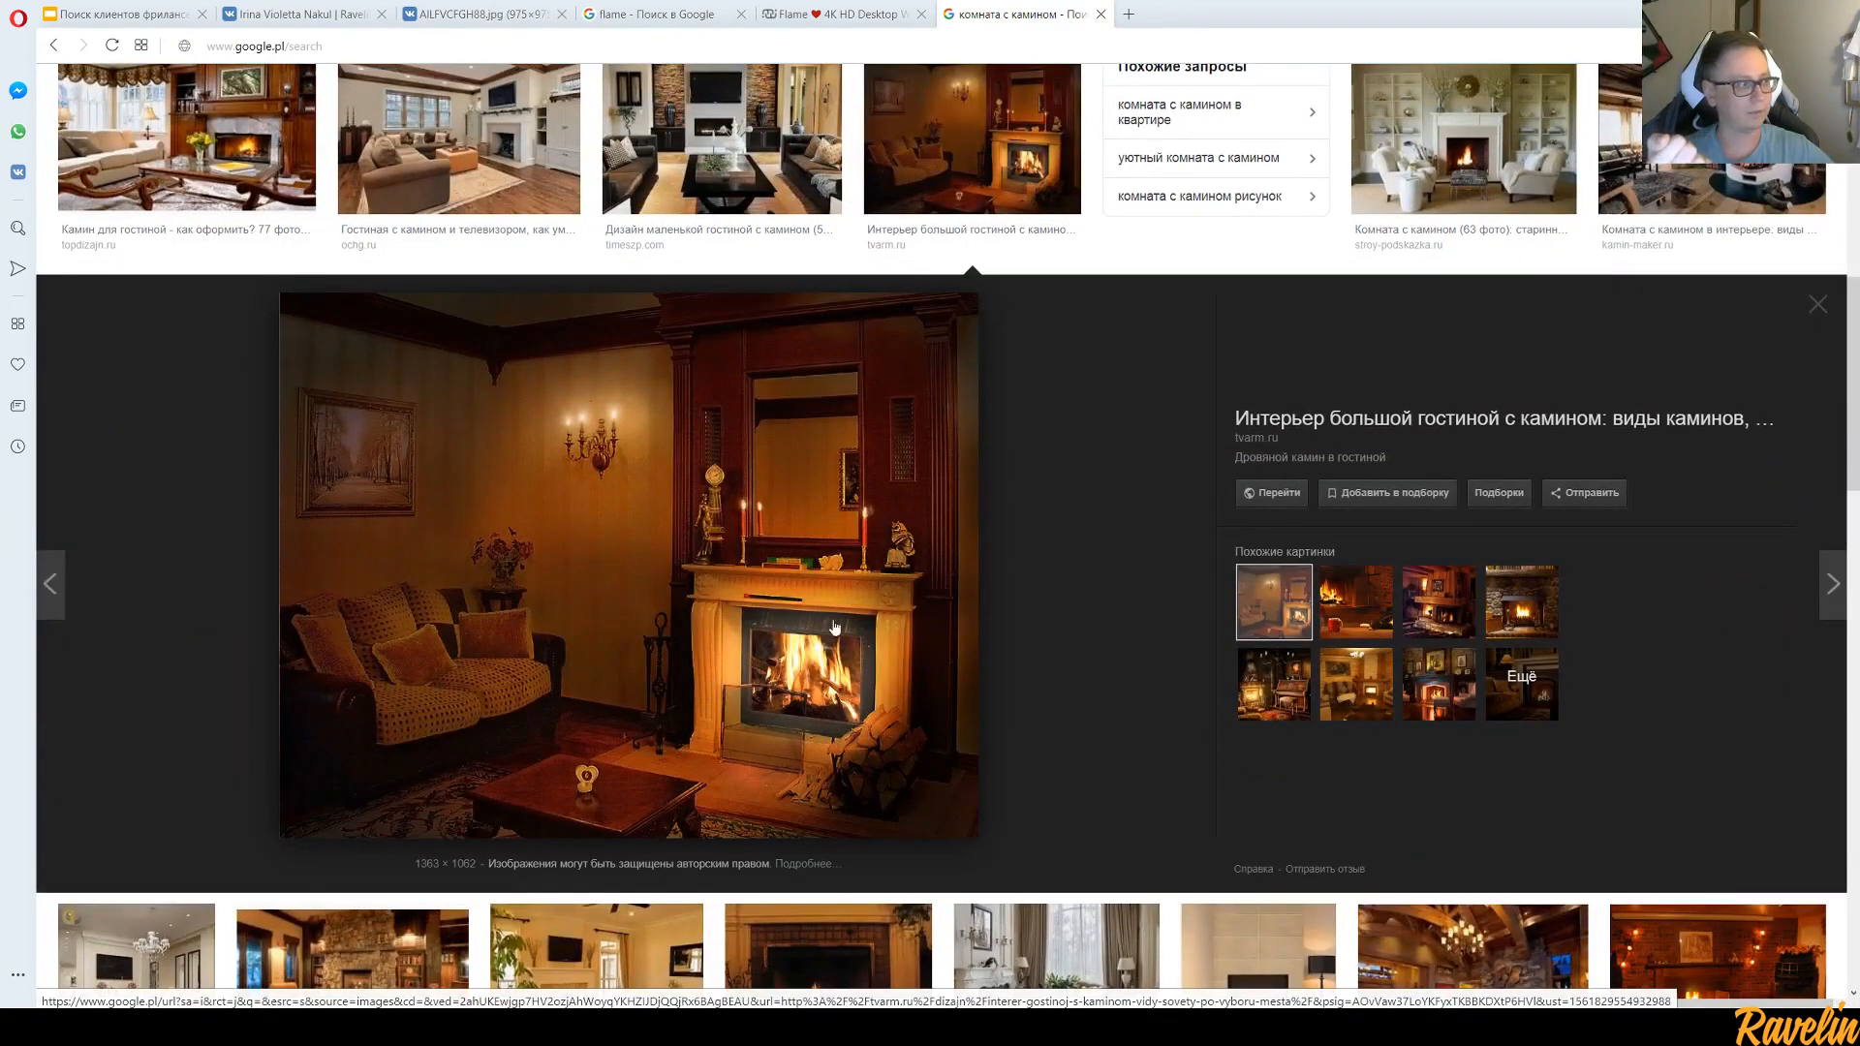
pyautogui.scroll(6, 1094, 580)
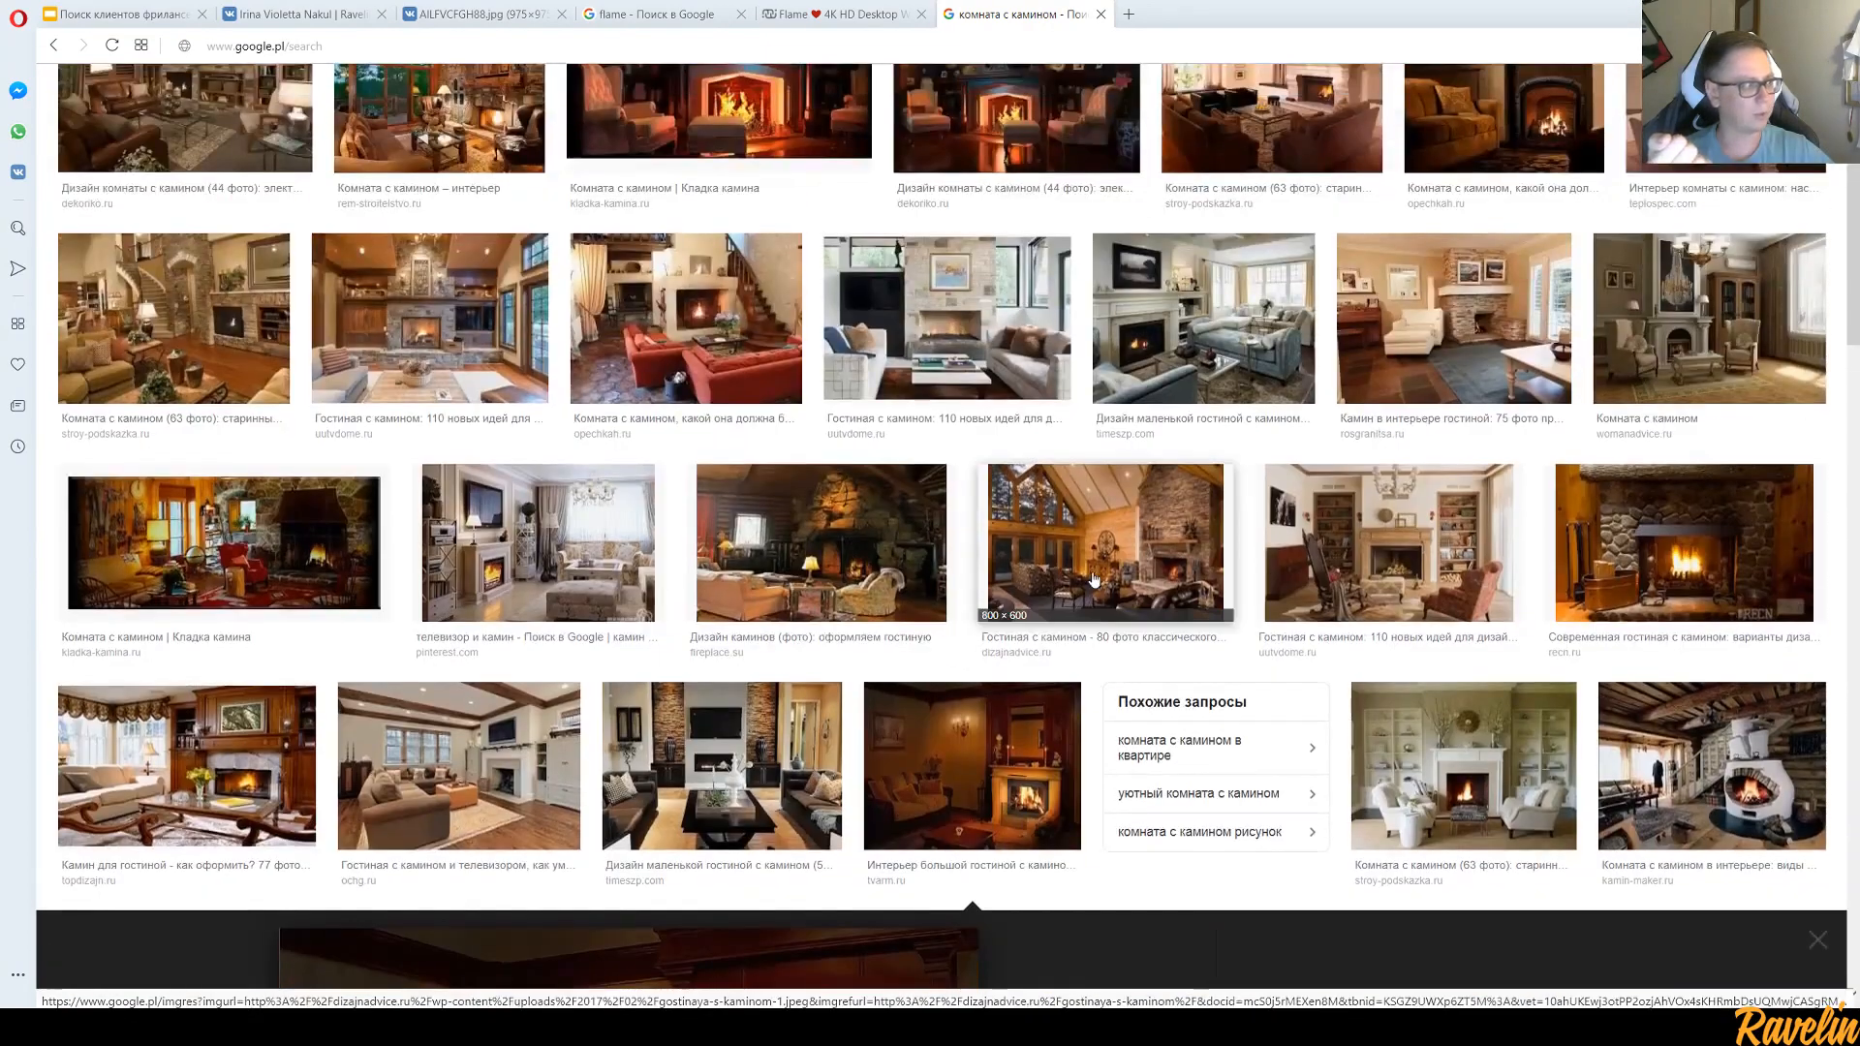
pyautogui.click(560, 569)
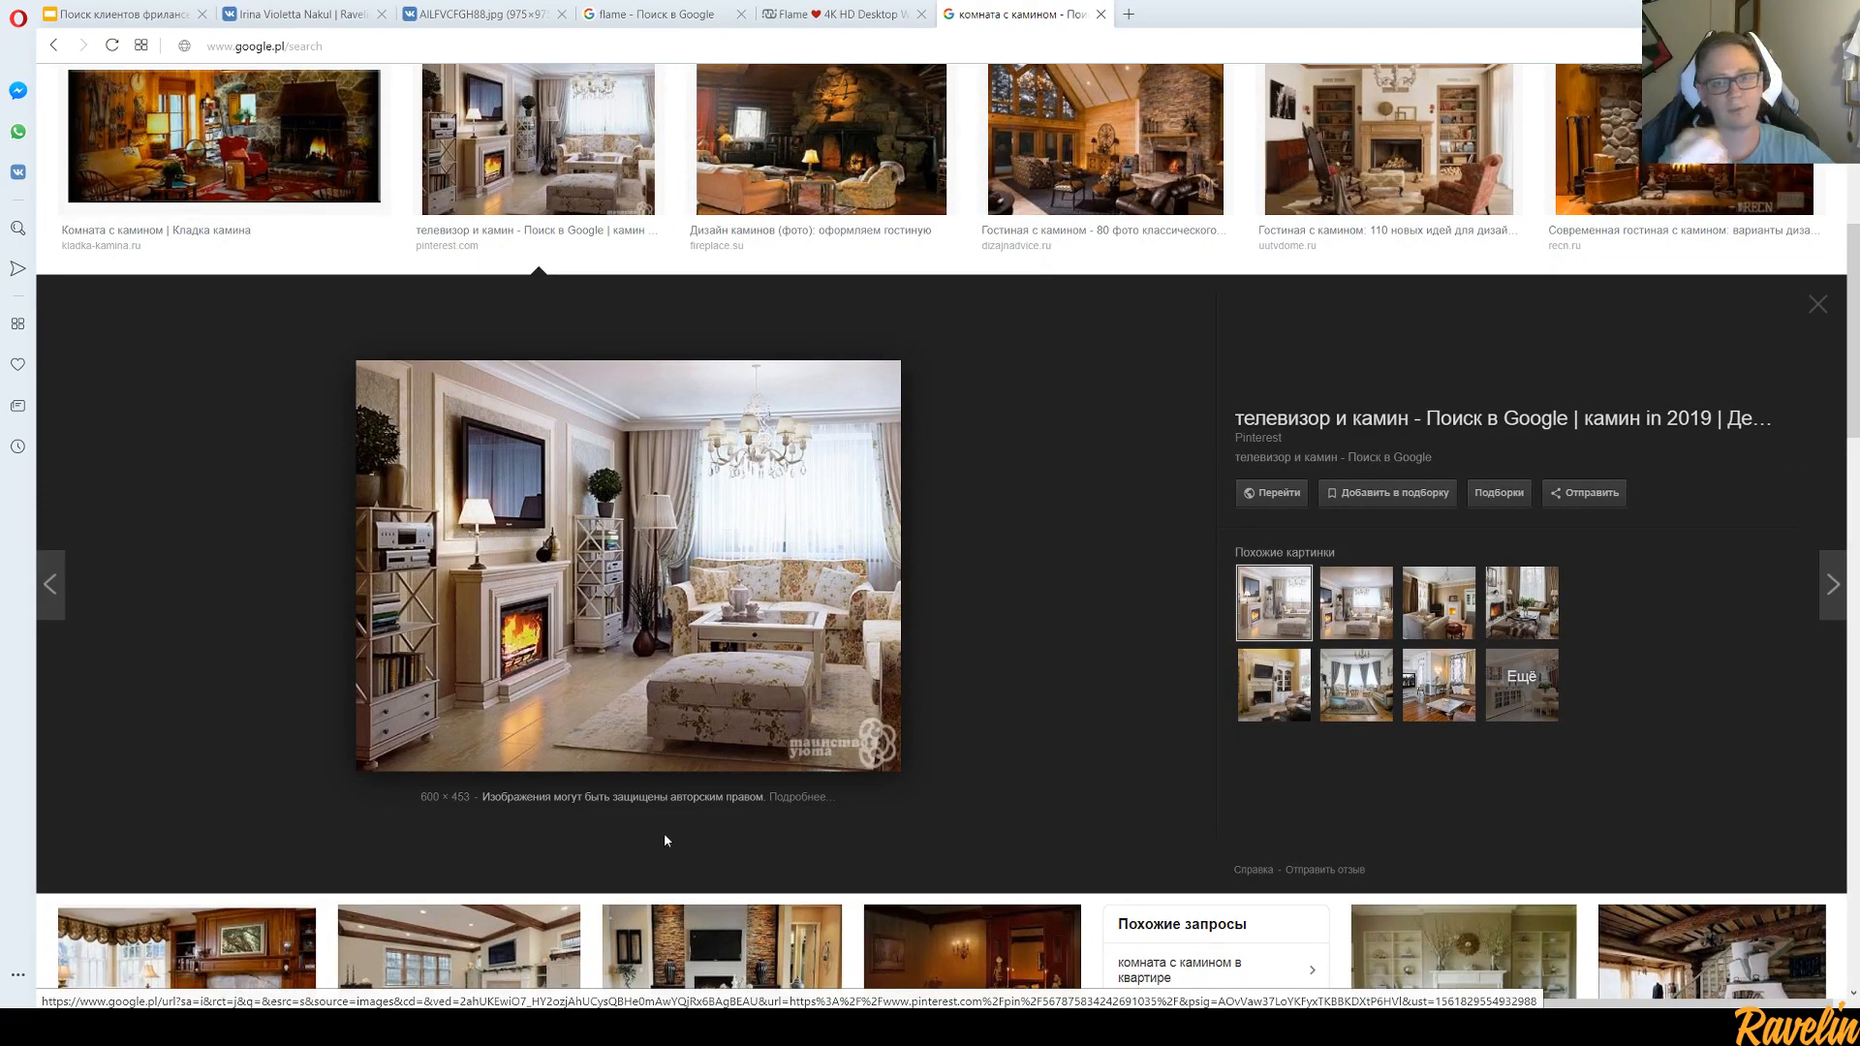
pyautogui.scroll(5, 1042, 621)
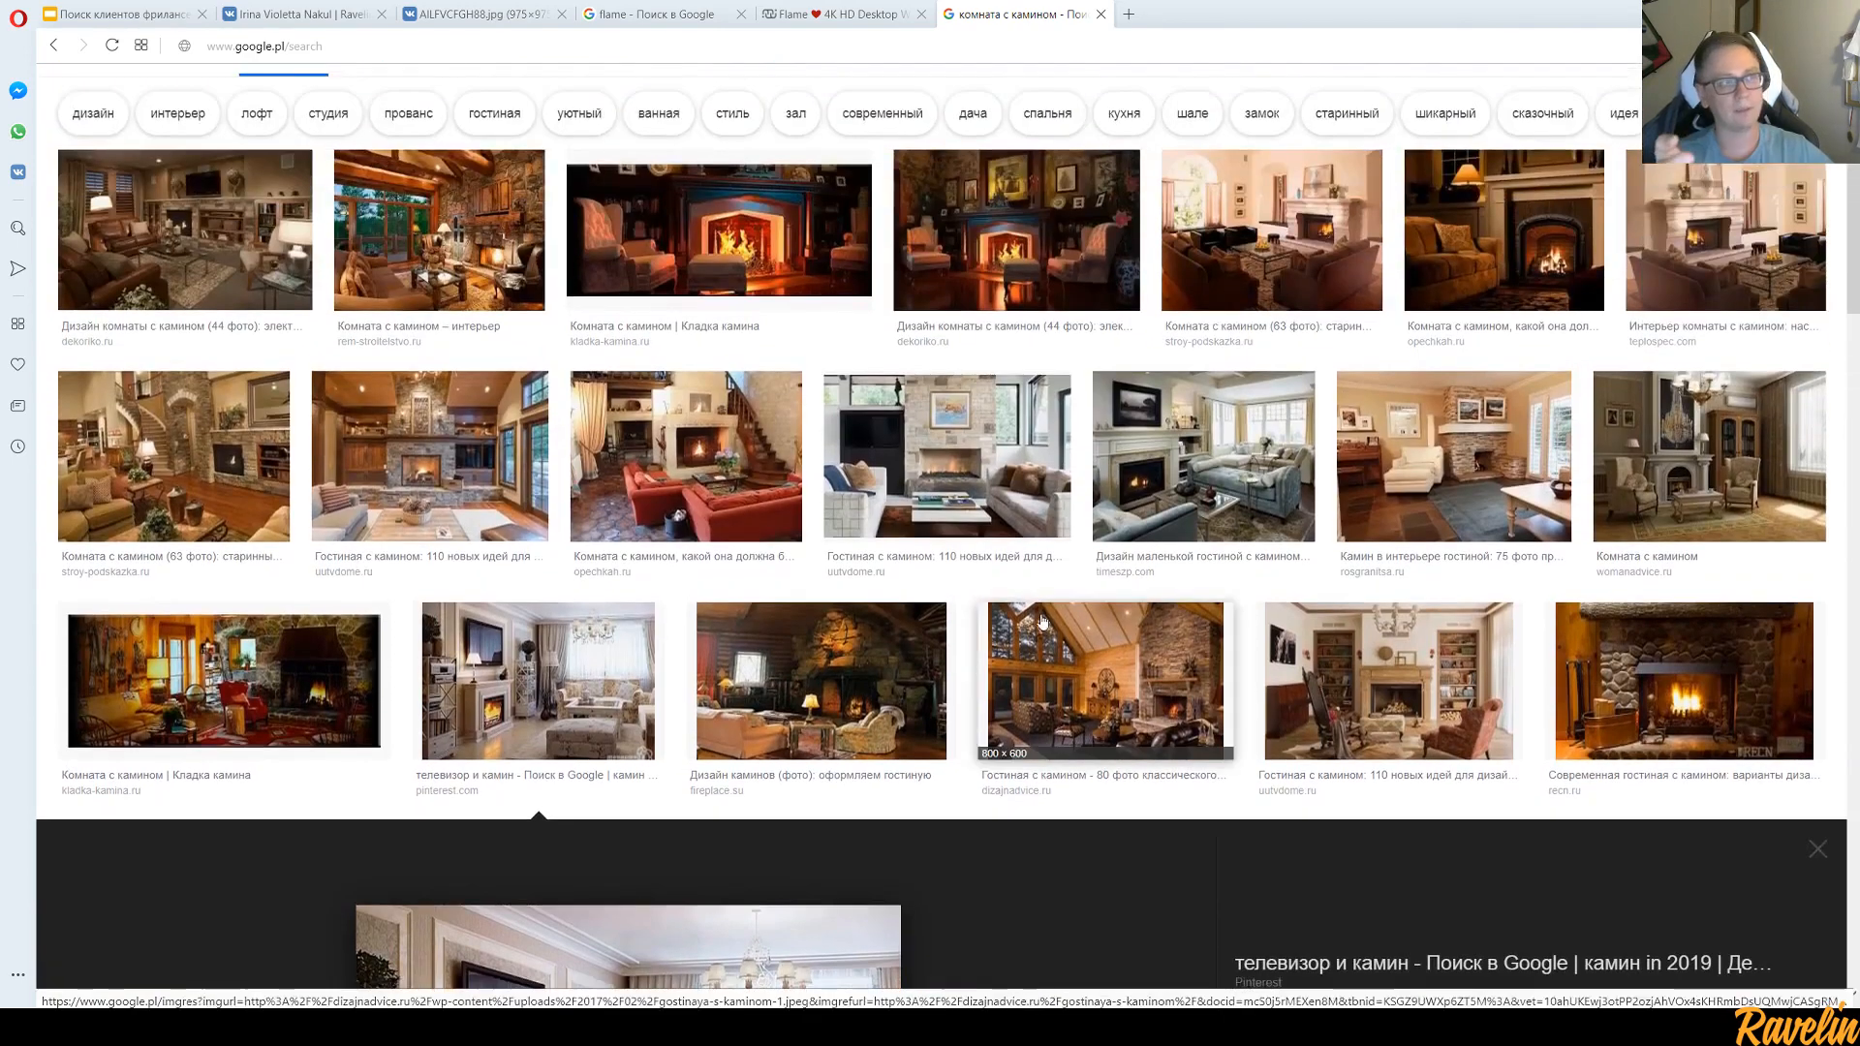
pyautogui.click(1264, 232)
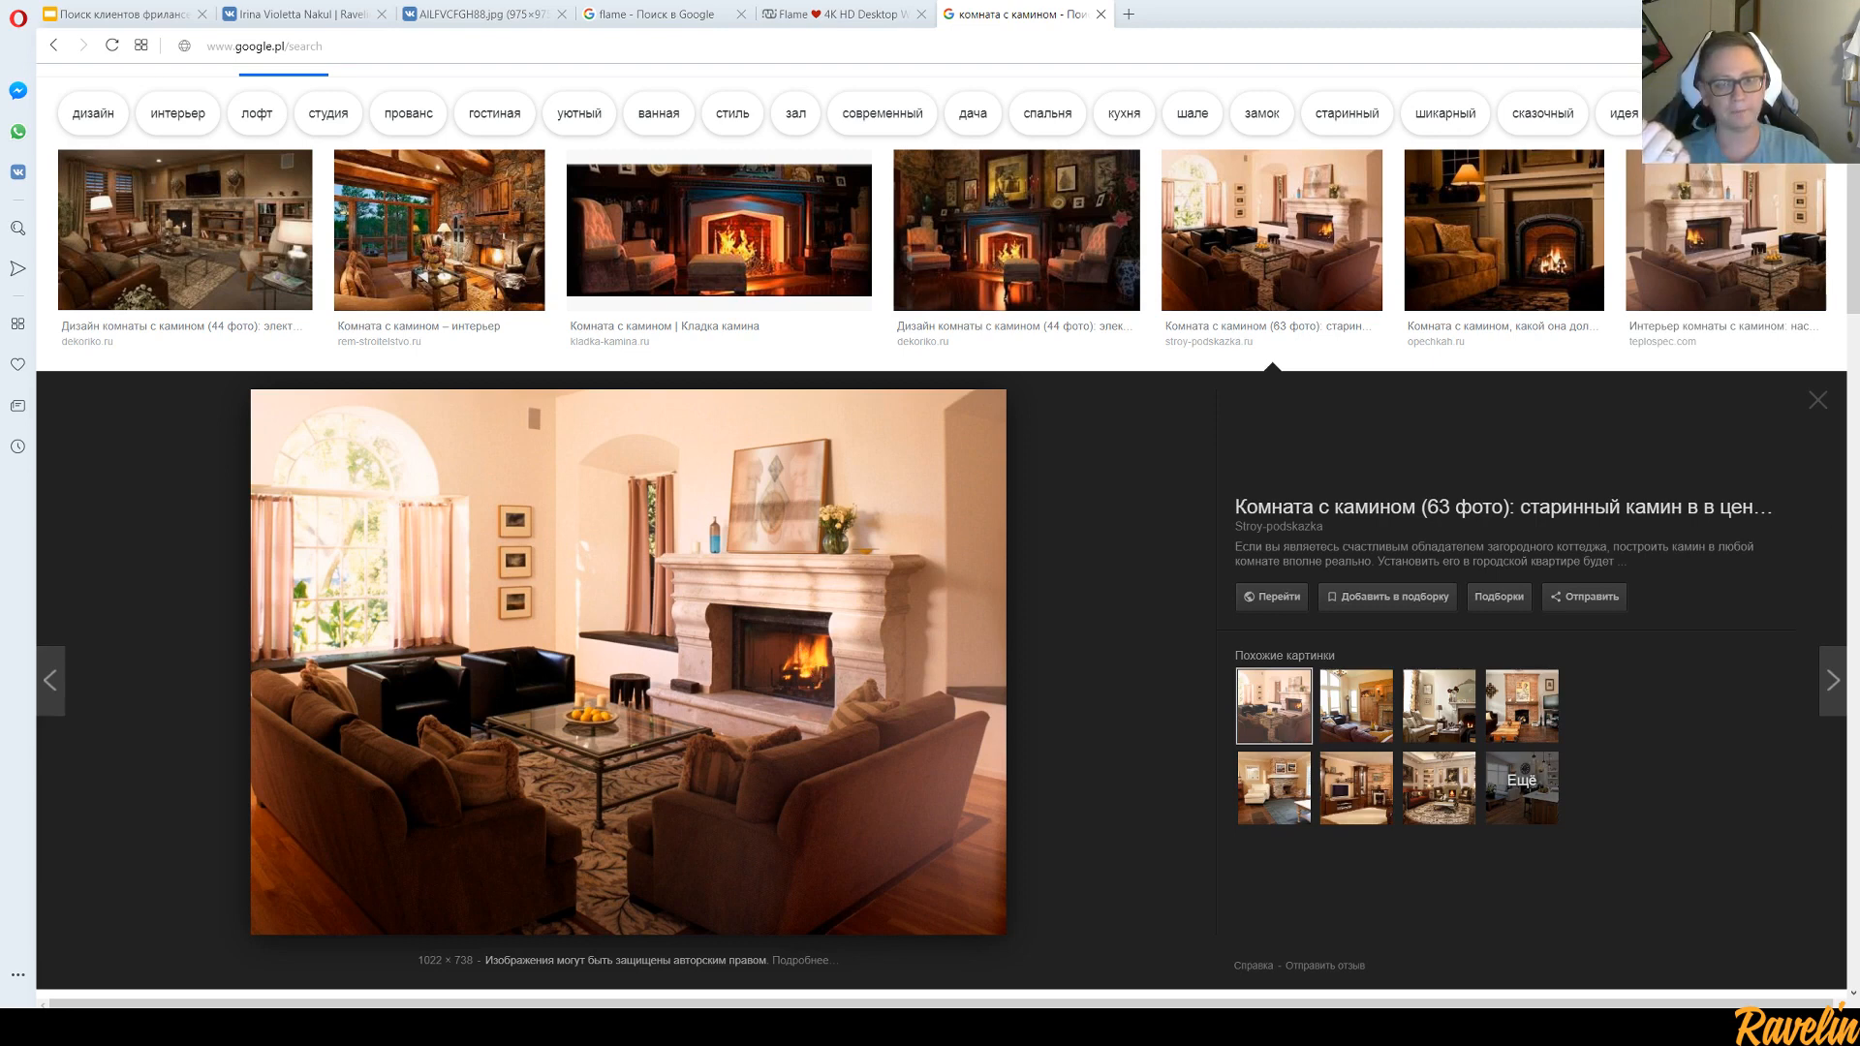
pyautogui.click(772, 673)
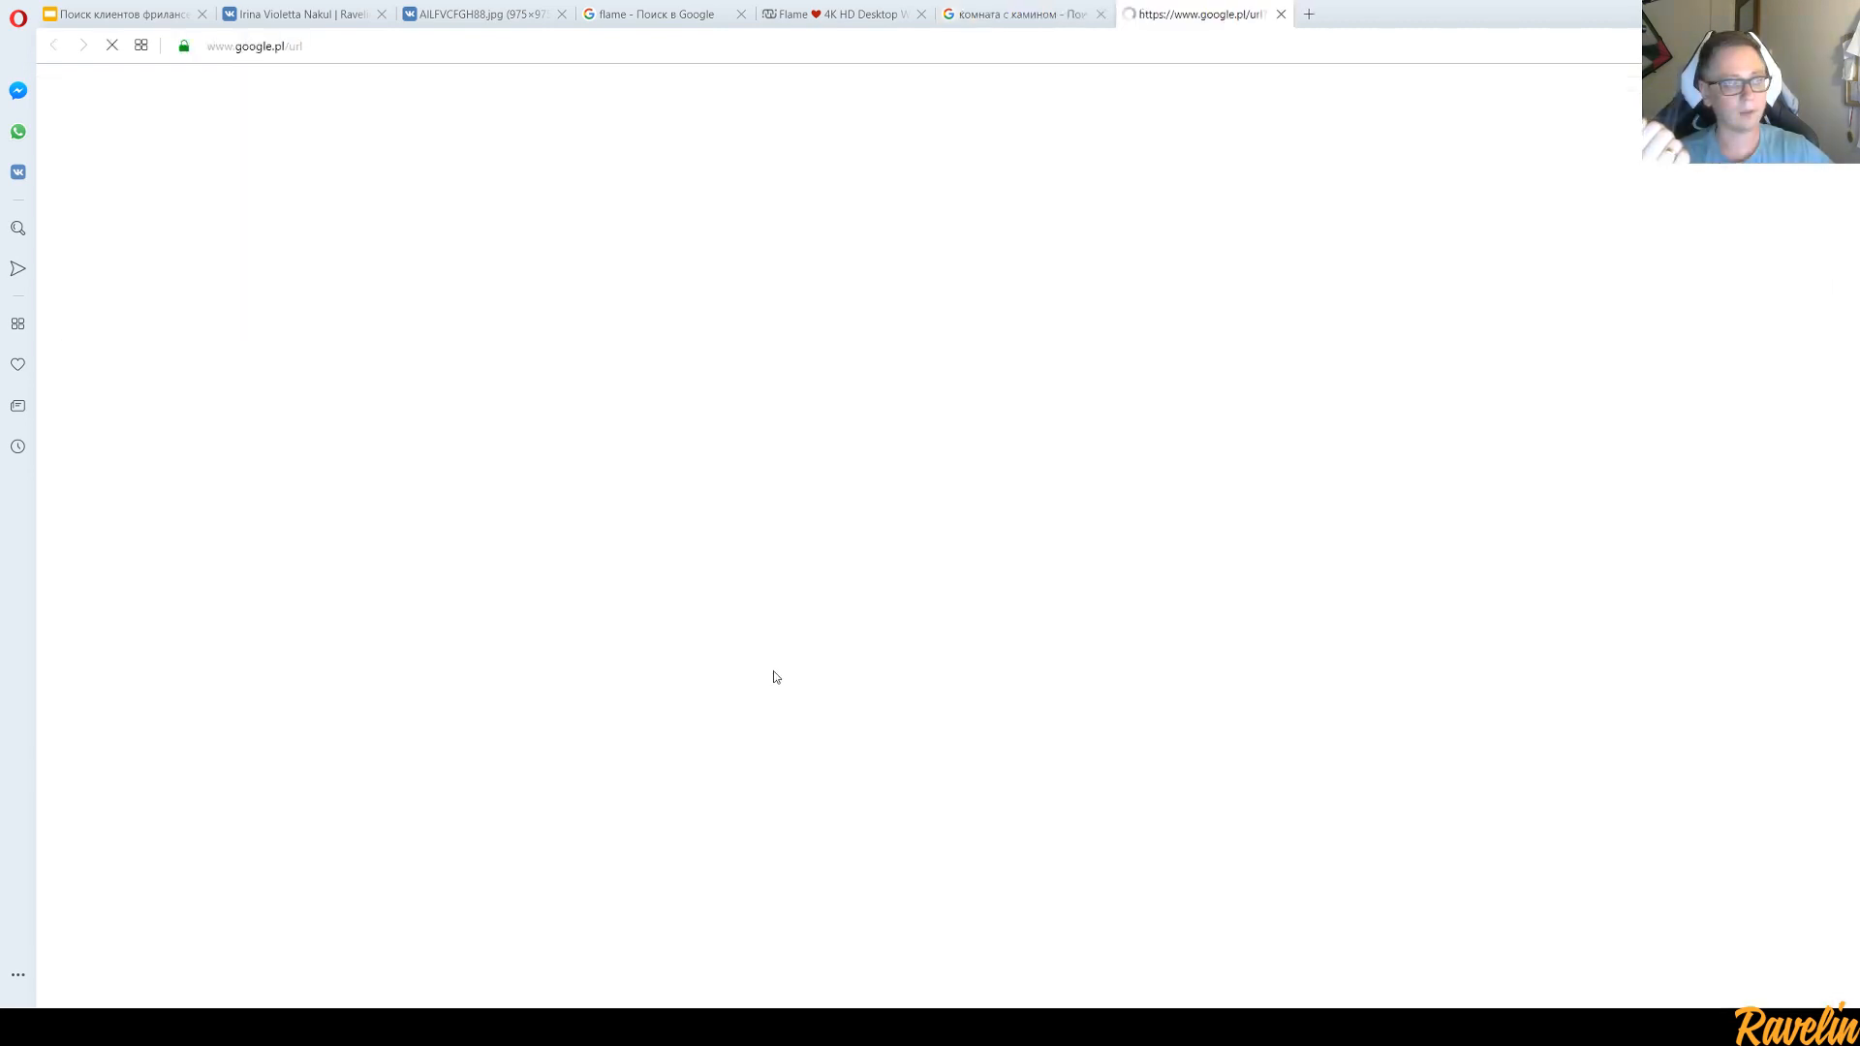
pyautogui.click(1280, 14)
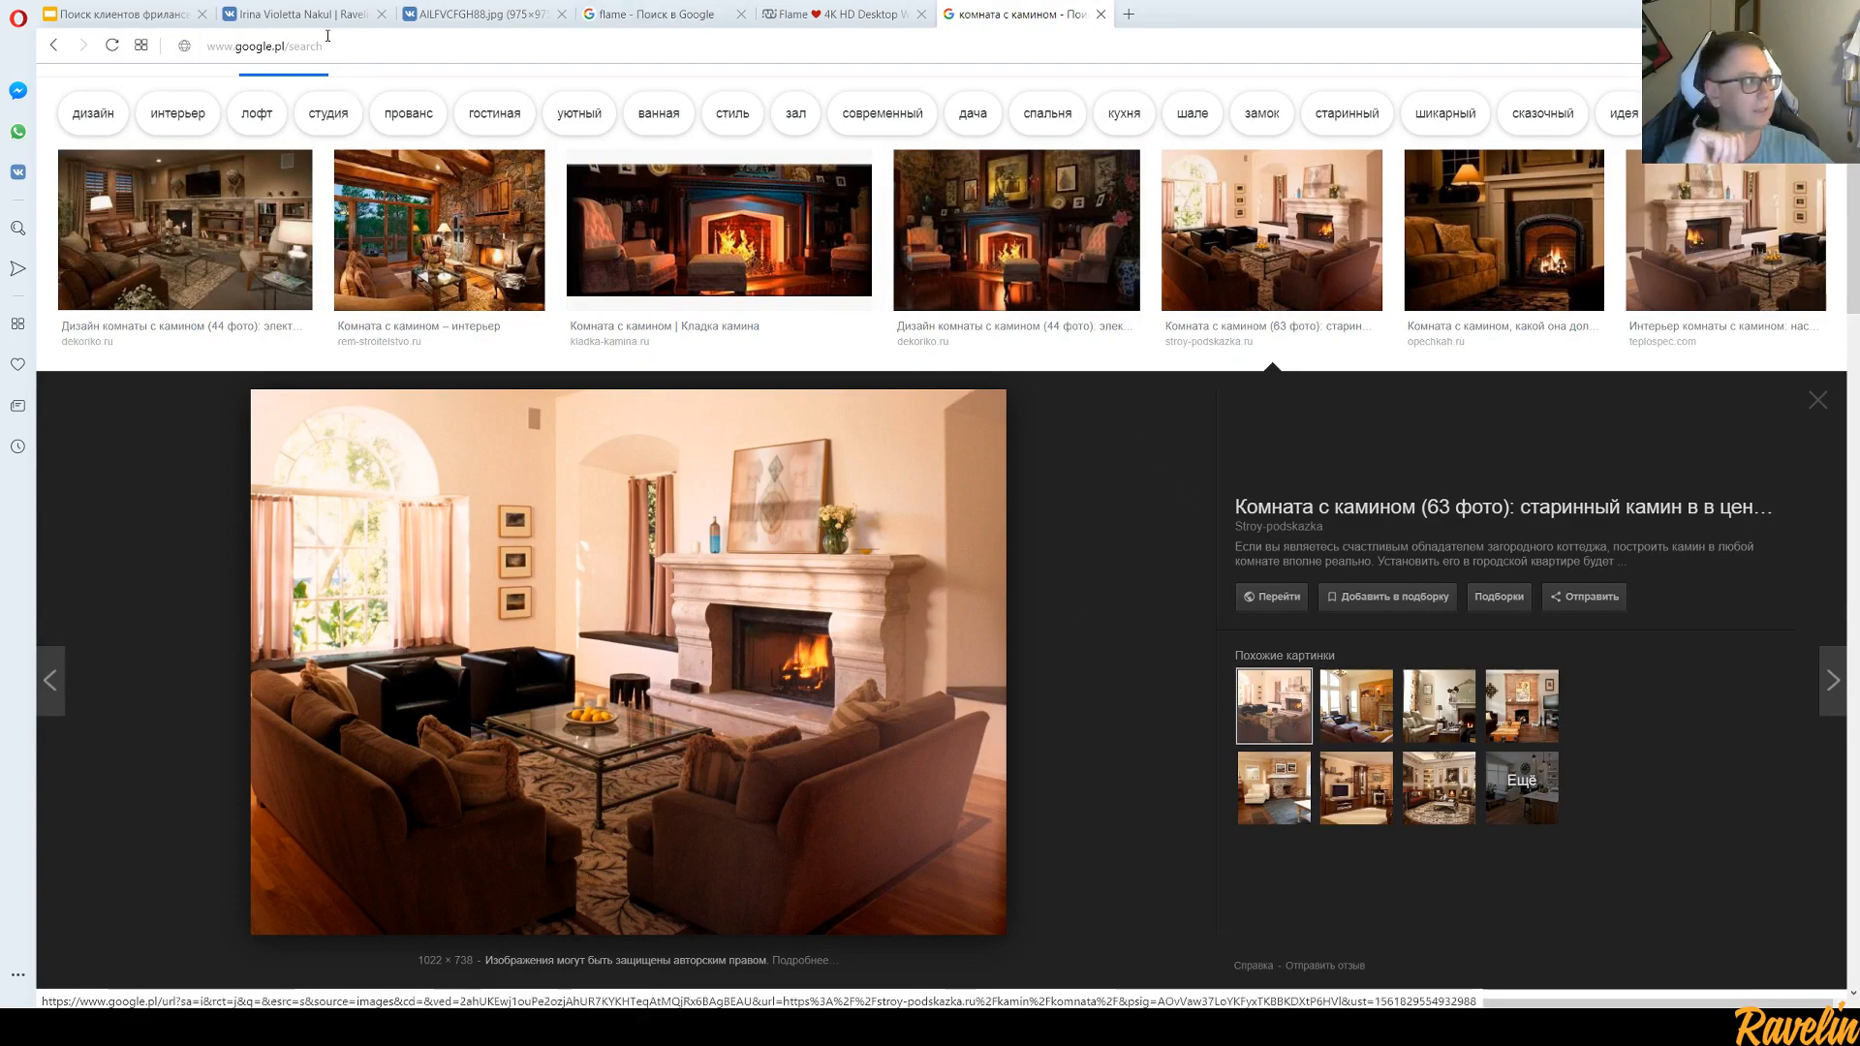
# Switch back to 3ds Max and turn off Generates caustics for the fire's light material
pyautogui.click(1075, 1027)
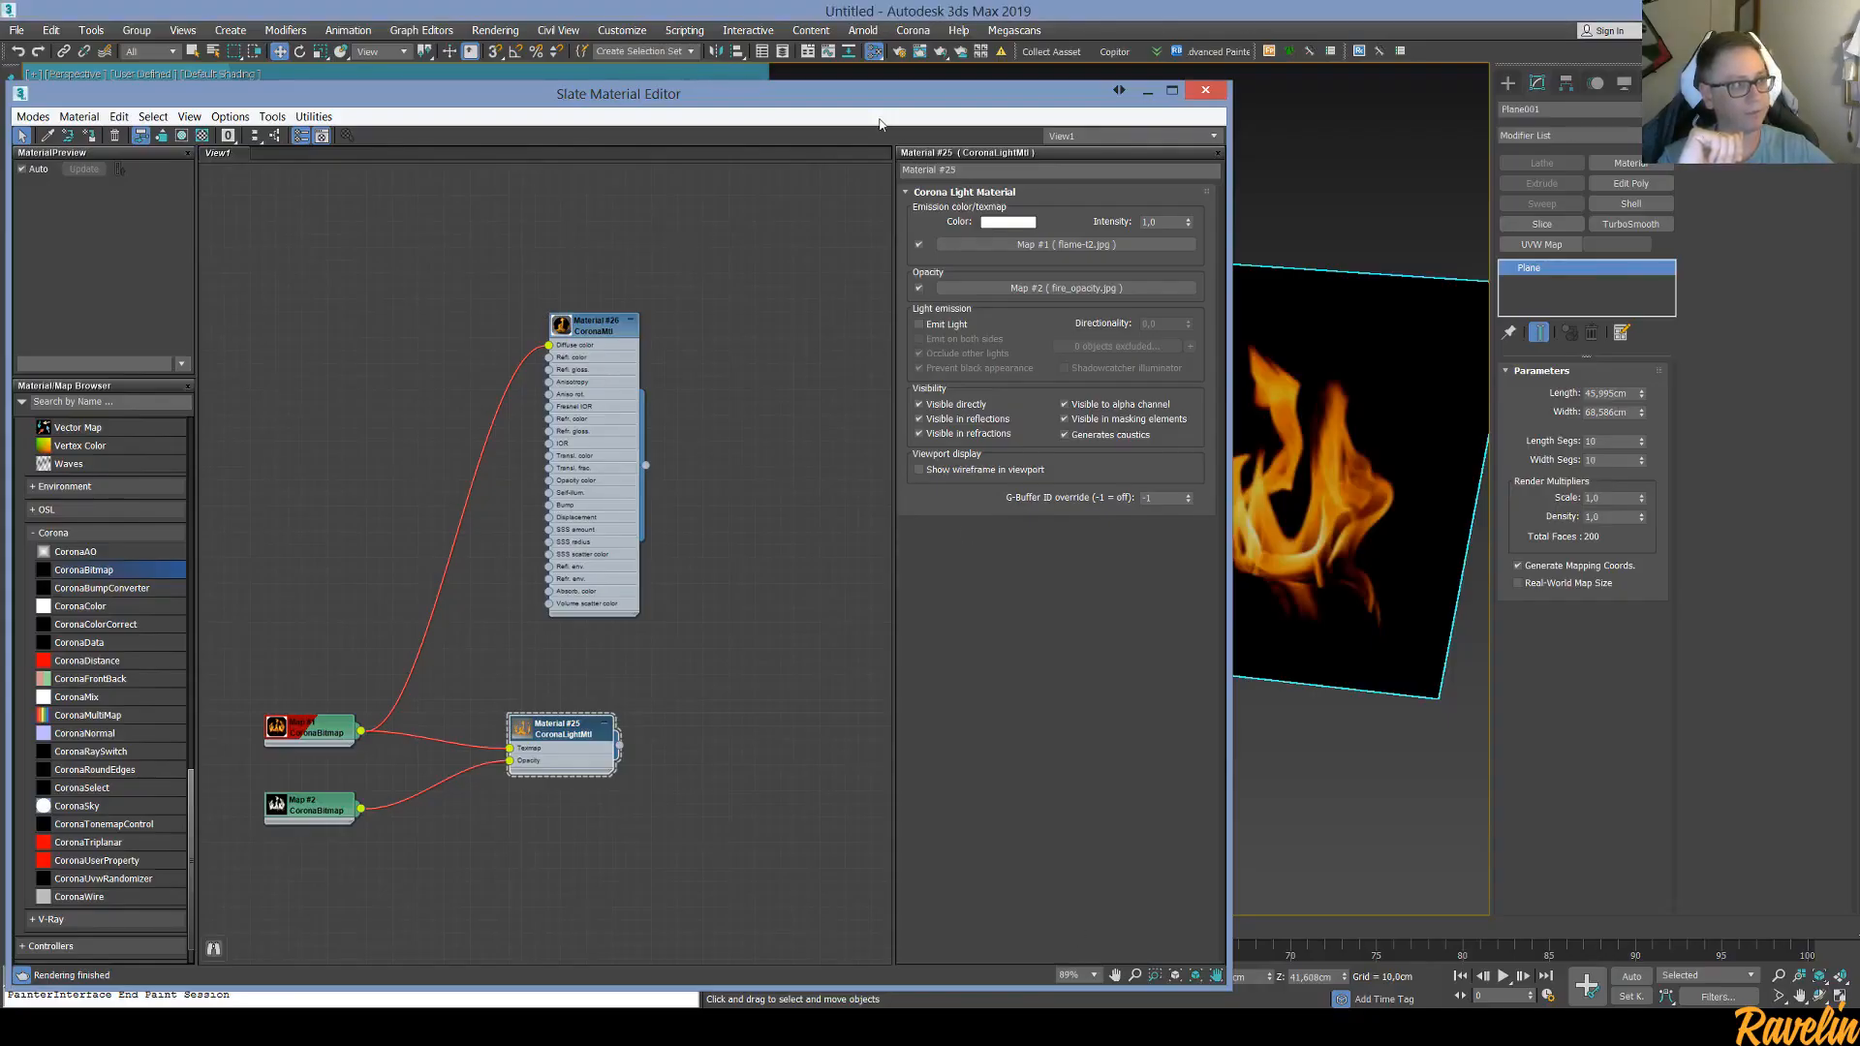
pyautogui.moveTo(853, 93); pyautogui.dragTo(821, 106)
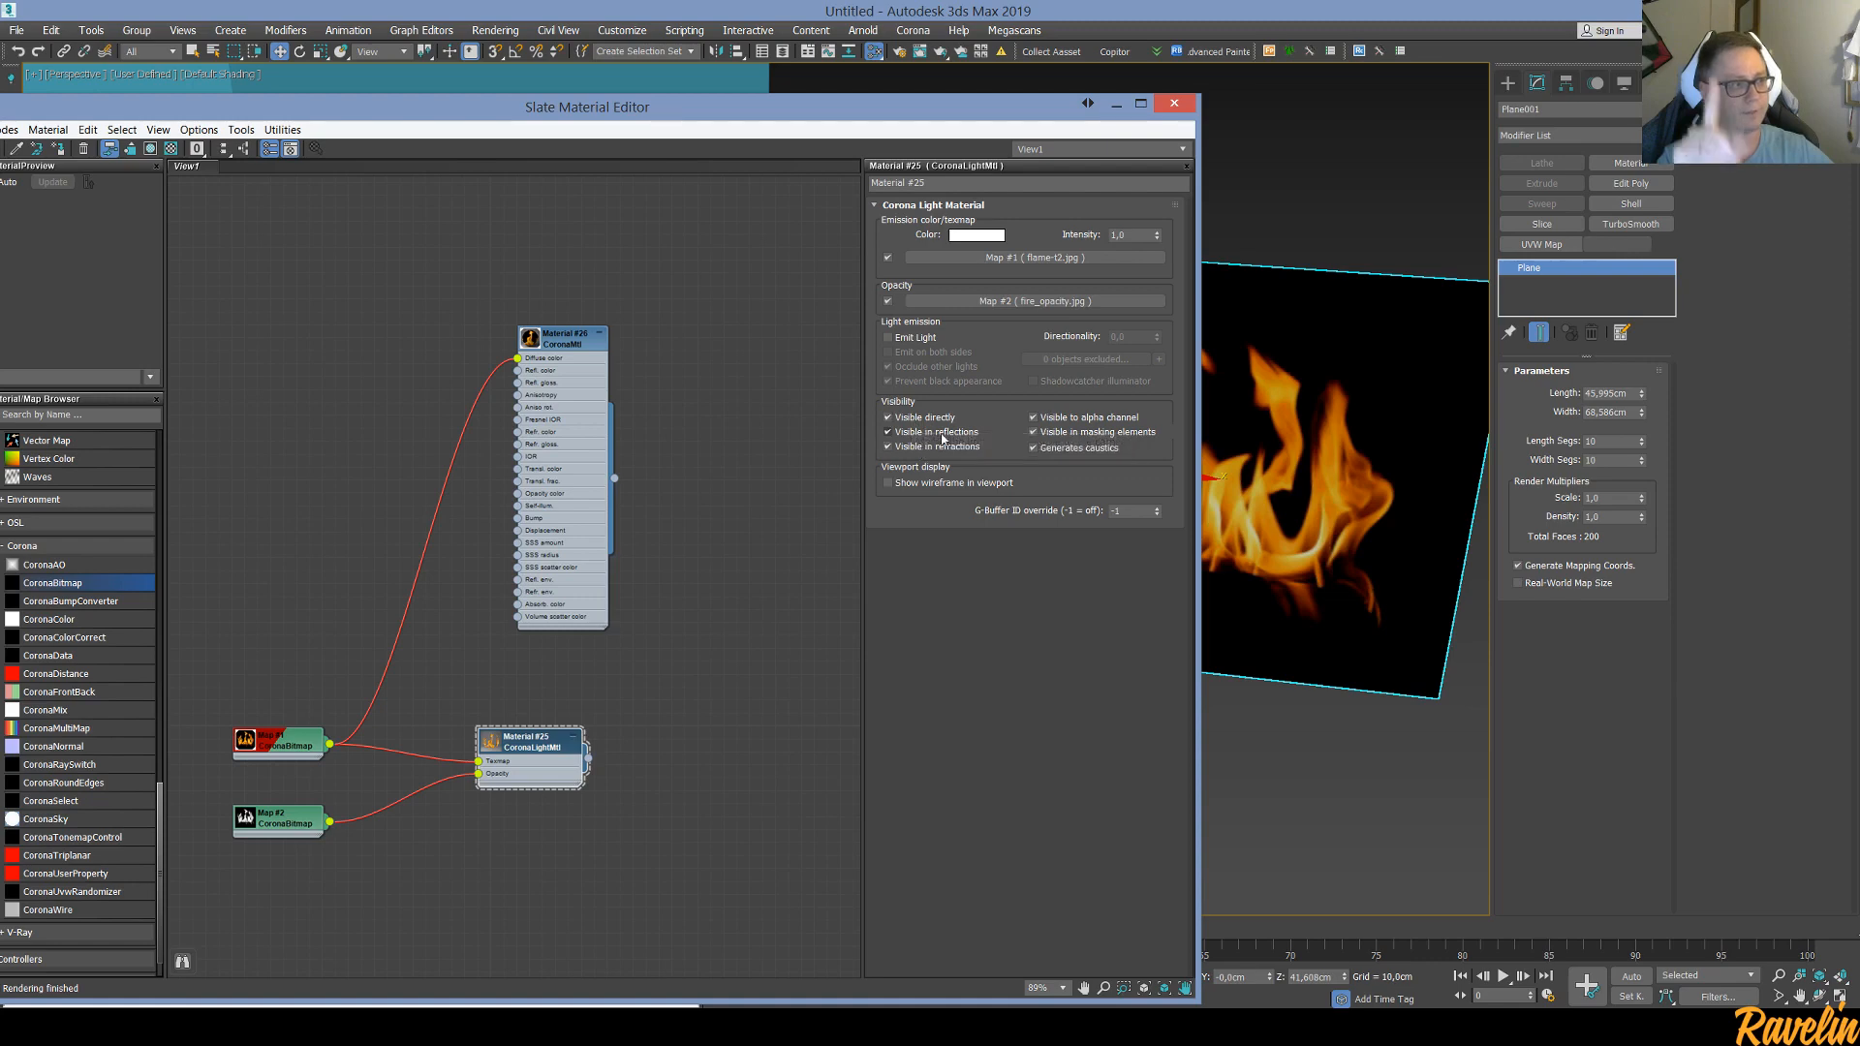
pyautogui.click(1032, 446)
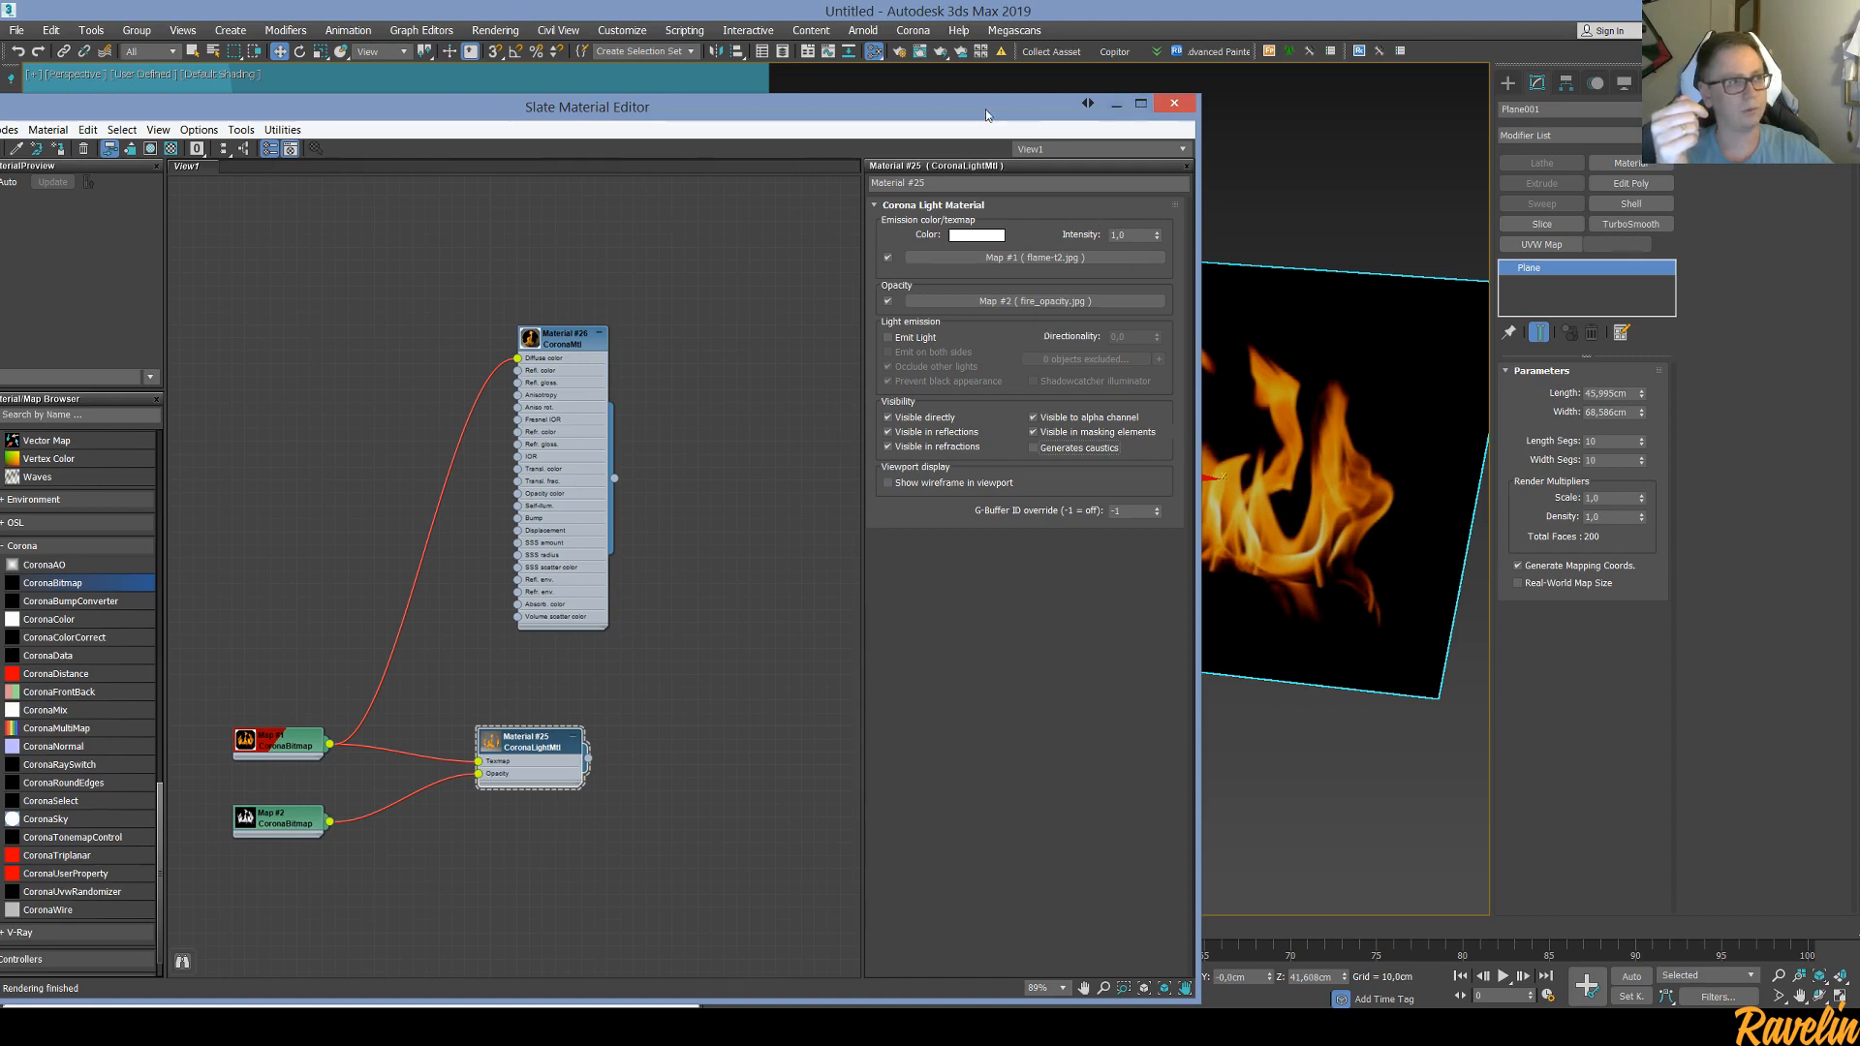
# Close the material editor and move the fire plane from beside the box into the fireplace opening
pyautogui.moveTo(1095, 106); pyautogui.dragTo(1182, 256)
pyautogui.click(1259, 254)
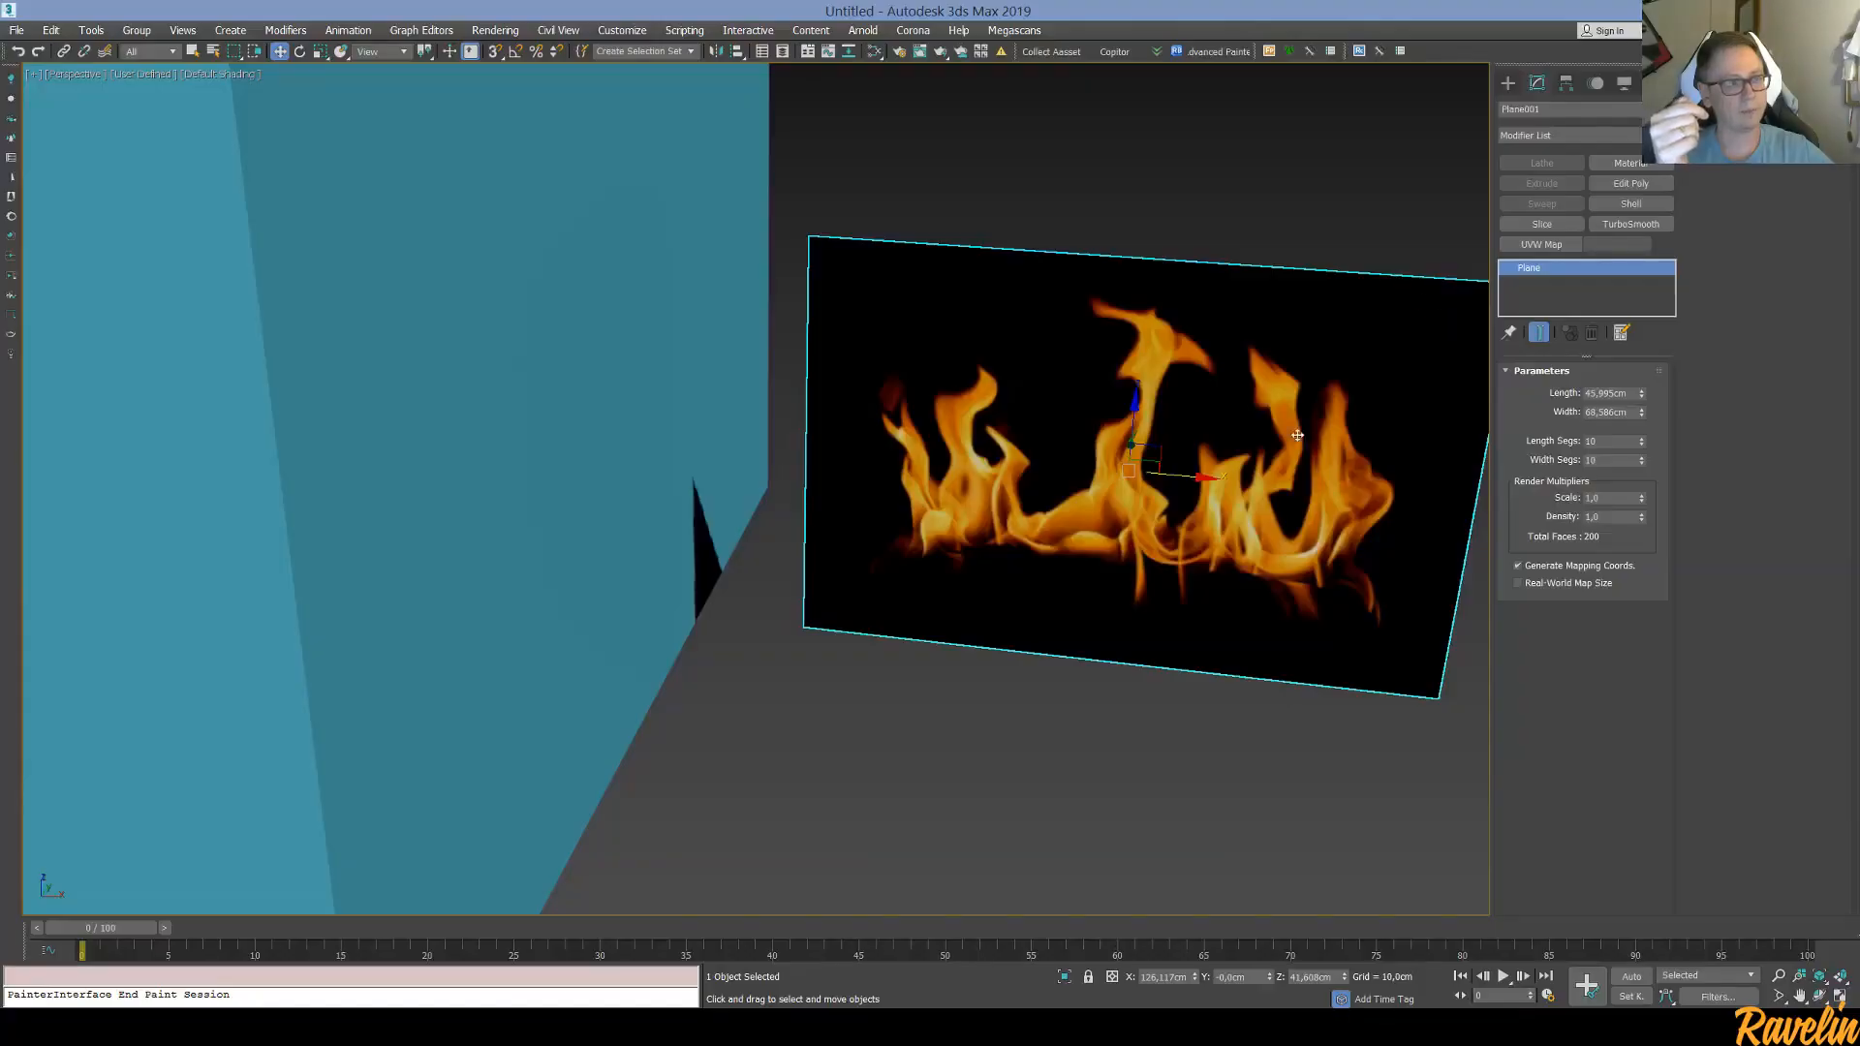
pyautogui.scroll(-5, 883, 526)
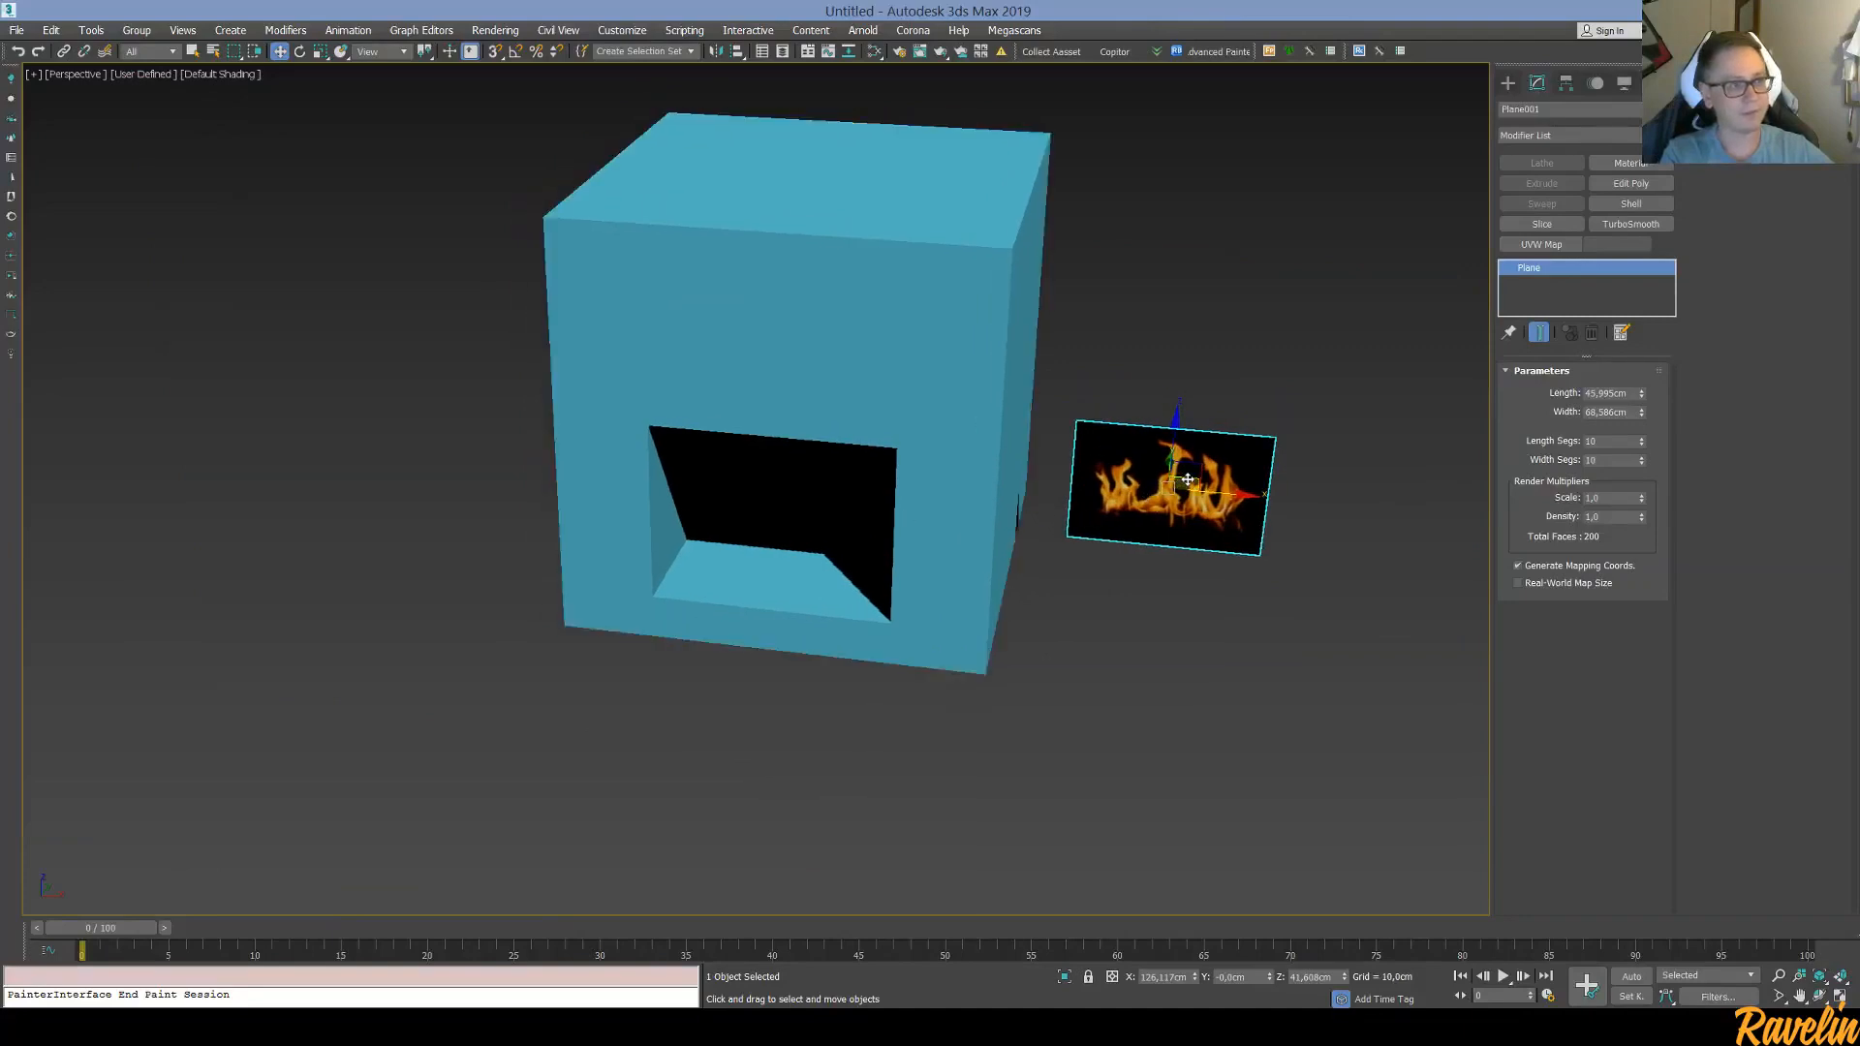
pyautogui.moveTo(1189, 482); pyautogui.dragTo(805, 511)
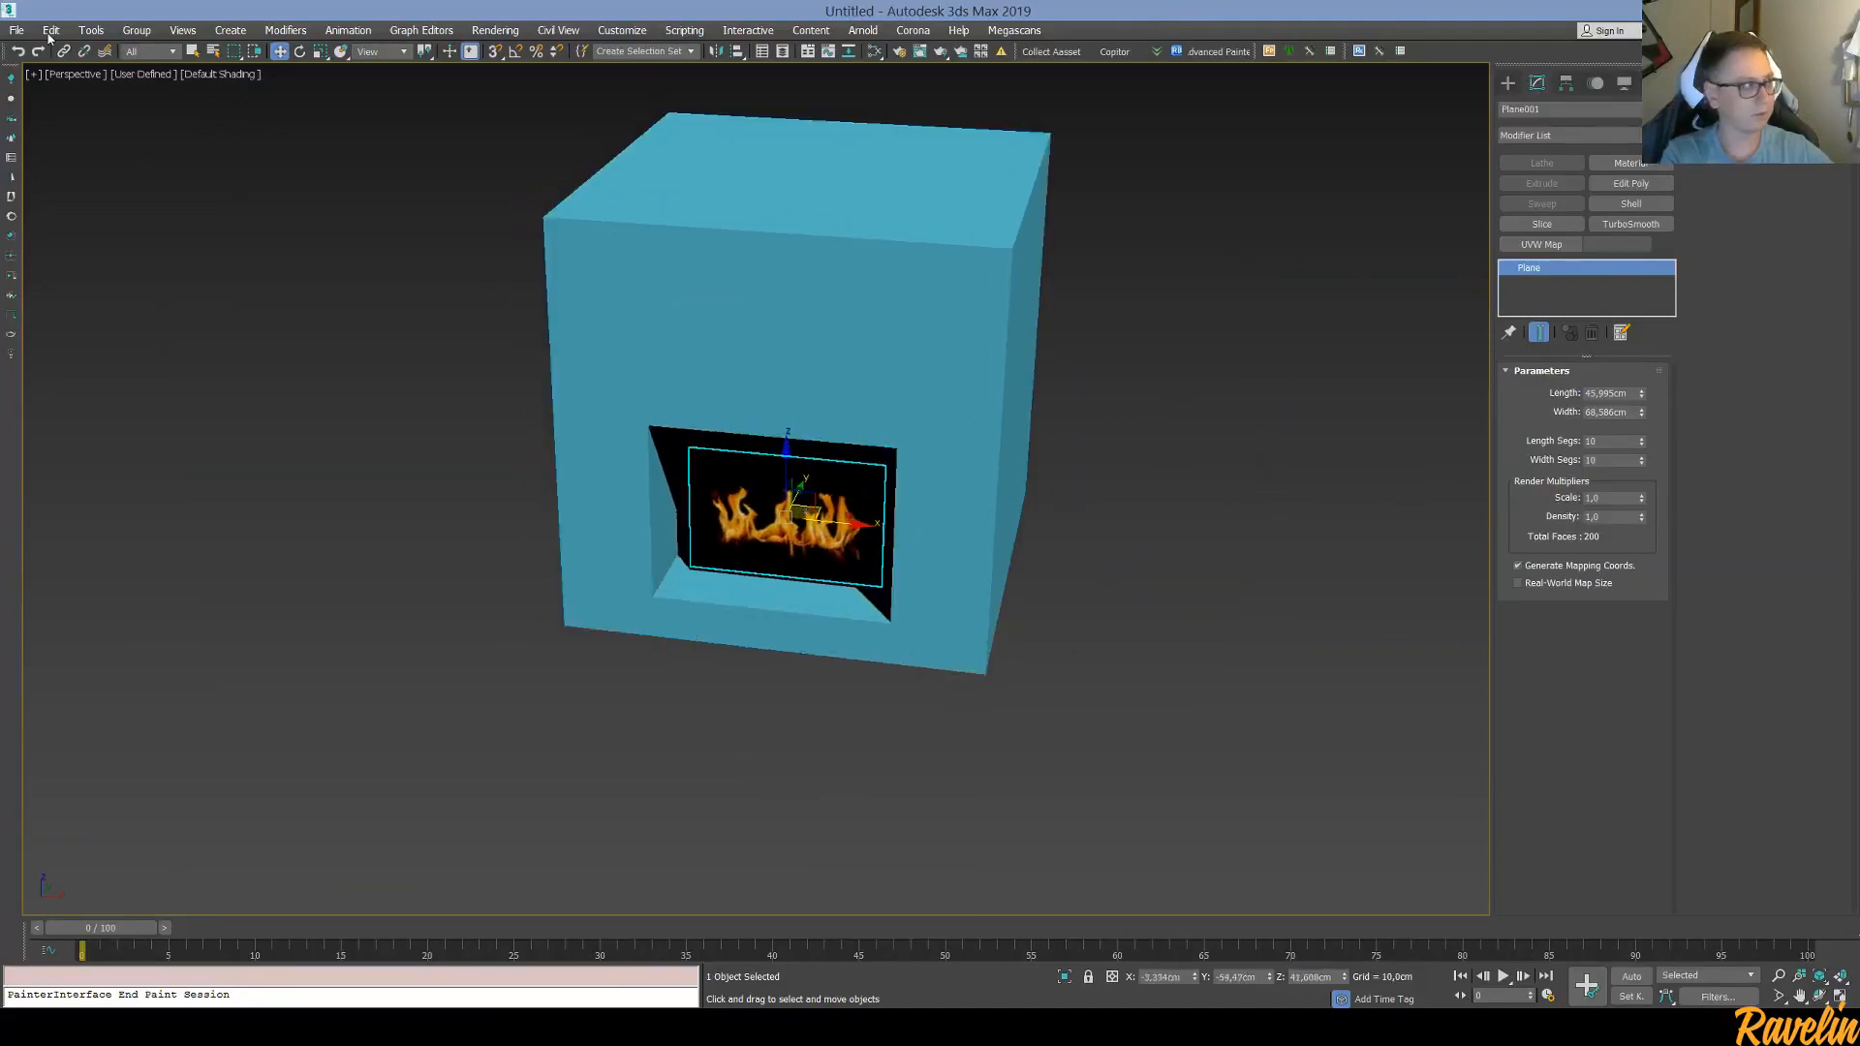
# Turn off shadows in the viewport lighting settings so the inside of the fireplace is displayed unshadowed
pyautogui.click(205, 73)
pyautogui.click(205, 75)
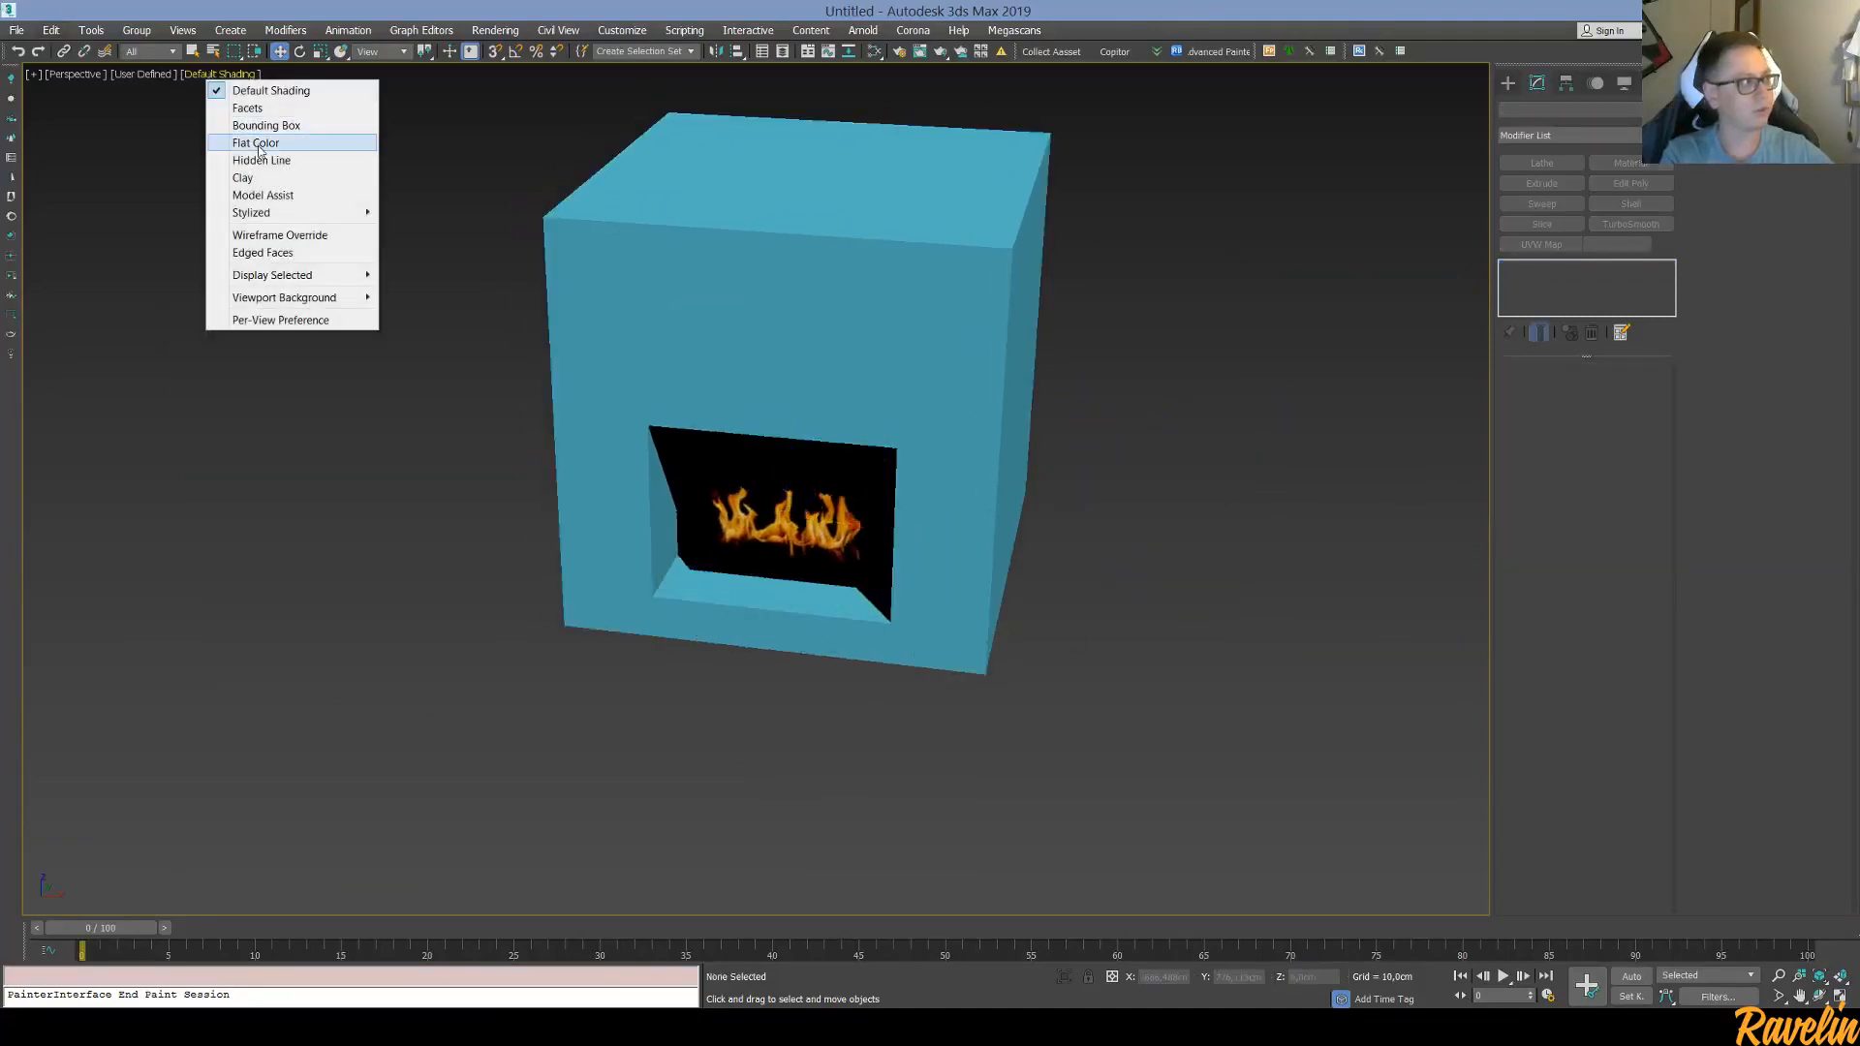
pyautogui.moveTo(277, 299)
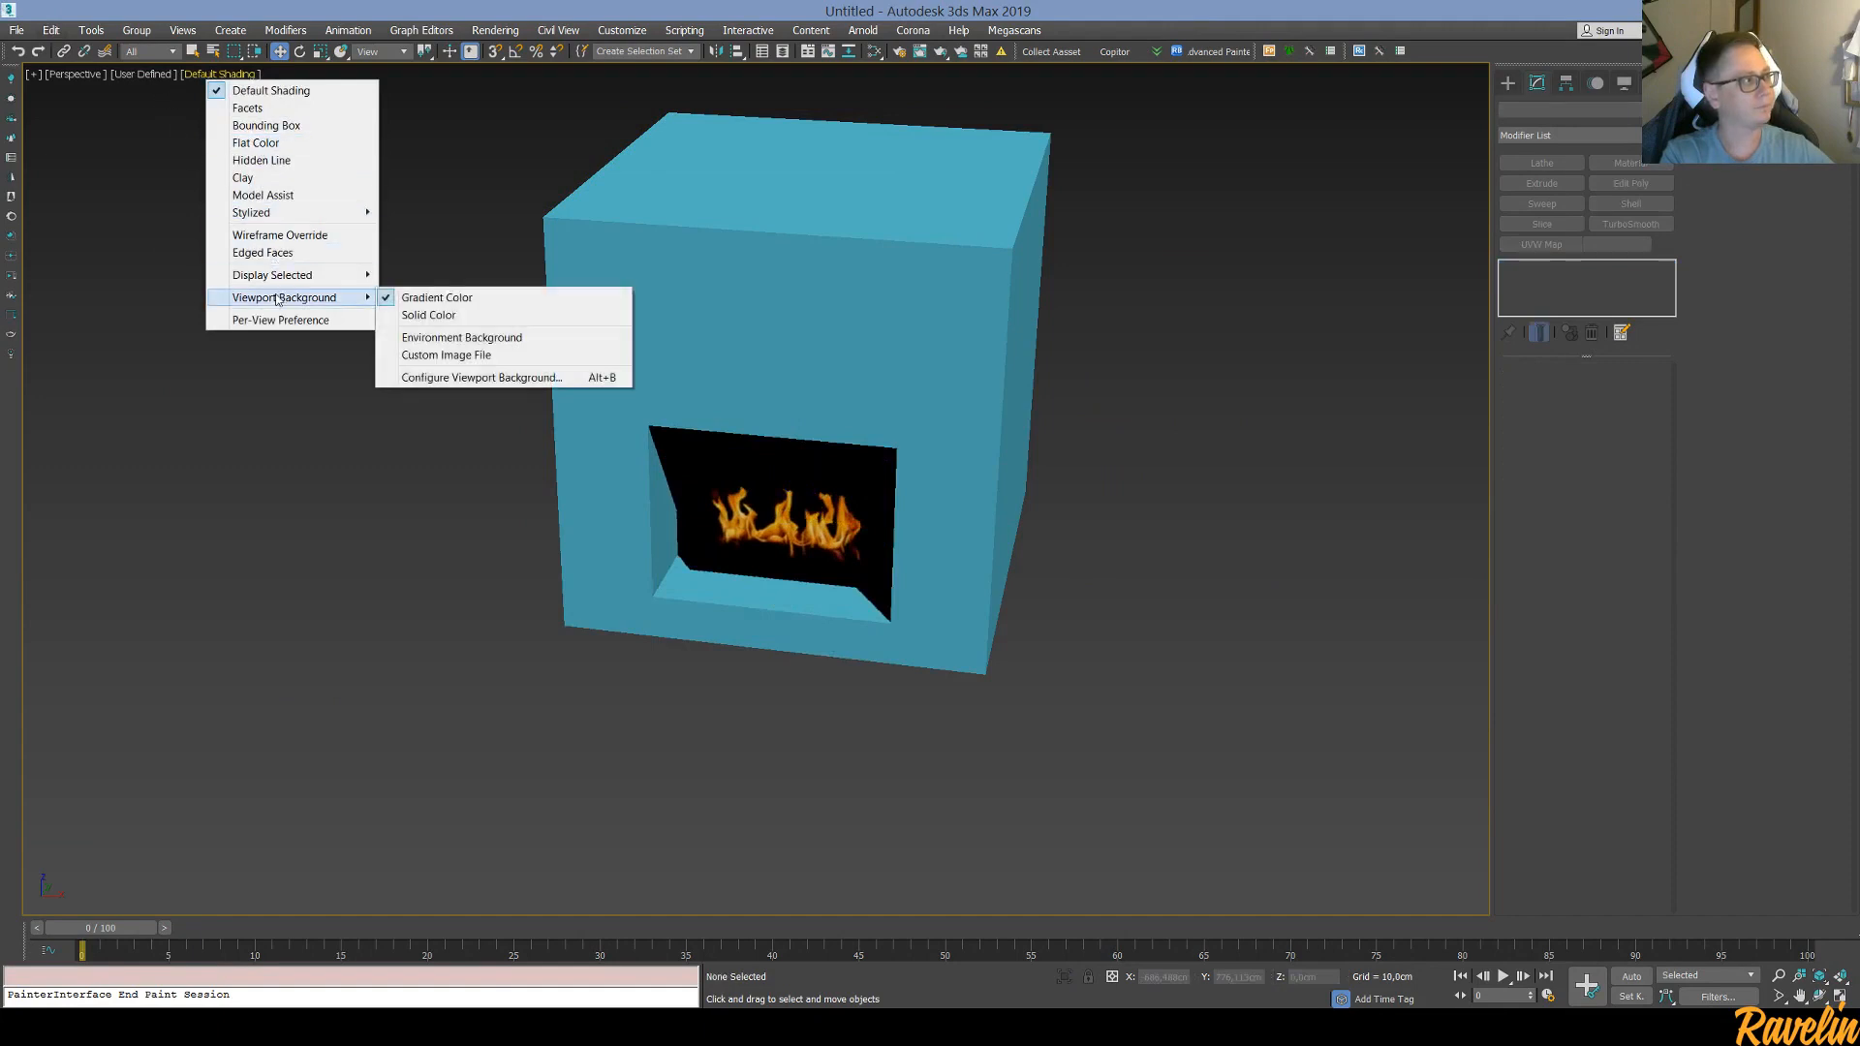
pyautogui.click(141, 75)
pyautogui.moveTo(291, 183)
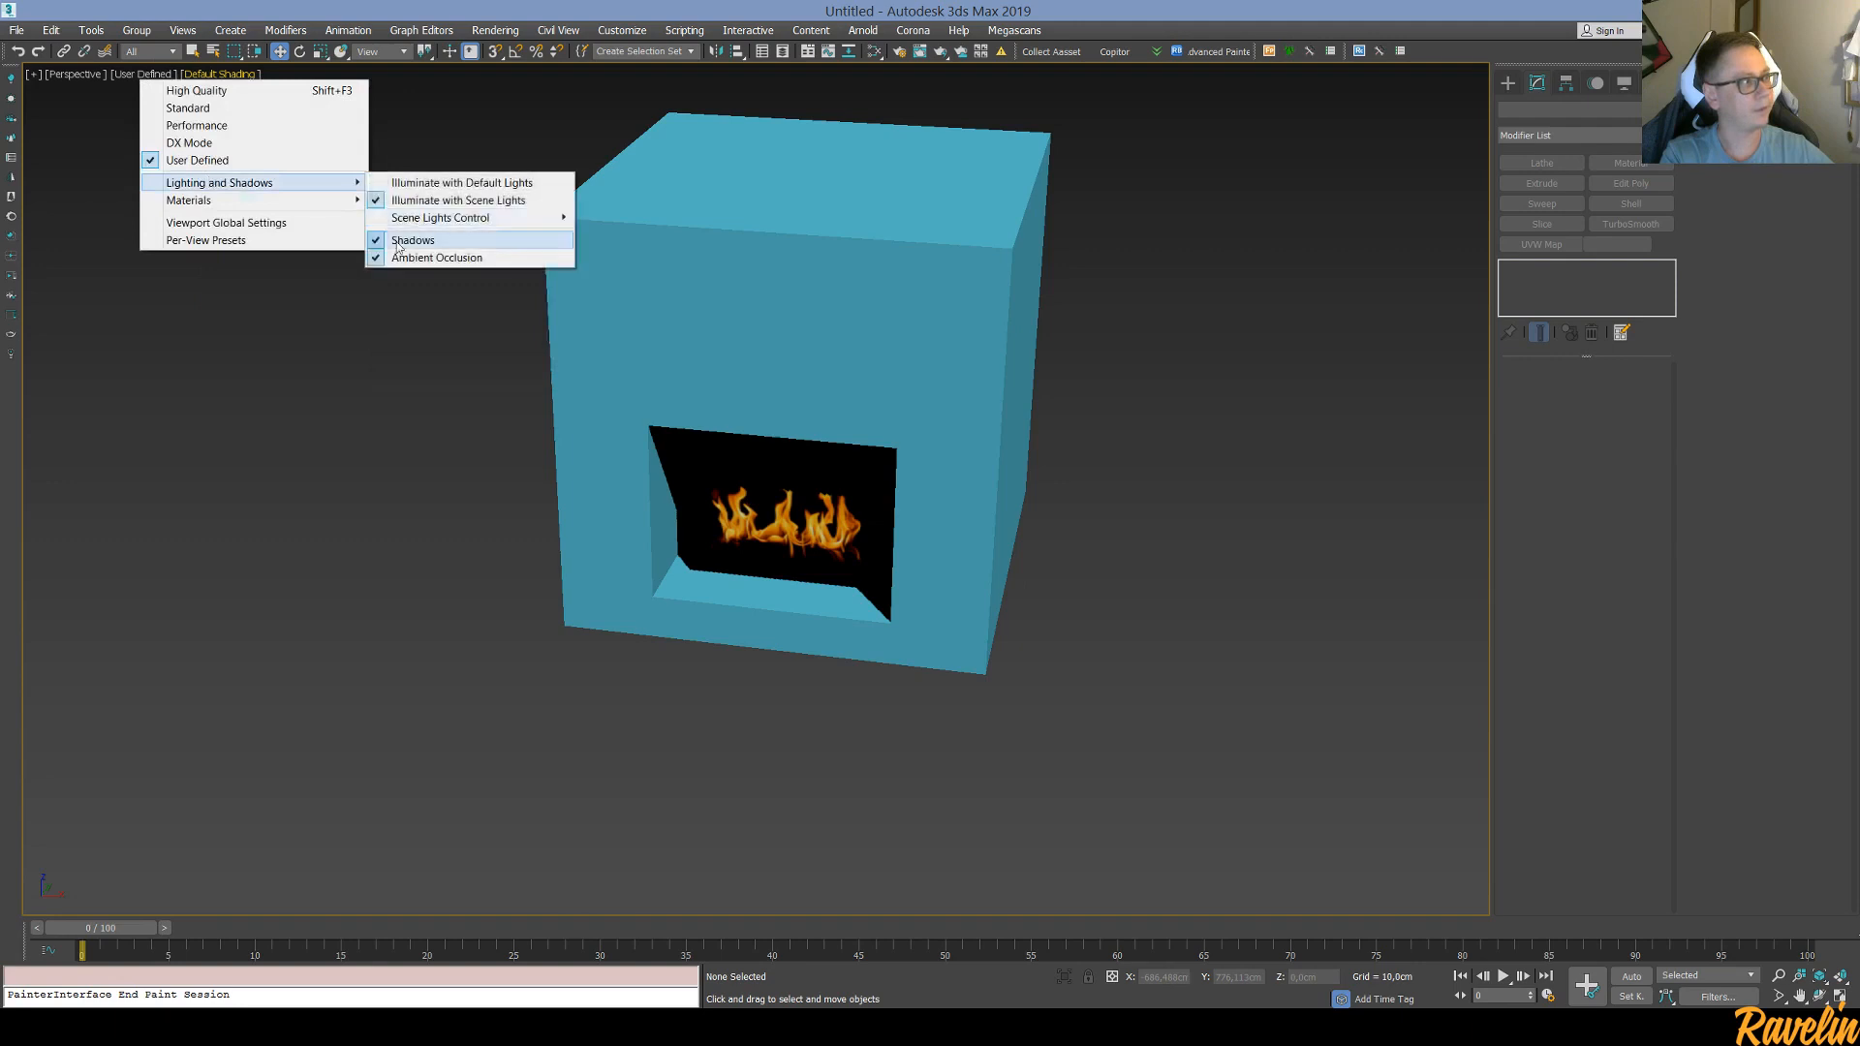
pyautogui.click(383, 256)
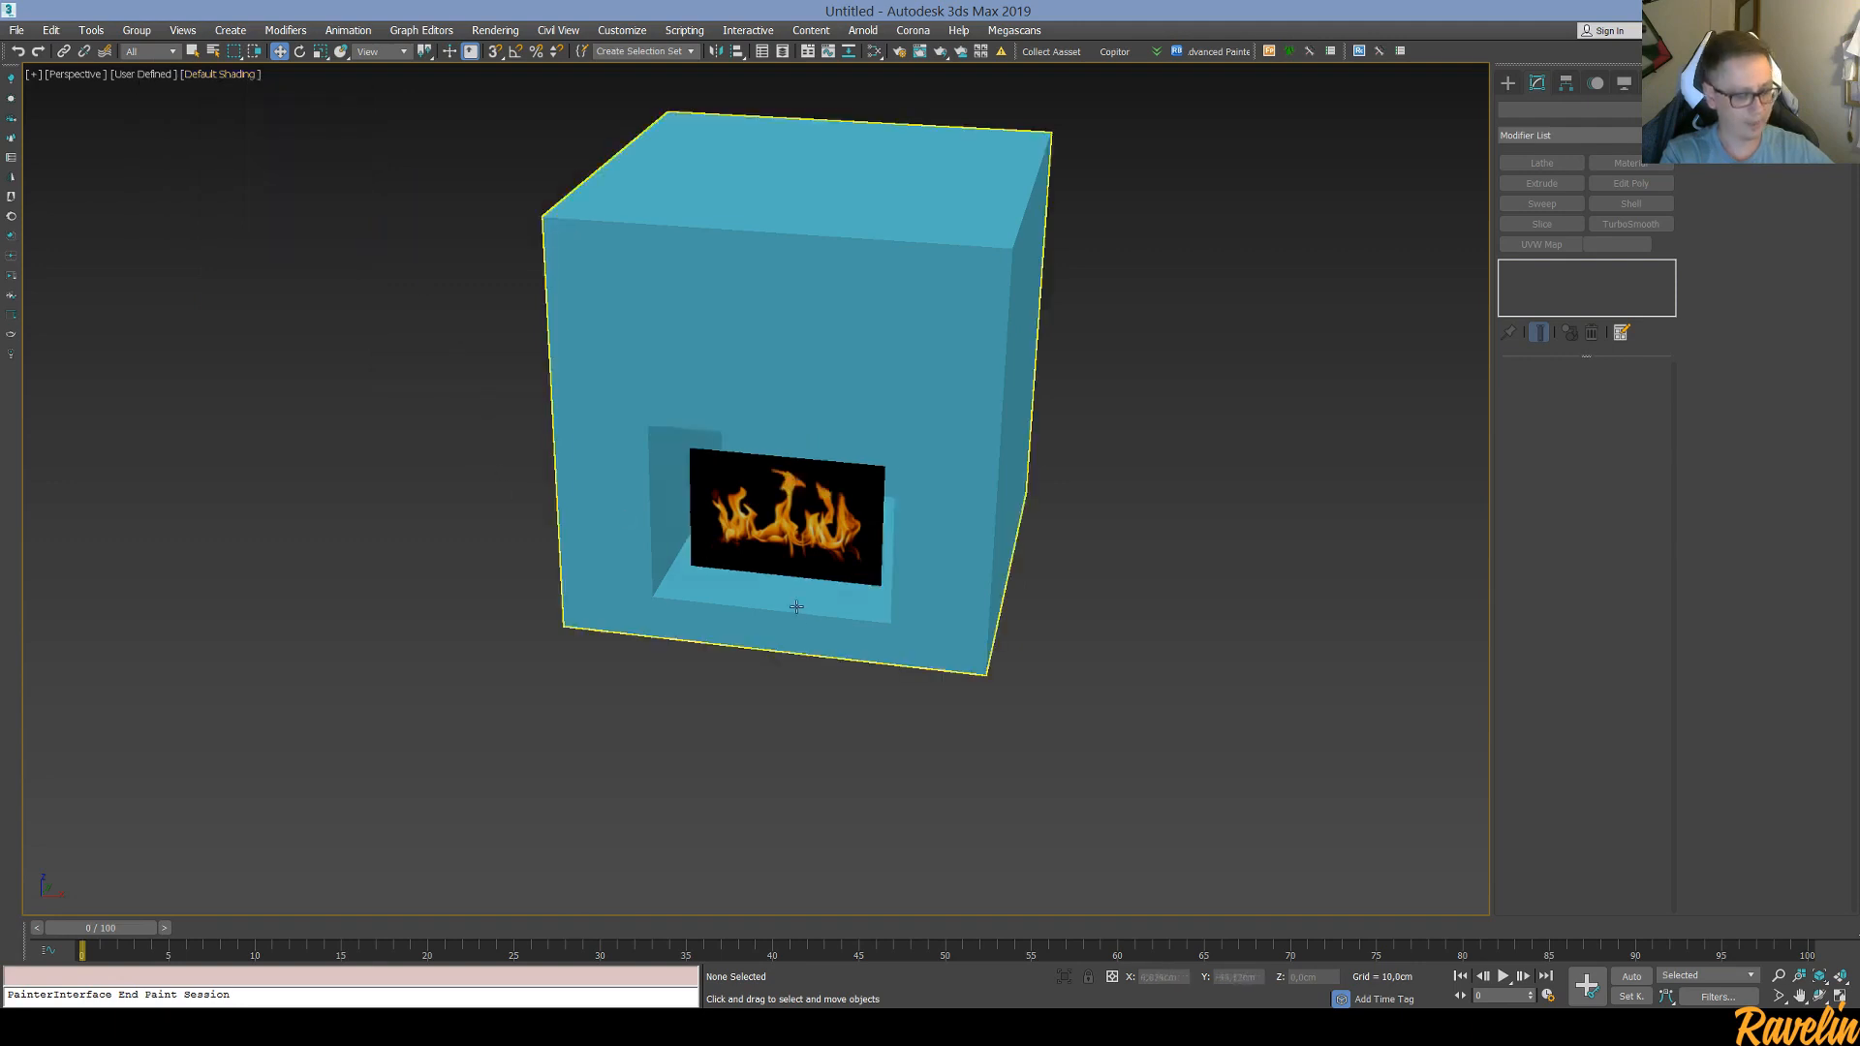
# Select the fire plane inside the fireplace opening and turn on the edged faces display
pyautogui.moveTo(777, 622)
pyautogui.keyDown('alt'); pyautogui.mouseDown(button='middle')
pyautogui.moveTo(821, 603)
pyautogui.moveTo(825, 668)
pyautogui.mouseUp(button='middle'); pyautogui.keyUp('alt')
pyautogui.click(849, 532)
pyautogui.scroll(5, 870, 558)
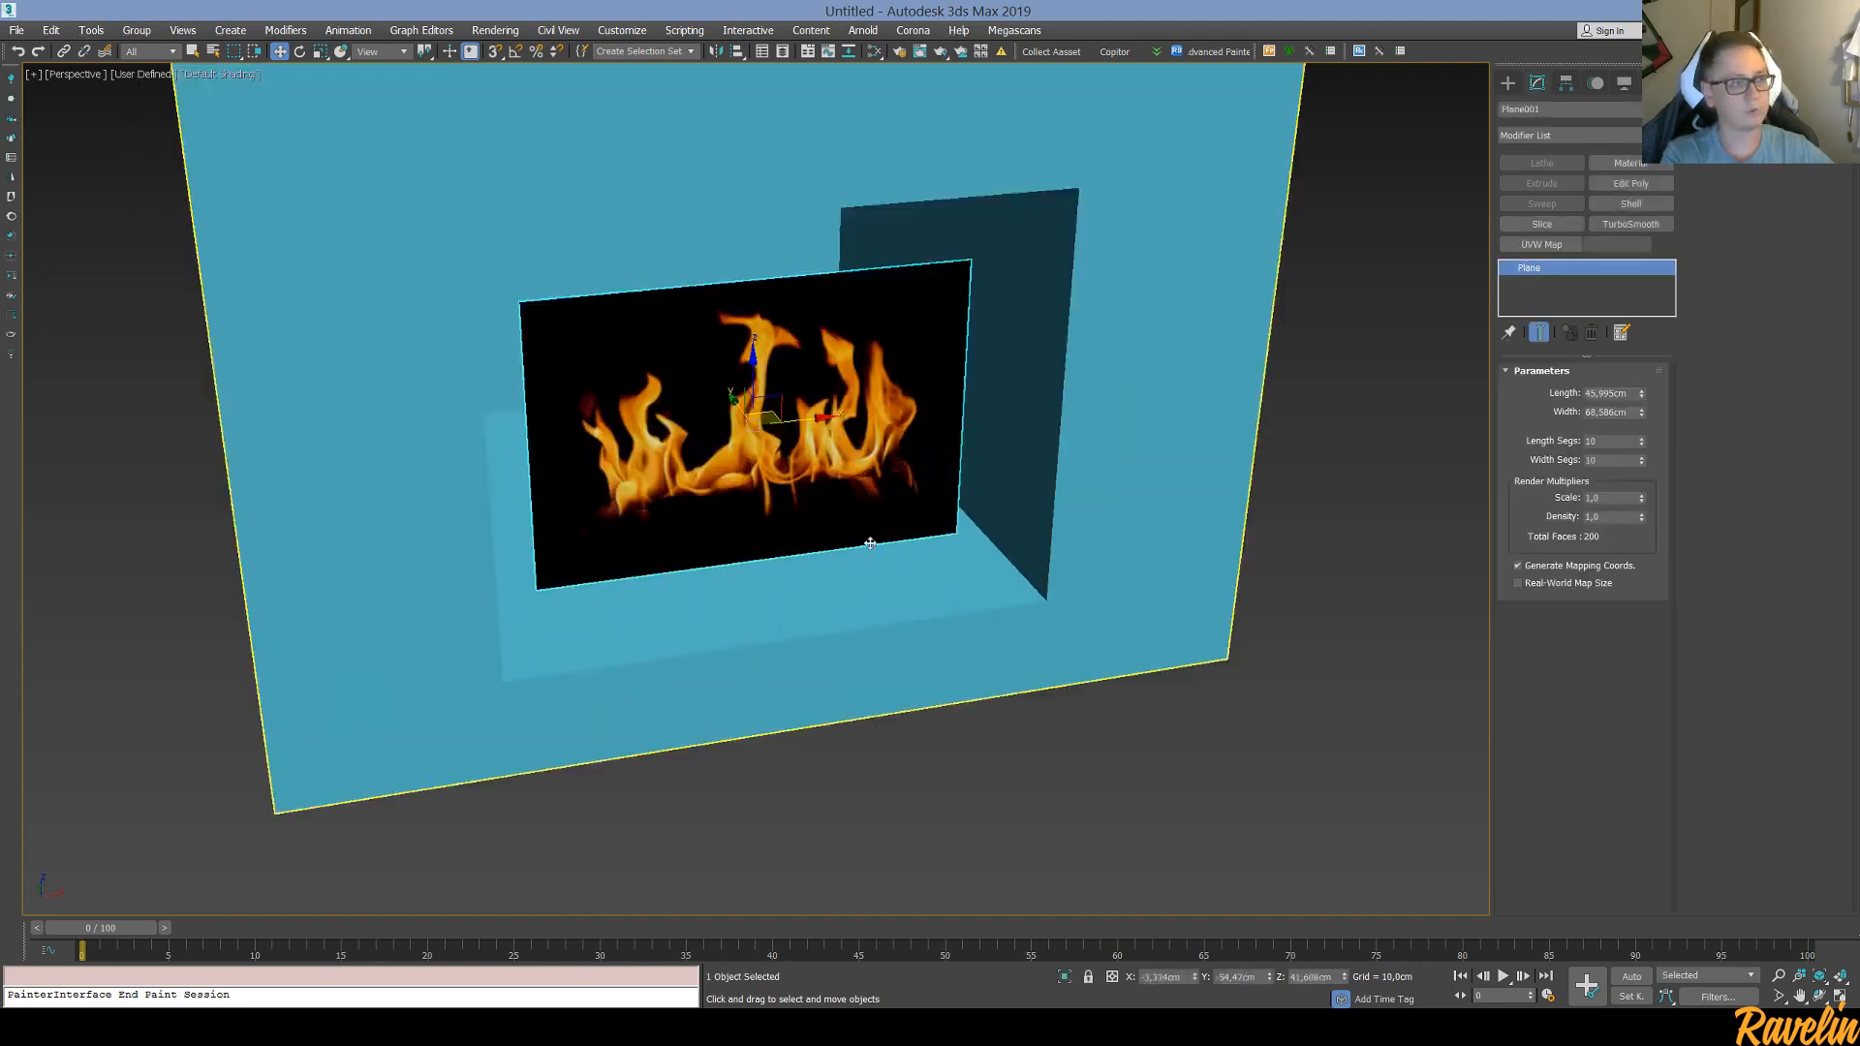
pyautogui.moveTo(869, 545); pyautogui.dragTo(869, 581, button='middle')
pyautogui.scroll(-5, 869, 579)
pyautogui.press('F4')
pyautogui.scroll(5, 856, 573)
pyautogui.moveTo(875, 486); pyautogui.dragTo(875, 536, button='middle')
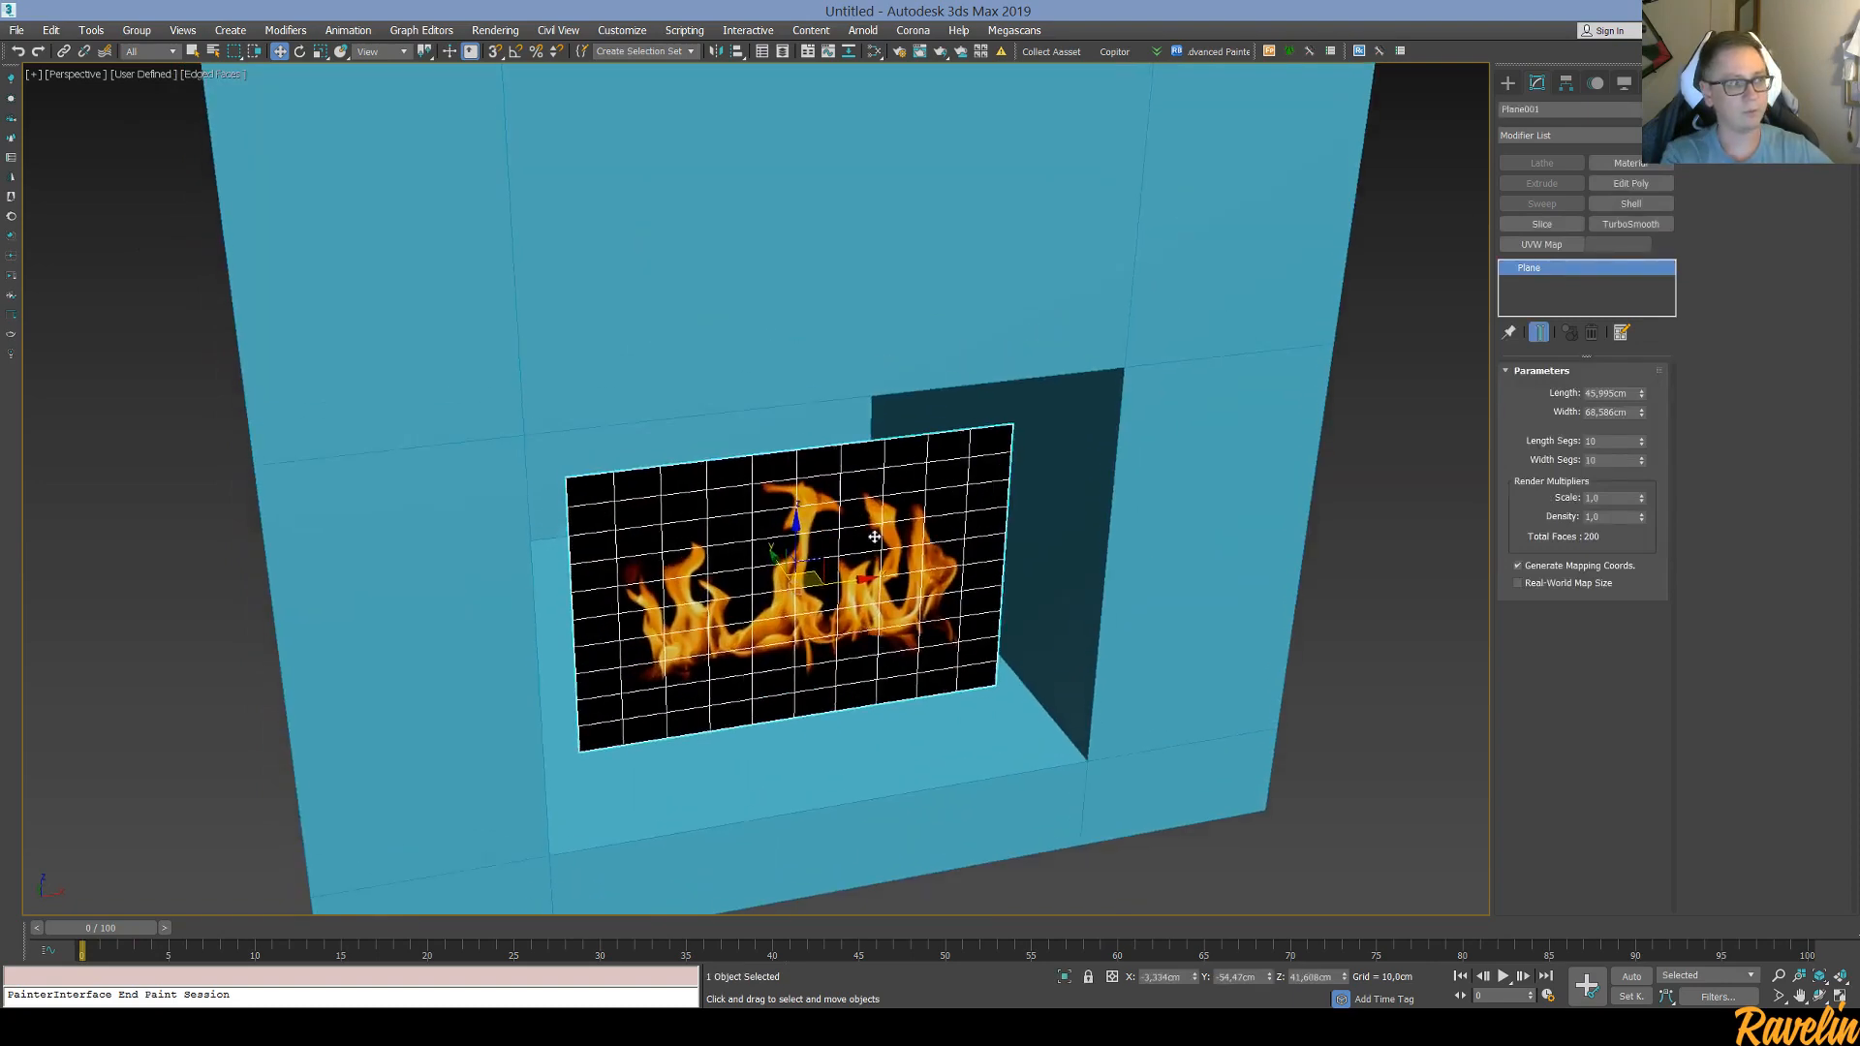
pyautogui.click(1571, 135)
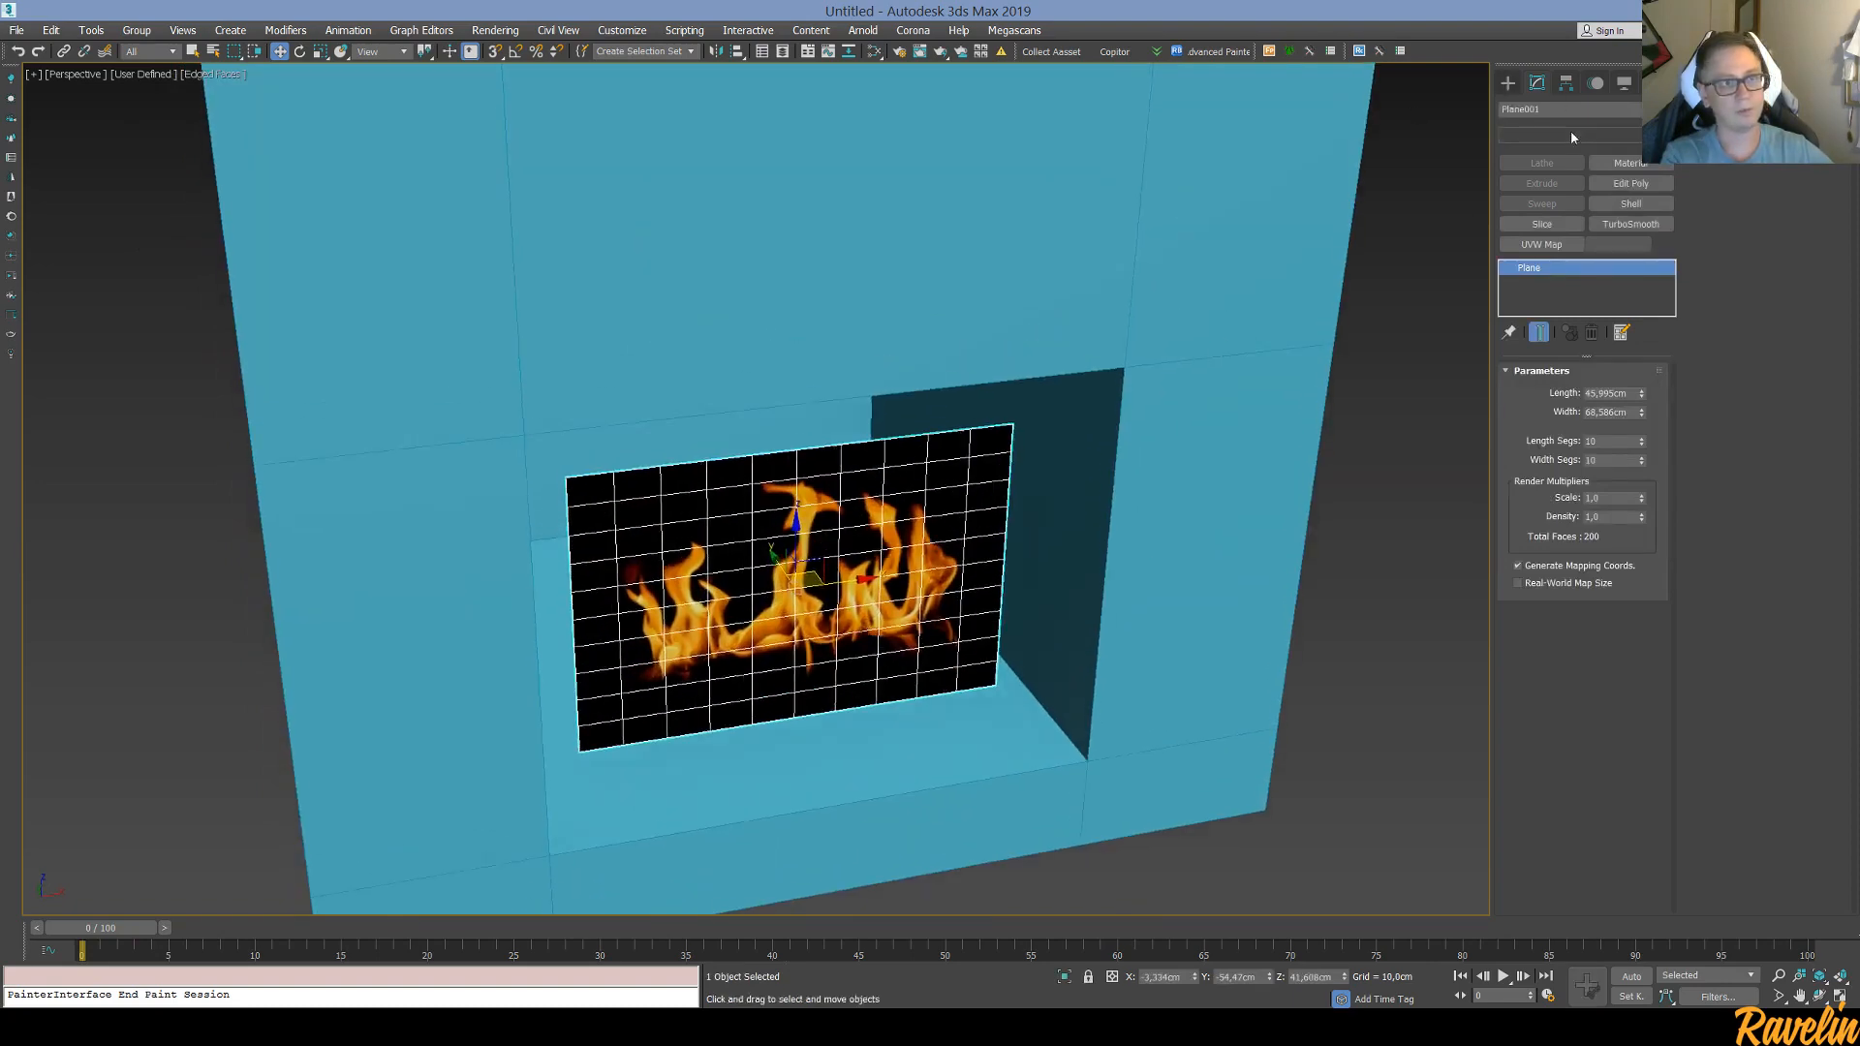
pyautogui.click(1571, 134)
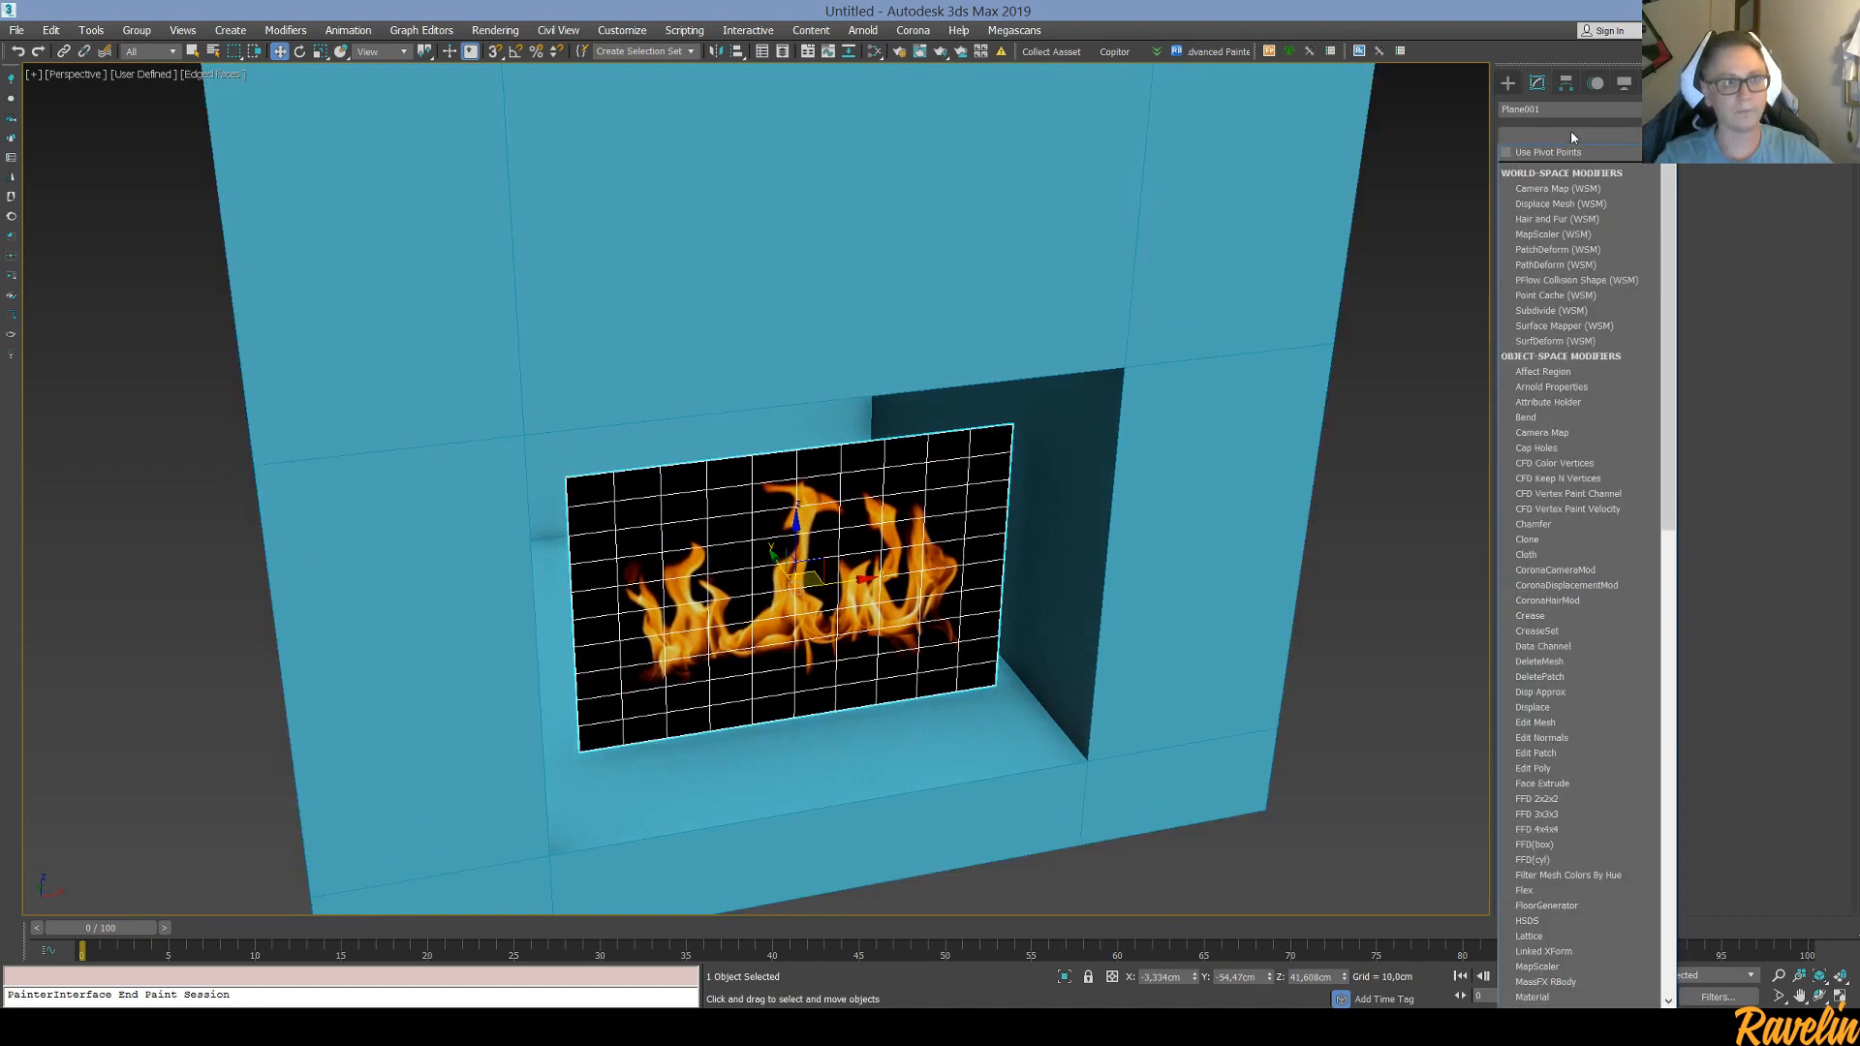
pyautogui.moveTo(1668, 217); pyautogui.dragTo(1681, 571)
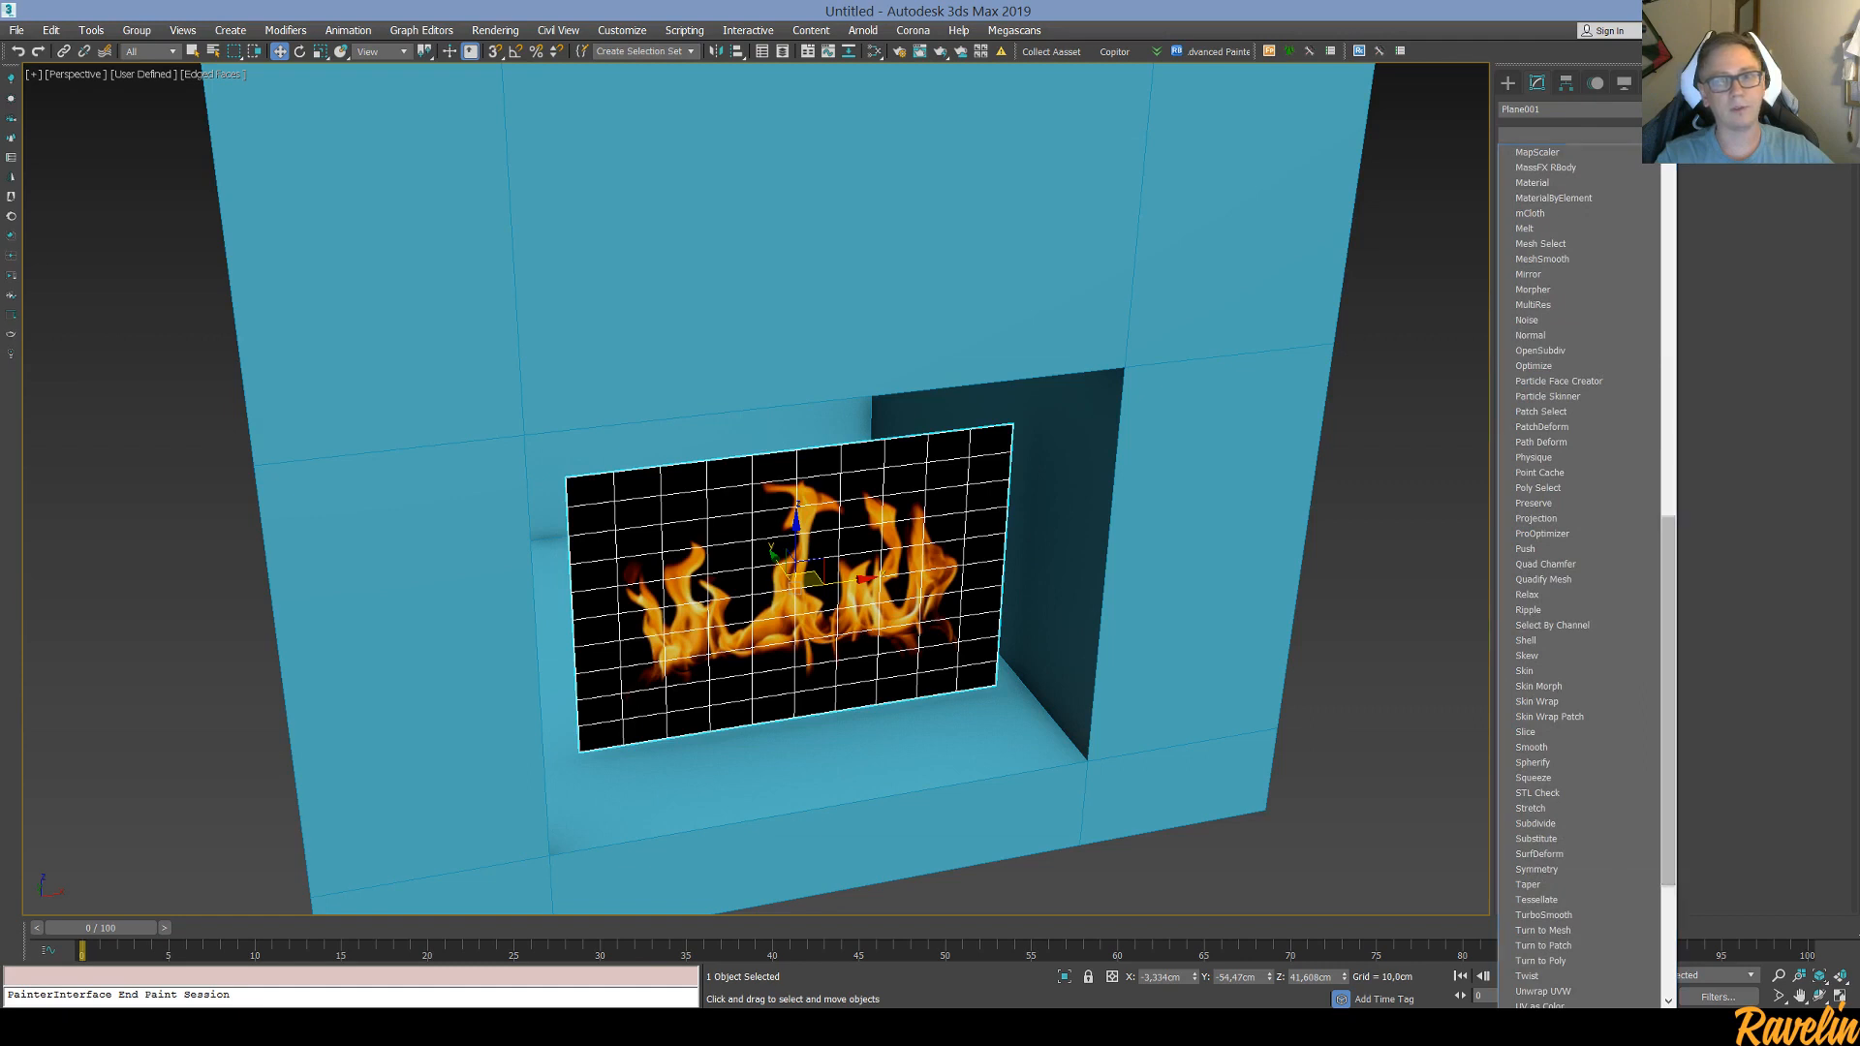
pyautogui.click(1395, 499)
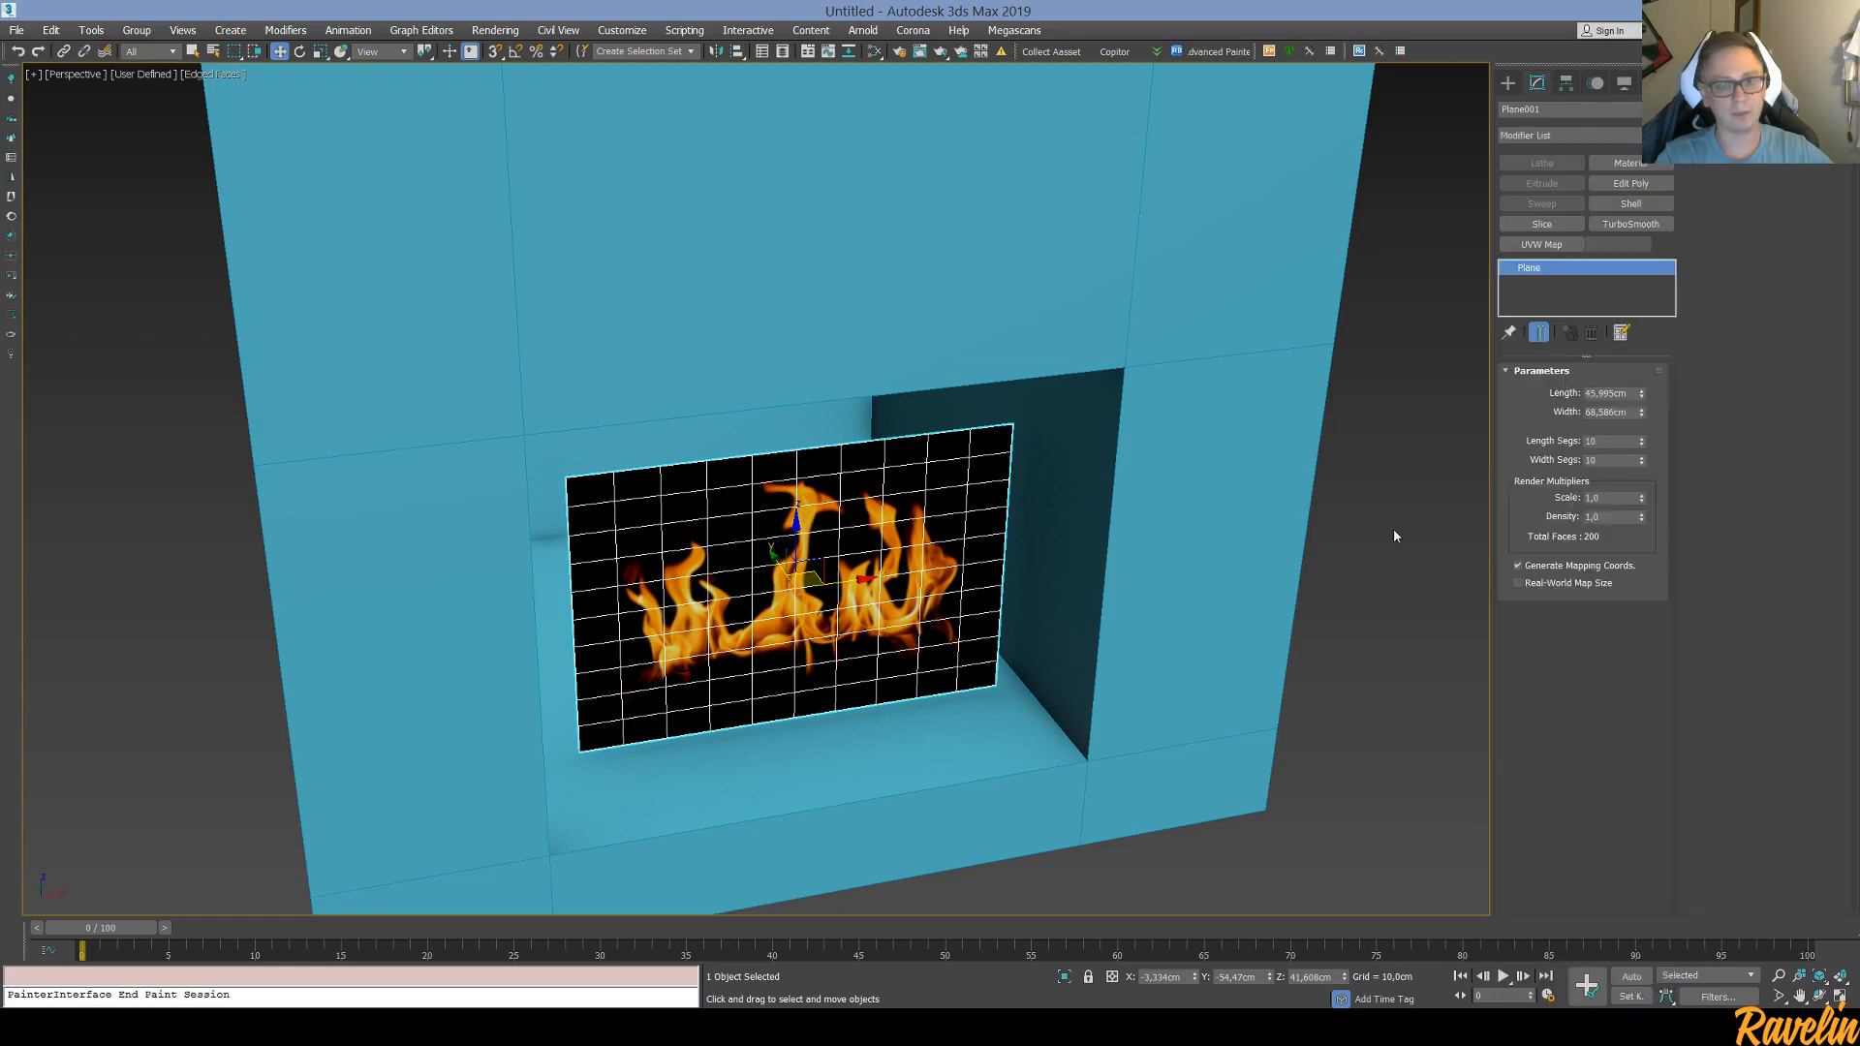
# Reopen the material editor and set the emission color of the fire's Corona light material to black
pyautogui.press('m')
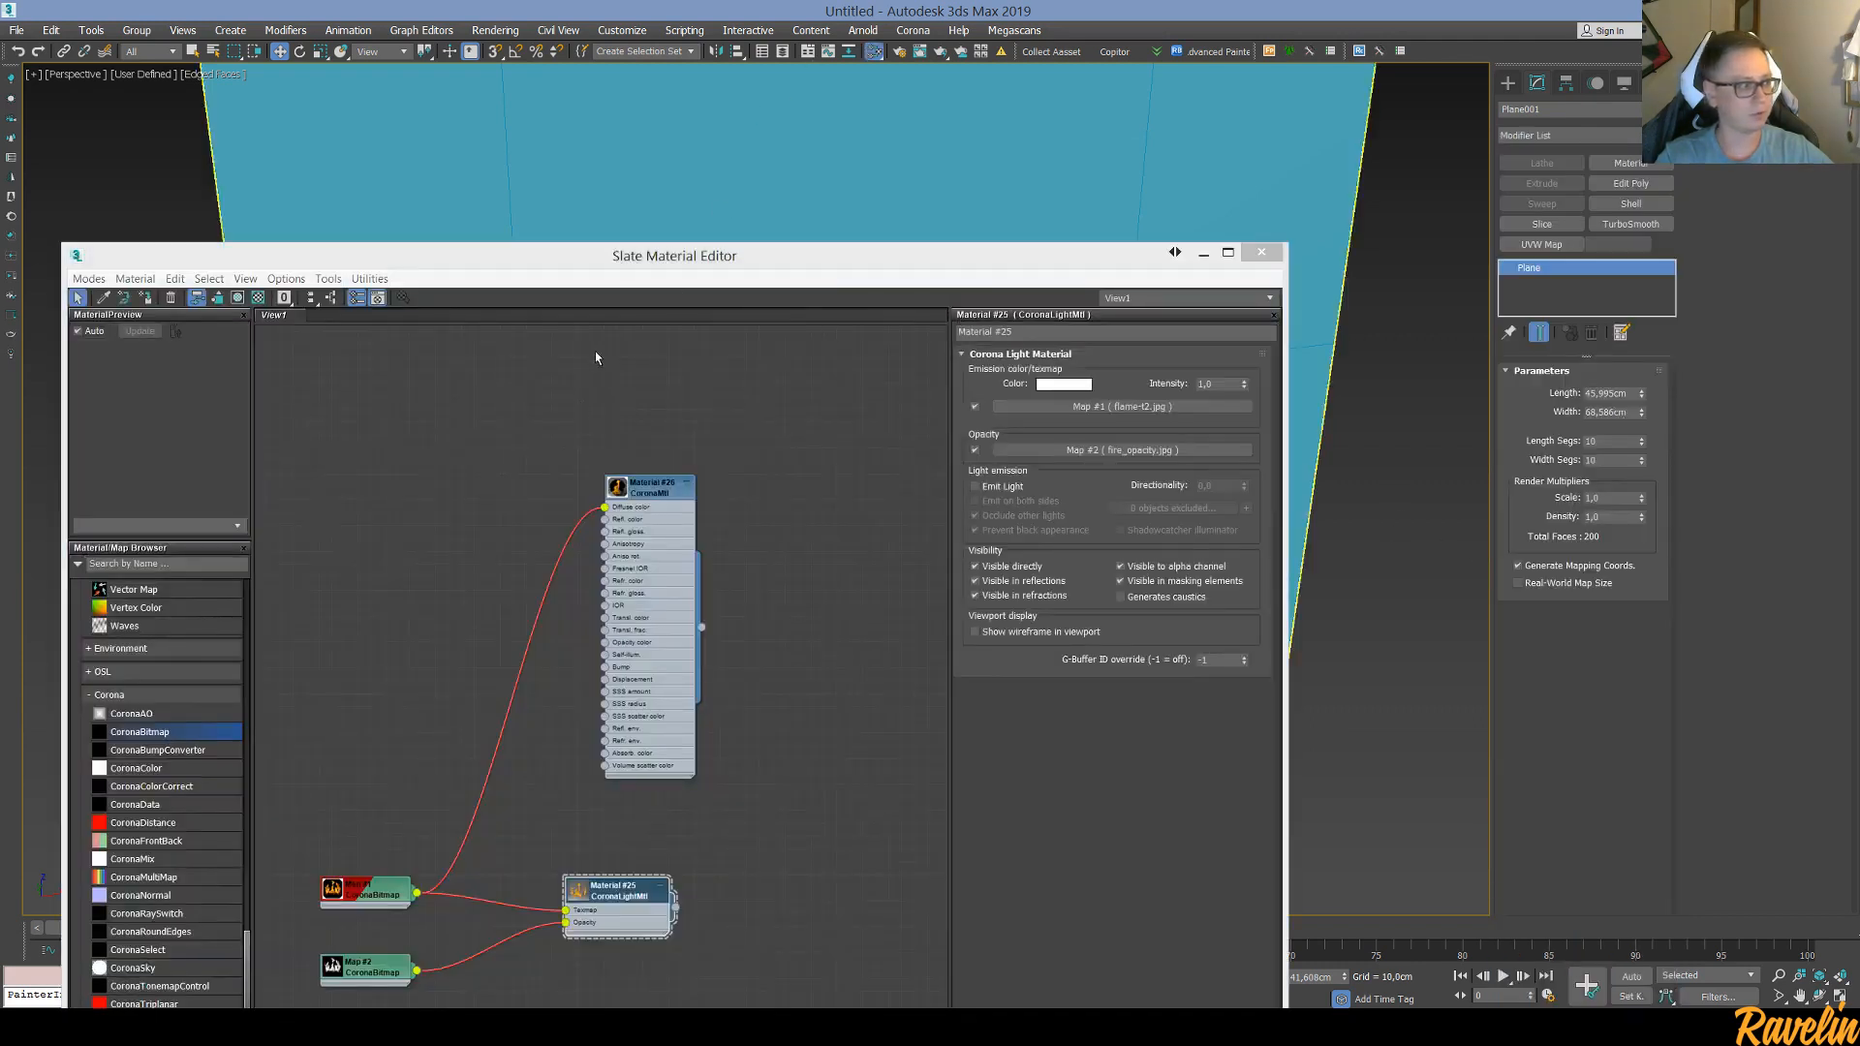
pyautogui.moveTo(620, 248); pyautogui.dragTo(886, 49)
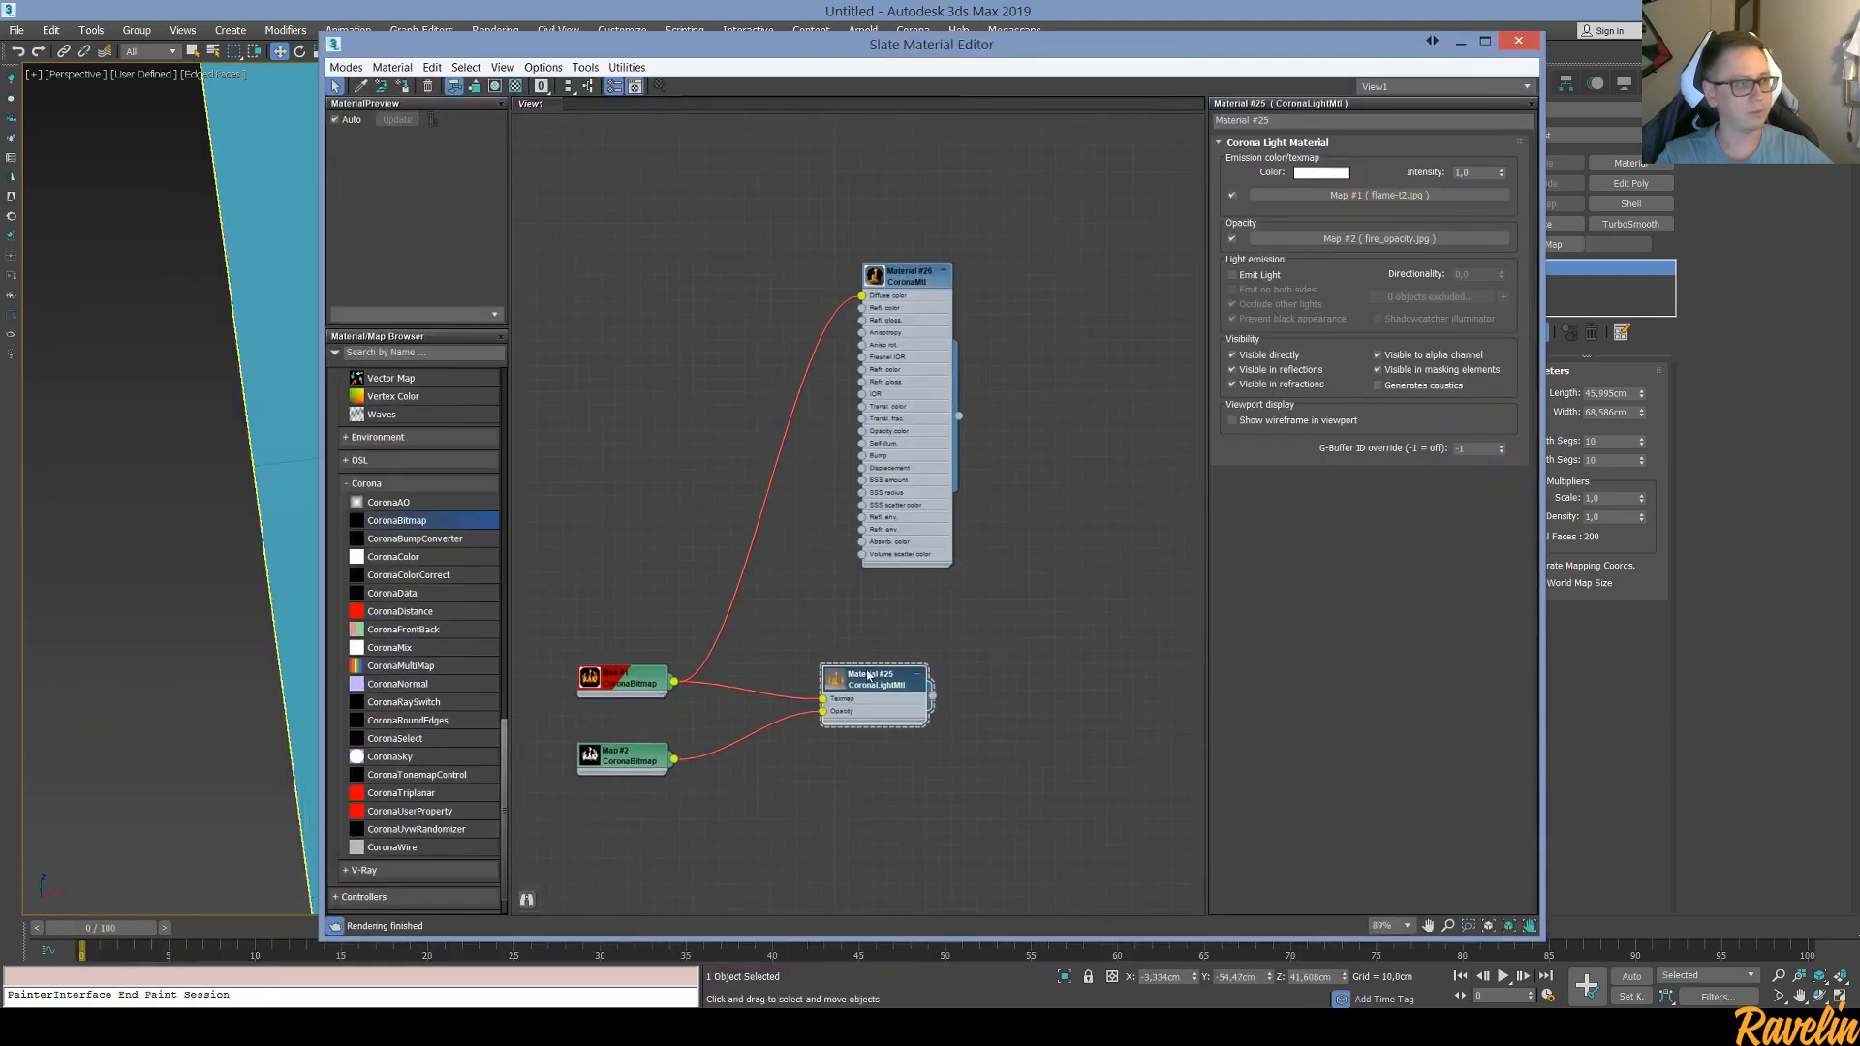
pyautogui.click(1319, 173)
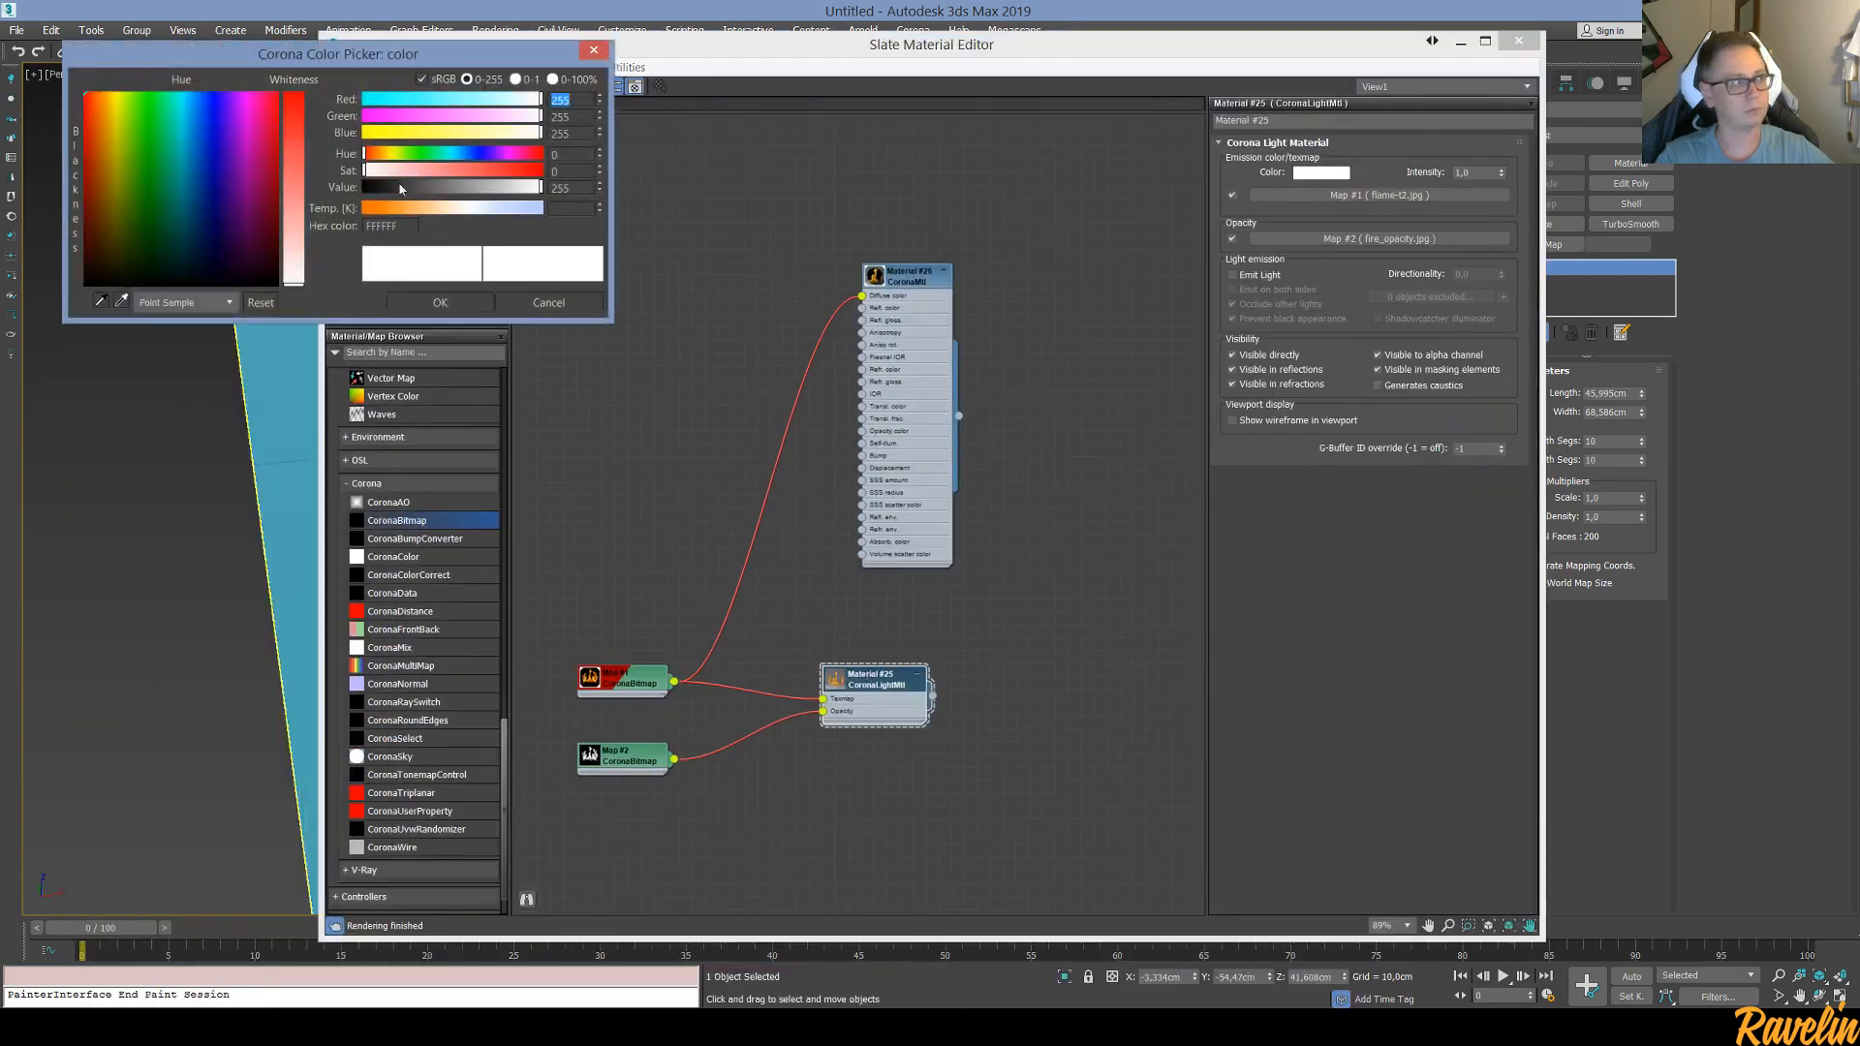
pyautogui.moveTo(374, 191); pyautogui.dragTo(356, 193)
pyautogui.click(436, 302)
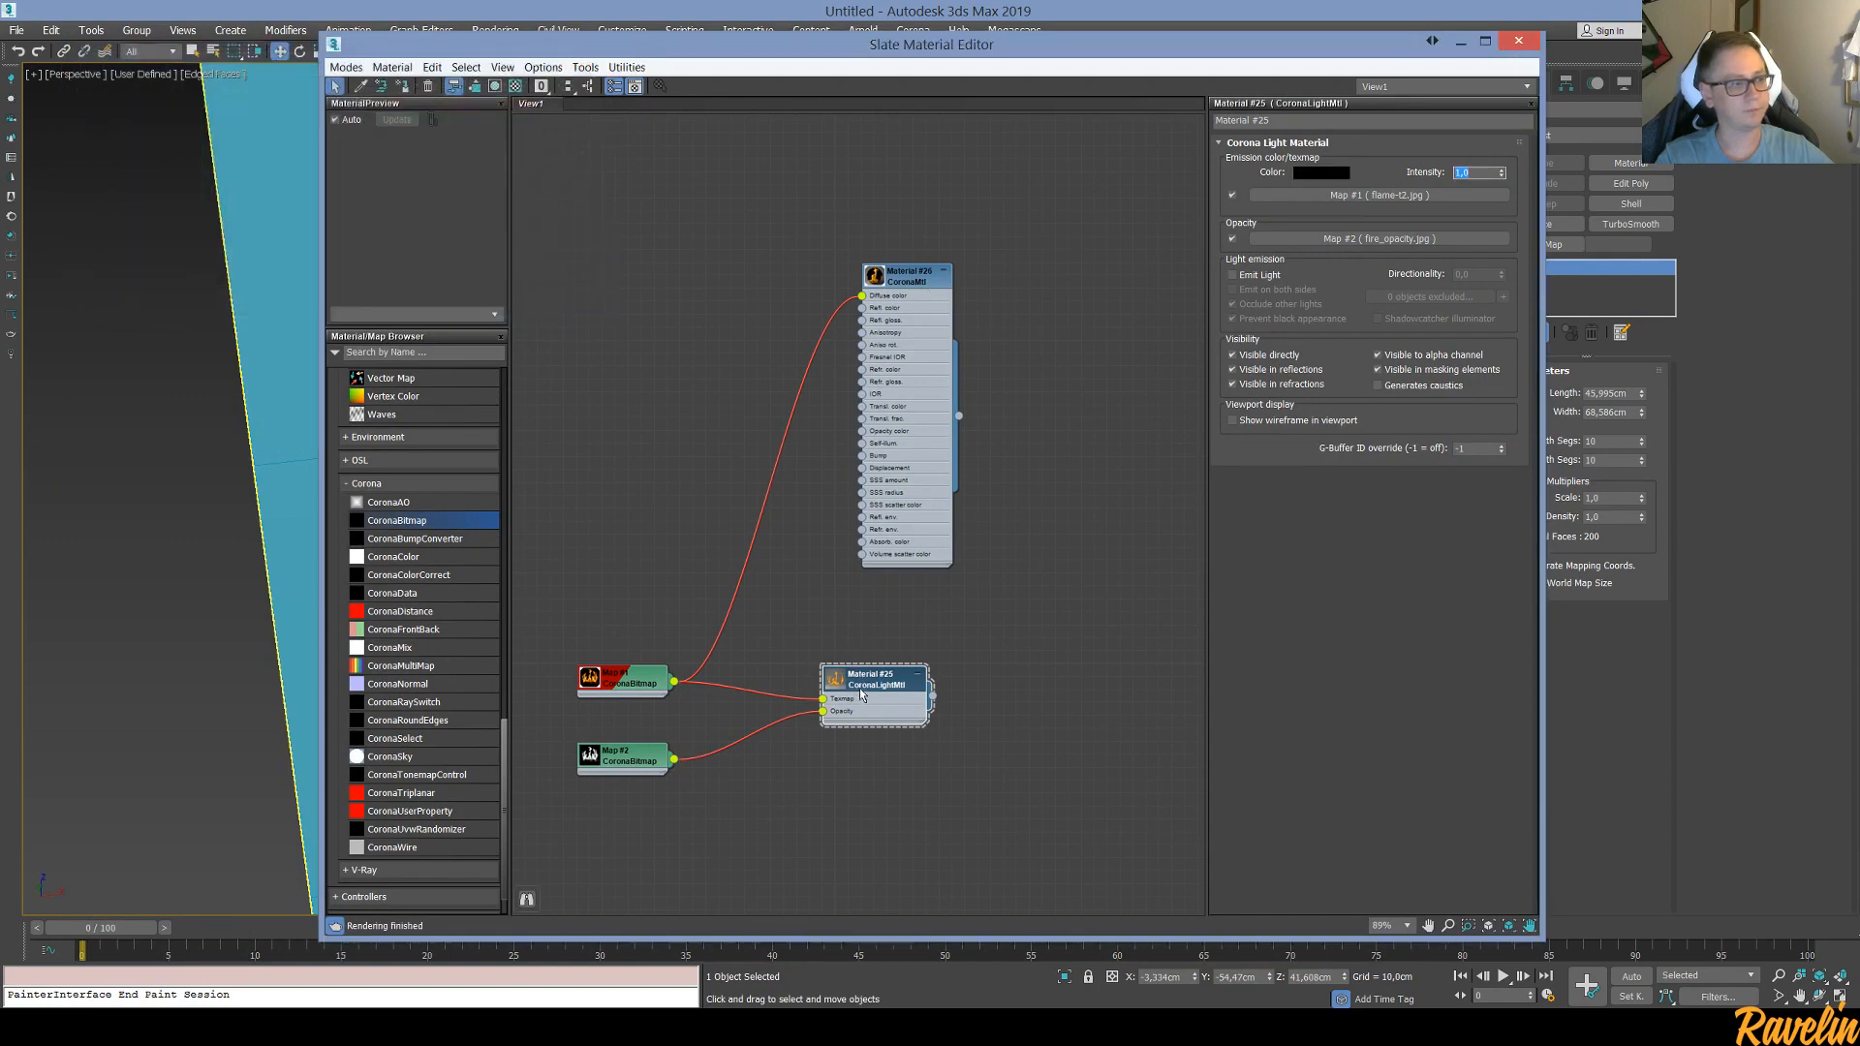
# Show the flame-t2.jpg bitmap in the viewport for the Corona light material, Material #25, and minimize the material editor
pyautogui.doubleClick(616, 678)
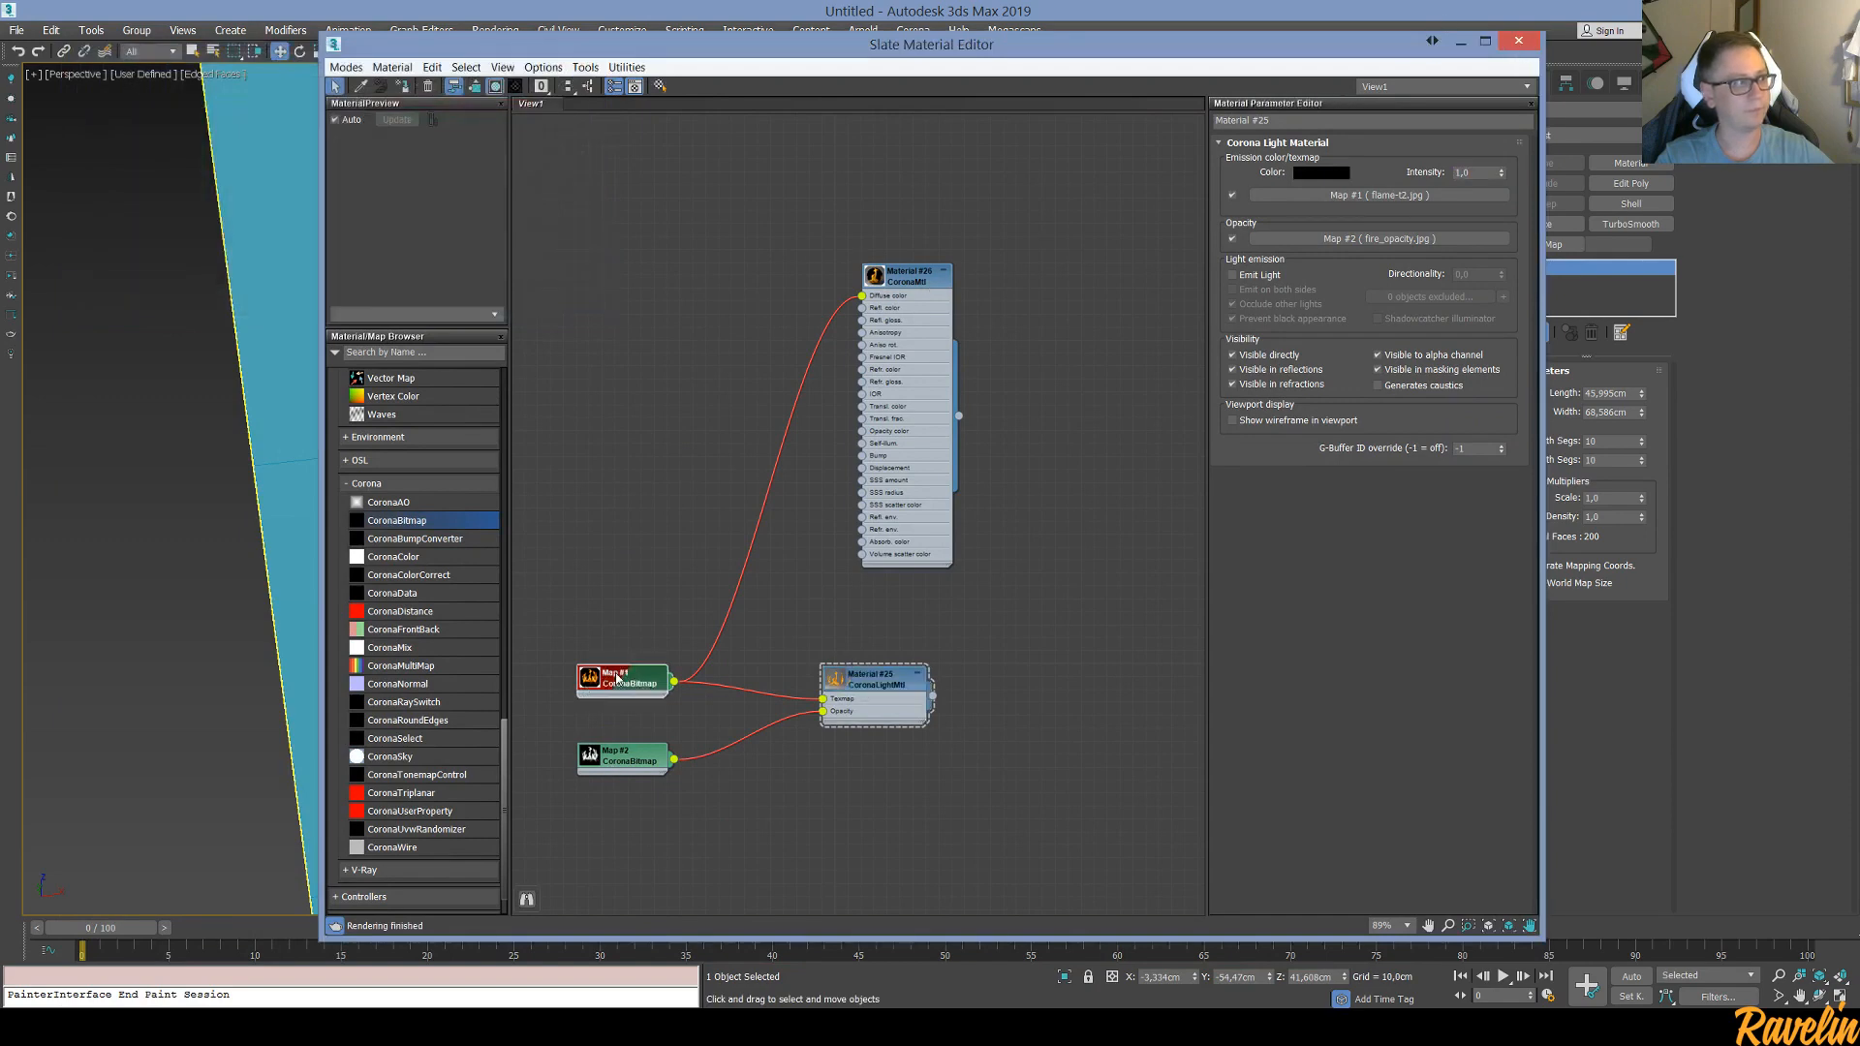
pyautogui.click(495, 88)
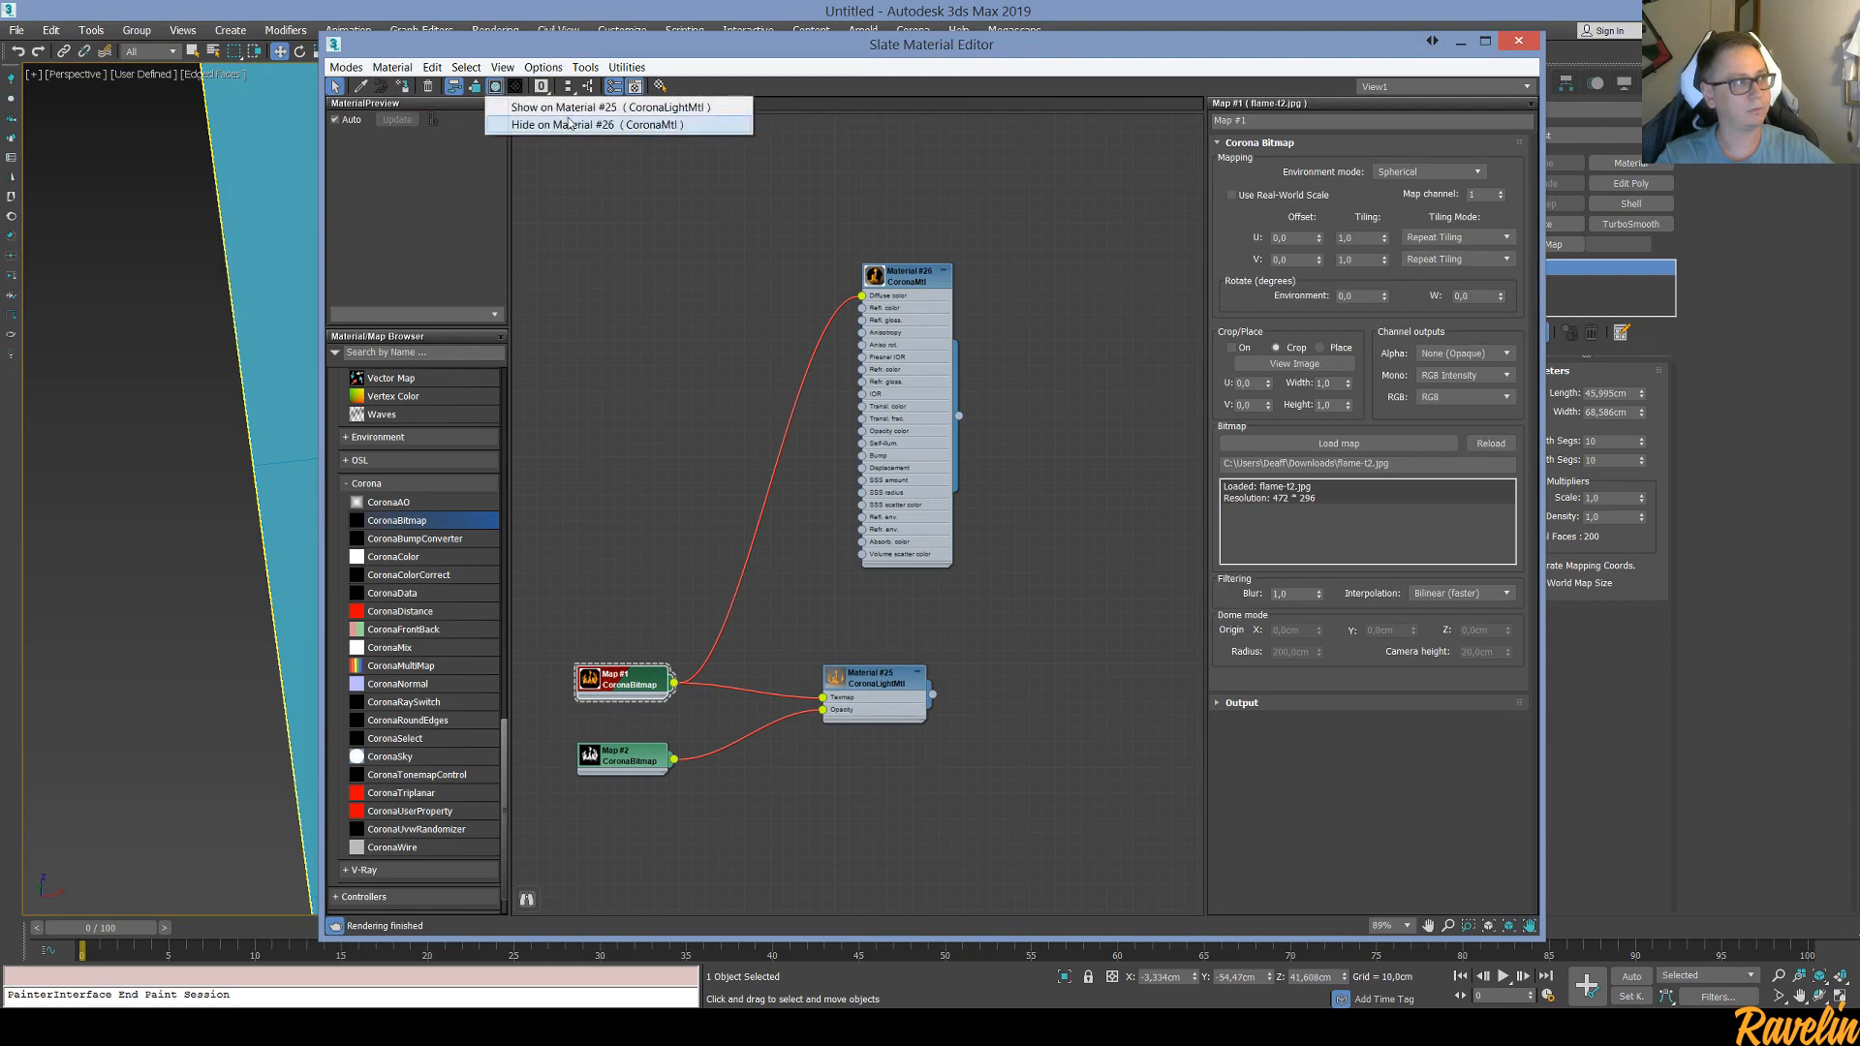
pyautogui.click(610, 109)
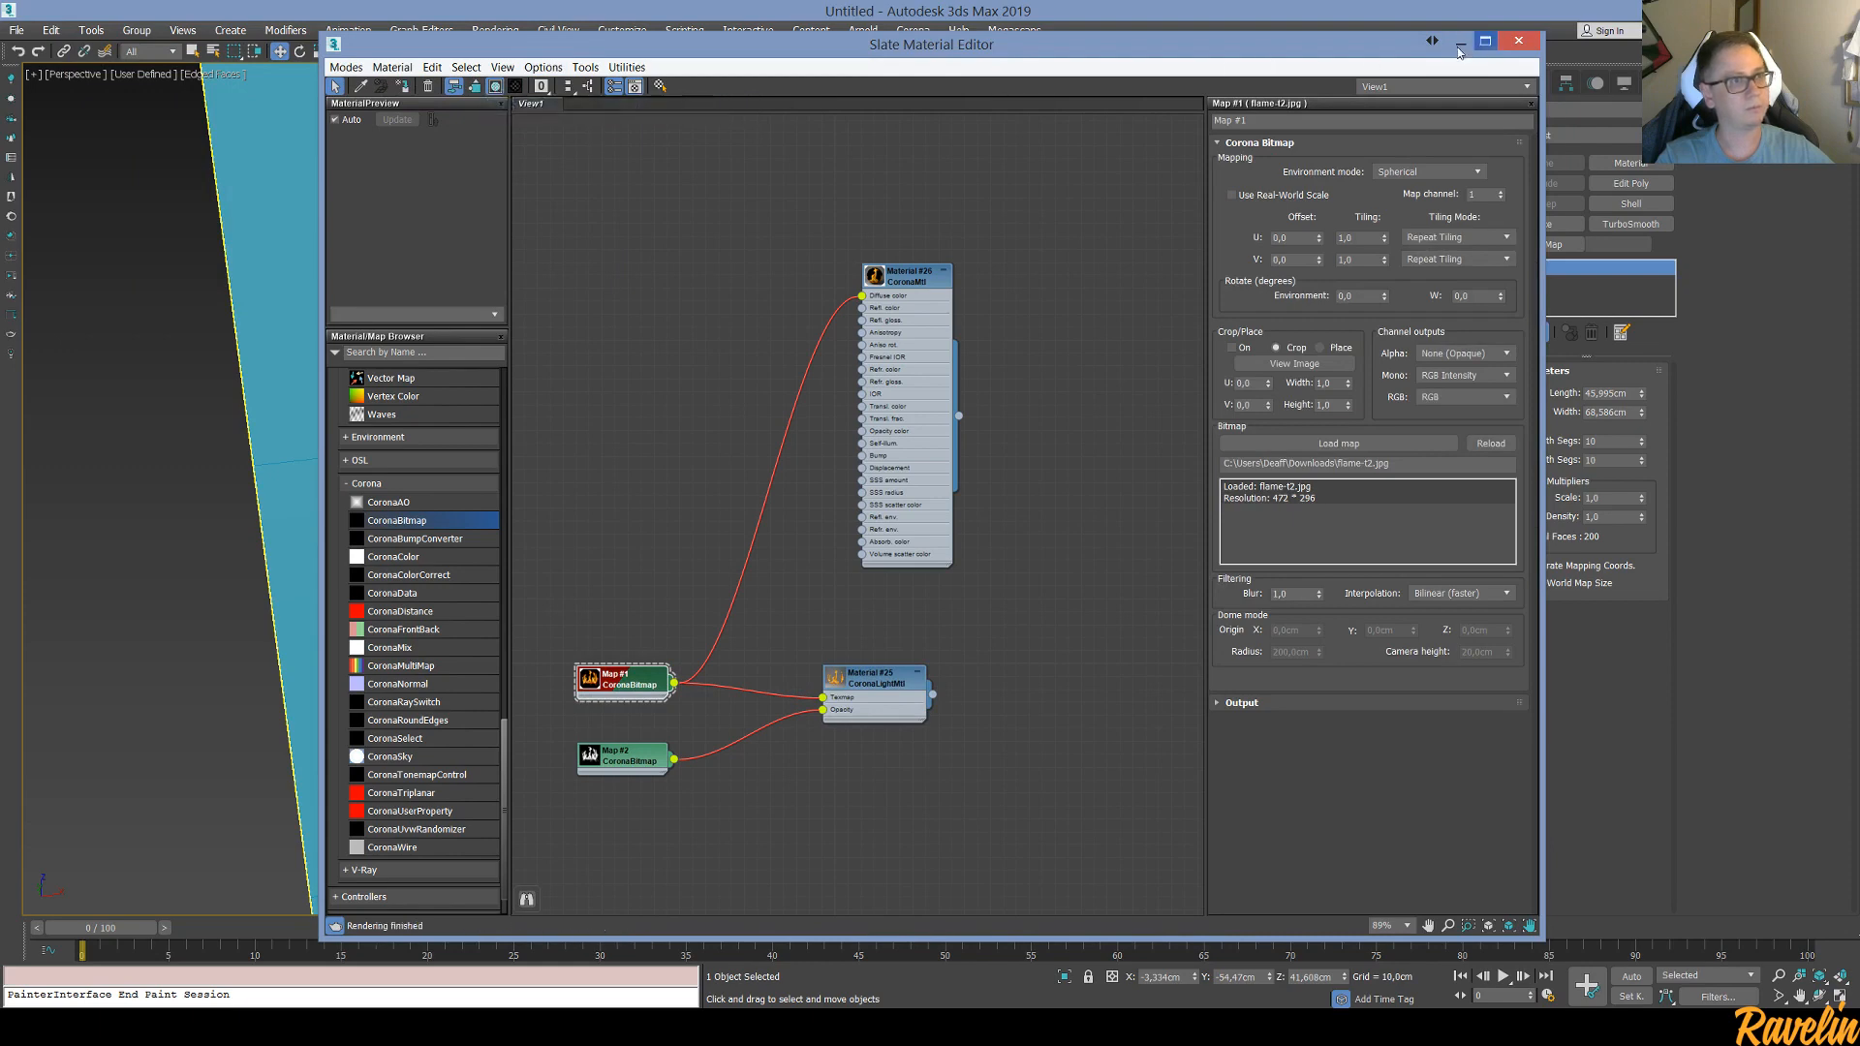
pyautogui.doubleClick(860, 686)
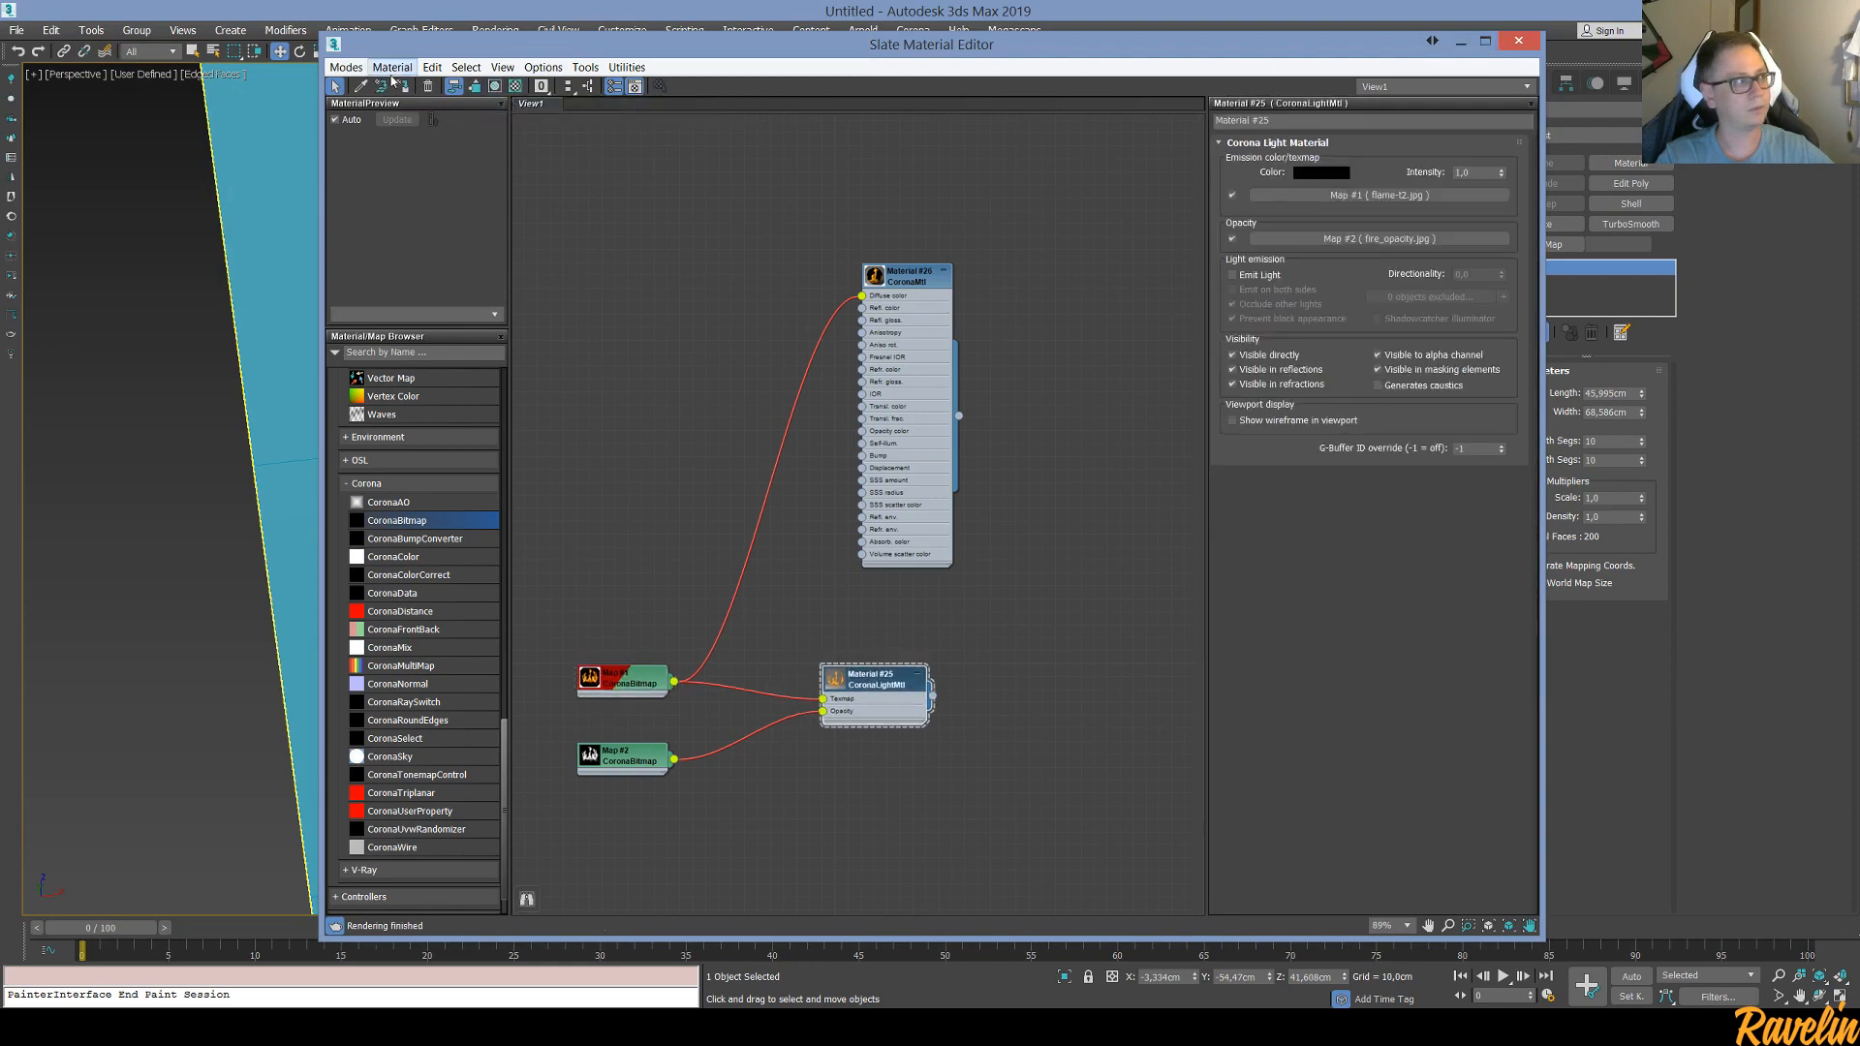
pyautogui.click(1460, 42)
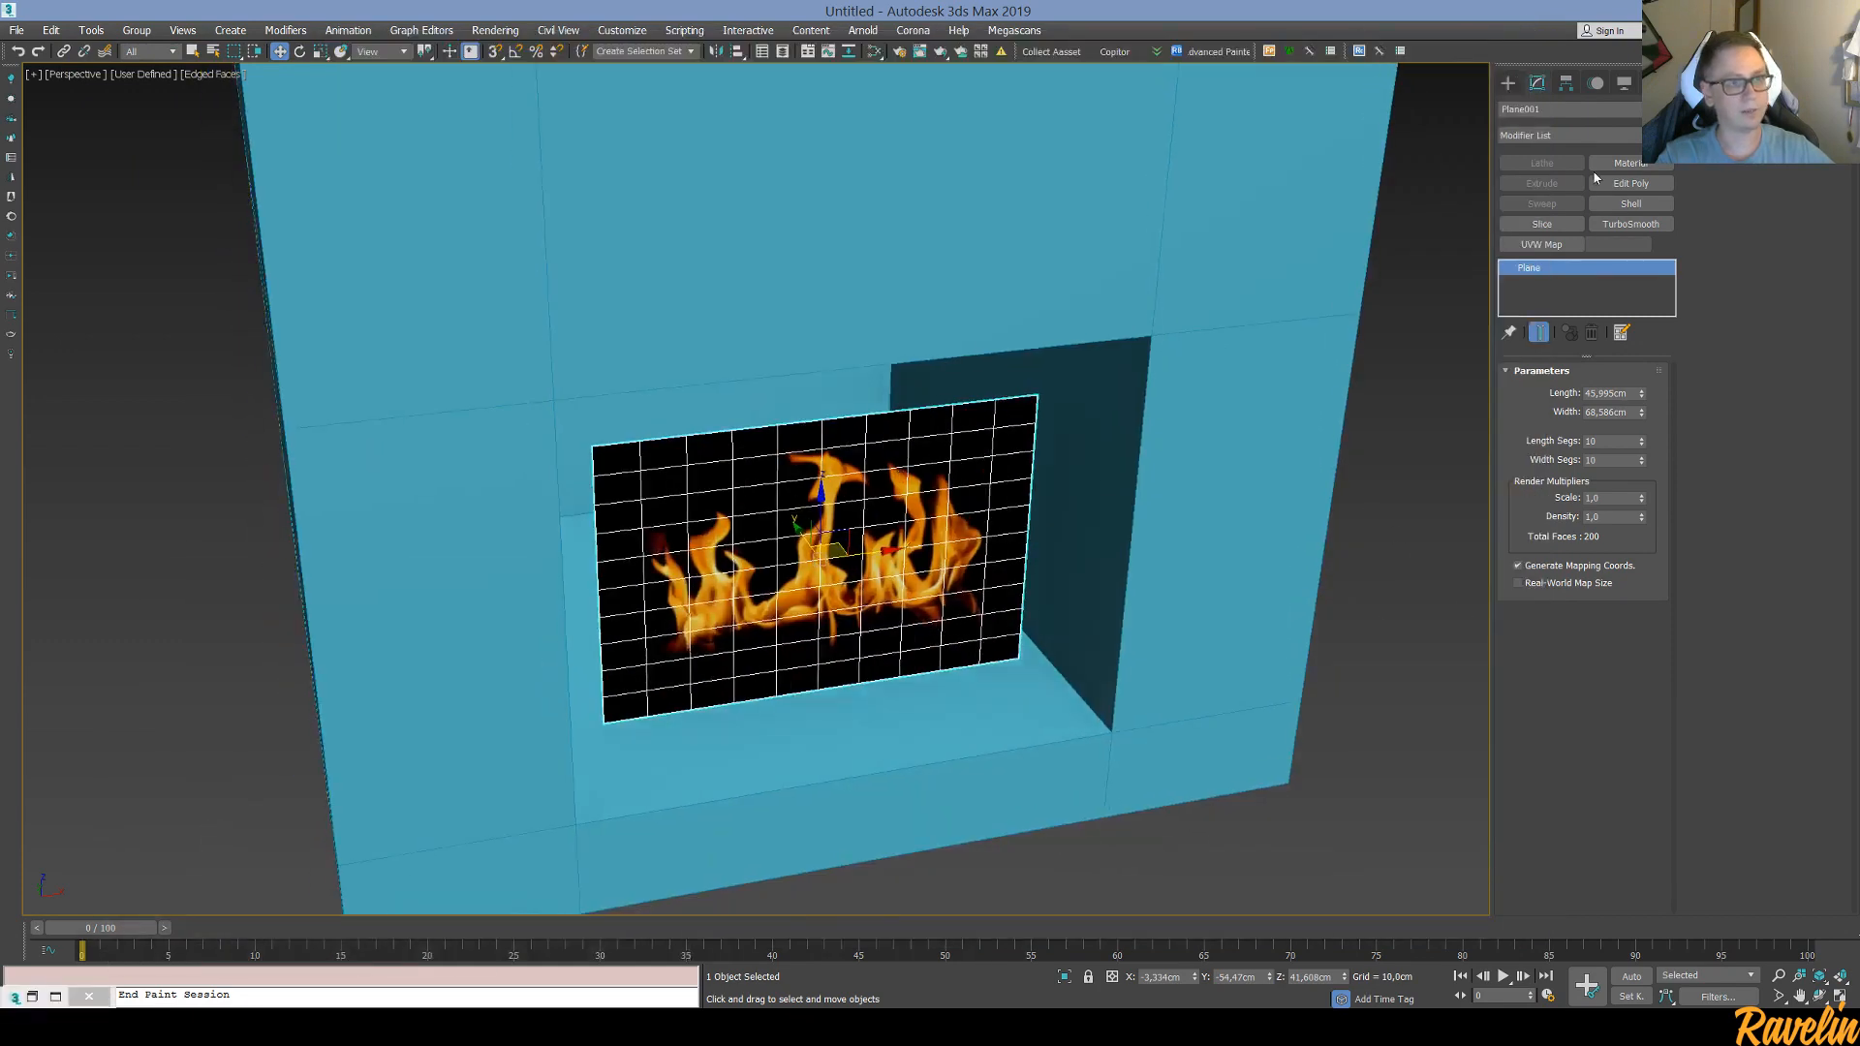
pyautogui.click(1595, 135)
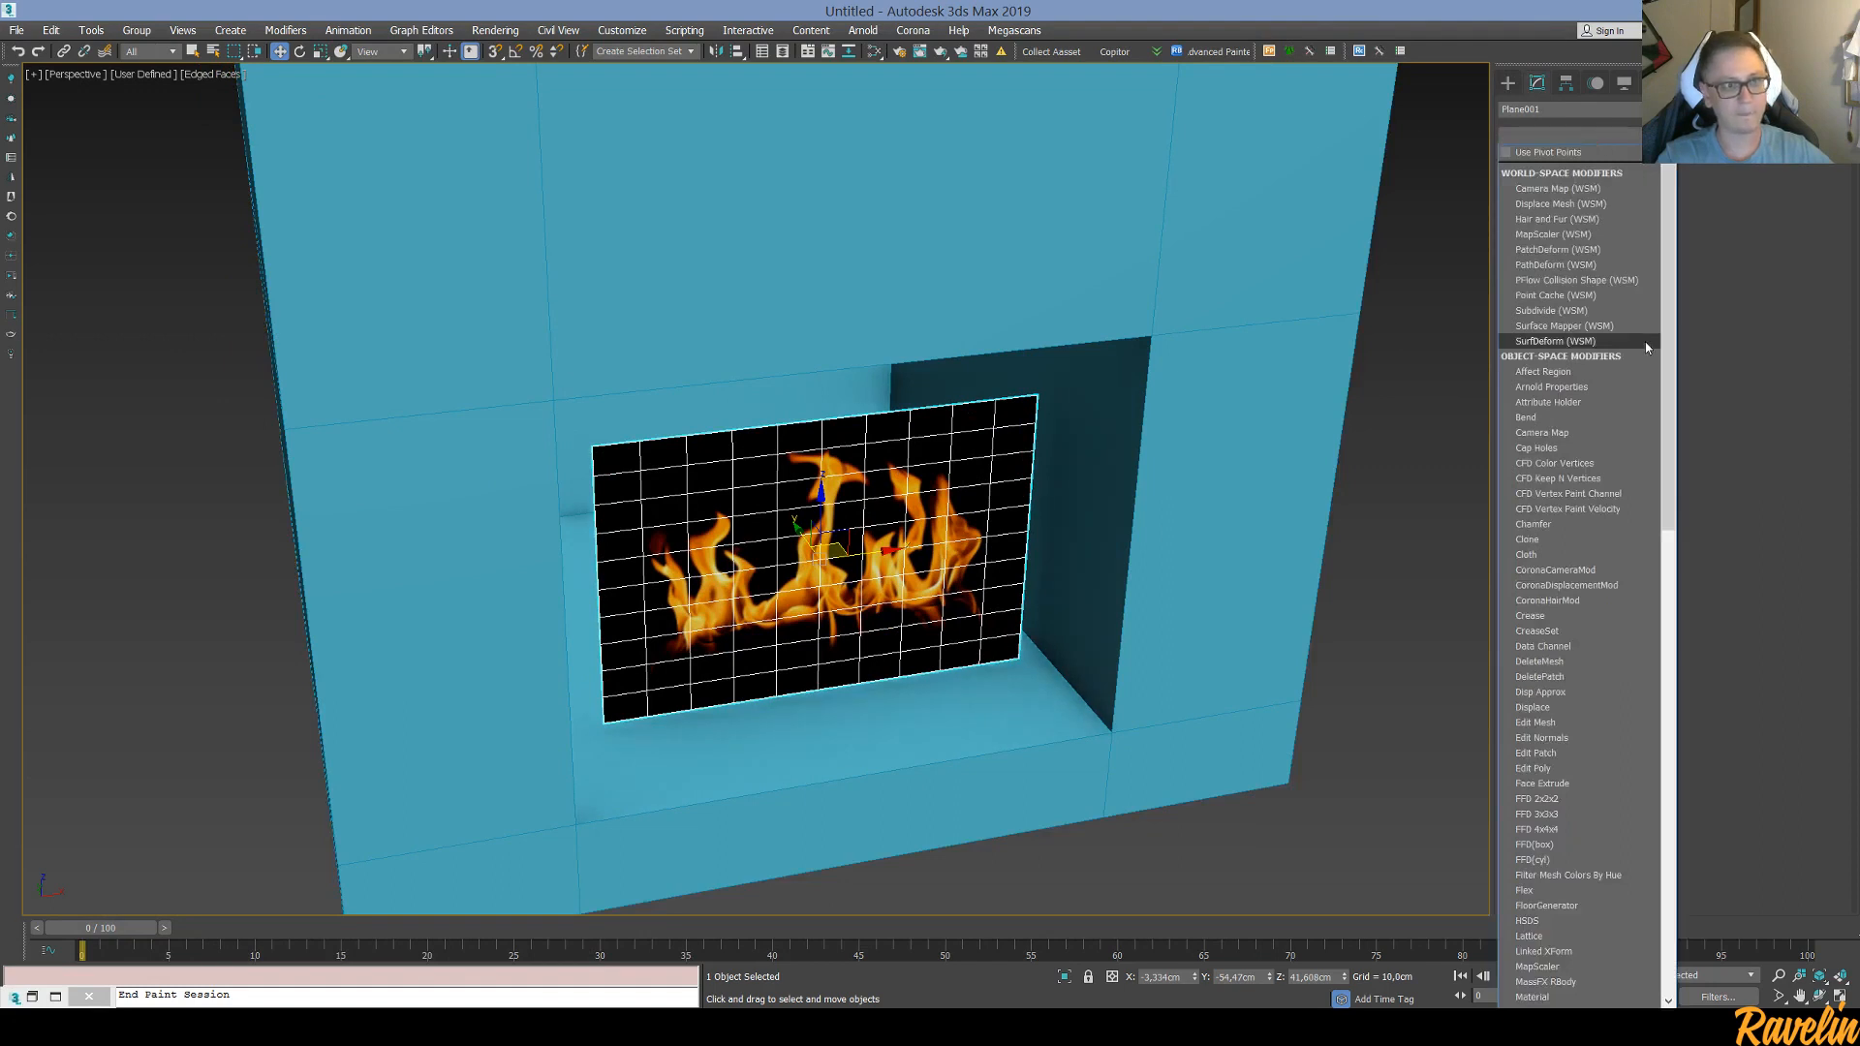
pyautogui.moveTo(1668, 349); pyautogui.dragTo(1686, 810)
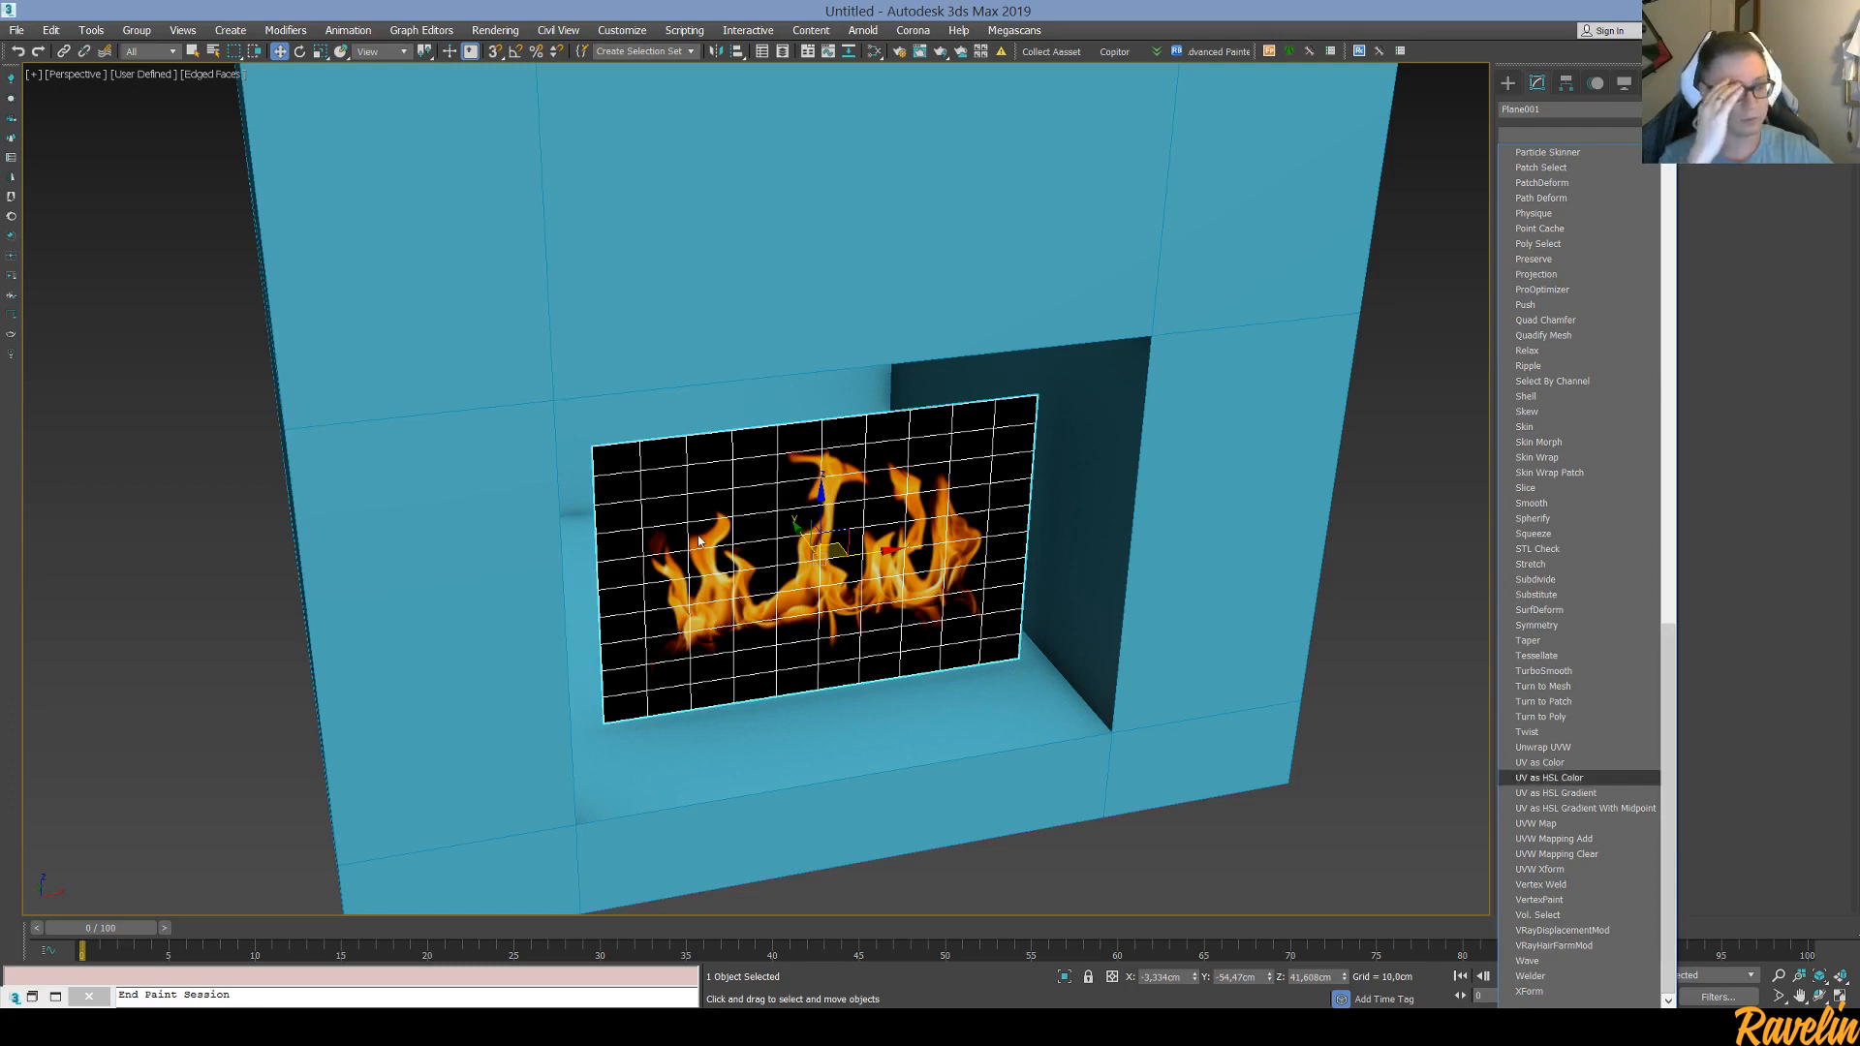
pyautogui.click(1392, 371)
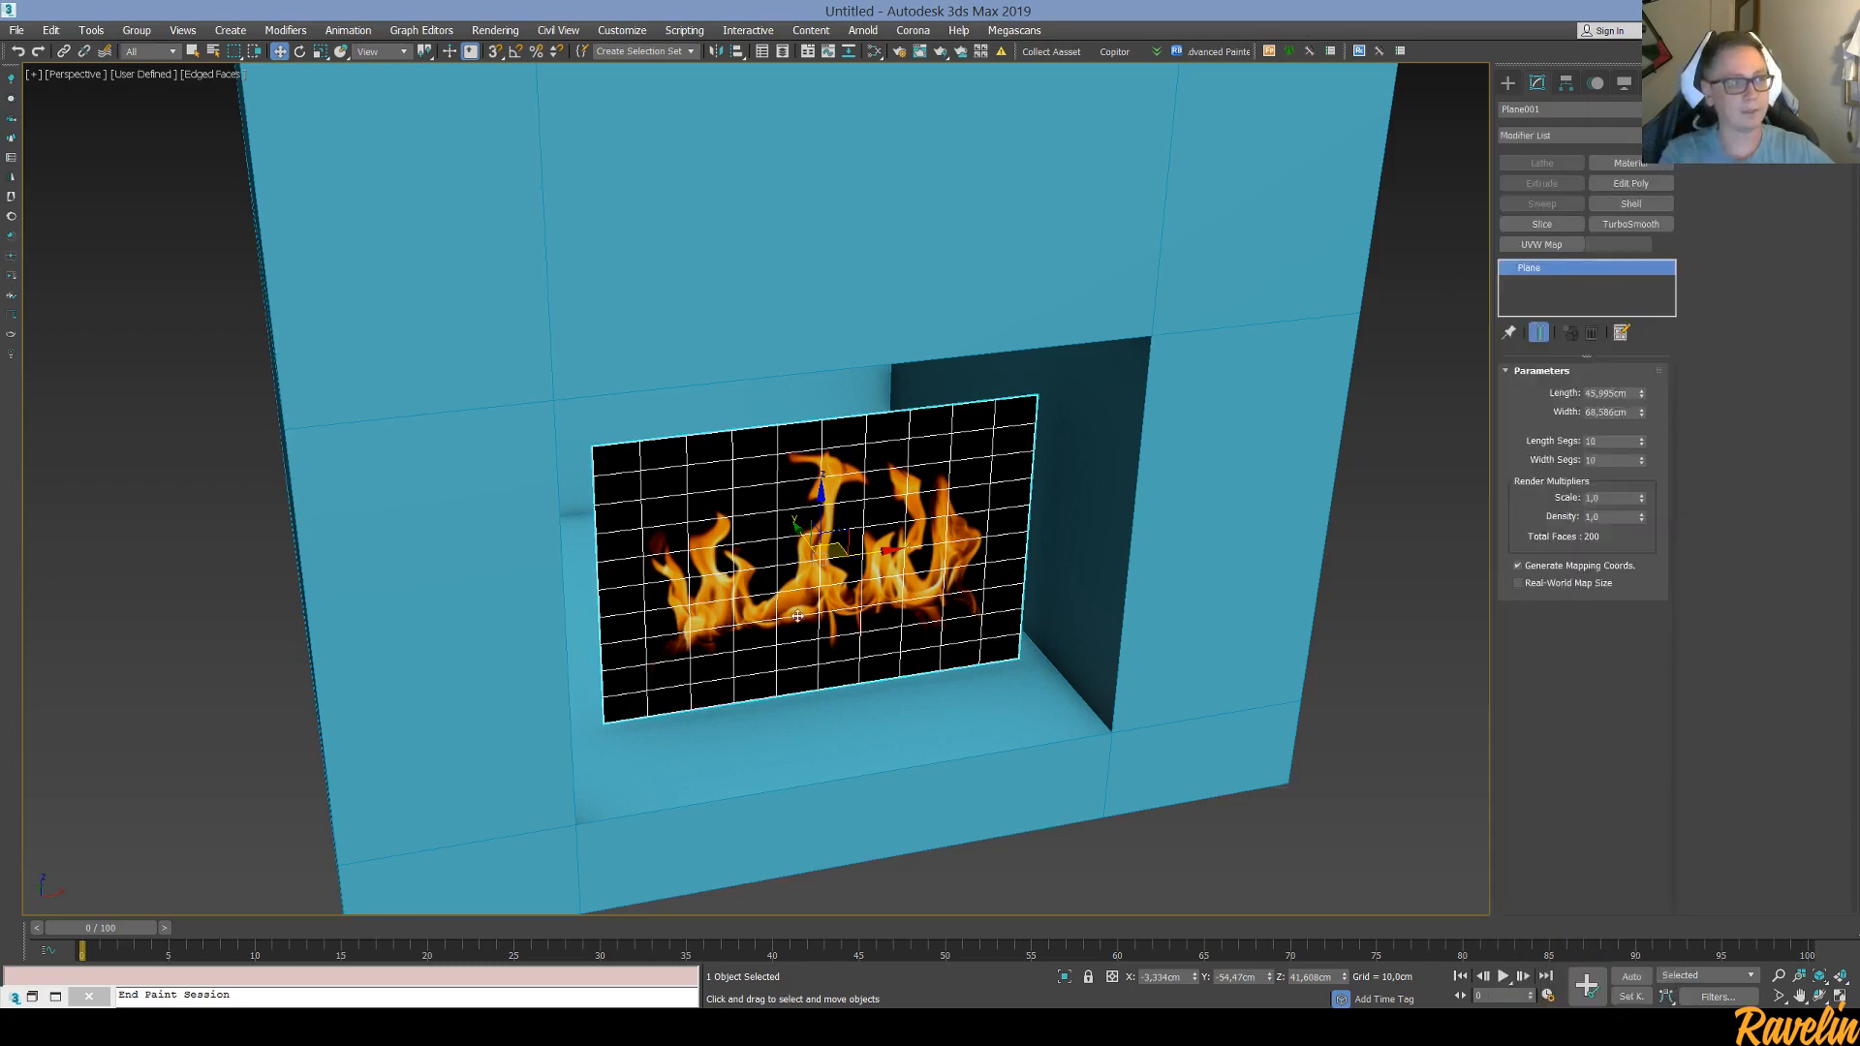
# Convert the fire plane to an Editable Poly and detach its four leftmost polygon columns as a separate object
pyautogui.rightClick(1213, 593)
pyautogui.moveTo(1163, 792)
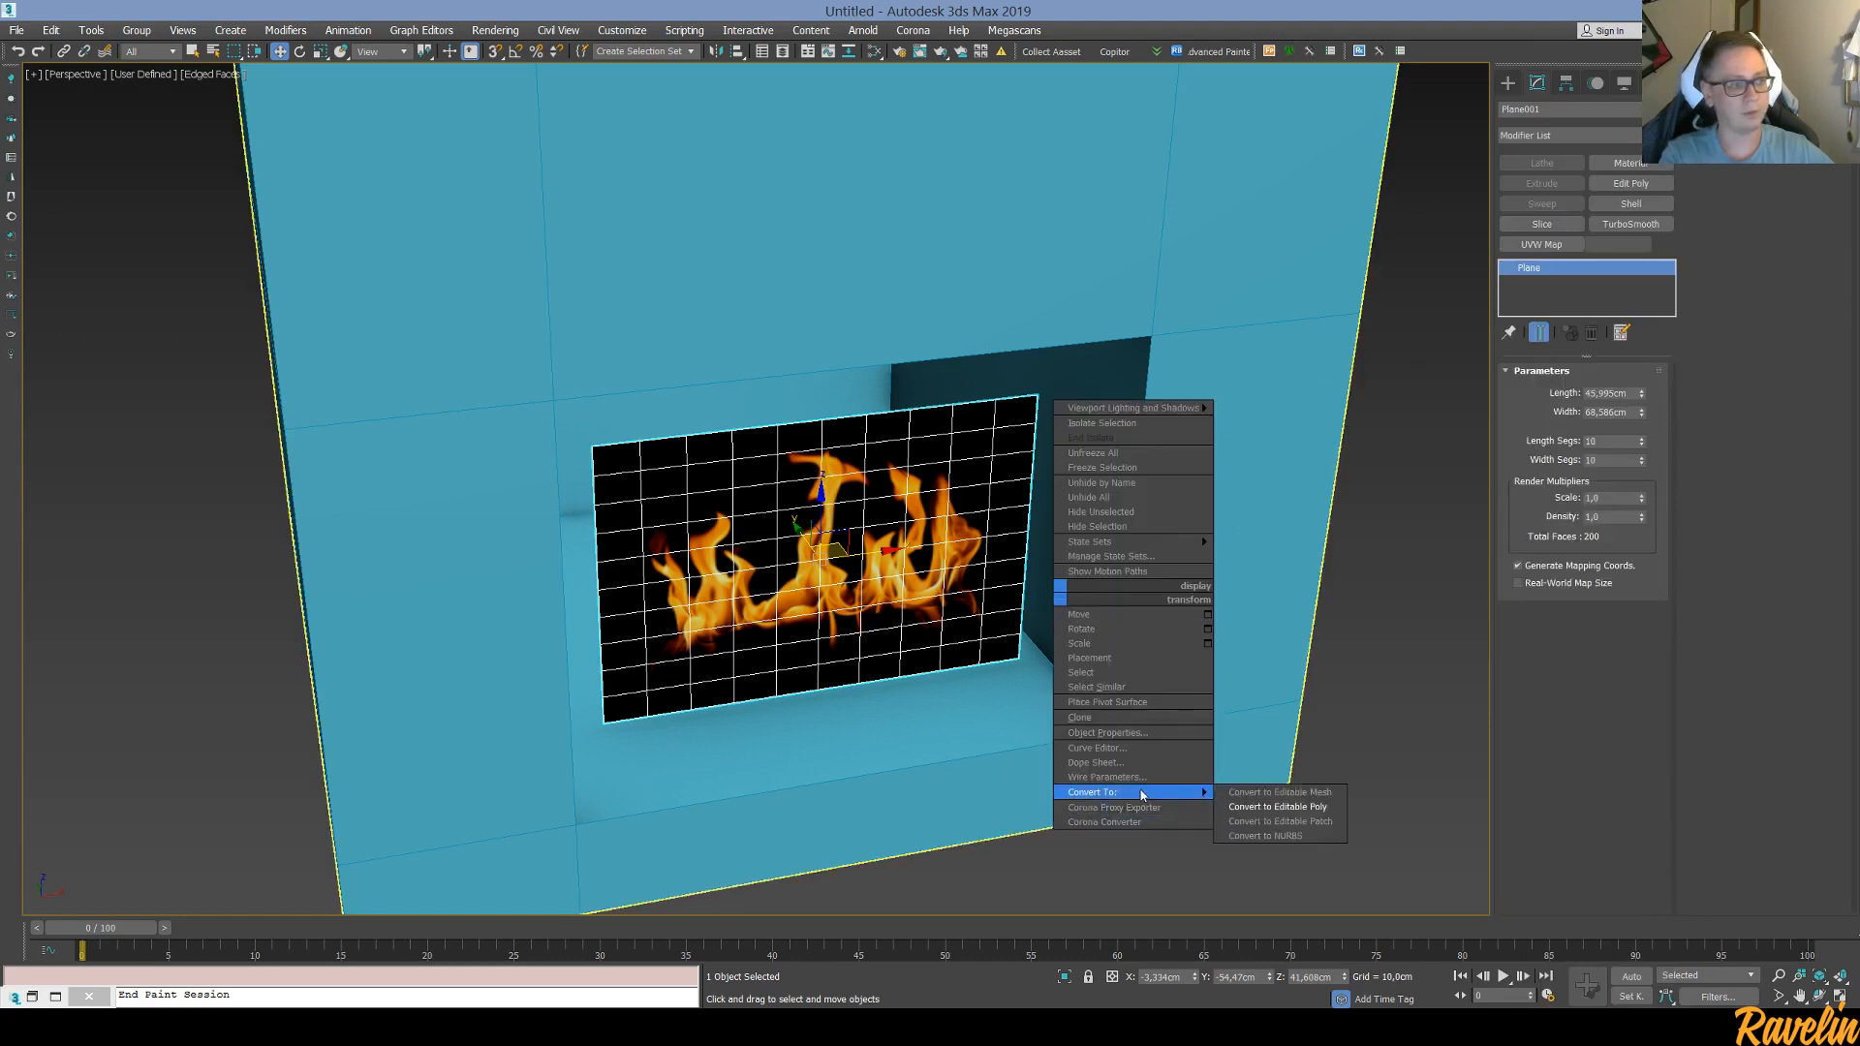
pyautogui.click(1316, 807)
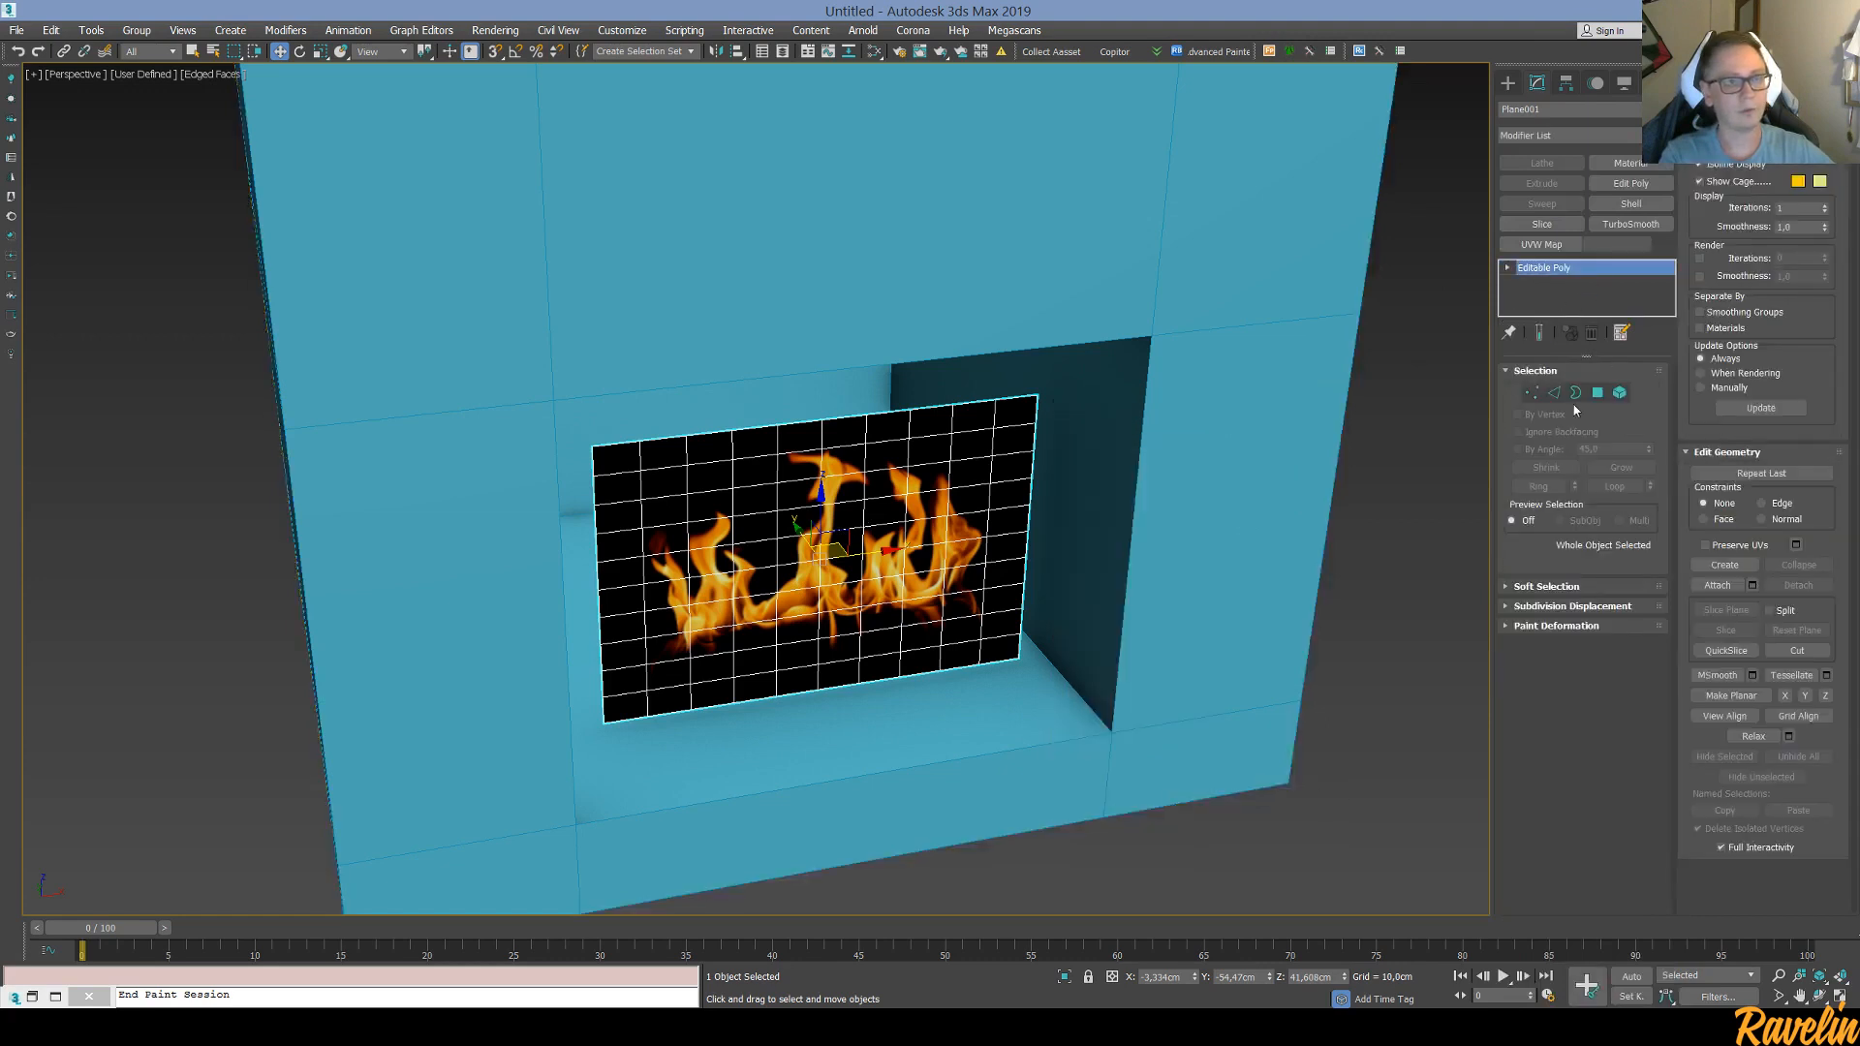
pyautogui.click(1598, 392)
pyautogui.moveTo(691, 678); pyautogui.dragTo(758, 760)
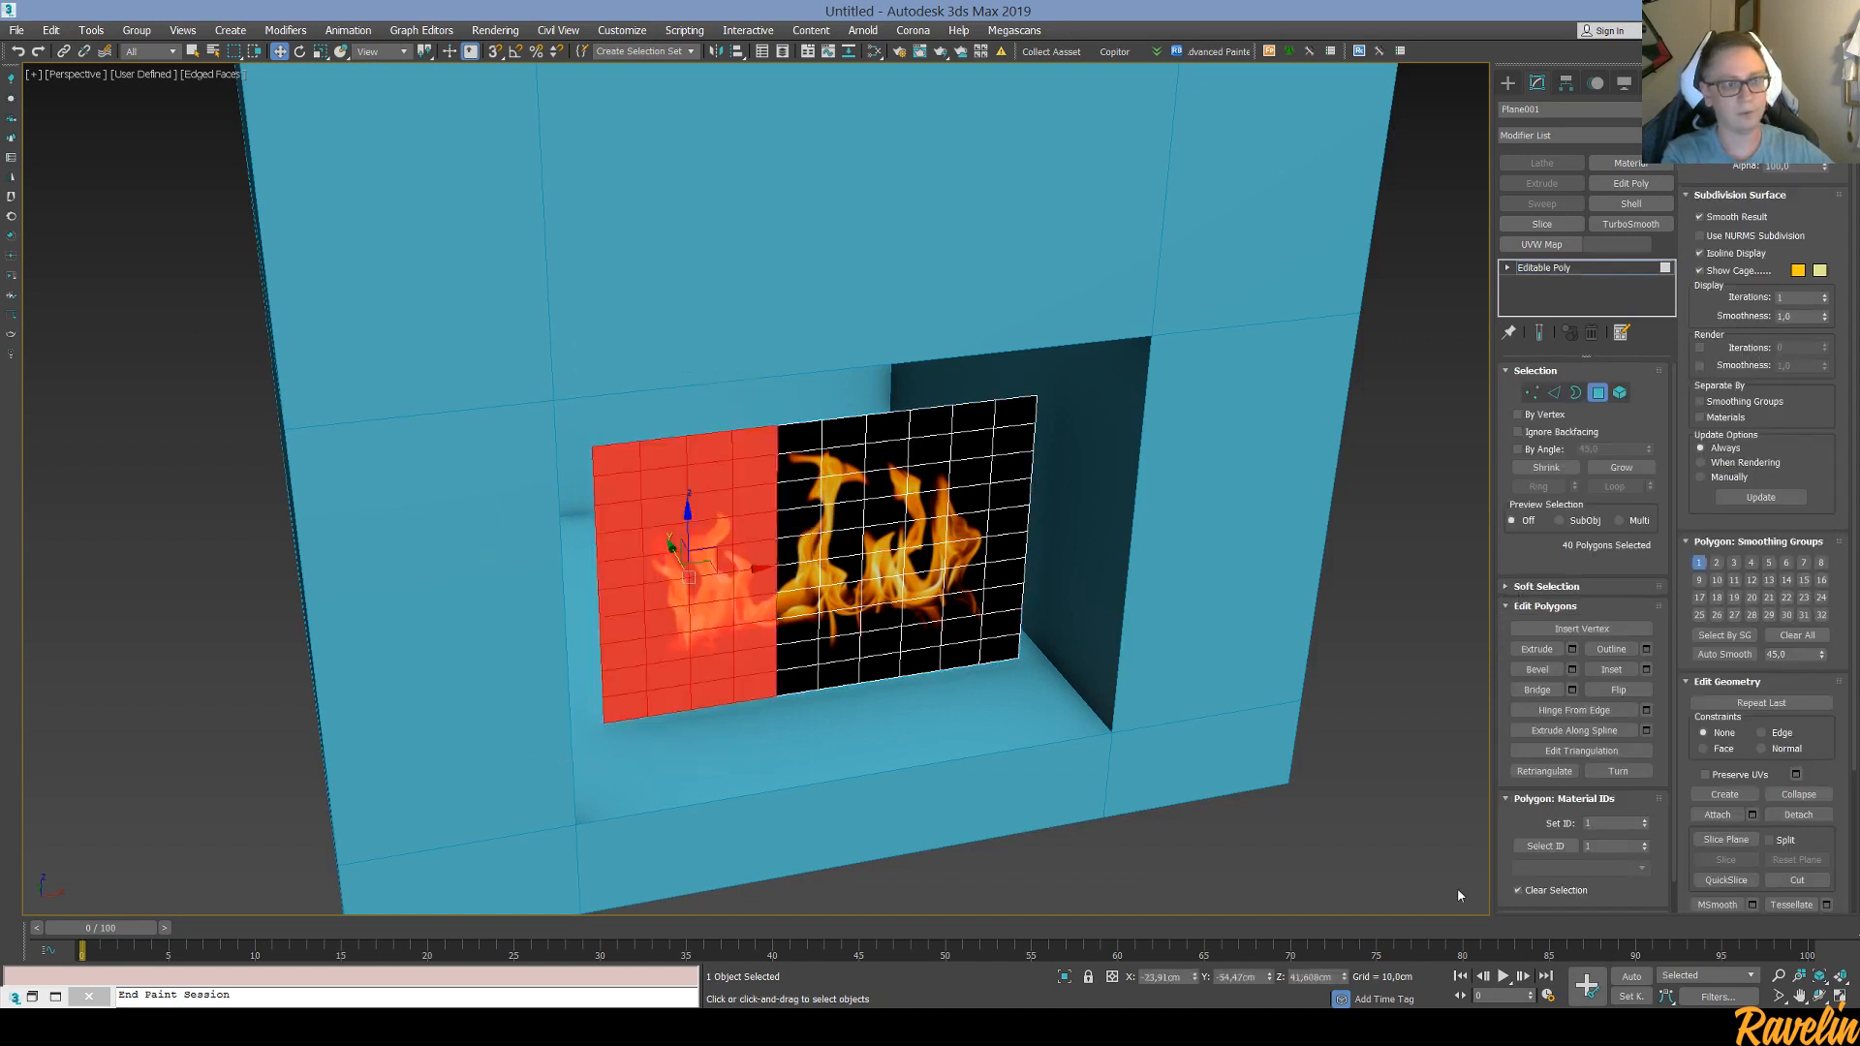
pyautogui.click(1798, 815)
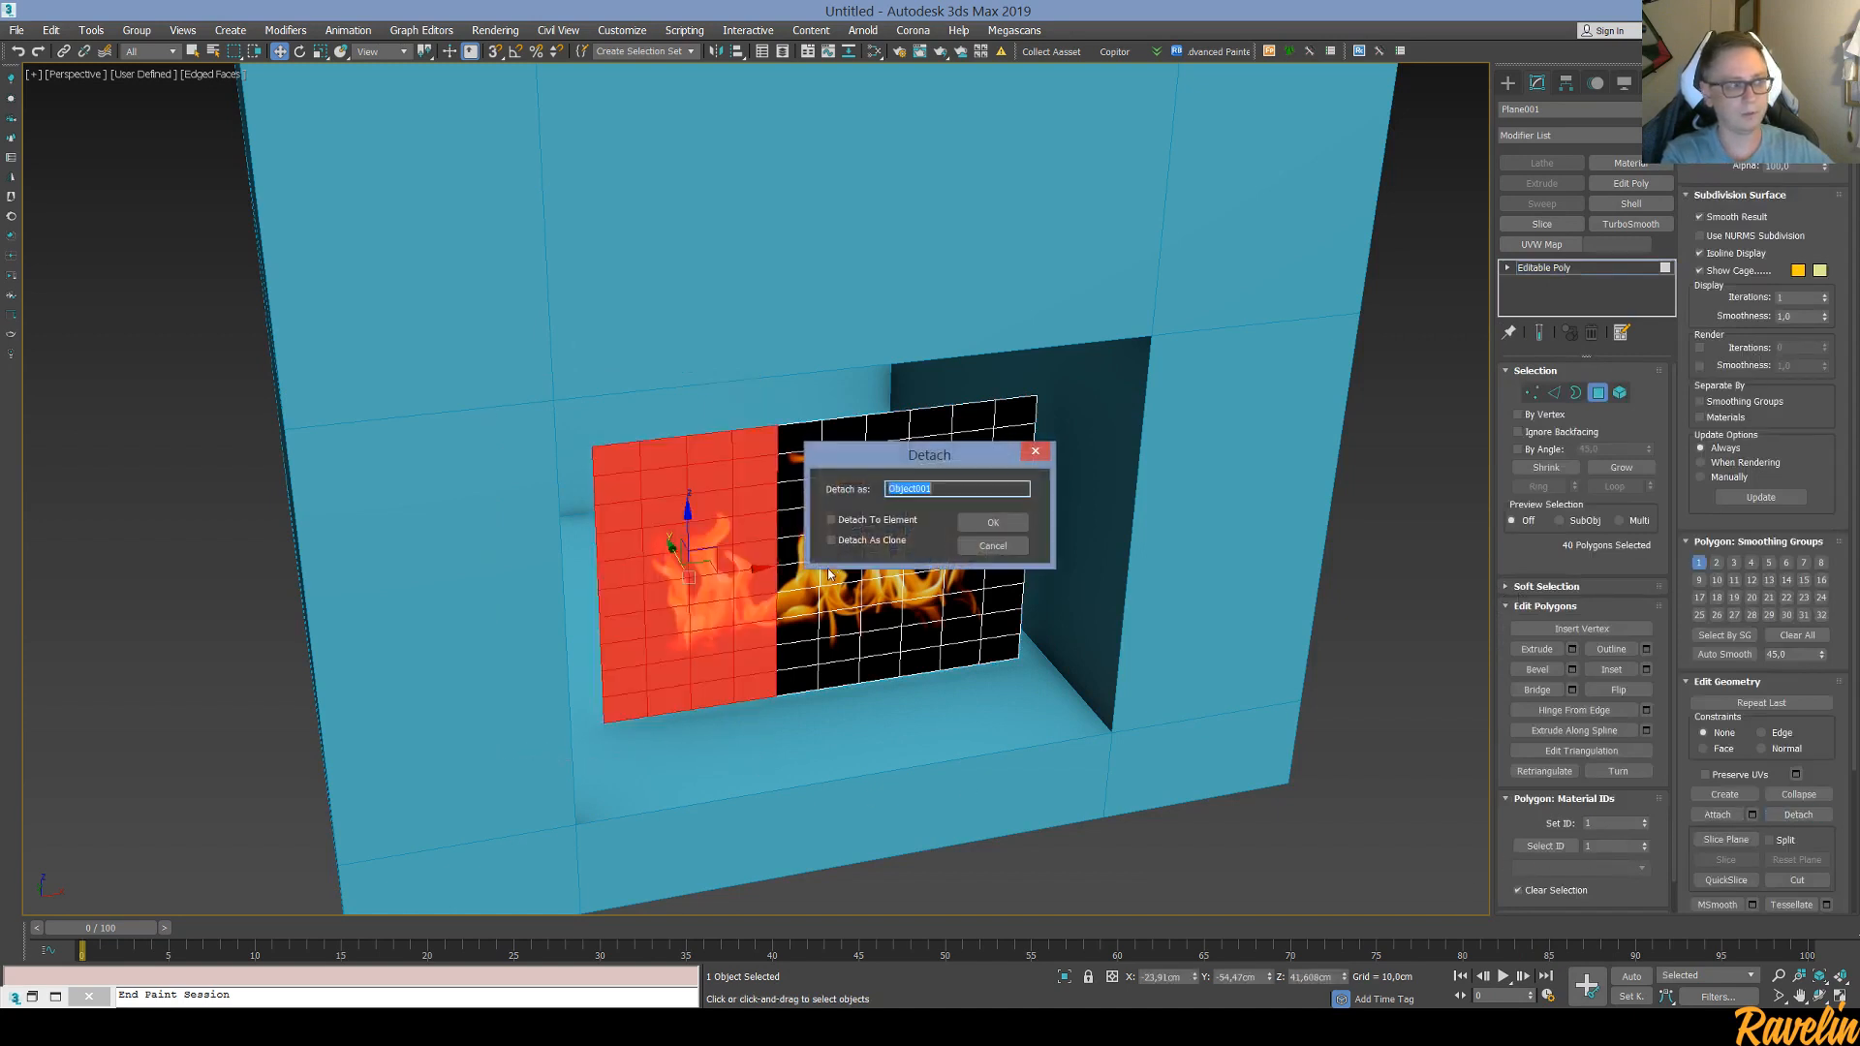
pyautogui.click(992, 523)
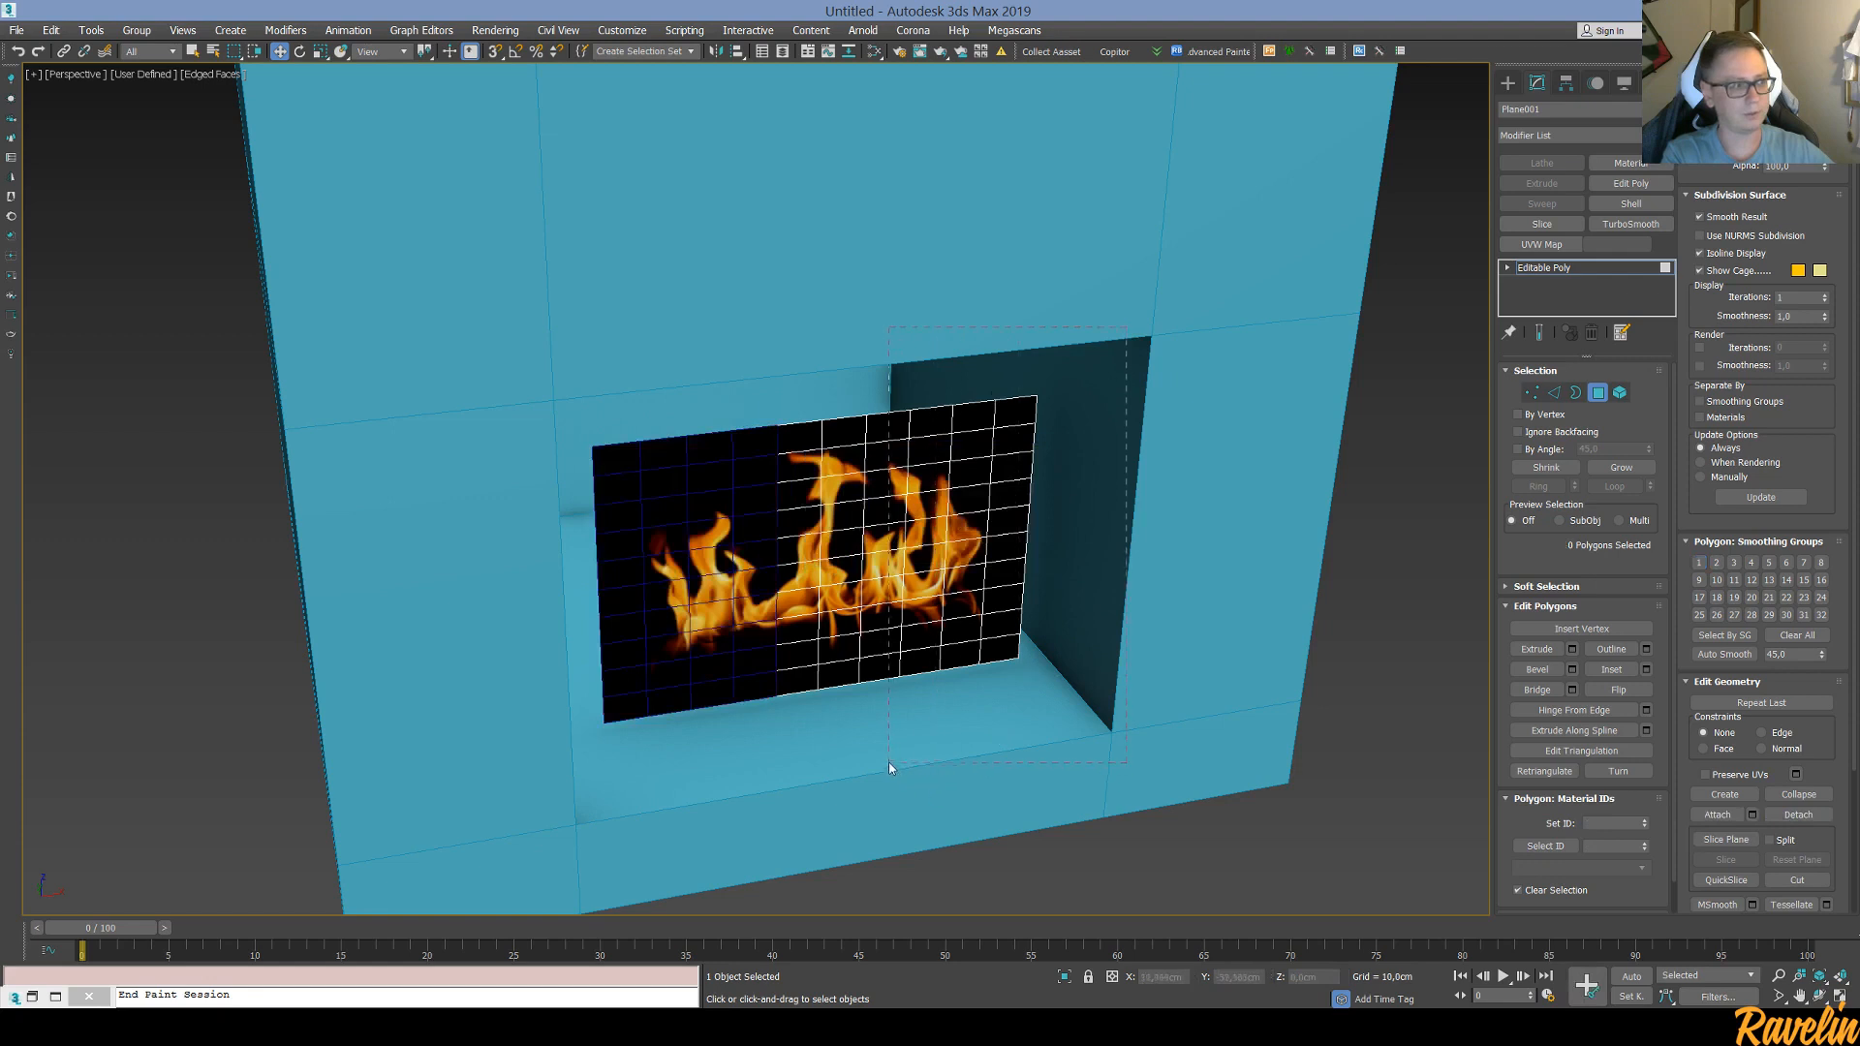
# Detach the four rightmost polygon columns of the fire plane as a separate object and leave polygon editing
pyautogui.moveTo(876, 753); pyautogui.dragTo(876, 752)
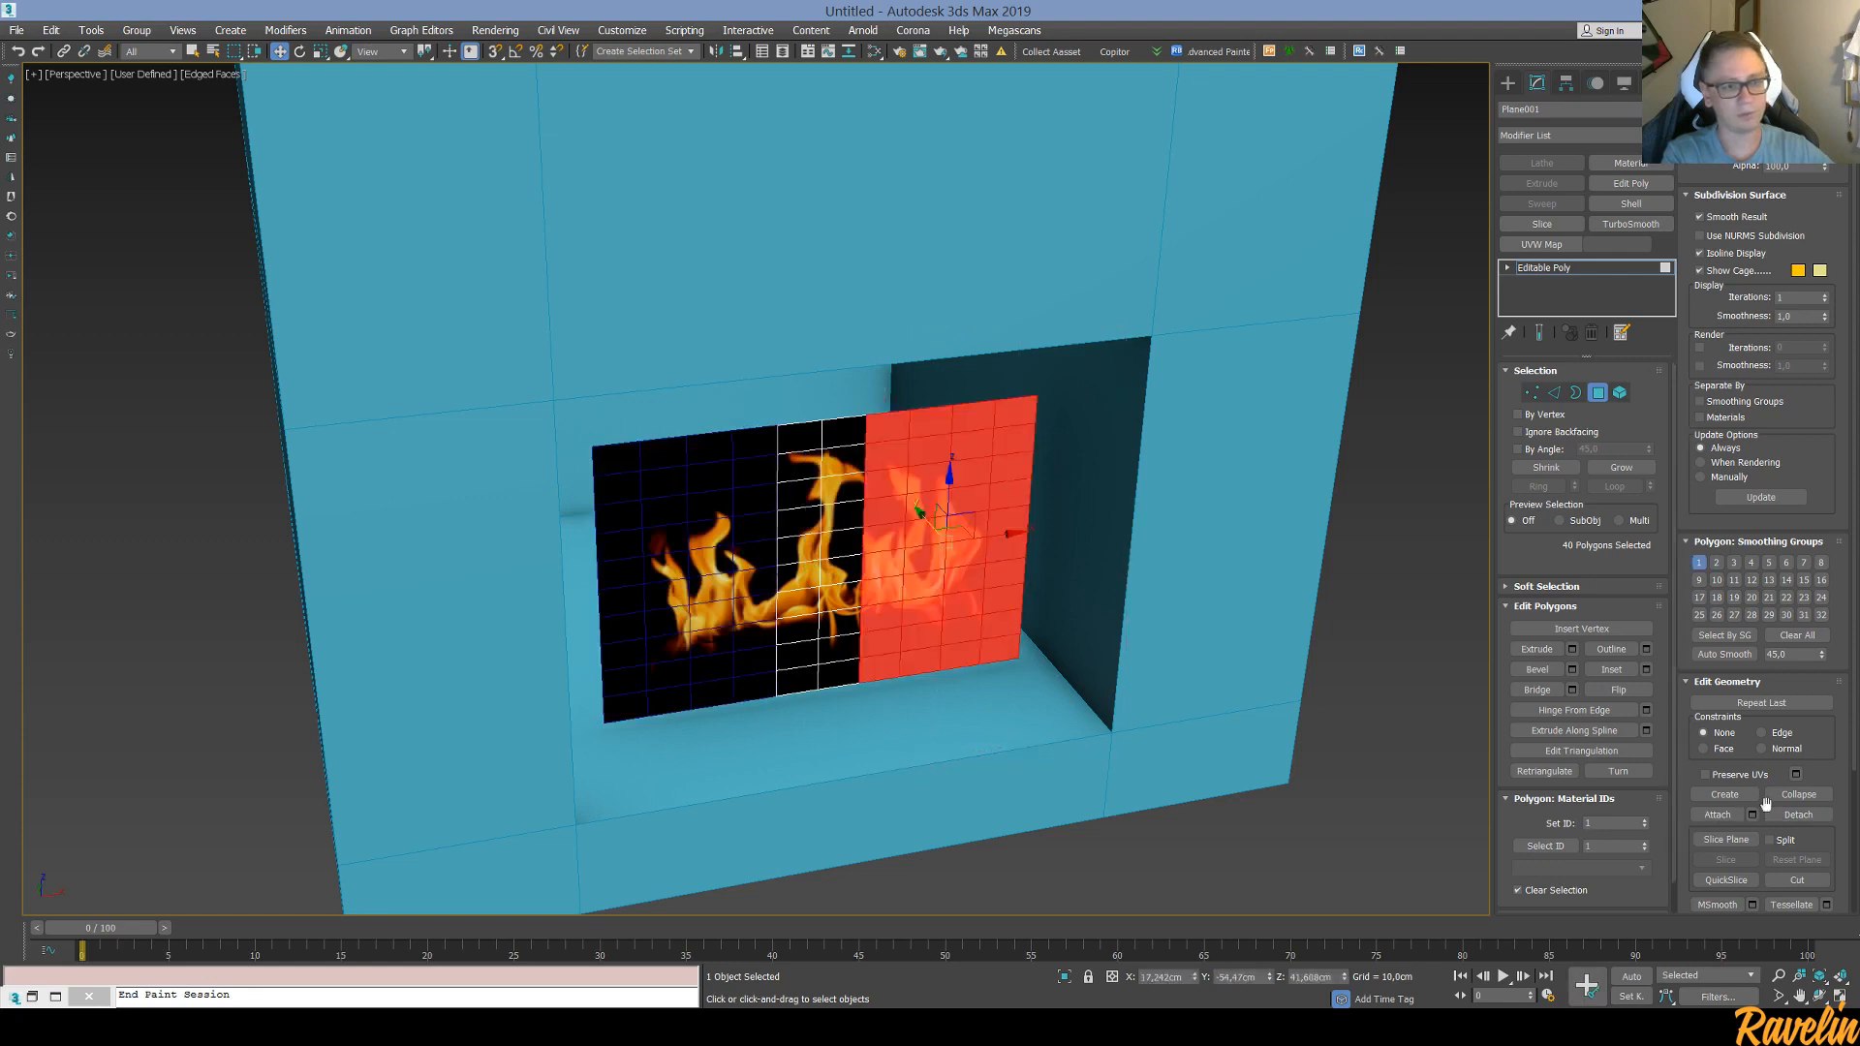
pyautogui.click(1798, 814)
pyautogui.press('Return')
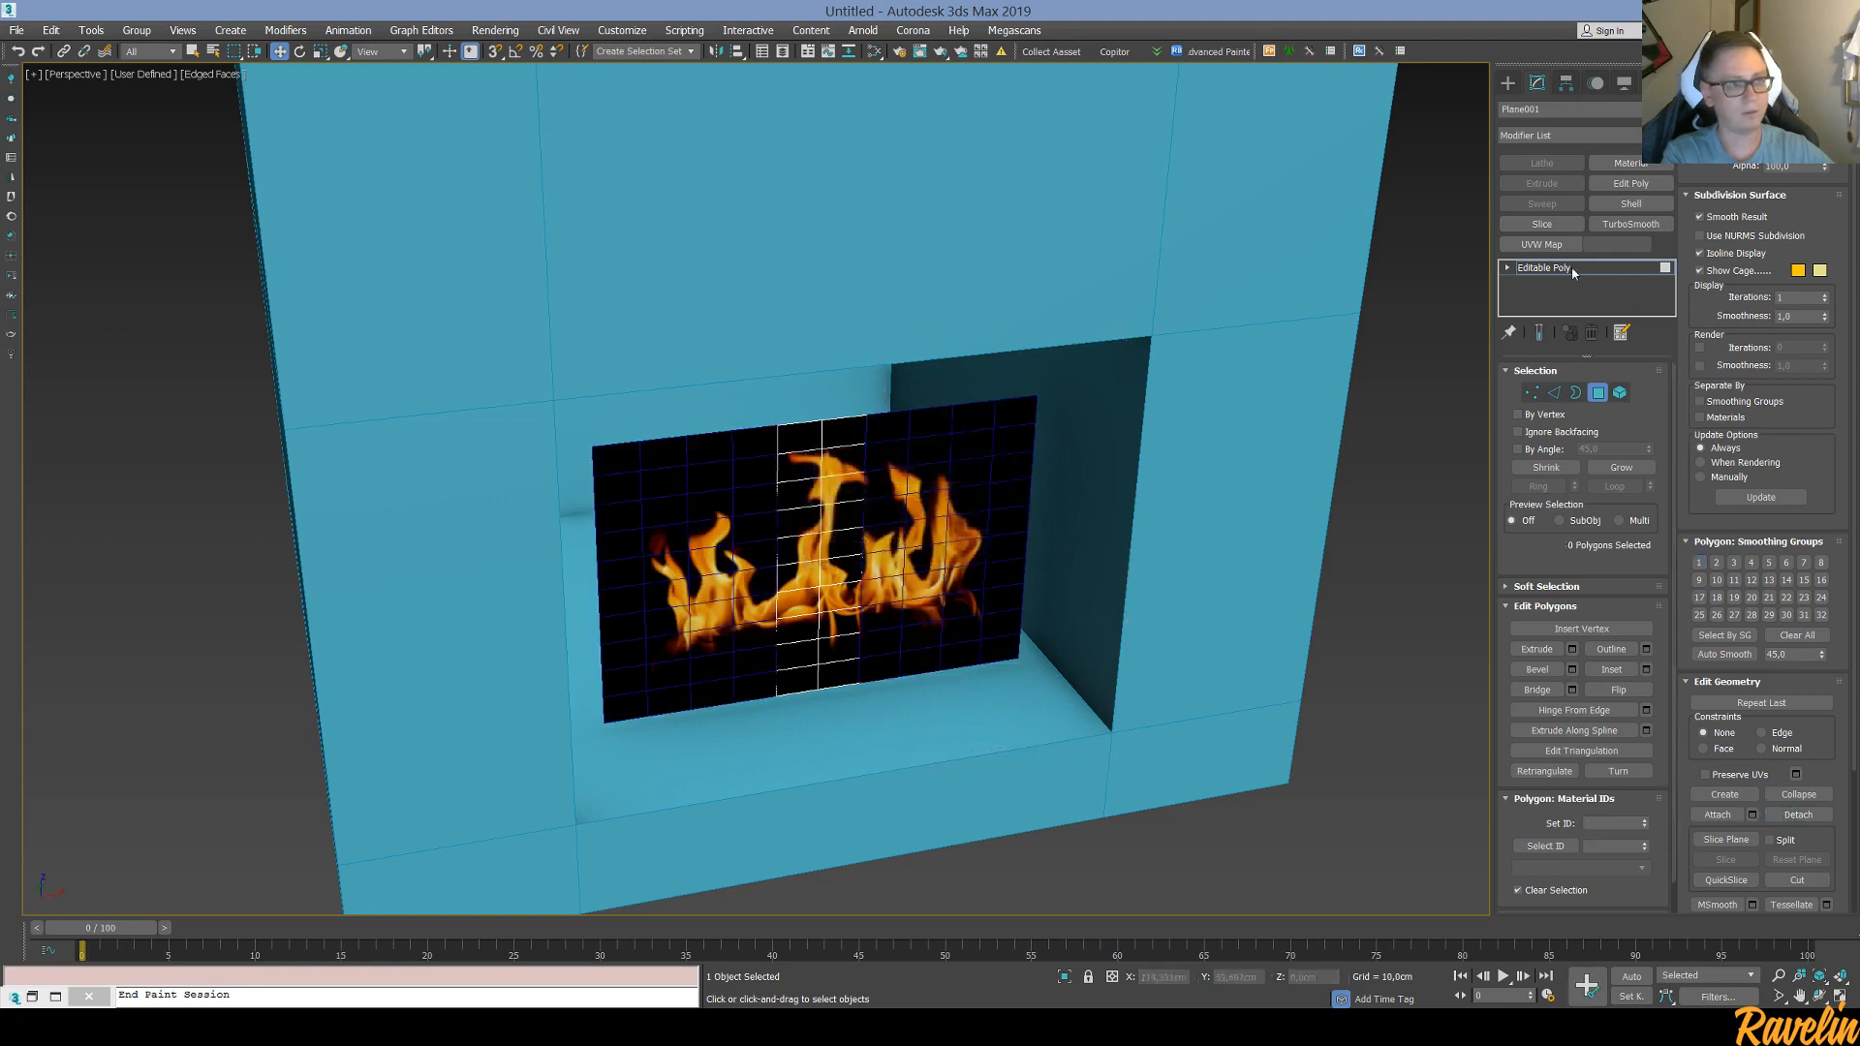
pyautogui.press('4')
# Center the pivot of the detached left flame piece to its object
pyautogui.click(693, 484)
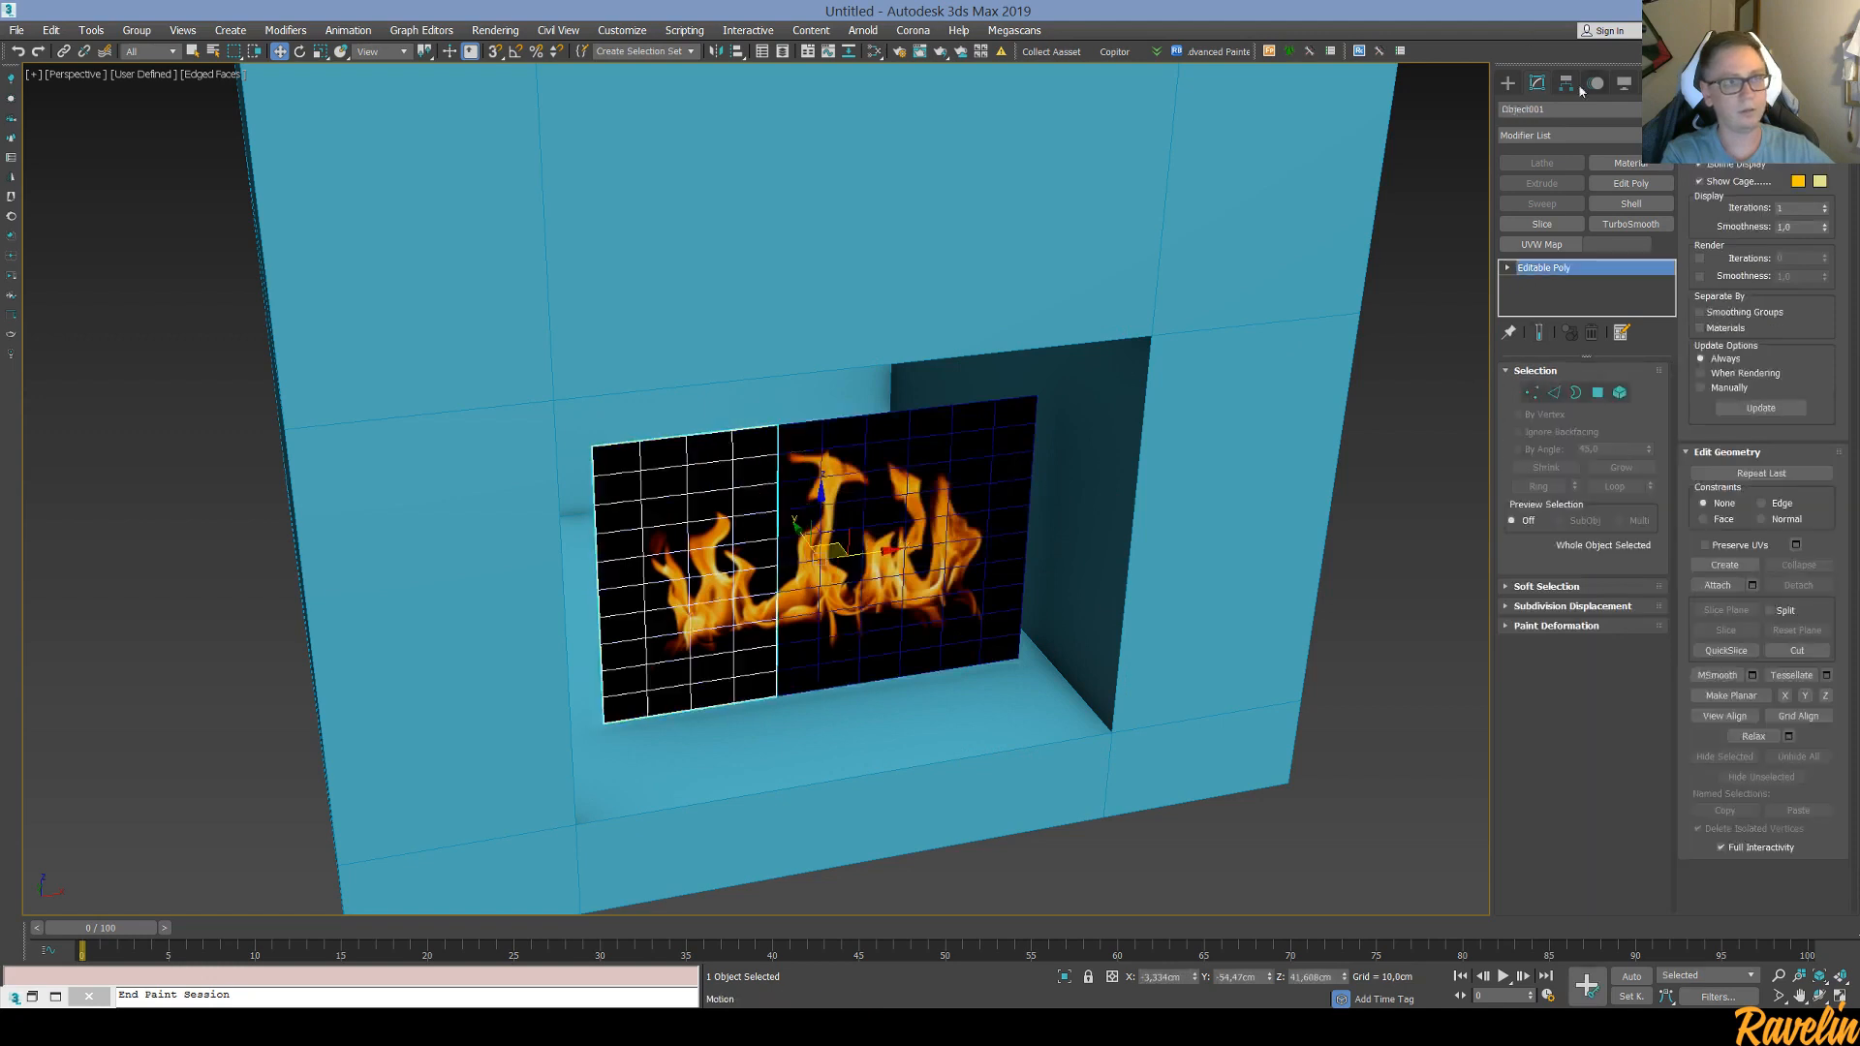
pyautogui.click(1565, 83)
pyautogui.click(1568, 200)
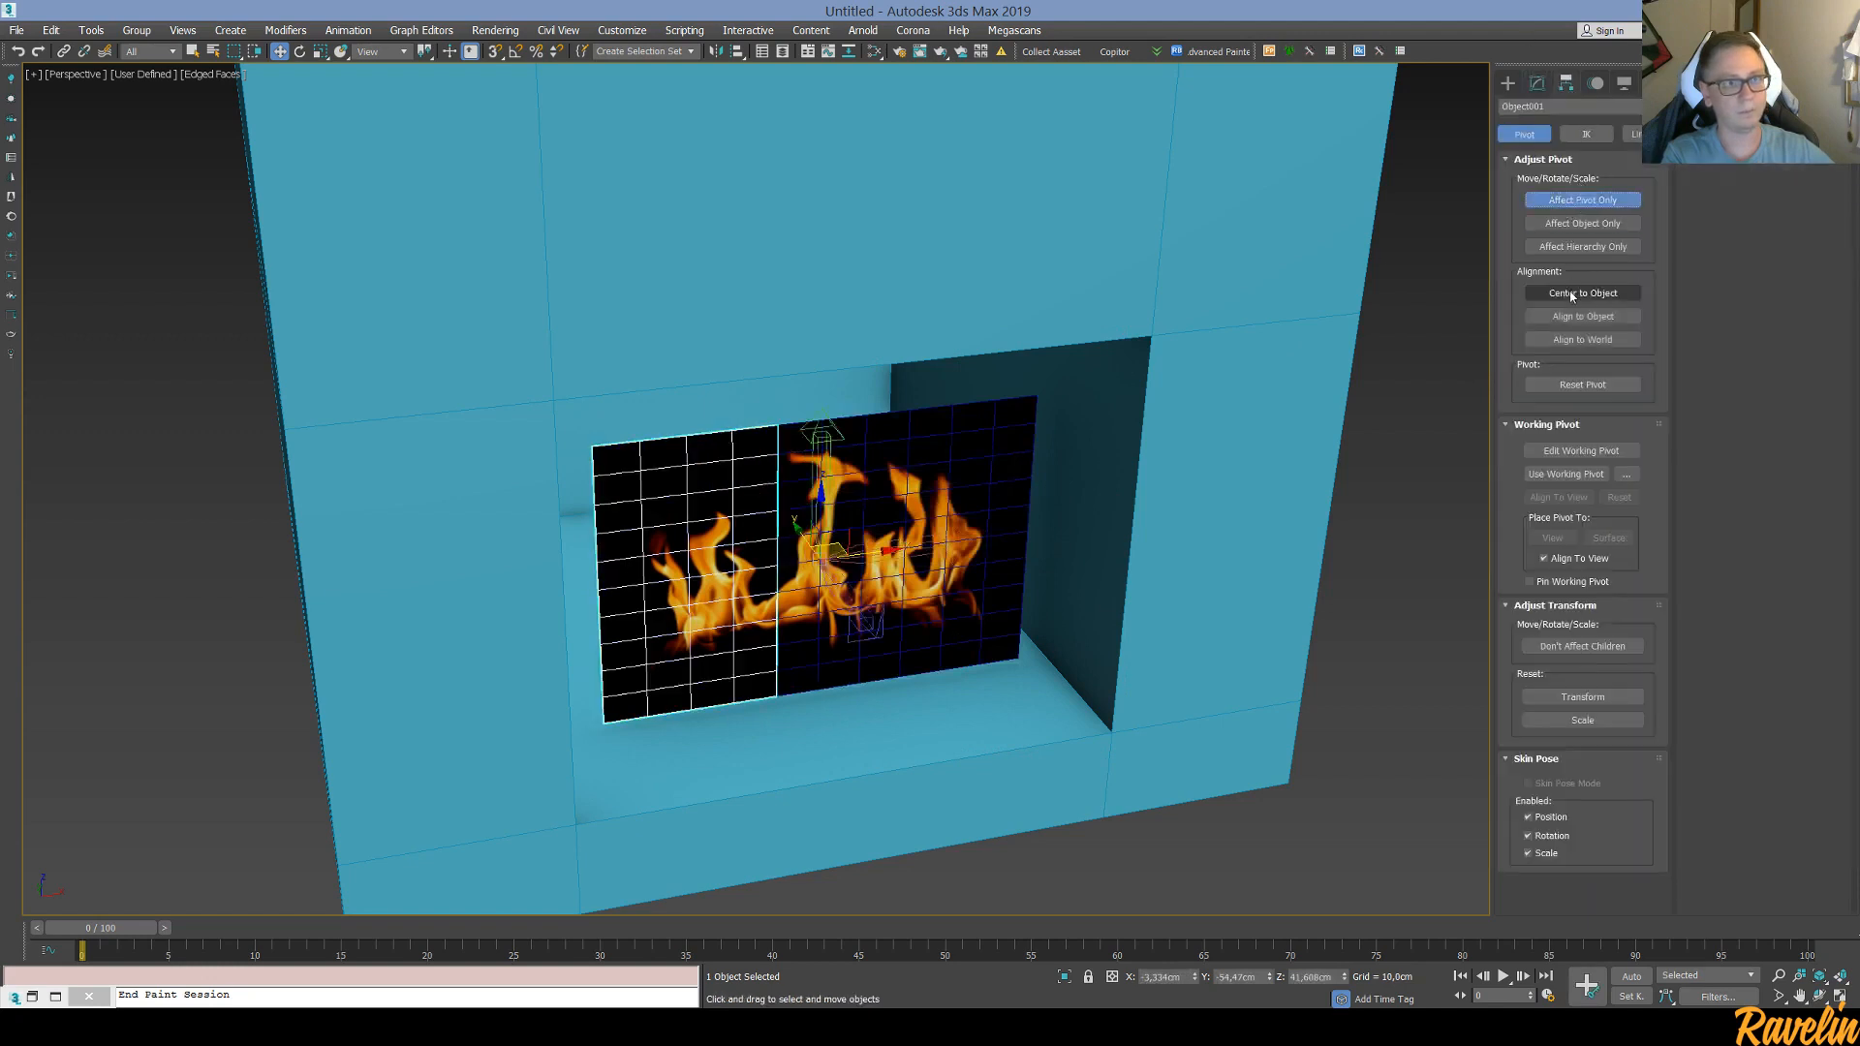
pyautogui.click(1510, 82)
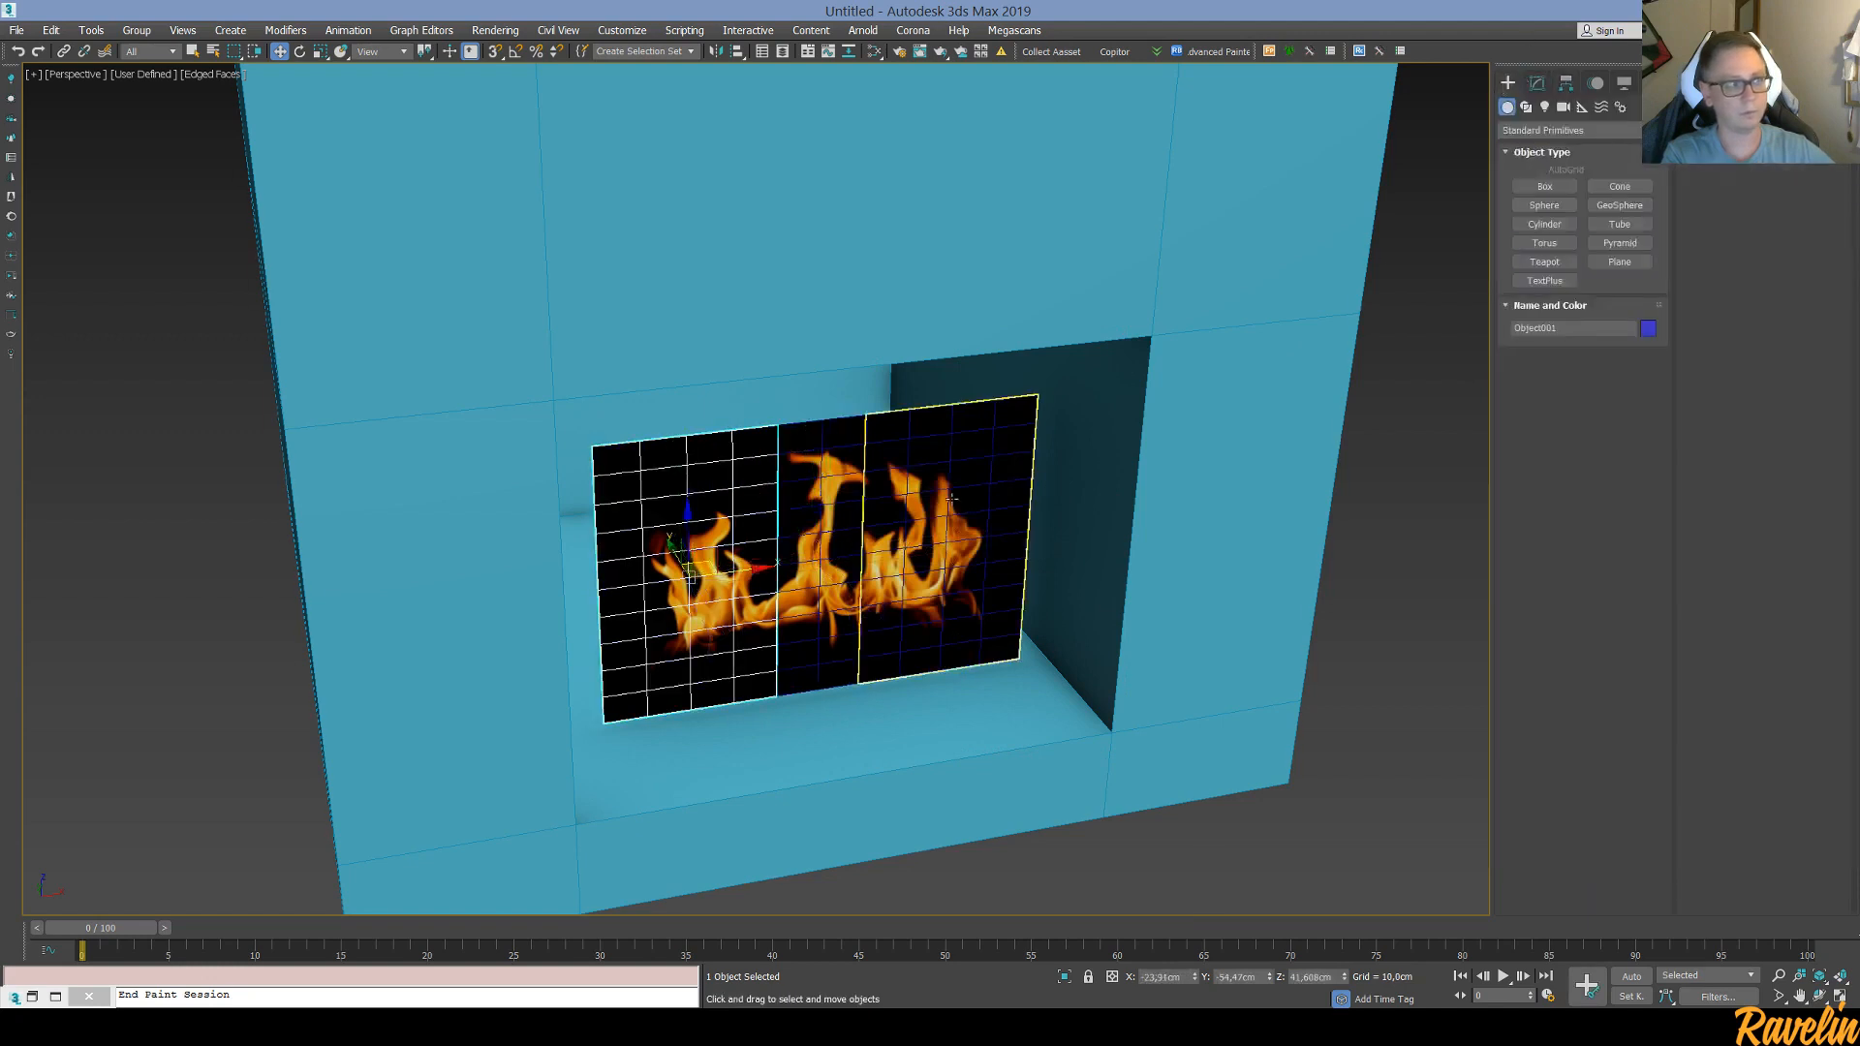
# Center the pivot of the detached right flame piece to its object
pyautogui.click(976, 481)
pyautogui.click(1566, 83)
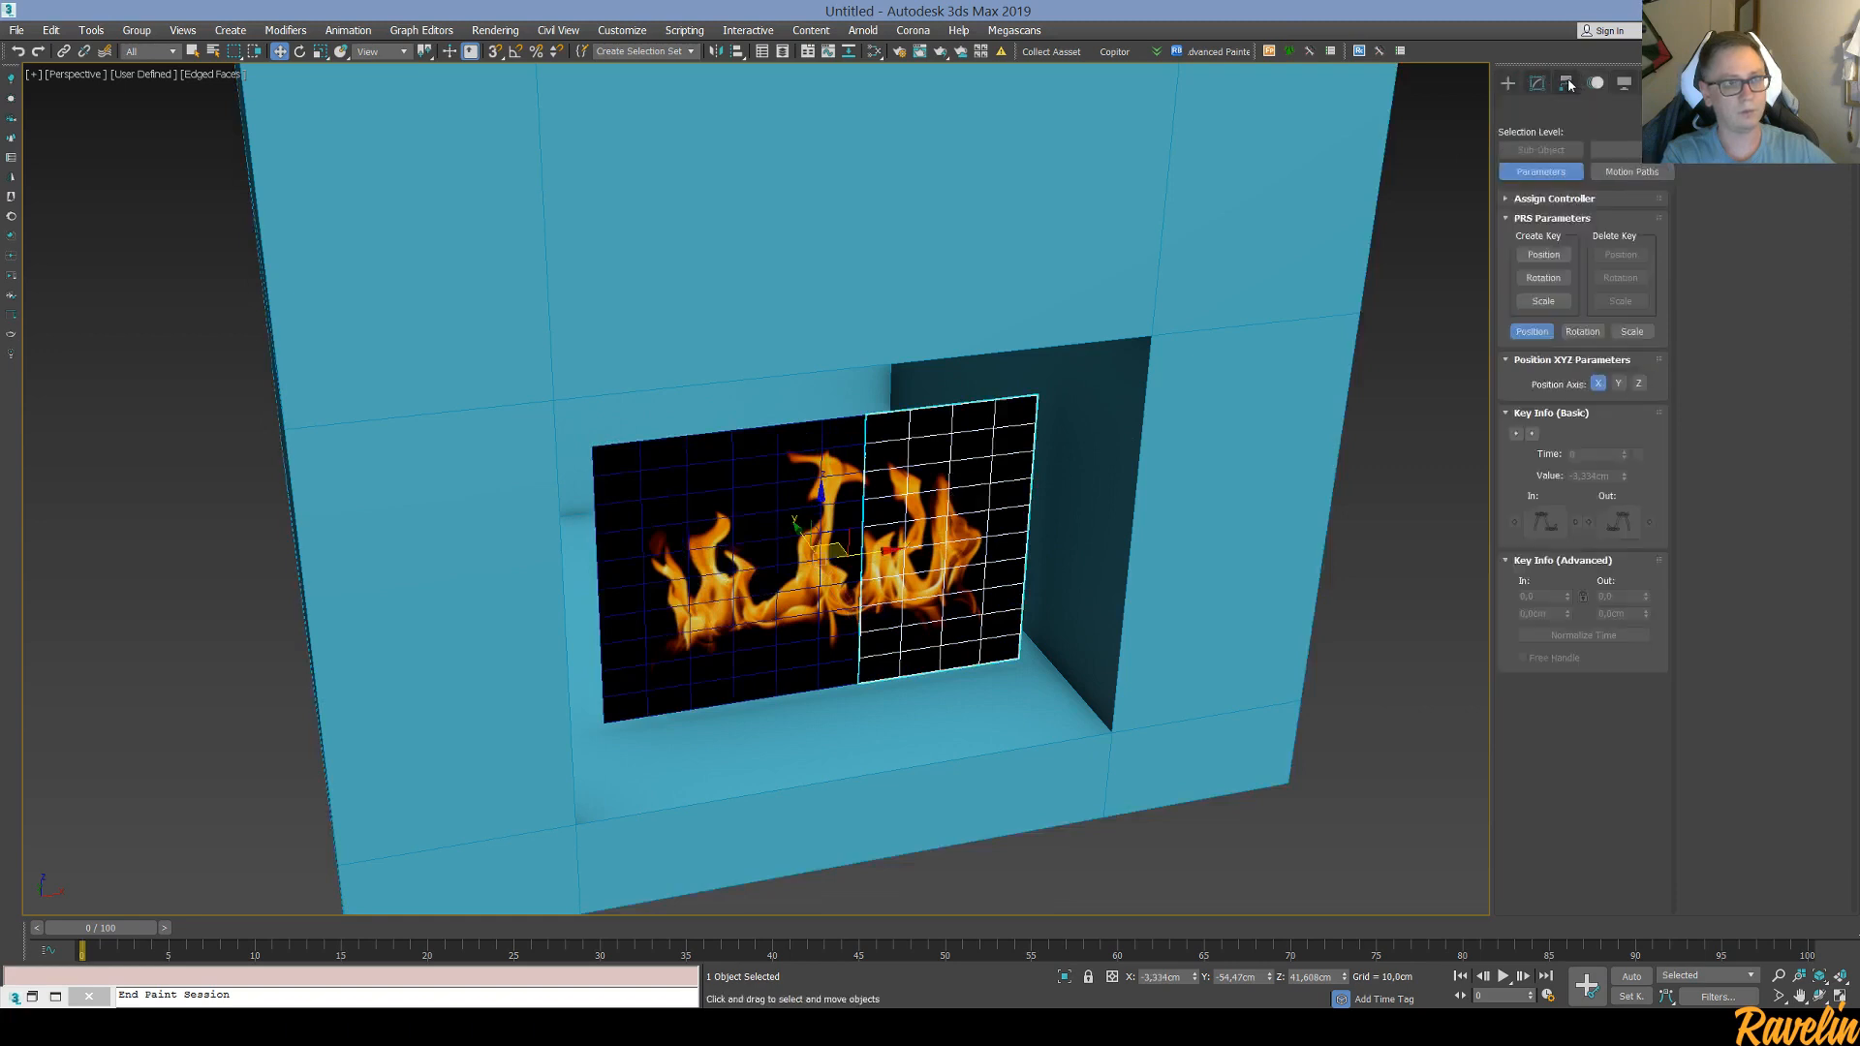
pyautogui.click(1583, 199)
pyautogui.click(1577, 298)
pyautogui.click(1508, 83)
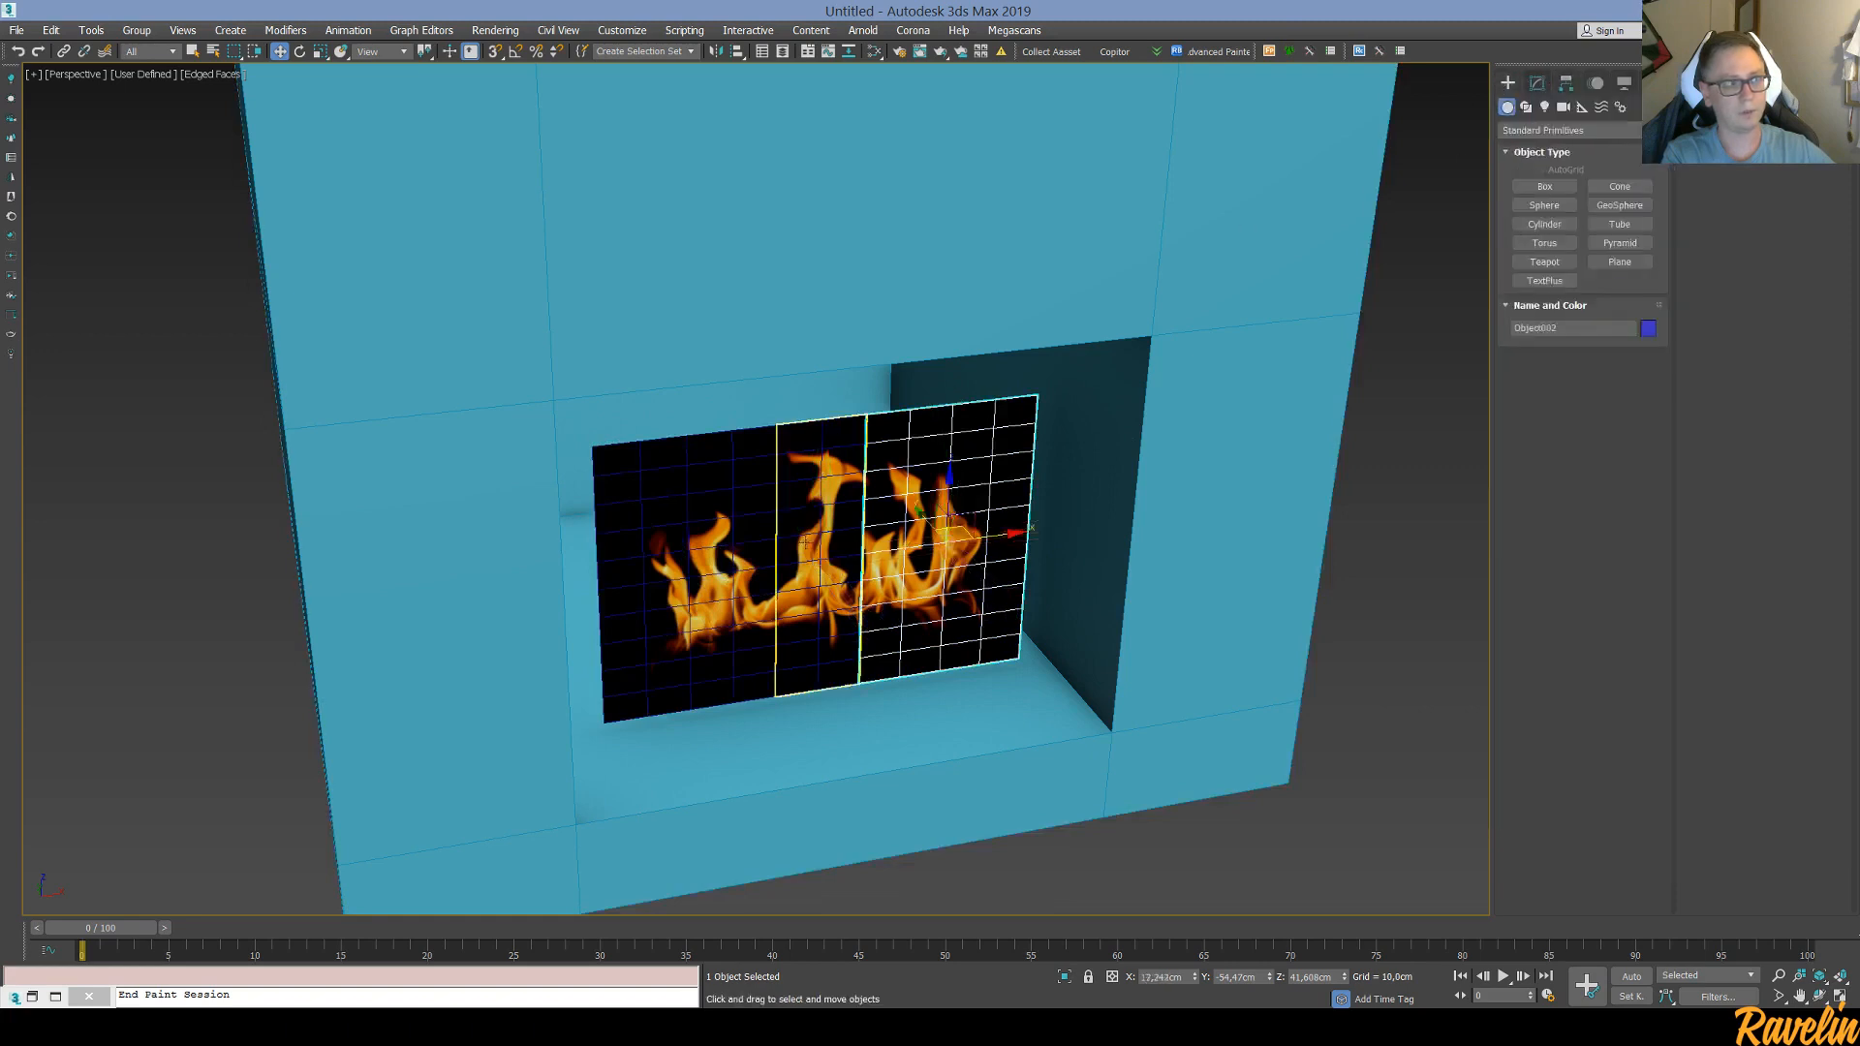
# Apply a Noise modifier to the right flame piece with X, Y and Z strength of 10 cm and scale 10
pyautogui.click(1537, 82)
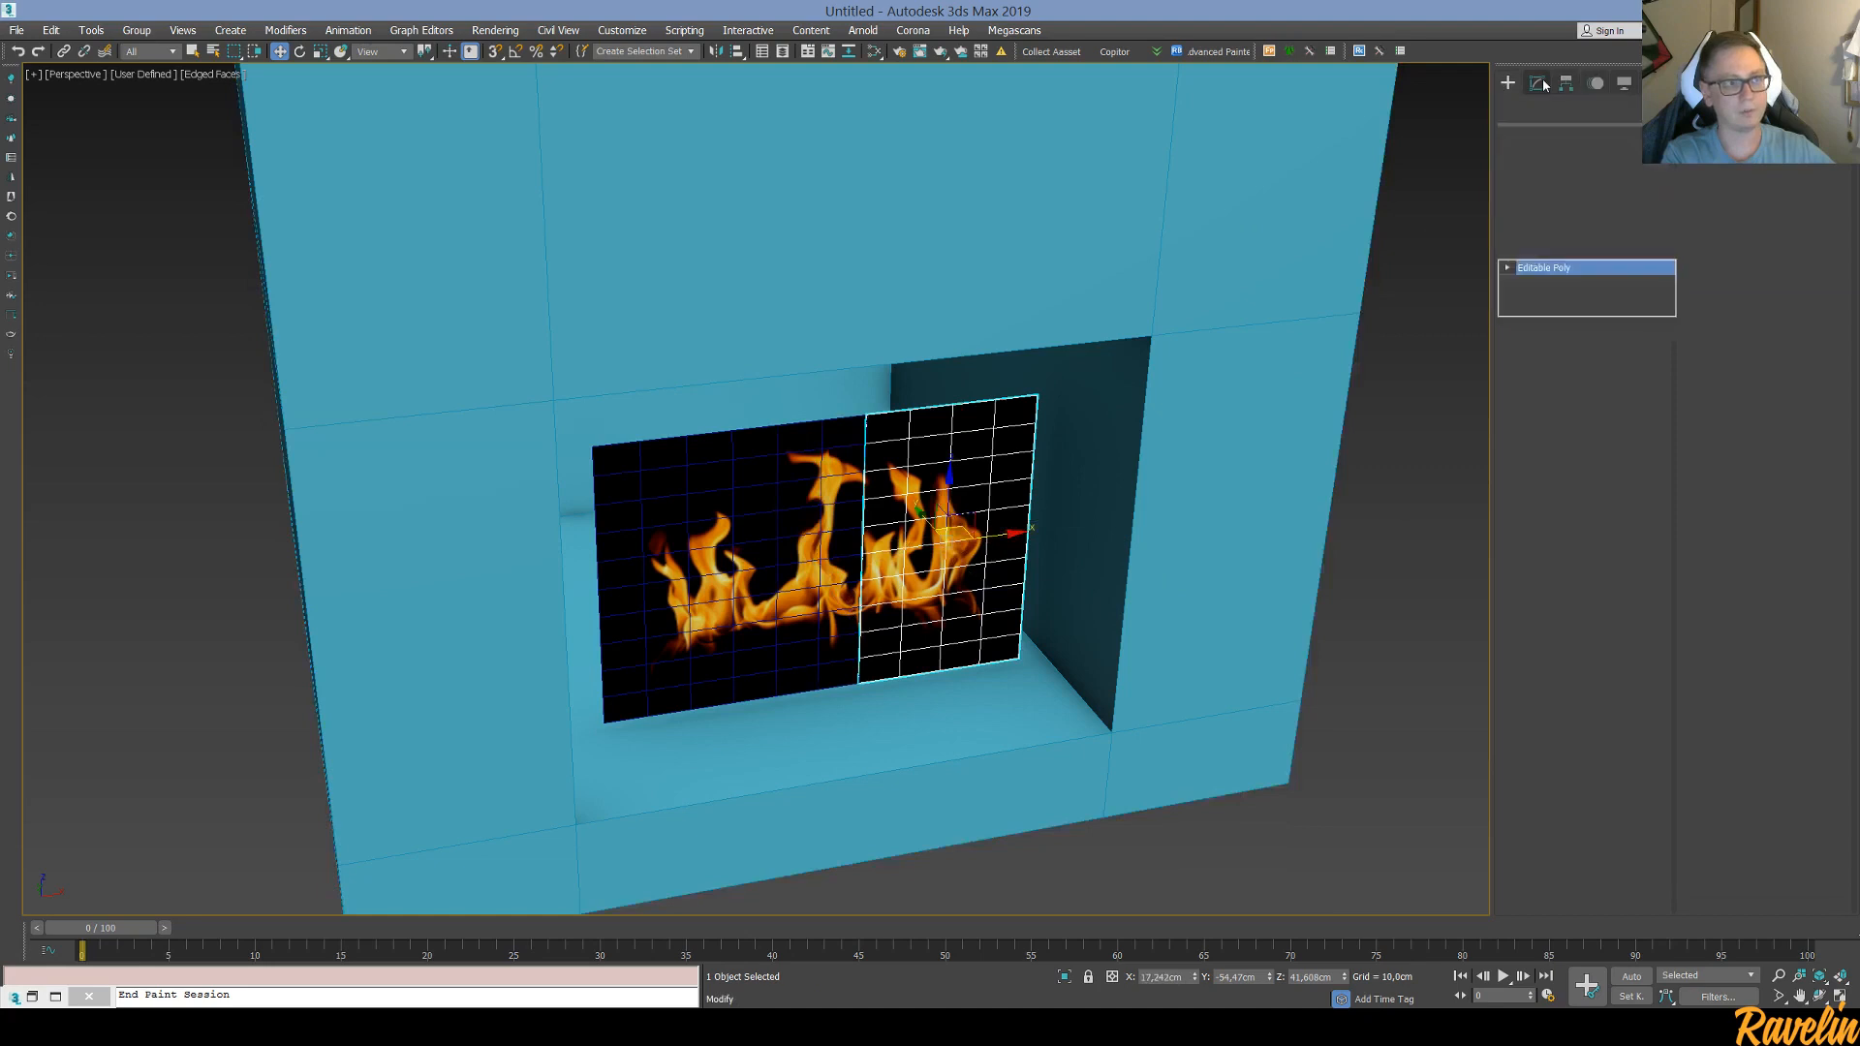
pyautogui.click(1571, 135)
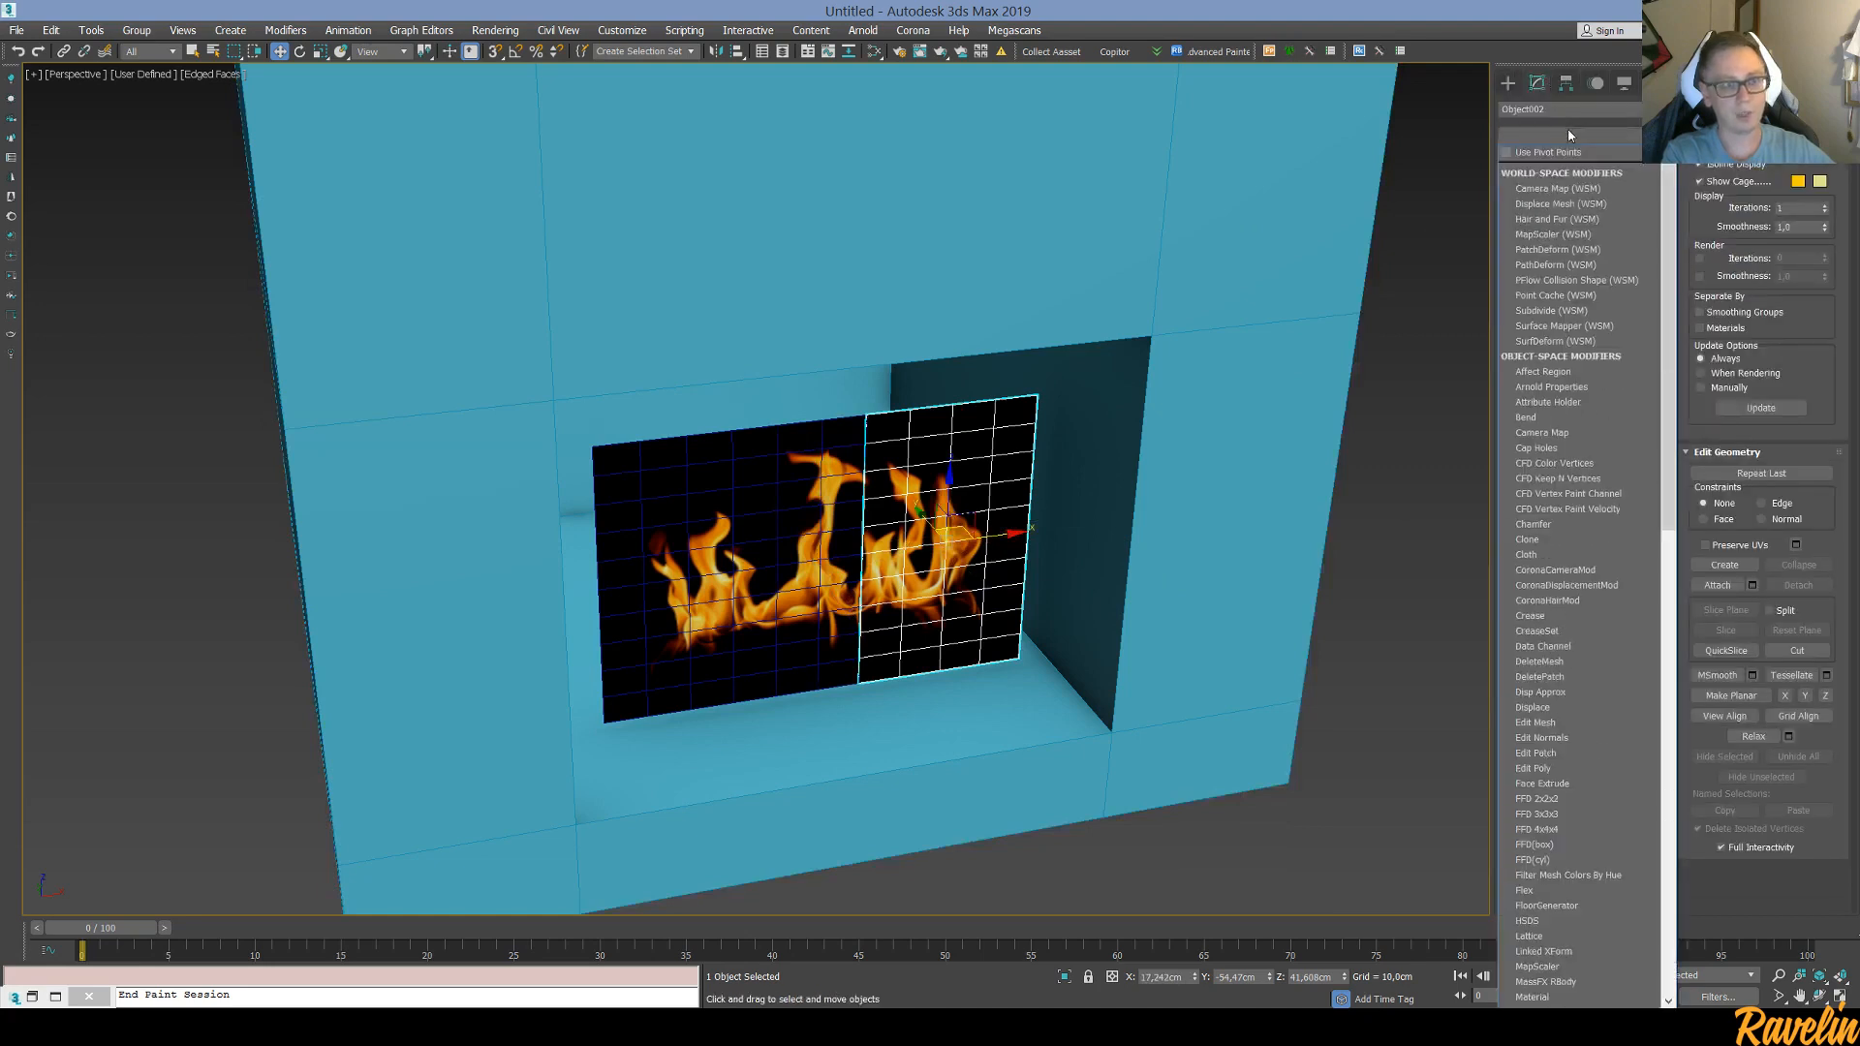
pyautogui.scroll(-15, 1556, 631)
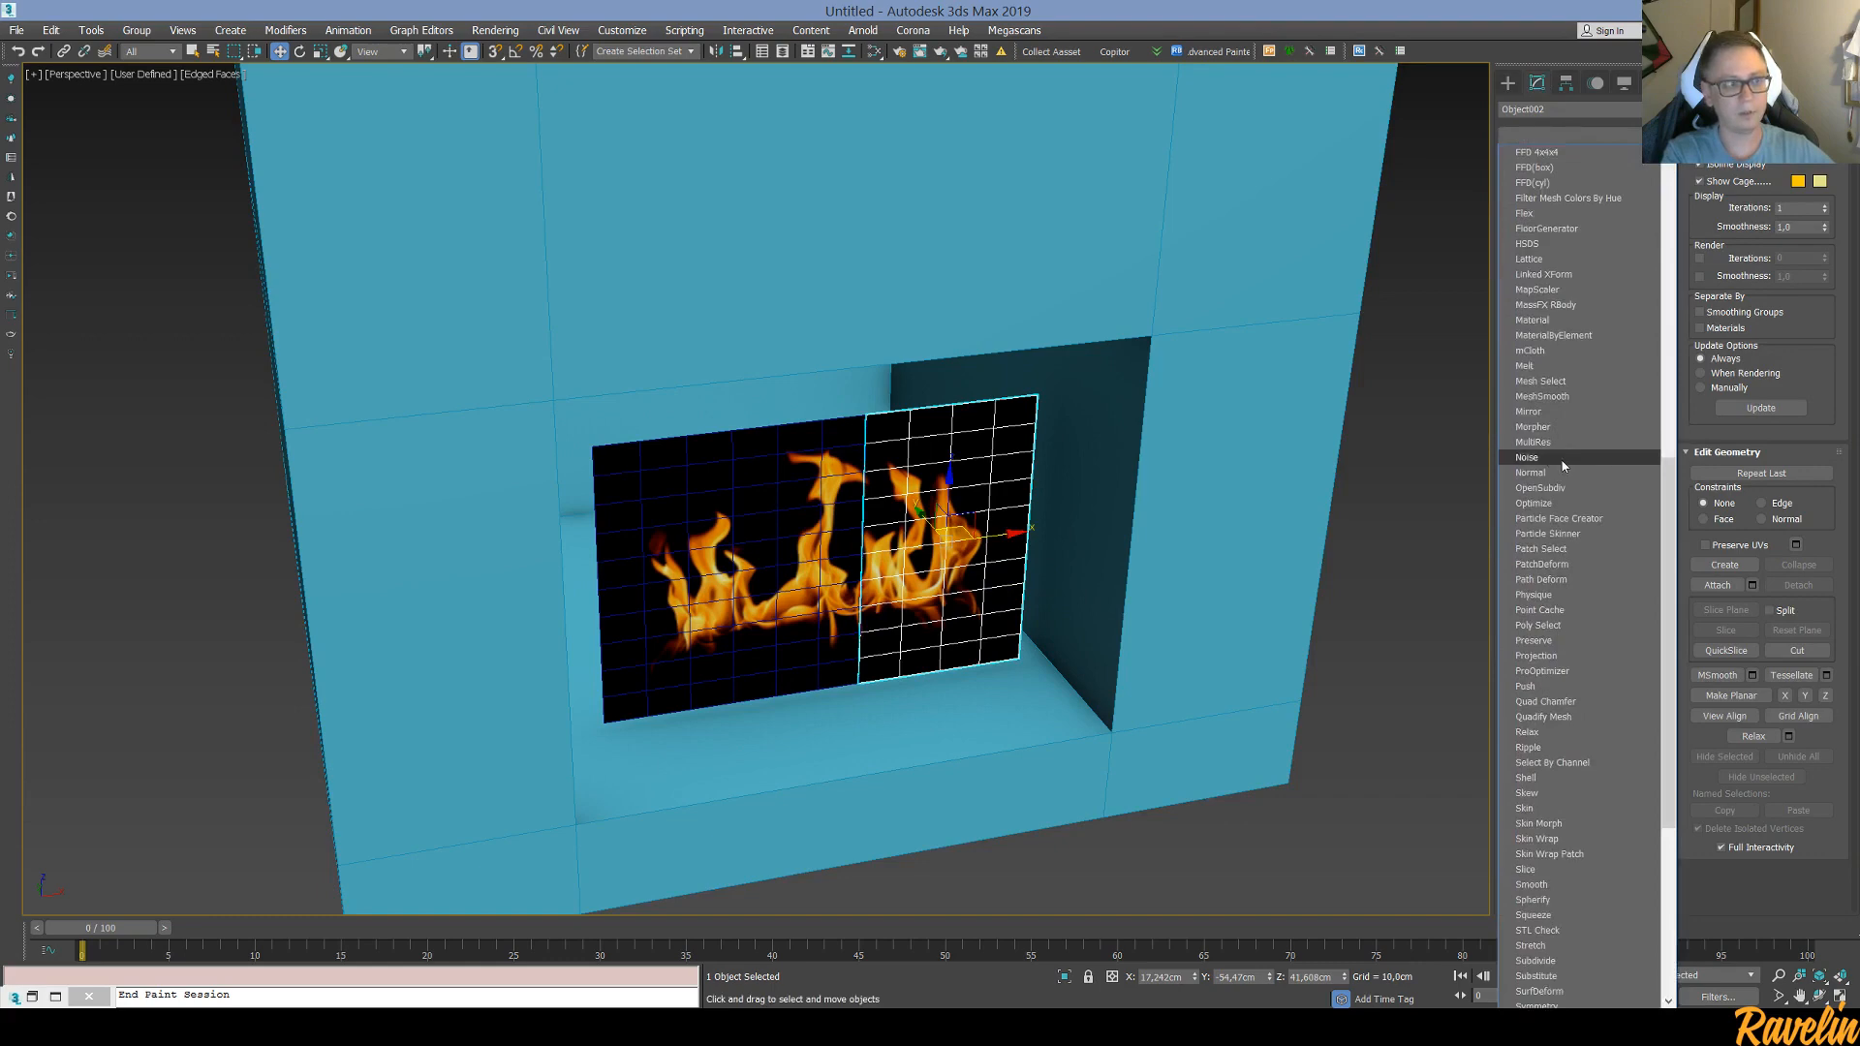
pyautogui.click(1540, 458)
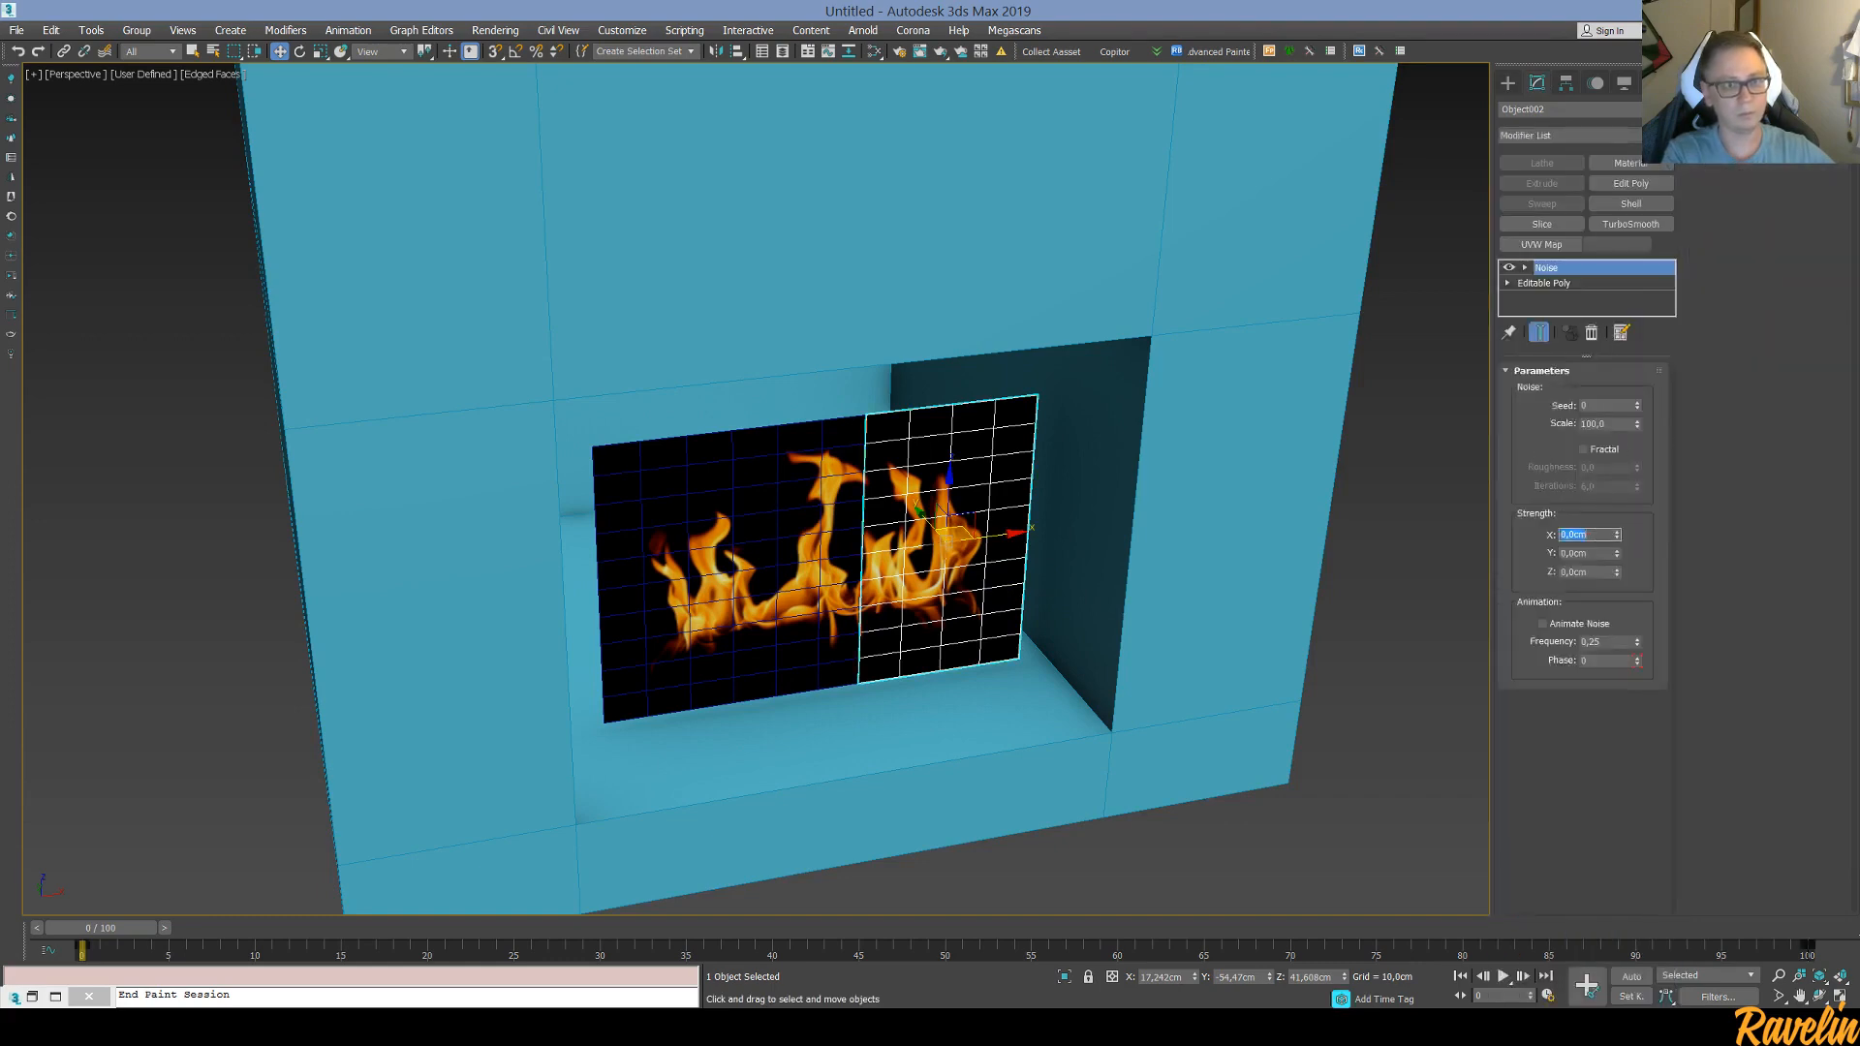
pyautogui.write('10')
pyautogui.press('Tab')
pyautogui.write('10')
pyautogui.press('Tab')
pyautogui.write('10')
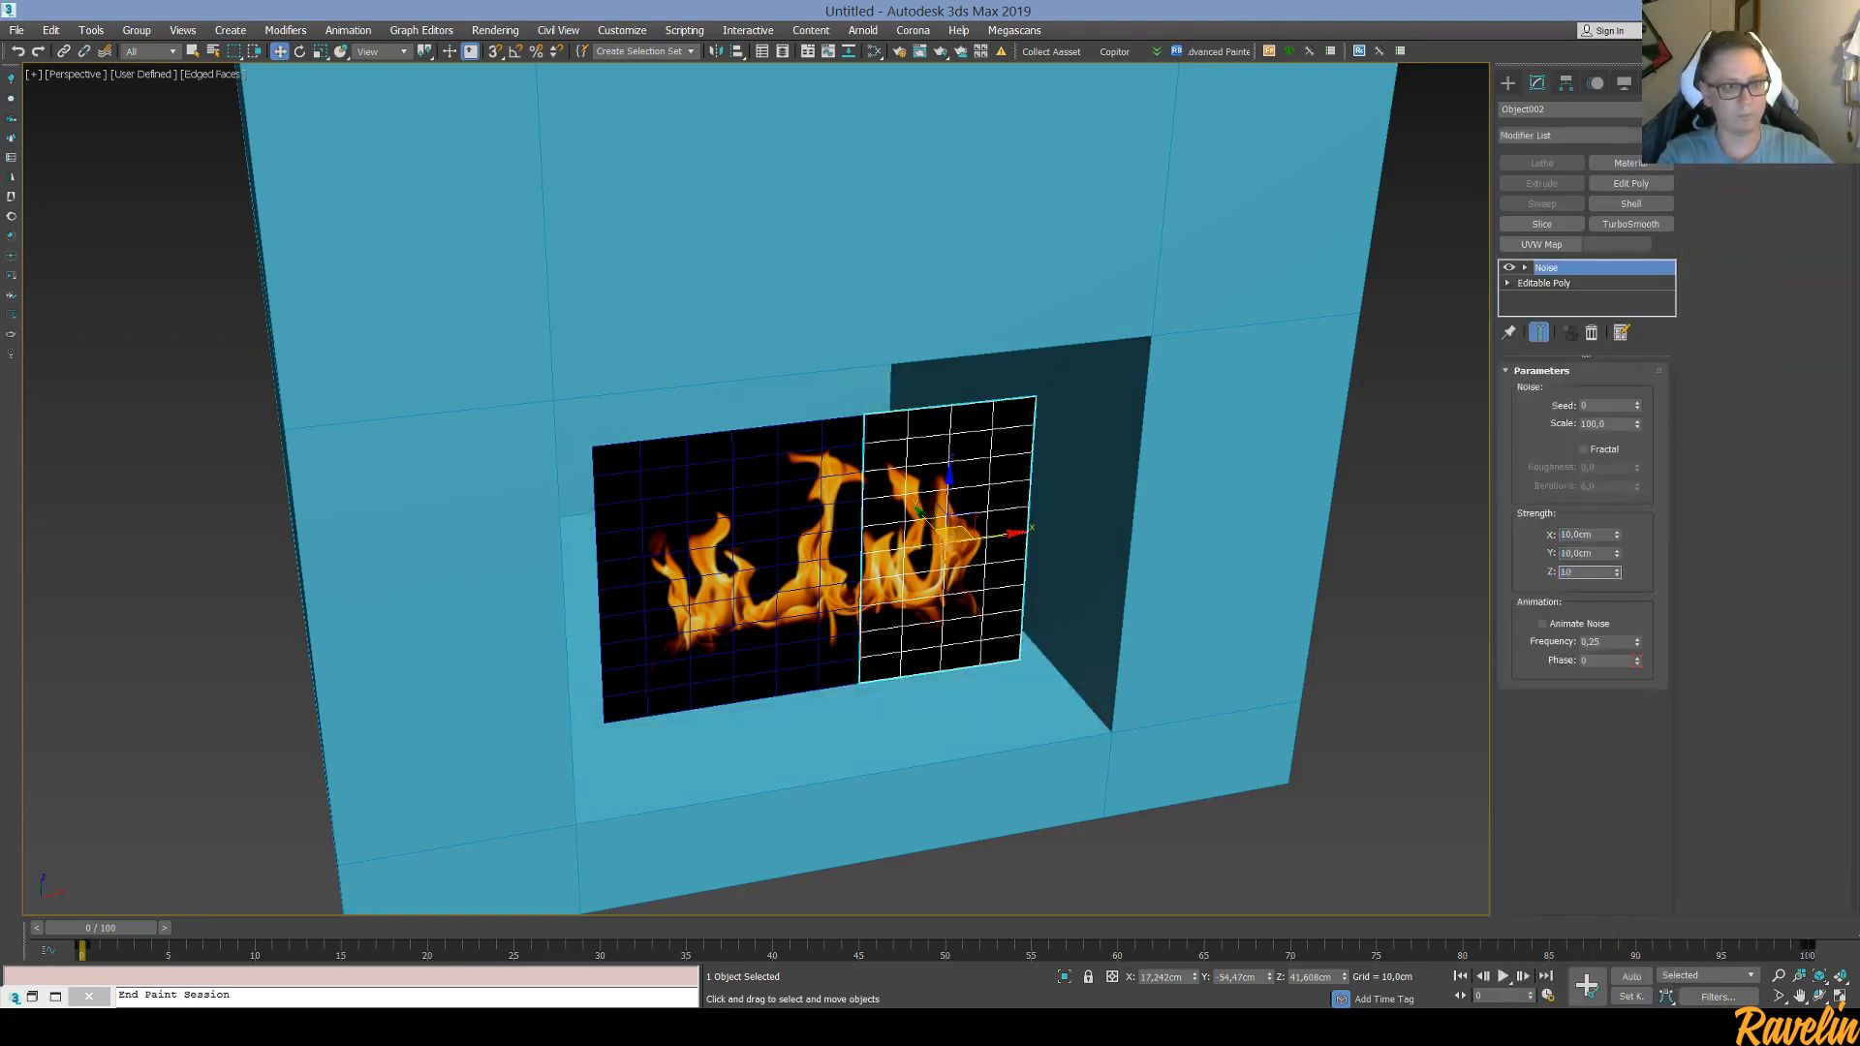
pyautogui.press('Return')
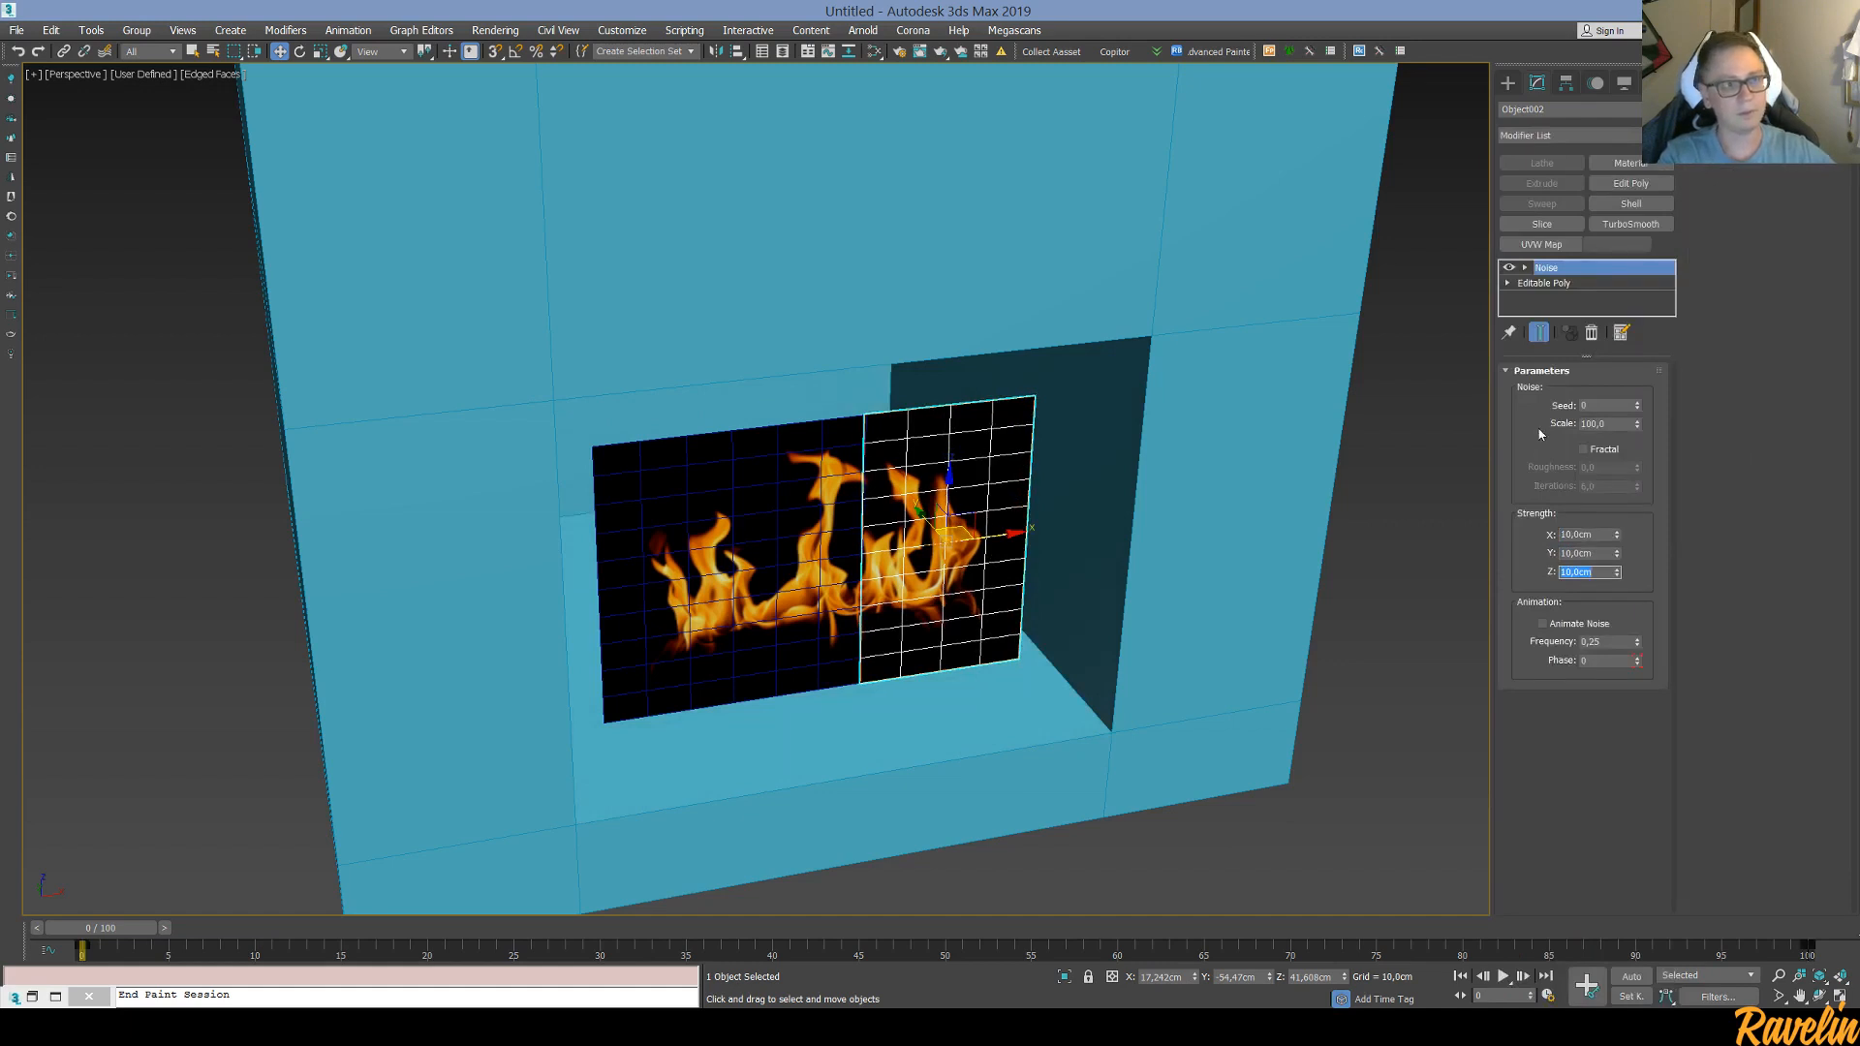
pyautogui.moveTo(1638, 426); pyautogui.dragTo(1629, 486)
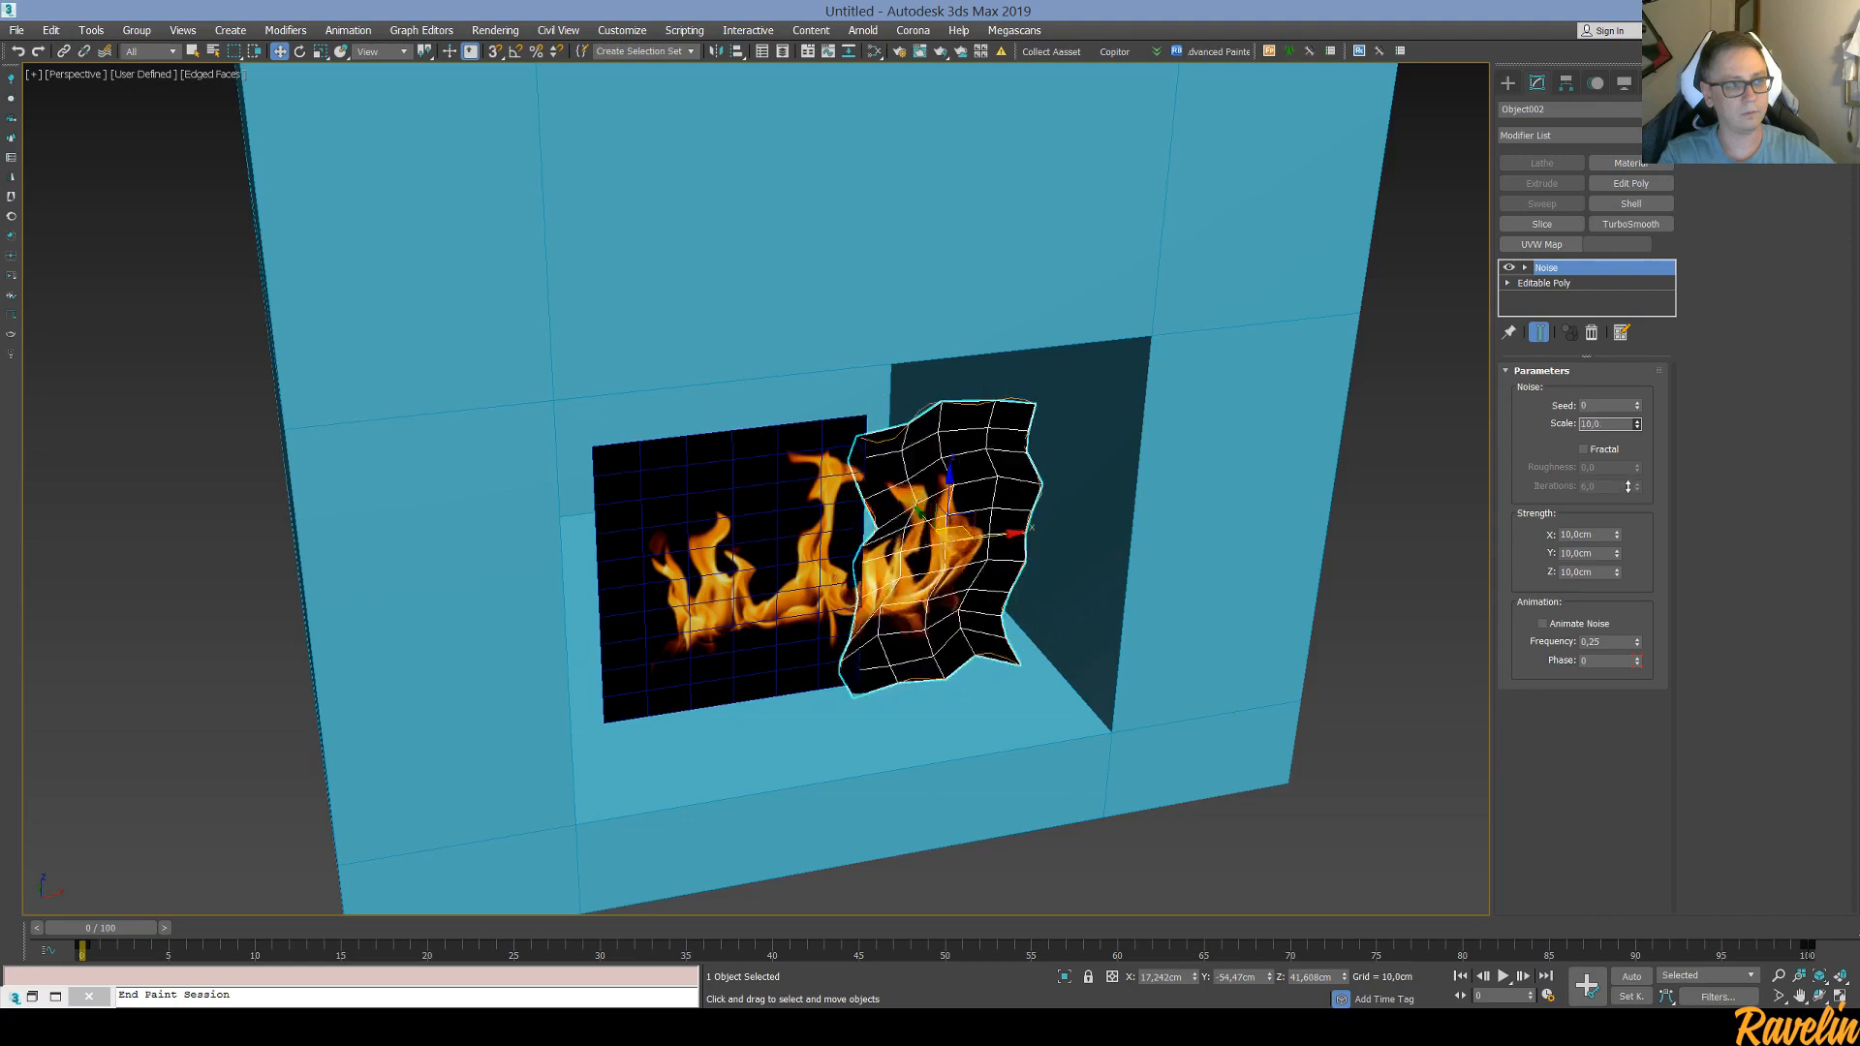
# Copy the Noise modifier to the left and middle flame pieces and move the outer pieces inward so they overlap
pyautogui.moveTo(1577, 278); pyautogui.dragTo(632, 516)
pyautogui.moveTo(1565, 268); pyautogui.dragTo(778, 565)
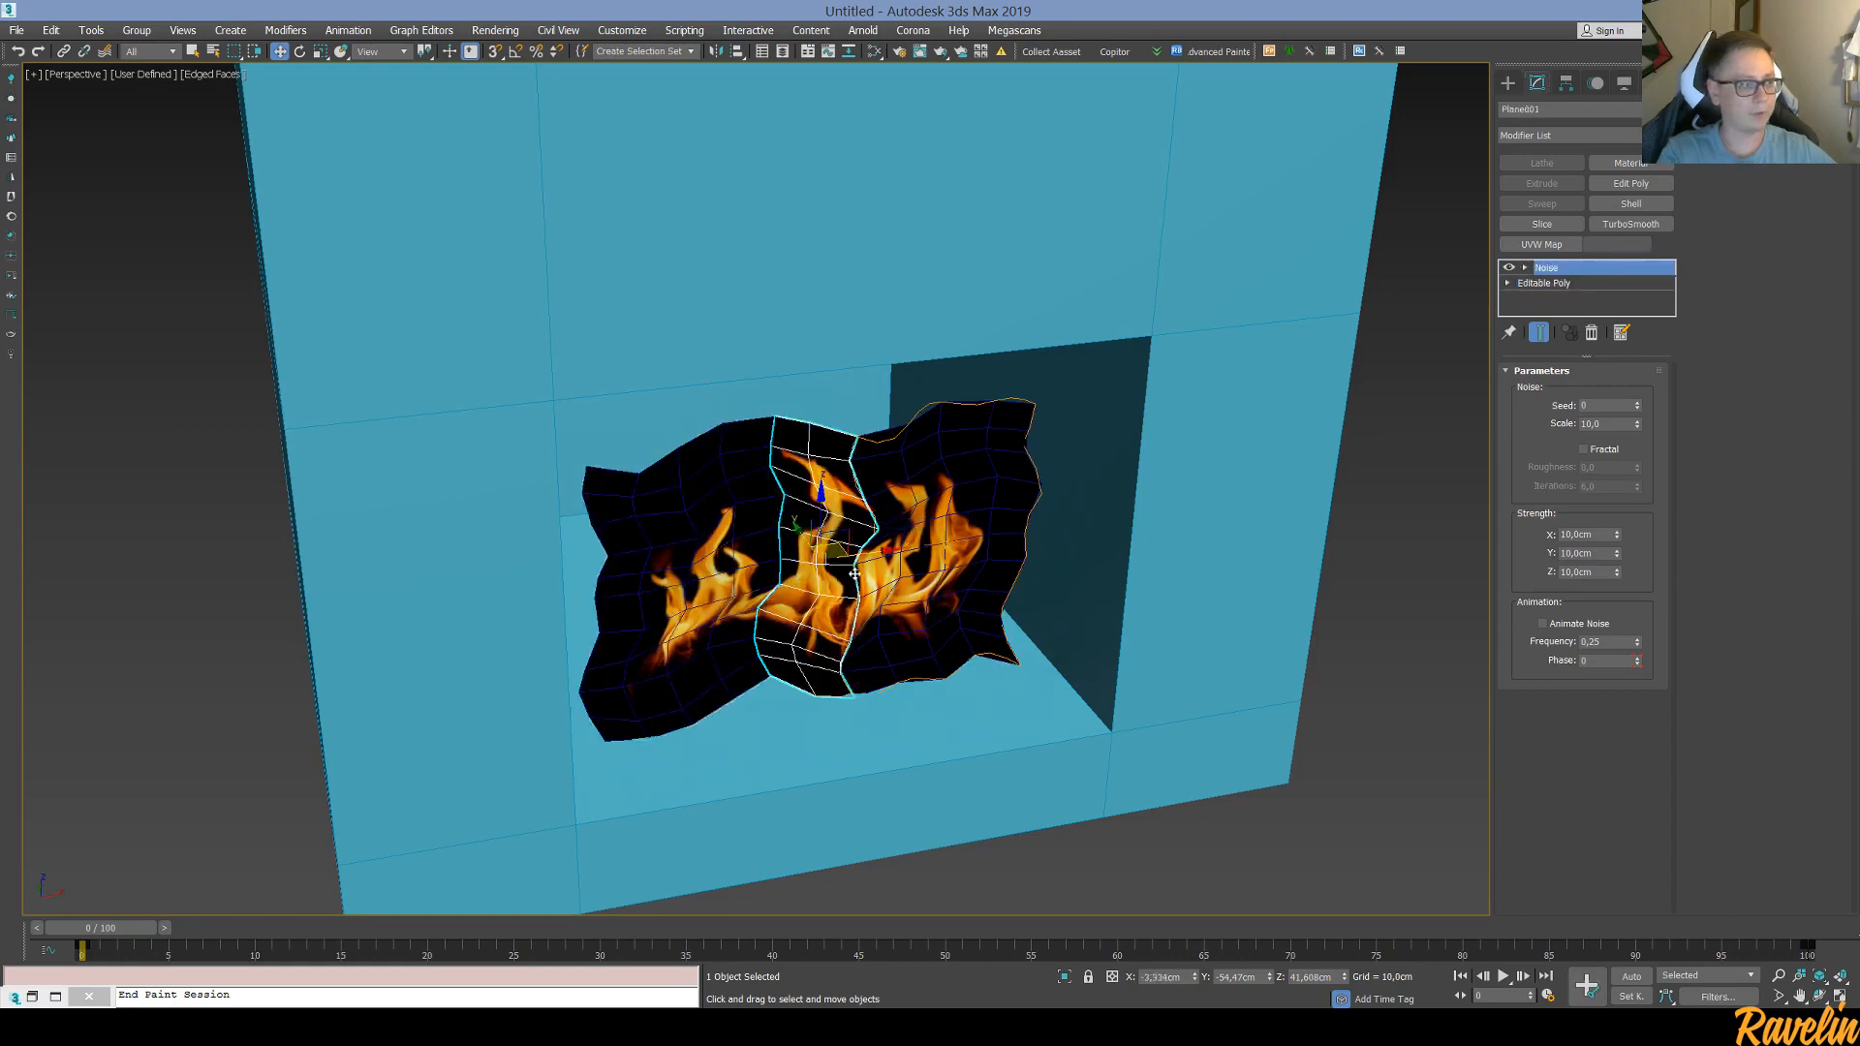
pyautogui.click(953, 560)
pyautogui.moveTo(962, 533); pyautogui.dragTo(703, 518)
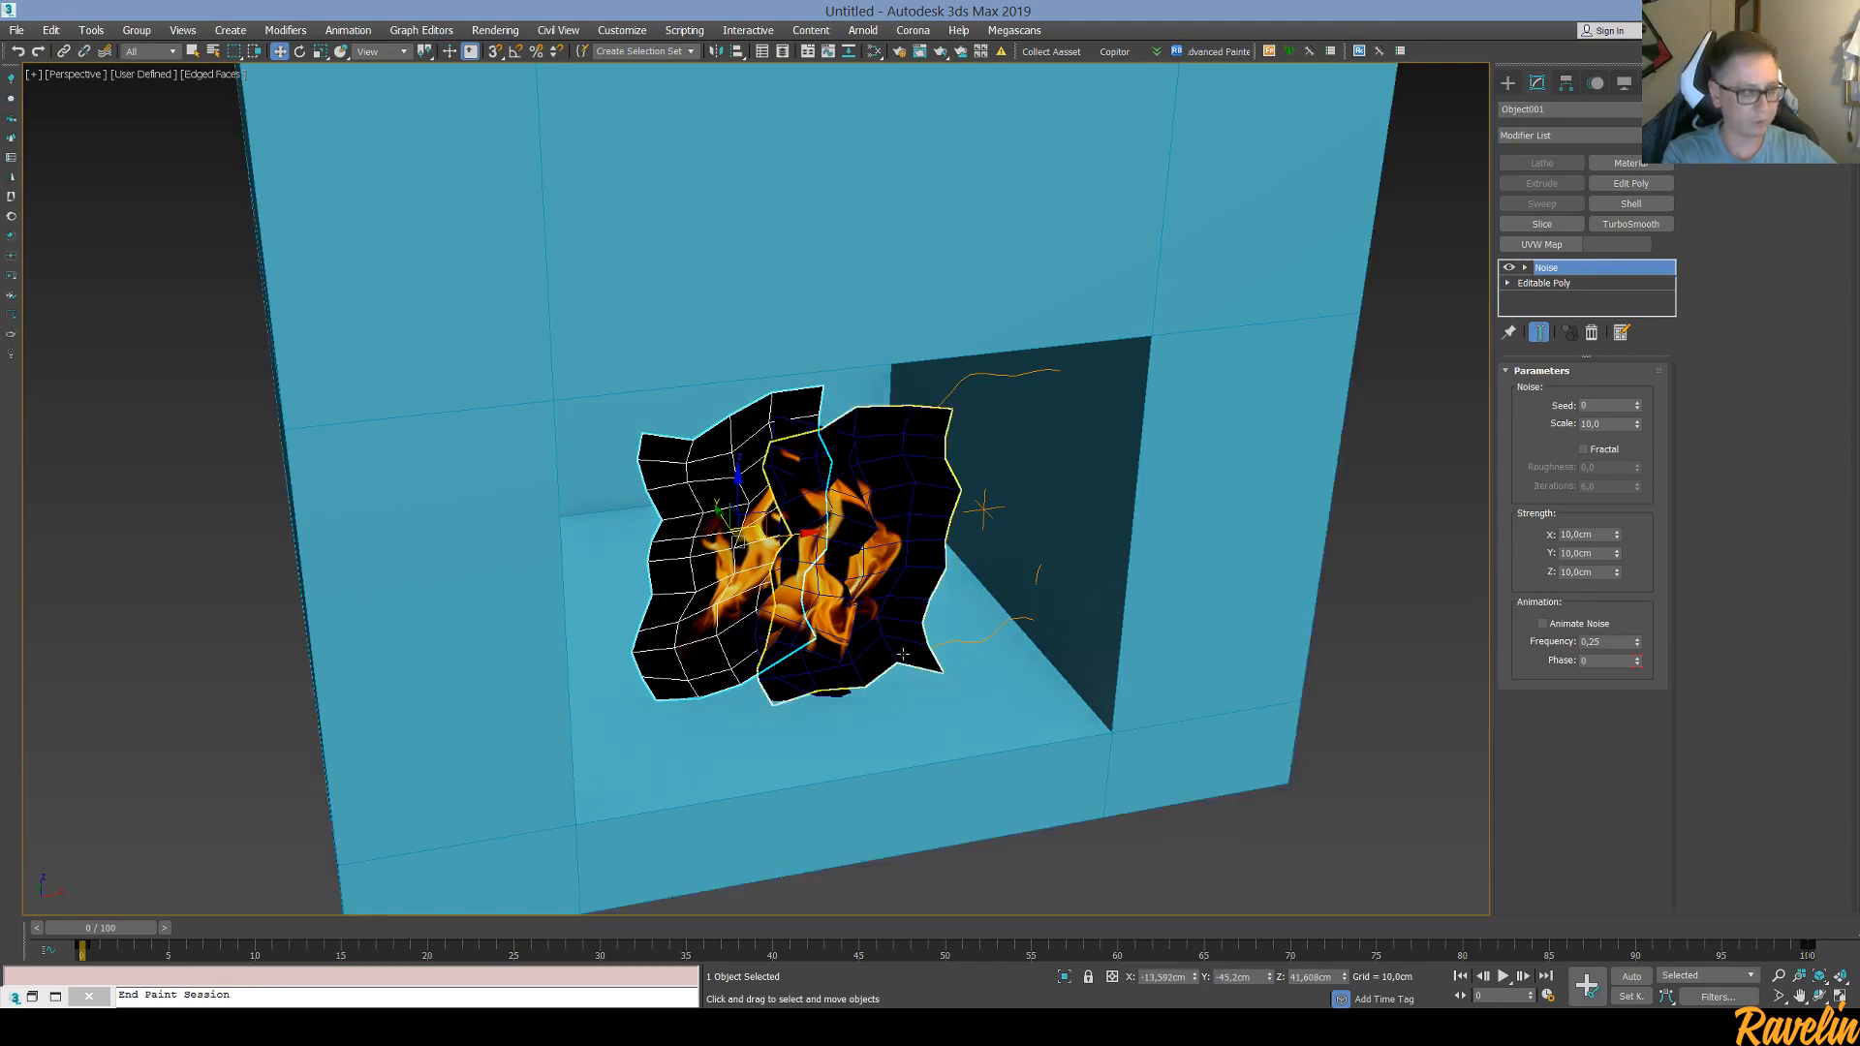
# In the top view, move the left flame piece's Noise gizmo onto the piece
pyautogui.keyDown('alt'); pyautogui.moveTo(901, 575); pyautogui.dragTo(912, 672, button='middle'); pyautogui.keyUp('alt')
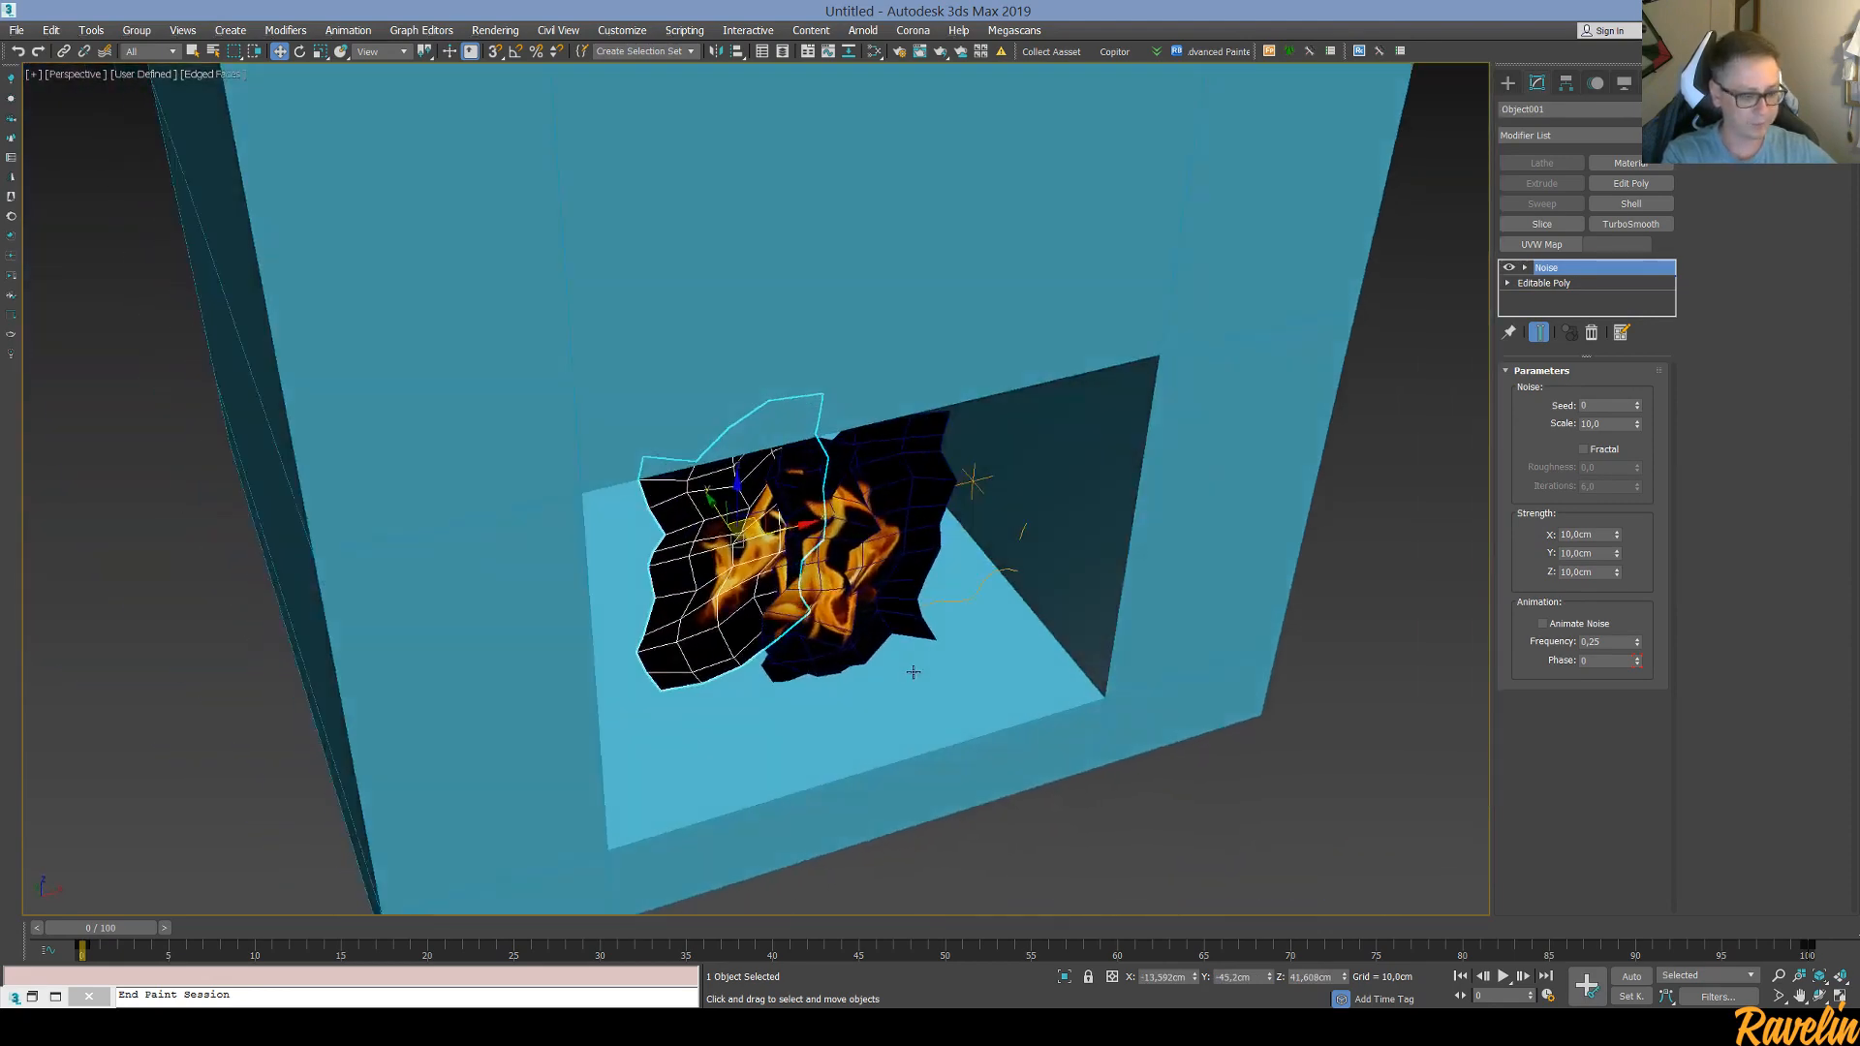
pyautogui.press('t')
pyautogui.scroll(5, 881, 659)
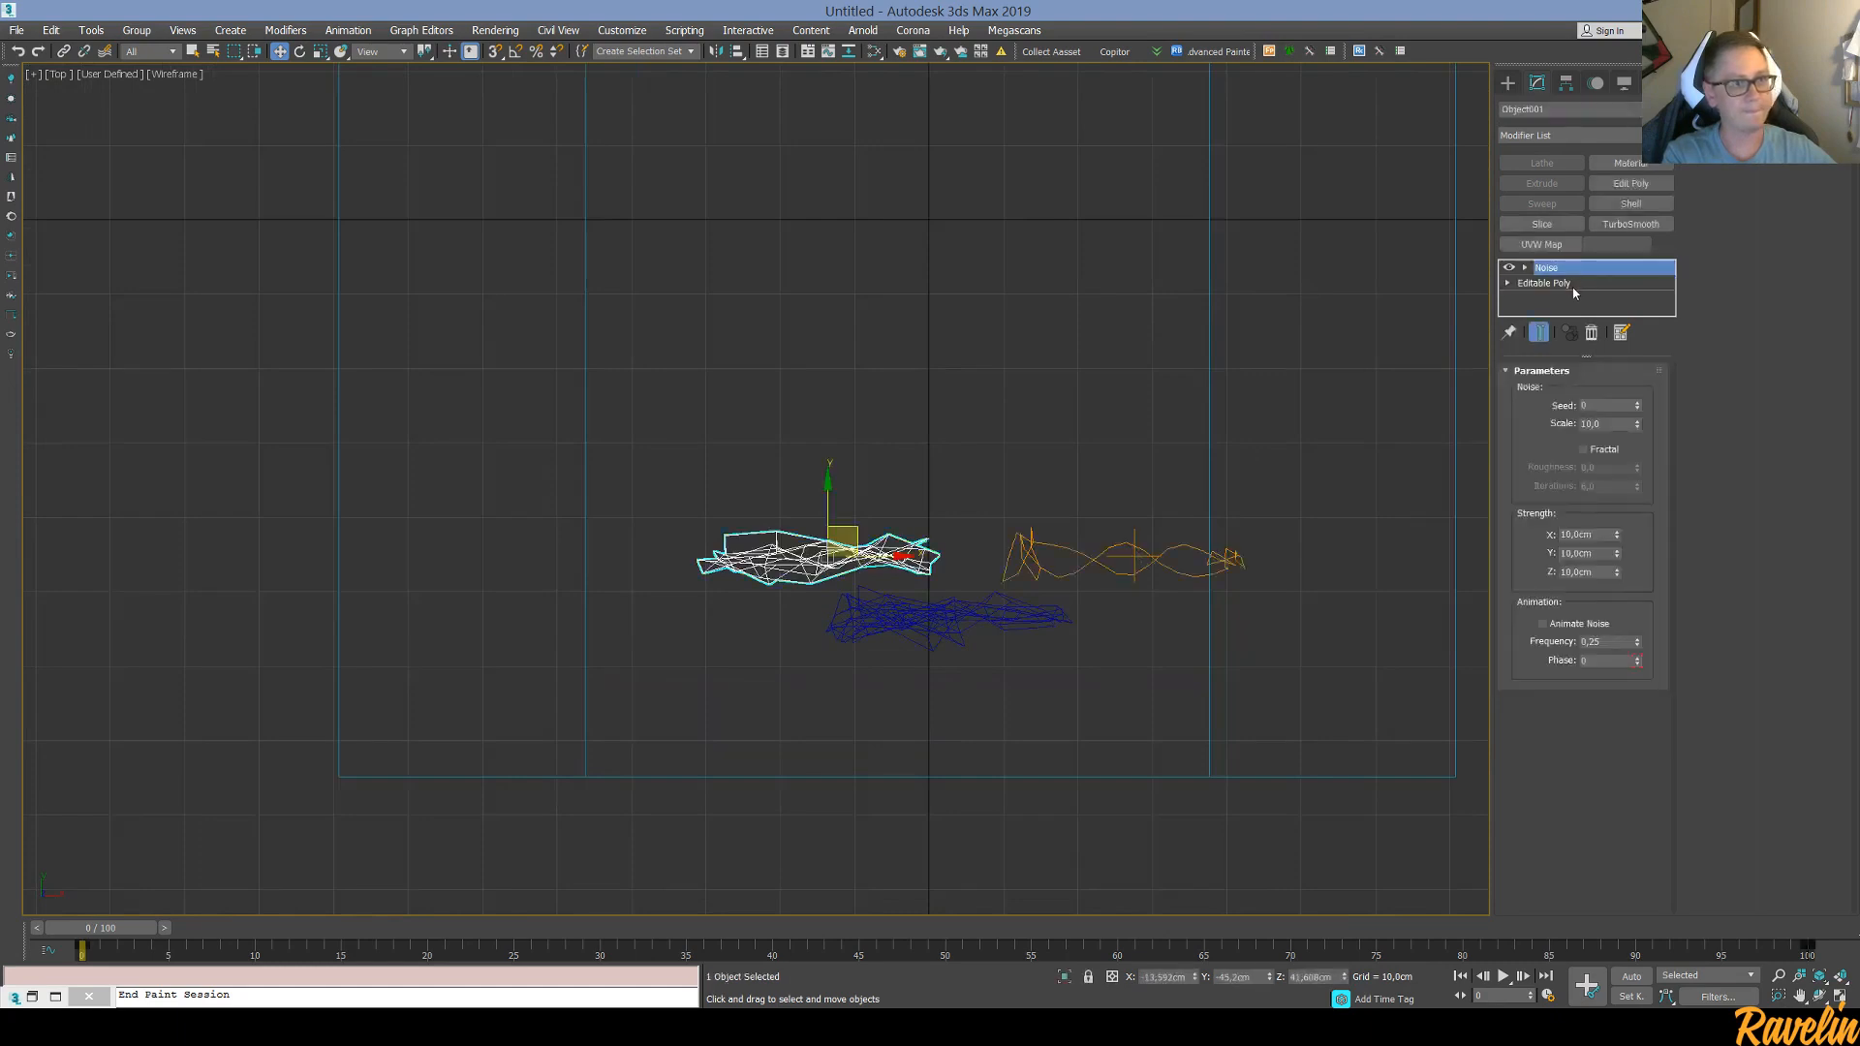
pyautogui.click(1525, 268)
pyautogui.click(1554, 283)
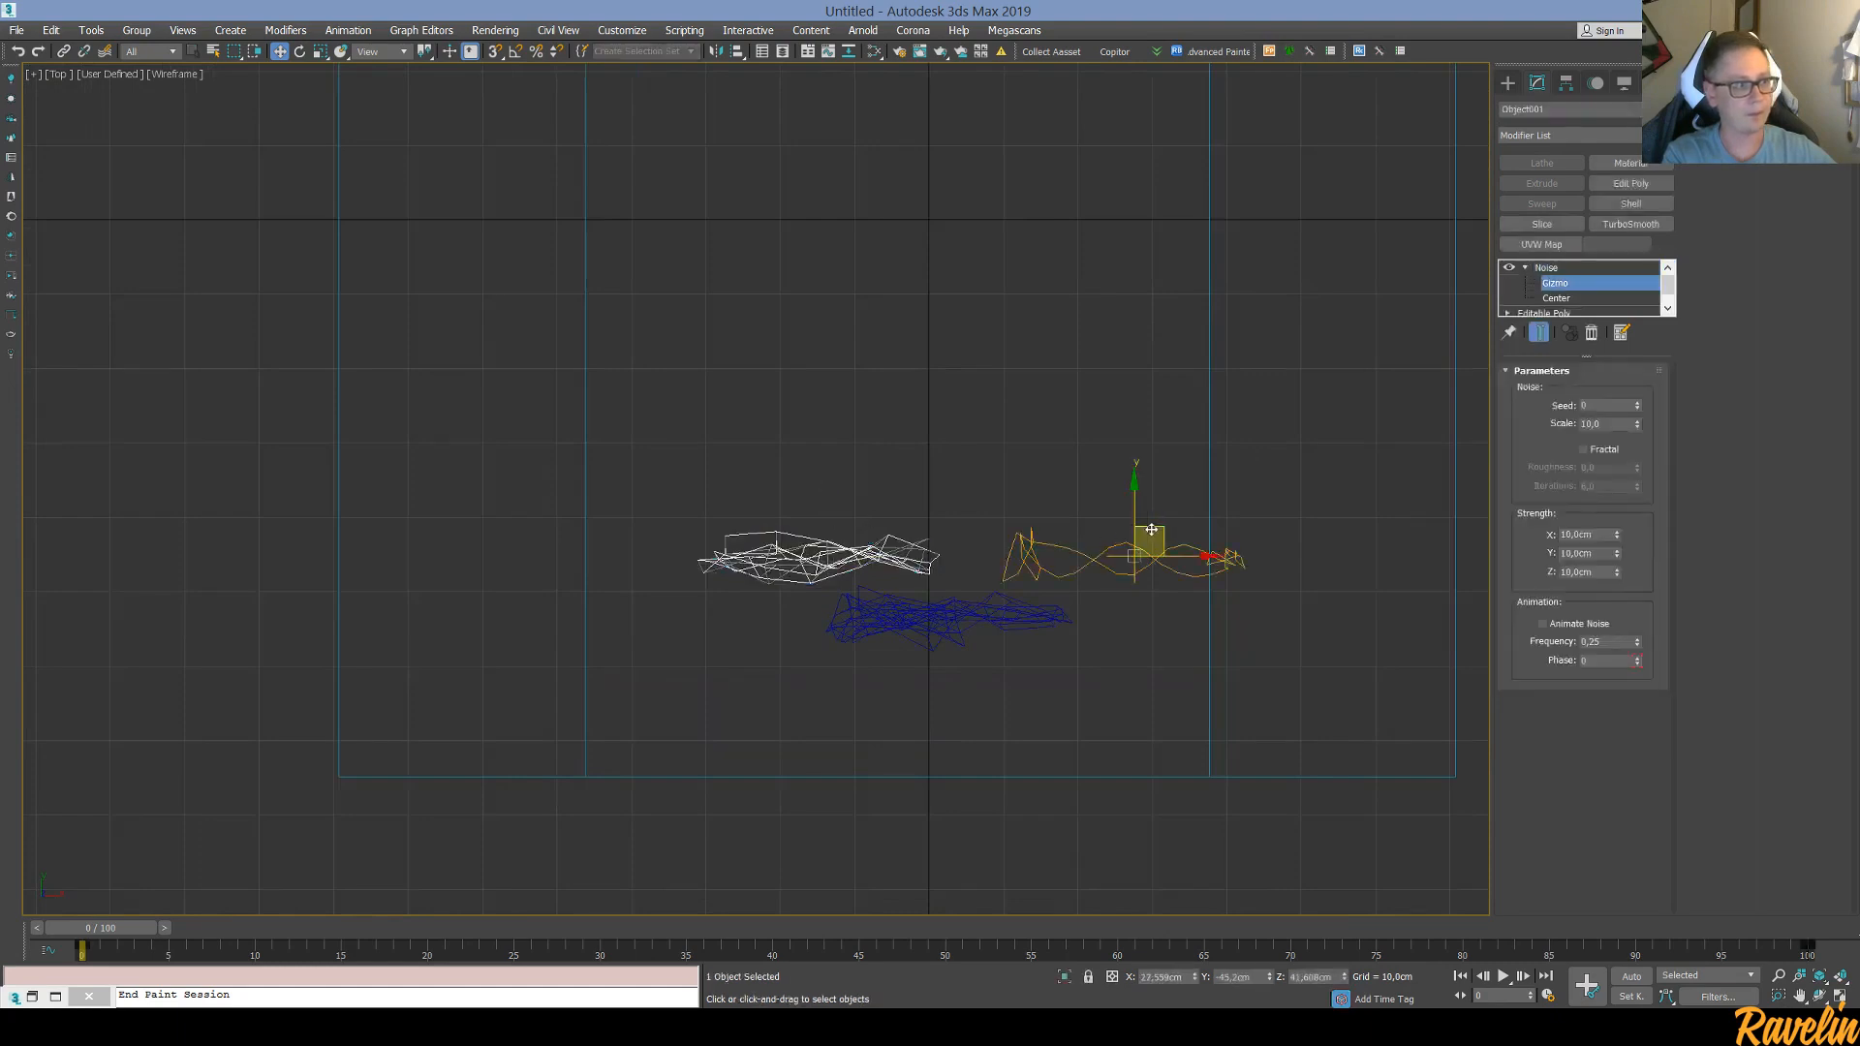
pyautogui.moveTo(1151, 530); pyautogui.dragTo(857, 530)
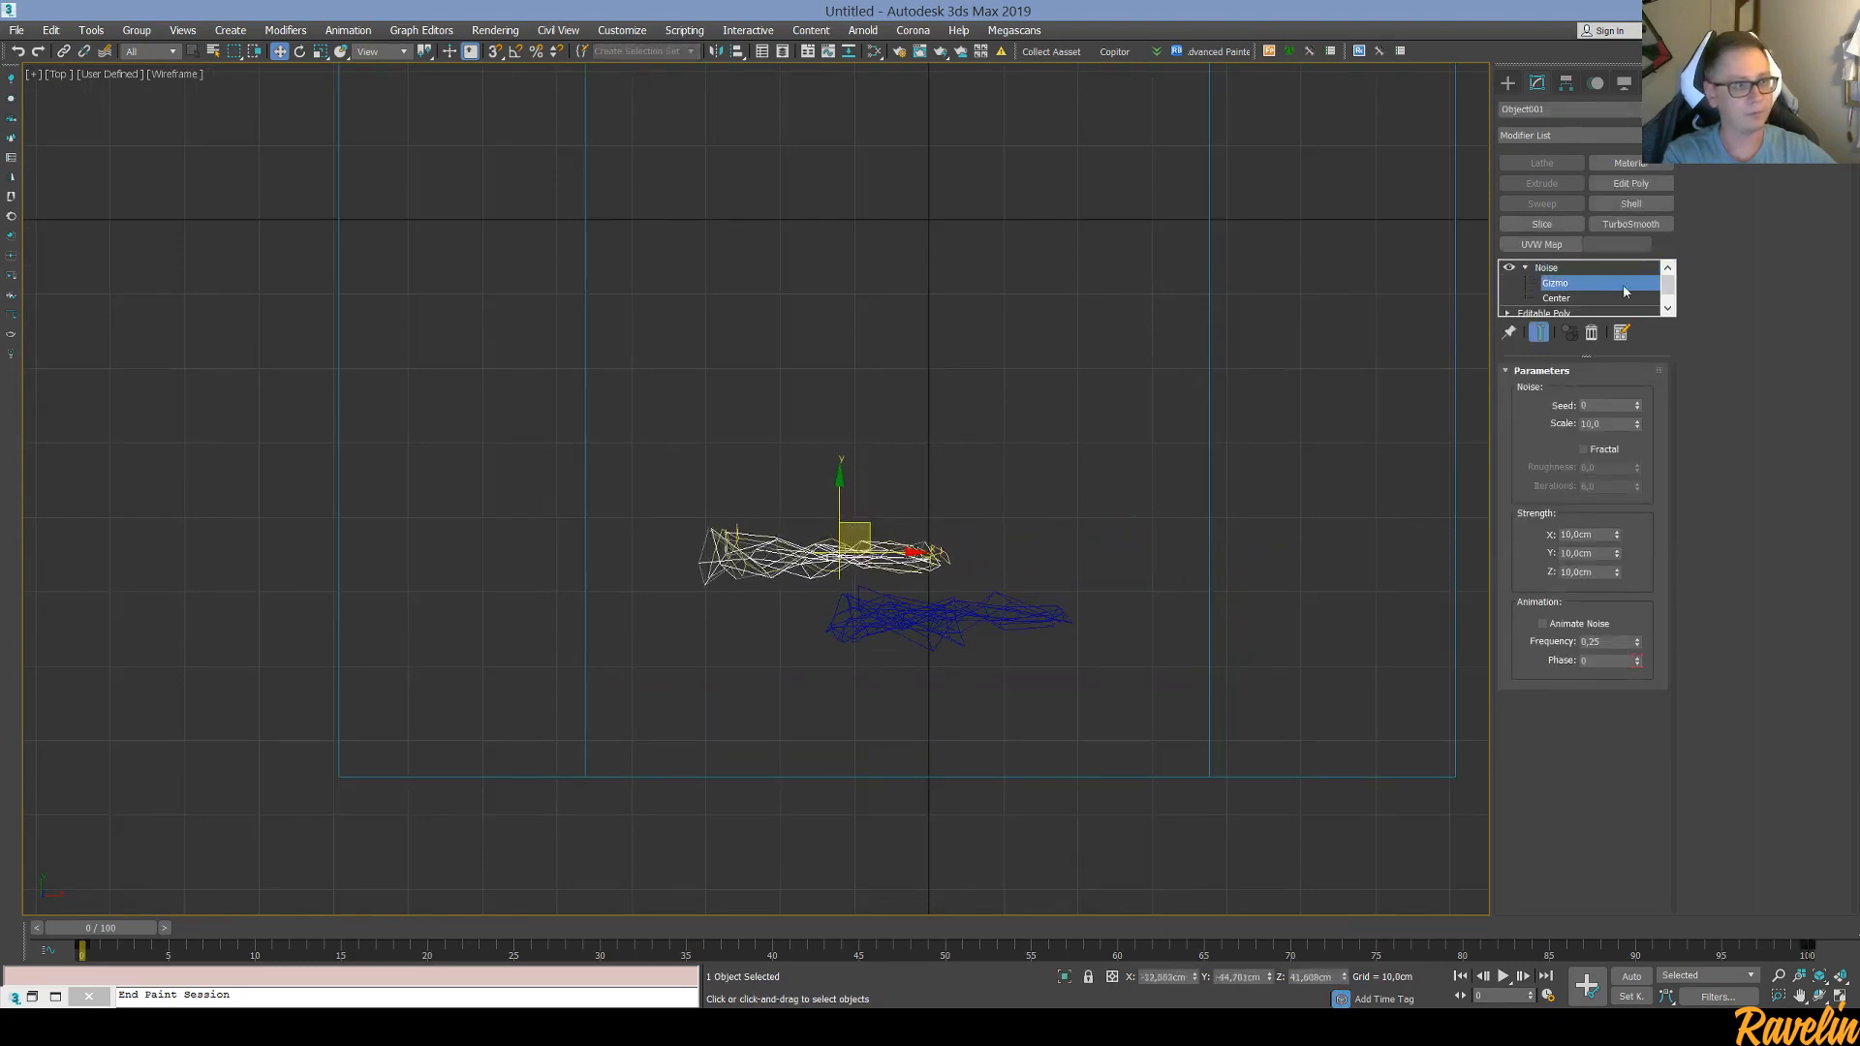
pyautogui.click(1551, 271)
# Move the middle flame piece behind the other two and shift its Noise gizmo over it
pyautogui.moveTo(907, 620); pyautogui.dragTo(988, 505)
pyautogui.click(1524, 267)
pyautogui.click(1555, 283)
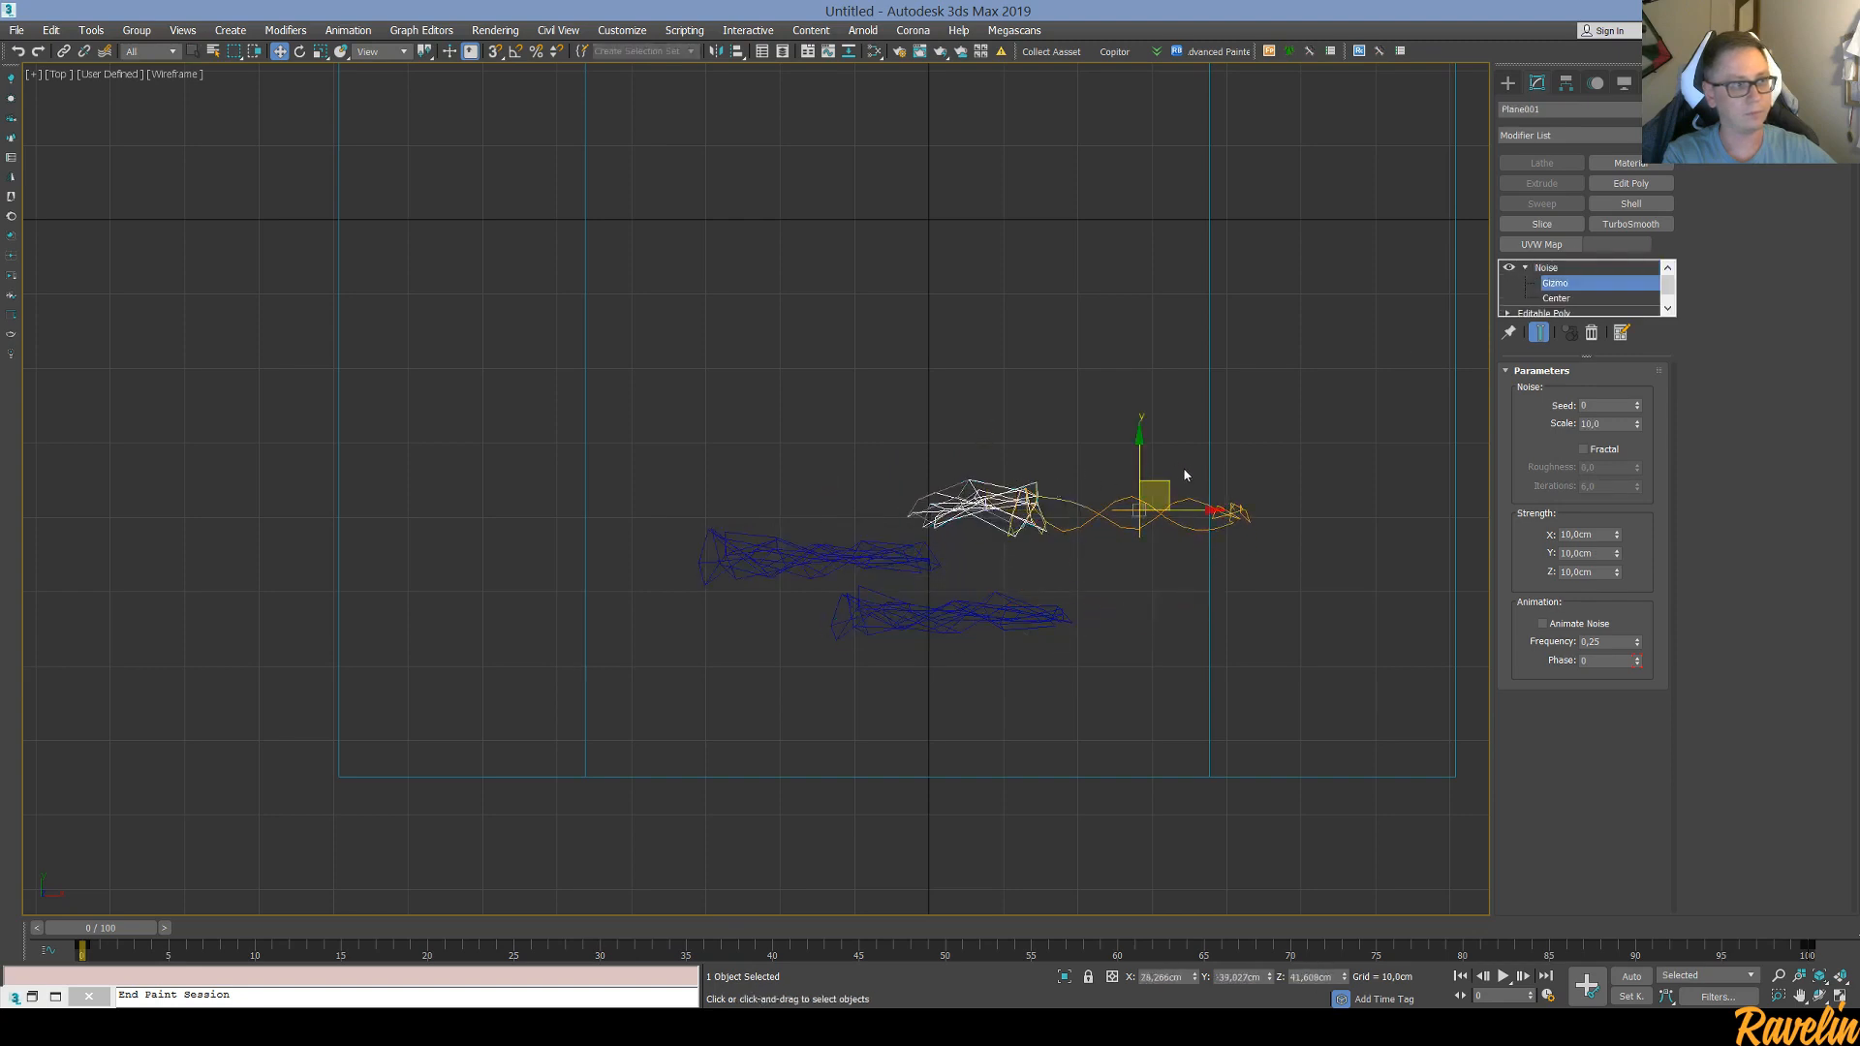
pyautogui.moveTo(1145, 477); pyautogui.dragTo(1003, 471)
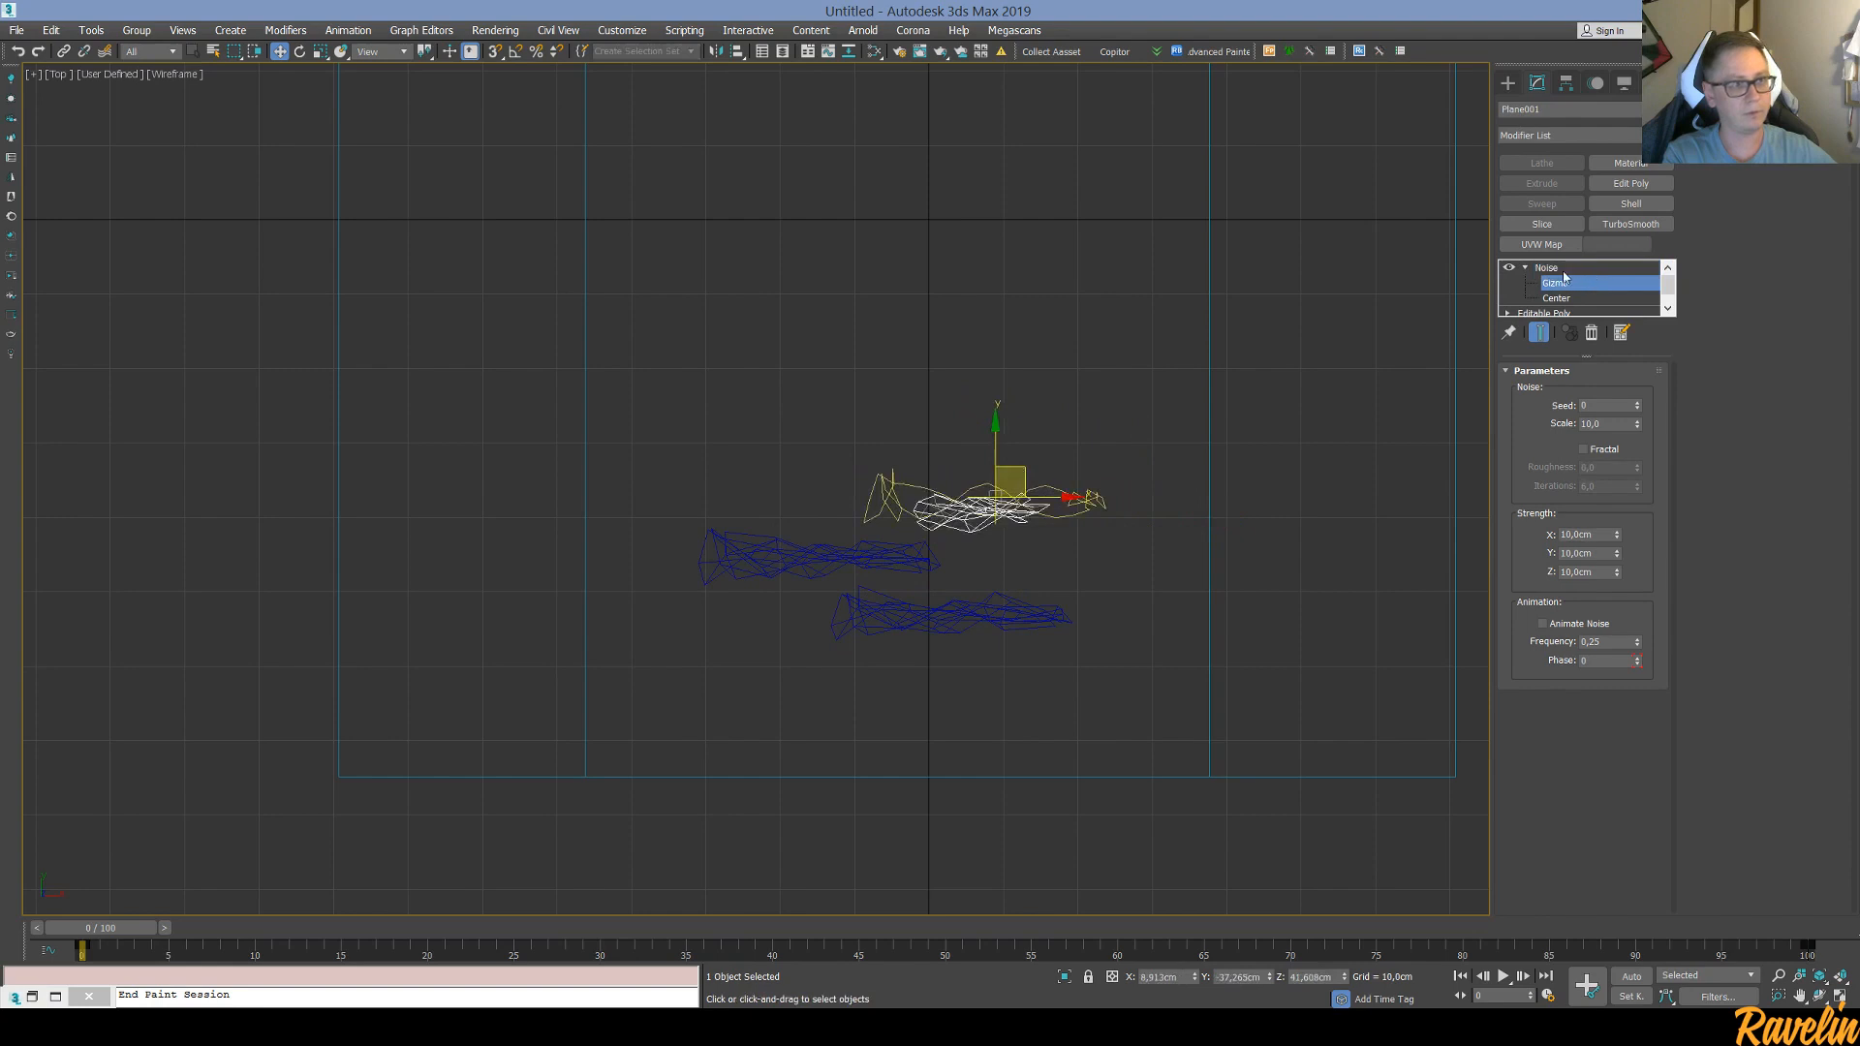
pyautogui.click(1562, 270)
# Rotate the left and right flame pieces to opposing diagonals and arrange them around the middle piece
pyautogui.moveTo(980, 599); pyautogui.dragTo(894, 502)
pyautogui.press('e')
pyautogui.click(839, 558)
pyautogui.press('w')
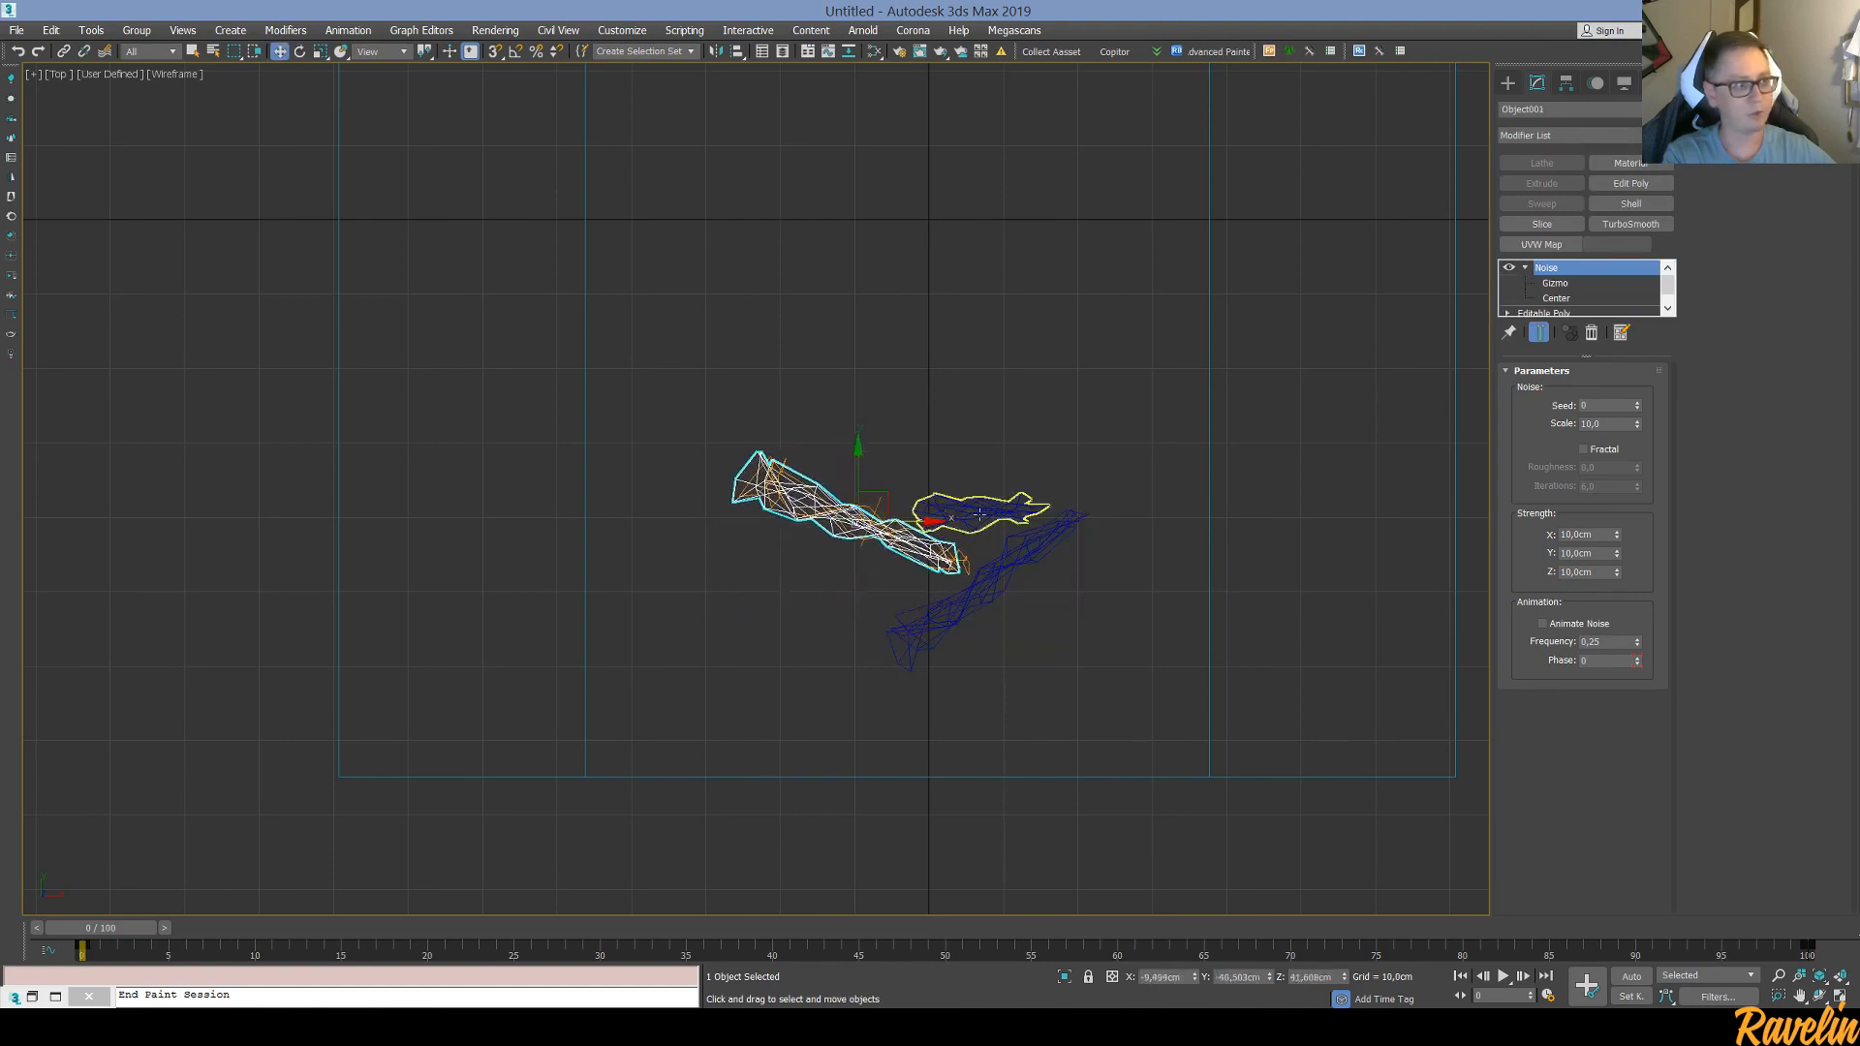
pyautogui.click(950, 510)
# Clone the front diagonal flame piece as one copy at the back and rotate it to slant the opposite way
pyautogui.click(1008, 576)
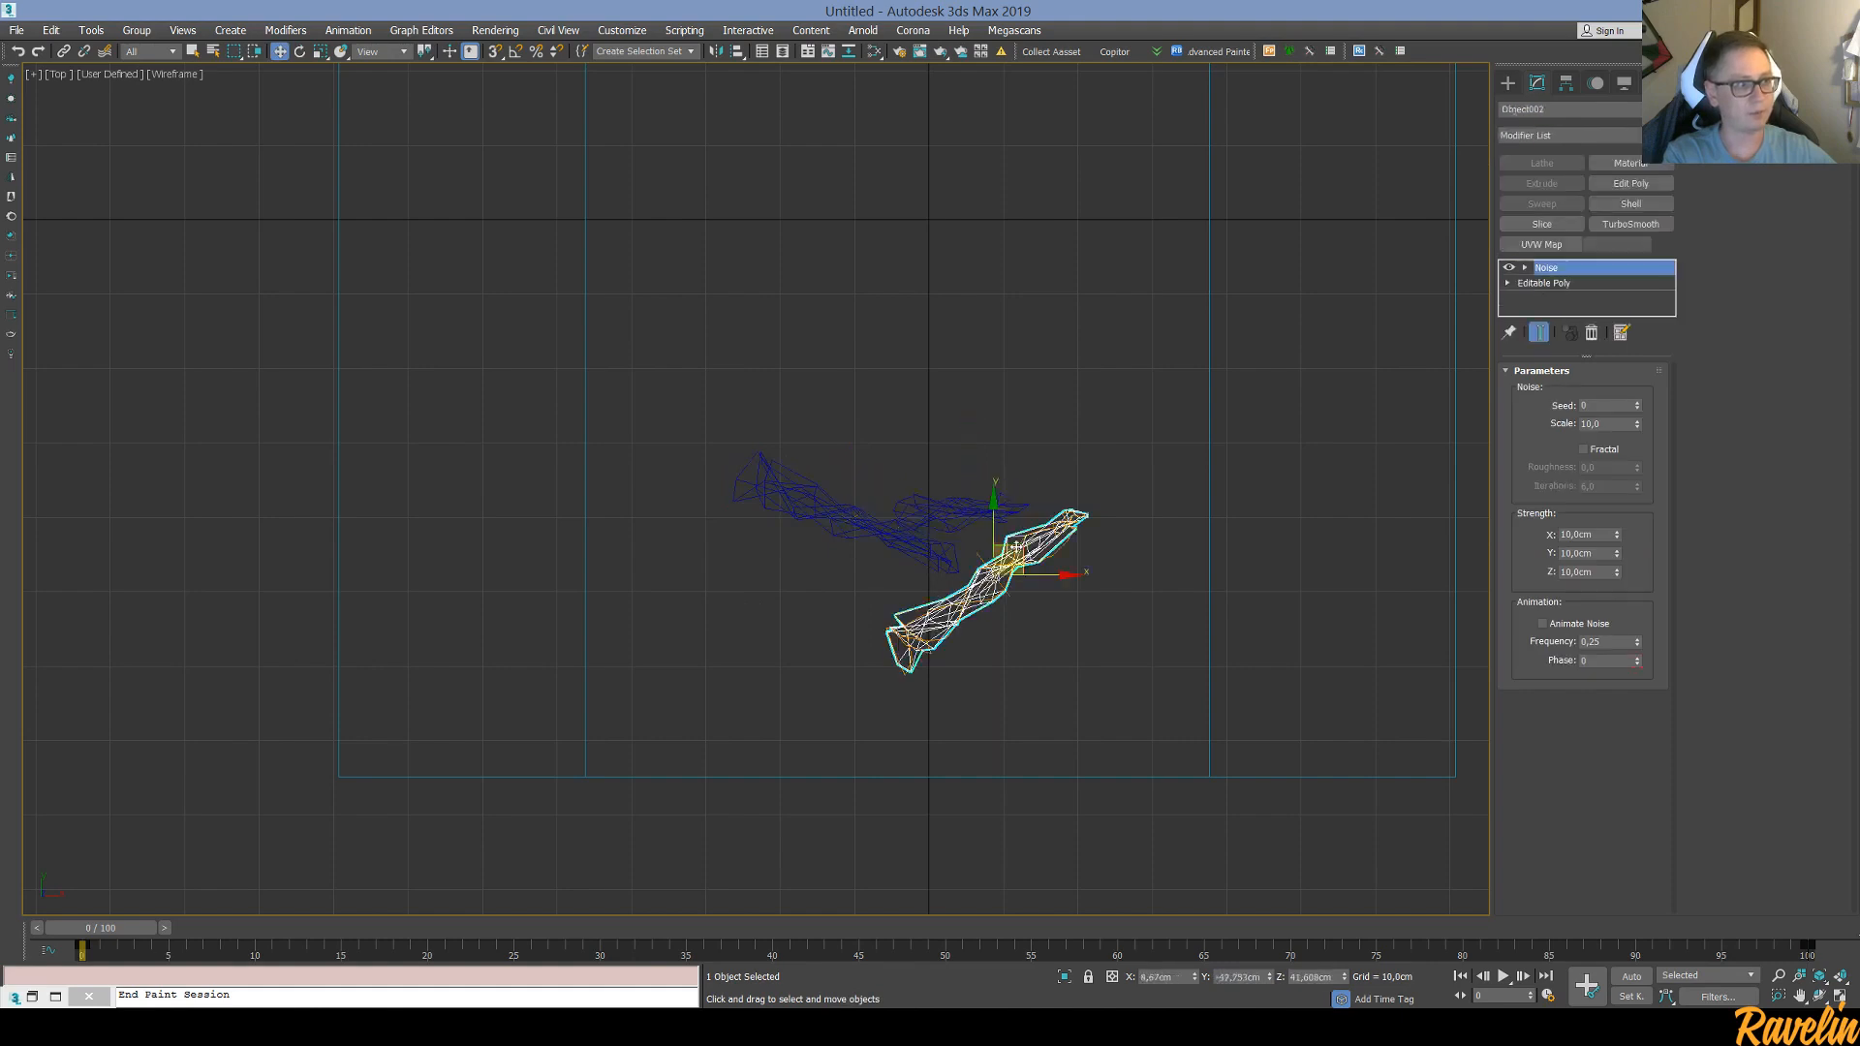
pyautogui.keyDown('shift'); pyautogui.moveTo(1014, 548); pyautogui.dragTo(932, 364); pyautogui.keyUp('shift')
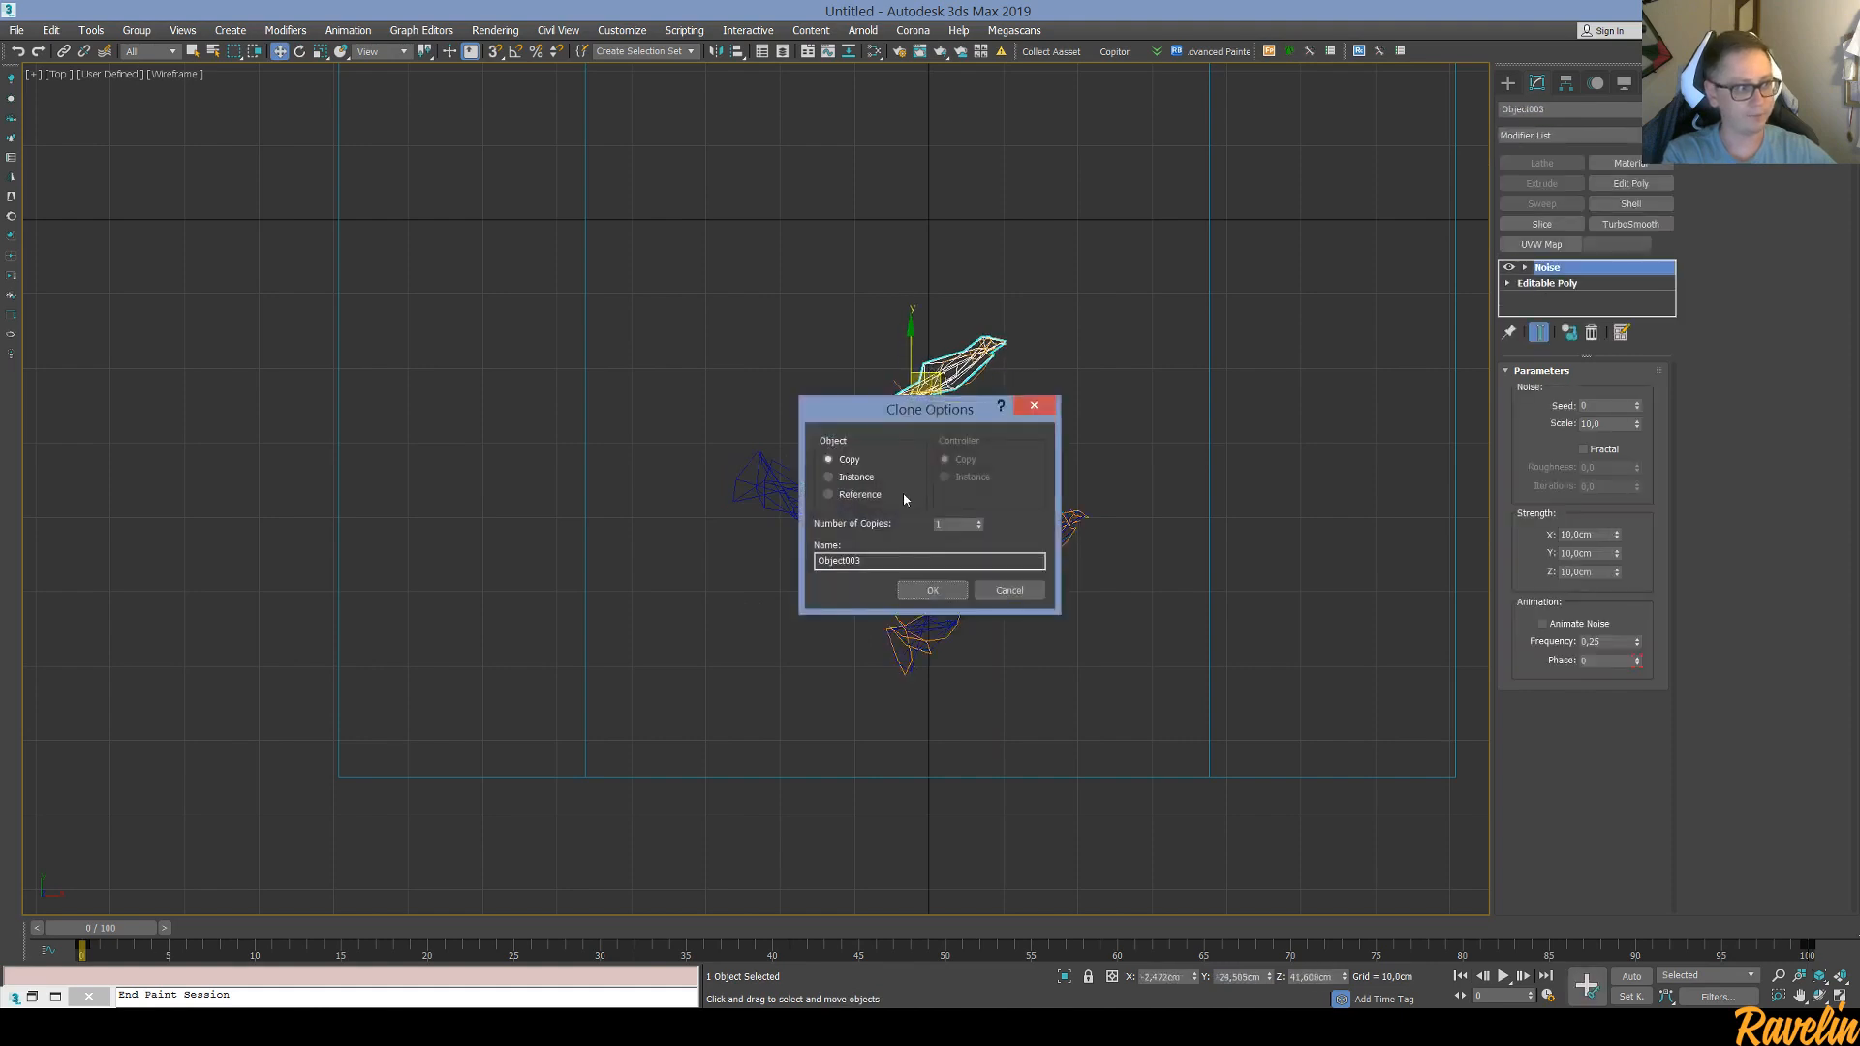
pyautogui.click(930, 591)
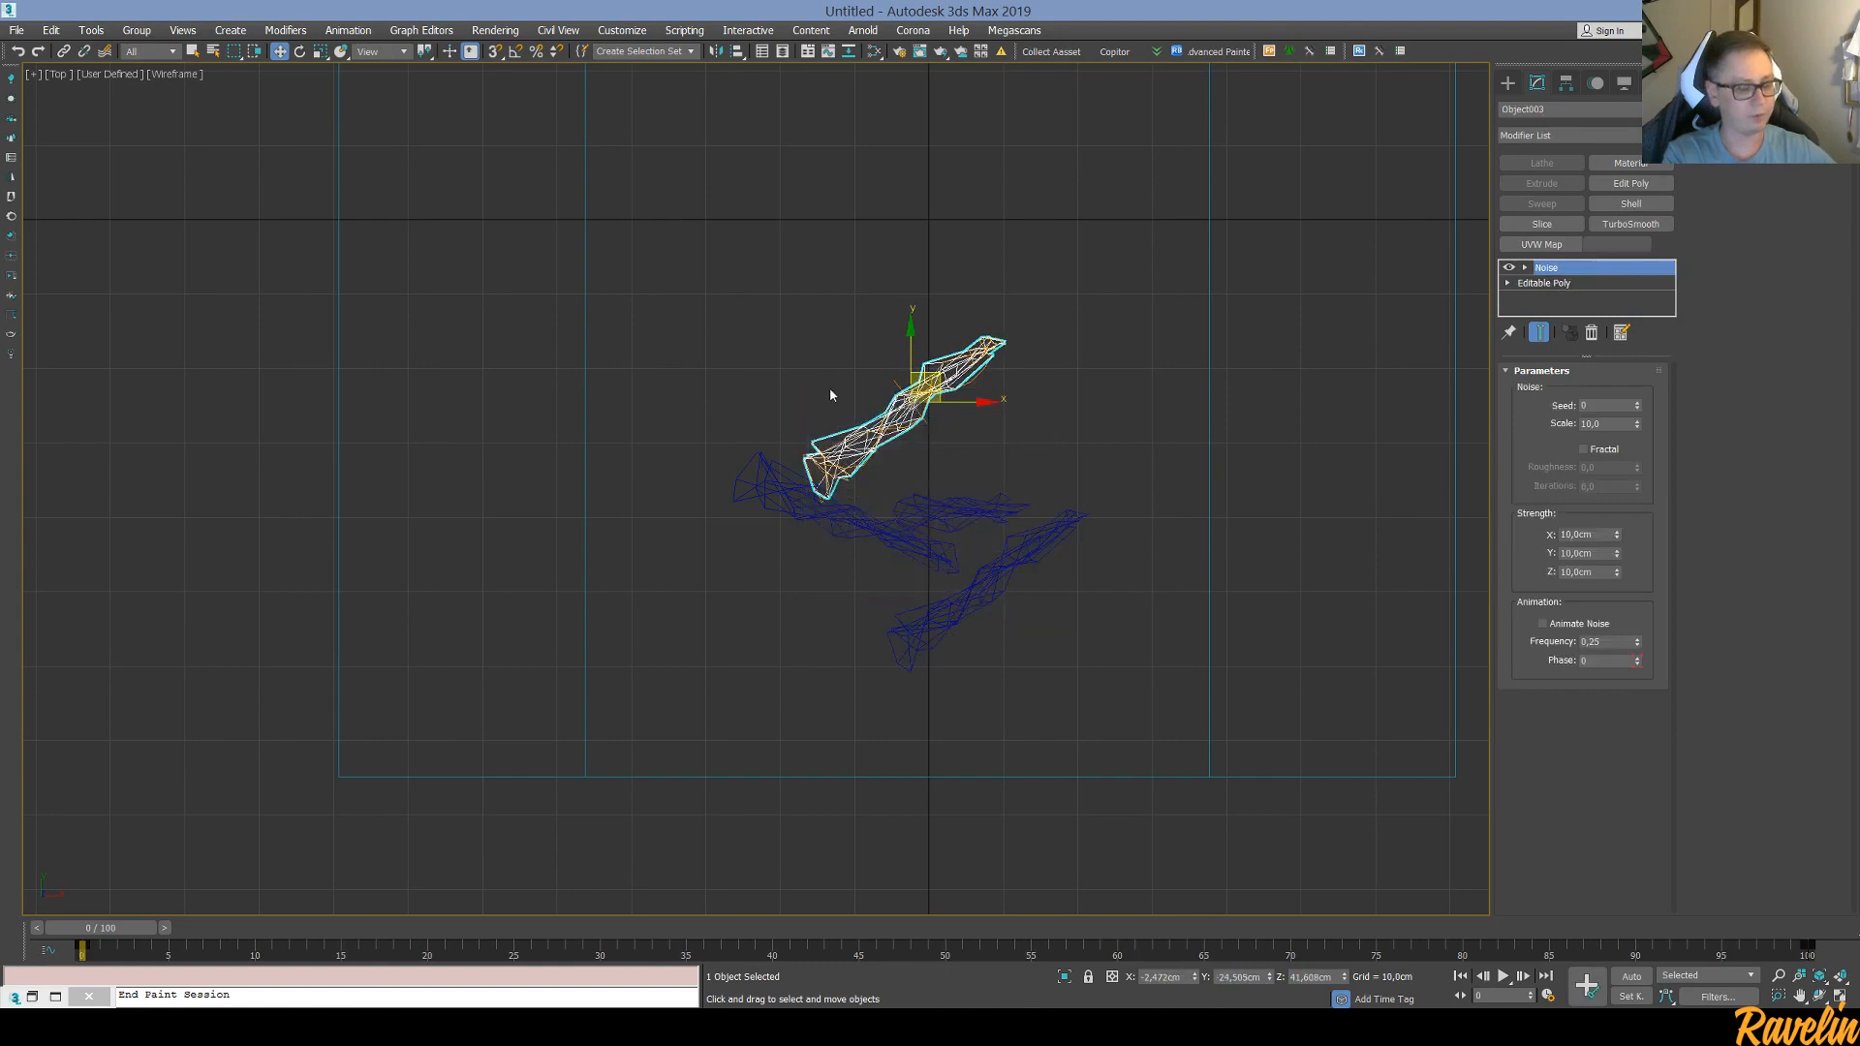
pyautogui.press('e')
pyautogui.moveTo(841, 364); pyautogui.dragTo(873, 287)
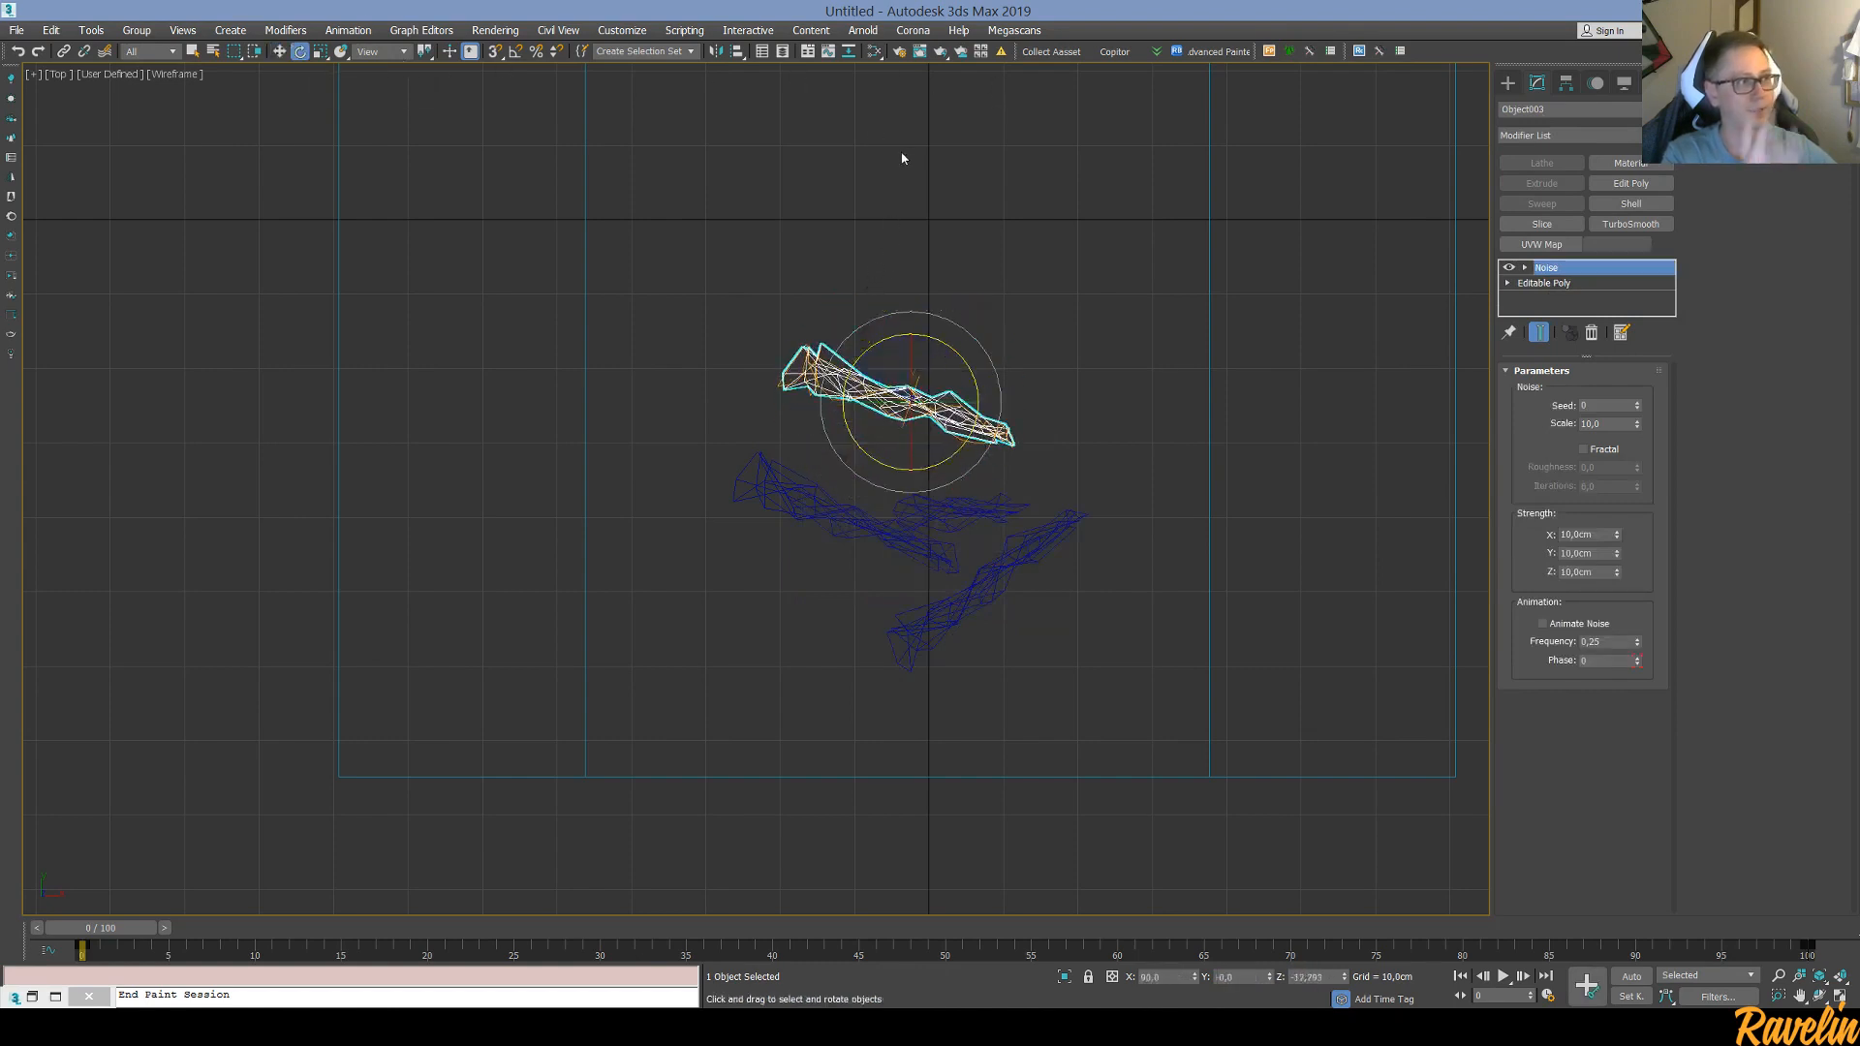
# Clone the small middle flame piece as one copy toward the back of the fireplace
pyautogui.moveTo(647, 270); pyautogui.dragTo(650, 282, button='middle')
pyautogui.scroll(2, 916, 310)
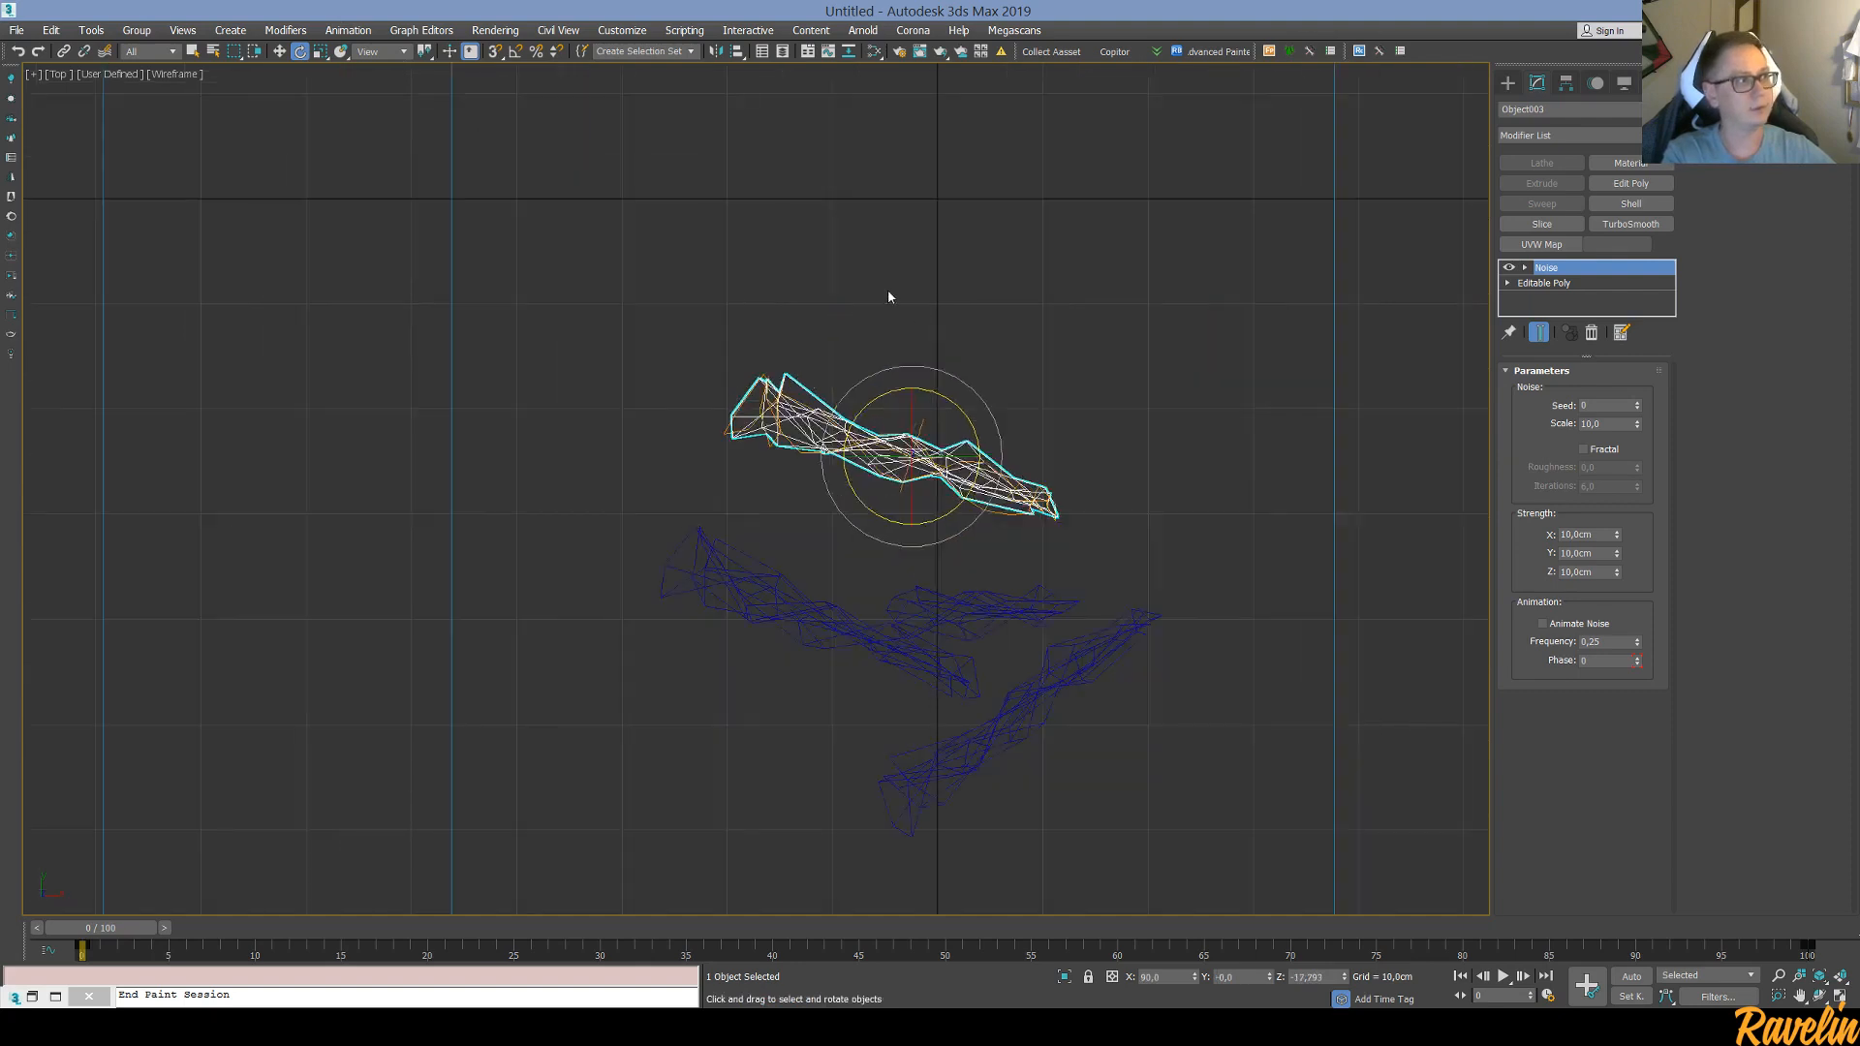
pyautogui.scroll(-2, 887, 289)
pyautogui.click(800, 473)
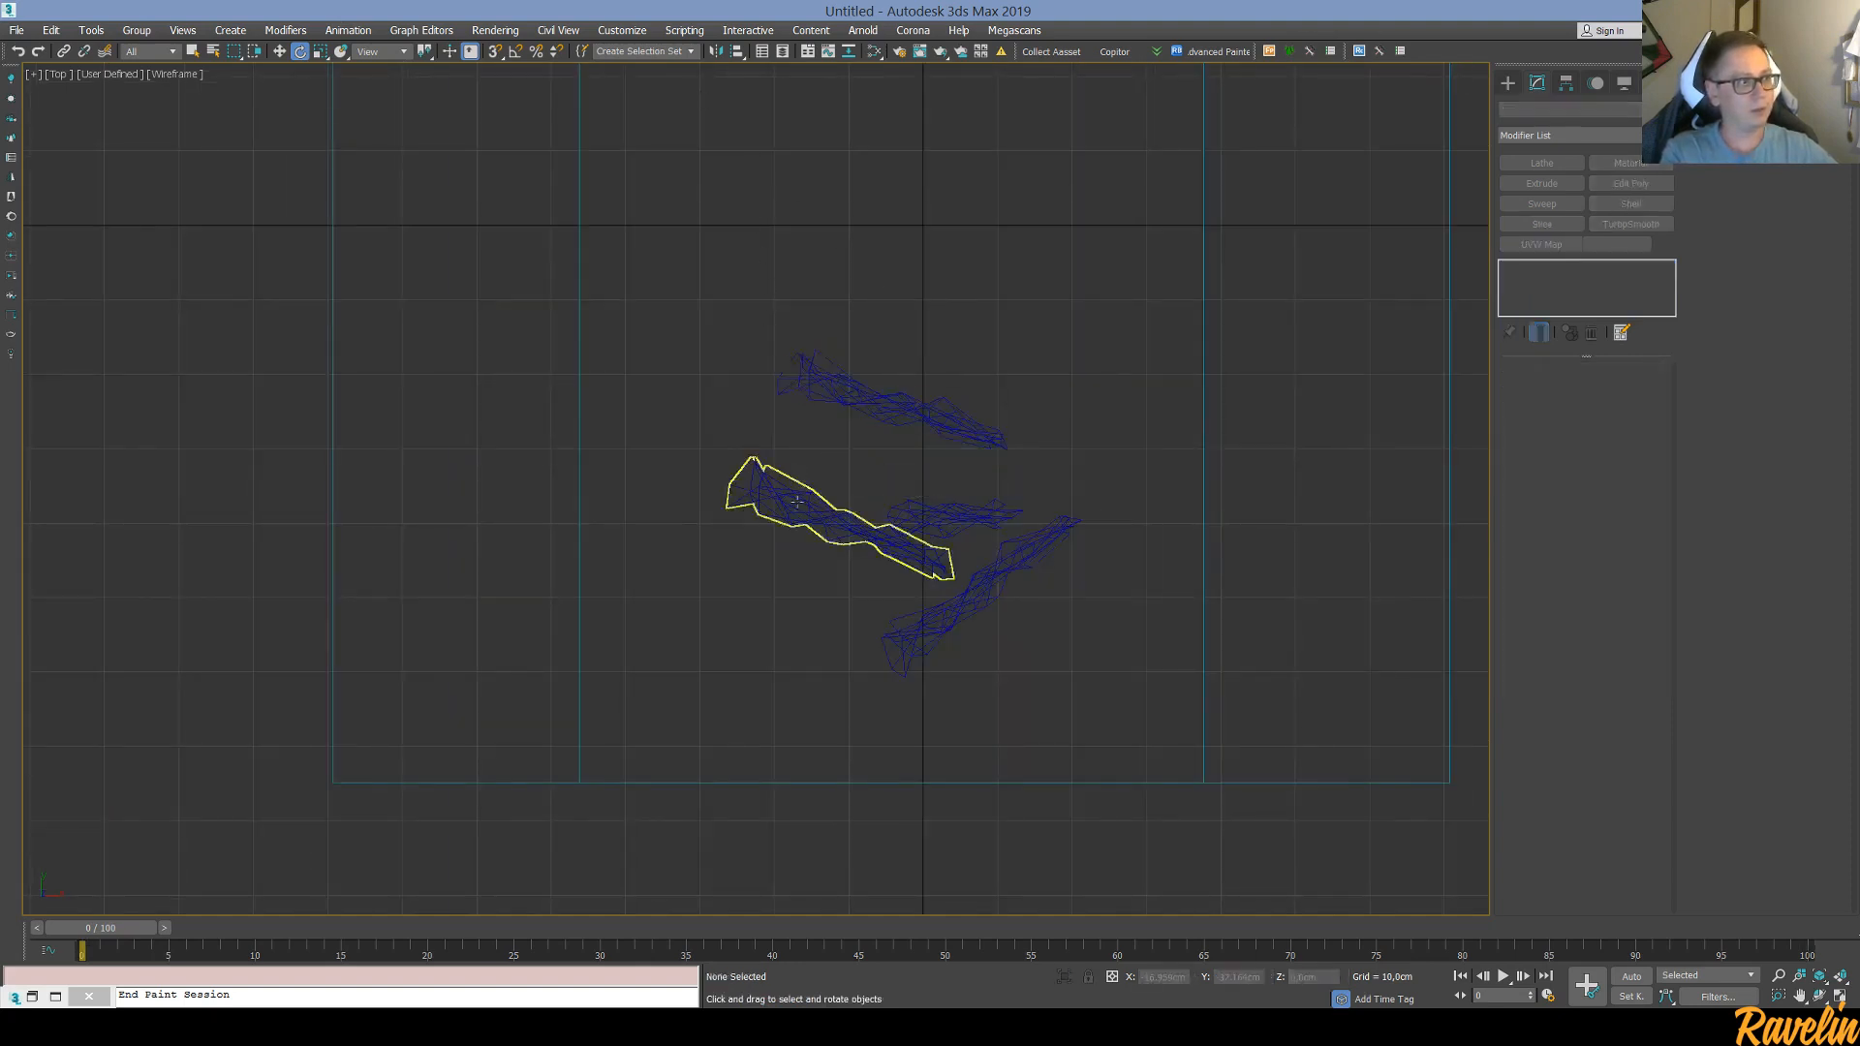
pyautogui.click(806, 484)
pyautogui.click(973, 504)
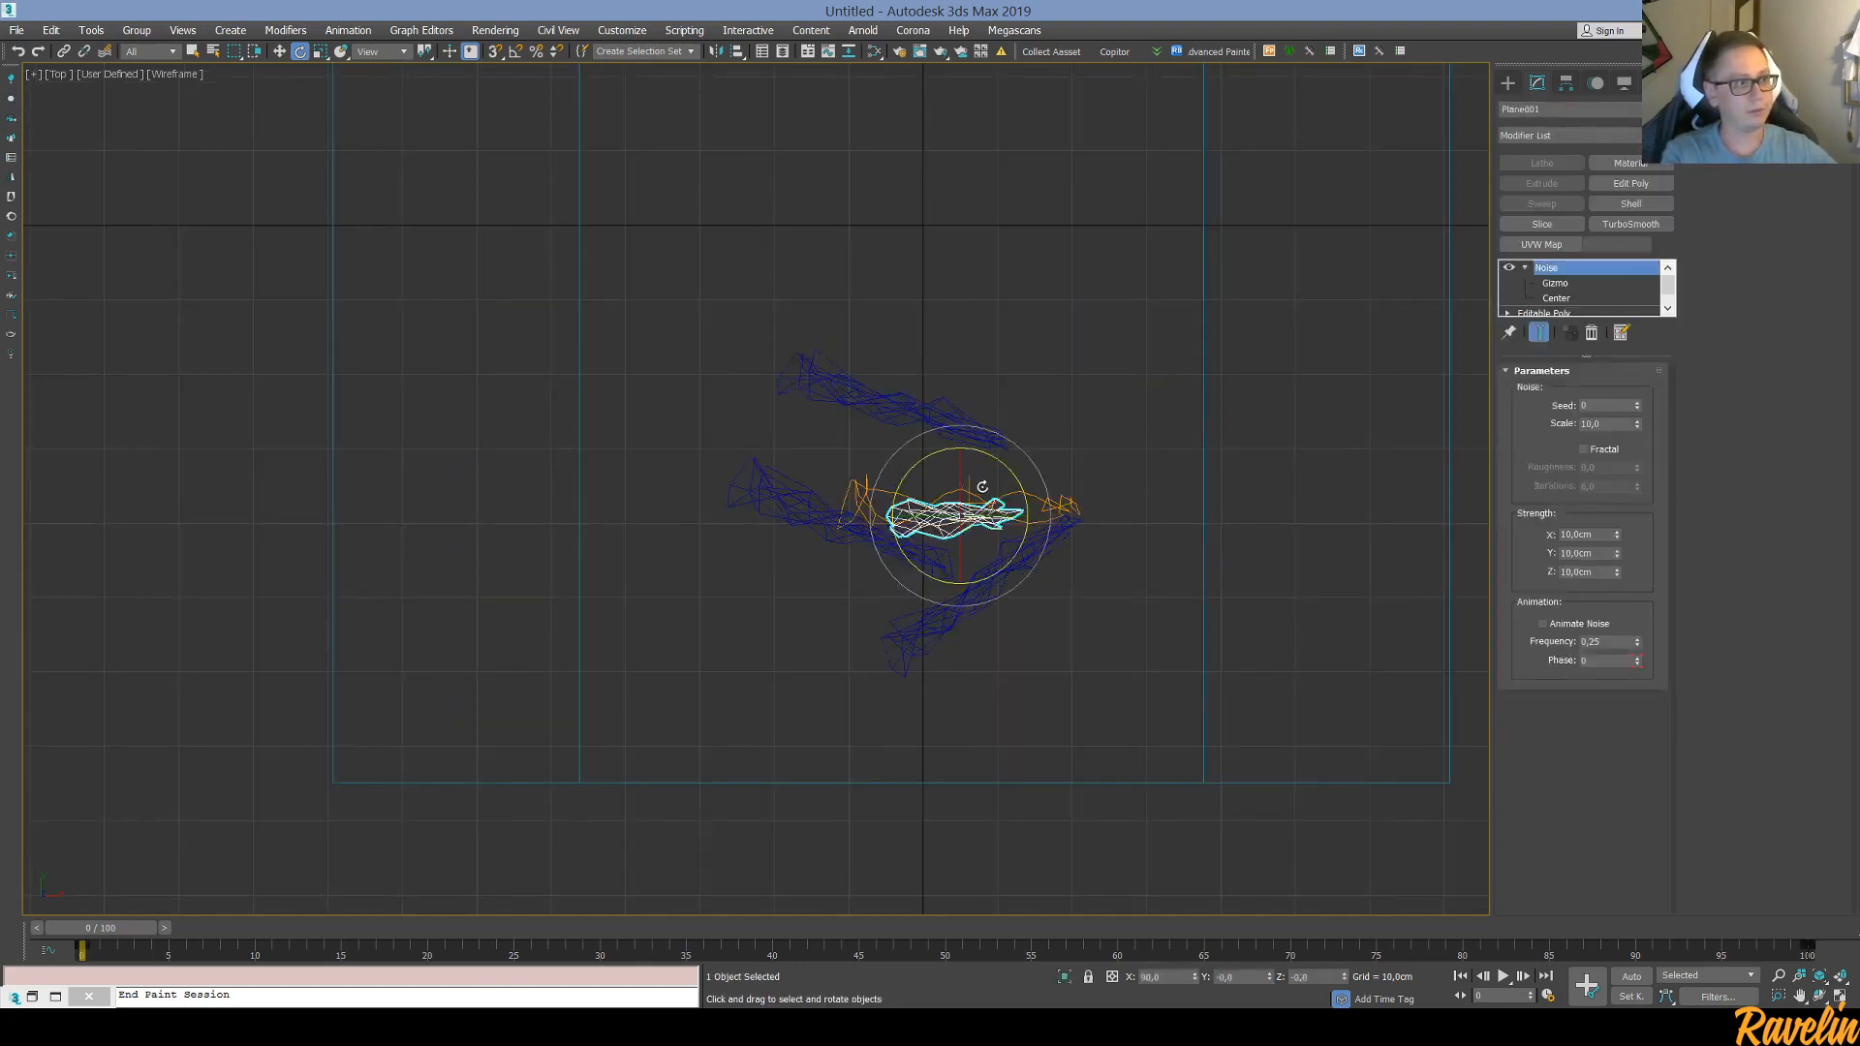
pyautogui.press('w')
pyautogui.moveTo(980, 487)
pyautogui.keyDown('shift'); pyautogui.mouseDown()
pyautogui.moveTo(869, 397)
pyautogui.moveTo(991, 348)
pyautogui.mouseUp(); pyautogui.keyUp('shift')
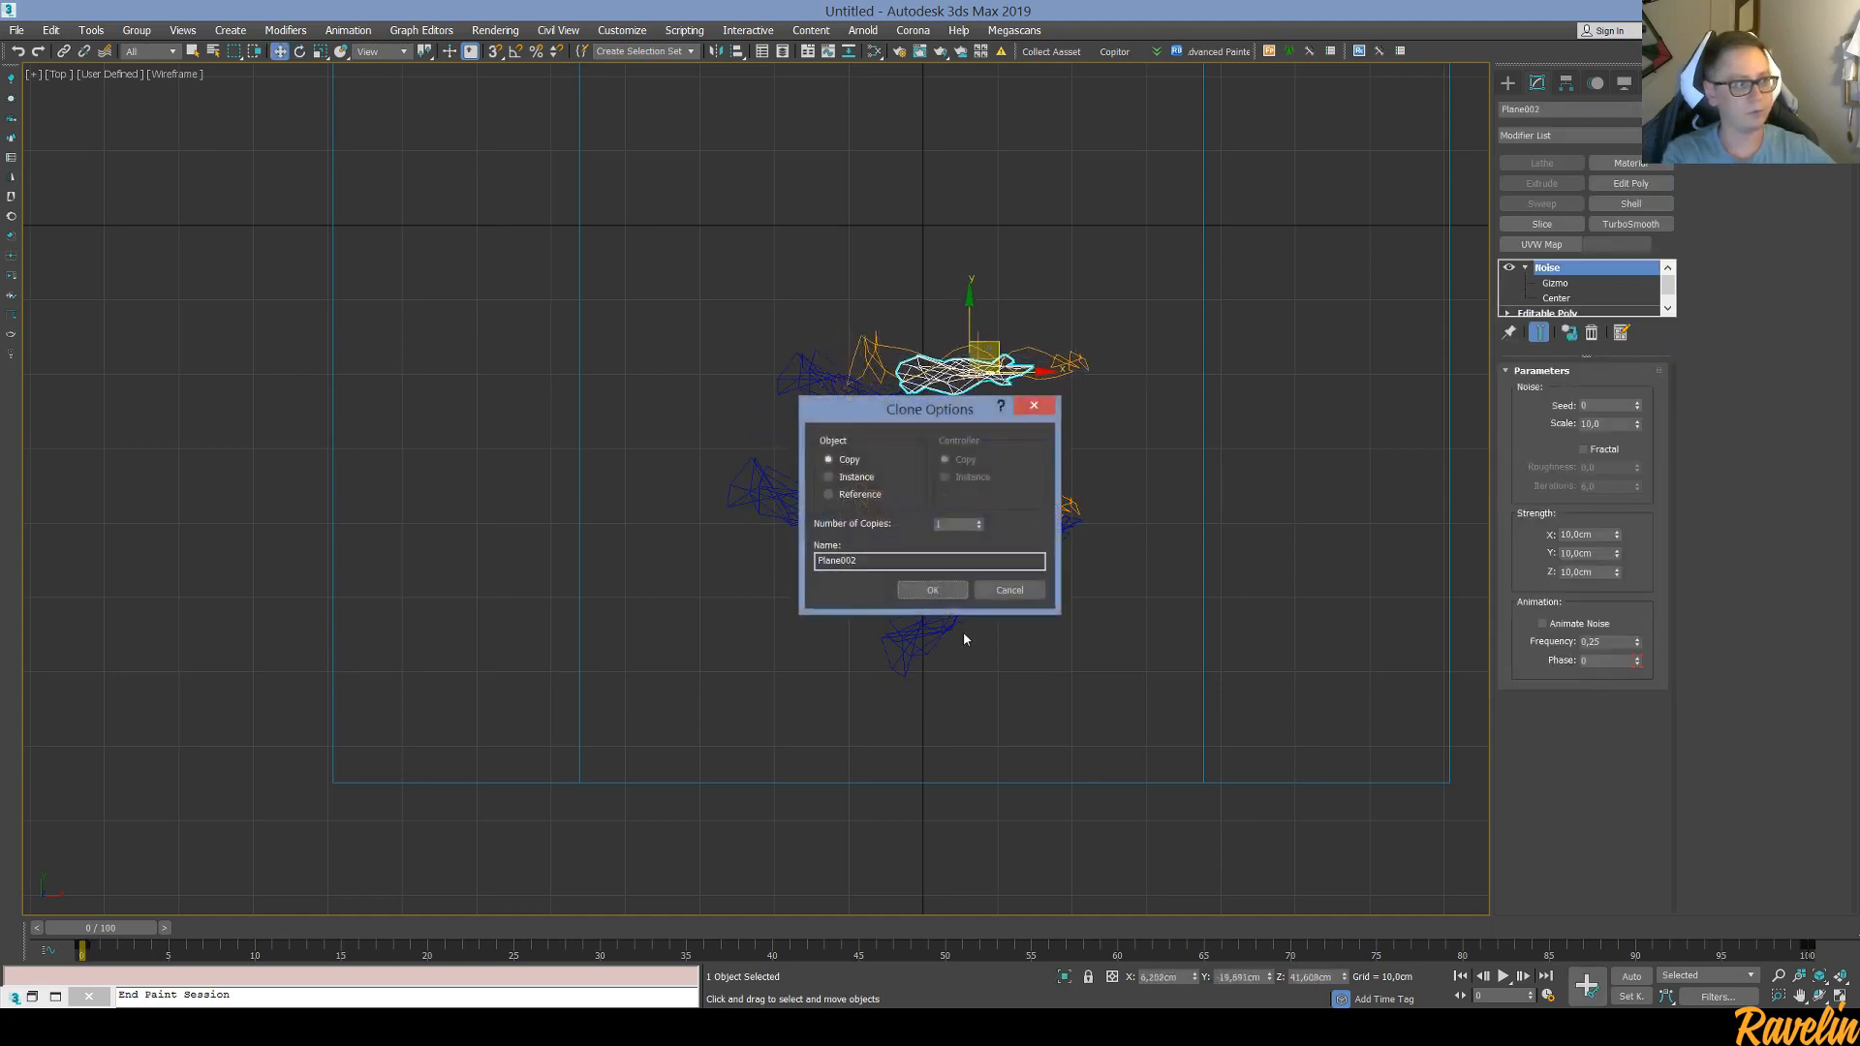
pyautogui.click(933, 590)
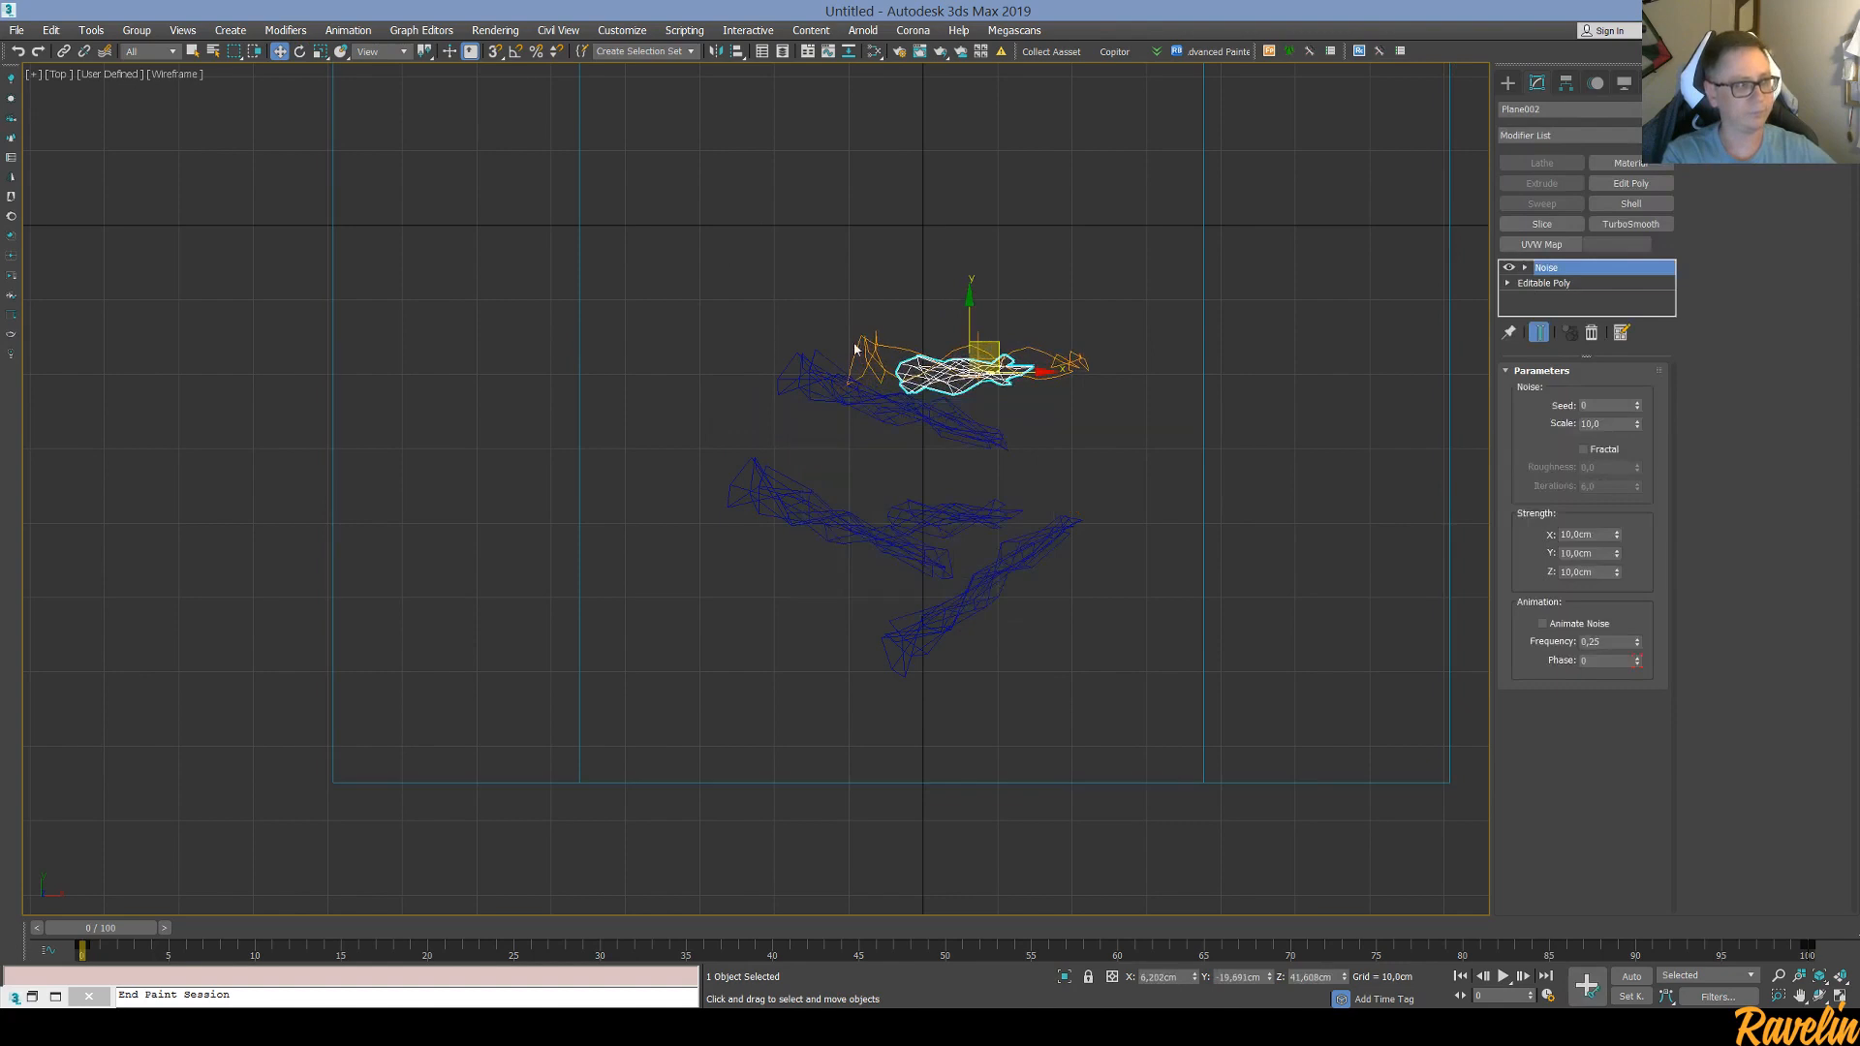
# Rotate the small flame copy nearly perpendicular to its original and place it between the left and rear pieces
pyautogui.press('e')
pyautogui.moveTo(924, 328); pyautogui.dragTo(904, 434)
pyautogui.press('w')
pyautogui.moveTo(981, 340); pyautogui.dragTo(872, 448)
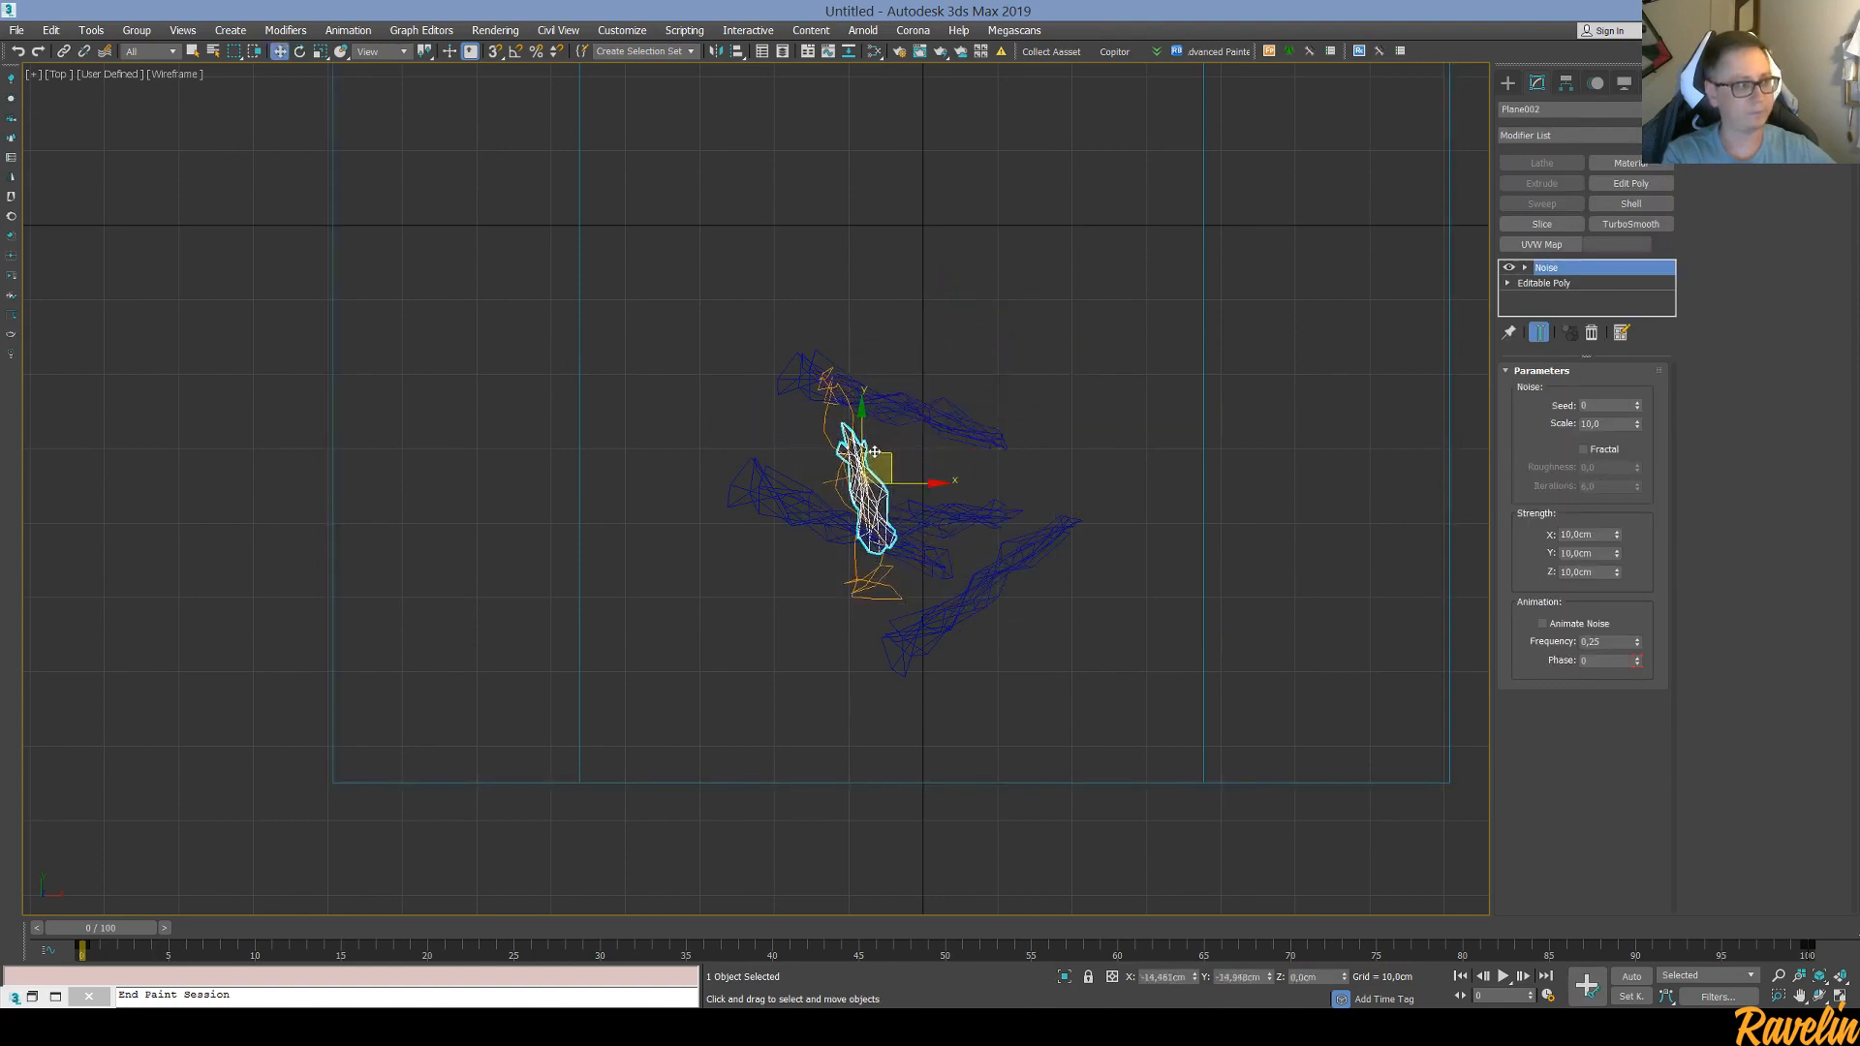
# Select all five flame pieces and inspect their arrangement in the front and perspective views
pyautogui.click(1017, 382)
pyautogui.moveTo(1037, 659); pyautogui.dragTo(865, 333)
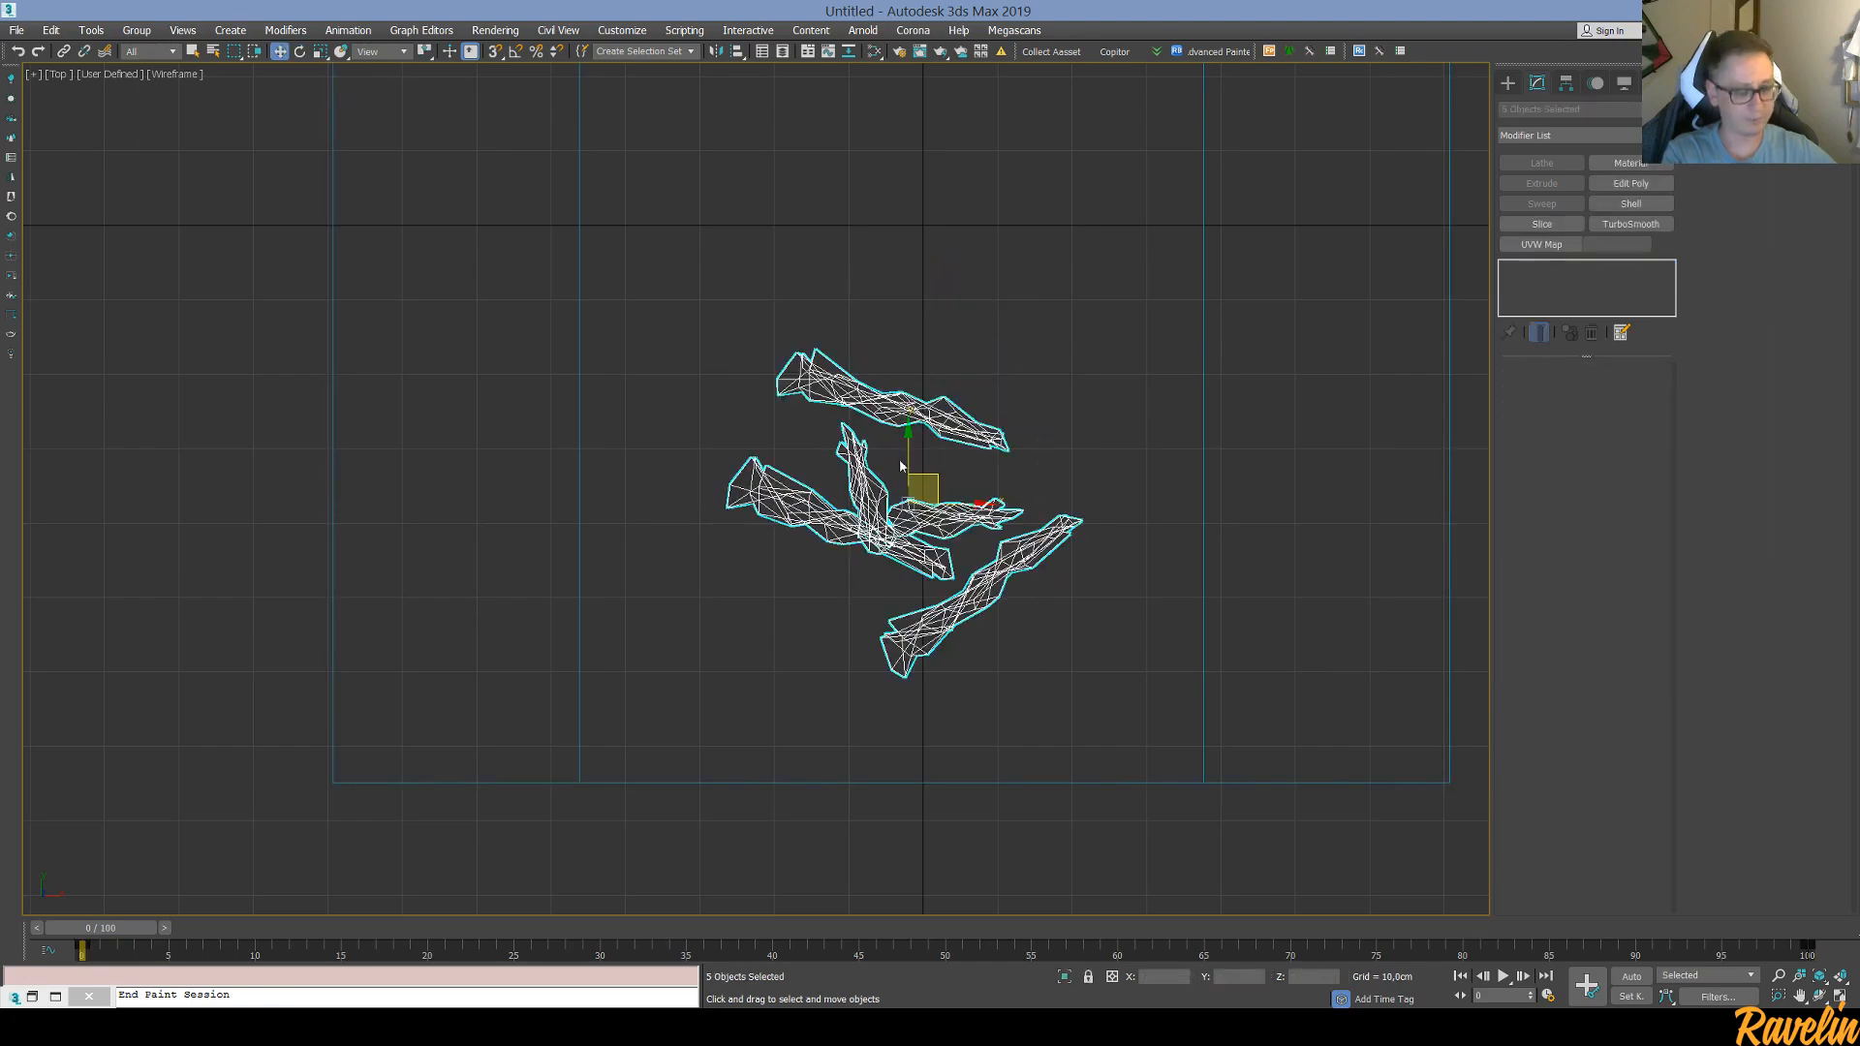
pyautogui.press('f')
pyautogui.moveTo(683, 517); pyautogui.dragTo(720, 469, button='middle')
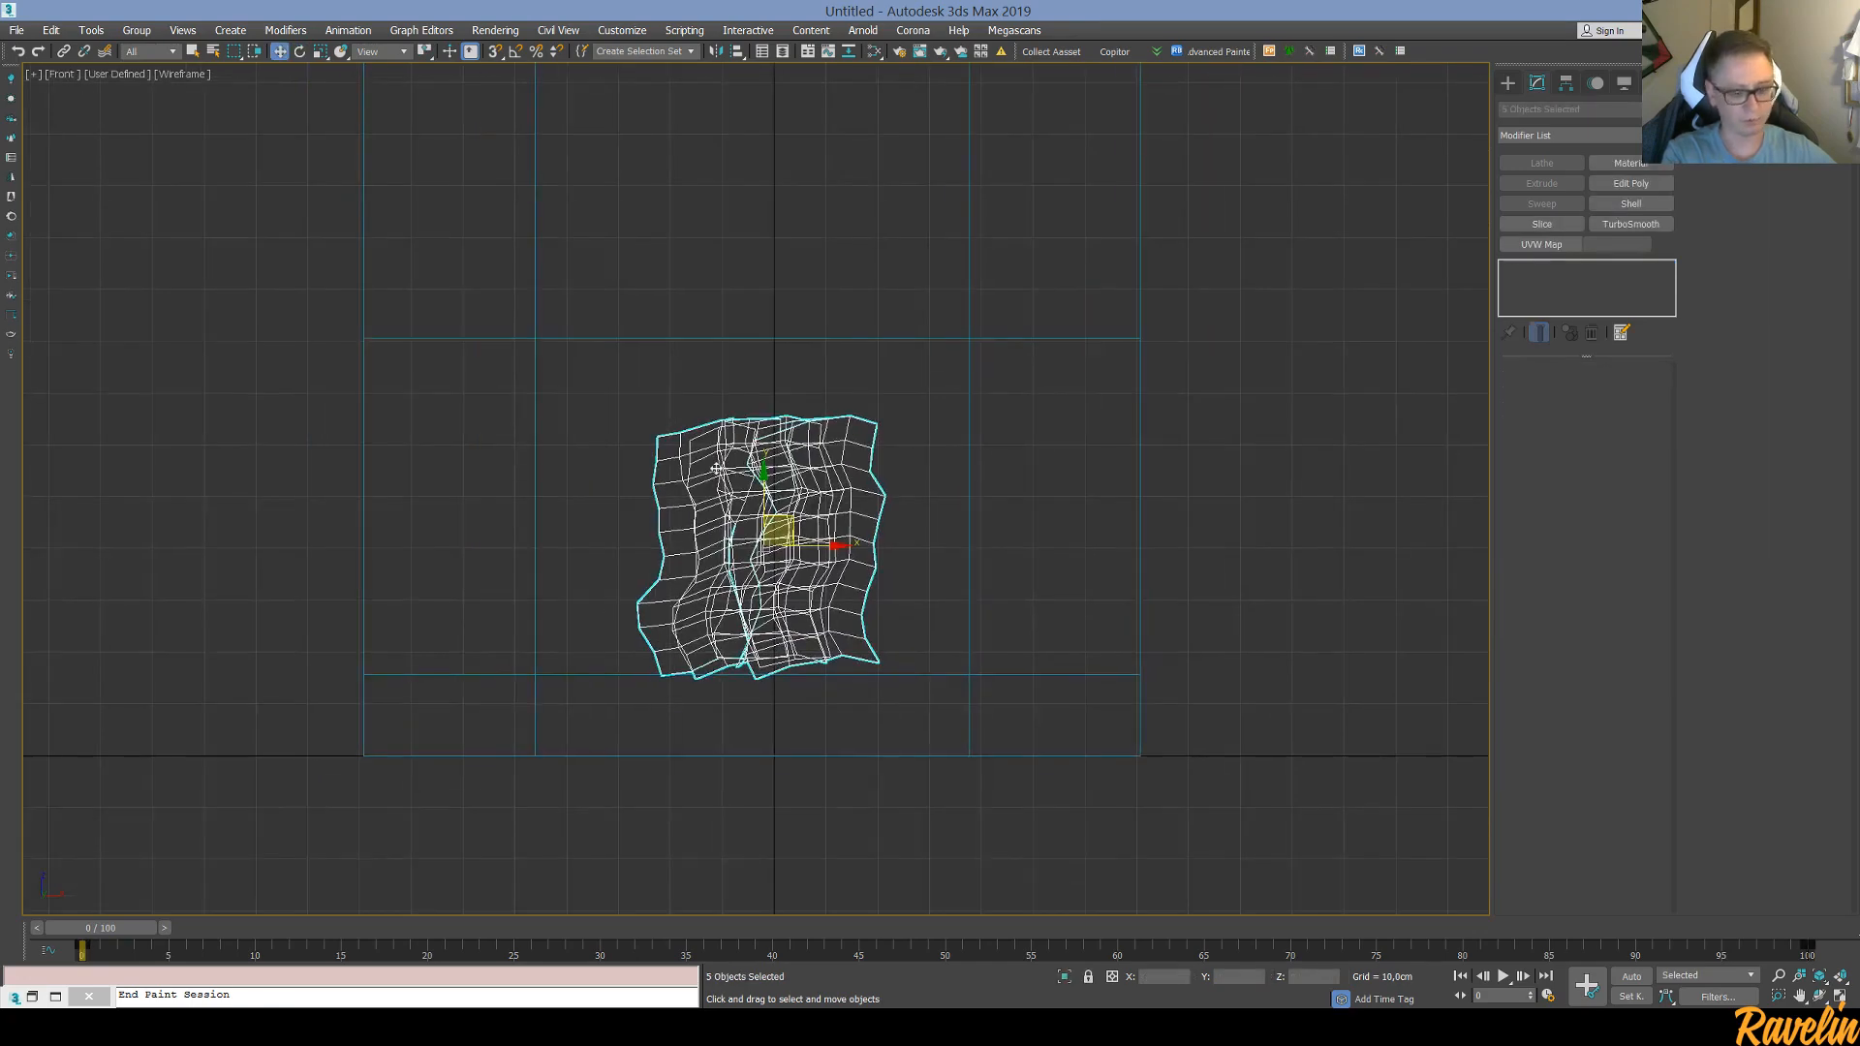
pyautogui.press('p')
pyautogui.moveTo(891, 580)
pyautogui.keyDown('alt'); pyautogui.mouseDown(button='middle')
pyautogui.moveTo(743, 492)
pyautogui.moveTo(822, 527)
pyautogui.mouseUp(button='middle'); pyautogui.keyUp('alt')
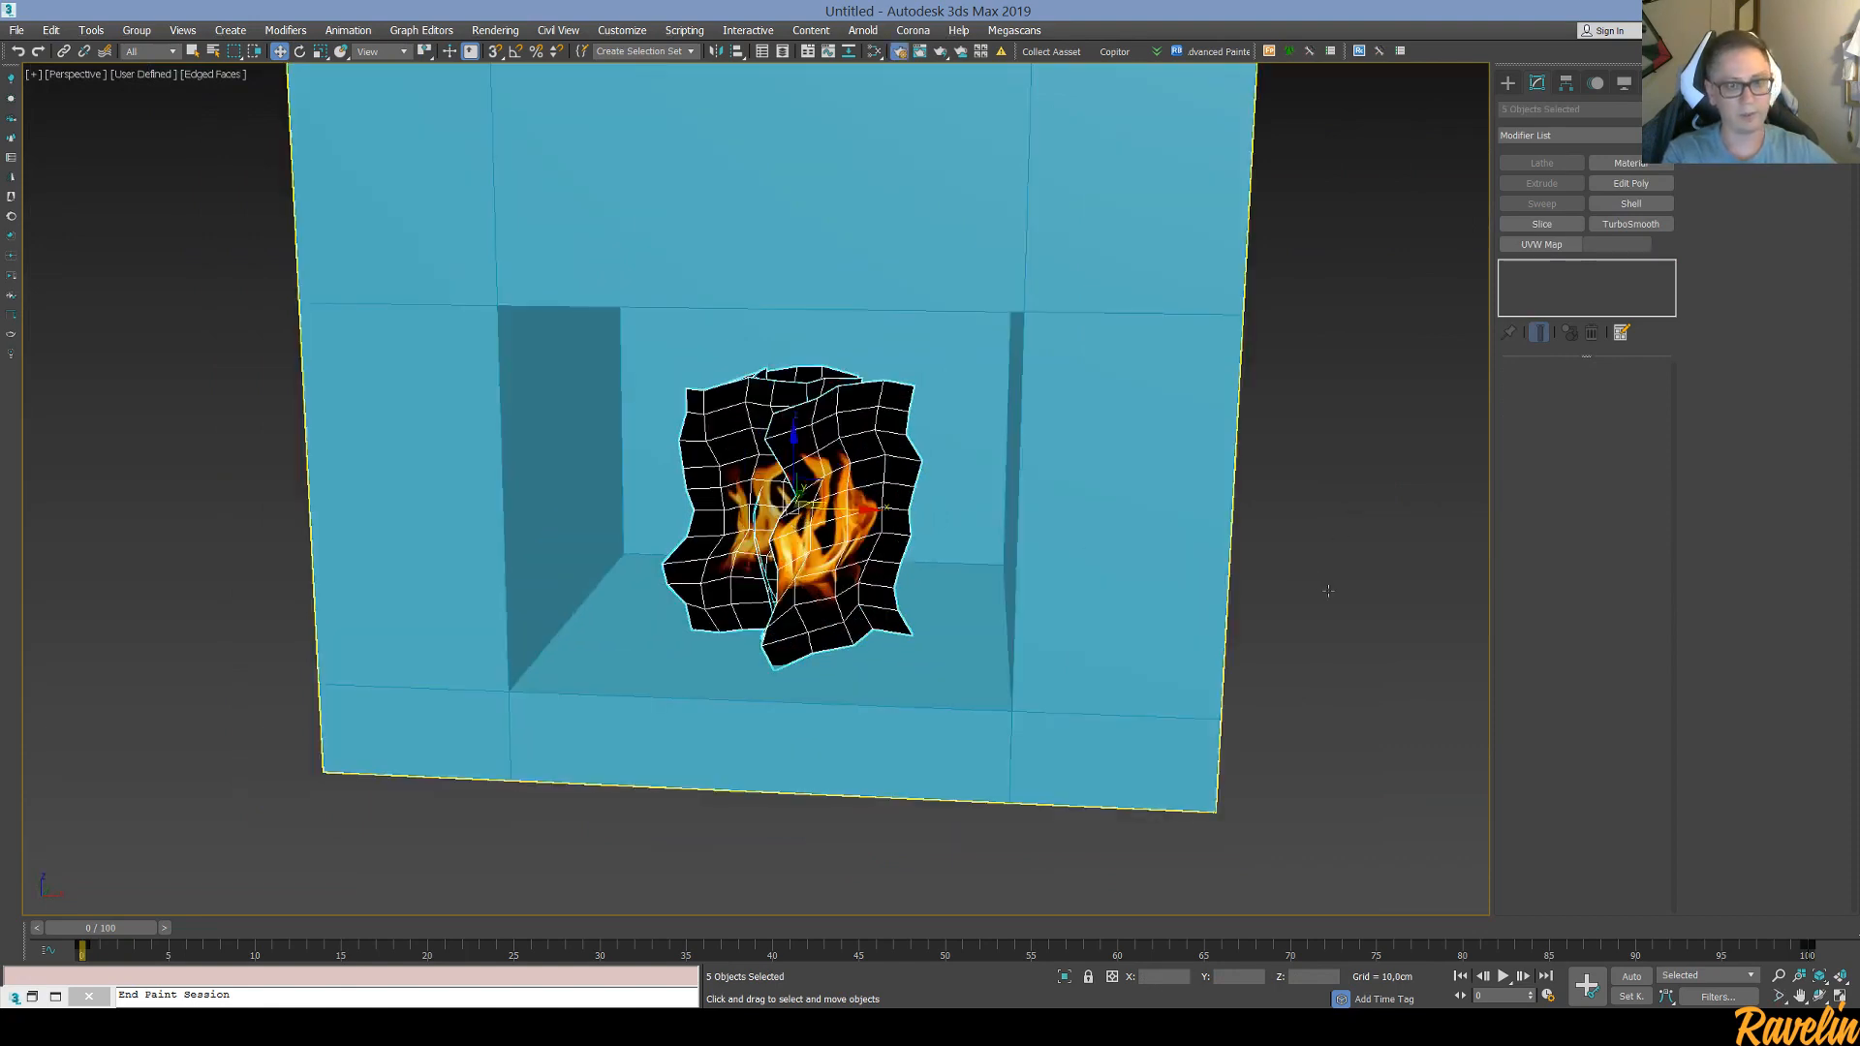
pyautogui.click(1324, 545)
# Start an interactive Corona render and darken the scene environment color to a grey of value 54
pyautogui.press('F10')
pyautogui.moveTo(1534, 282); pyautogui.dragTo(1402, 95)
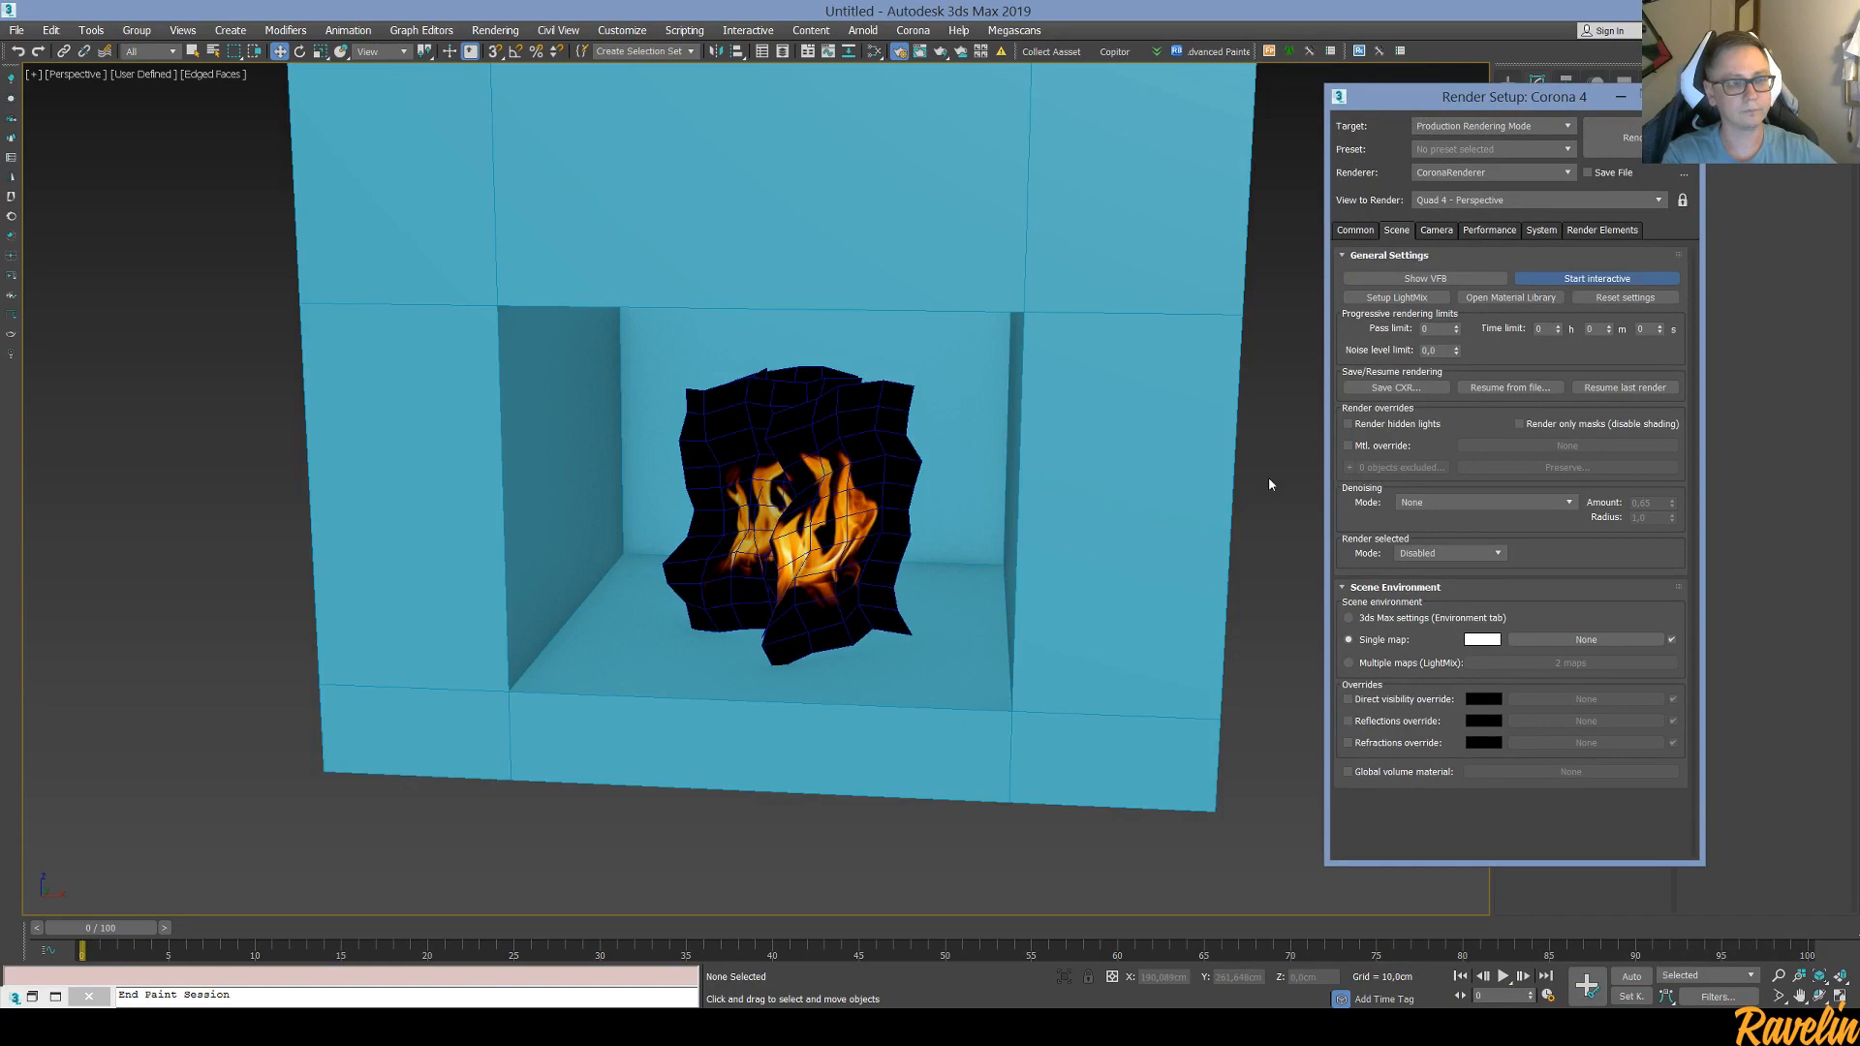
pyautogui.click(1474, 640)
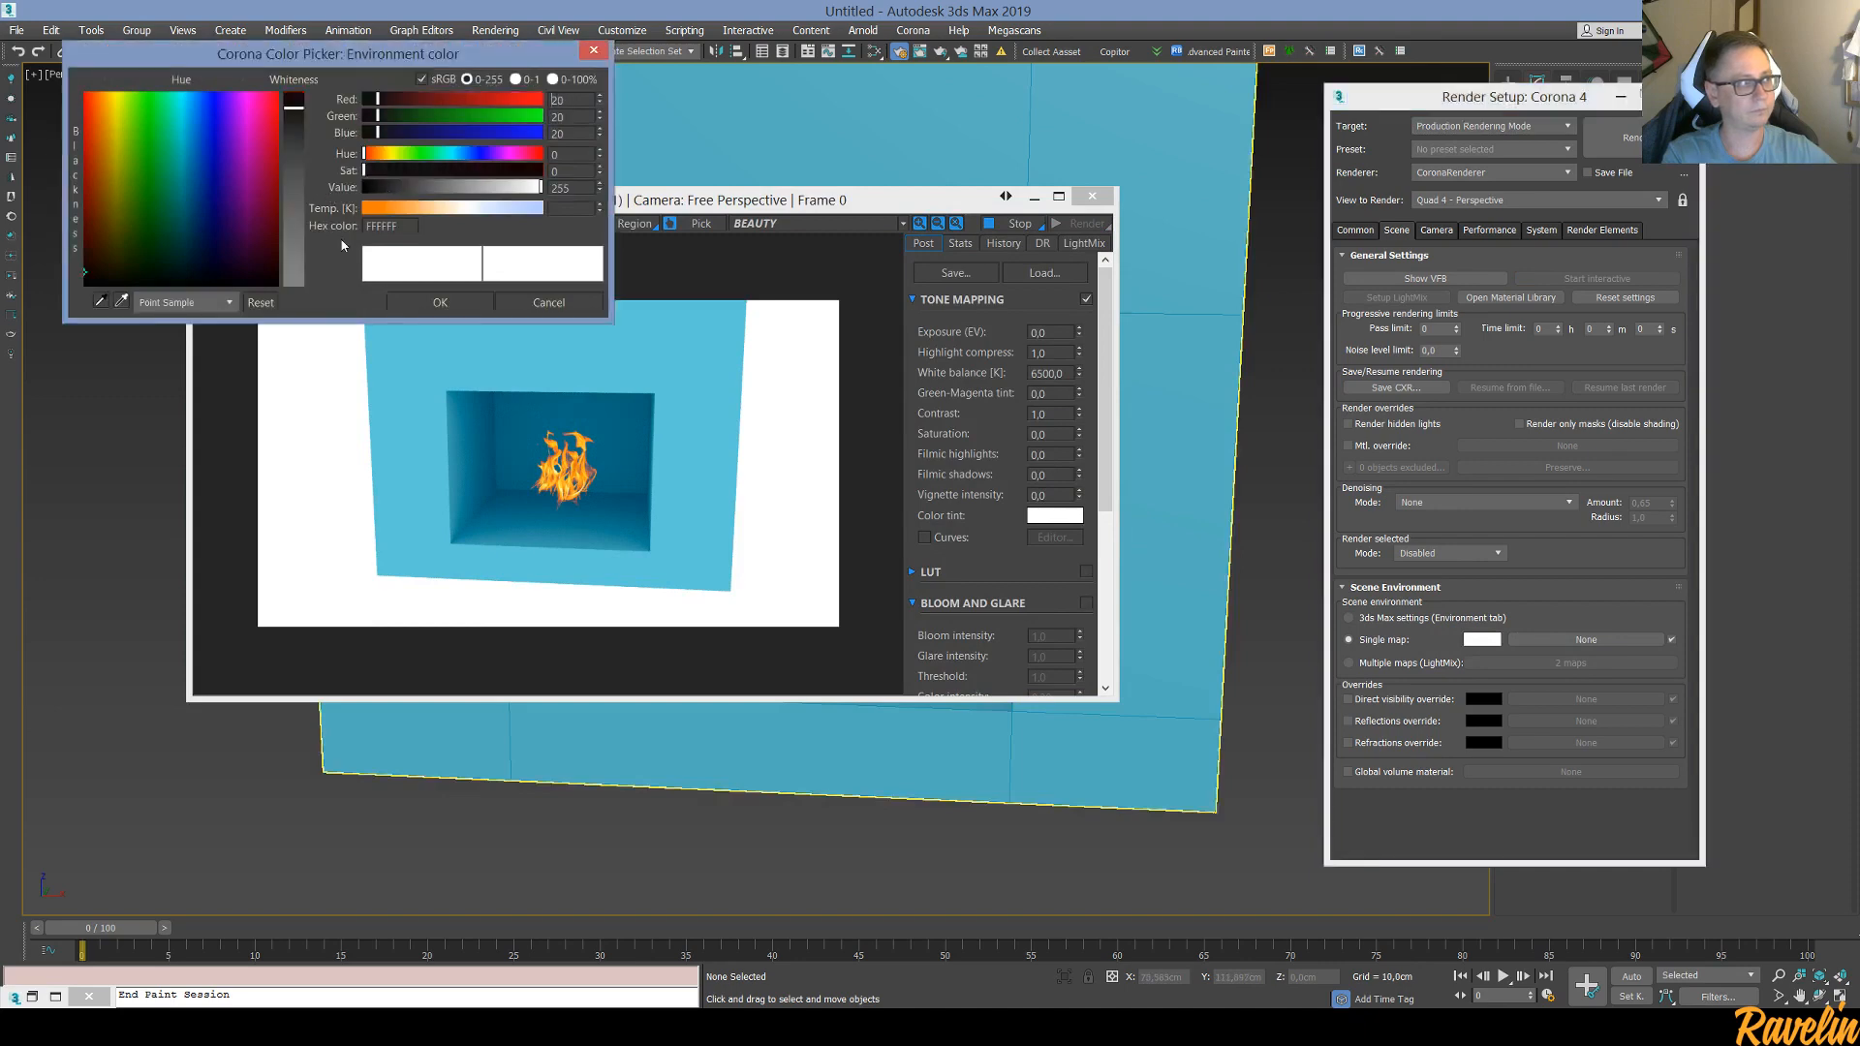
pyautogui.moveTo(383, 188)
pyautogui.mouseDown()
pyautogui.moveTo(361, 188)
pyautogui.moveTo(401, 188)
pyautogui.mouseUp()
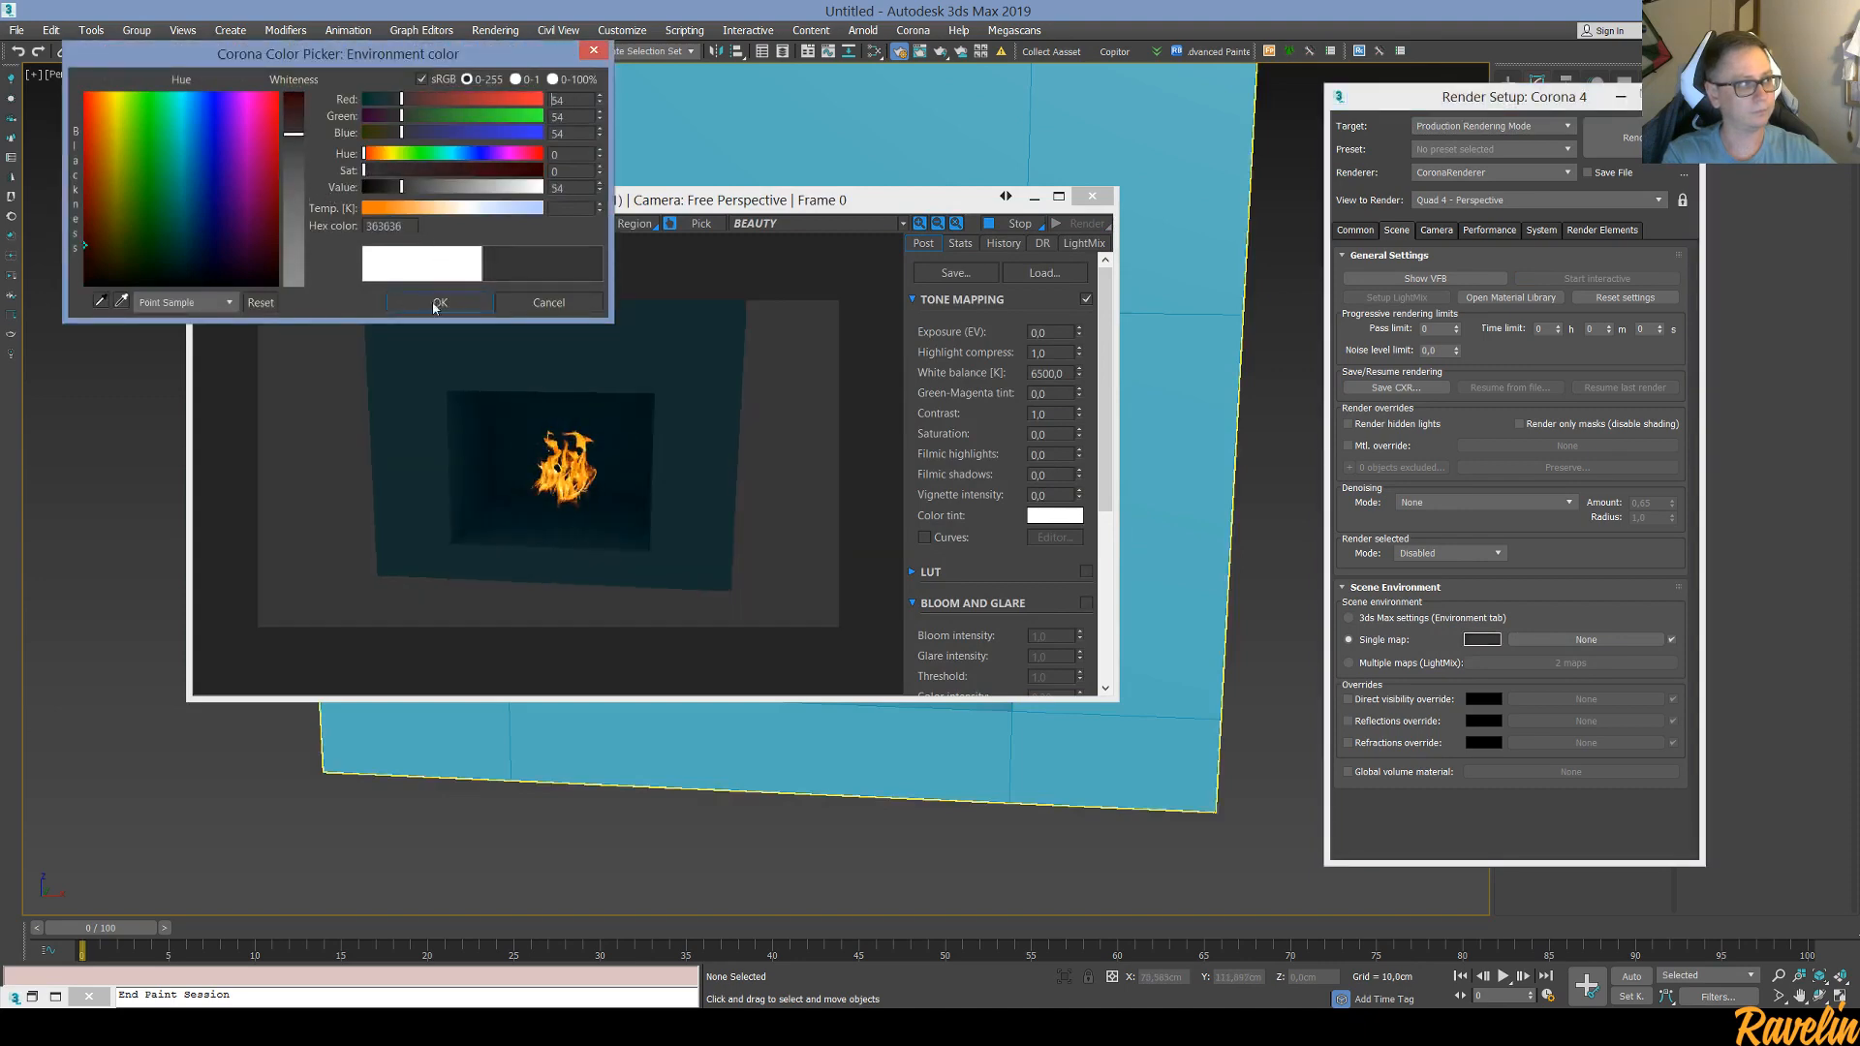
pyautogui.click(438, 304)
pyautogui.click(989, 203)
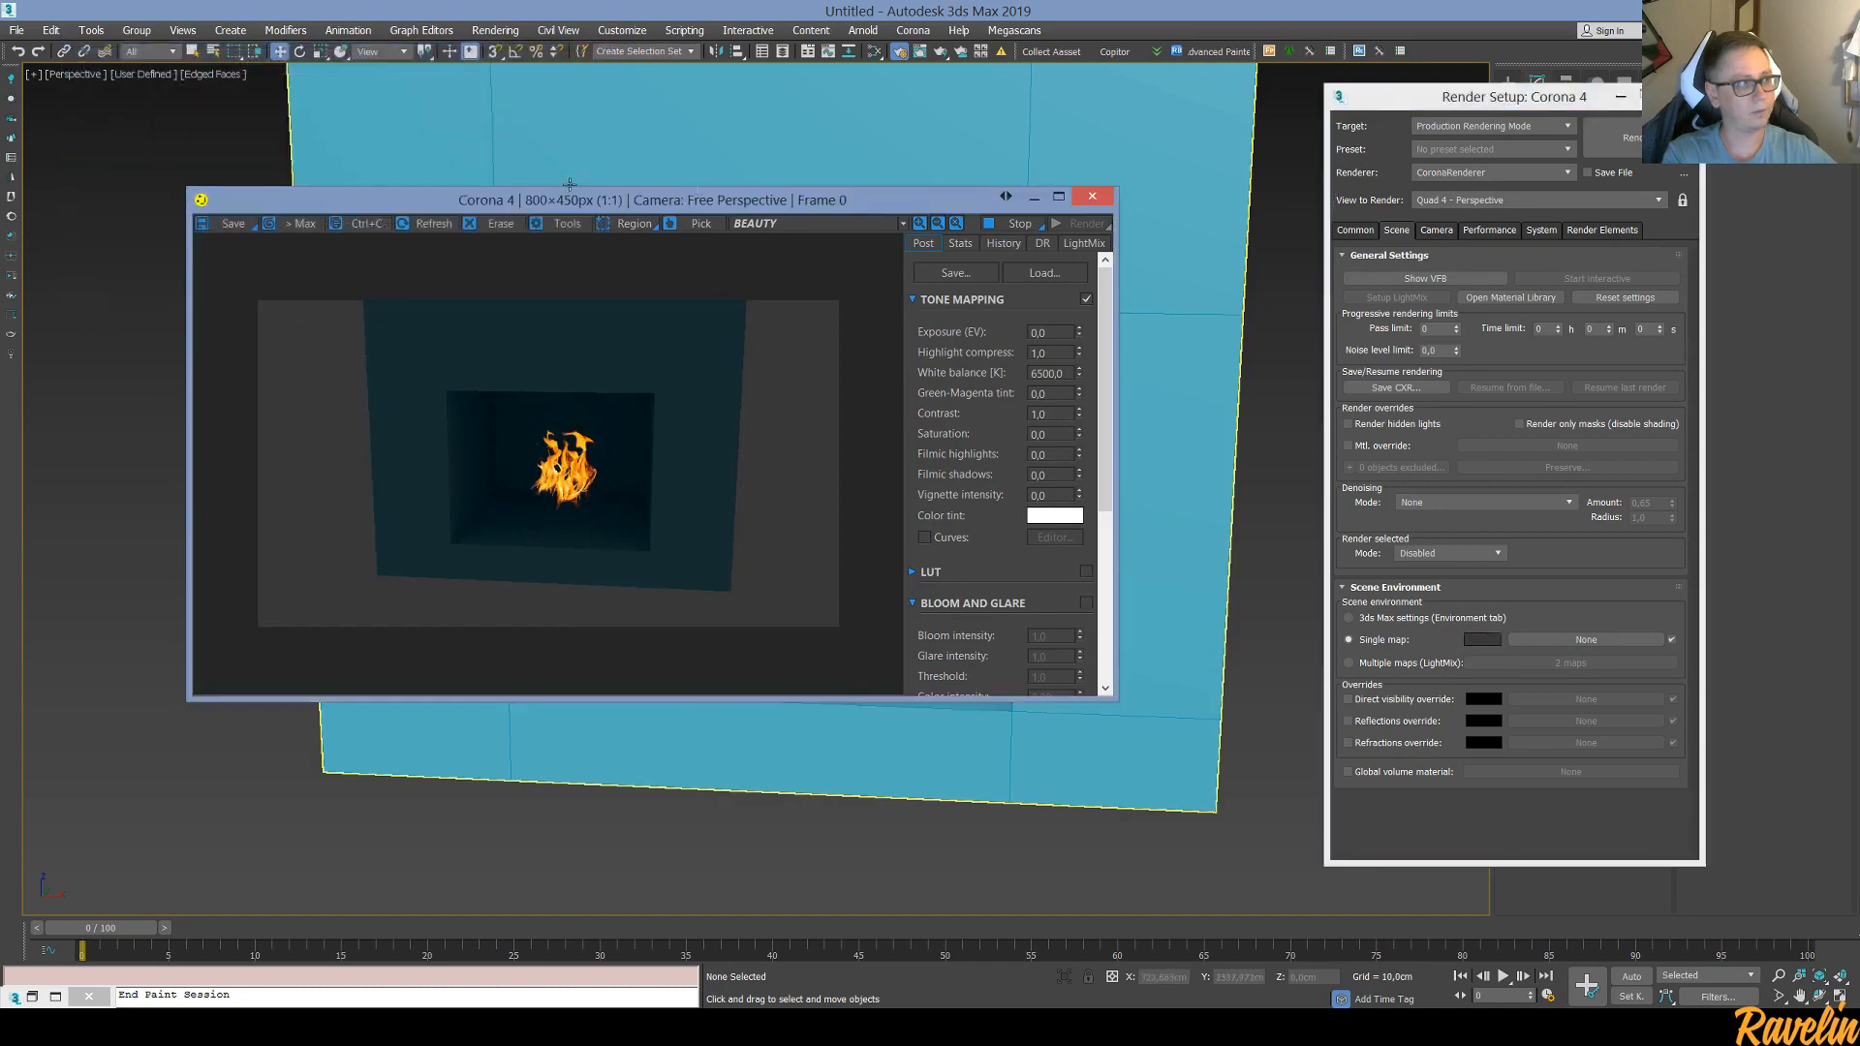
# Select all five flame pieces in wireframe display, scale them up uniformly together, and return to shaded display
pyautogui.moveTo(610, 204); pyautogui.dragTo(1482, 216)
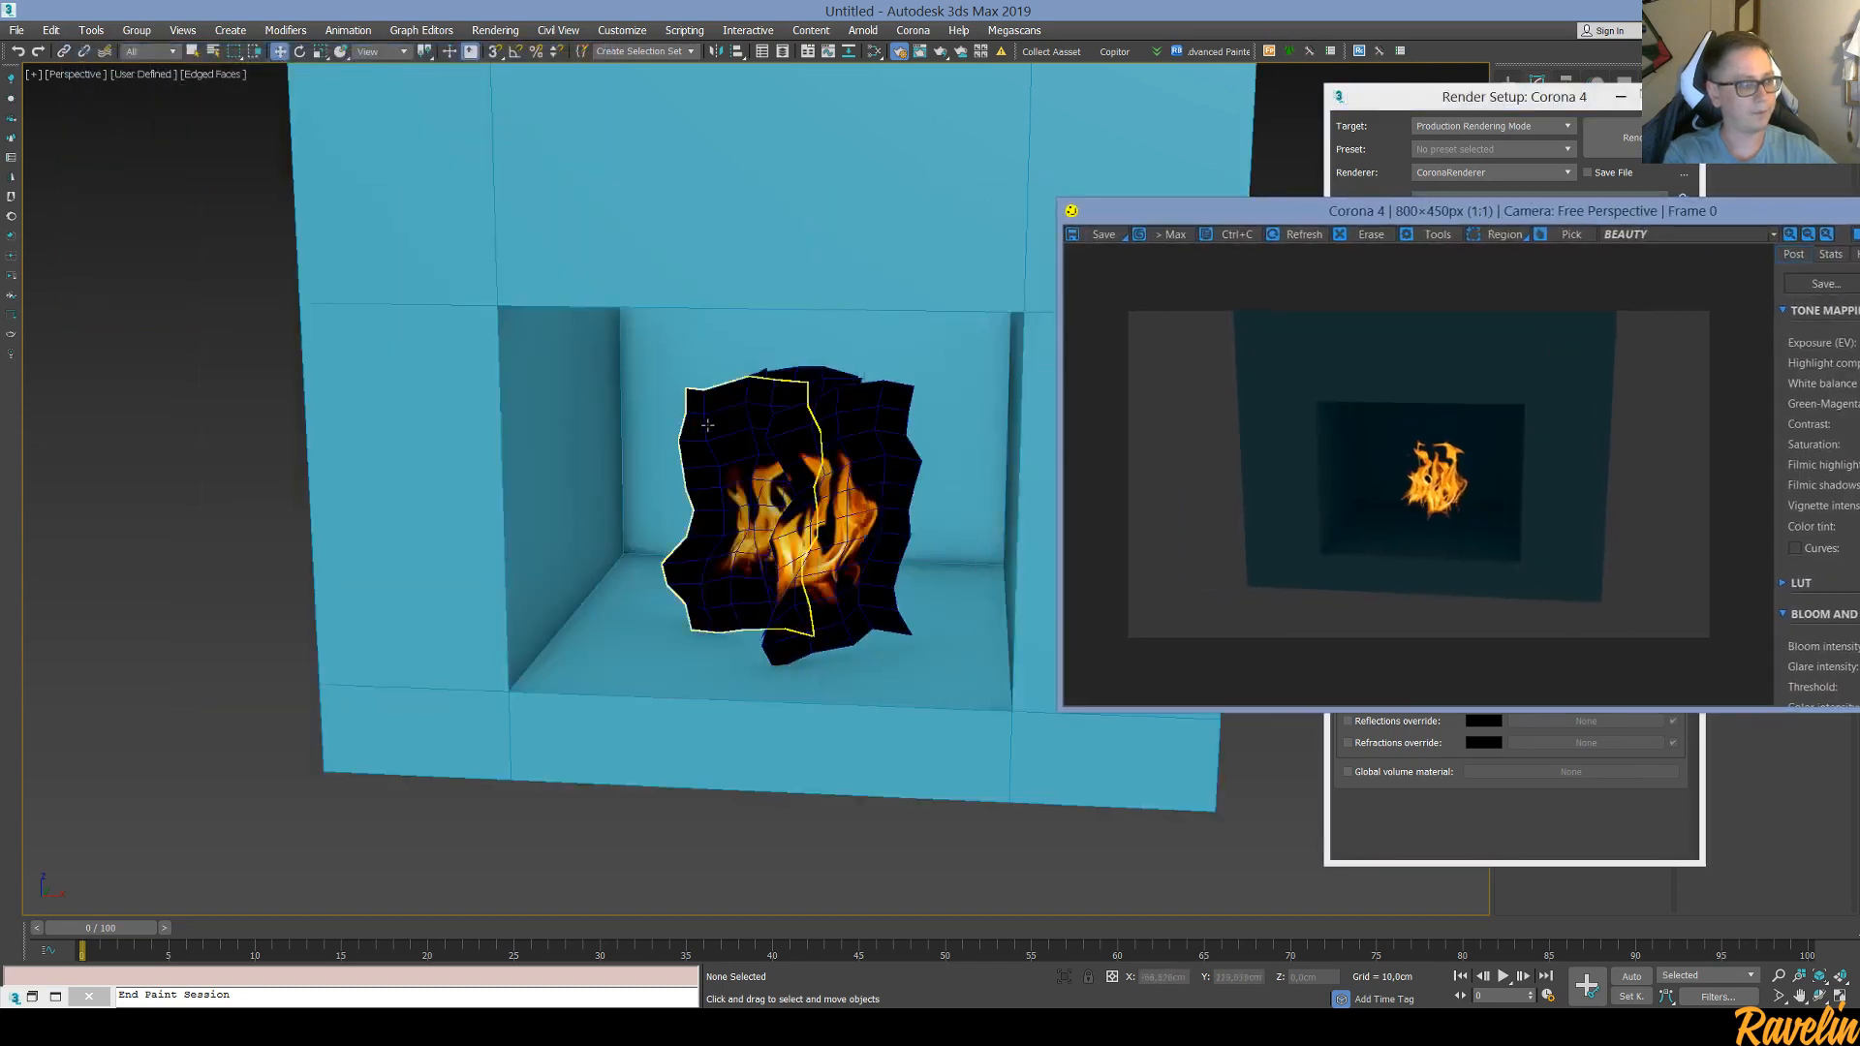
pyautogui.click(746, 449)
pyautogui.press('F3')
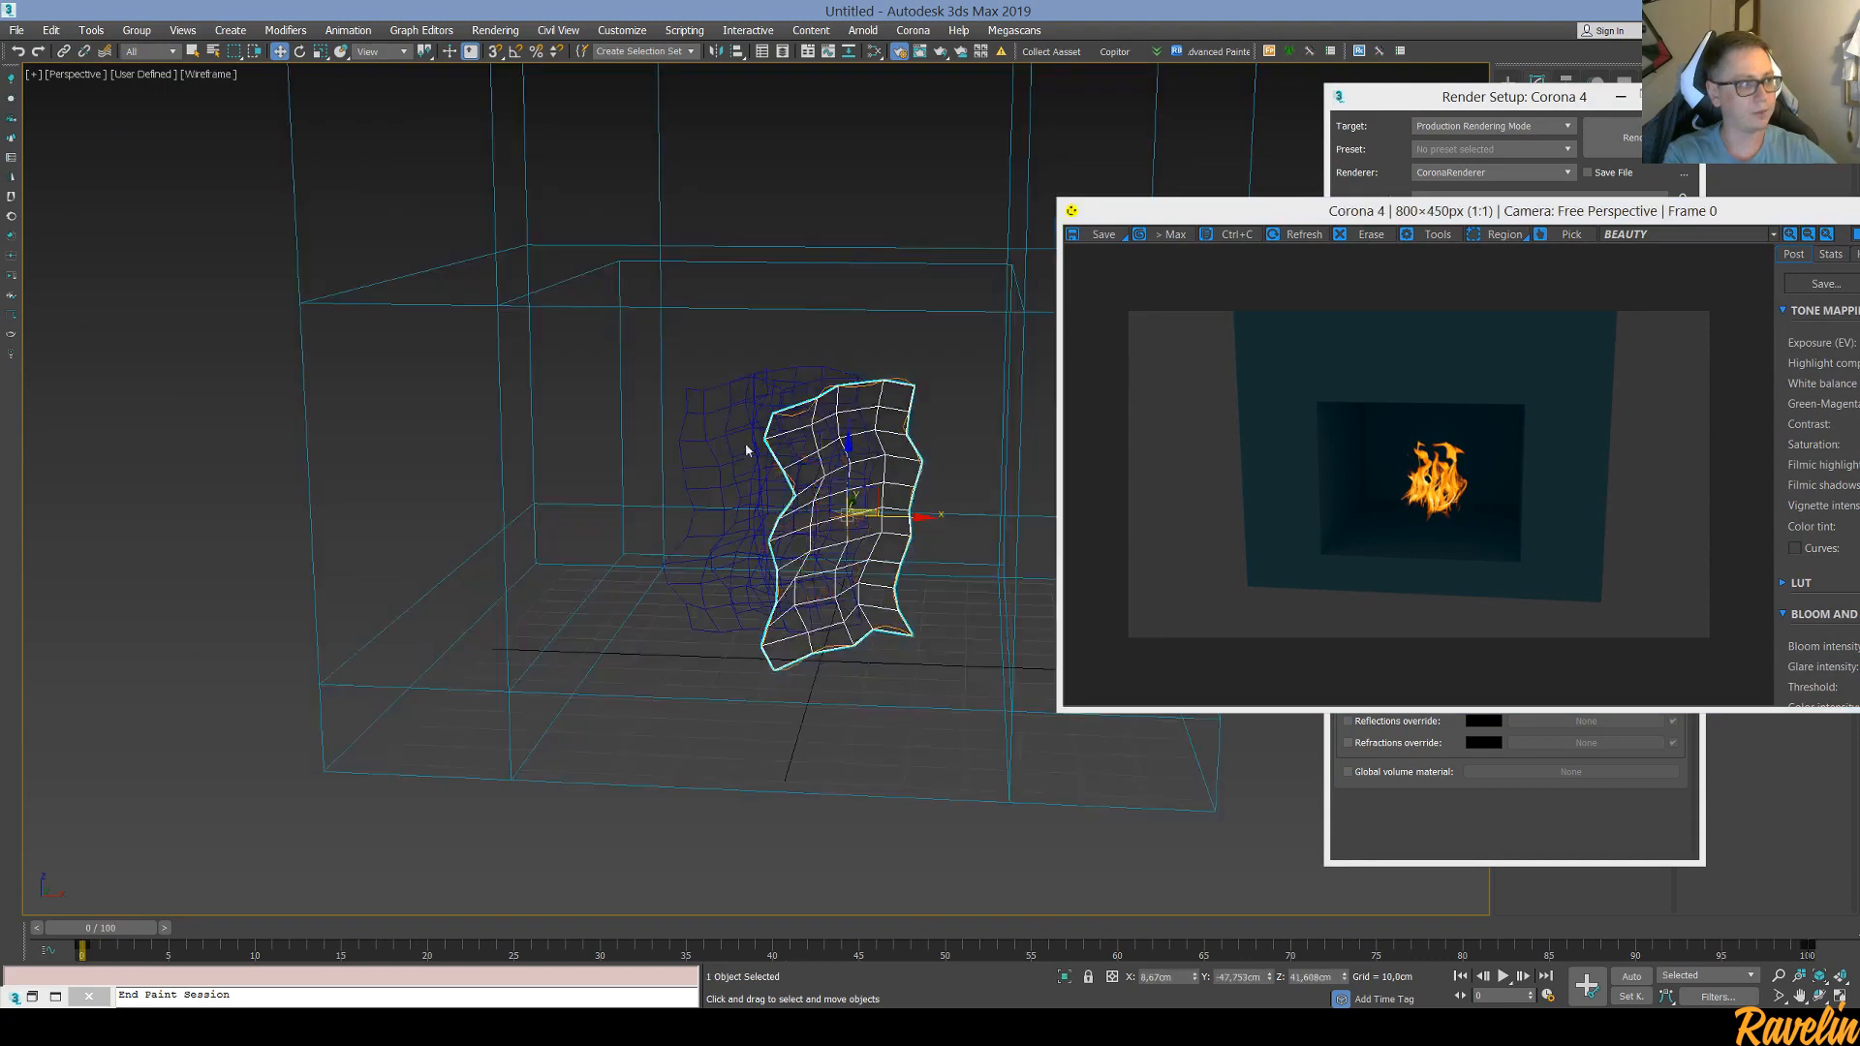
pyautogui.moveTo(905, 505); pyautogui.dragTo(906, 505)
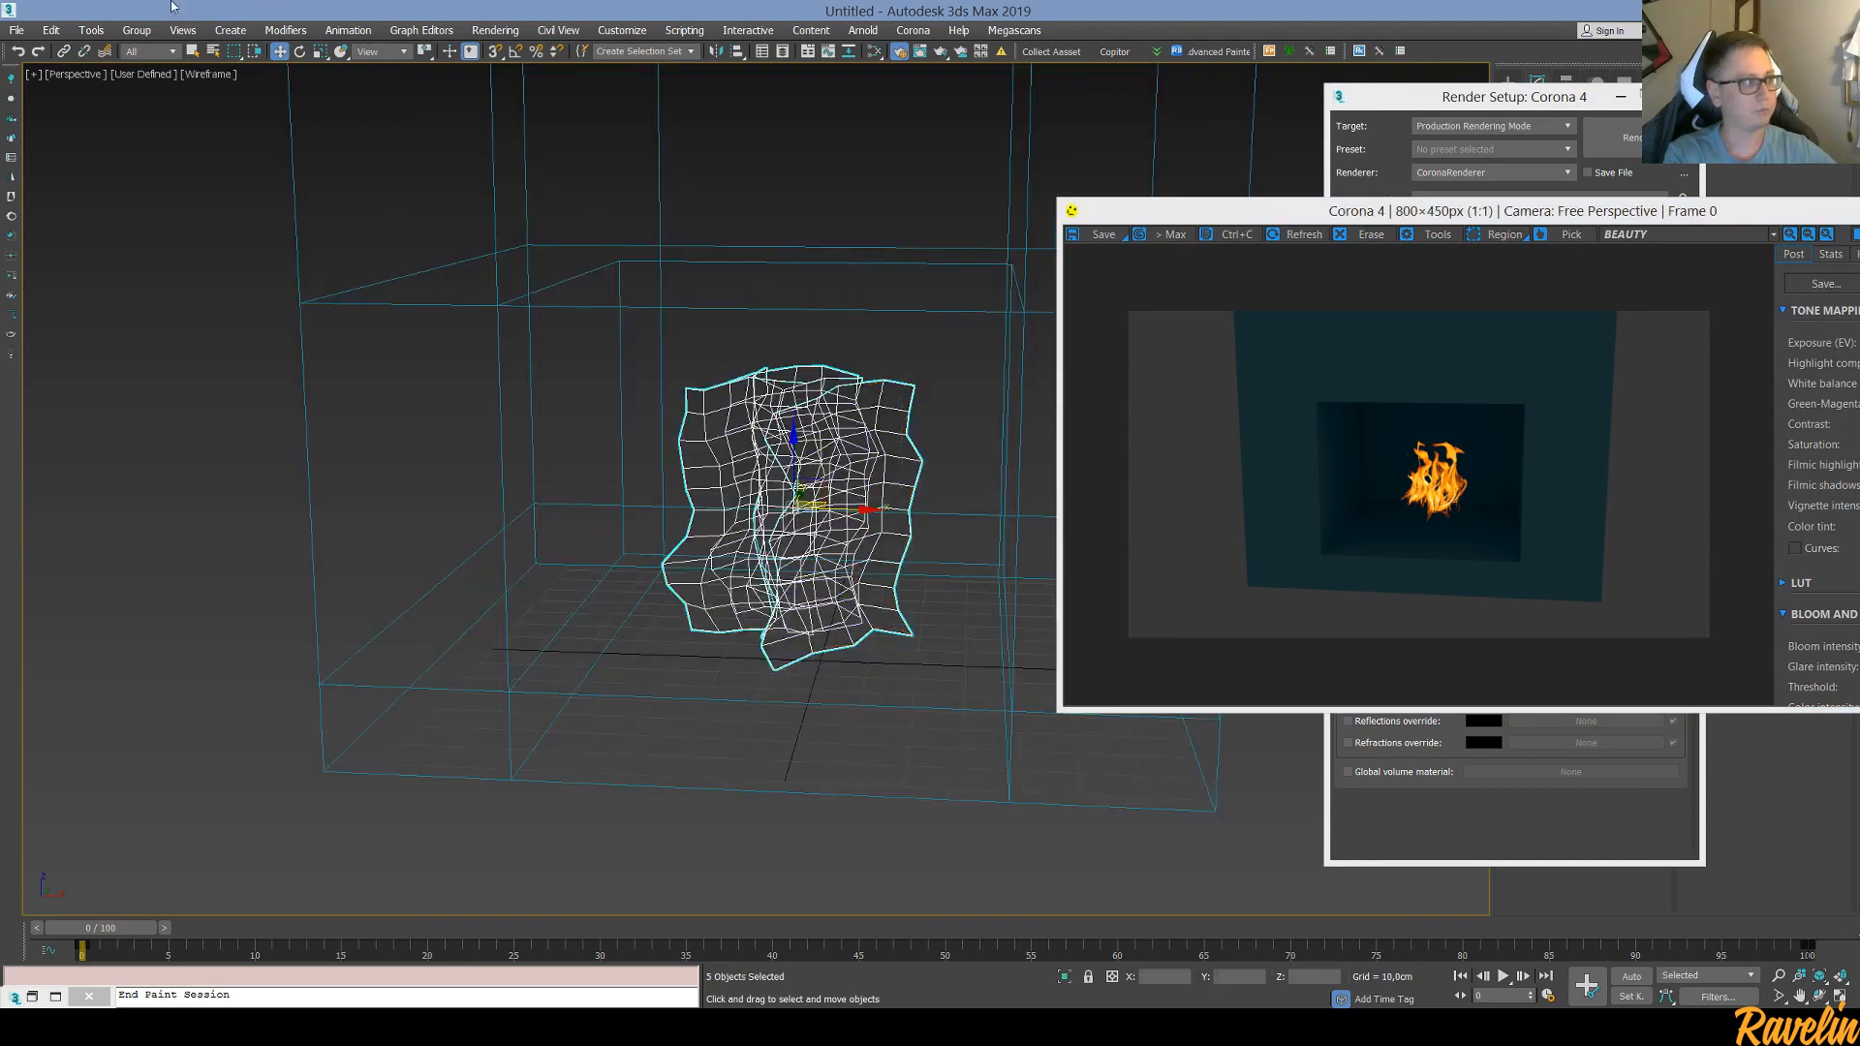
pyautogui.click(321, 52)
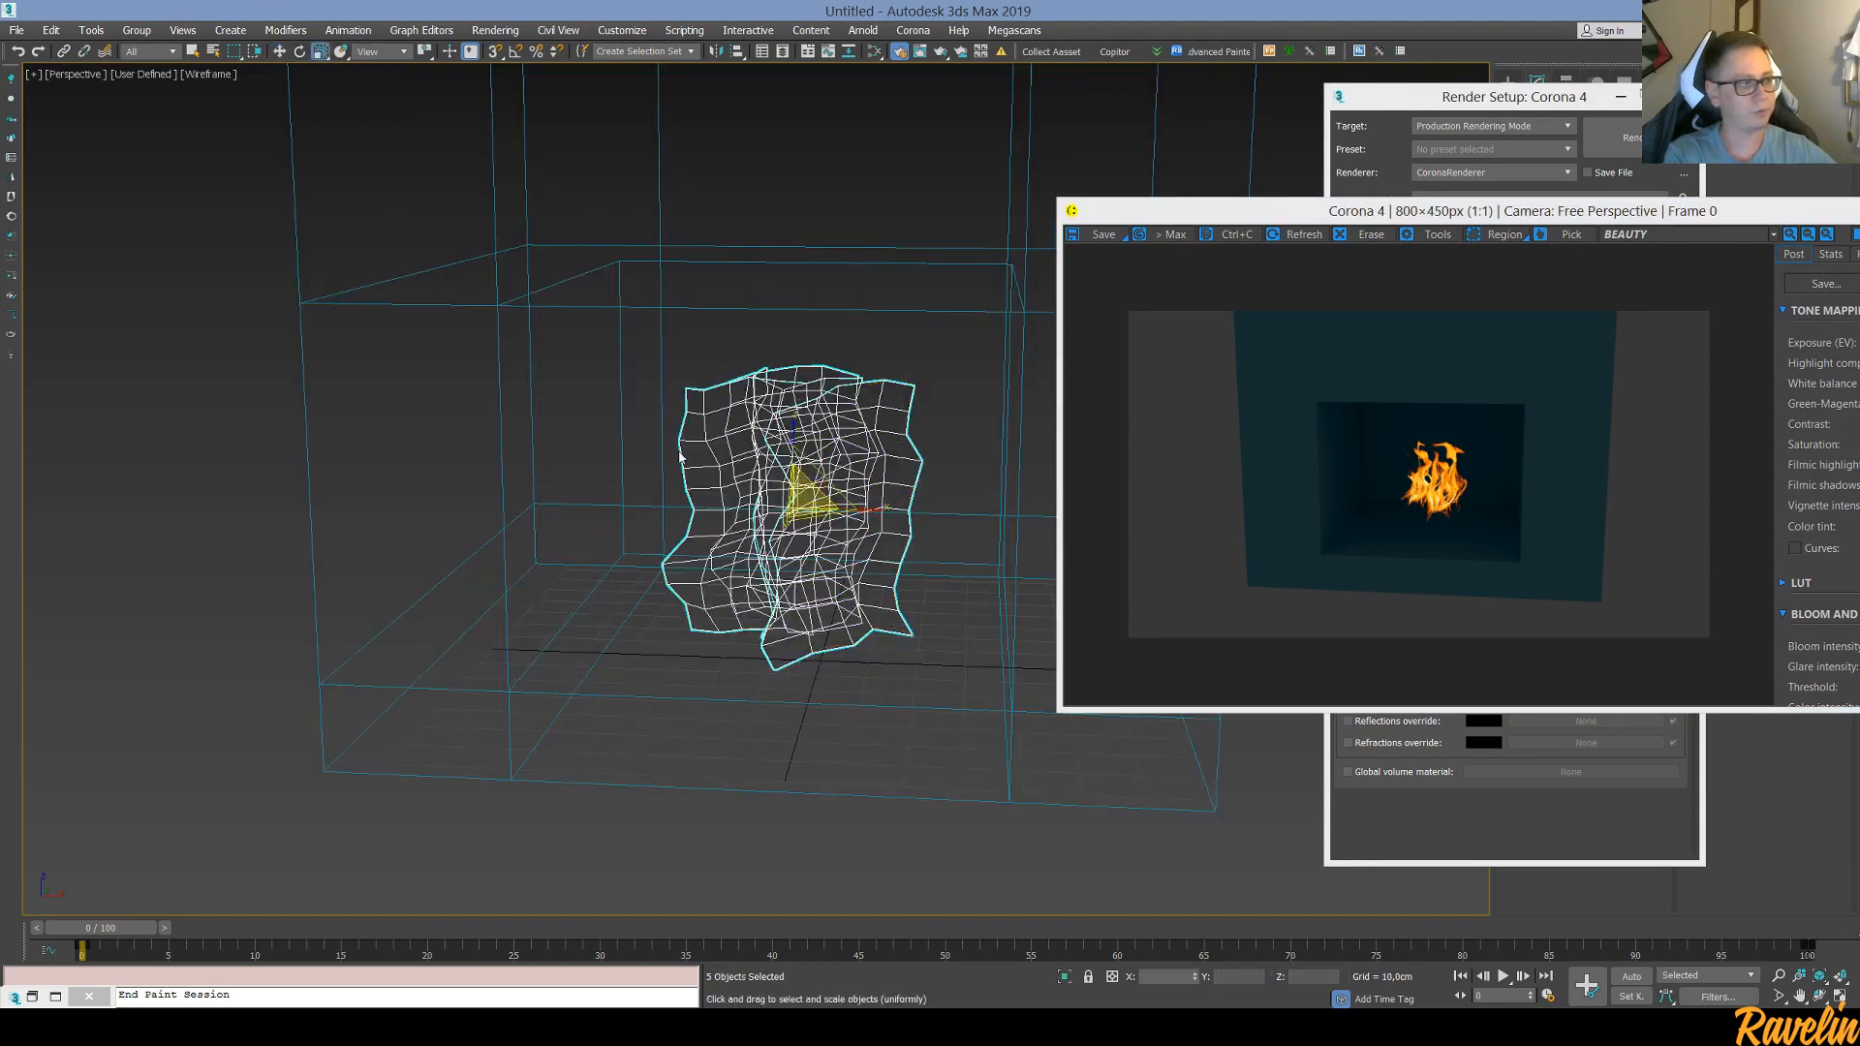
pyautogui.moveTo(799, 500)
pyautogui.mouseDown()
pyautogui.moveTo(795, 449)
pyautogui.moveTo(802, 499)
pyautogui.mouseUp()
pyautogui.press('w')
pyautogui.keyDown('alt'); pyautogui.moveTo(826, 652); pyautogui.dragTo(919, 652, button='middle'); pyautogui.keyUp('alt')
pyautogui.press('F3')
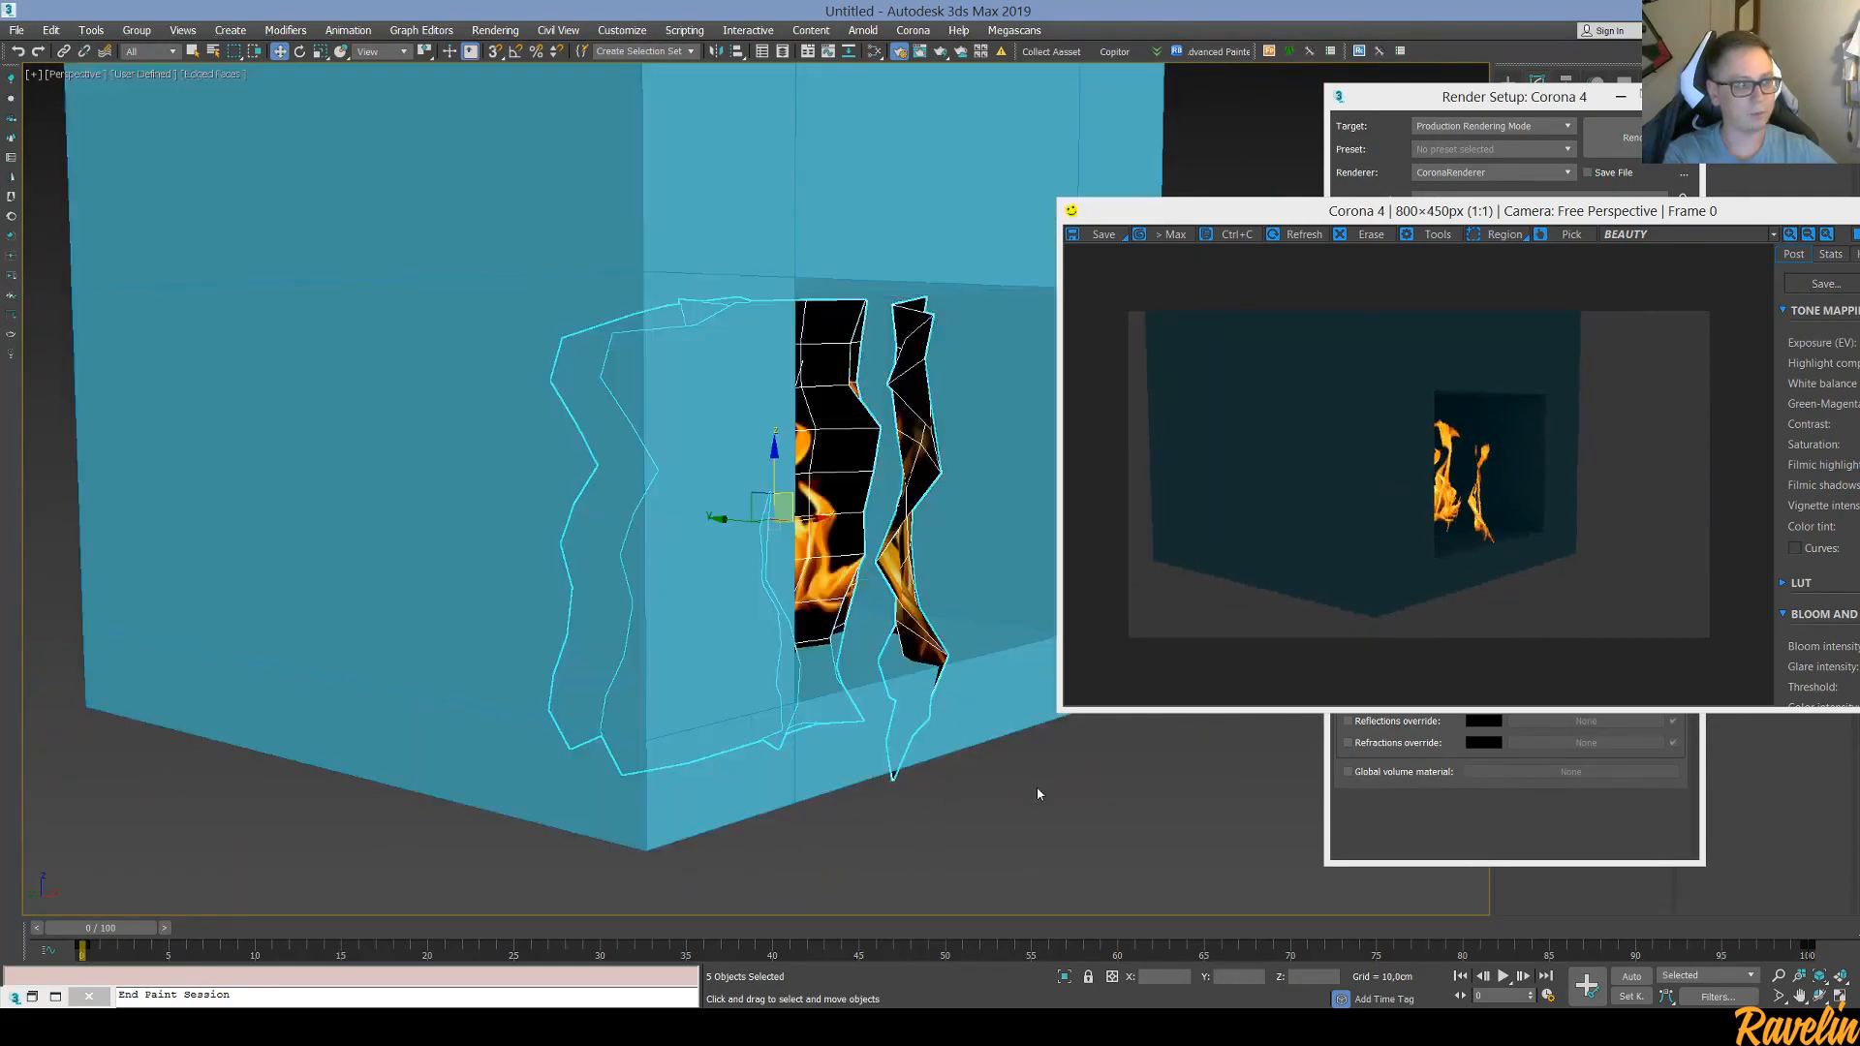
# Move only the front flame piece about 10 cm deeper into the fireplace, toward the other flames
pyautogui.click(874, 543)
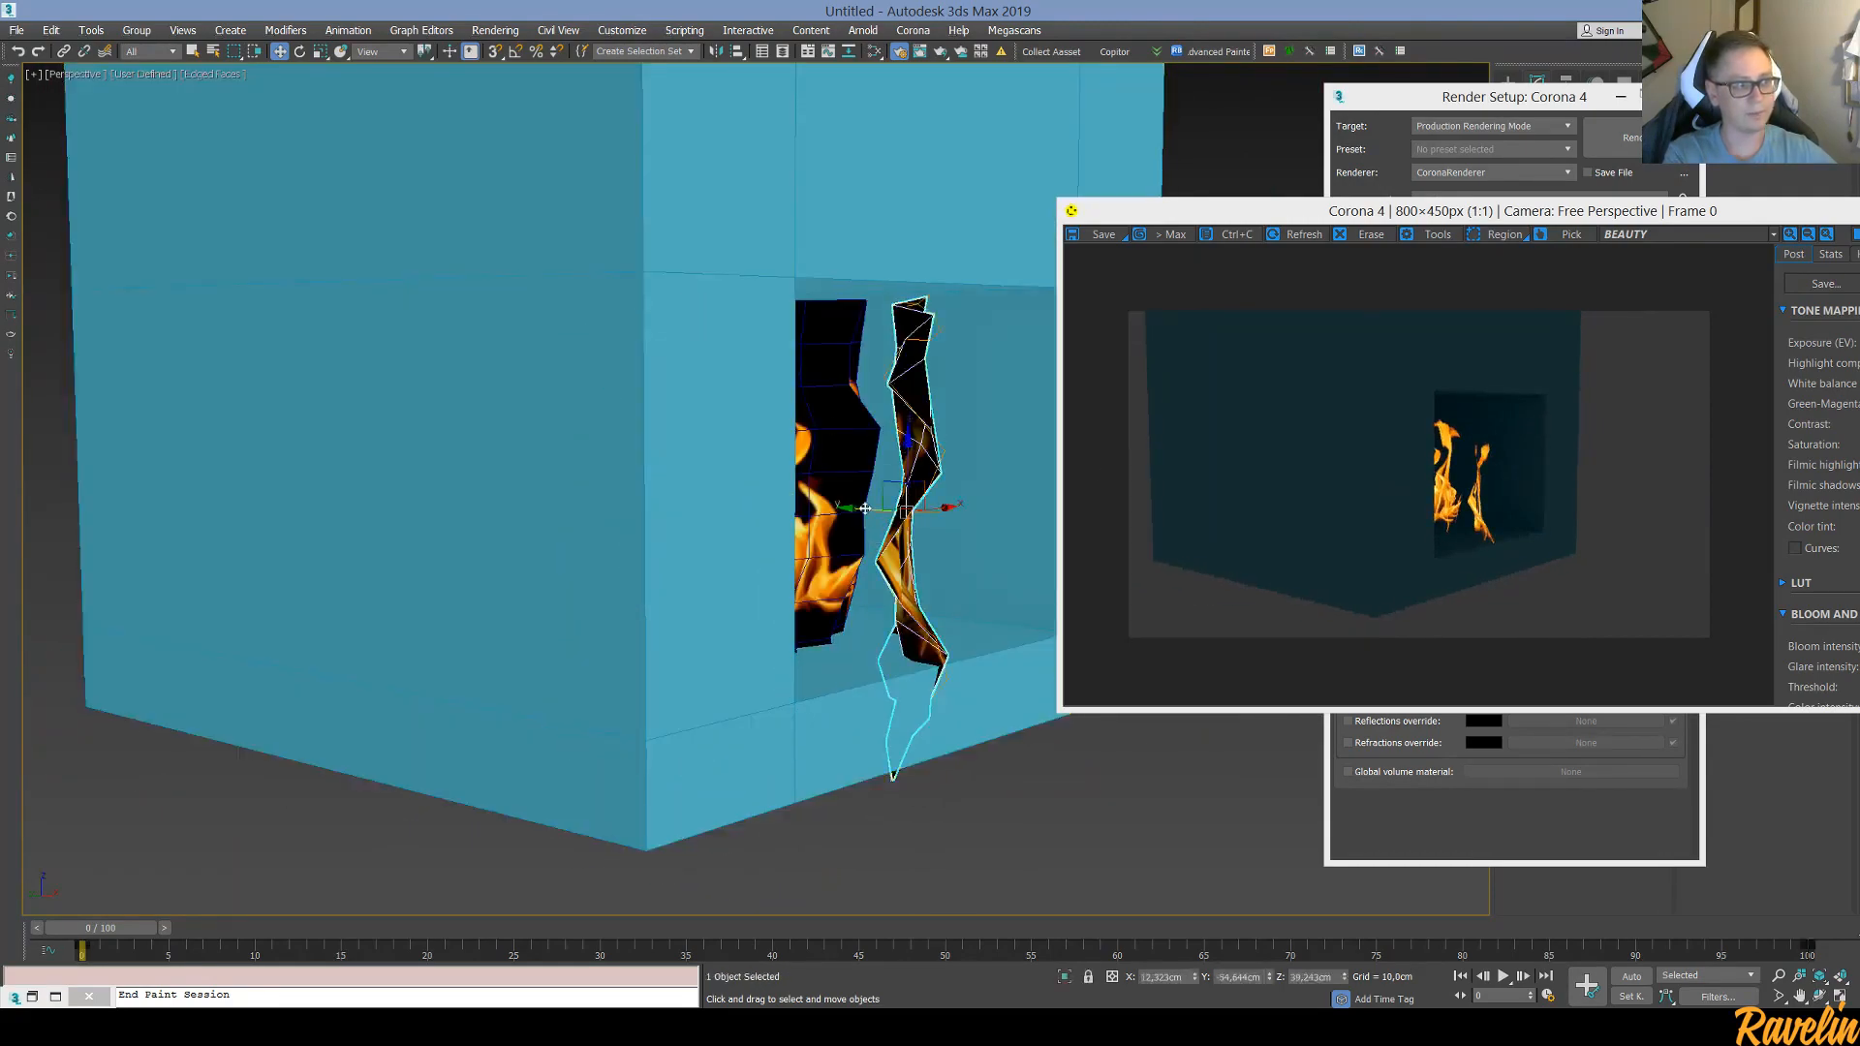
pyautogui.moveTo(874, 544); pyautogui.dragTo(819, 509)
pyautogui.keyDown('alt'); pyautogui.moveTo(811, 557); pyautogui.dragTo(801, 558, button='middle'); pyautogui.keyUp('alt')
pyautogui.moveTo(723, 555)
pyautogui.keyDown('alt'); pyautogui.mouseDown(button='middle')
pyautogui.moveTo(652, 552)
pyautogui.moveTo(711, 551)
pyautogui.moveTo(760, 581)
pyautogui.moveTo(620, 485)
pyautogui.moveTo(623, 538)
pyautogui.moveTo(865, 541)
pyautogui.moveTo(721, 535)
pyautogui.mouseUp(button='middle'); pyautogui.keyUp('alt')
pyautogui.scroll(-6, 639, 531)
pyautogui.scroll(4, 676, 537)
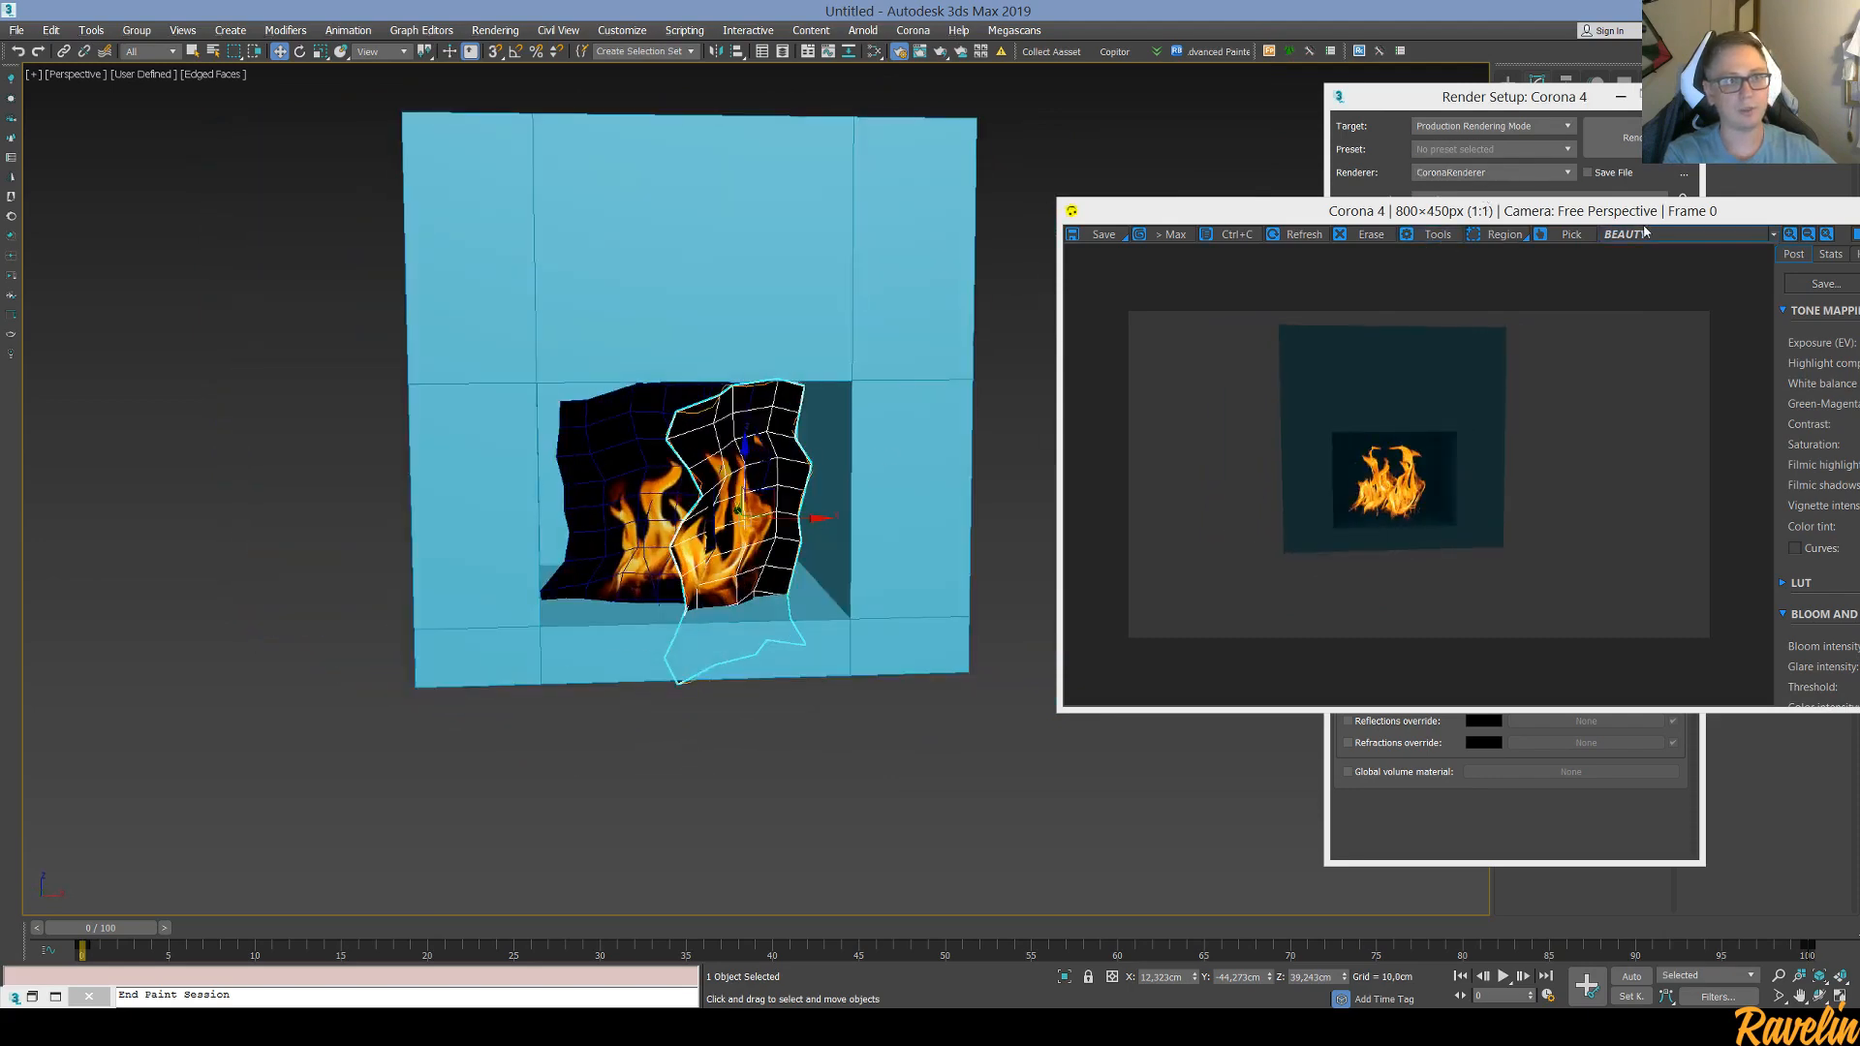
# Select the fireplace box and add a new CoronaMtl node in the Slate Material Editor
pyautogui.moveTo(1644, 218); pyautogui.dragTo(1176, 547)
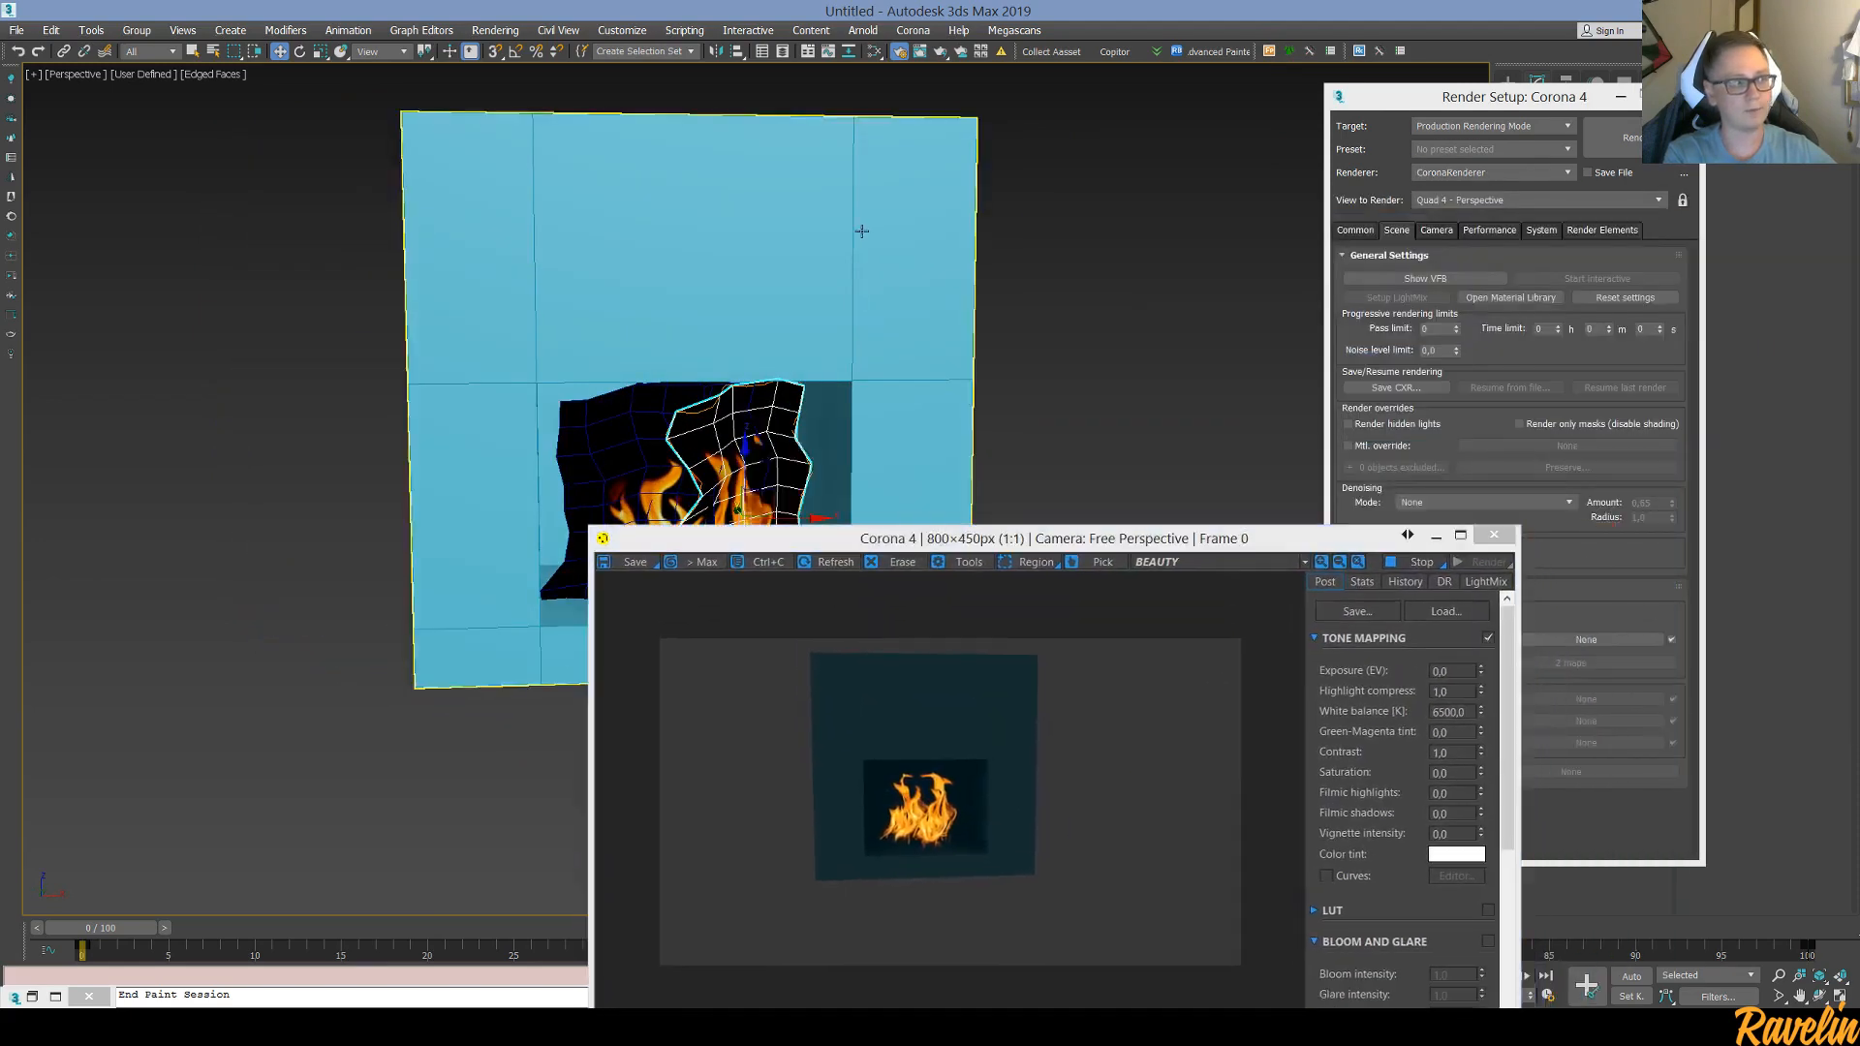
pyautogui.click(959, 233)
pyautogui.press('m')
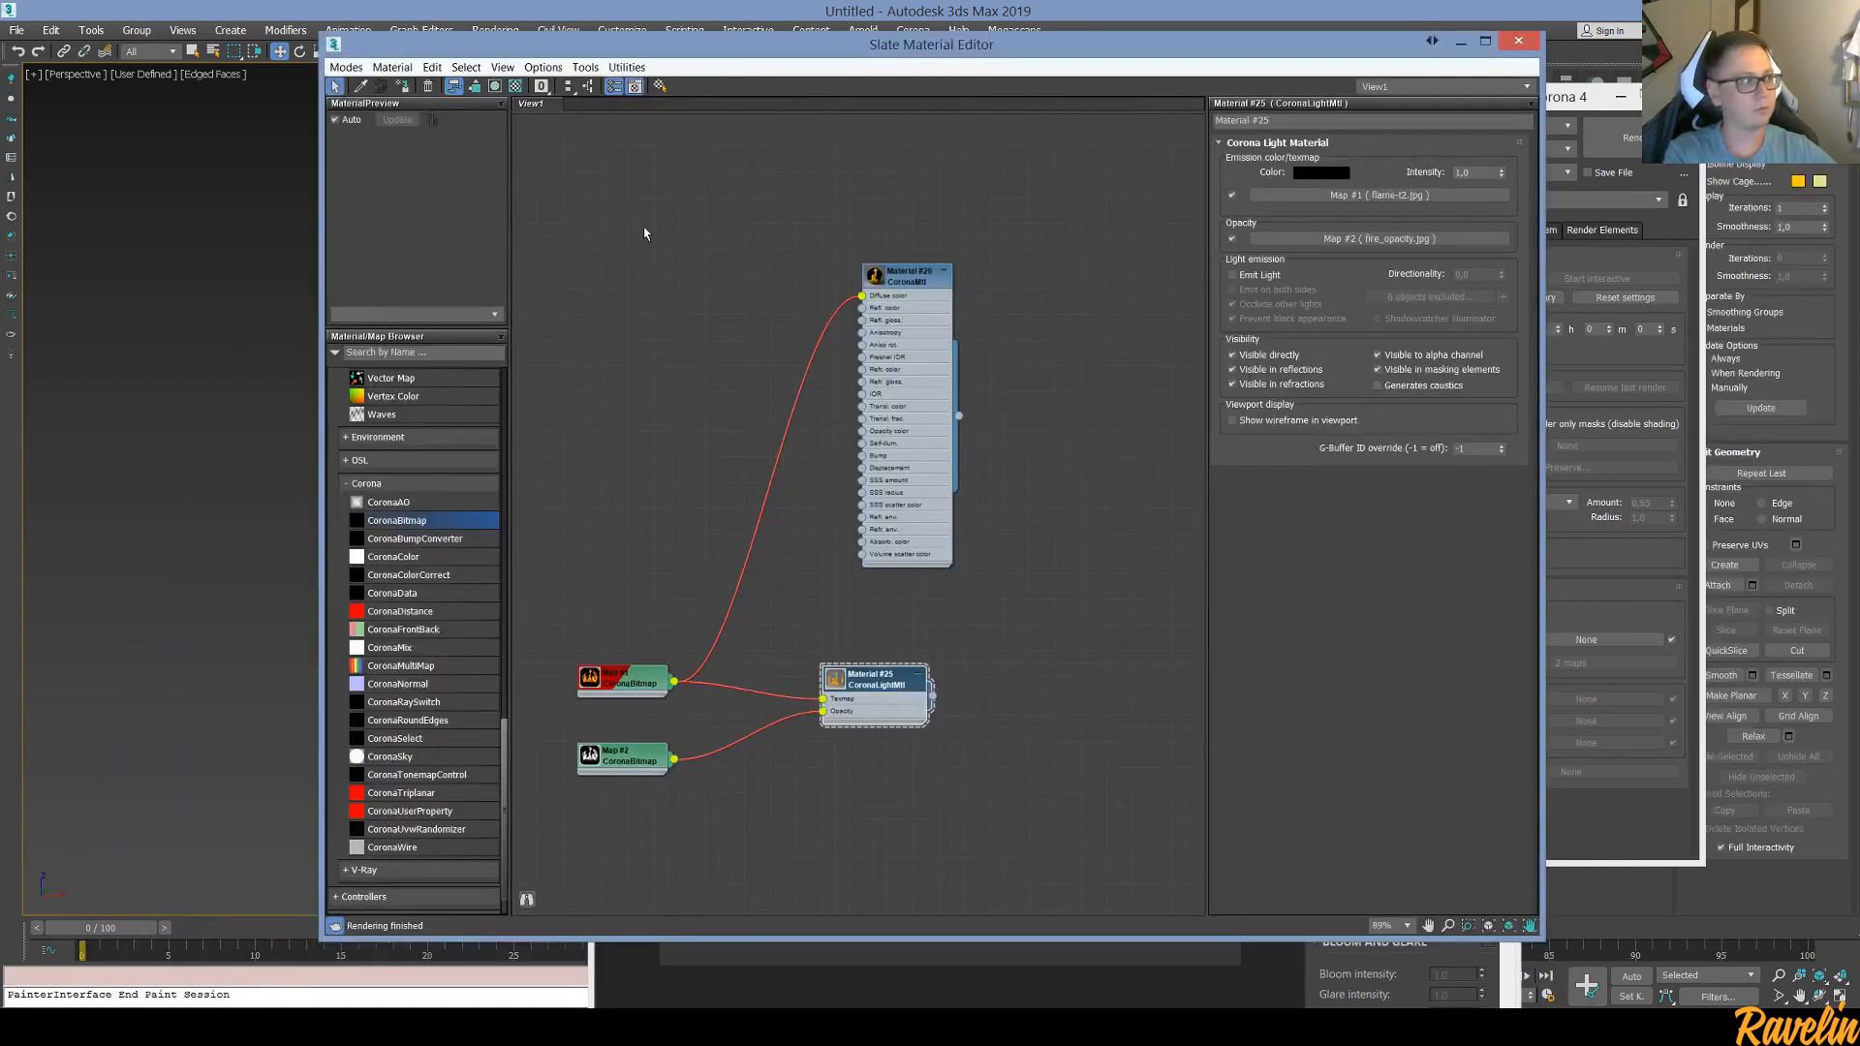
pyautogui.scroll(-3, 659, 363)
pyautogui.moveTo(665, 366); pyautogui.dragTo(812, 612, button='middle')
pyautogui.scroll(-2, 812, 612)
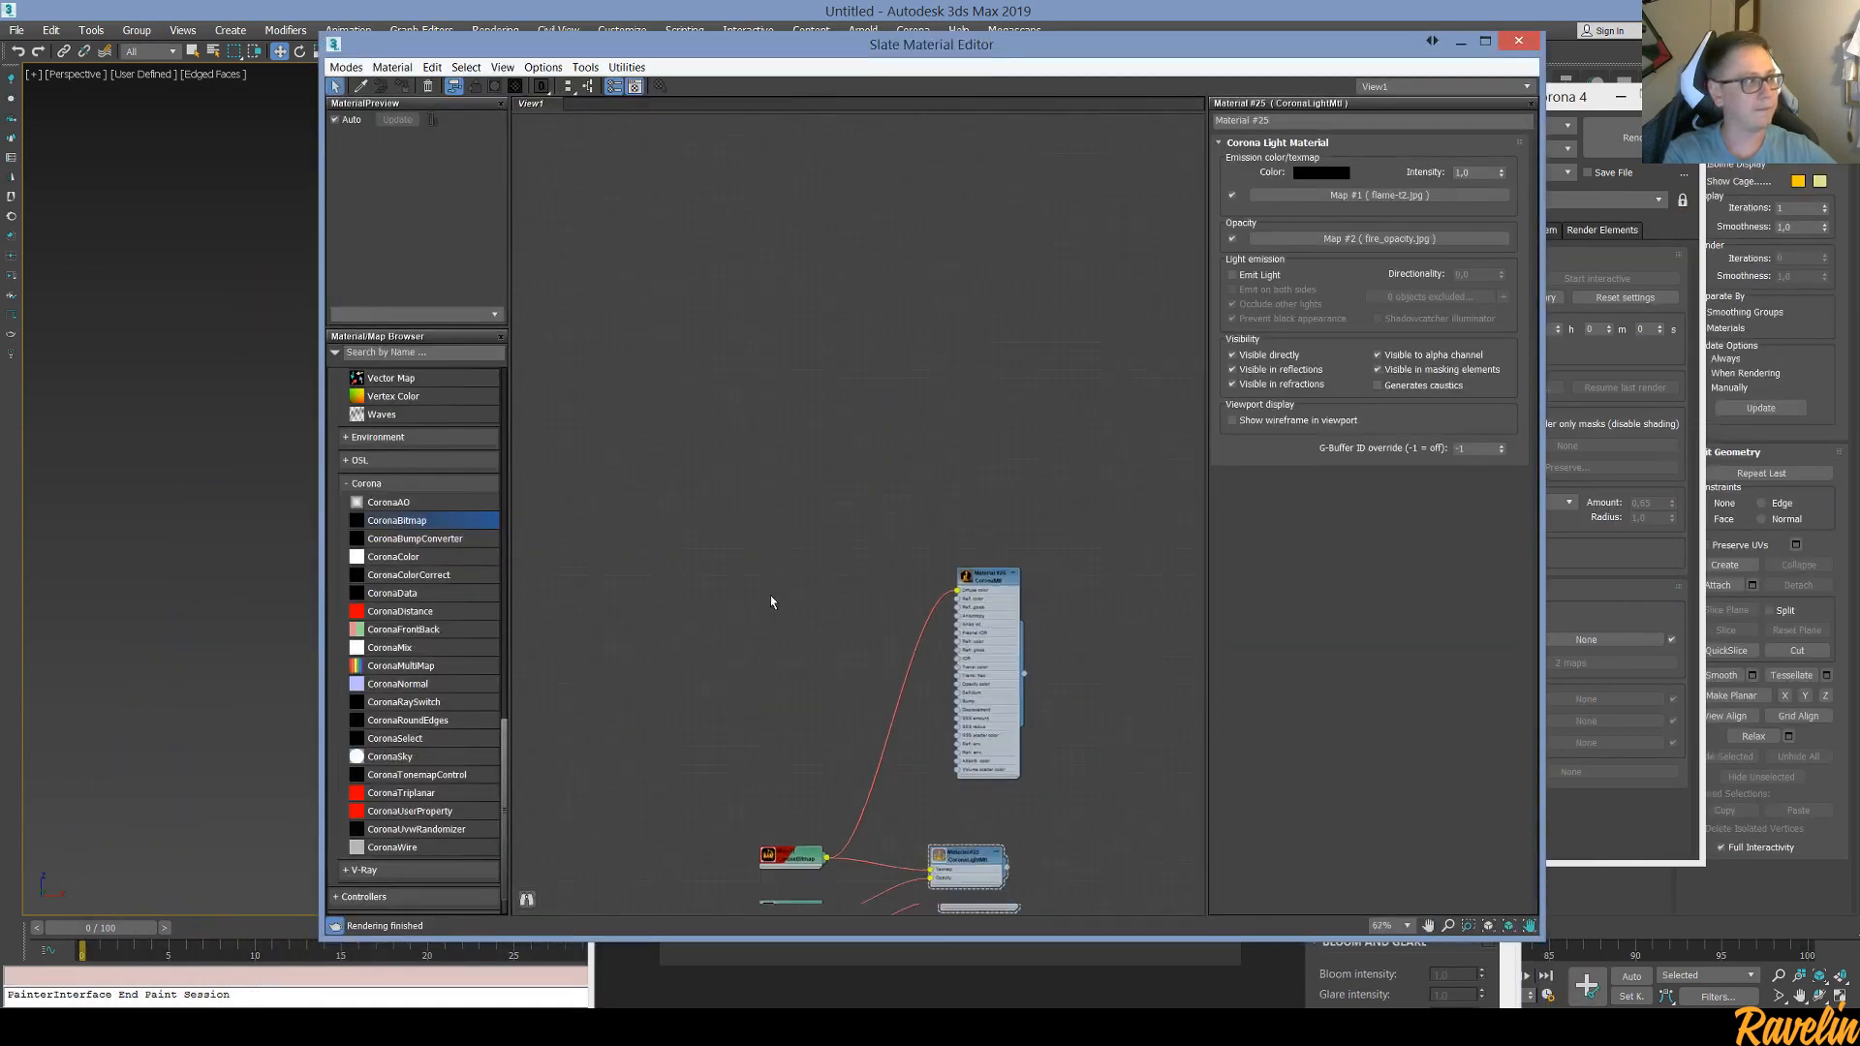
pyautogui.moveTo(505, 760); pyautogui.dragTo(563, 311)
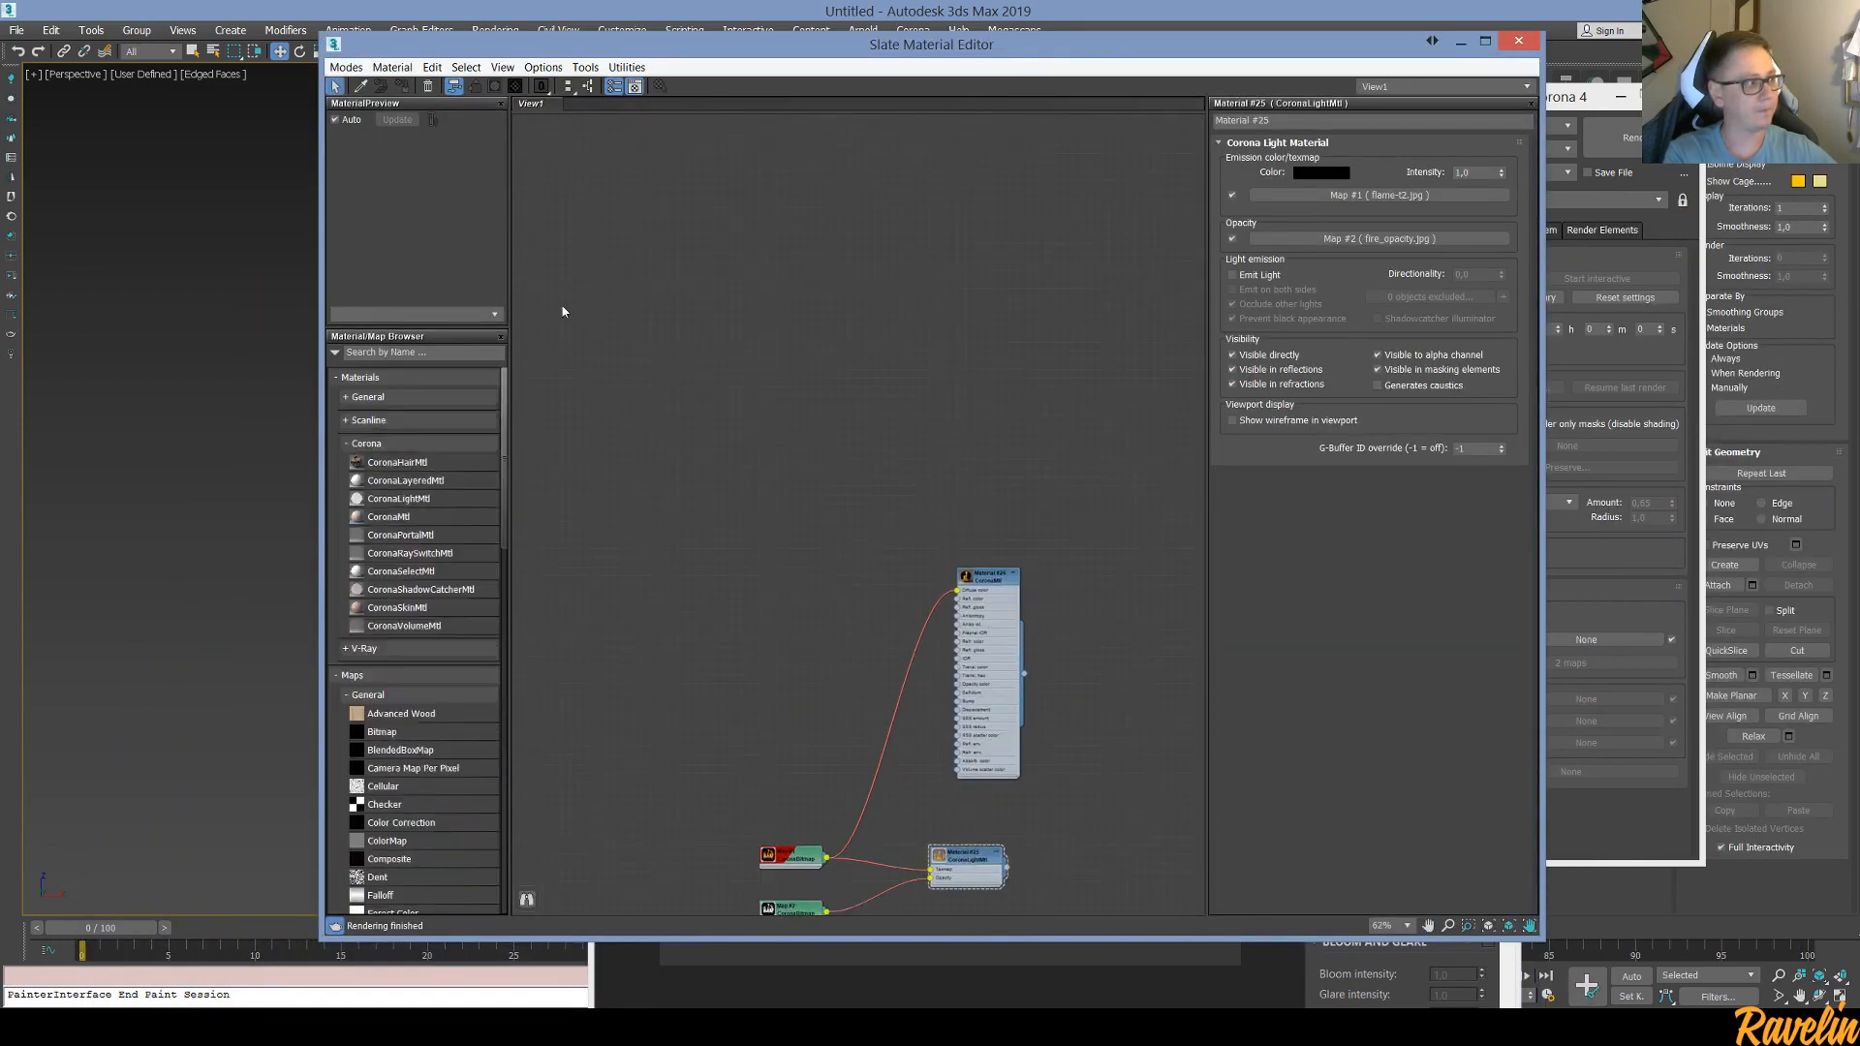
pyautogui.moveTo(388, 516); pyautogui.dragTo(761, 329)
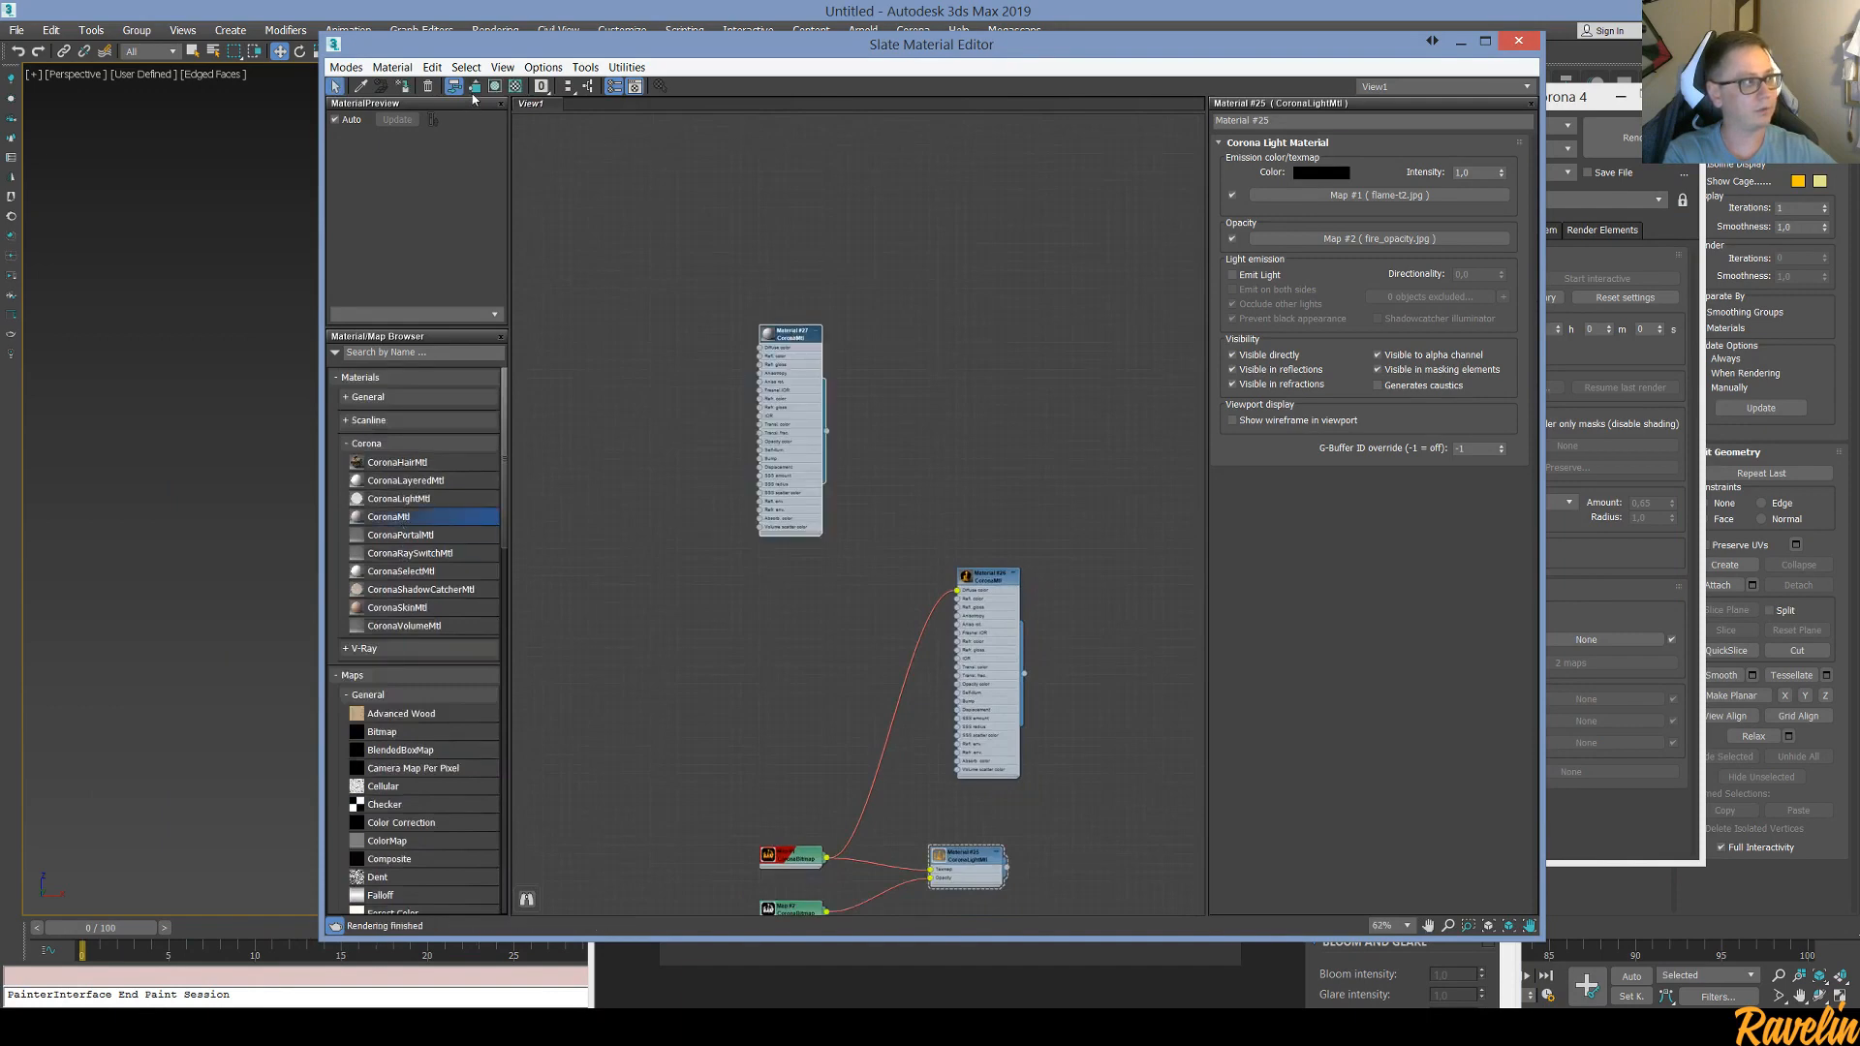
# Assign the new CoronaMtl to the fireplace box and clear the material editor and render setup windows from the viewport
pyautogui.moveTo(493, 54); pyautogui.dragTo(669, 491)
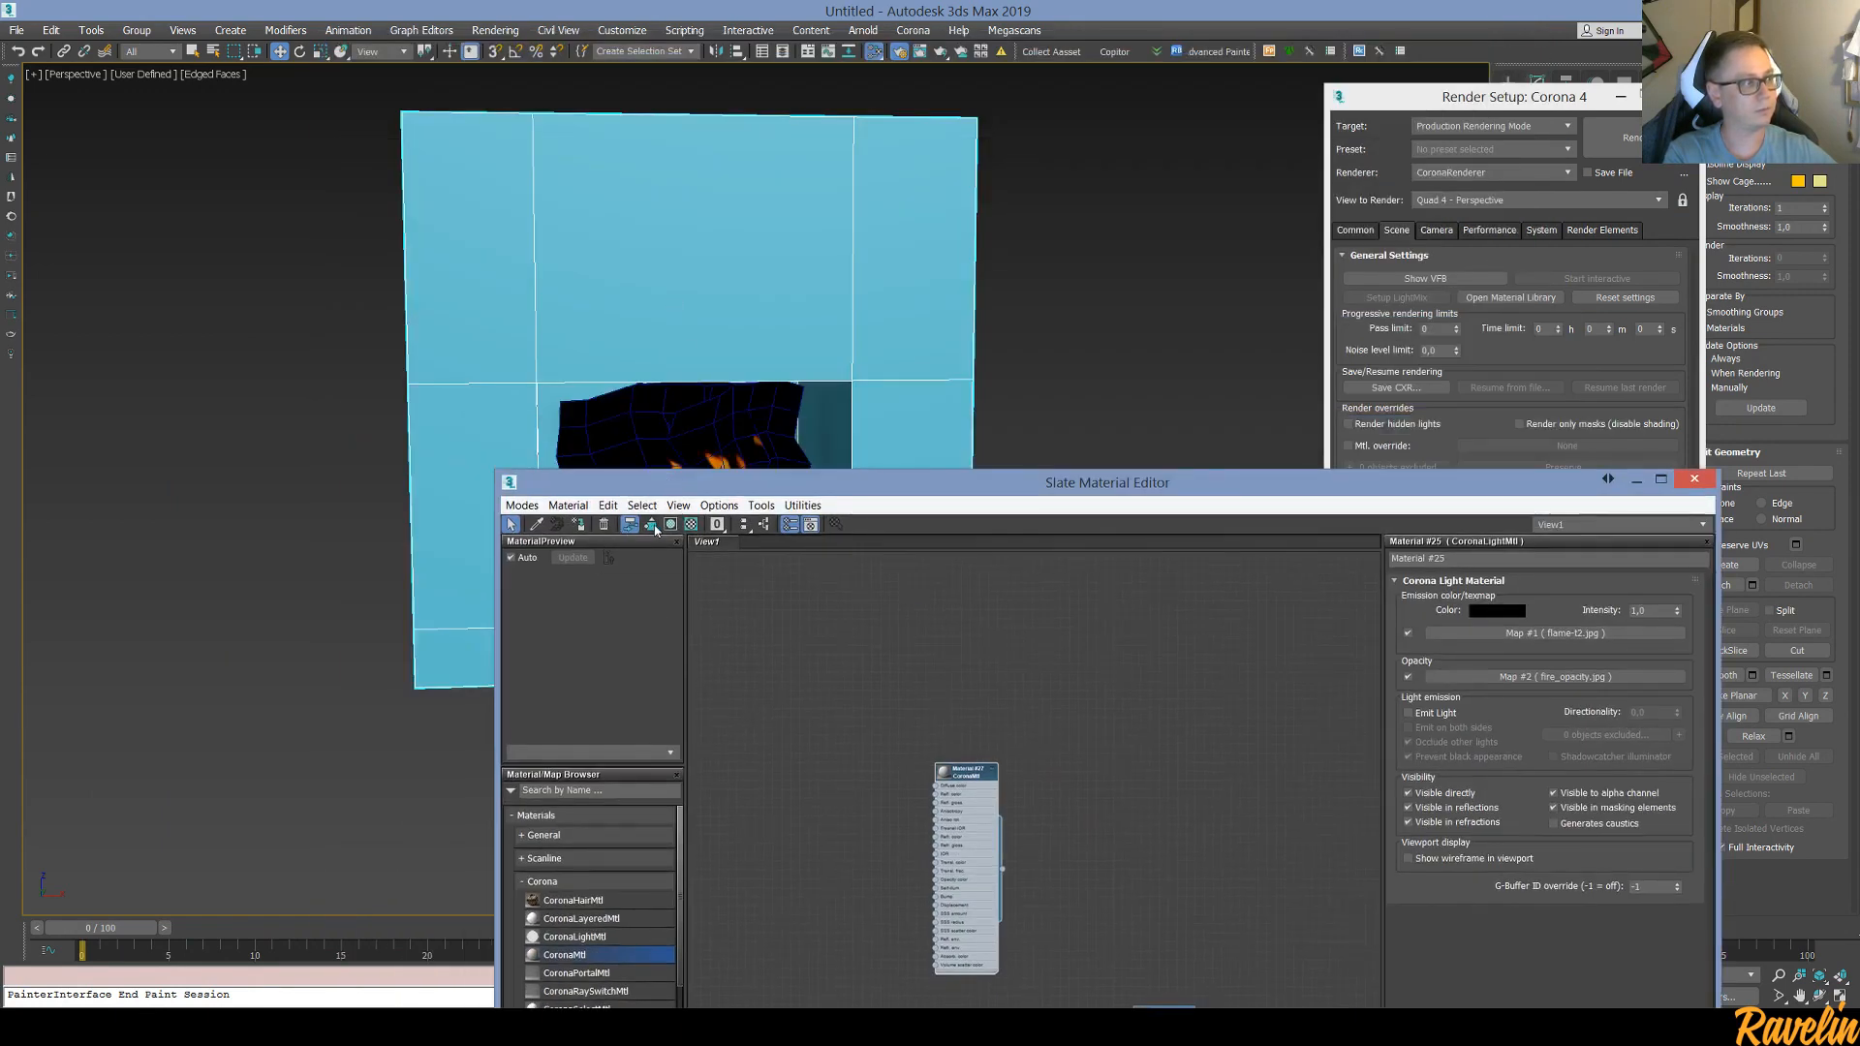
pyautogui.click(579, 525)
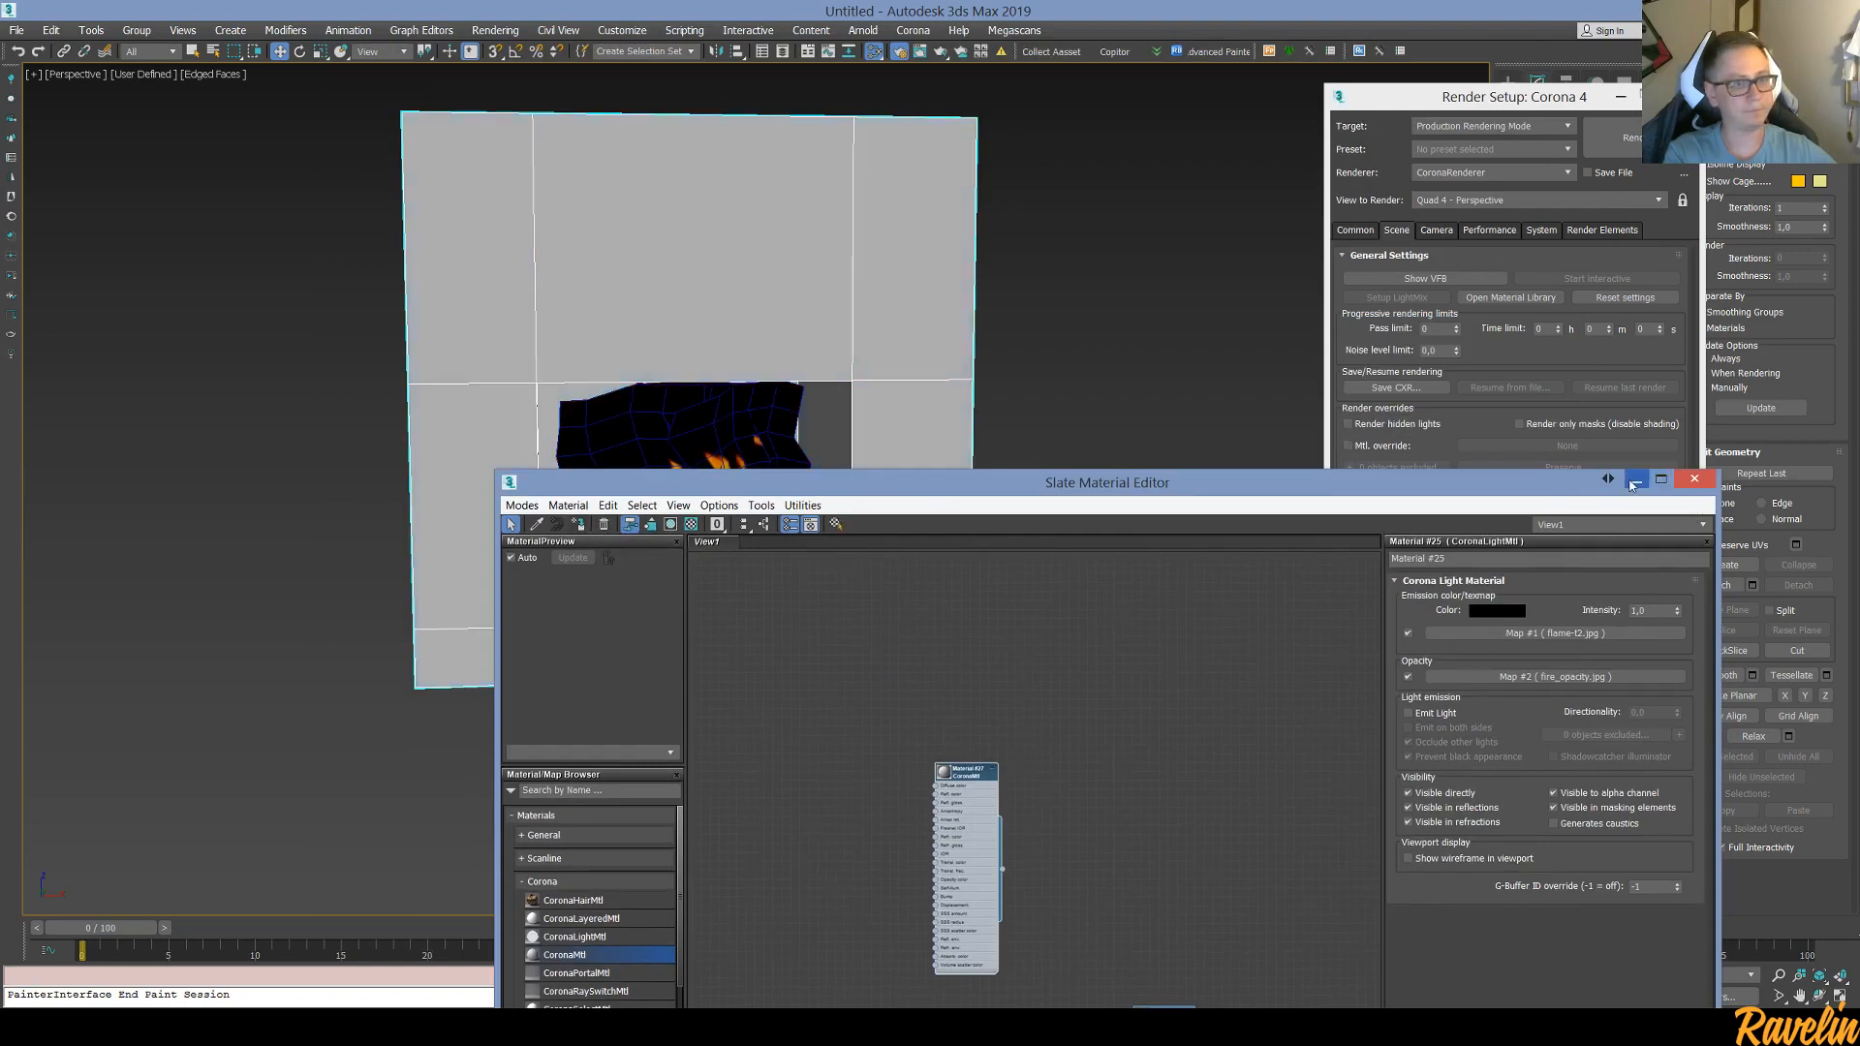
pyautogui.click(1636, 481)
pyautogui.moveTo(1038, 555); pyautogui.dragTo(898, 625)
pyautogui.click(1621, 96)
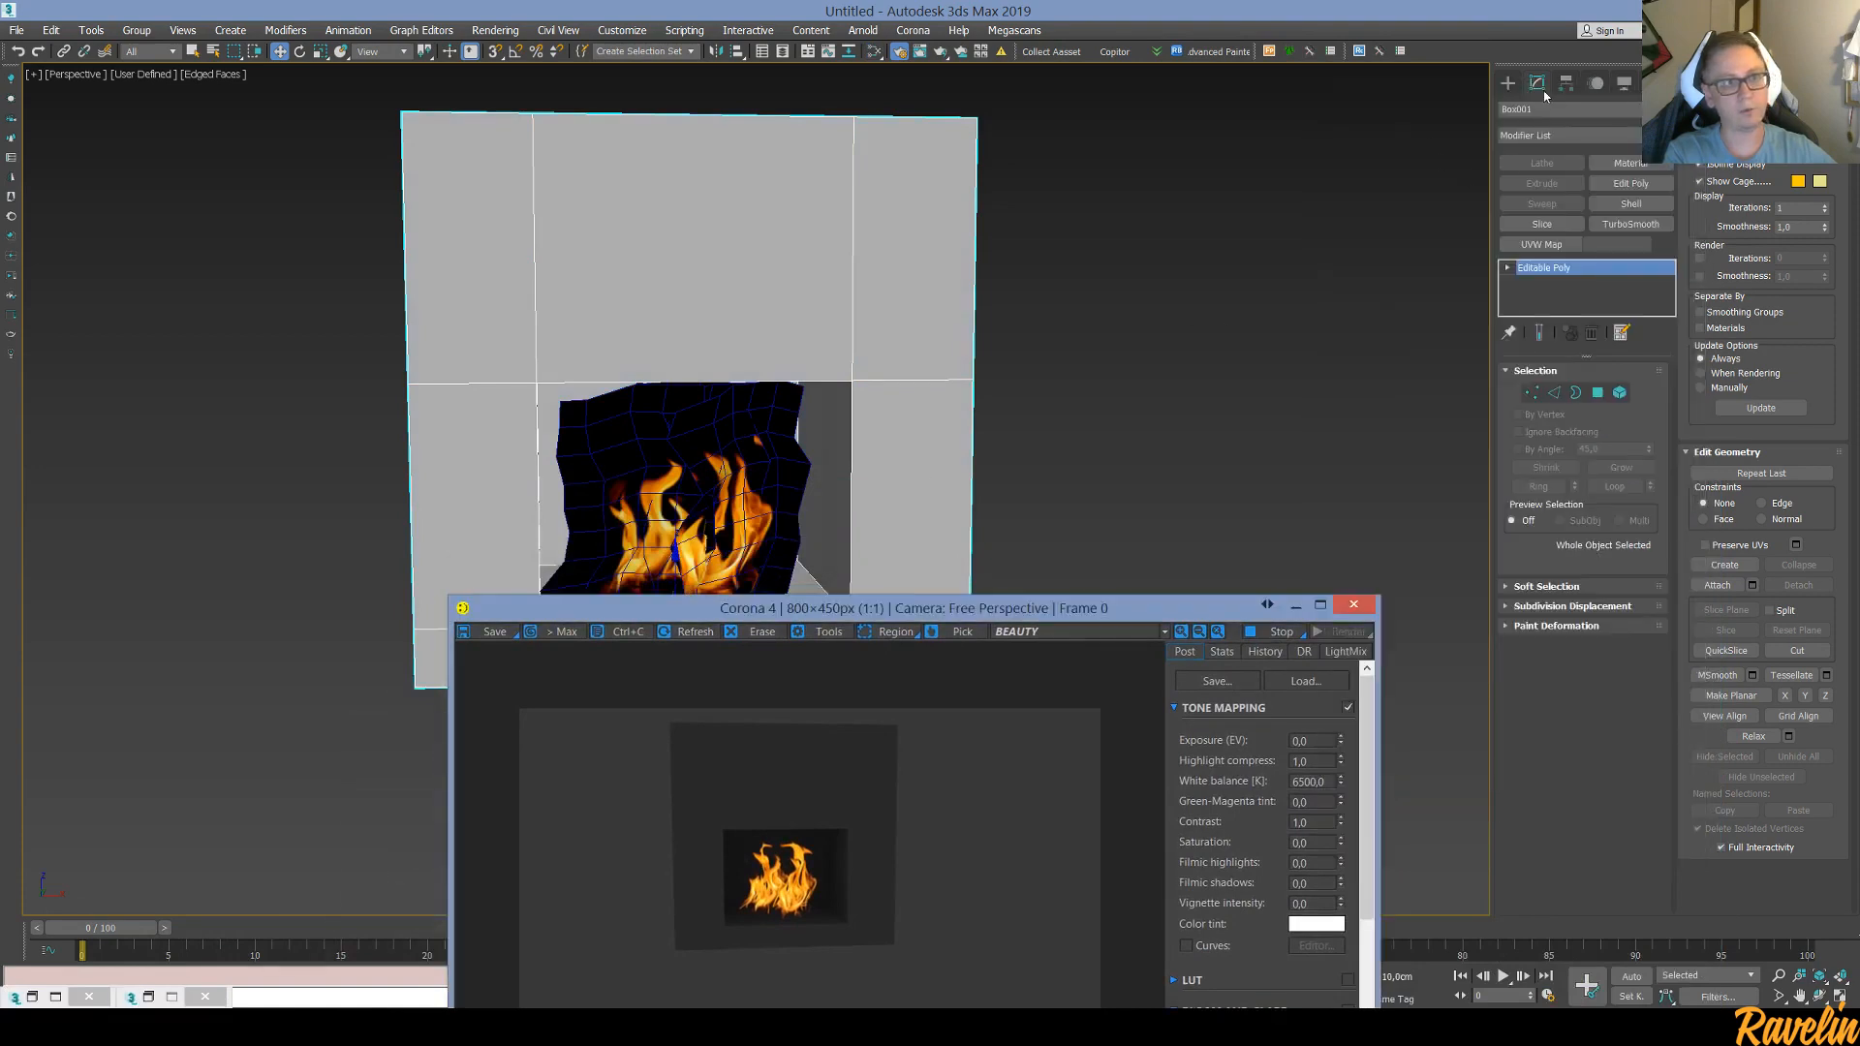
# Create a spherical CoronaLight with a radius of about 2 cm among the flames in the front view
pyautogui.click(1507, 83)
pyautogui.click(1545, 107)
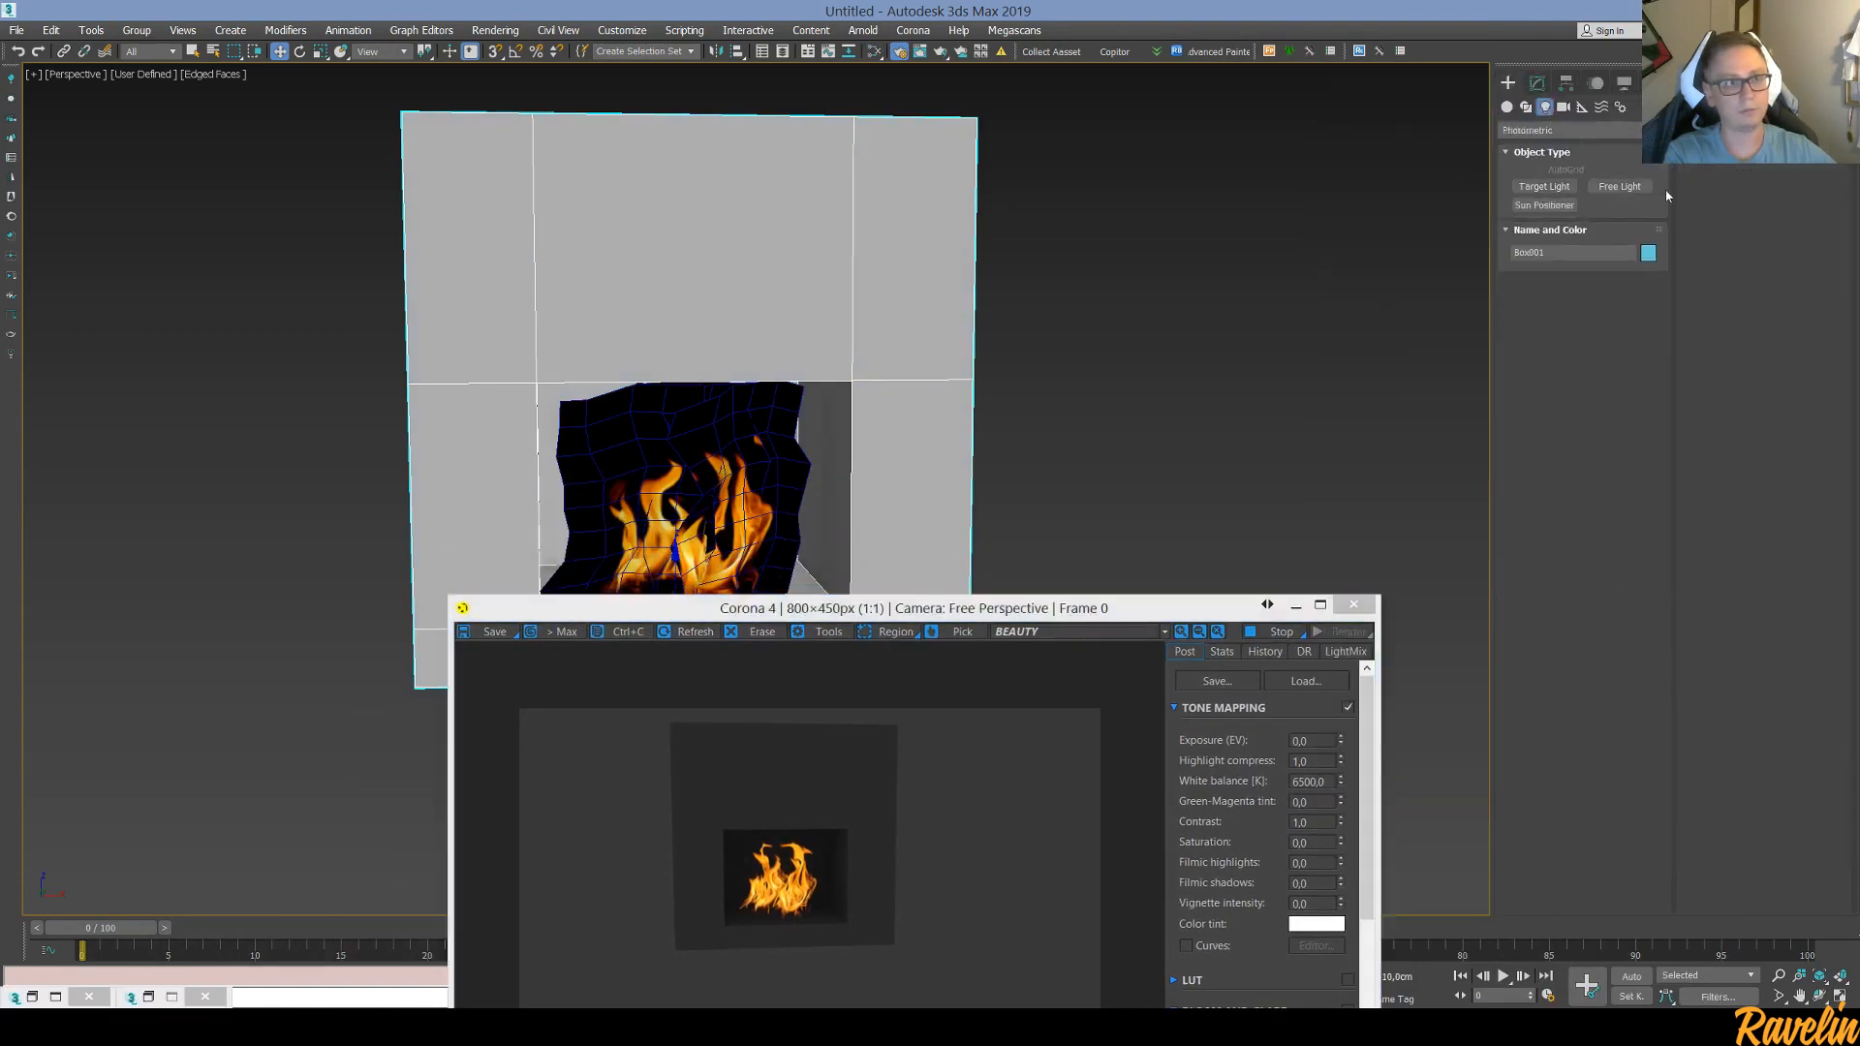
pyautogui.click(1551, 129)
pyautogui.click(1525, 182)
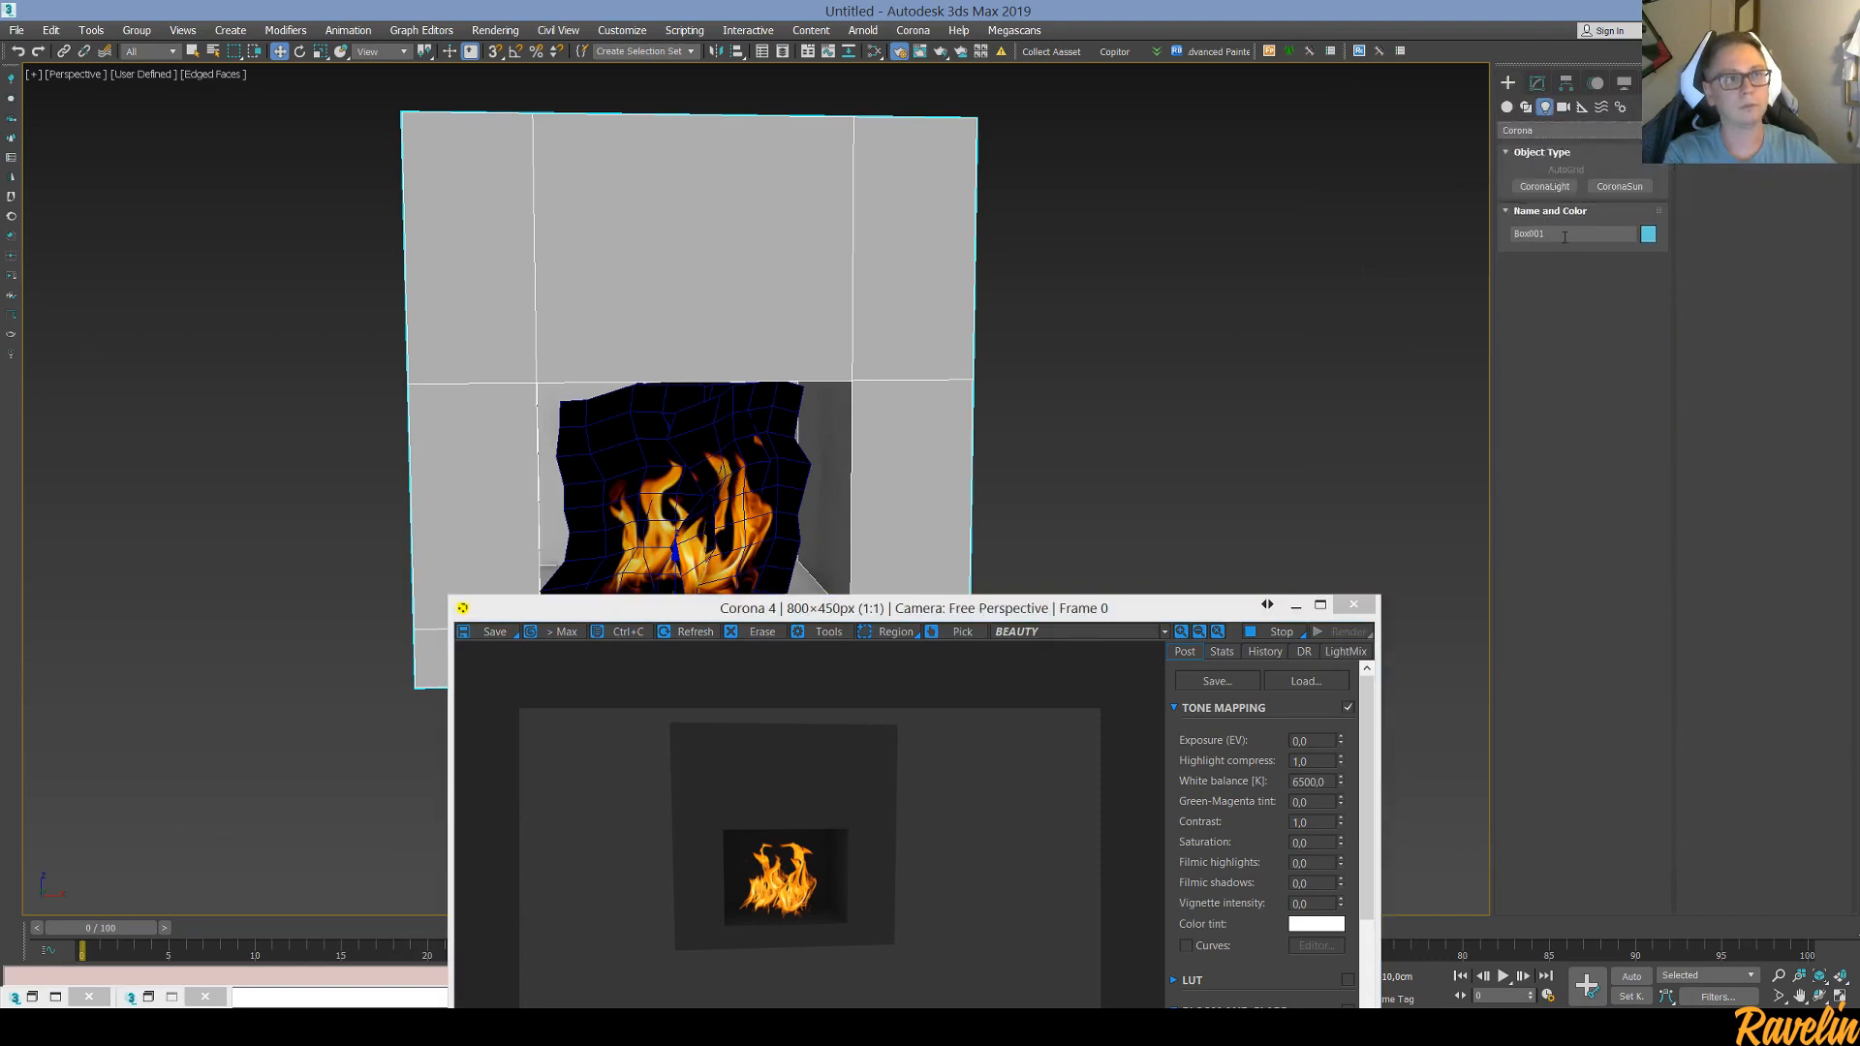
pyautogui.click(1544, 186)
pyautogui.press('f')
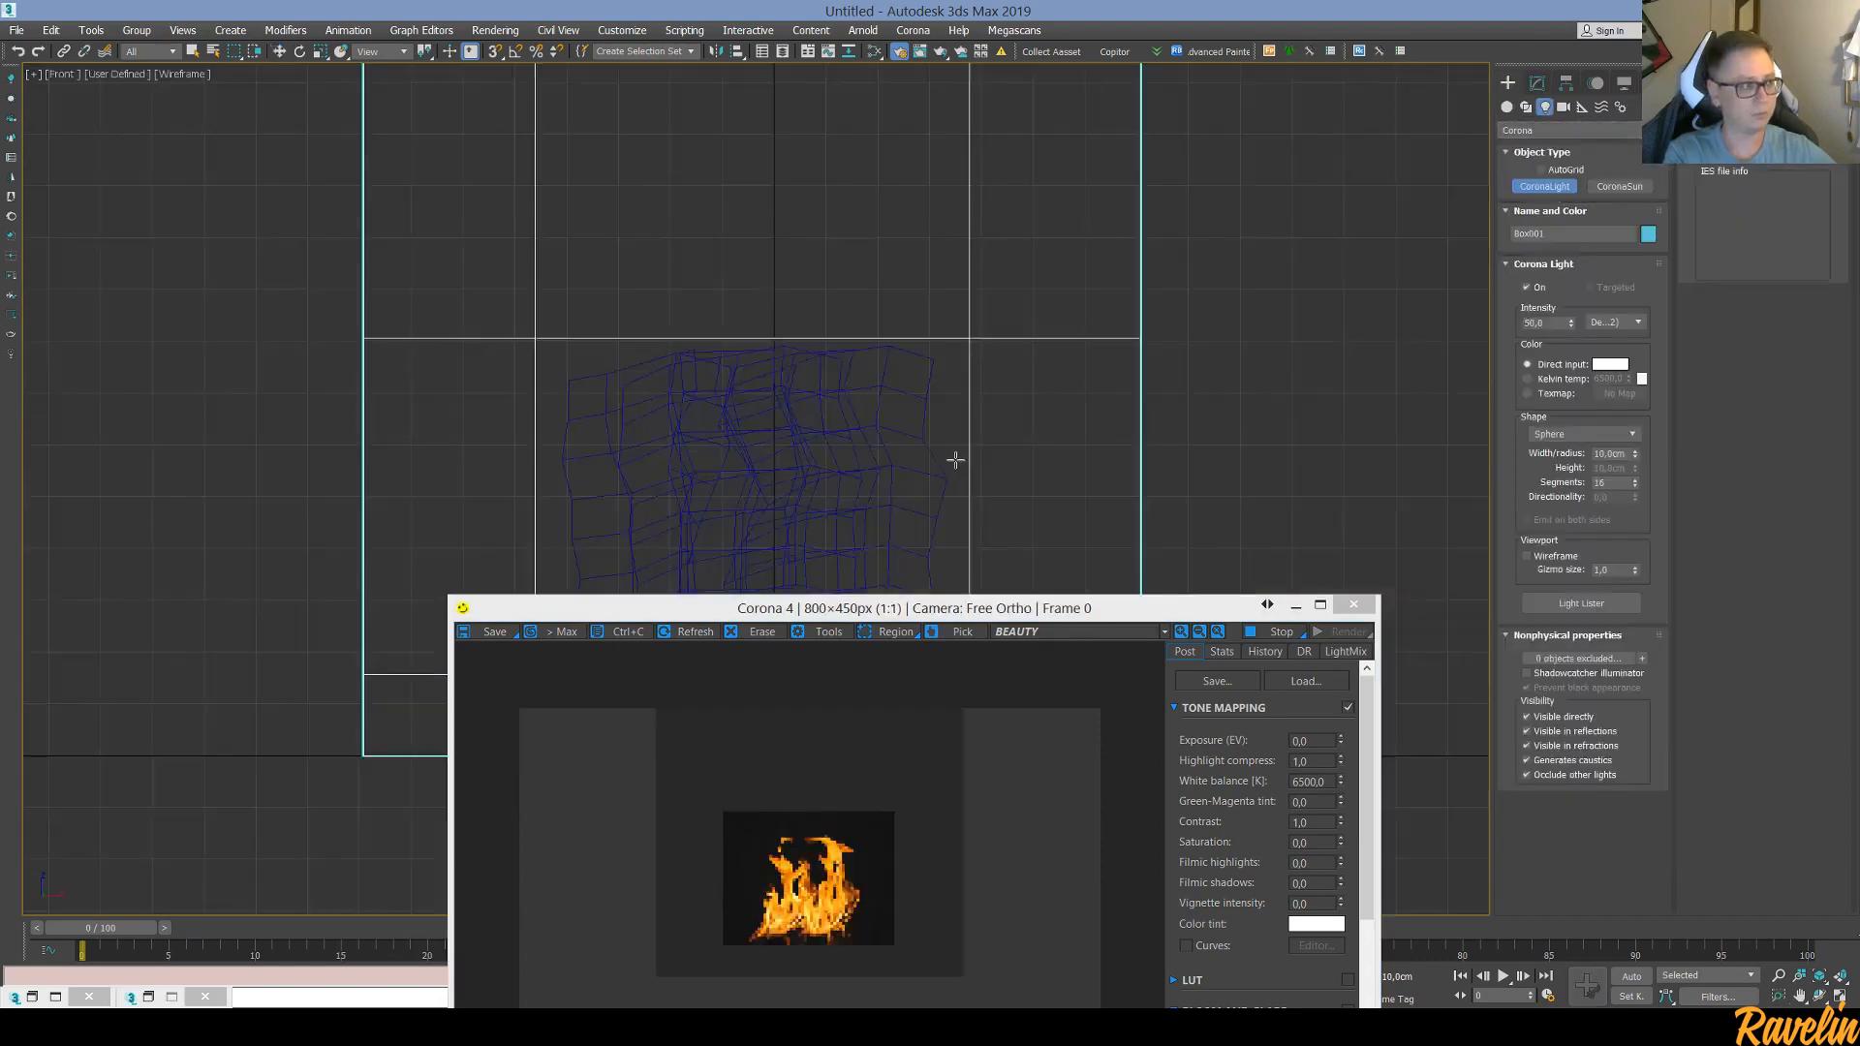
pyautogui.moveTo(804, 429); pyautogui.dragTo(842, 184, button='middle')
pyautogui.click(766, 281)
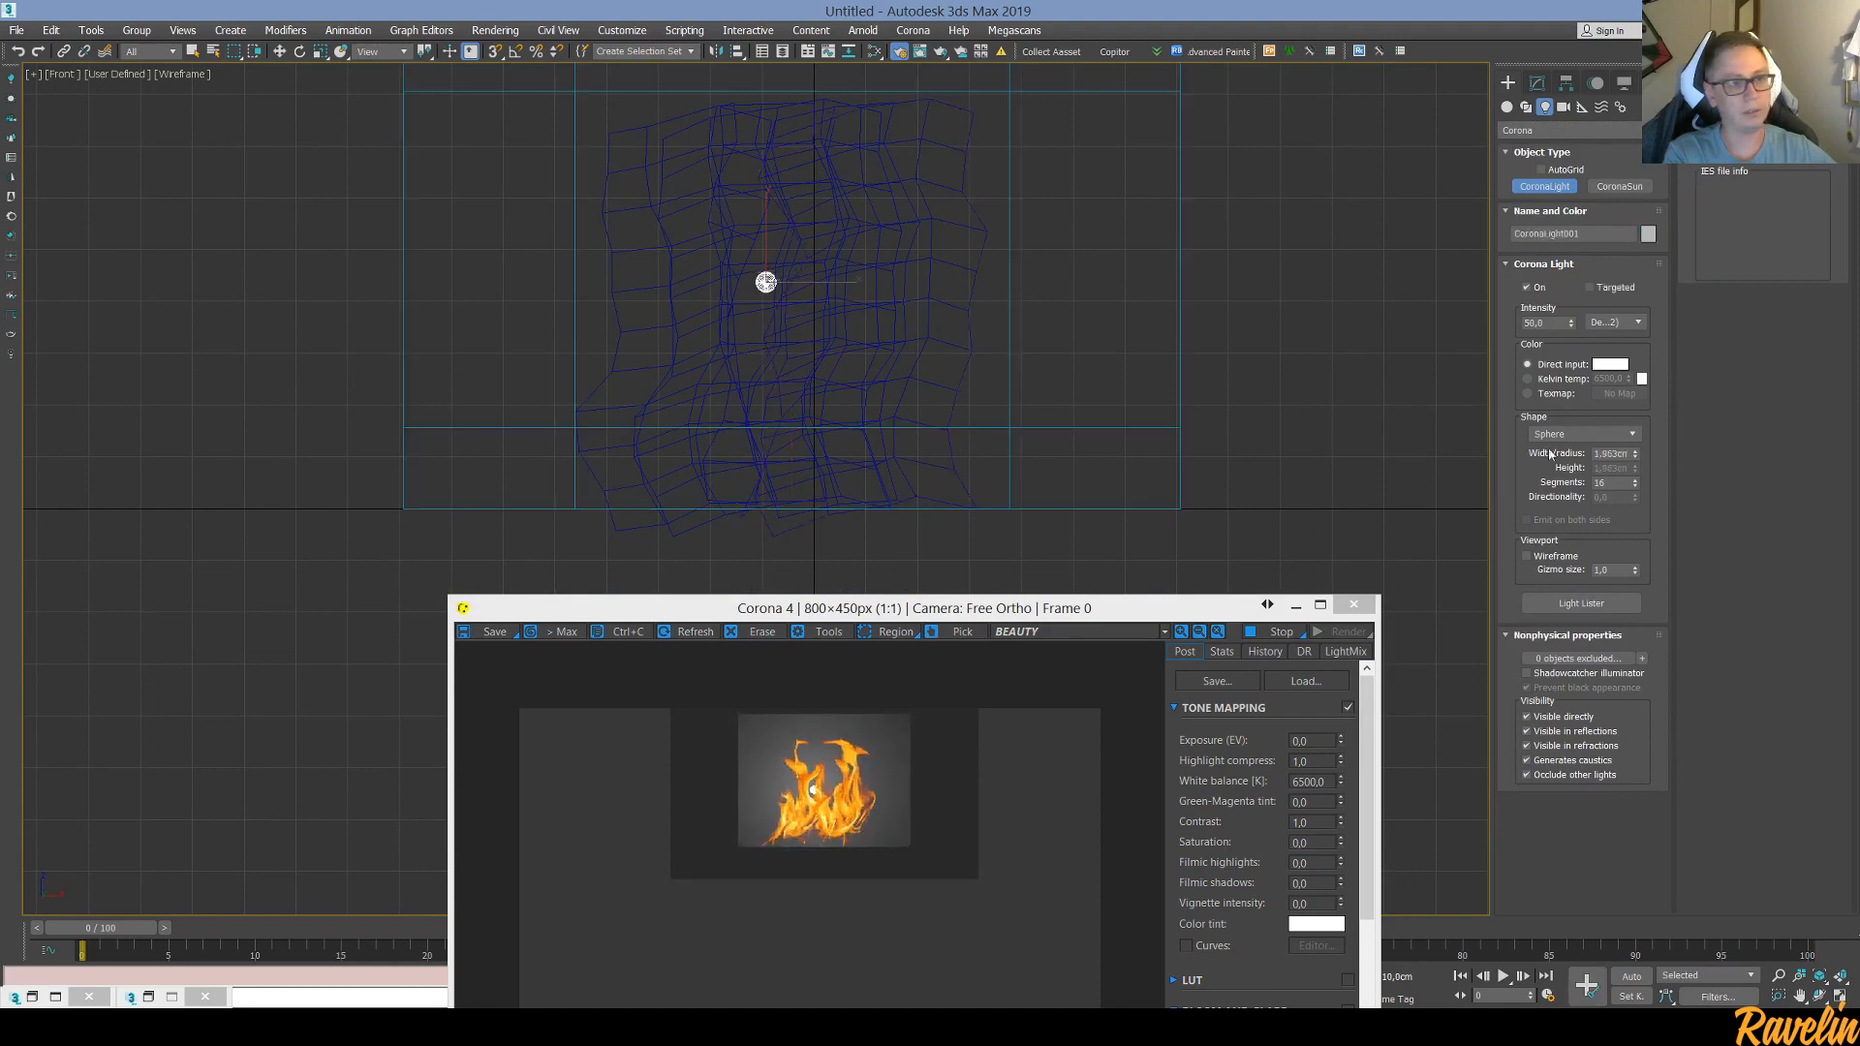
# Turn off the light's direct visibility, visibility in reflections and refractions, caustics generation and occlusion of other lights
pyautogui.click(1527, 731)
pyautogui.click(1527, 746)
pyautogui.click(1529, 760)
pyautogui.click(1529, 775)
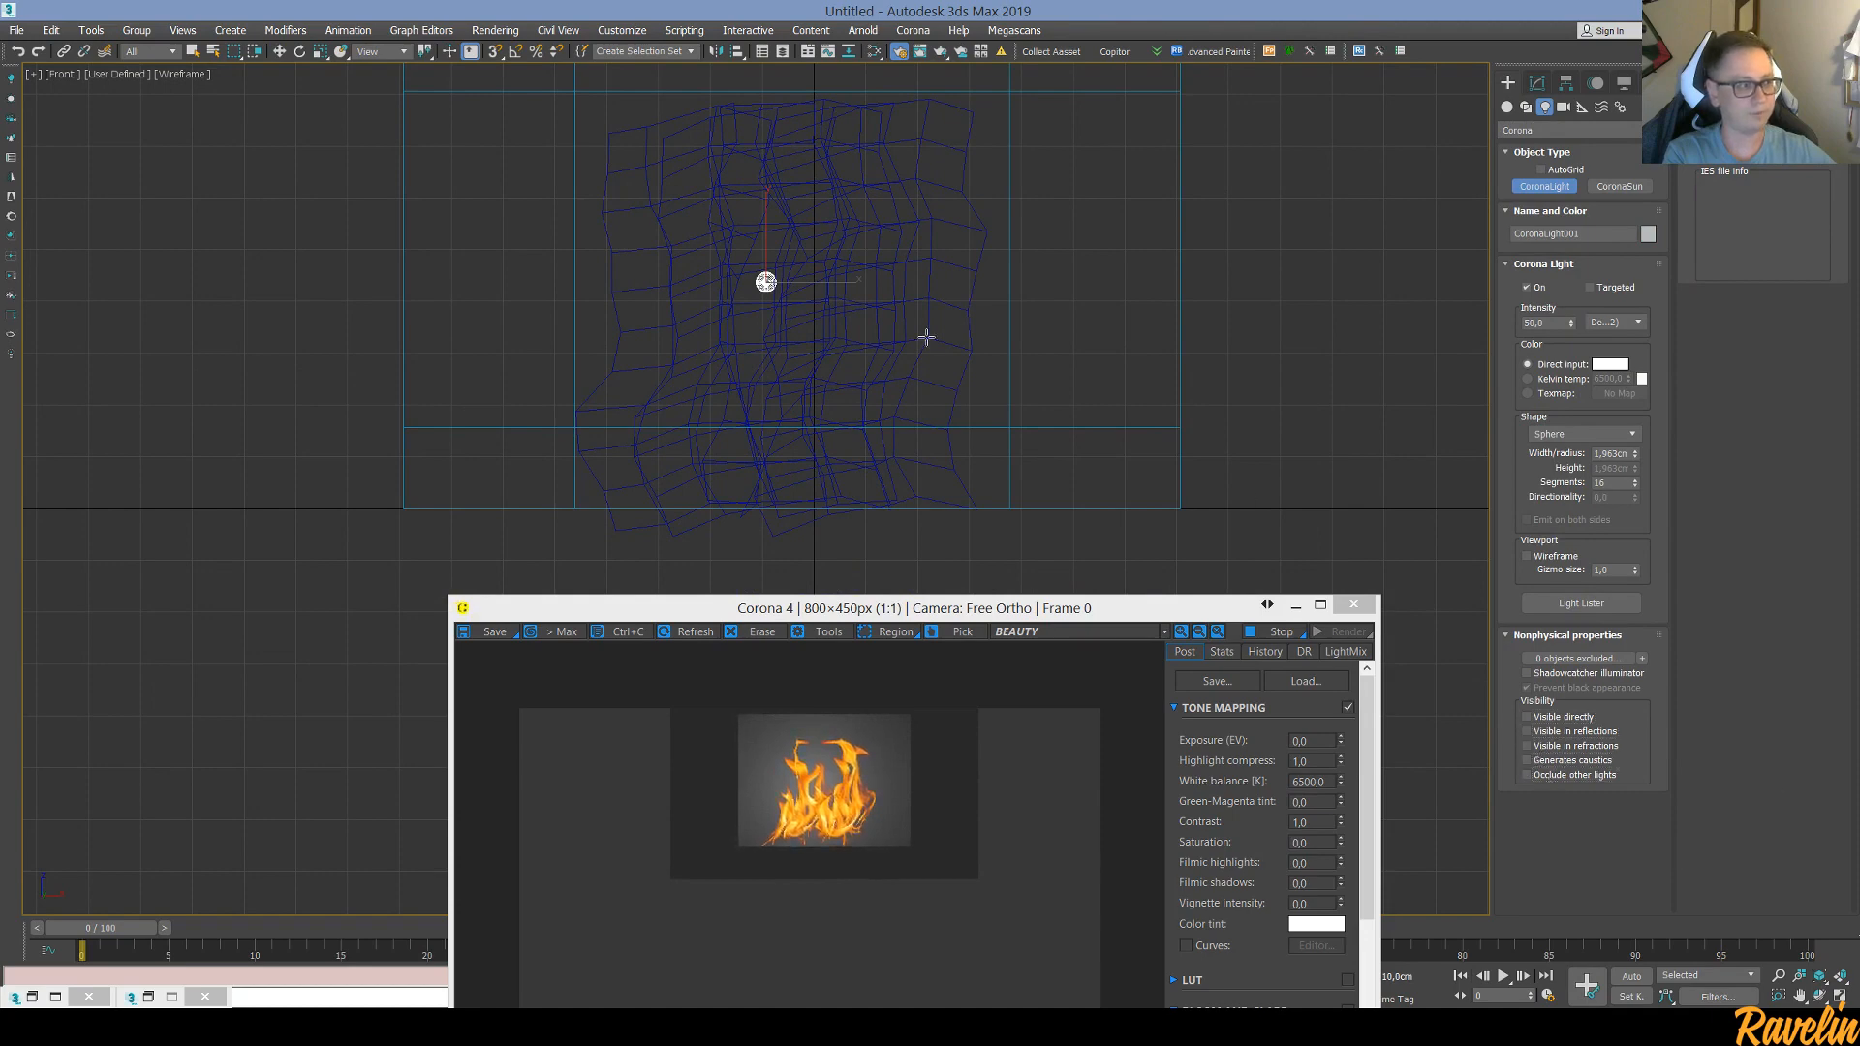
# Select the front flame piece and convert it to an Editable Poly
pyautogui.moveTo(959, 233); pyautogui.dragTo(963, 287, button='middle')
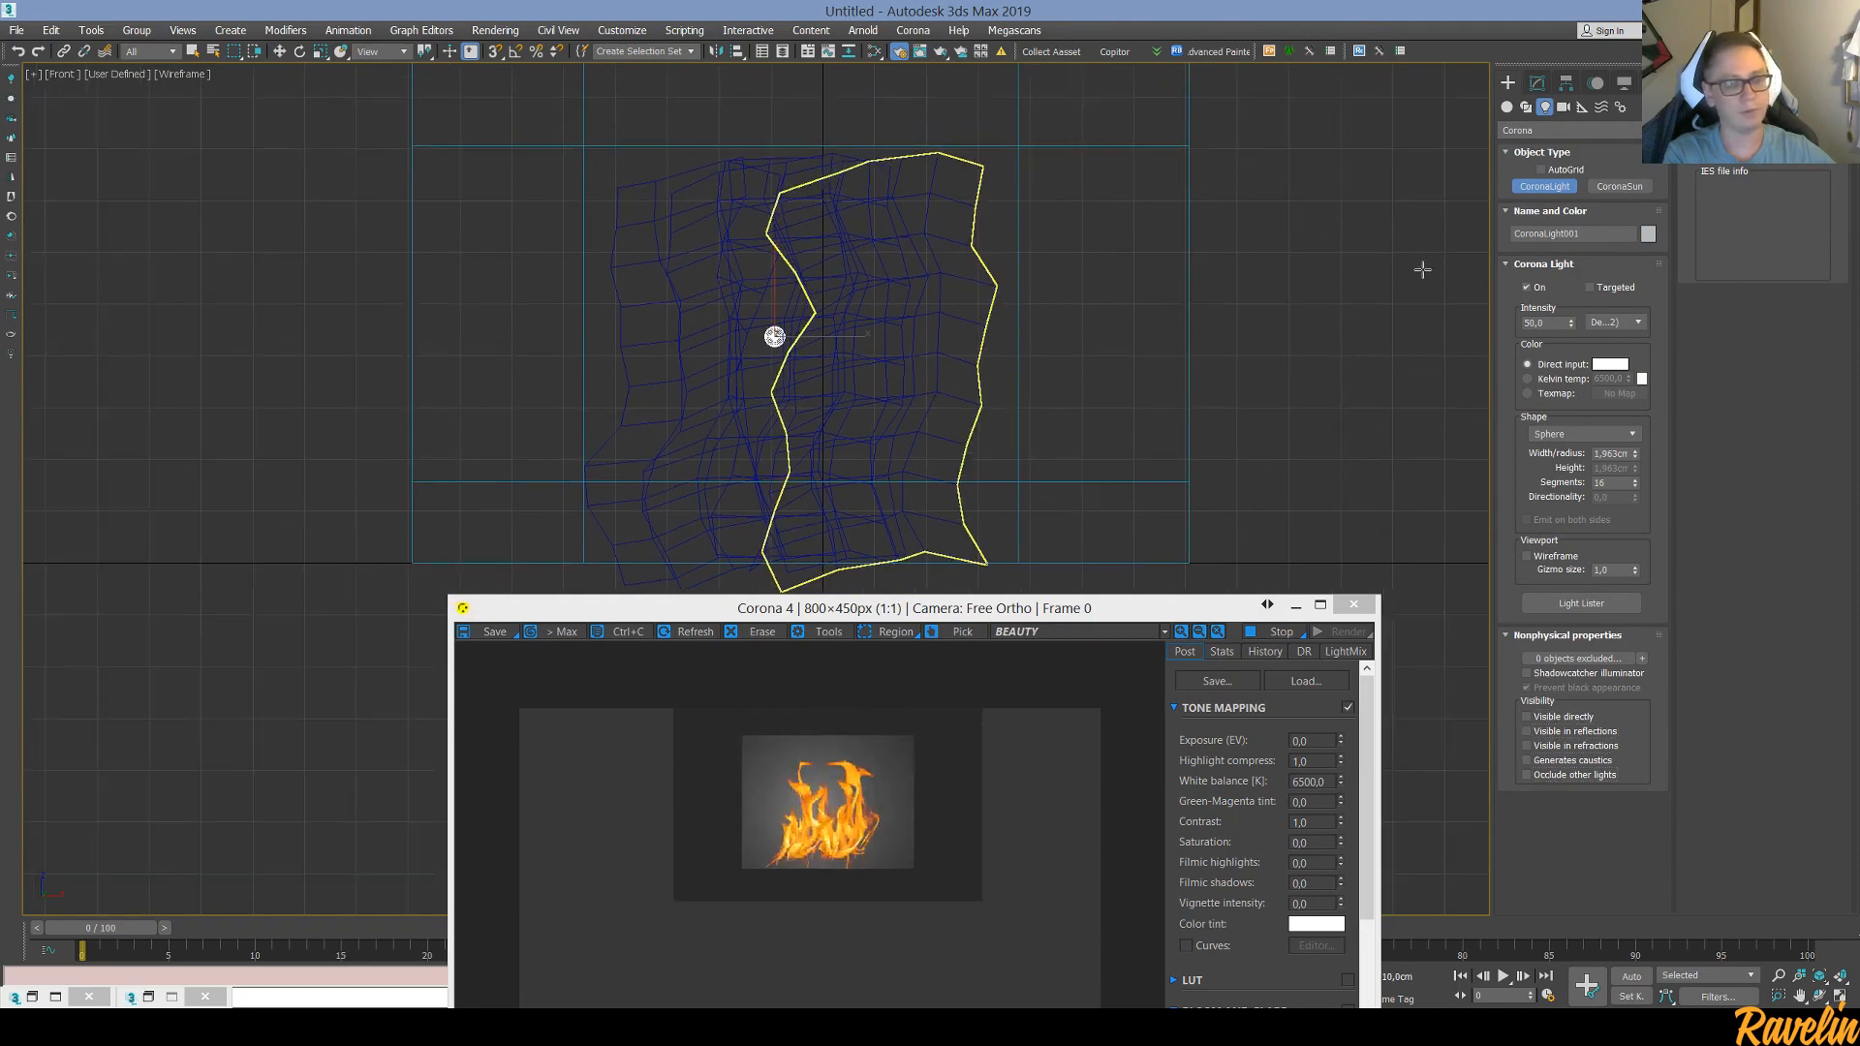
pyautogui.press('w')
pyautogui.click(861, 392)
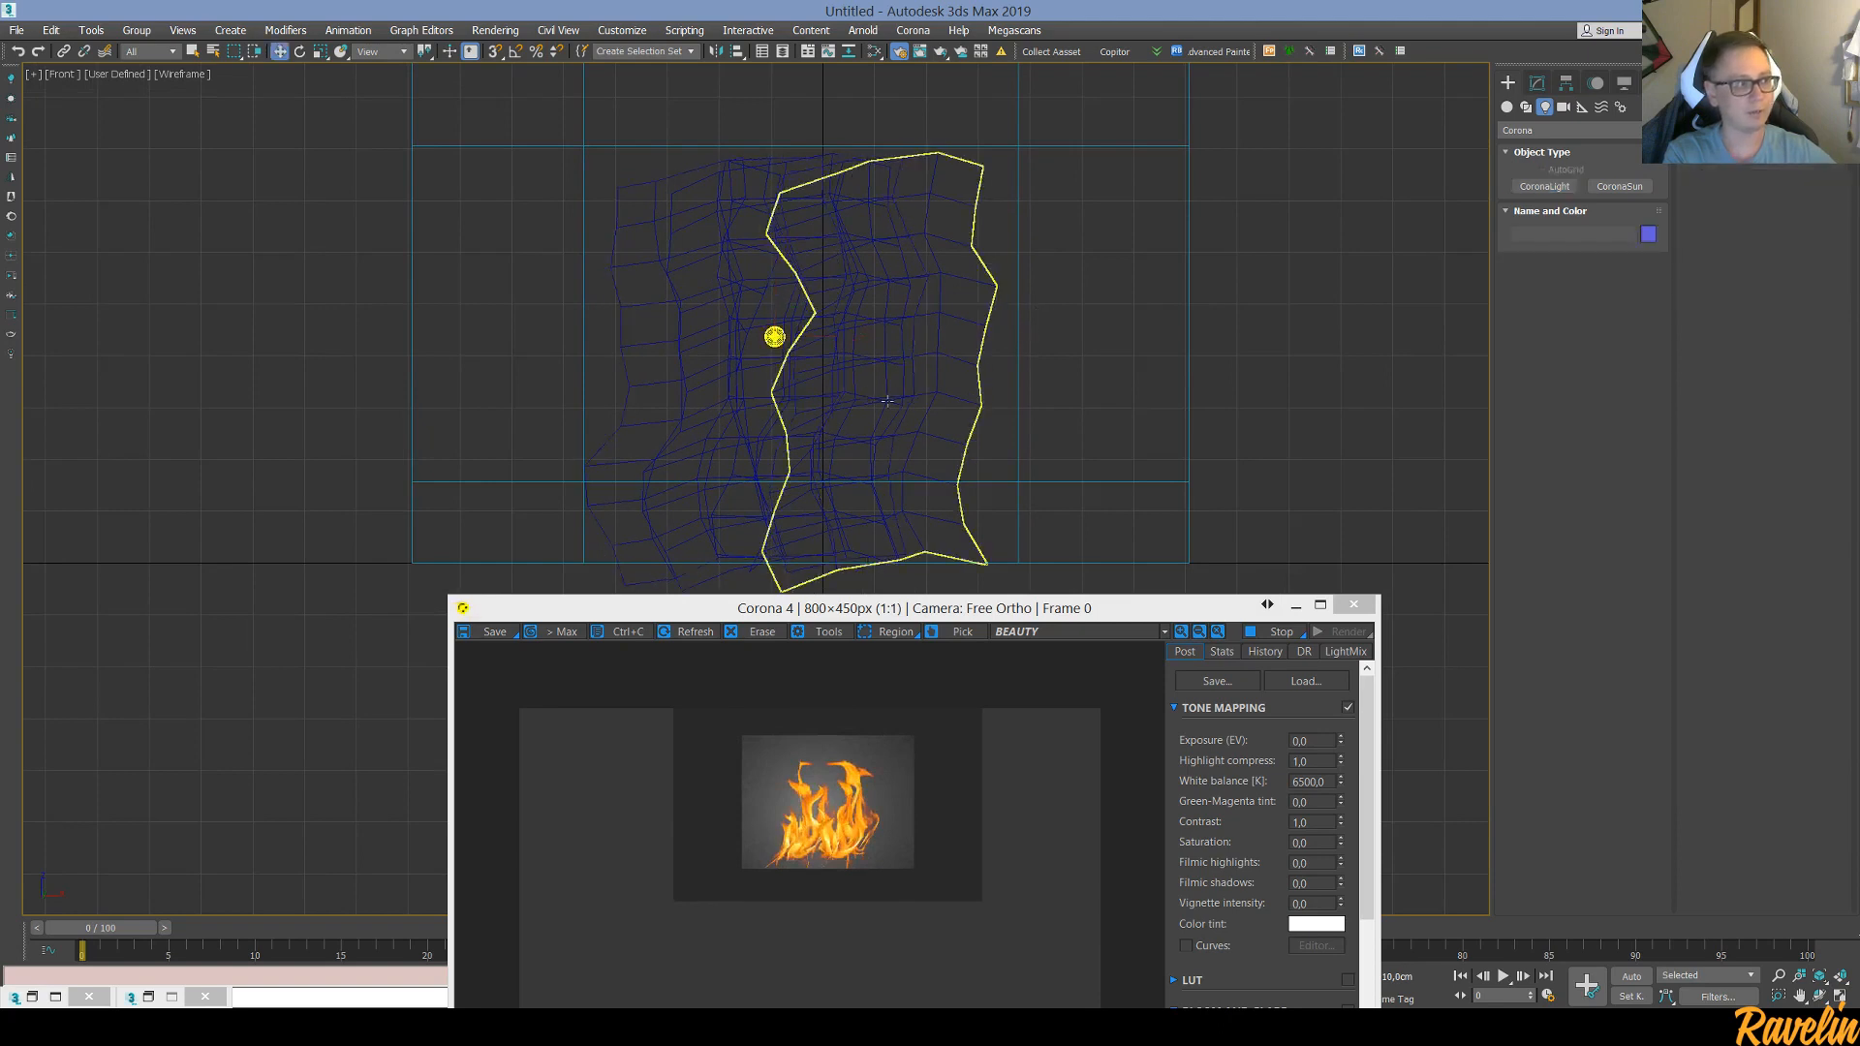
pyautogui.click(887, 400)
pyautogui.rightClick(860, 383)
pyautogui.moveTo(953, 574)
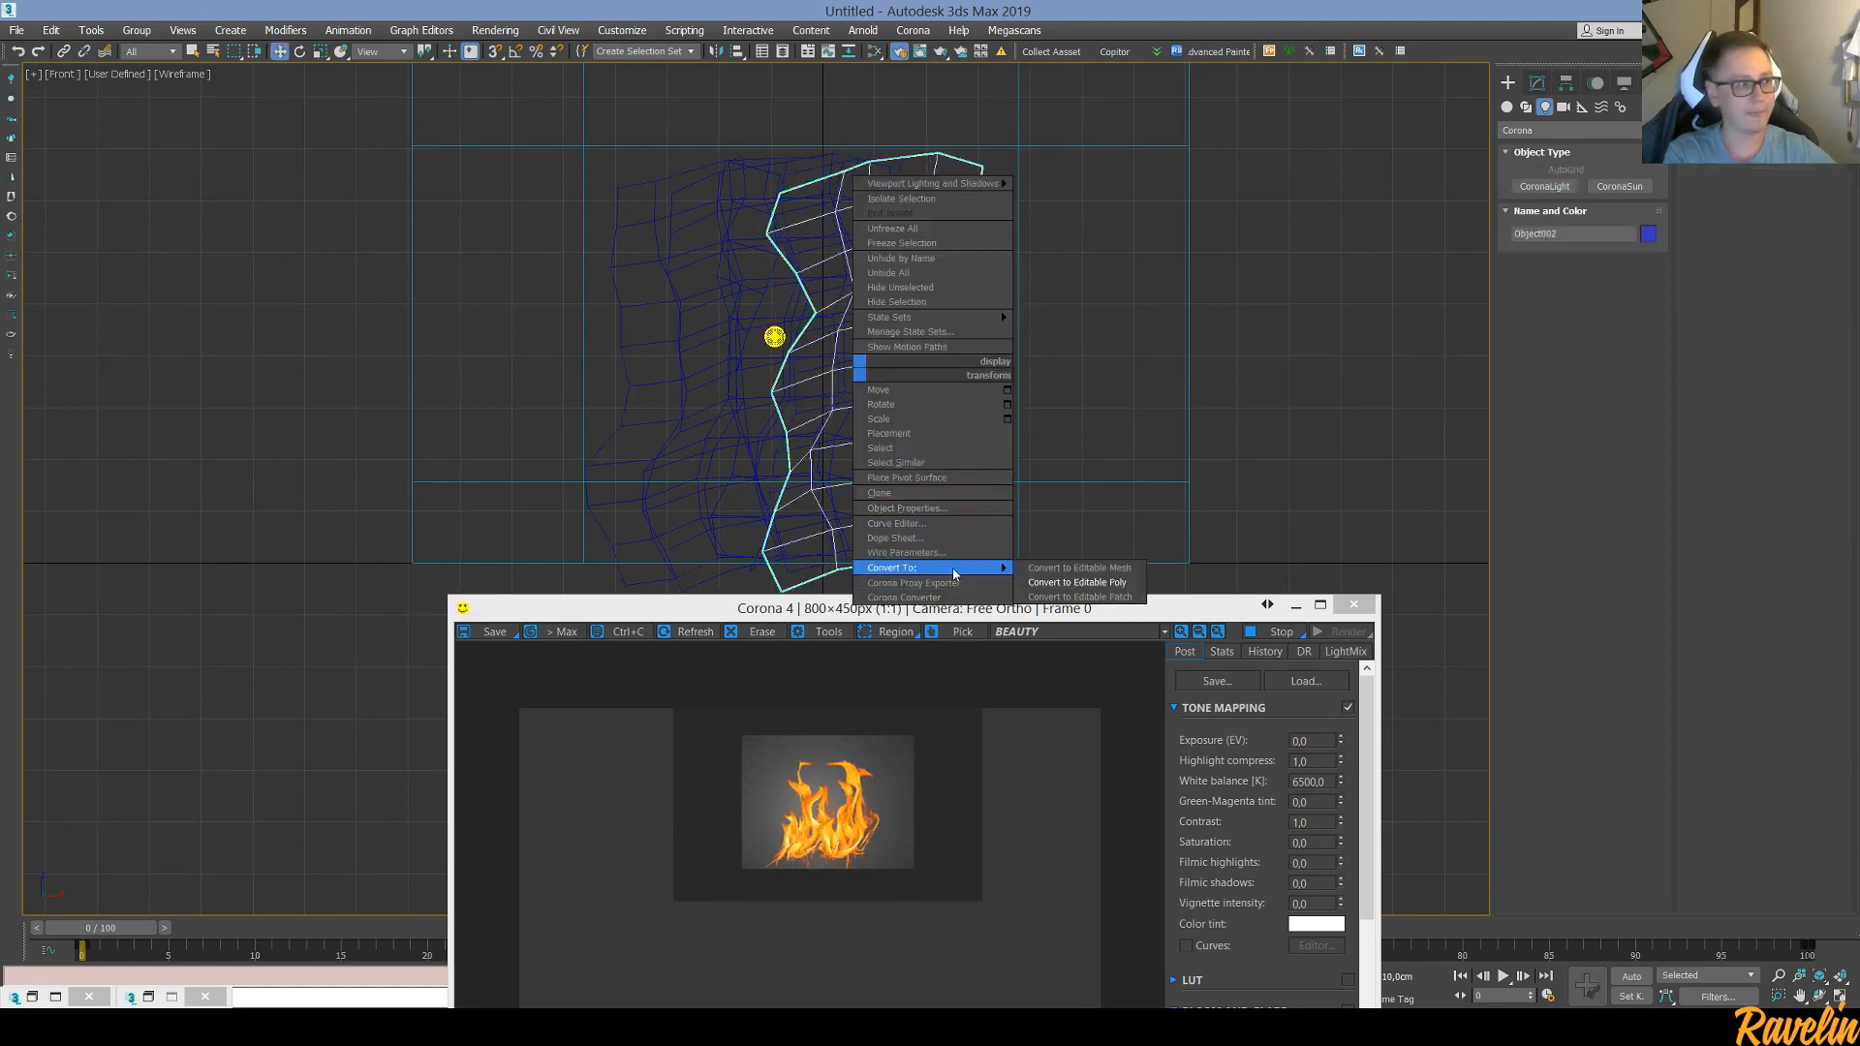
pyautogui.click(1077, 582)
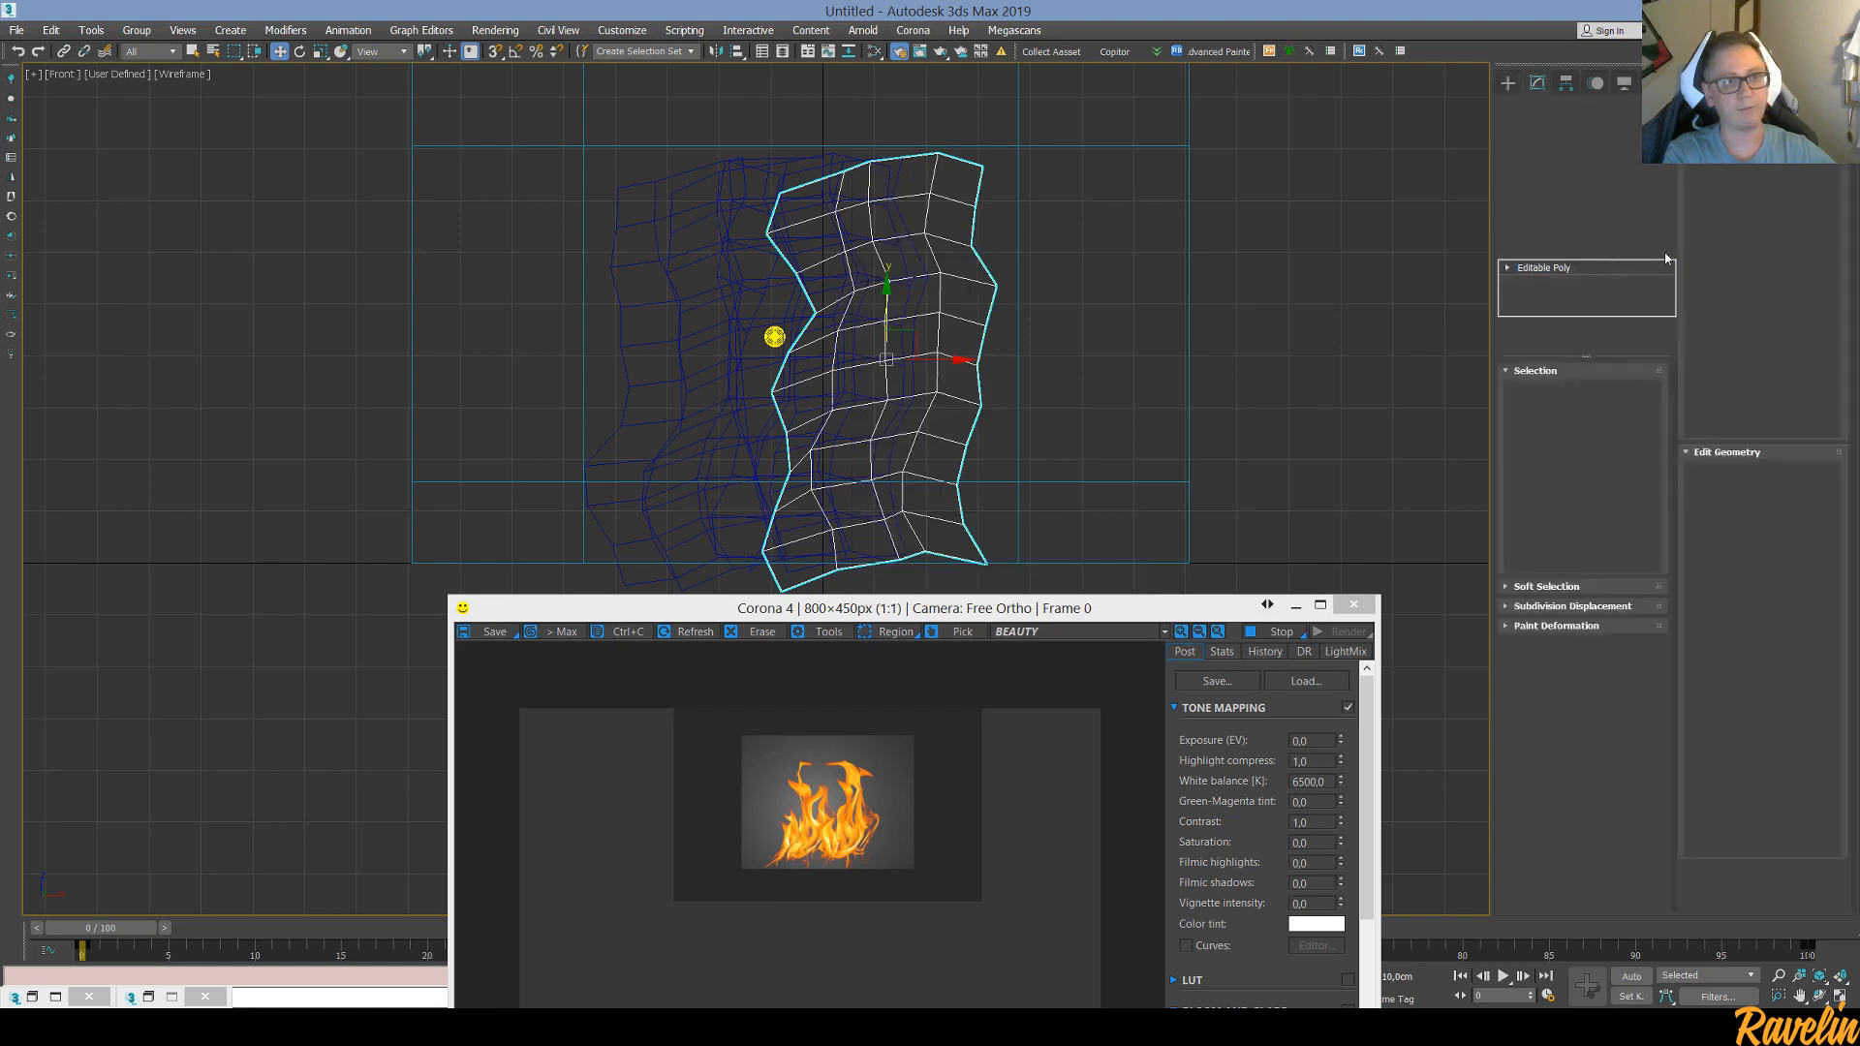
# Attach the other four flame pieces to the converted piece and rename the combined object as Fire
pyautogui.click(1708, 586)
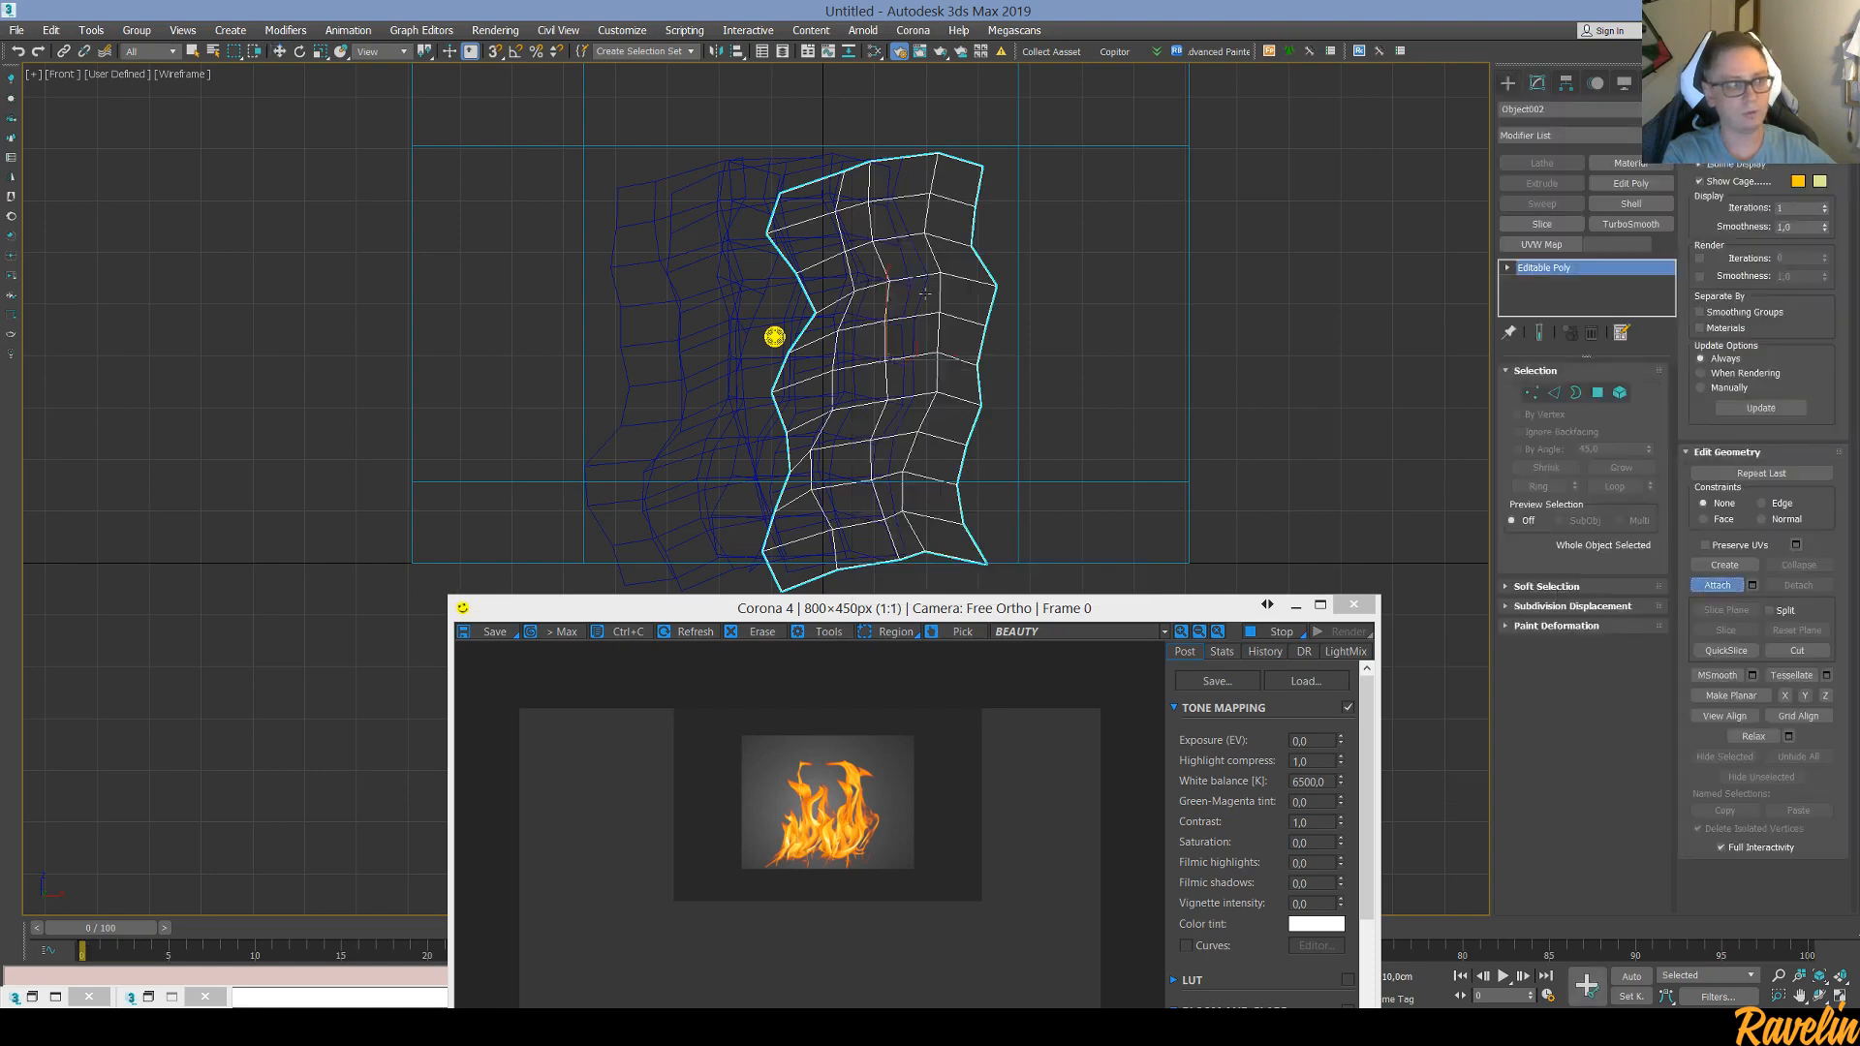
pyautogui.click(782, 226)
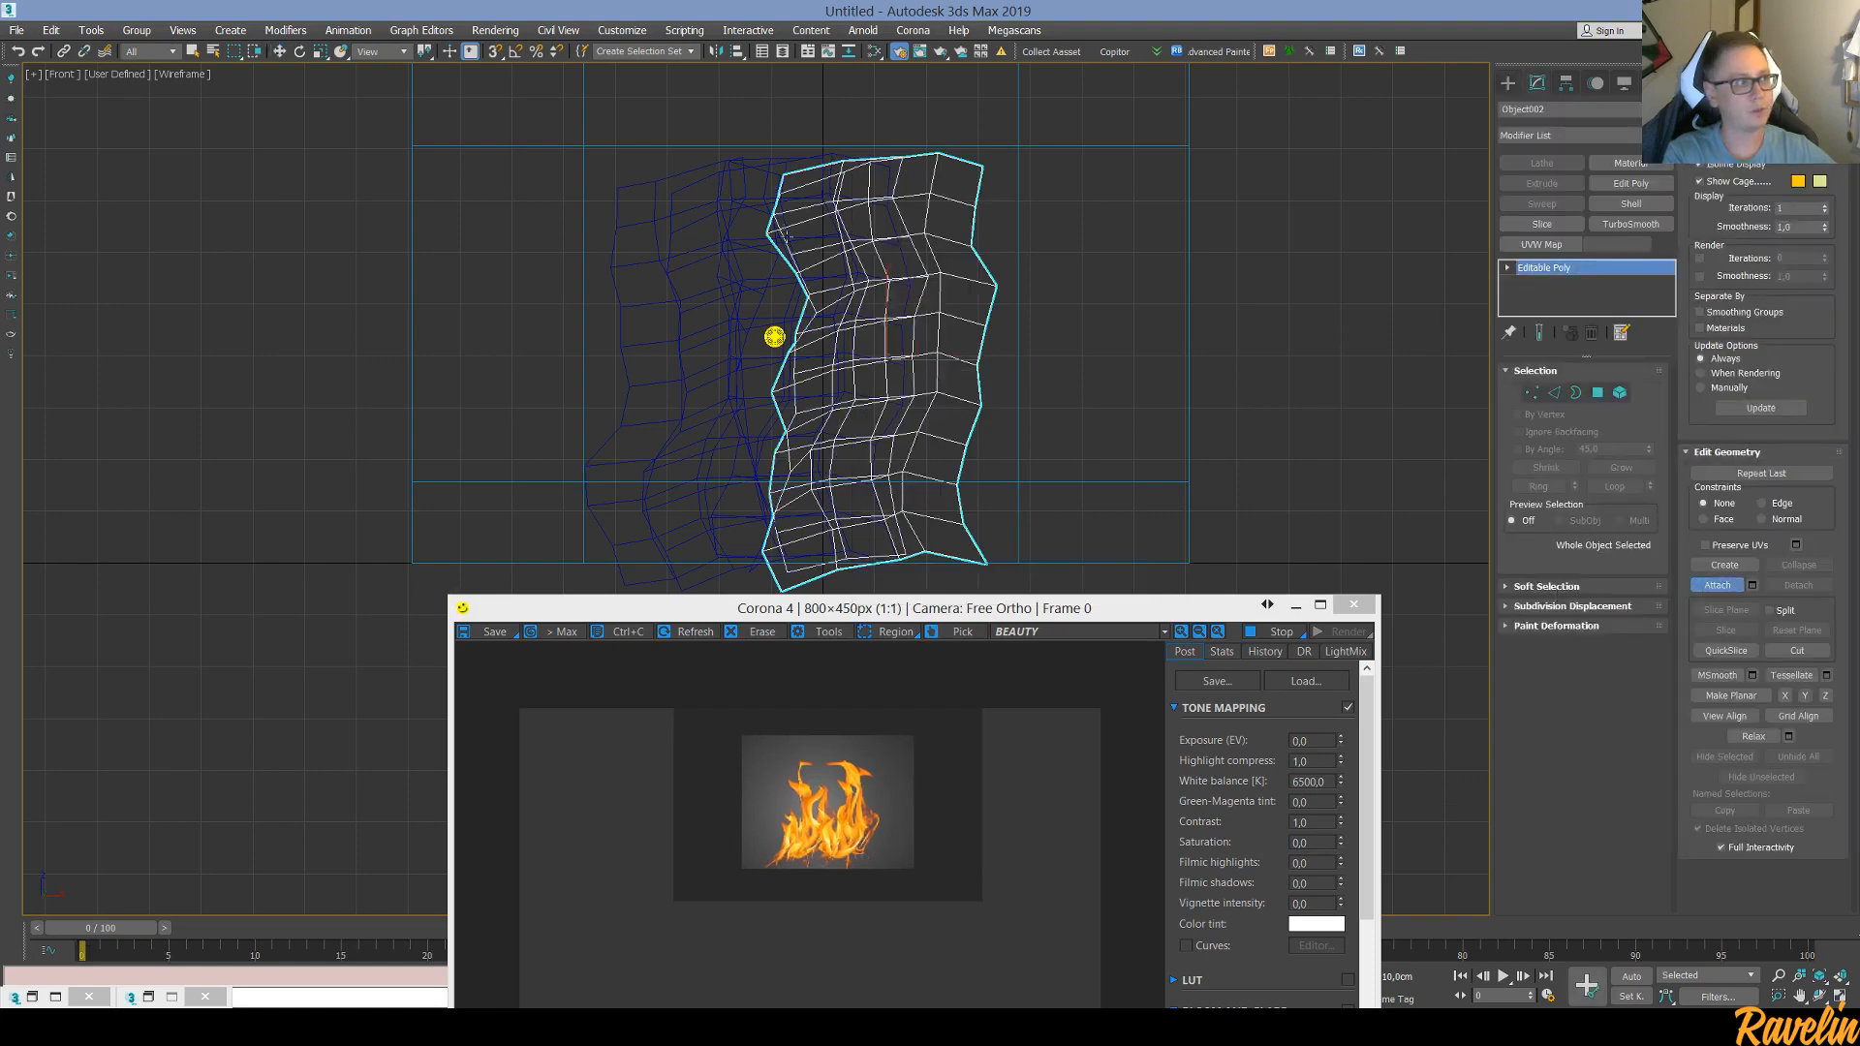
pyautogui.click(774, 336)
pyautogui.click(774, 336)
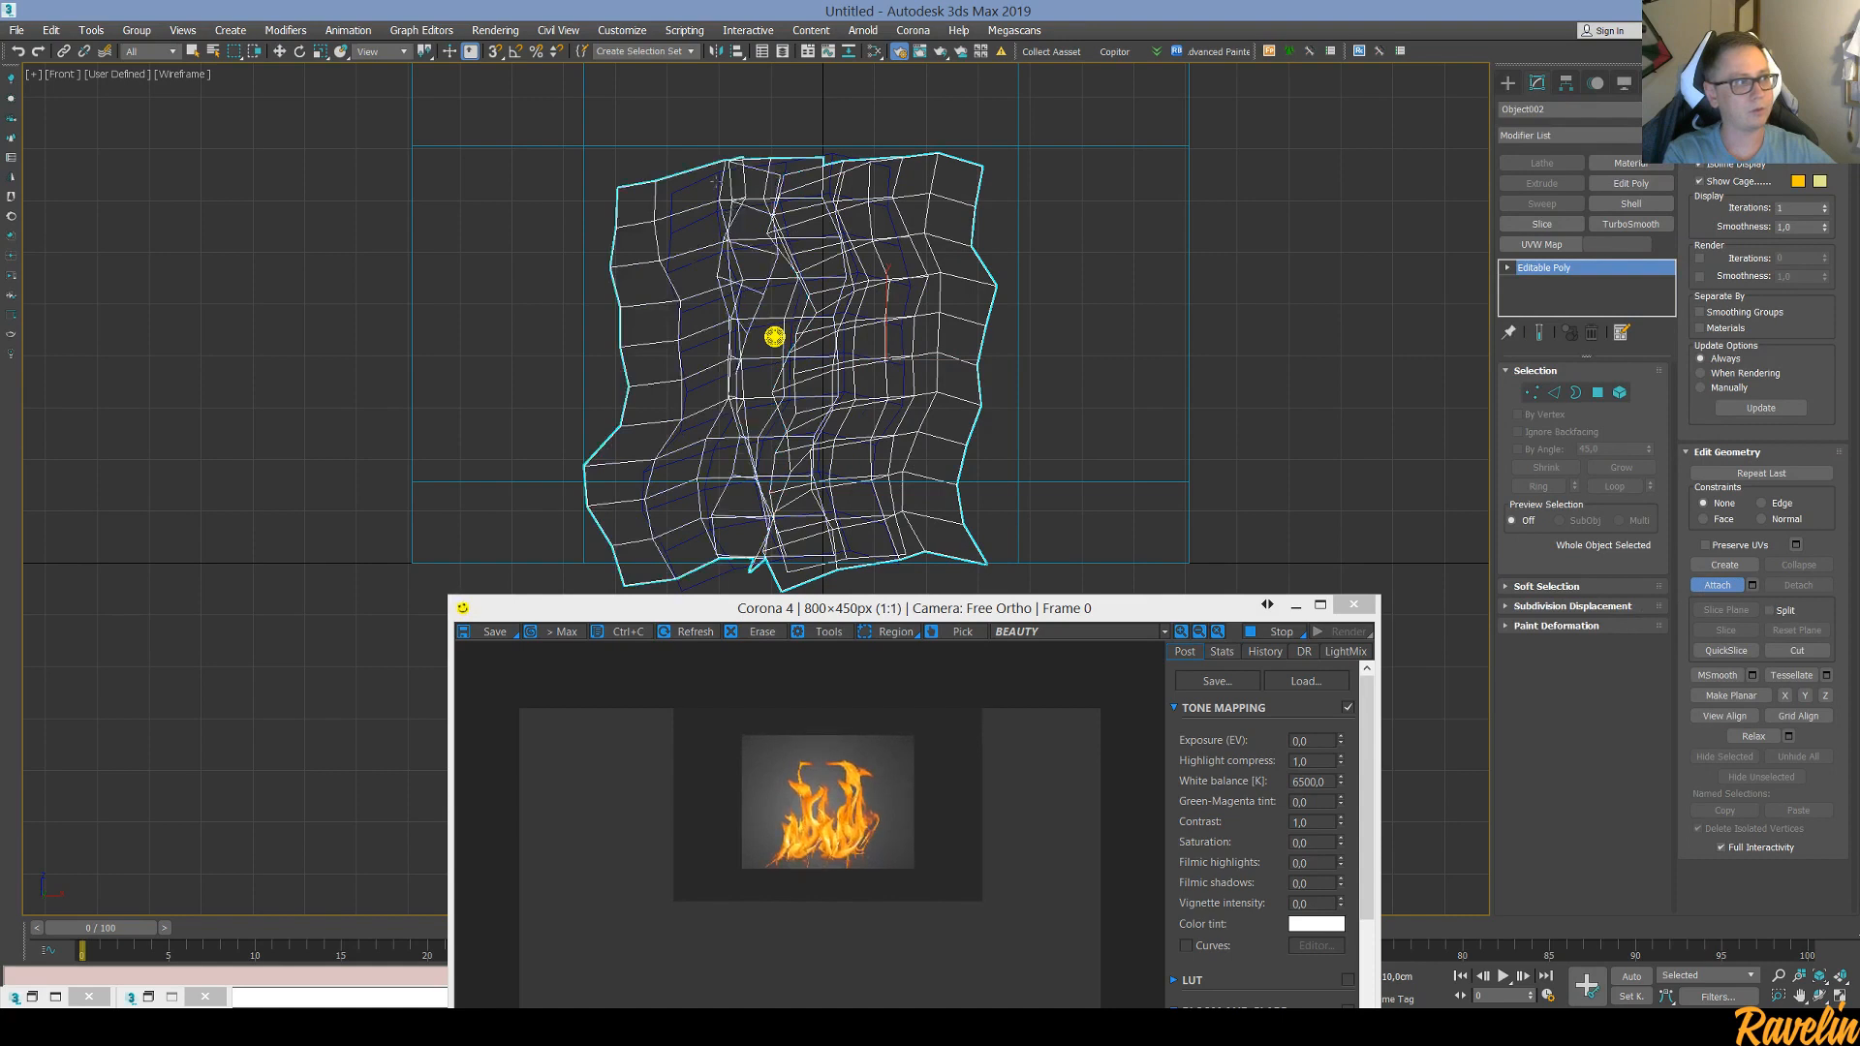
pyautogui.click(710, 175)
pyautogui.press('w')
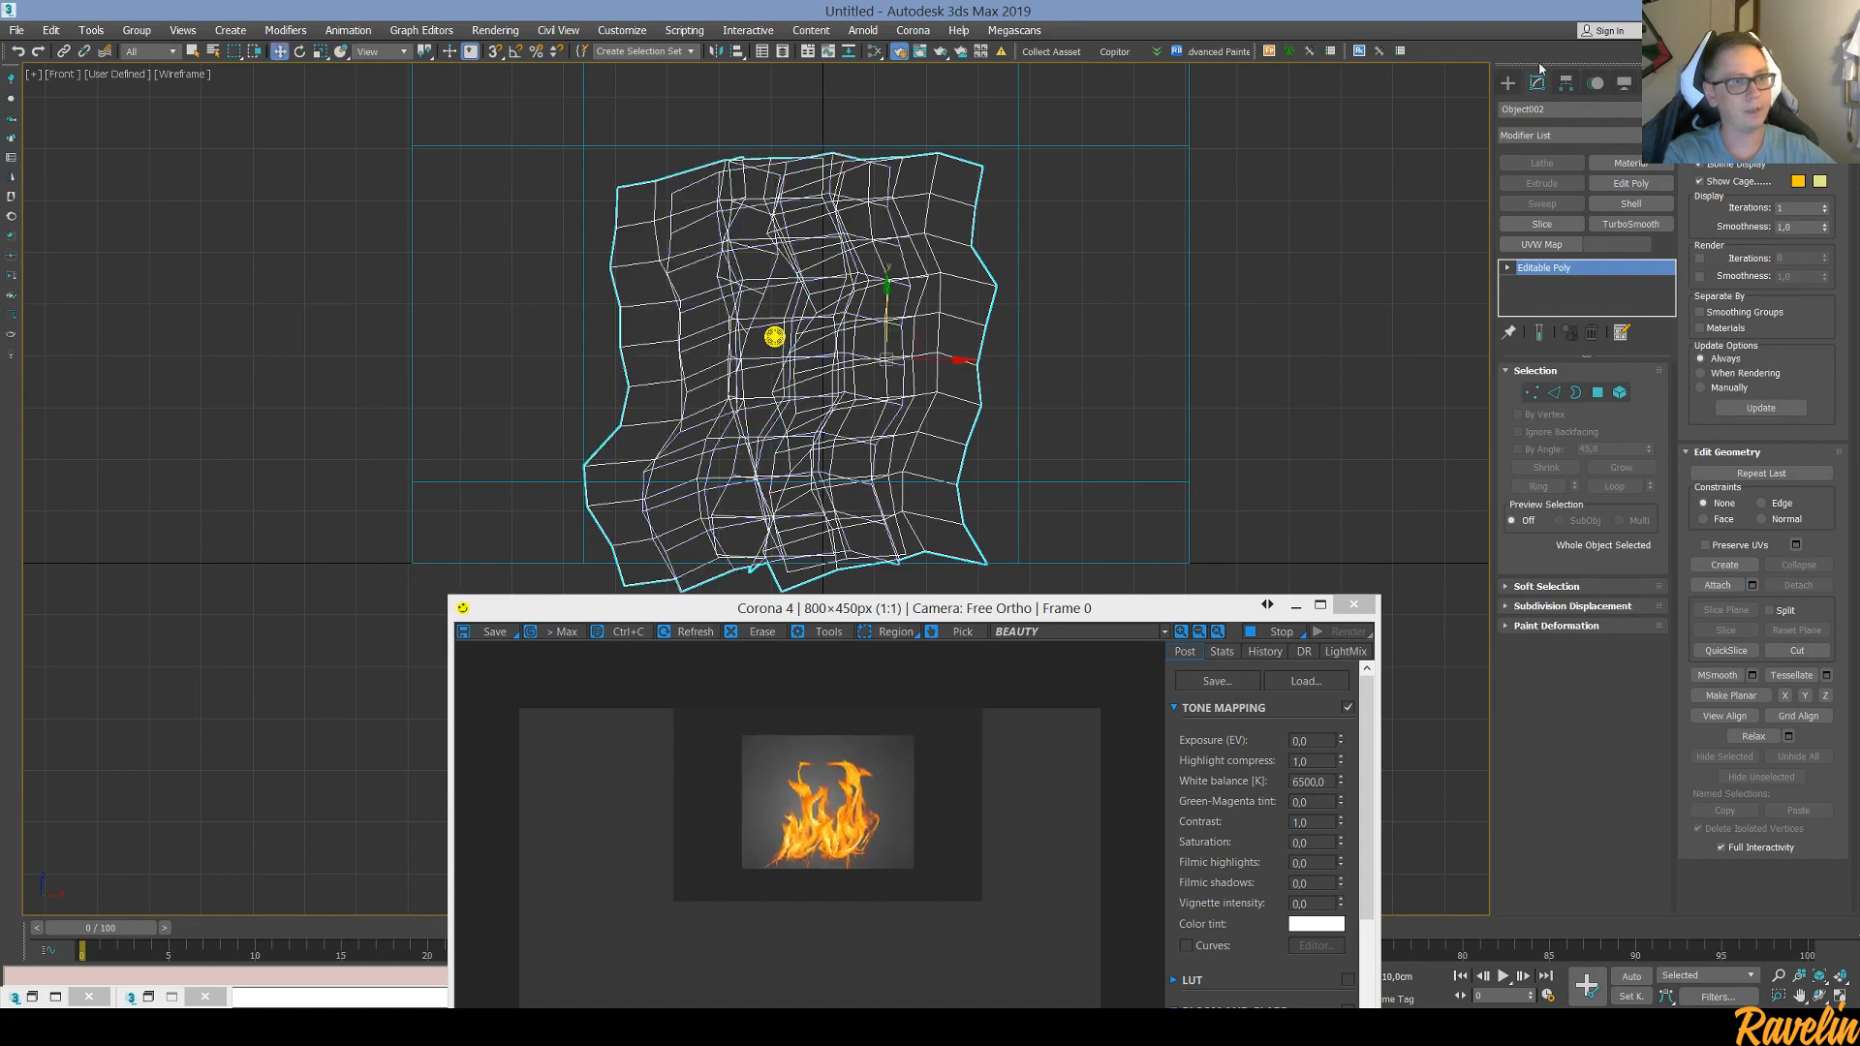
pyautogui.write('Auuy')
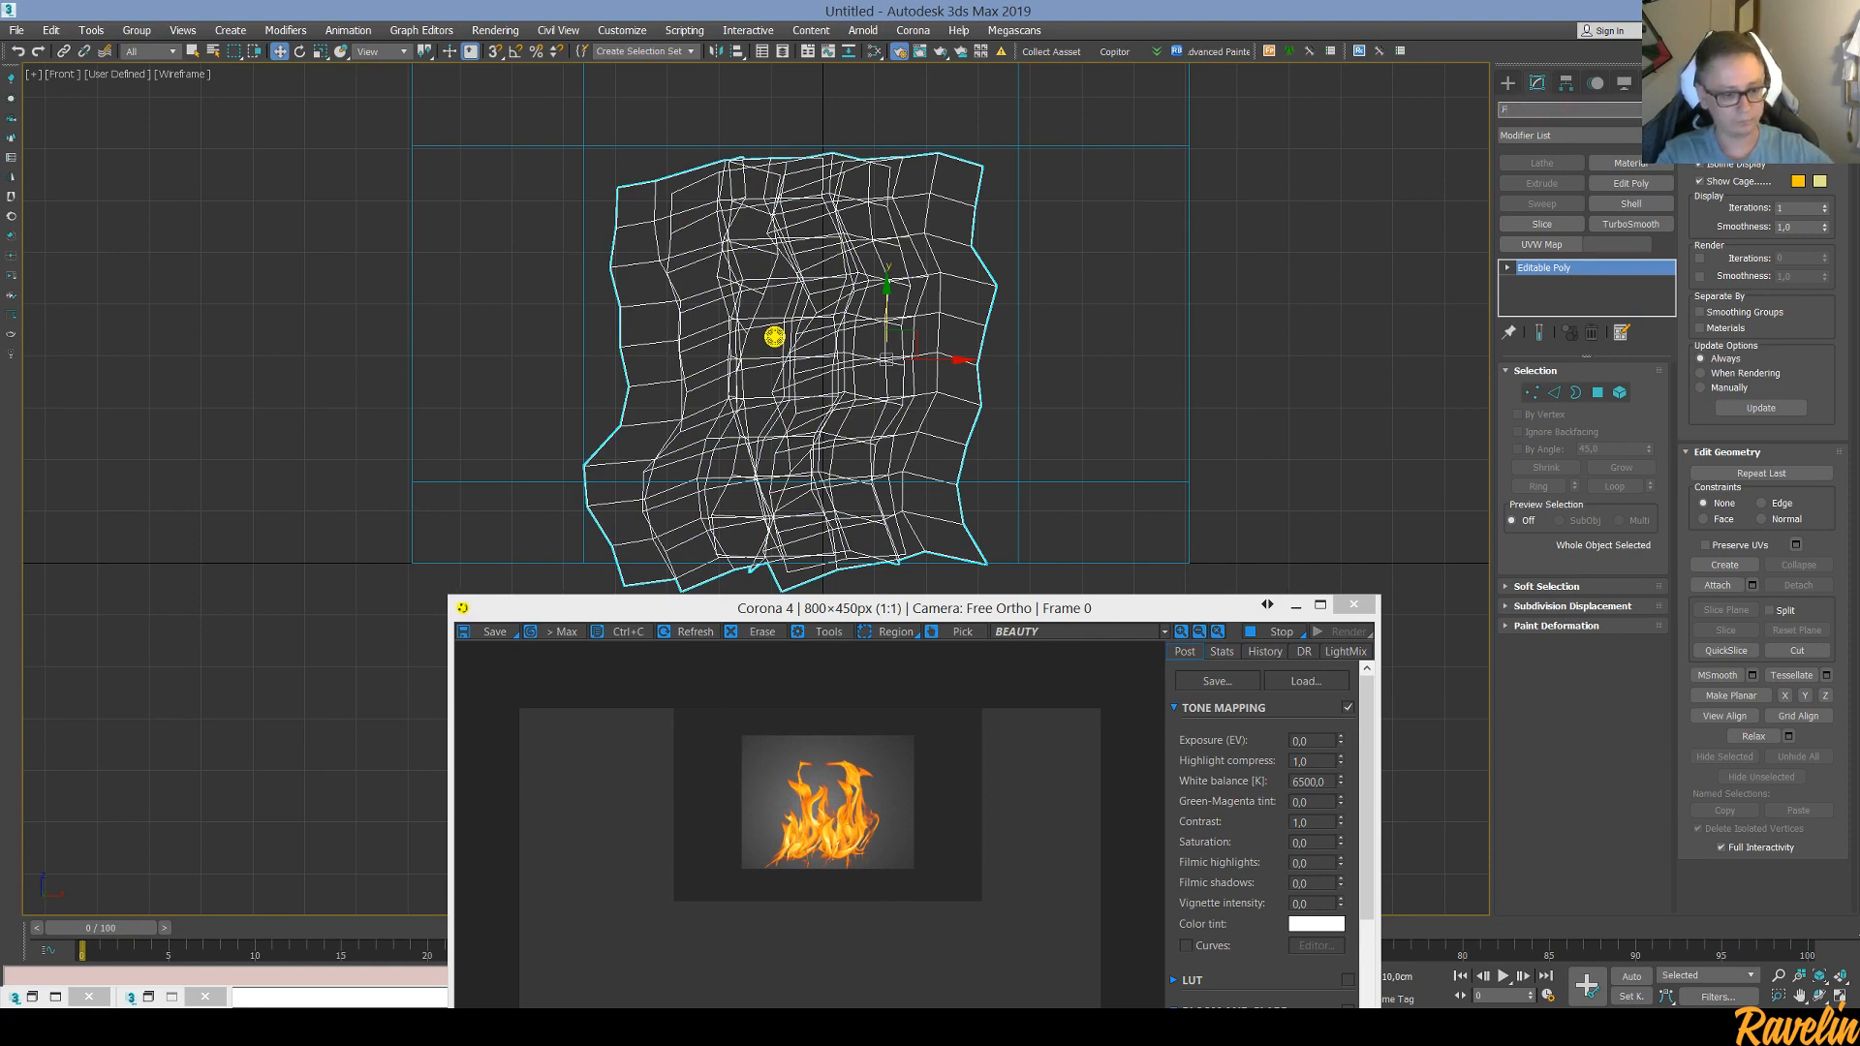
# Select the CoronaLight and exclude the Fire object from its illumination
pyautogui.click(774, 336)
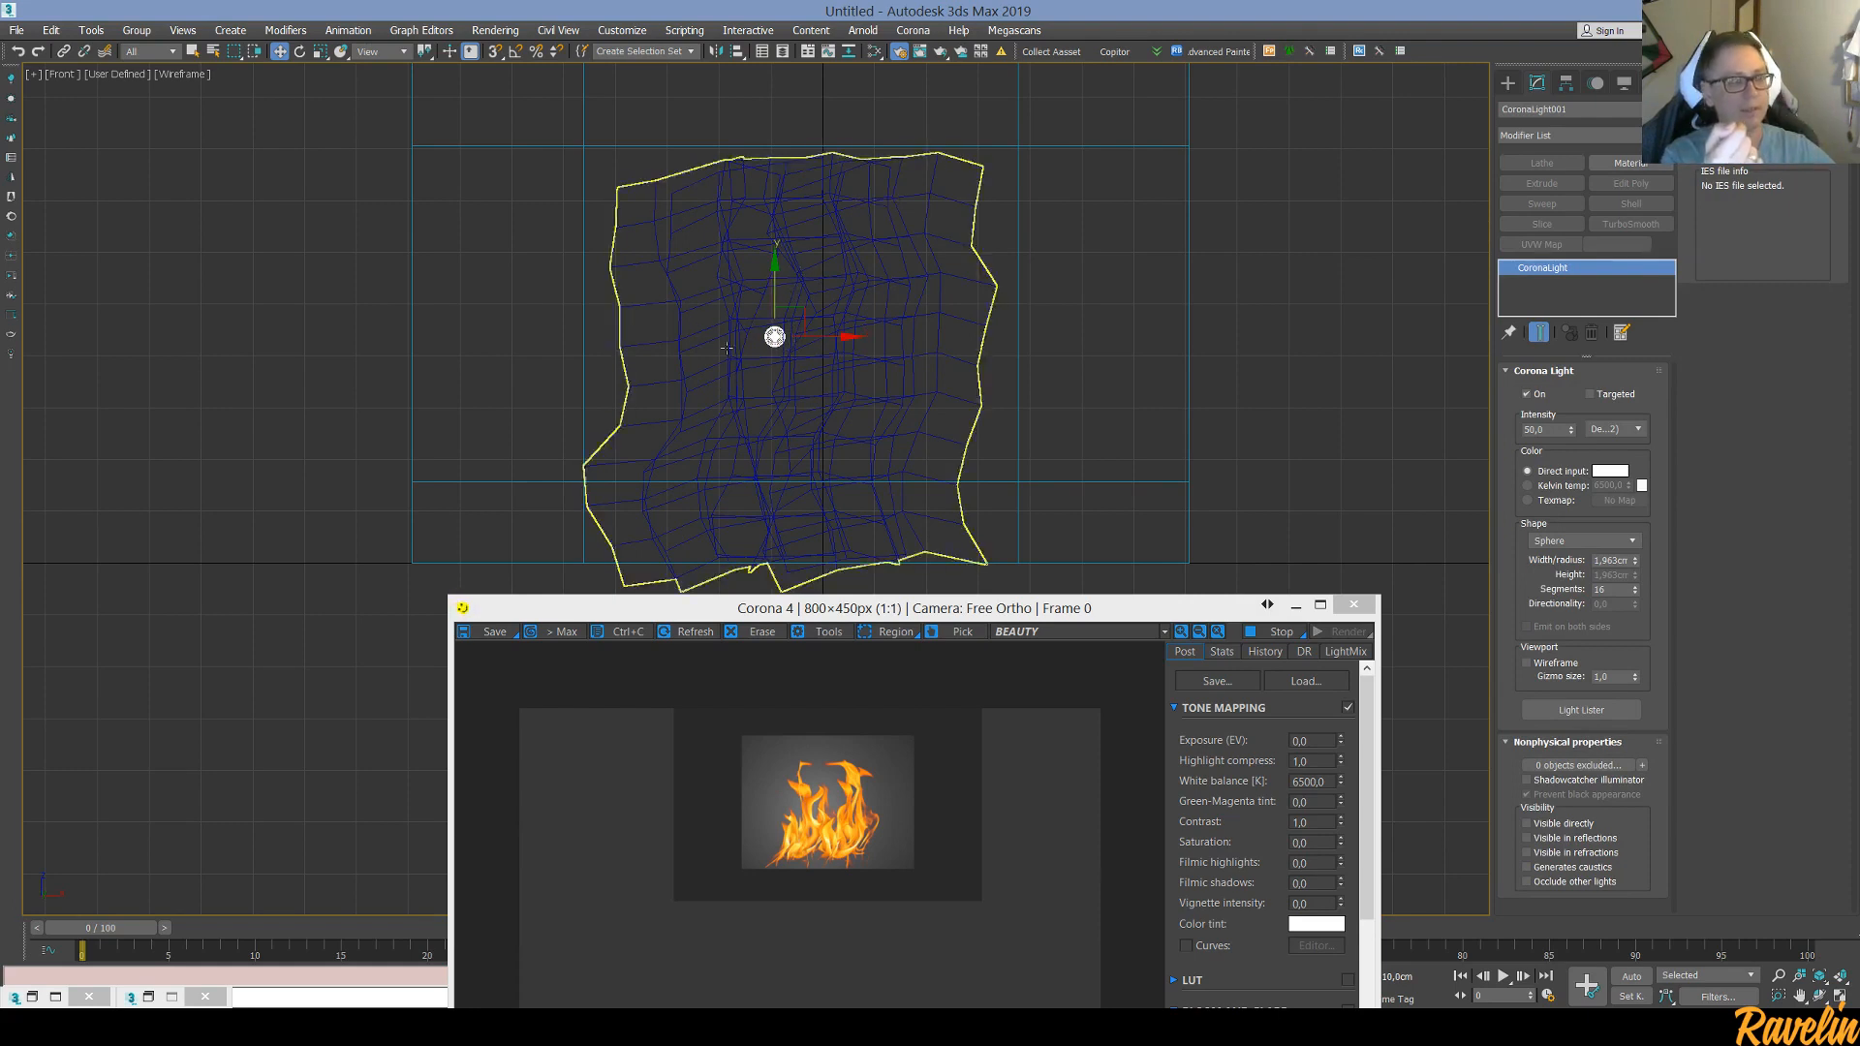
pyautogui.moveTo(1058, 623); pyautogui.dragTo(884, 552)
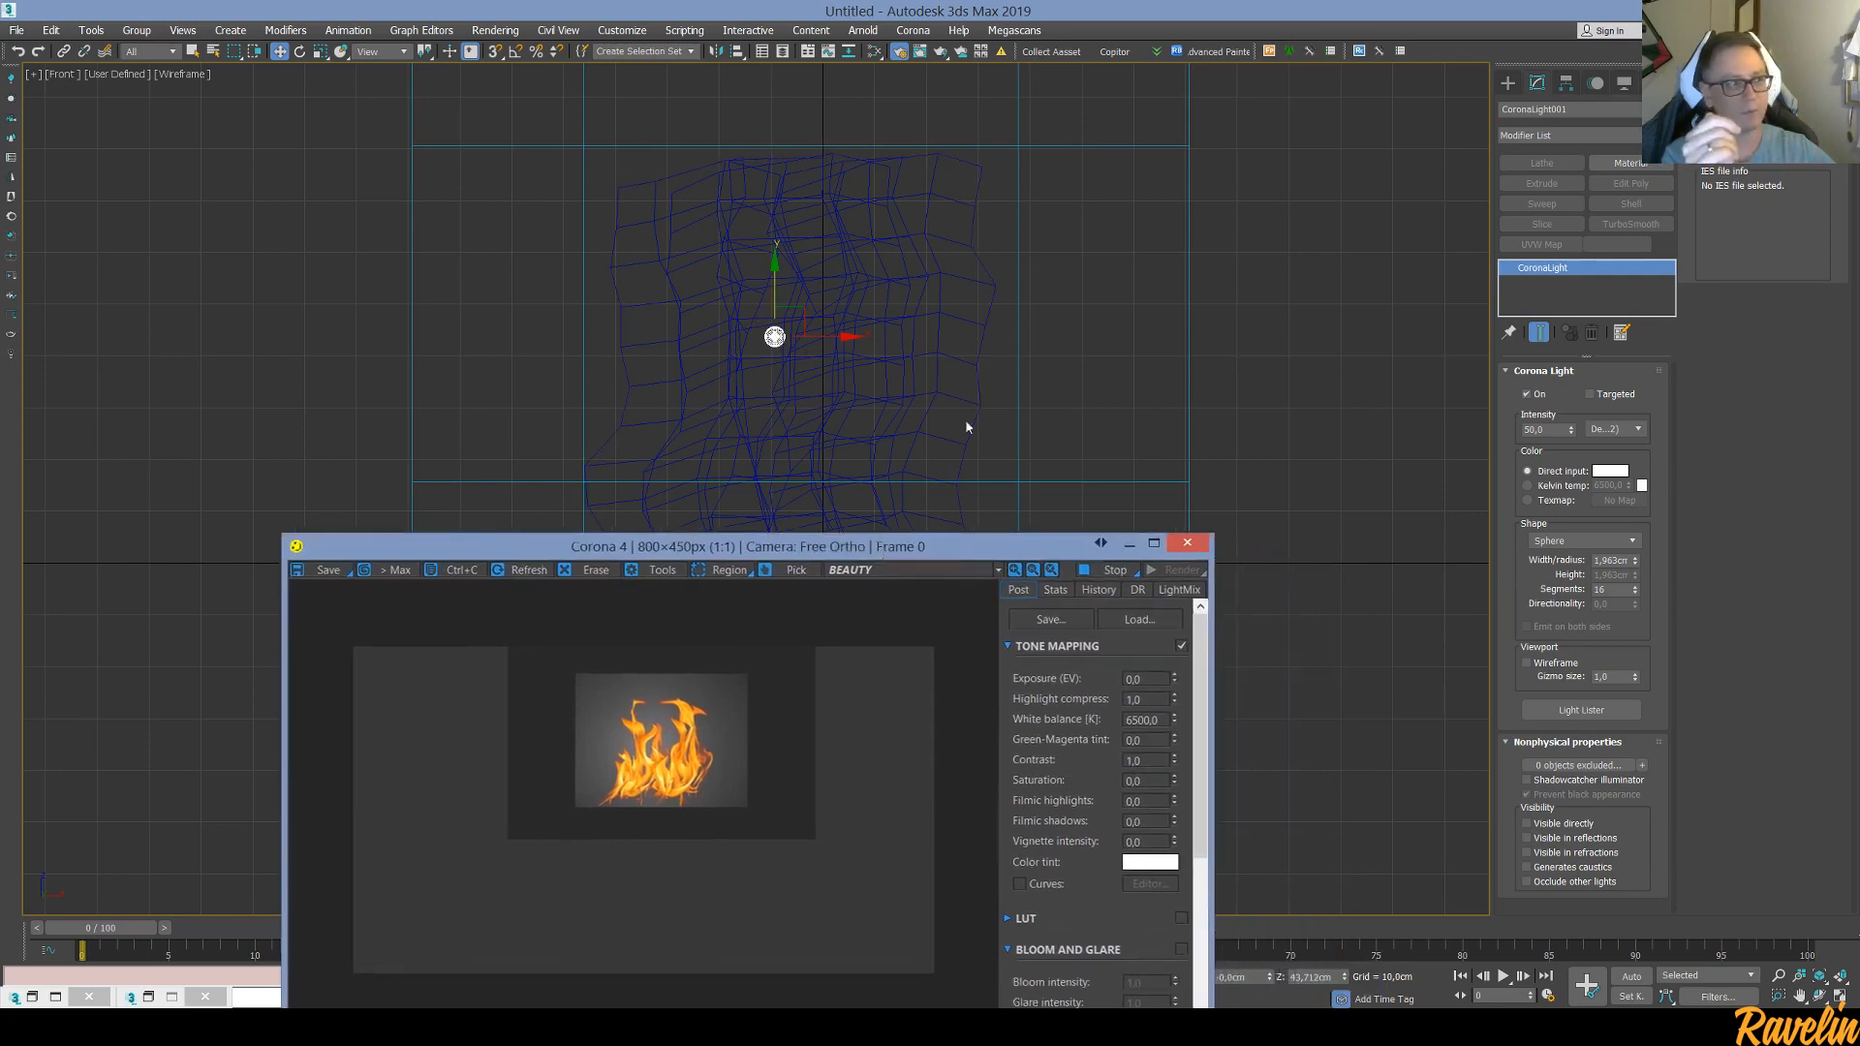
pyautogui.click(1644, 767)
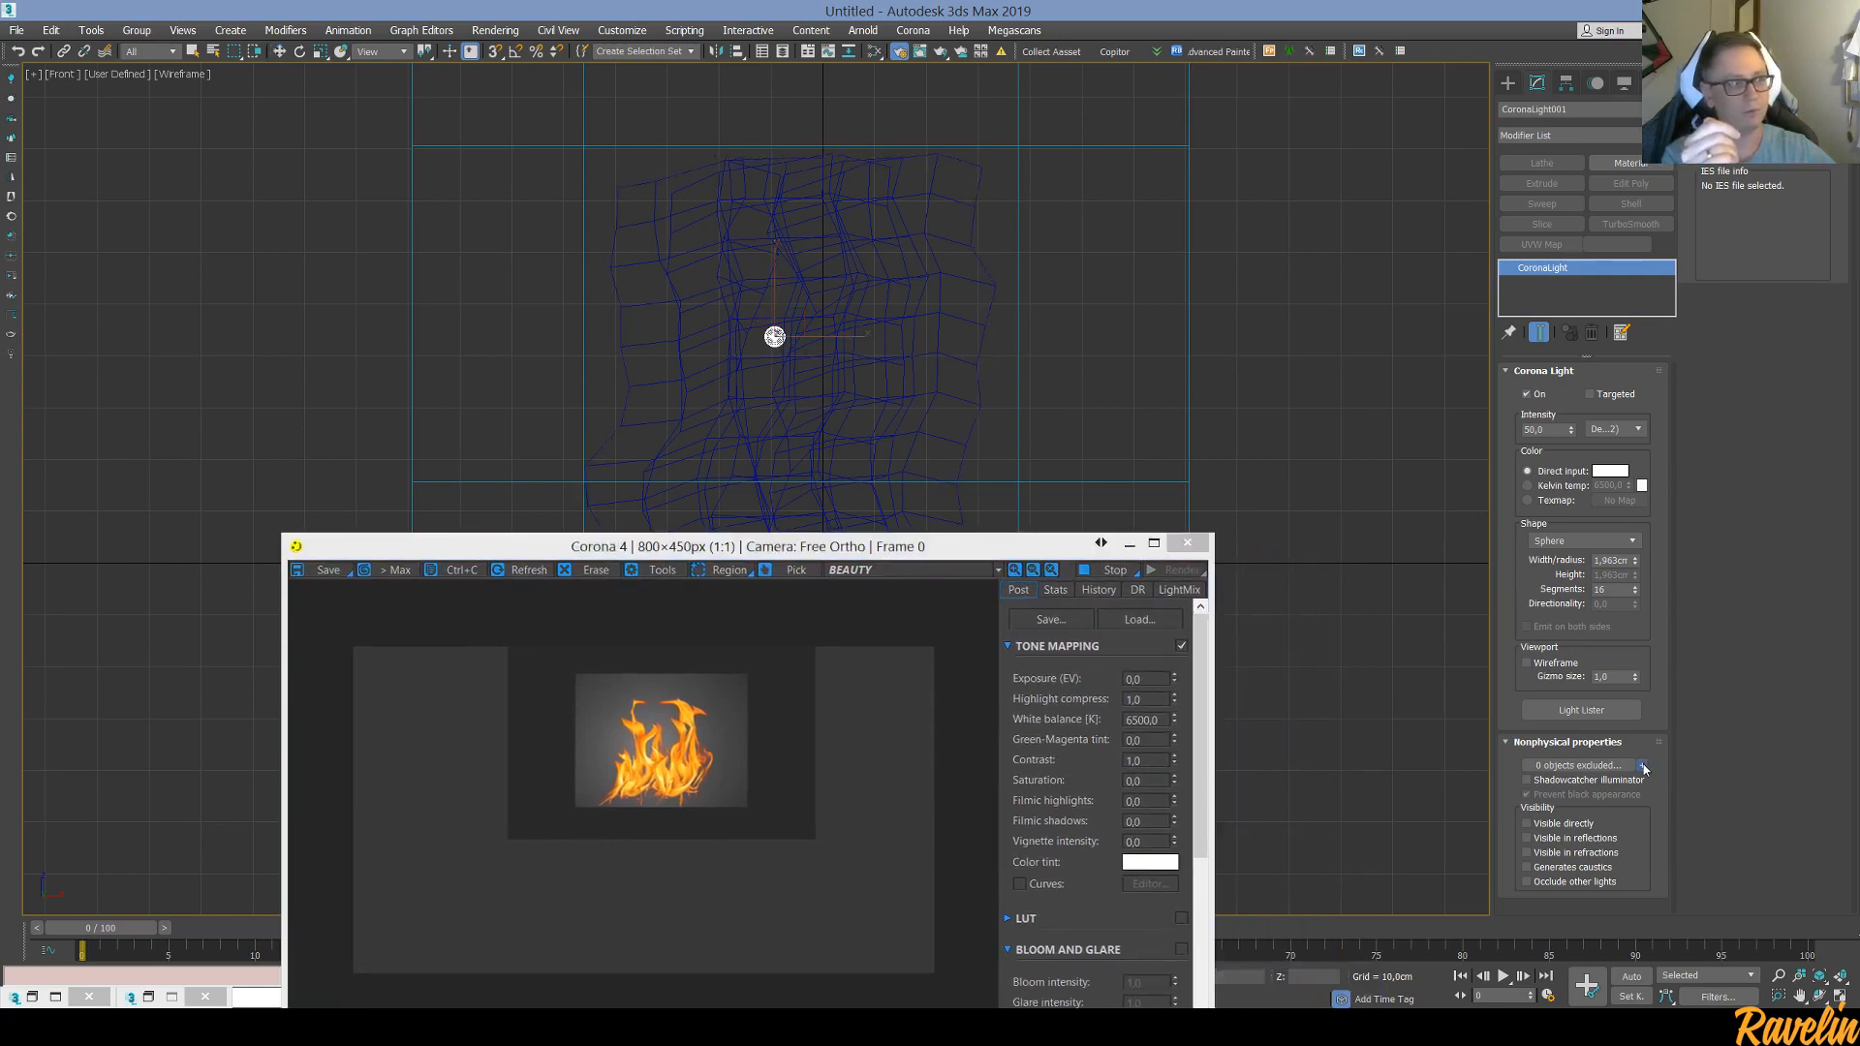
pyautogui.click(940, 313)
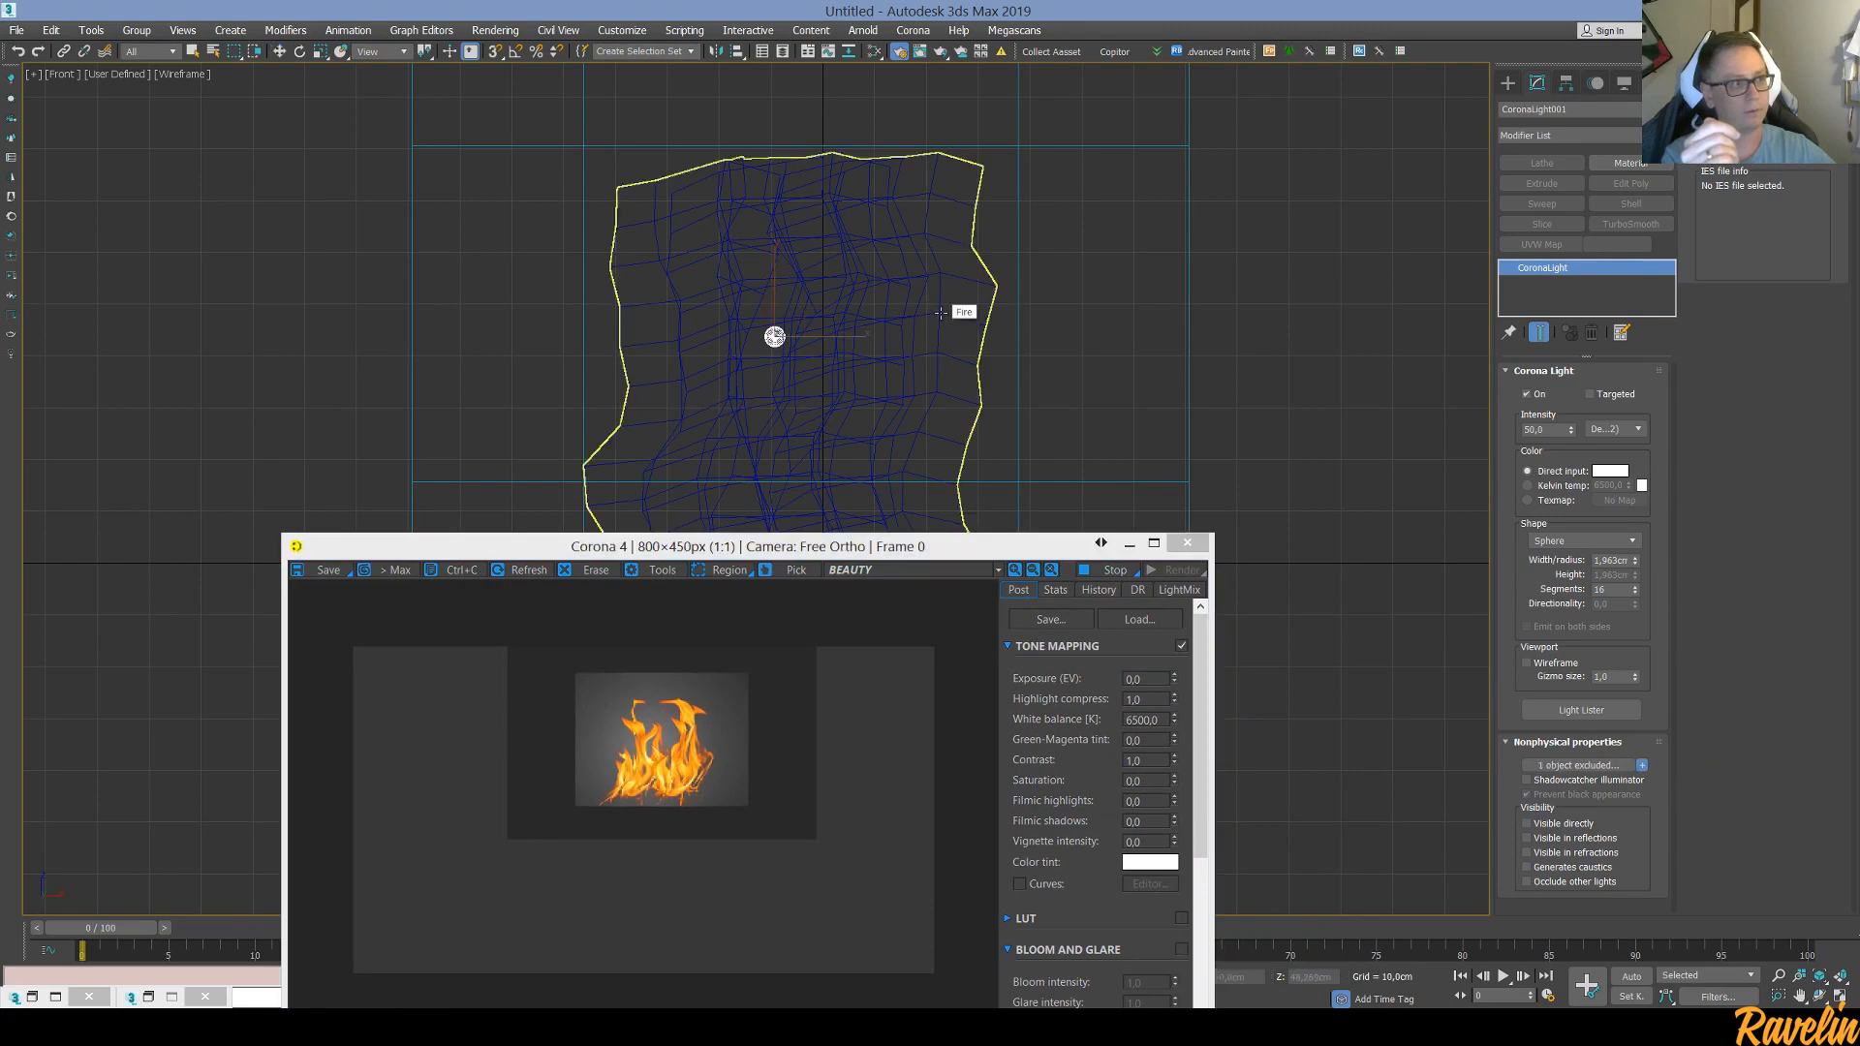
pyautogui.rightClick(1123, 321)
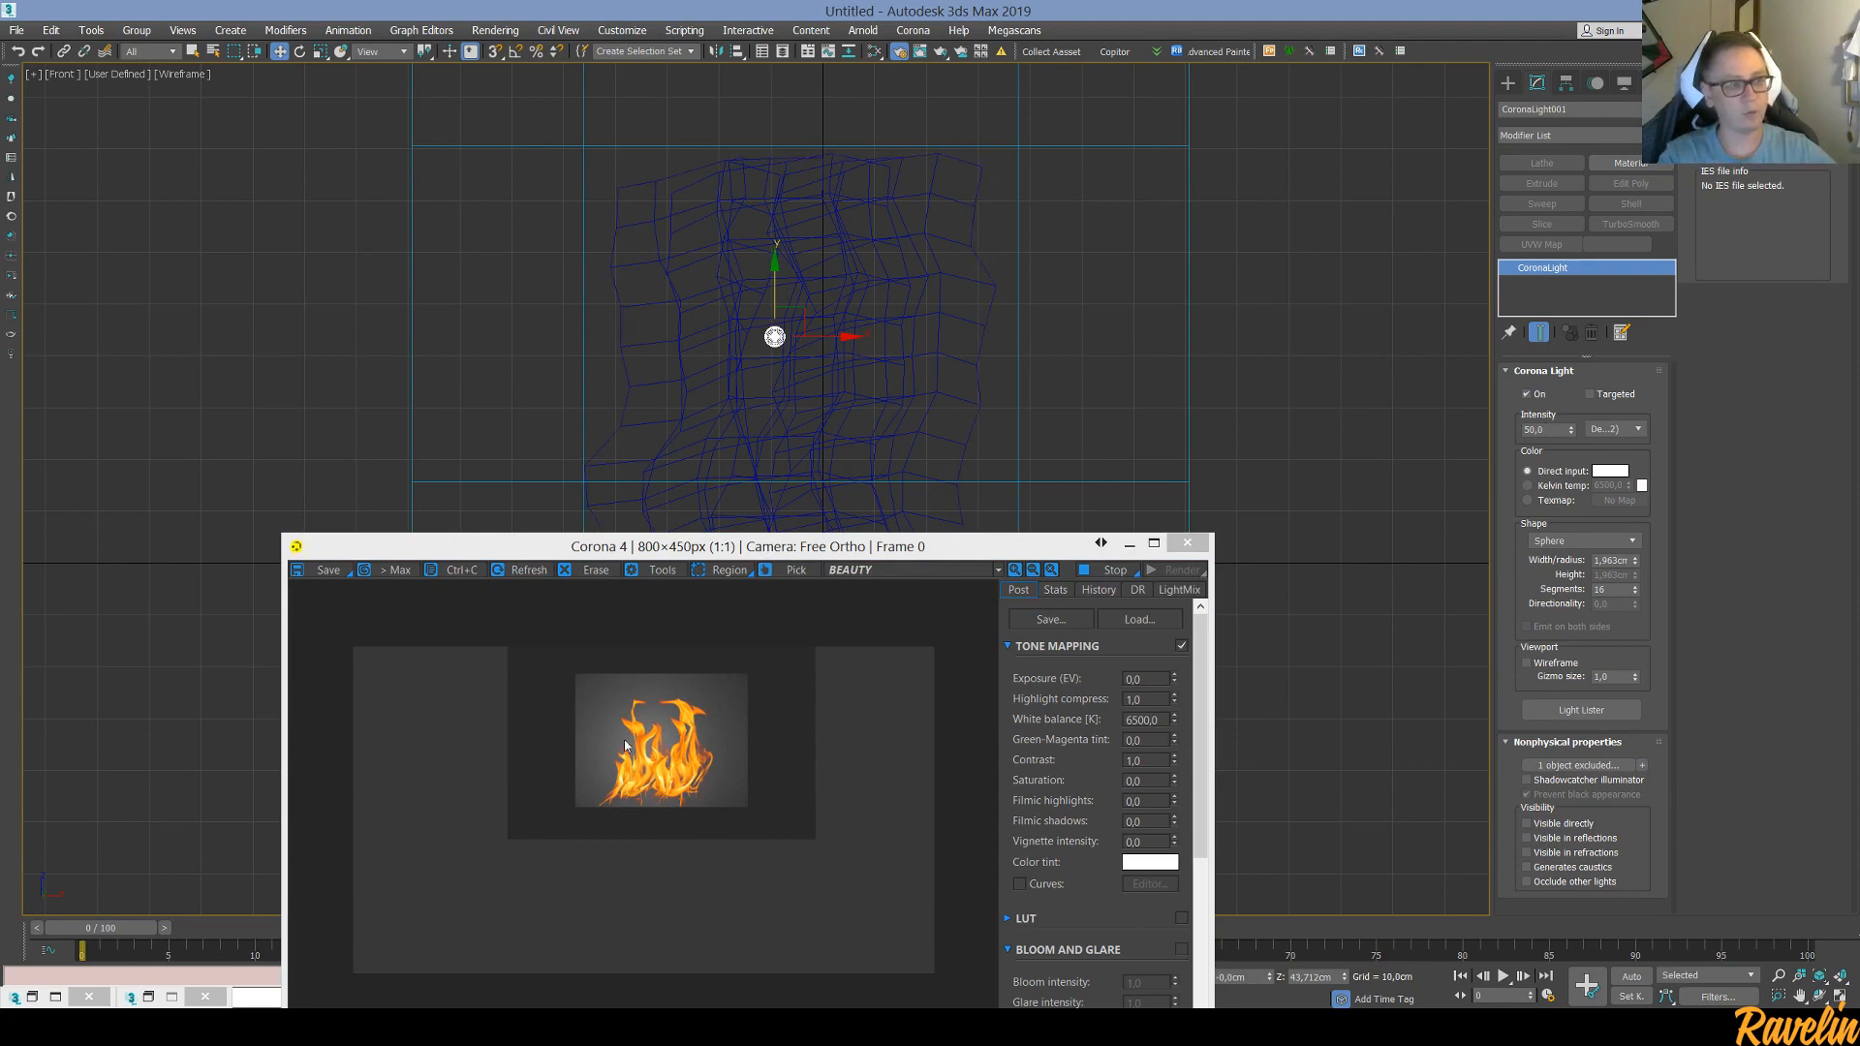
# Switch the CoronaLight's colour mode to Kelvin temperature and set it to 2000
pyautogui.click(1554, 486)
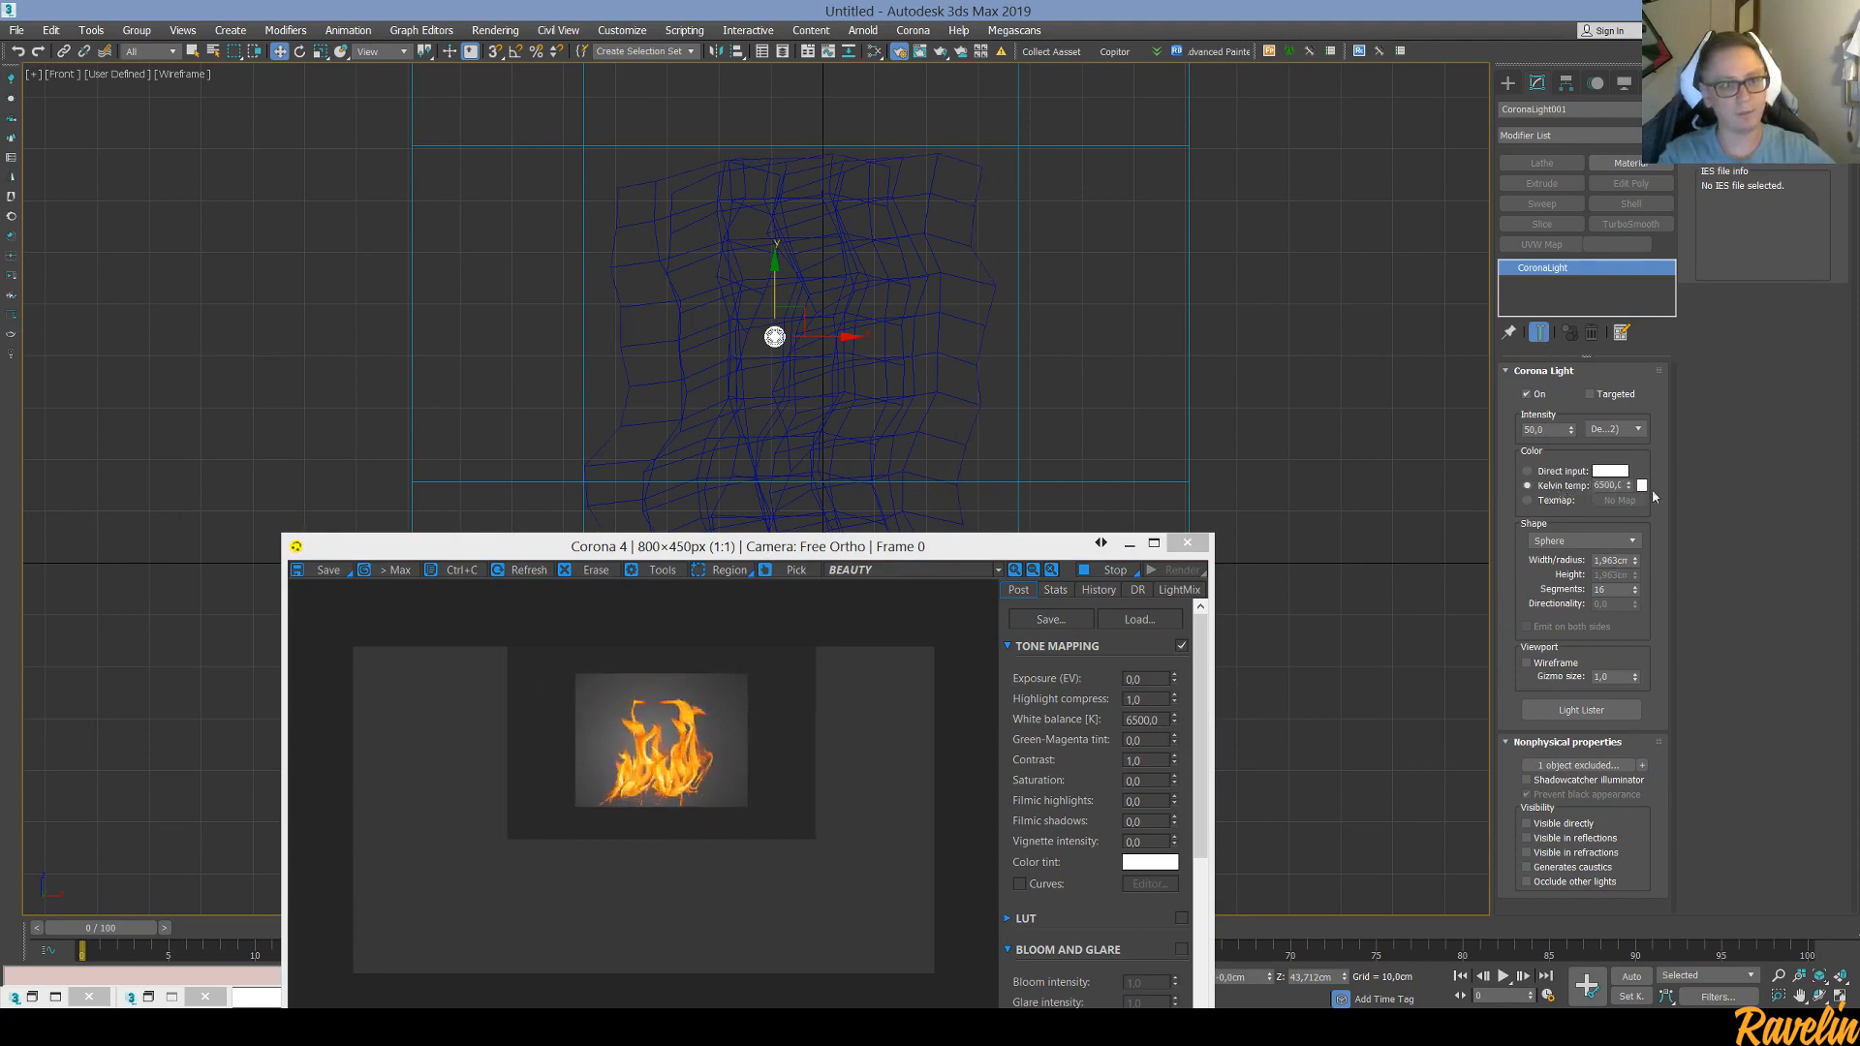
pyautogui.write('3')
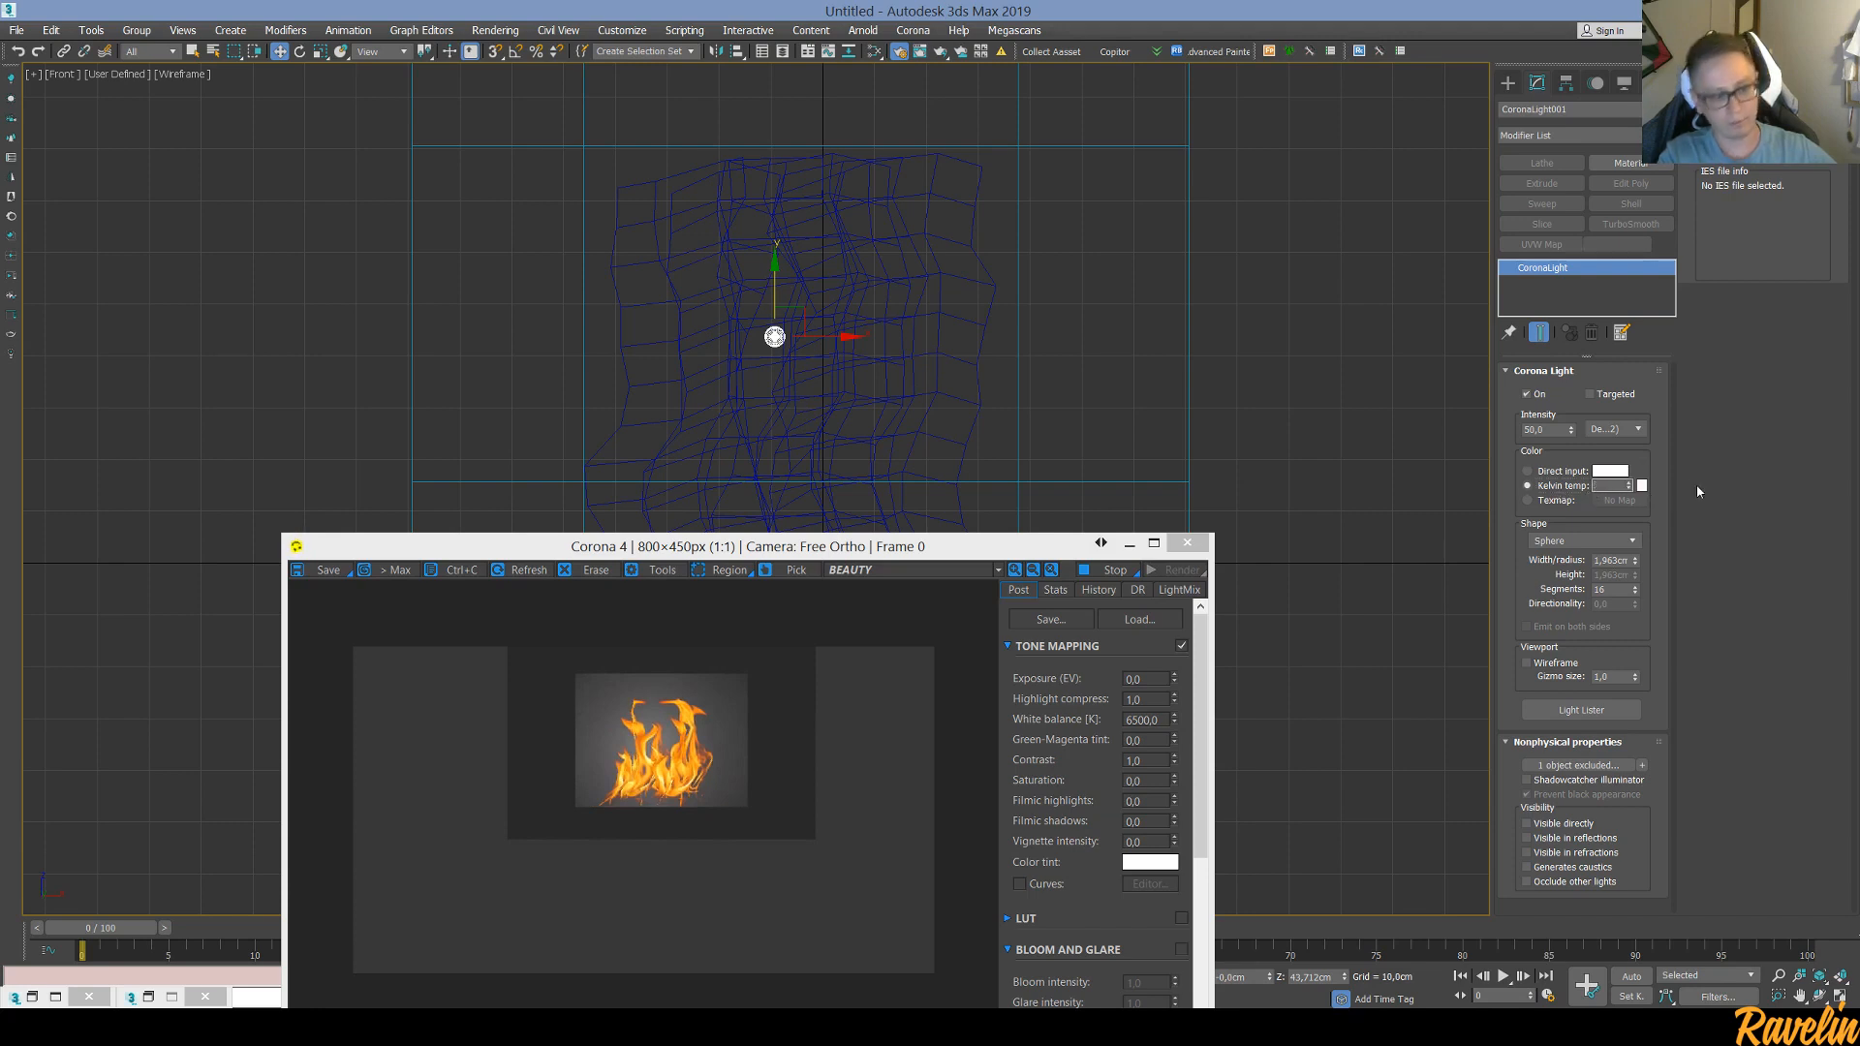
pyautogui.write('000')
pyautogui.press('Return')
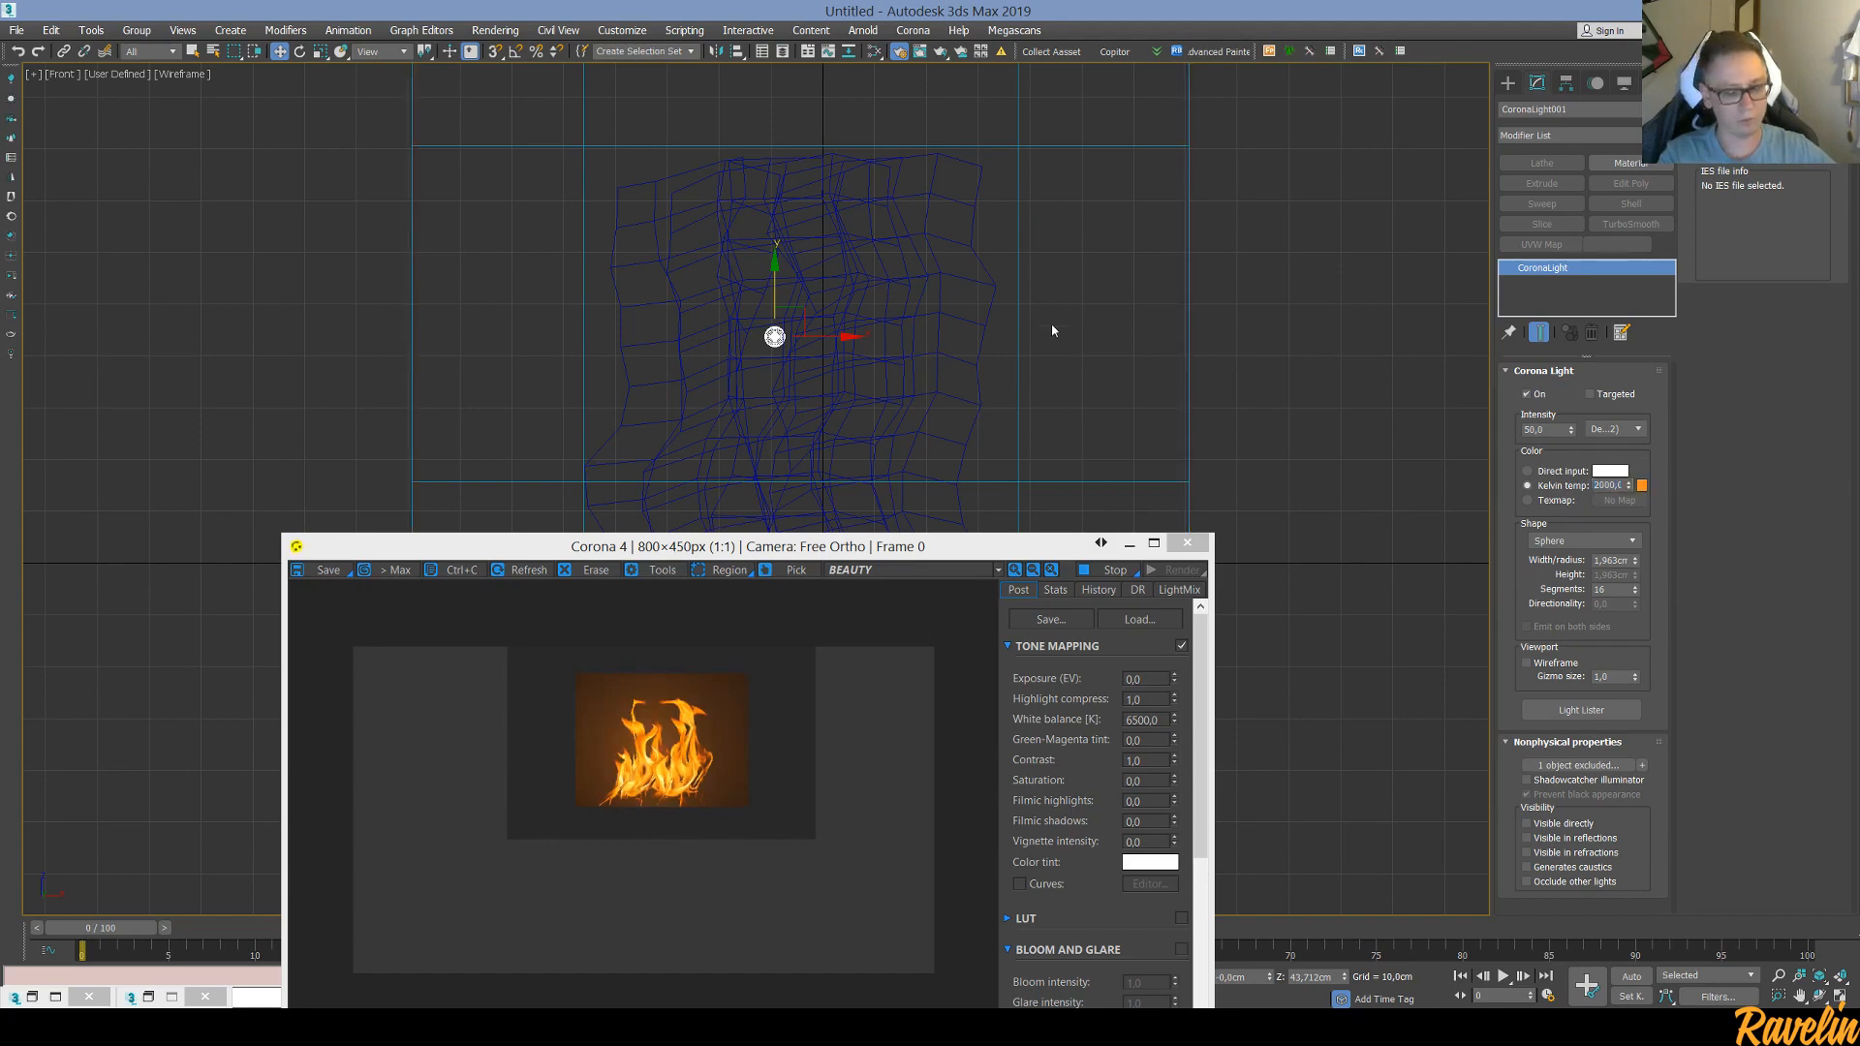
# Switch the viewport to Perspective at an angle to the fireplace and move the render window clear of its opening
pyautogui.scroll(2, 1066, 355)
pyautogui.press('p')
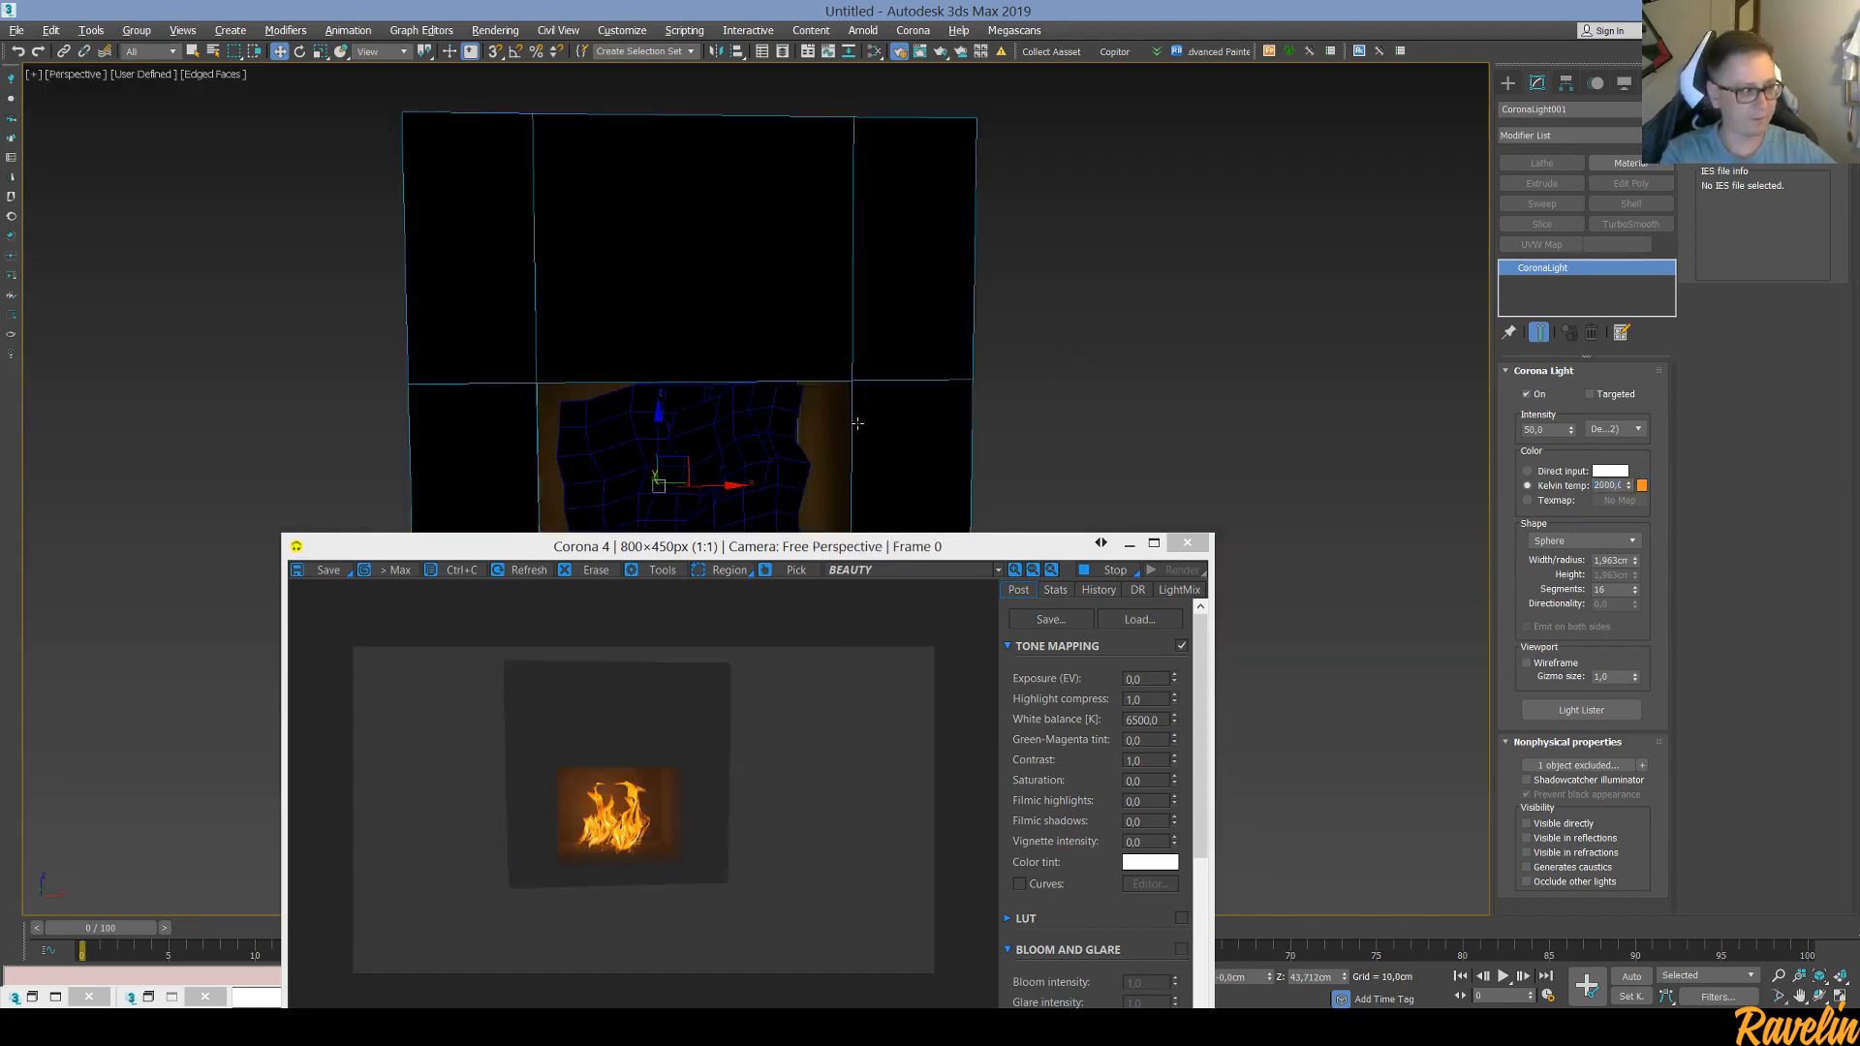
pyautogui.keyDown('alt'); pyautogui.moveTo(1007, 428); pyautogui.dragTo(746, 384, button='middle'); pyautogui.keyUp('alt')
pyautogui.moveTo(768, 548); pyautogui.dragTo(821, 480)
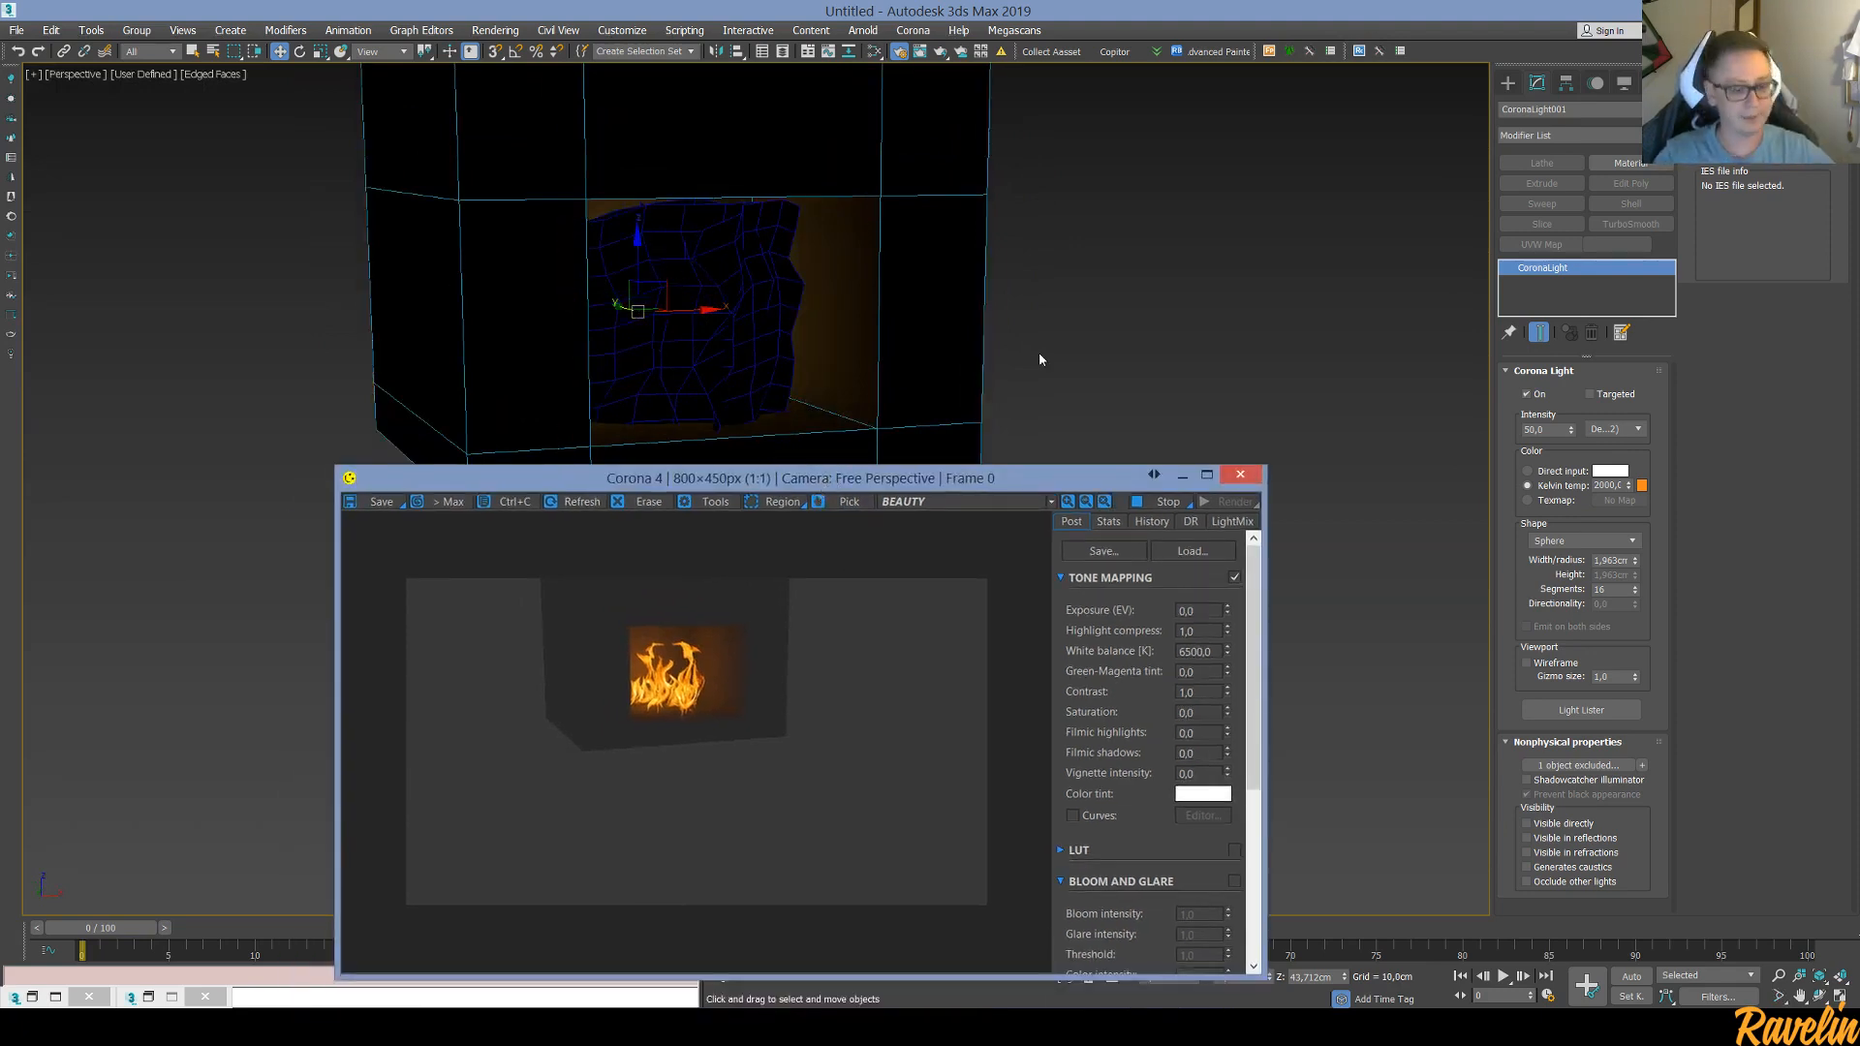
# Try Emit Light on the flames' CoronaLightMtl and check the effect on the fire in the interactive render
pyautogui.click(1155, 312)
pyautogui.press('m')
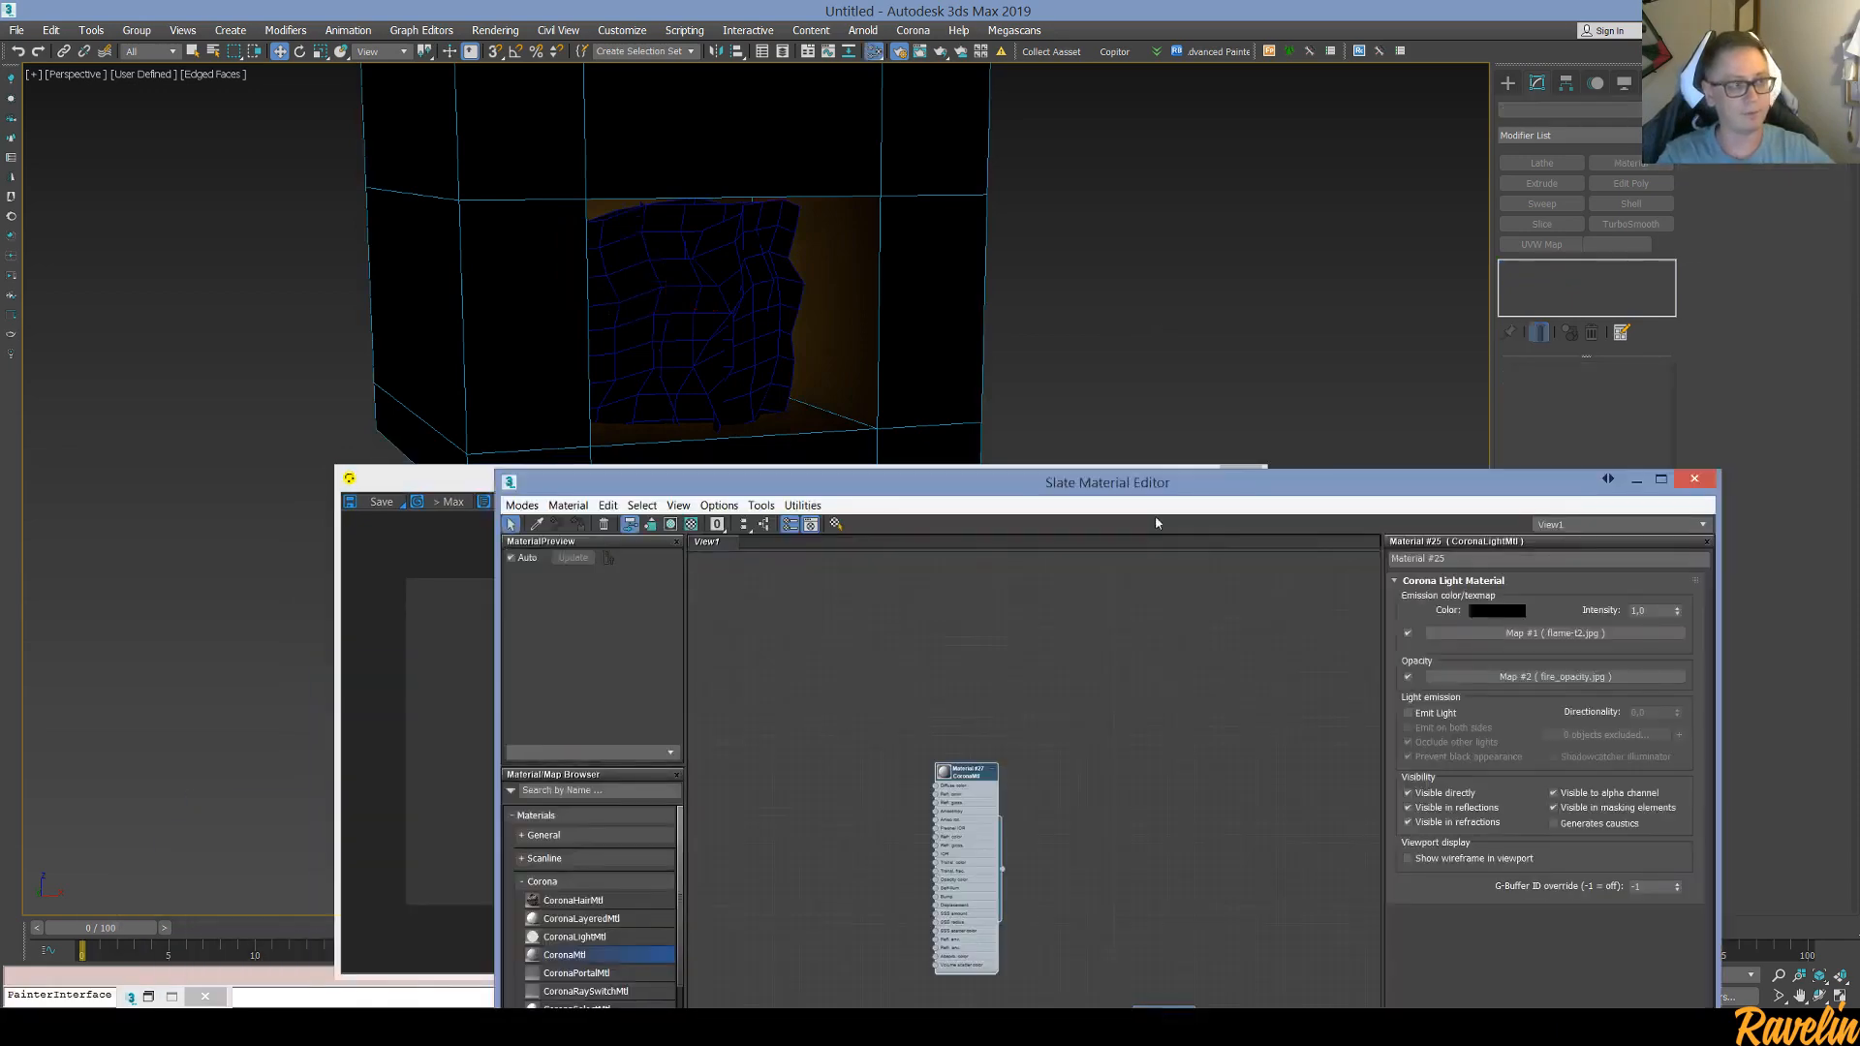
pyautogui.doubleClick(1091, 481)
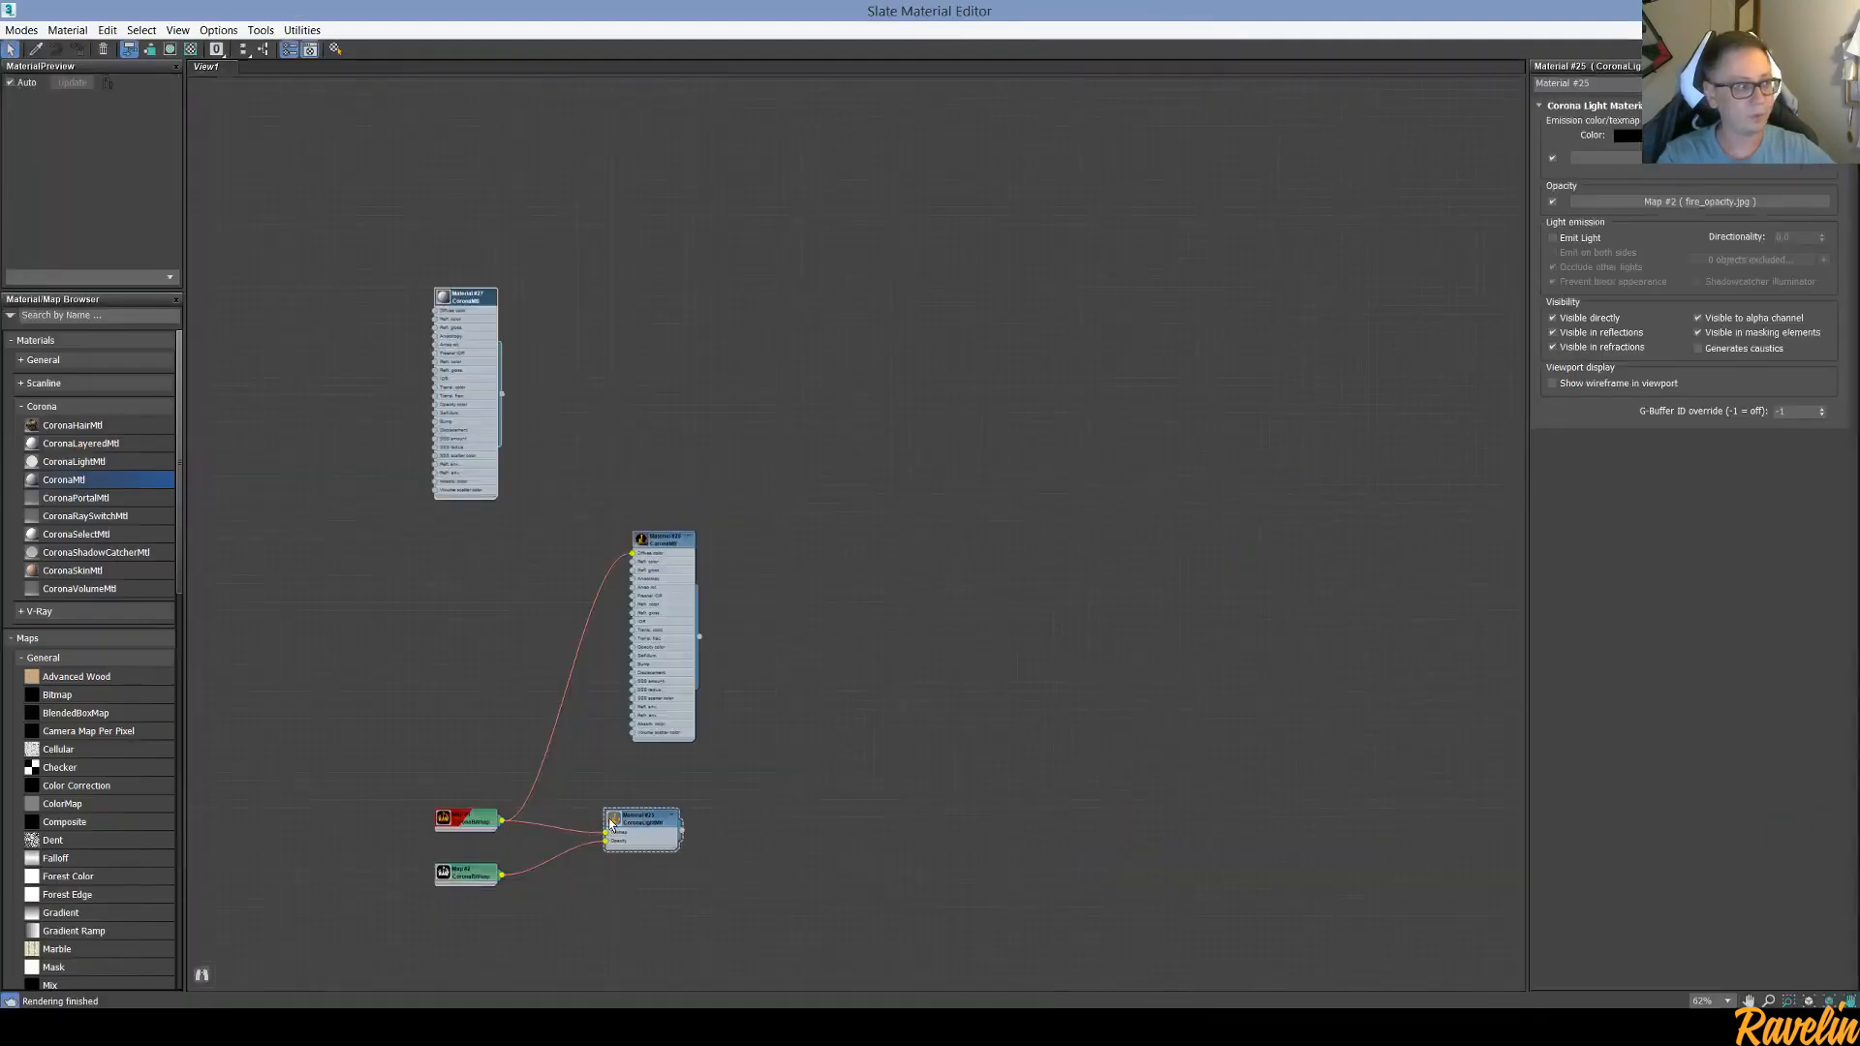
pyautogui.click(626, 821)
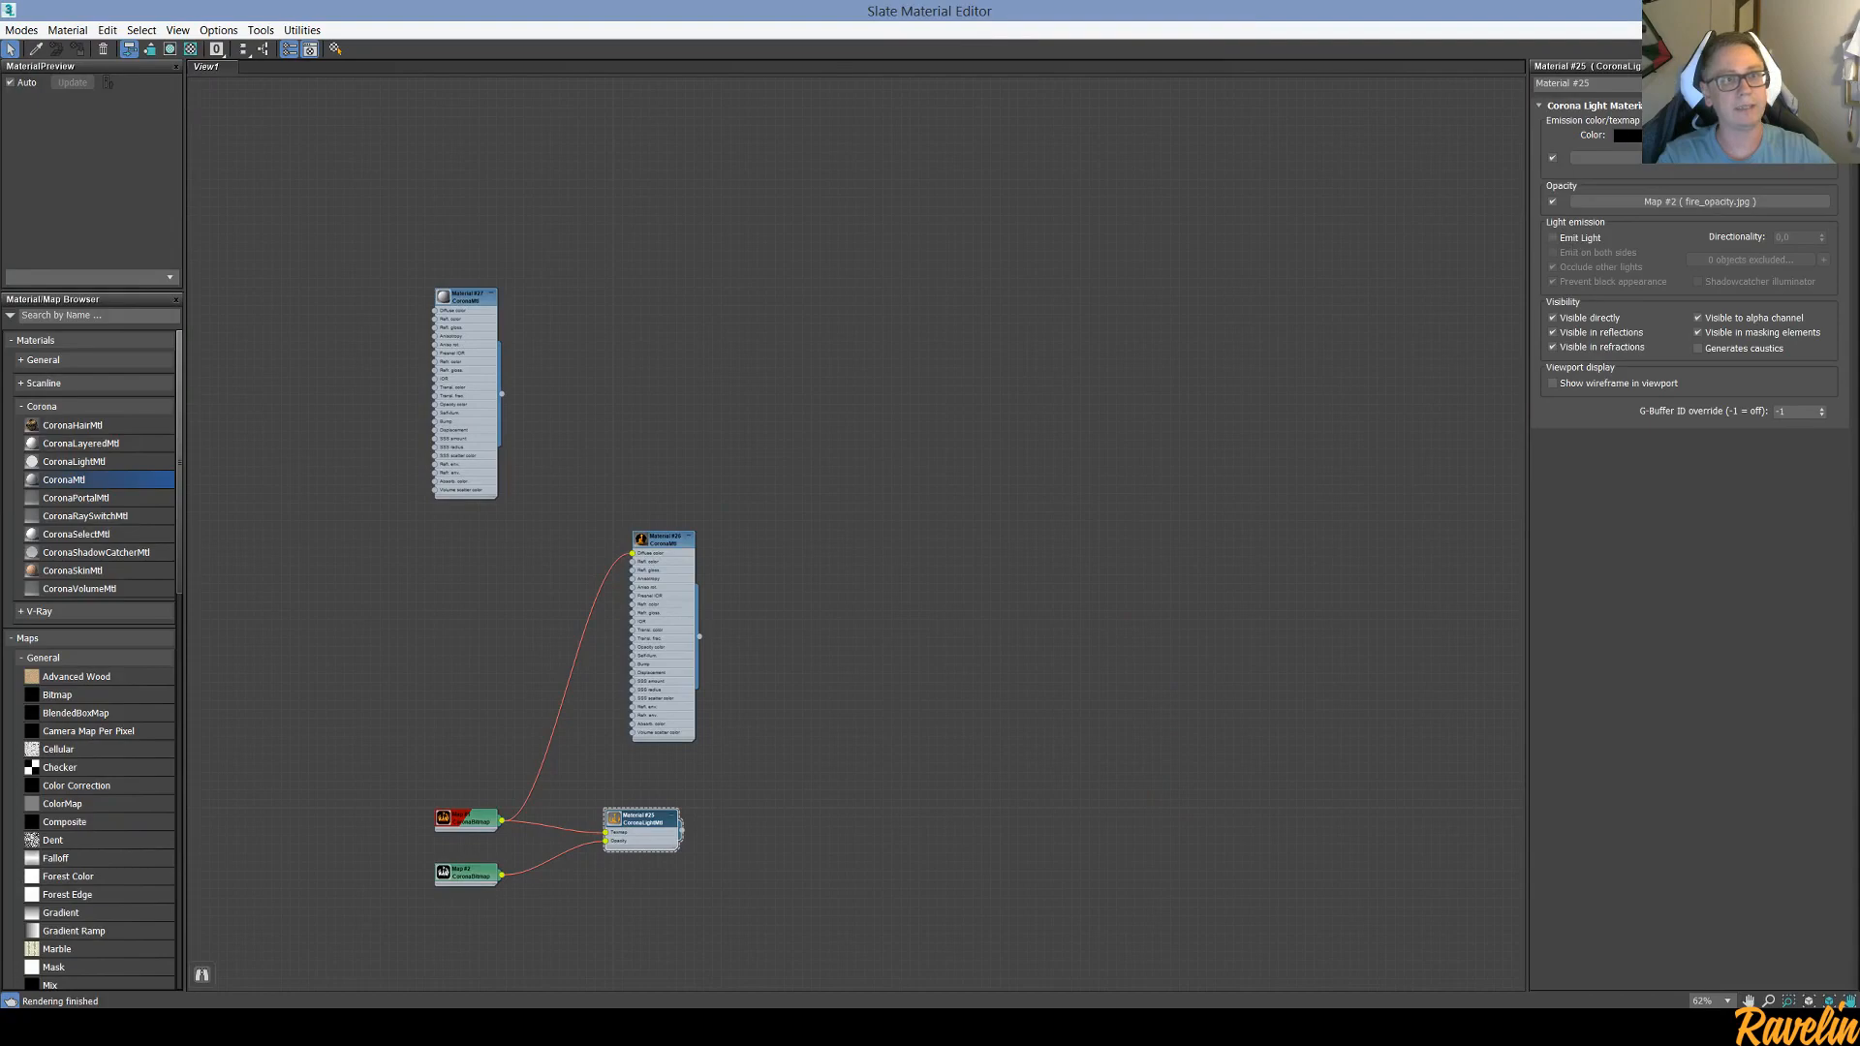
pyautogui.click(1560, 240)
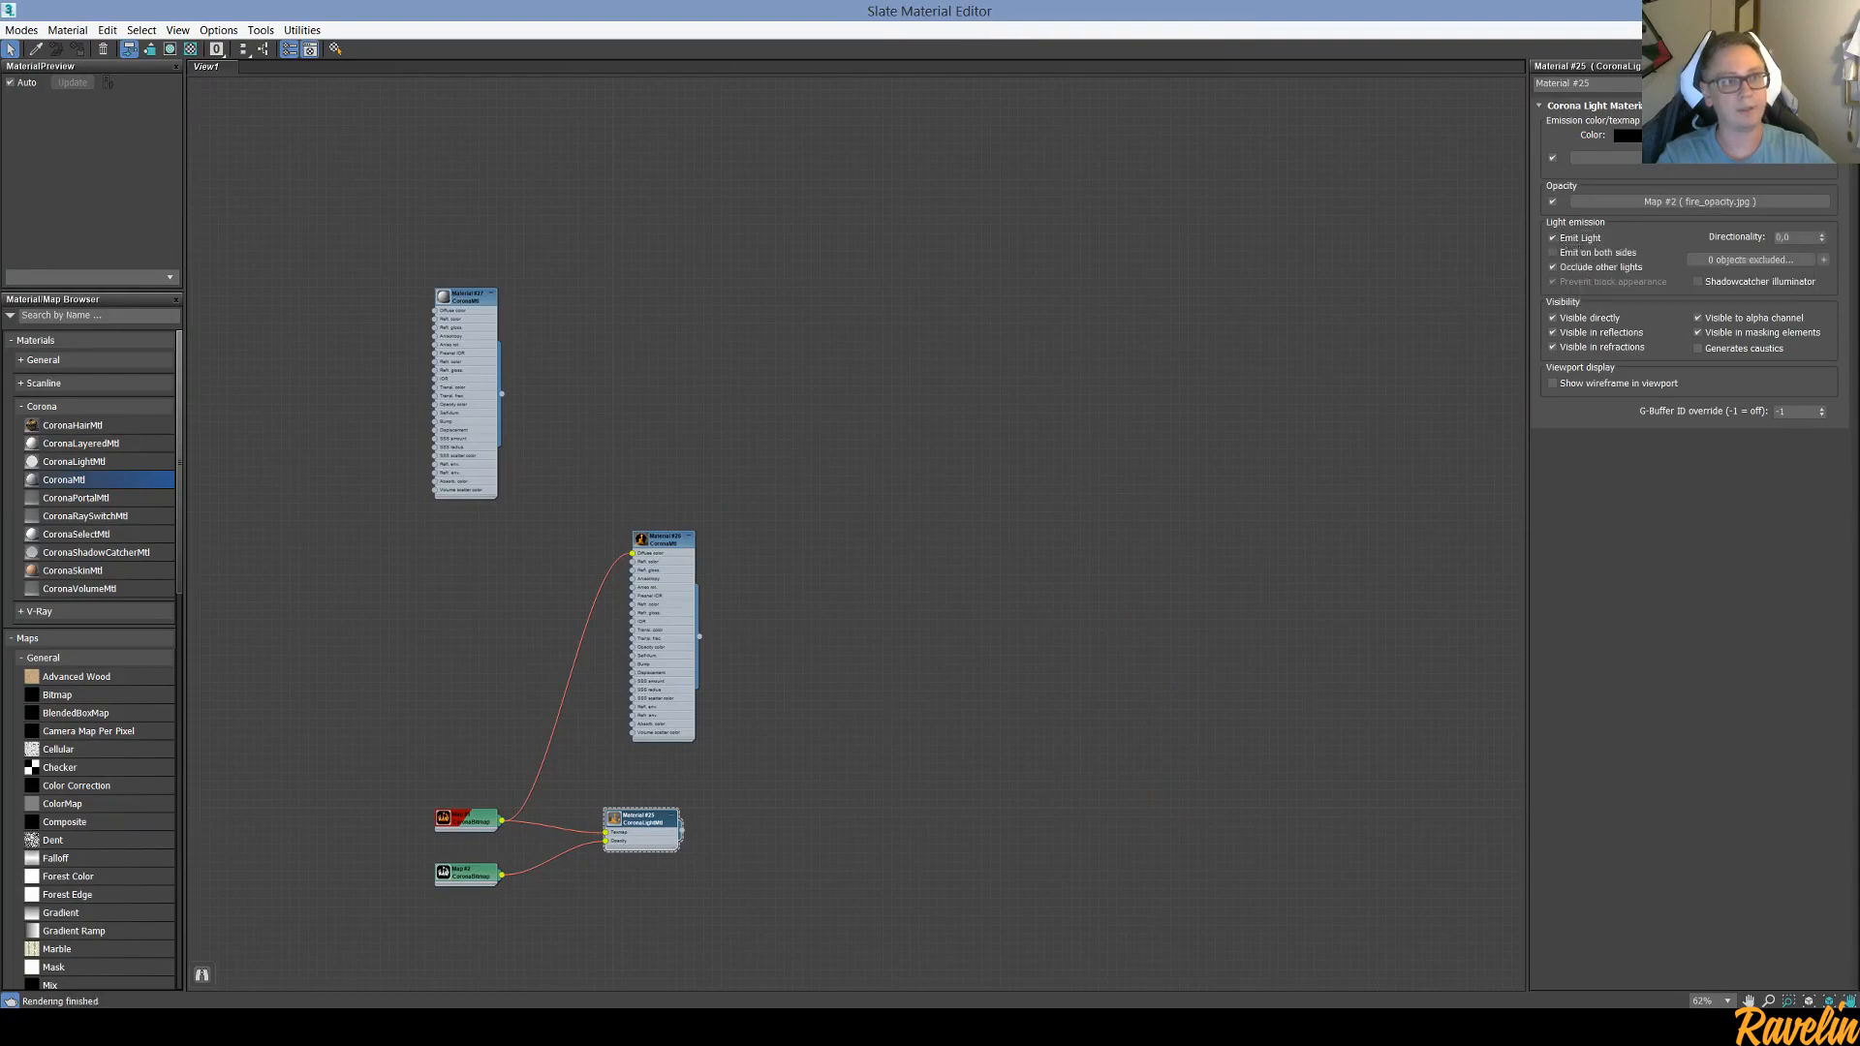
pyautogui.click(1779, 8)
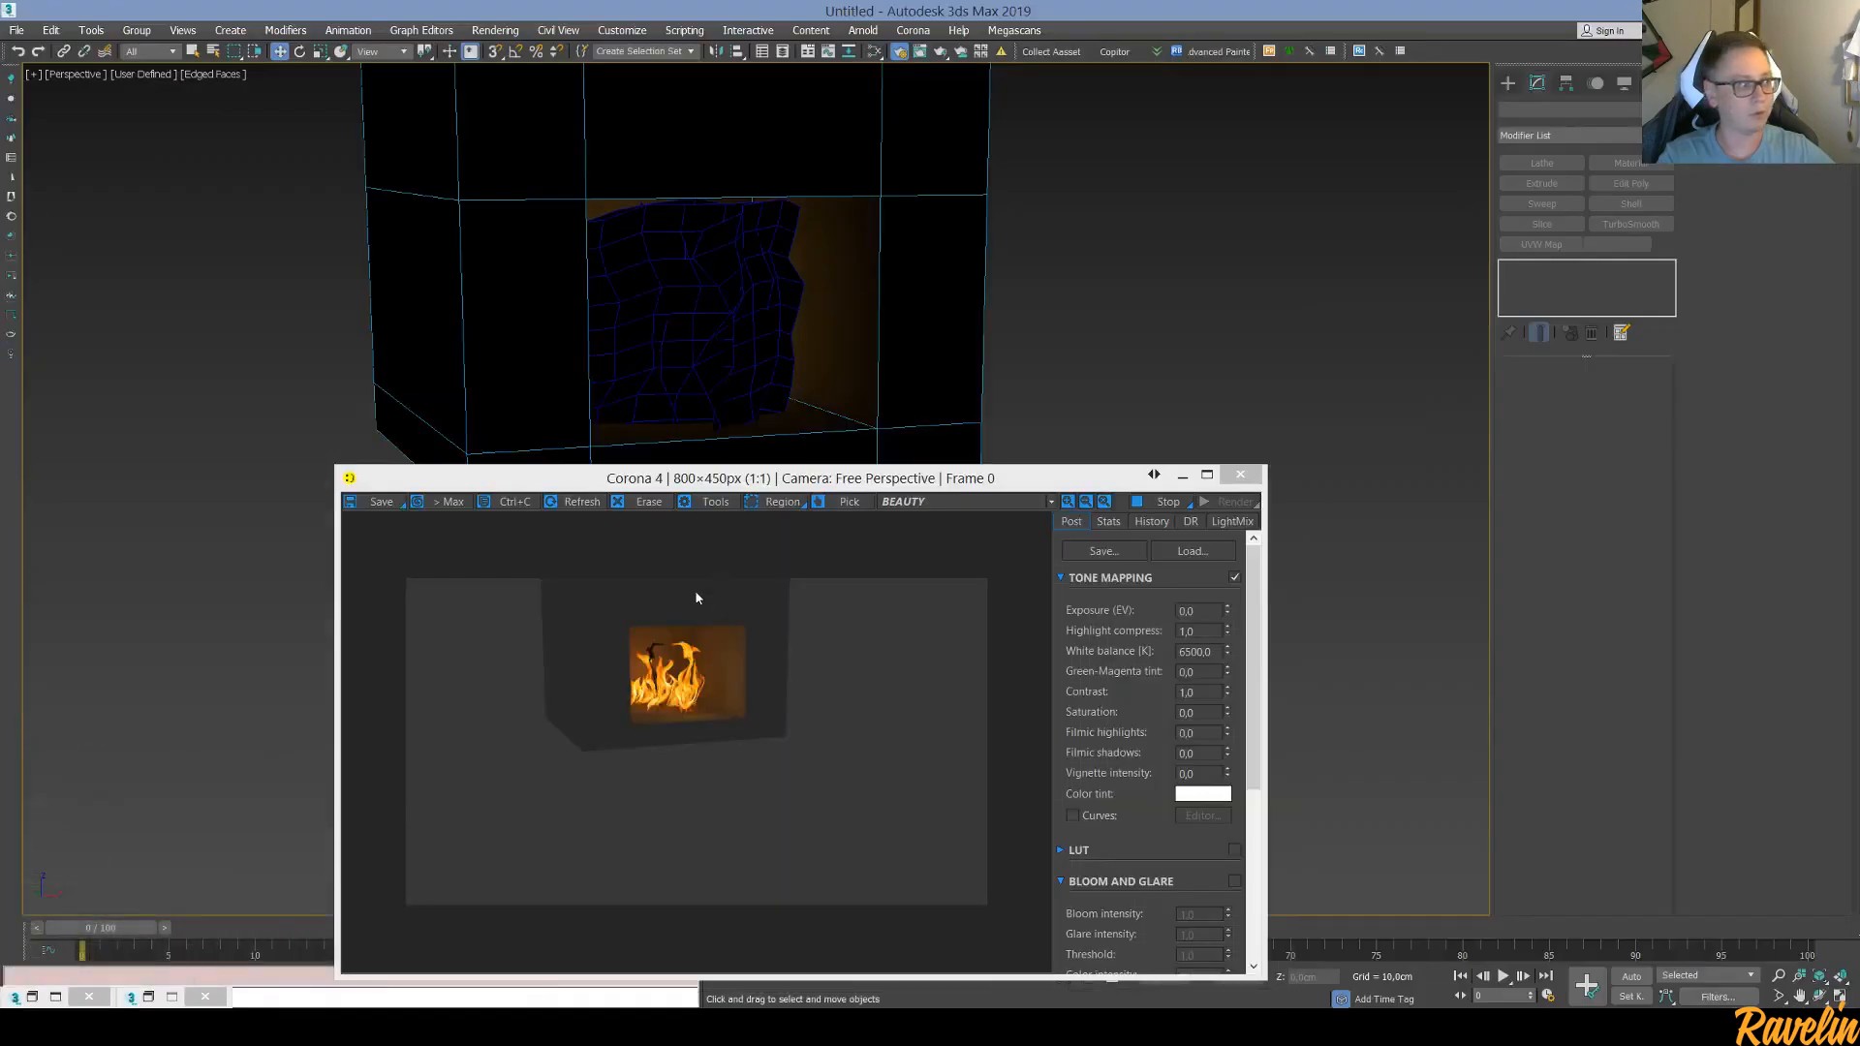
pyautogui.scroll(2, 618, 693)
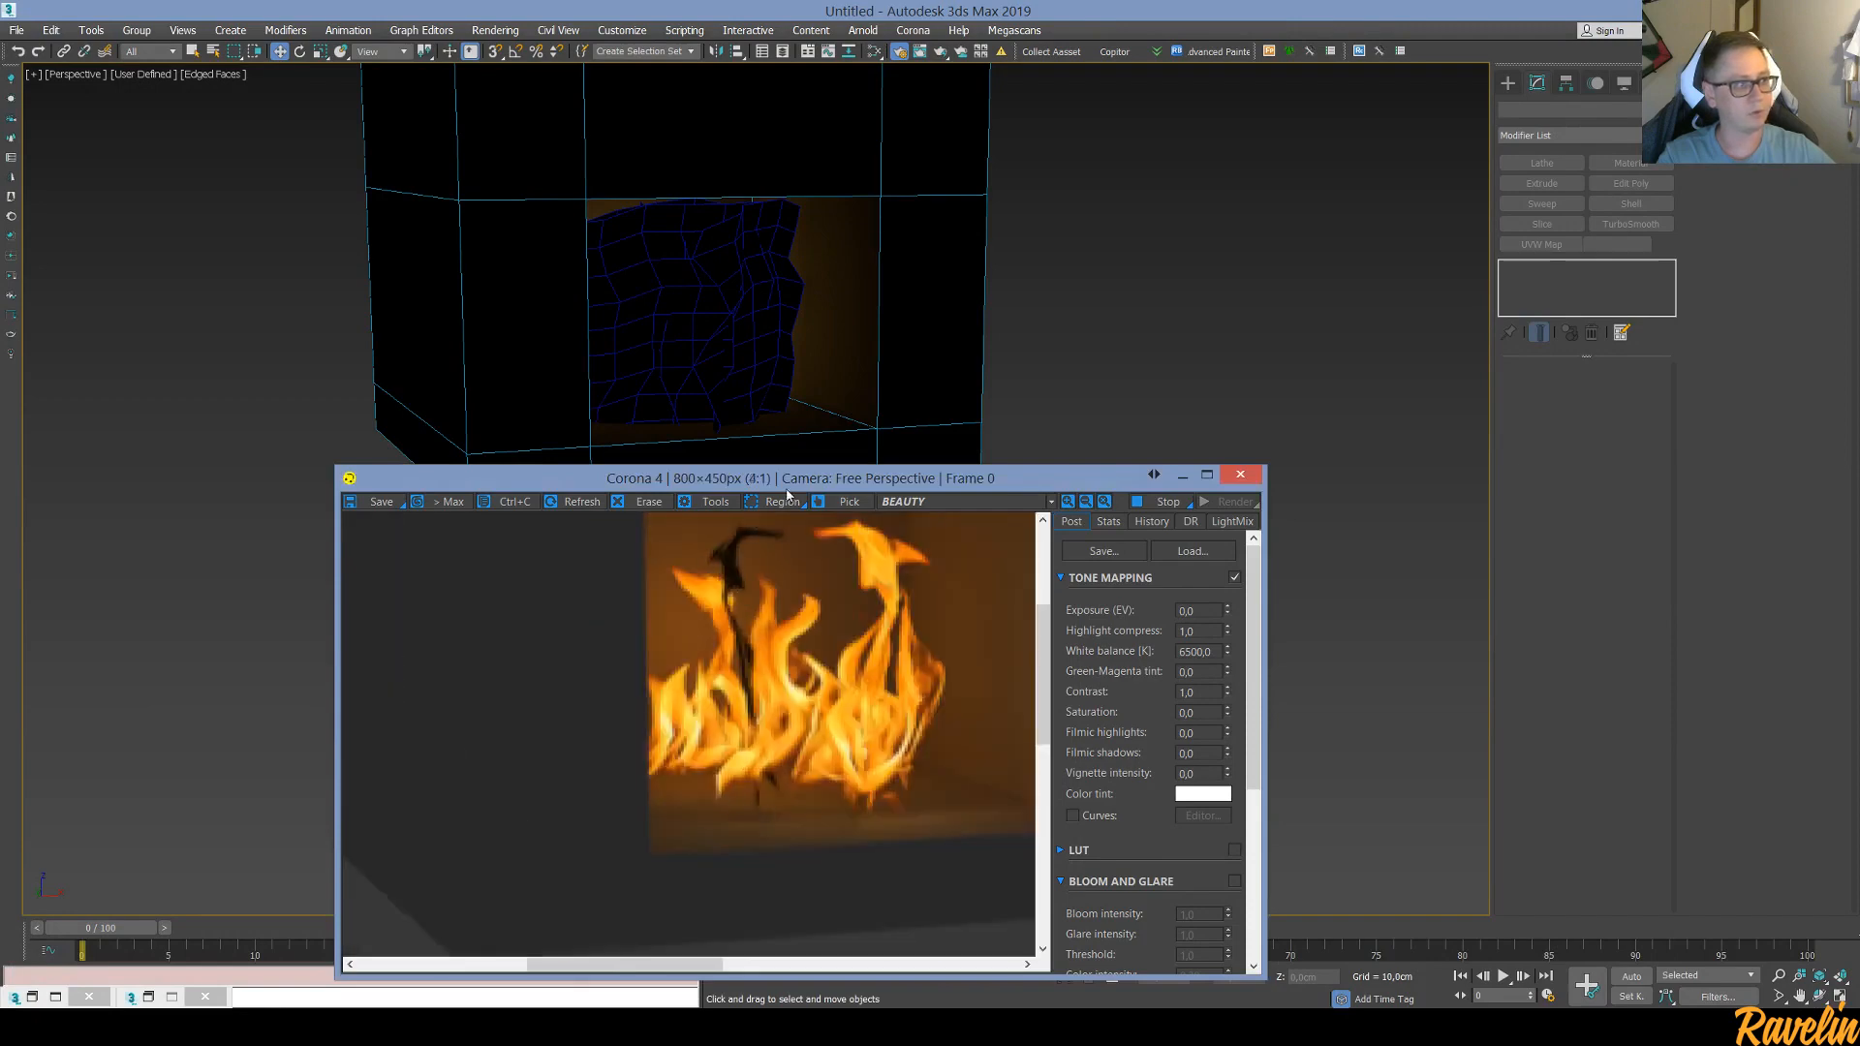
# Try Emit on both sides for the flame light material and check the flames in the render
pyautogui.press('m')
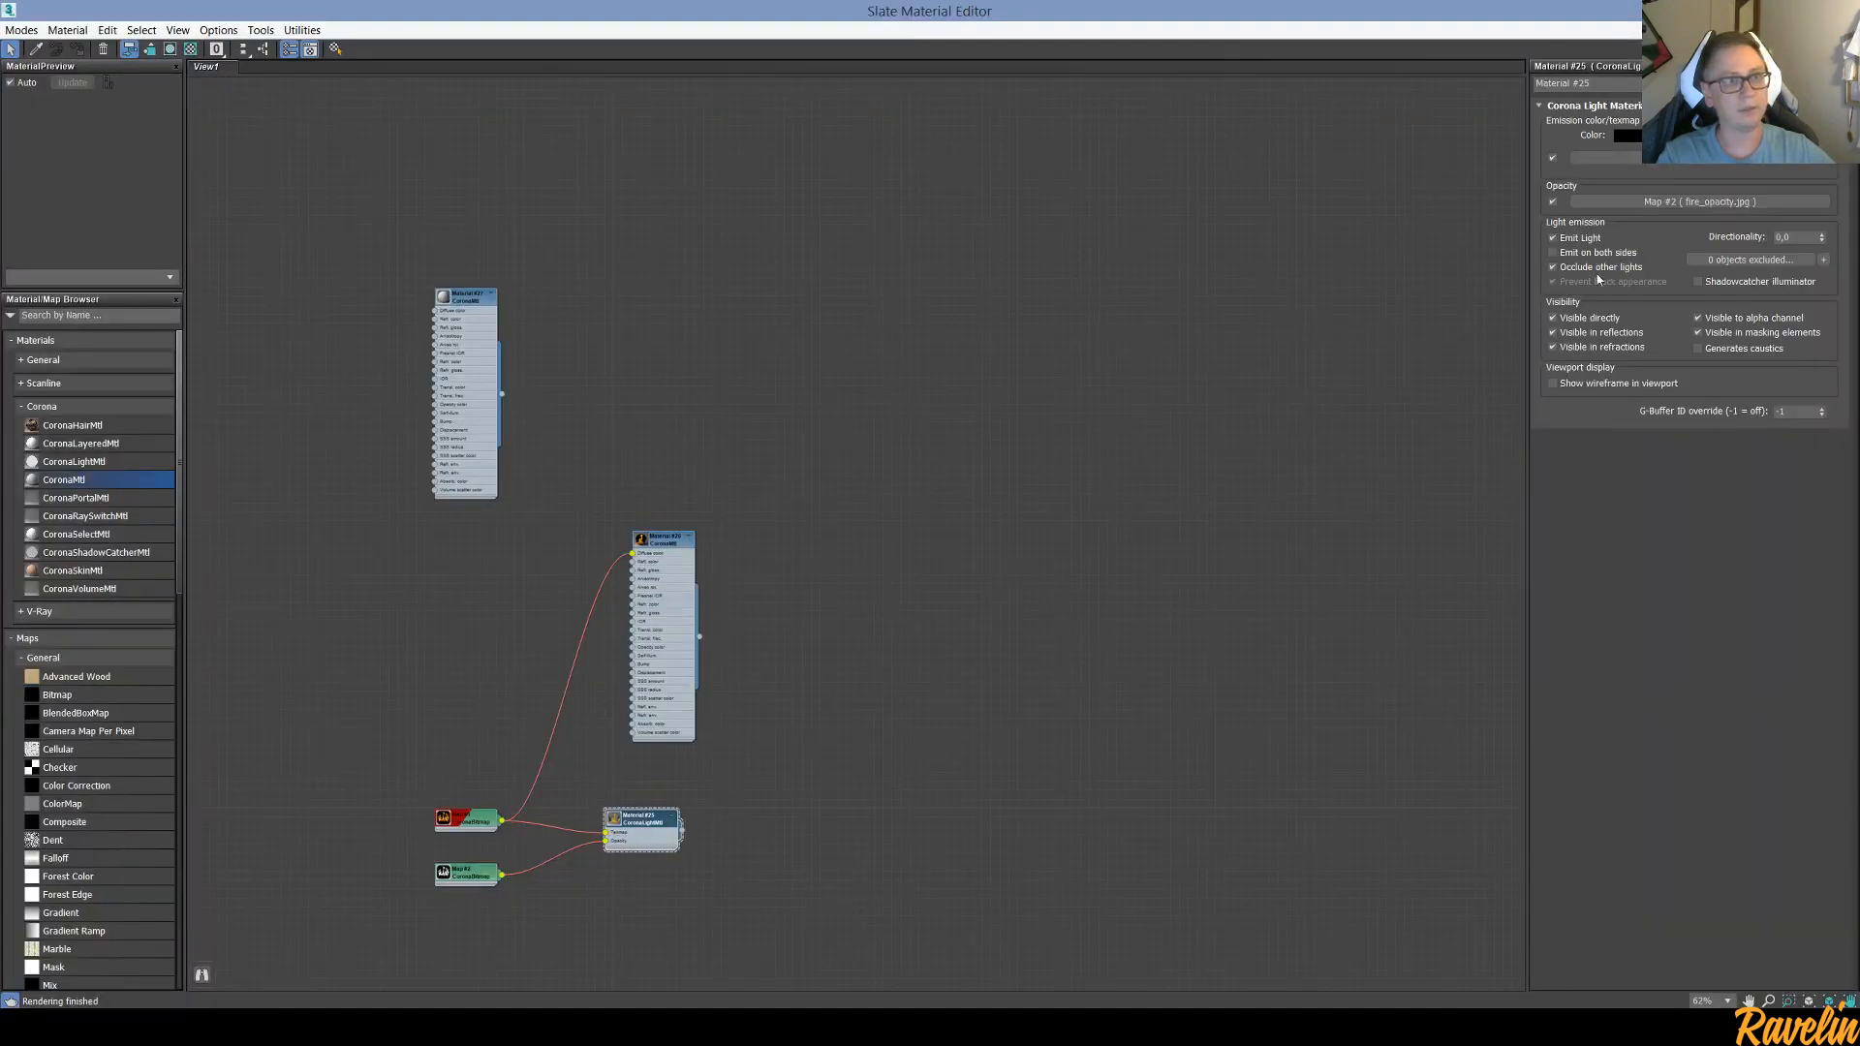
pyautogui.click(1553, 253)
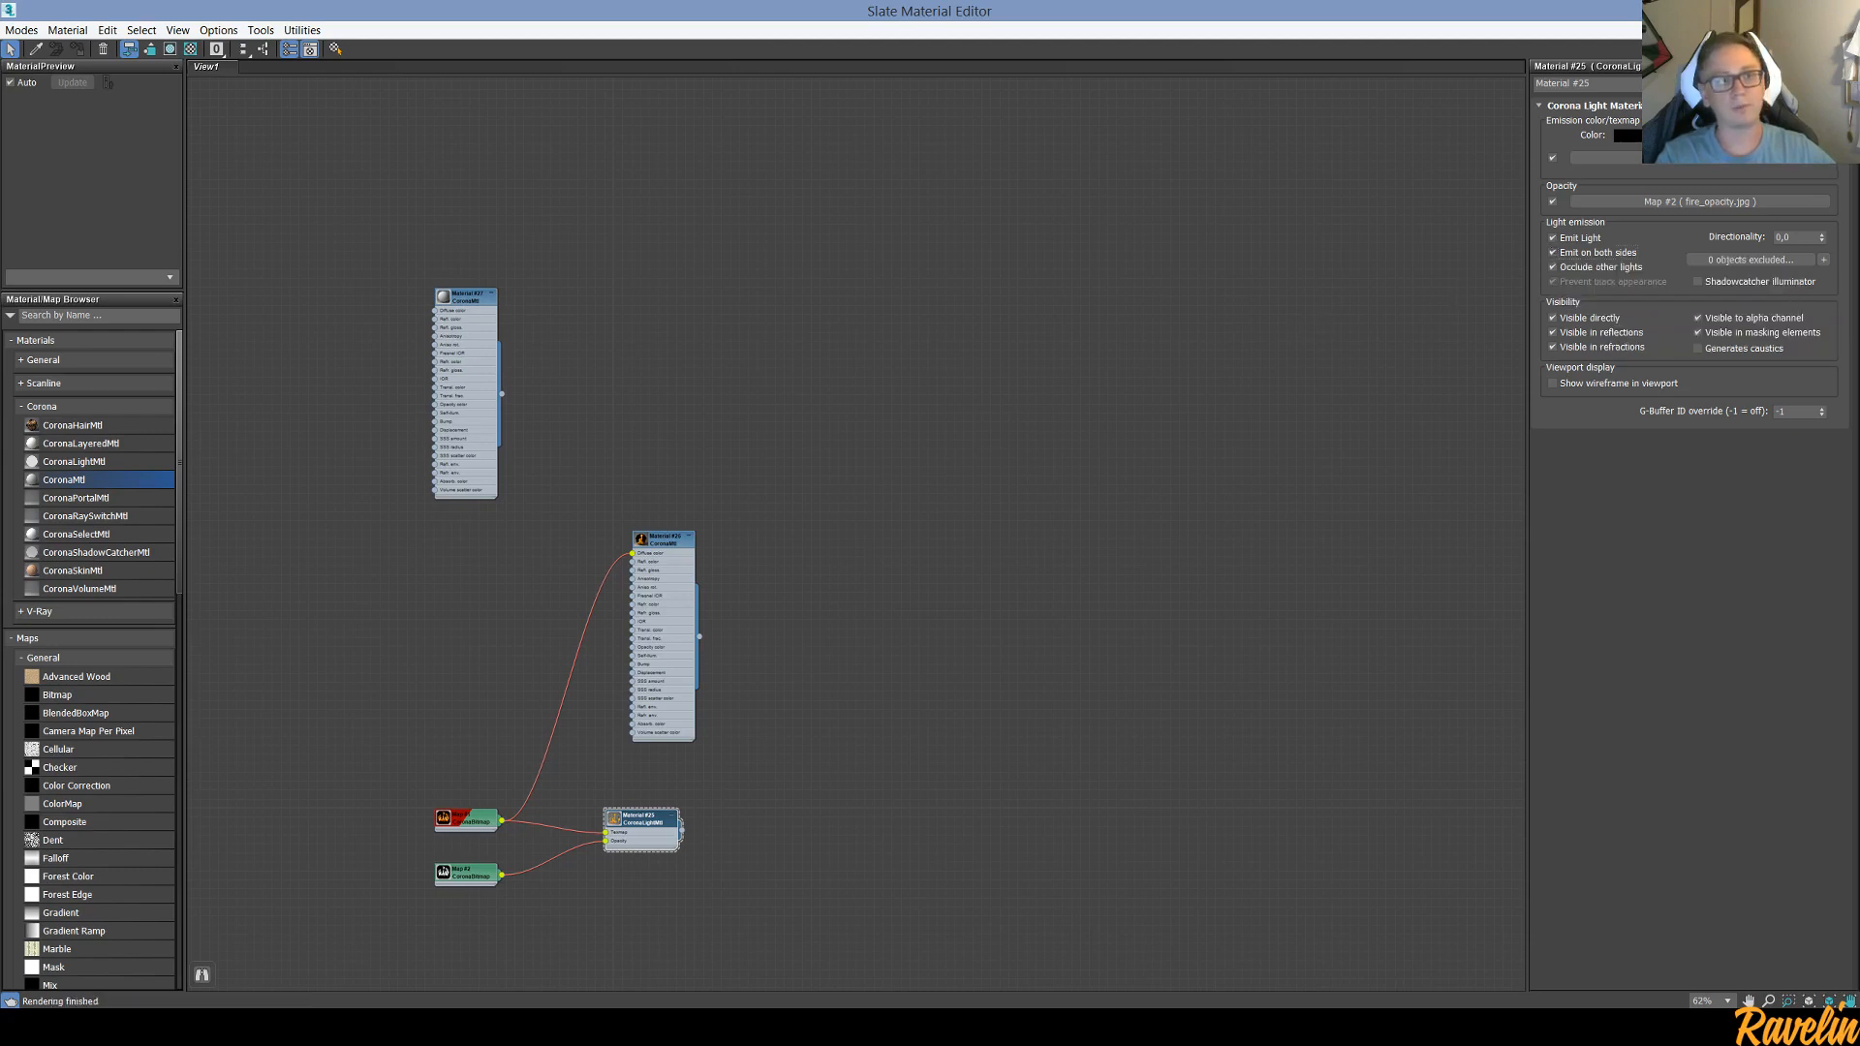
pyautogui.click(1779, 9)
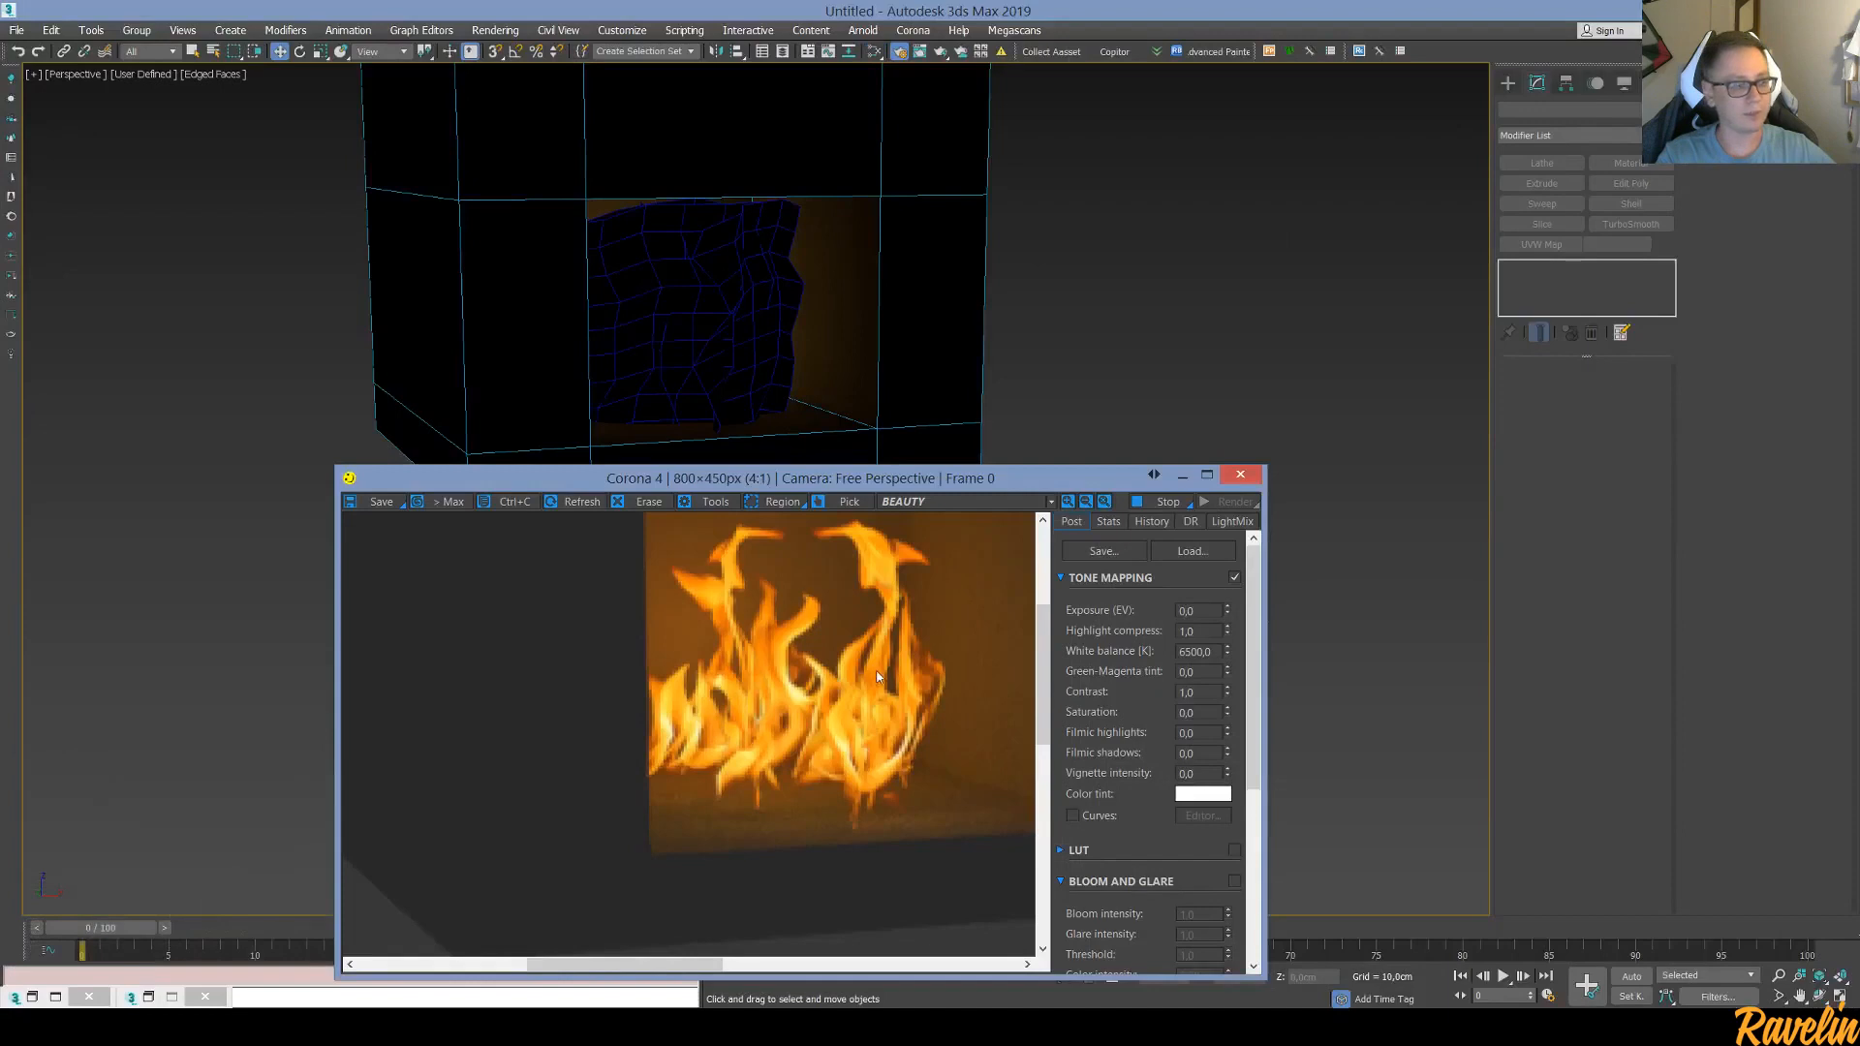
pyautogui.scroll(-2, 898, 799)
pyautogui.scroll(2, 881, 786)
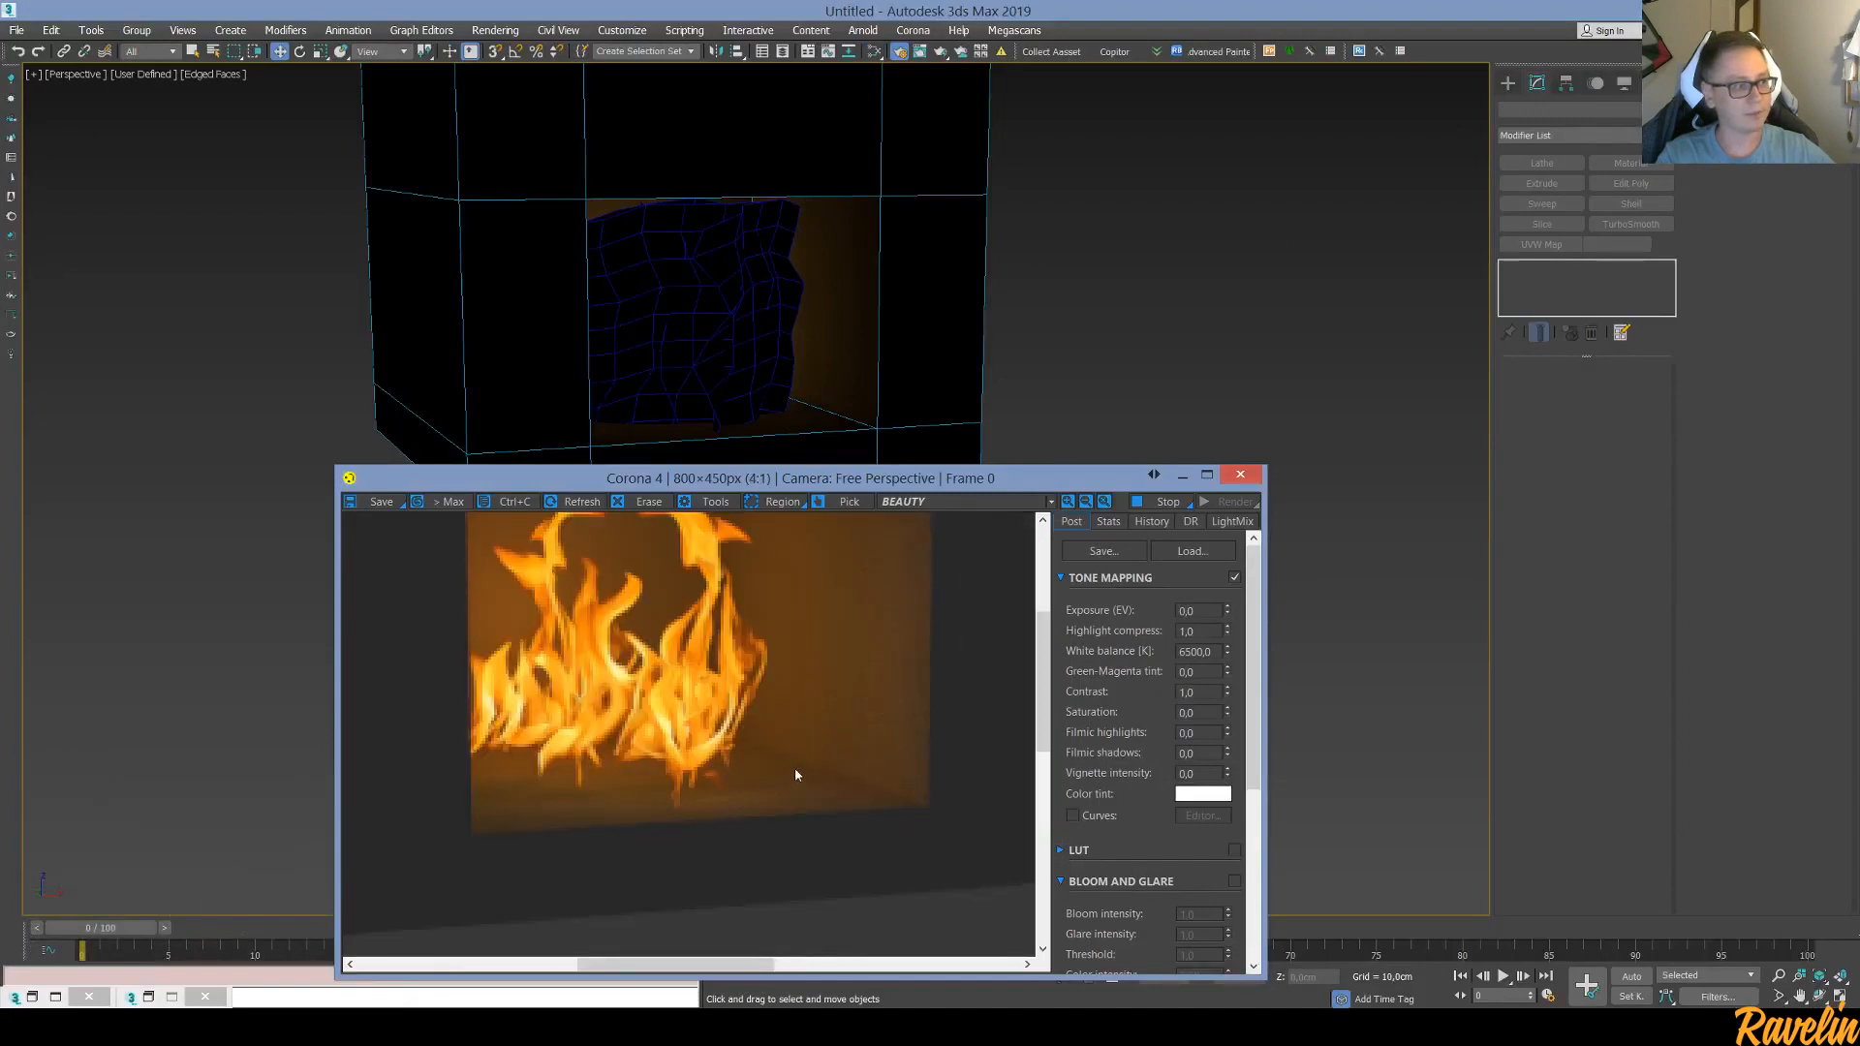
pyautogui.click(1287, 388)
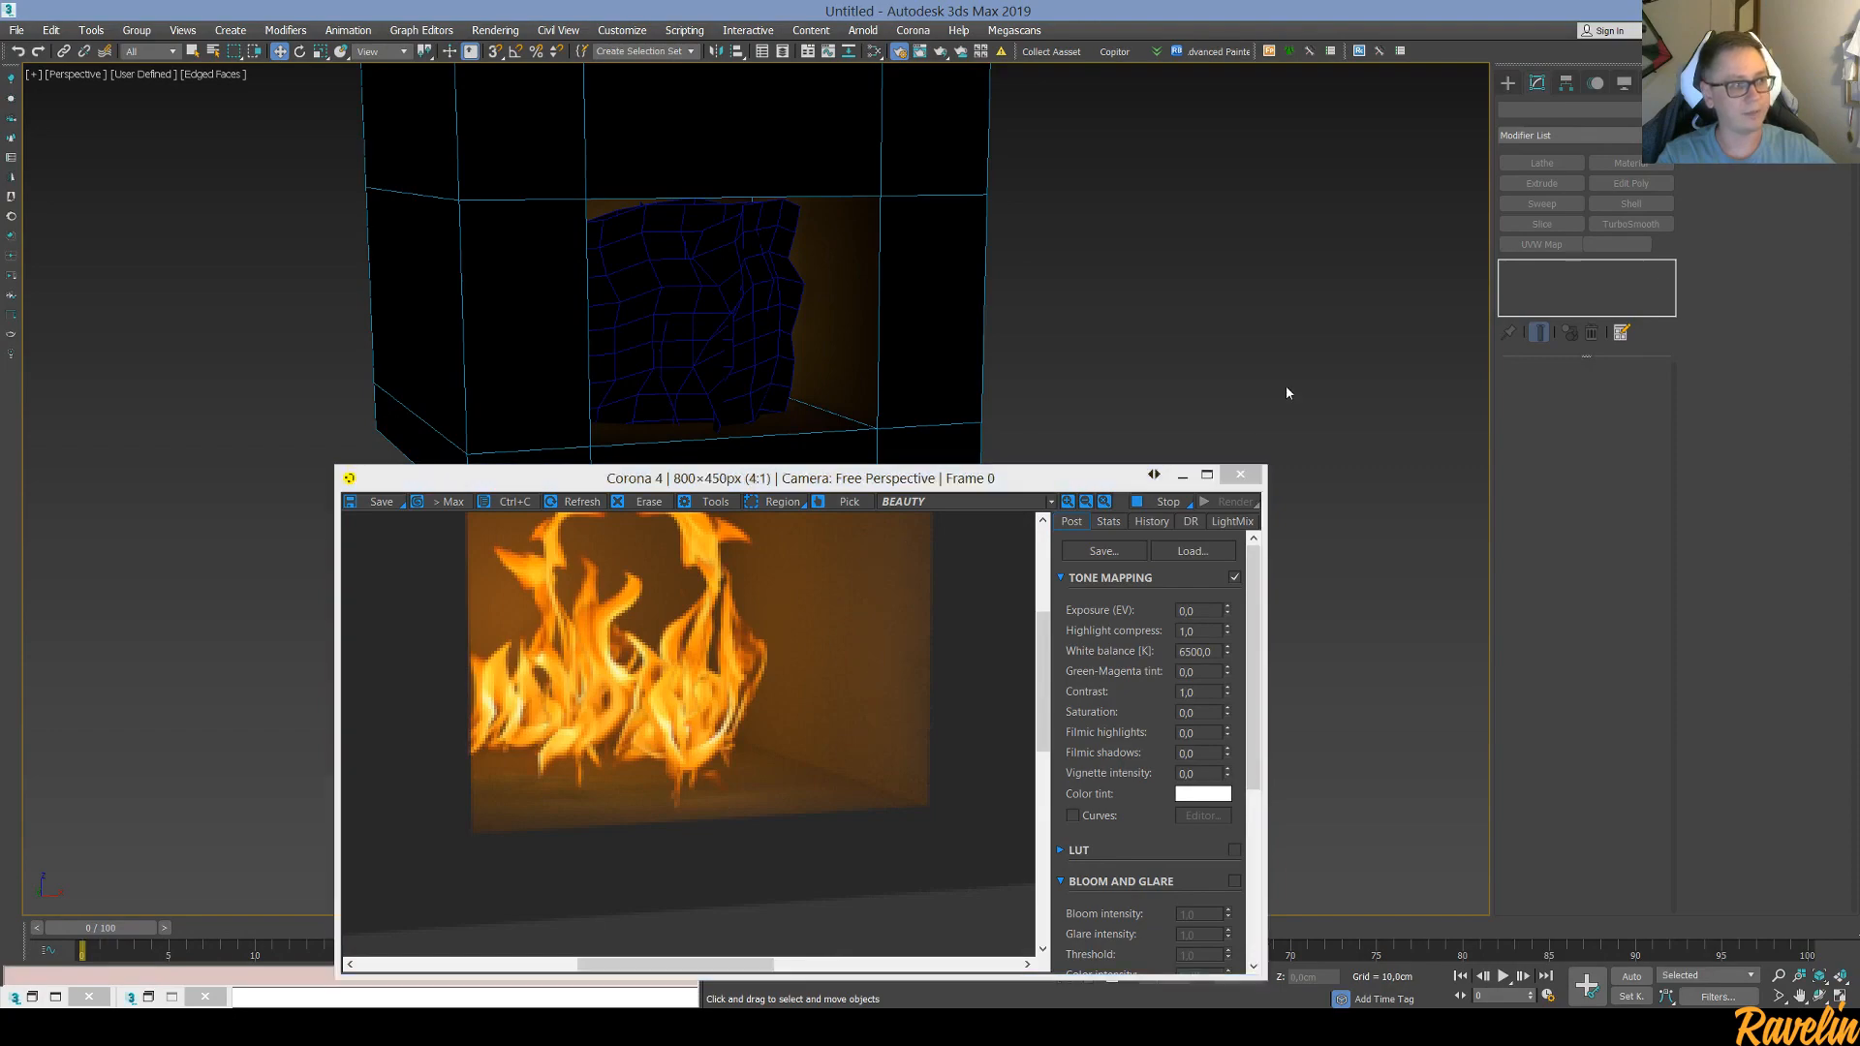
# Set the flame light material's intensity to 2 and compare the fire's brightness in the interactive render
pyautogui.press('m')
pyautogui.doubleClick(589, 9)
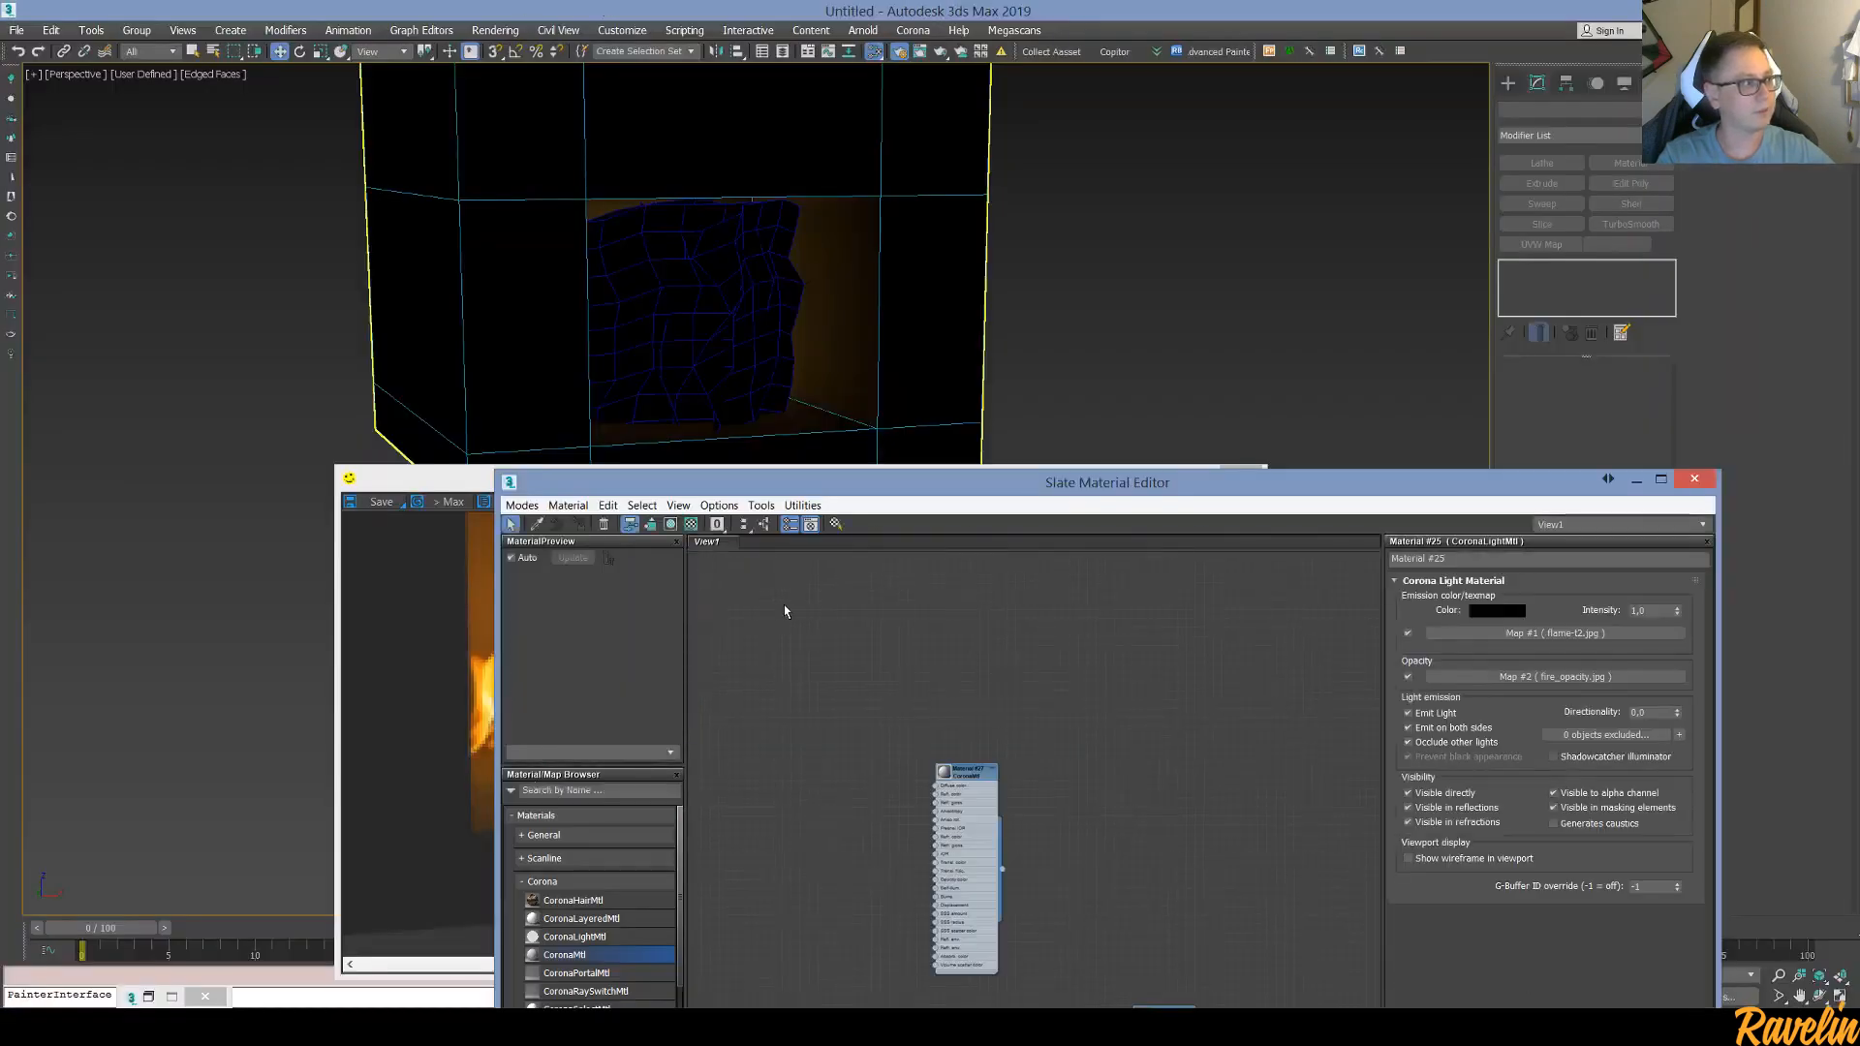
pyautogui.moveTo(806, 481); pyautogui.dragTo(992, 130)
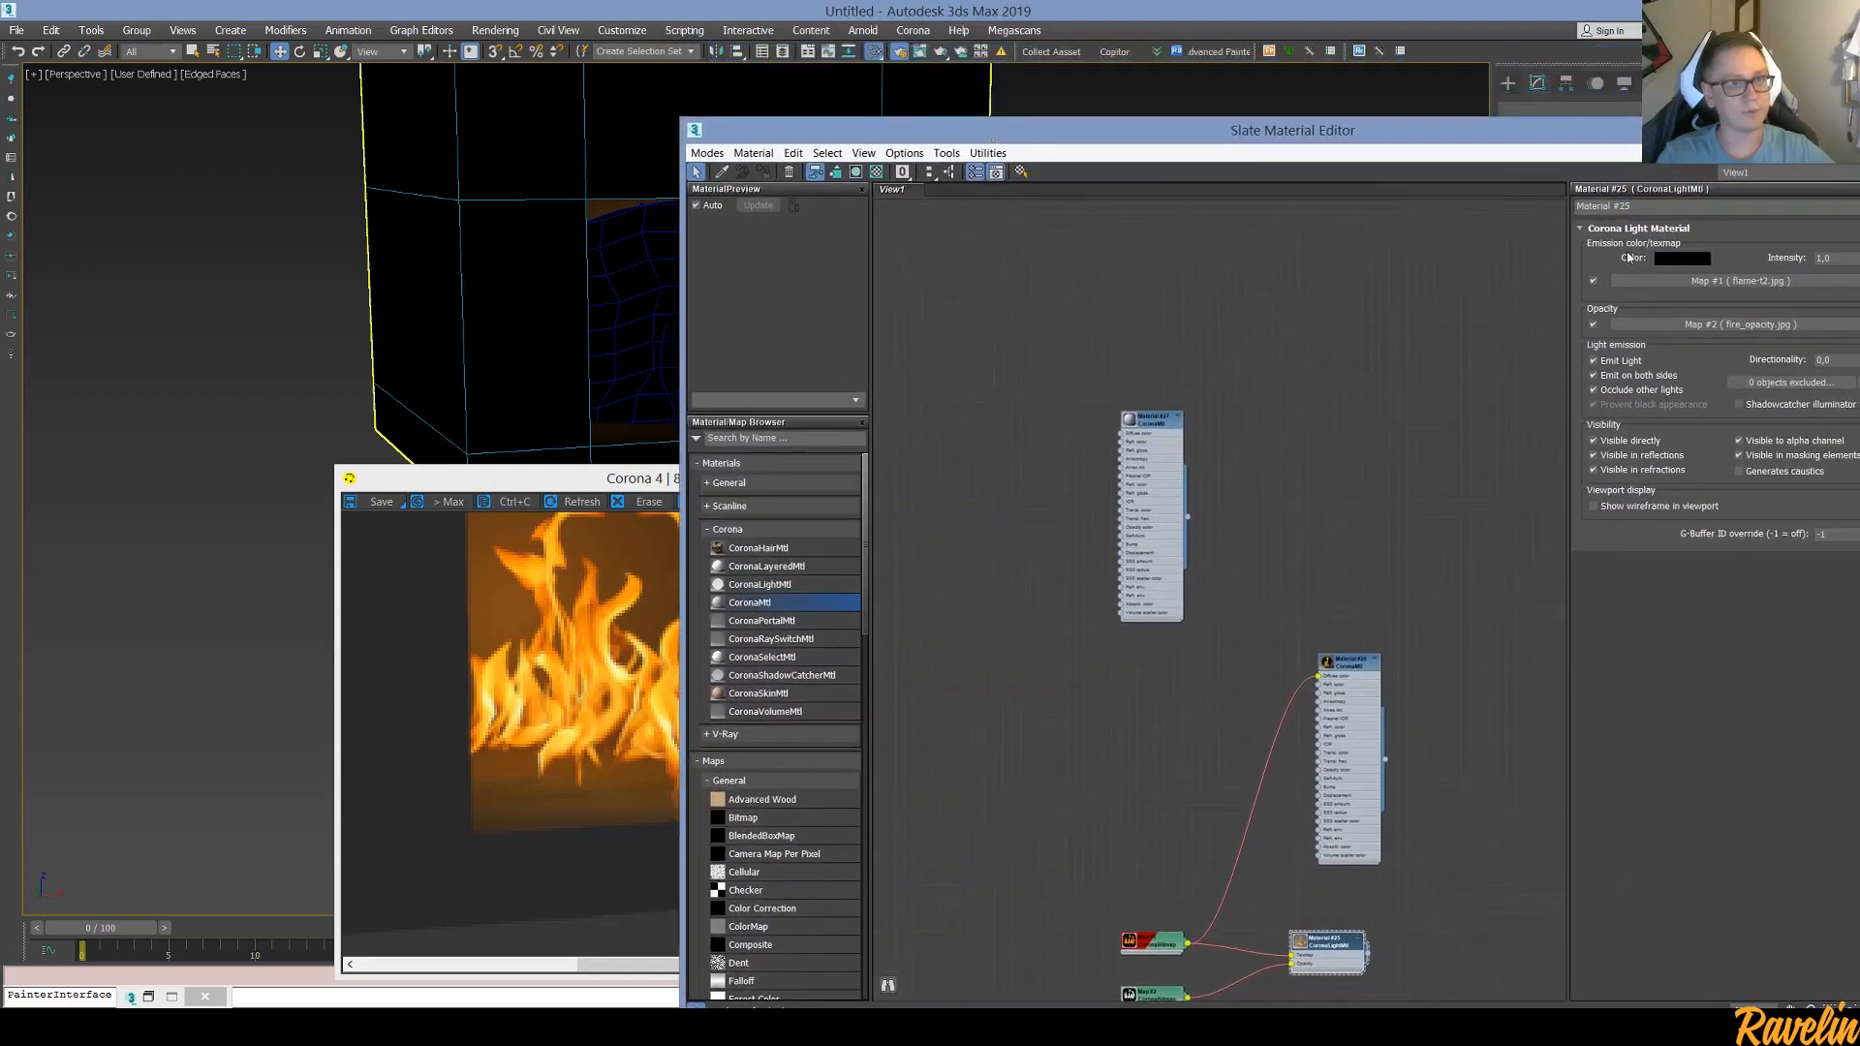
pyautogui.doubleClick(1823, 259)
pyautogui.write('2')
pyautogui.press('Return')
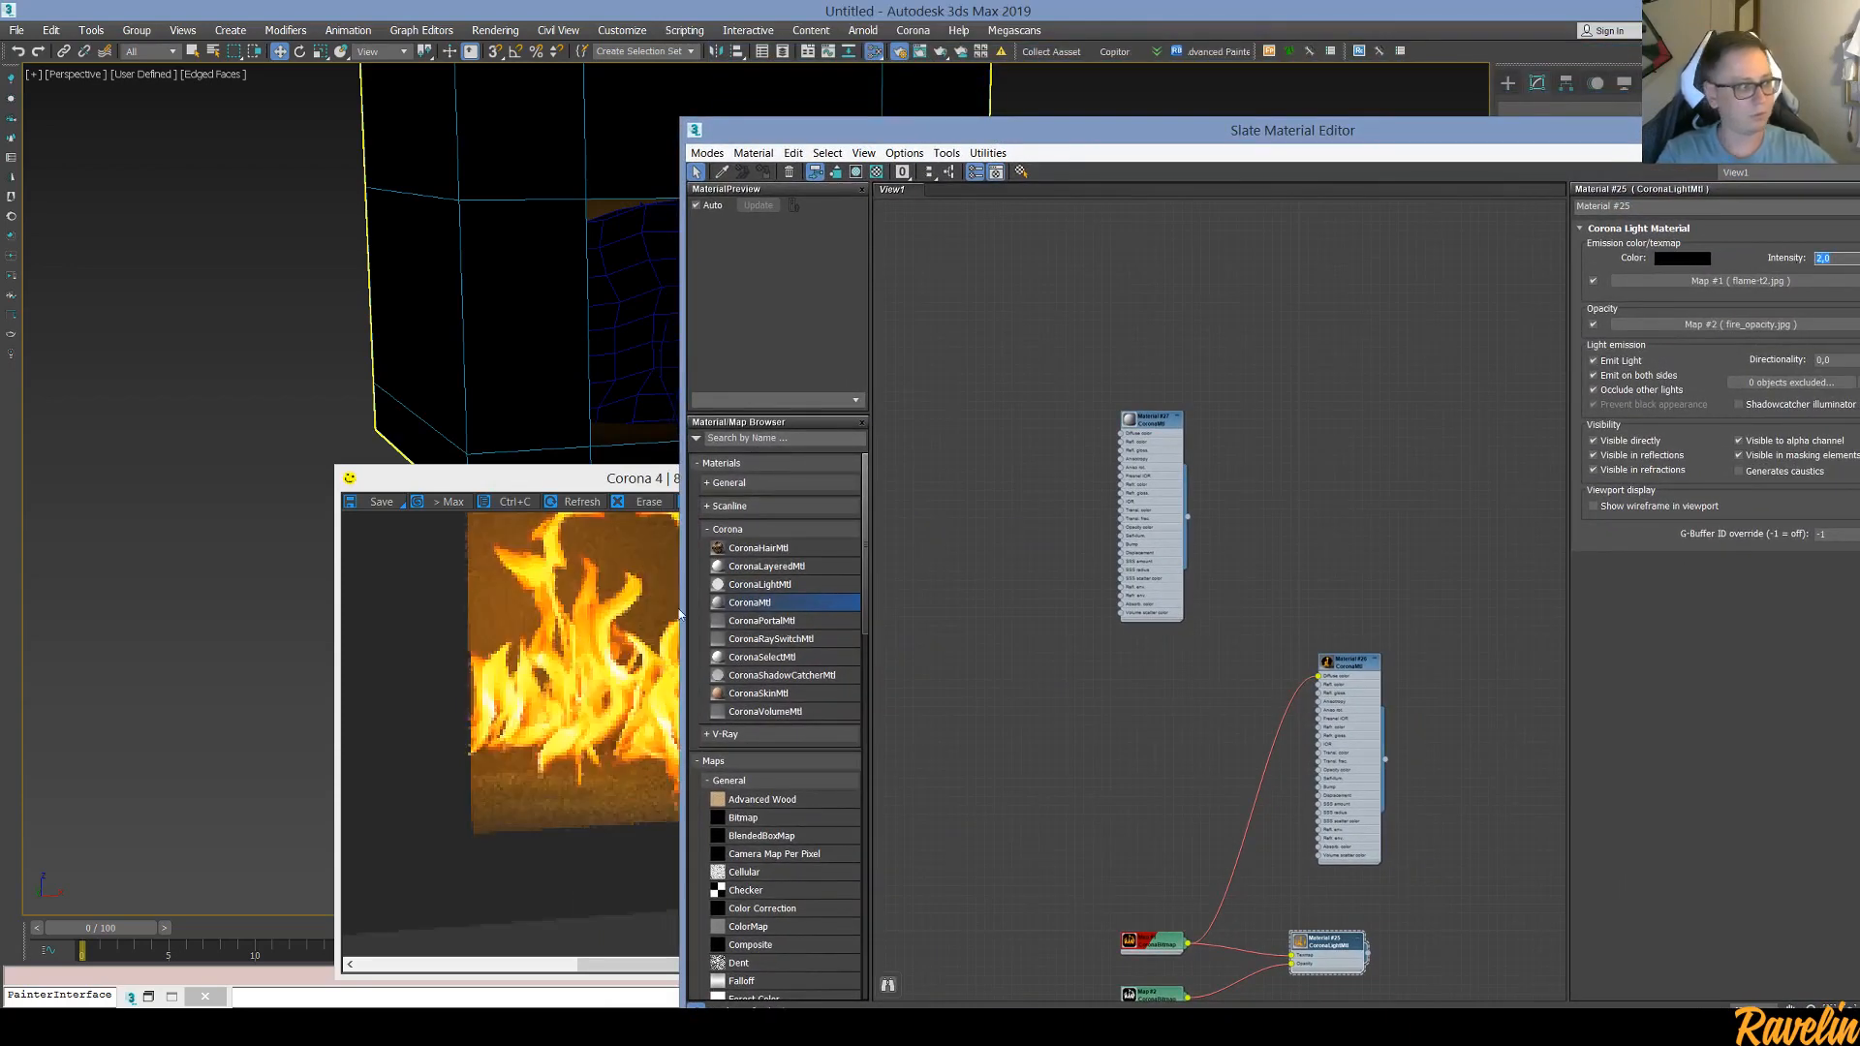
pyautogui.click(531, 690)
pyautogui.scroll(-1, 780, 699)
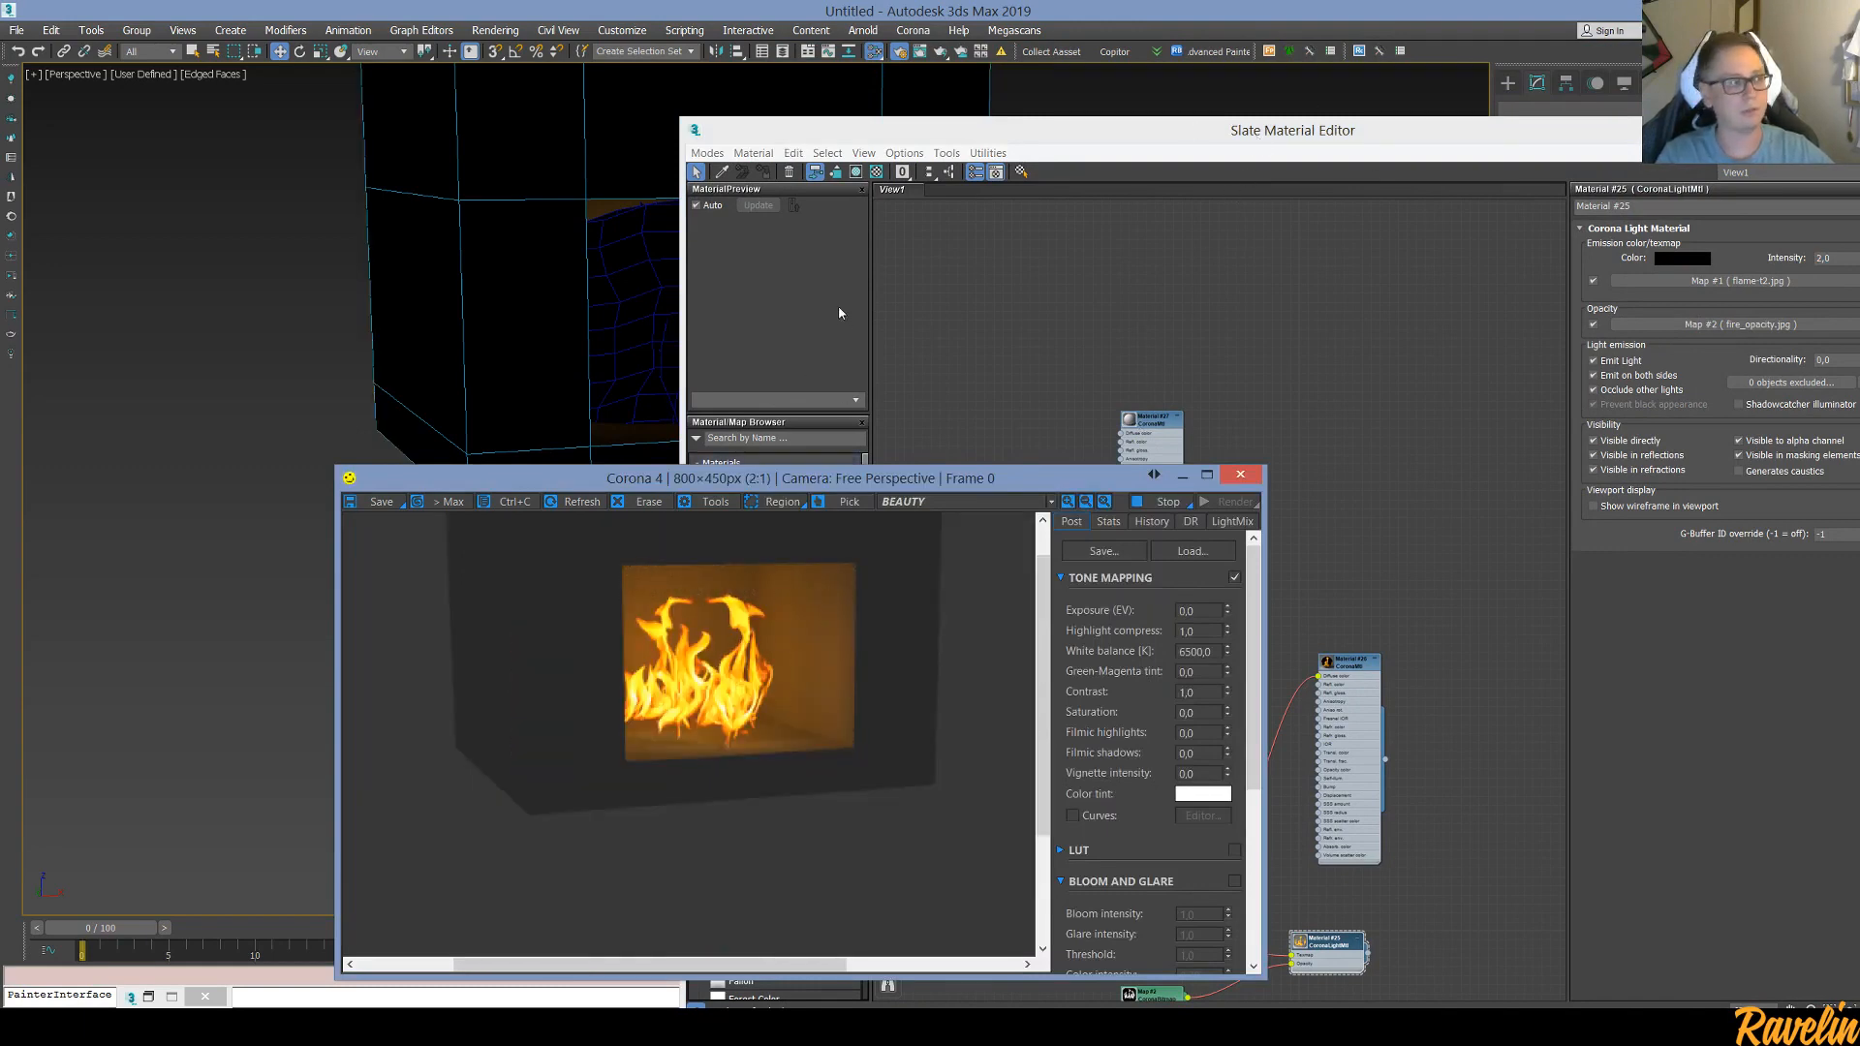
# Turn off Emit Light on the flame material and close the Slate Material Editor
pyautogui.click(1605, 360)
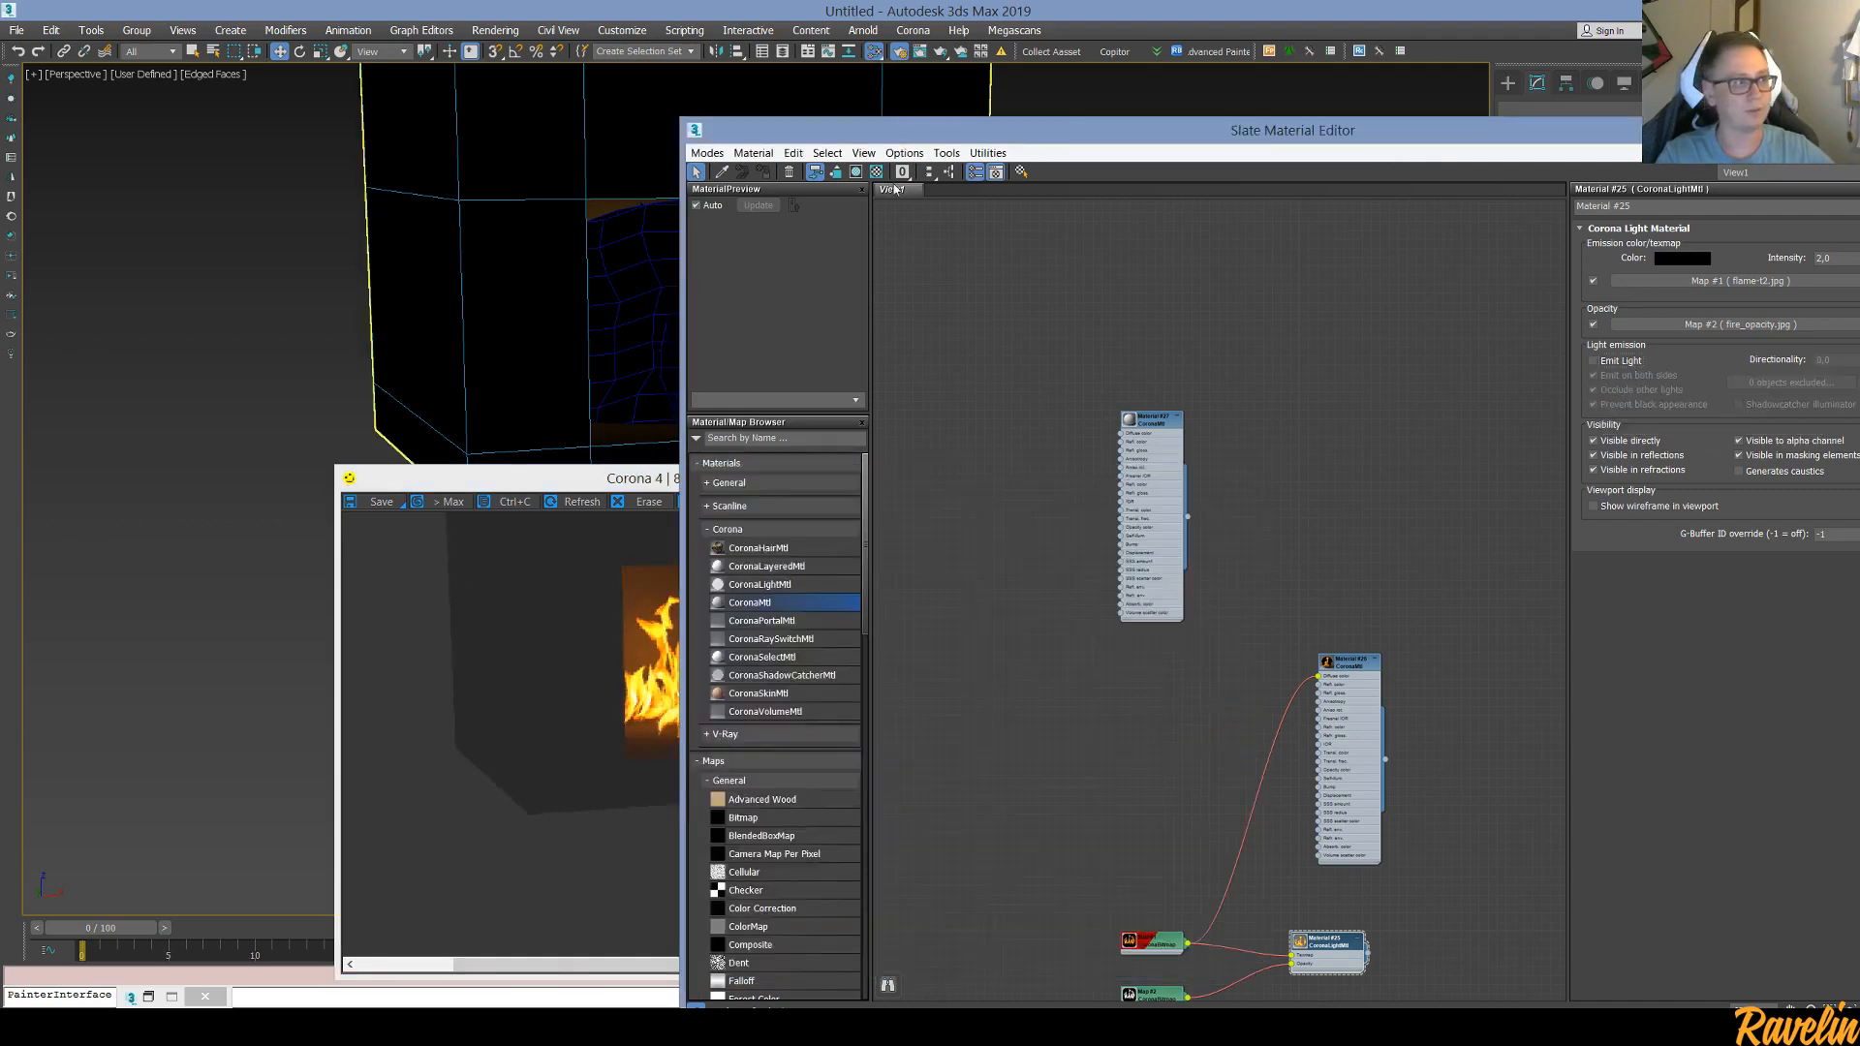
pyautogui.moveTo(862, 132); pyautogui.dragTo(1162, 158)
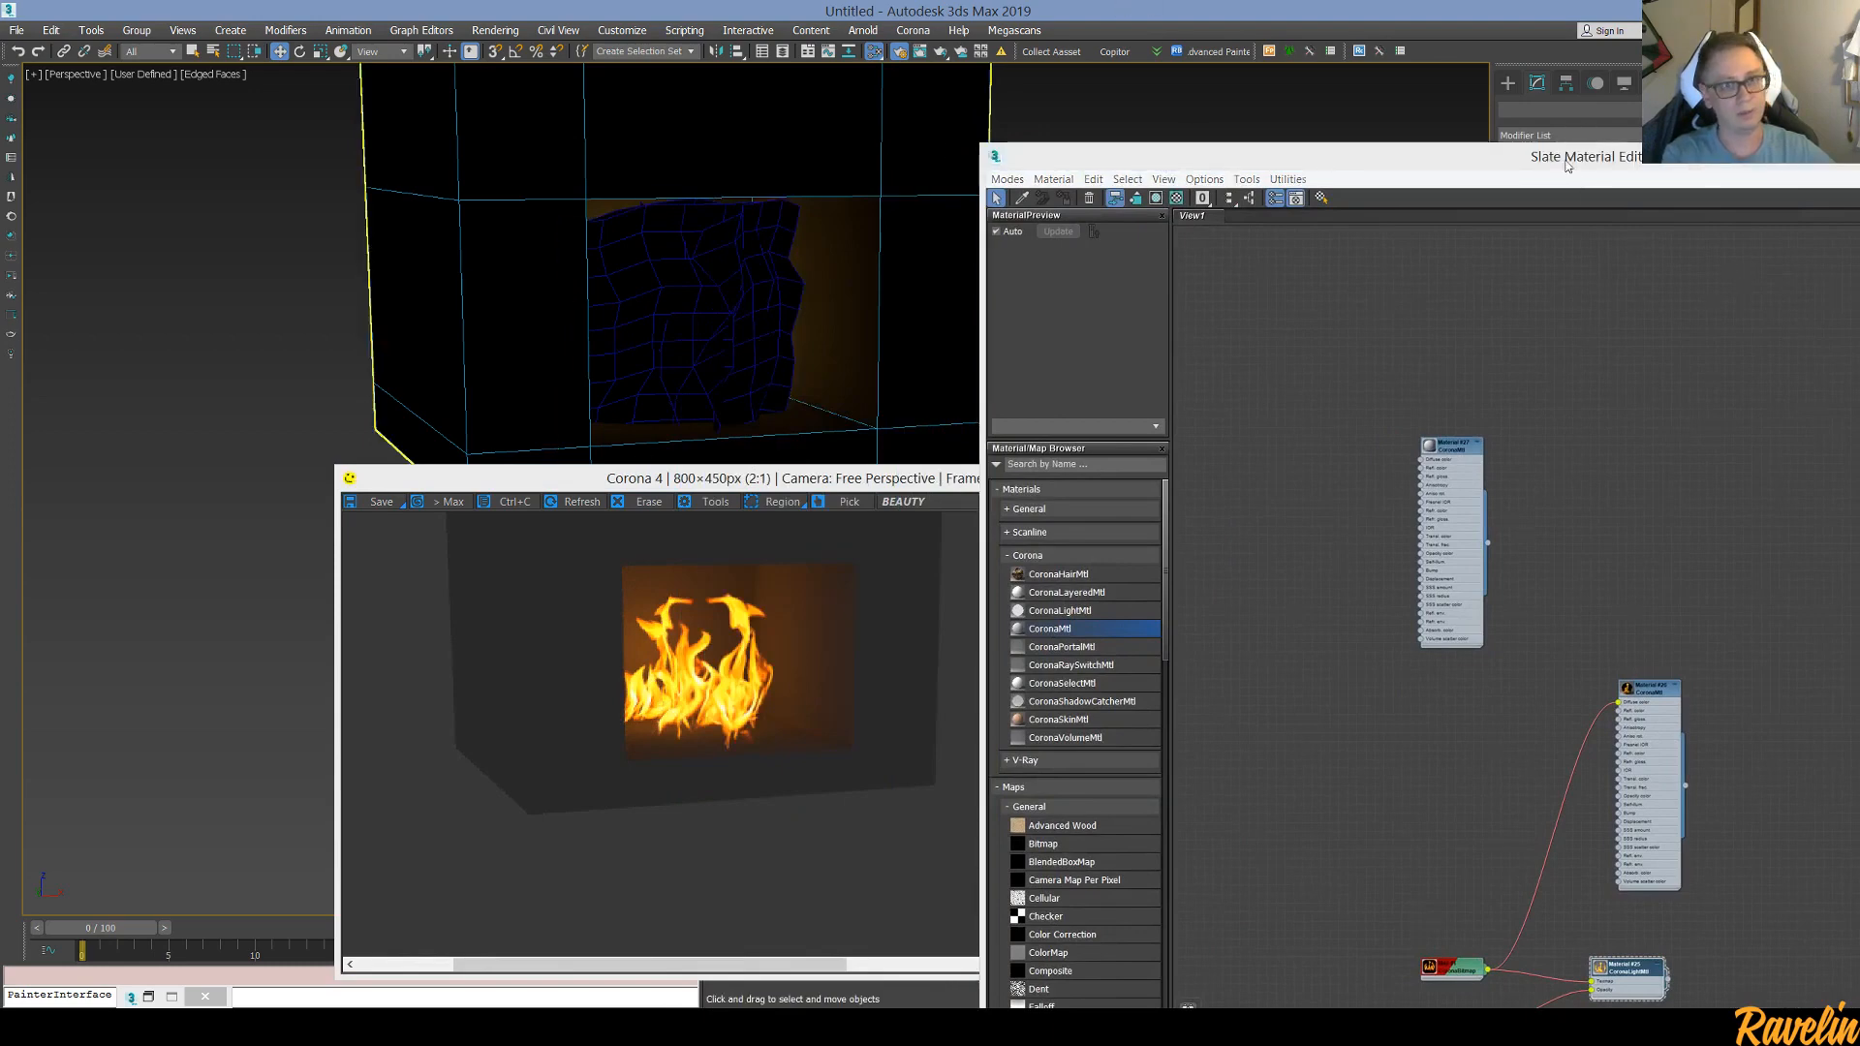
pyautogui.moveTo(1566, 166); pyautogui.dragTo(865, 136)
pyautogui.click(1420, 127)
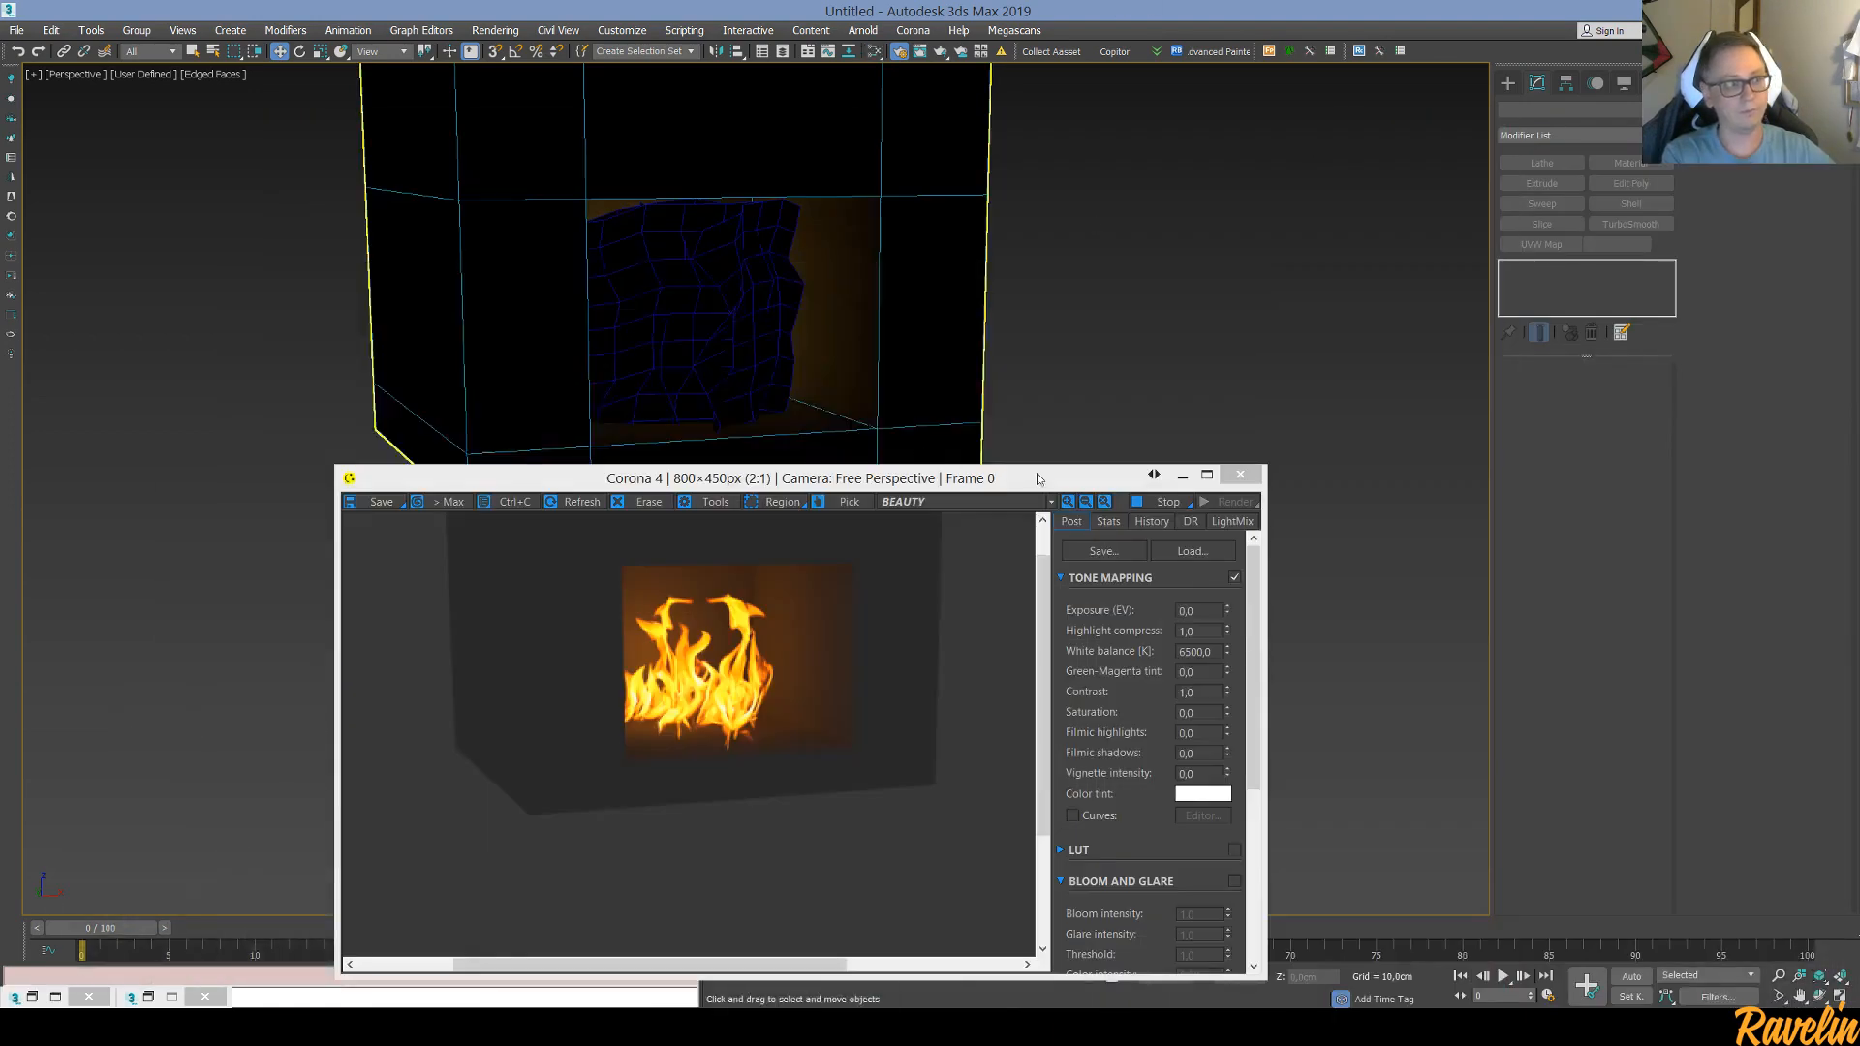
# Move the render window aside and reframe the perspective view around the whole fireplace box
pyautogui.moveTo(1050, 482); pyautogui.dragTo(1470, 195)
pyautogui.moveTo(390, 797); pyautogui.dragTo(373, 969, button='middle')
pyautogui.moveTo(612, 783); pyautogui.dragTo(586, 688, button='middle')
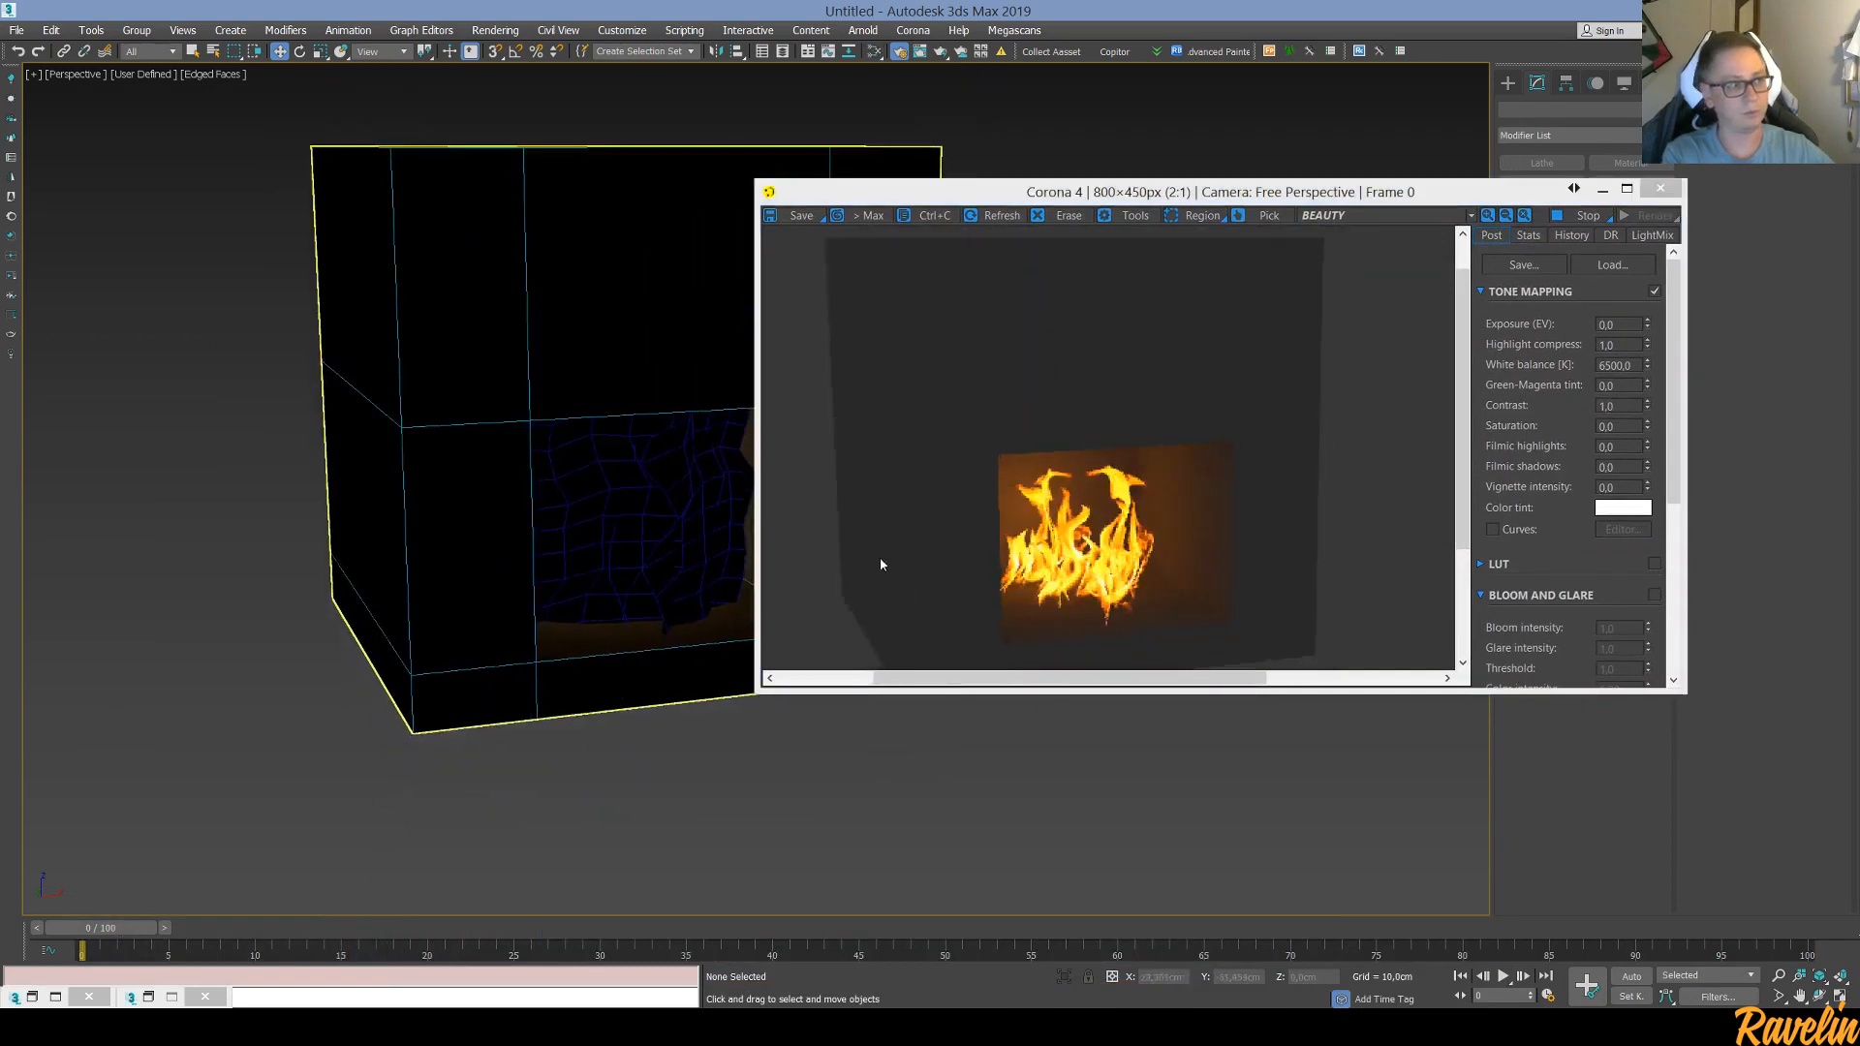